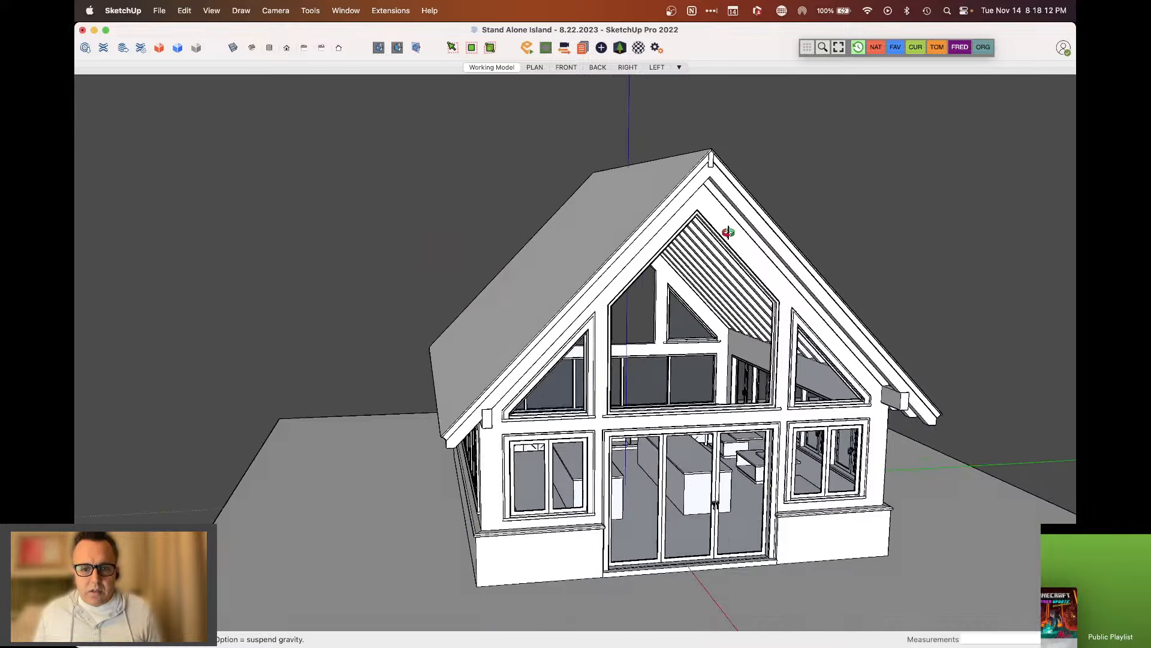
Examine the house's front gable facade, its large central gable window and the roof rafters behind it
left_click_drag(712, 442, 618, 432)
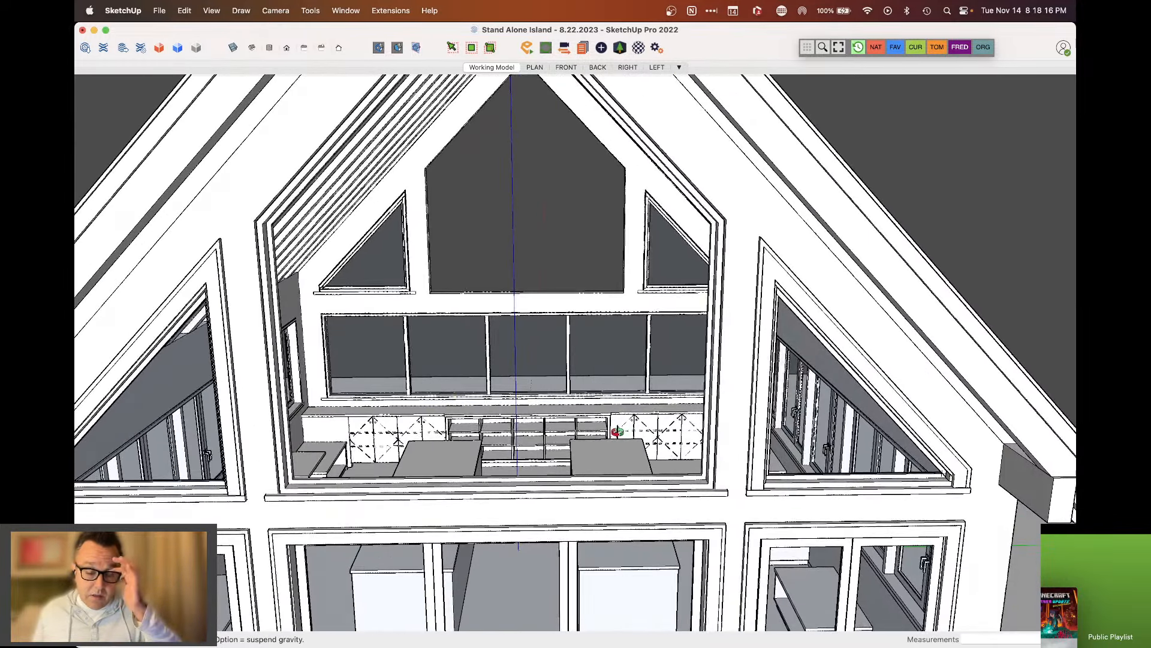
scroll(678, 365, "down", 10)
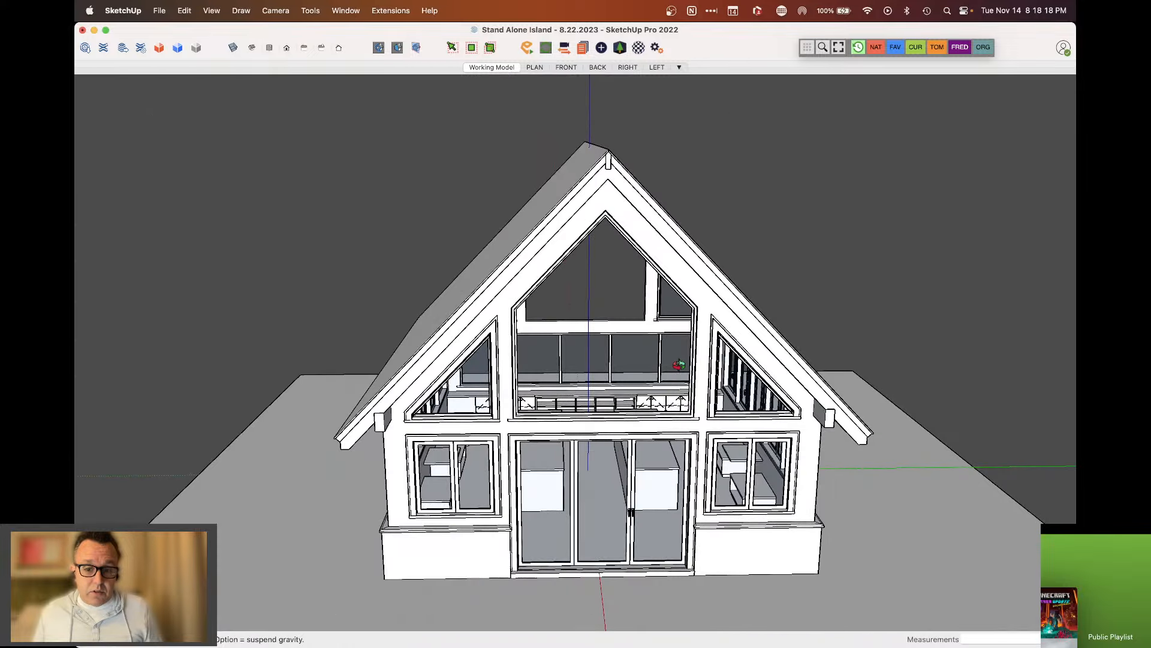
left_click_drag(682, 362, 618, 382)
scroll(715, 382, "down", 4)
scroll(430, 465, "up", 5)
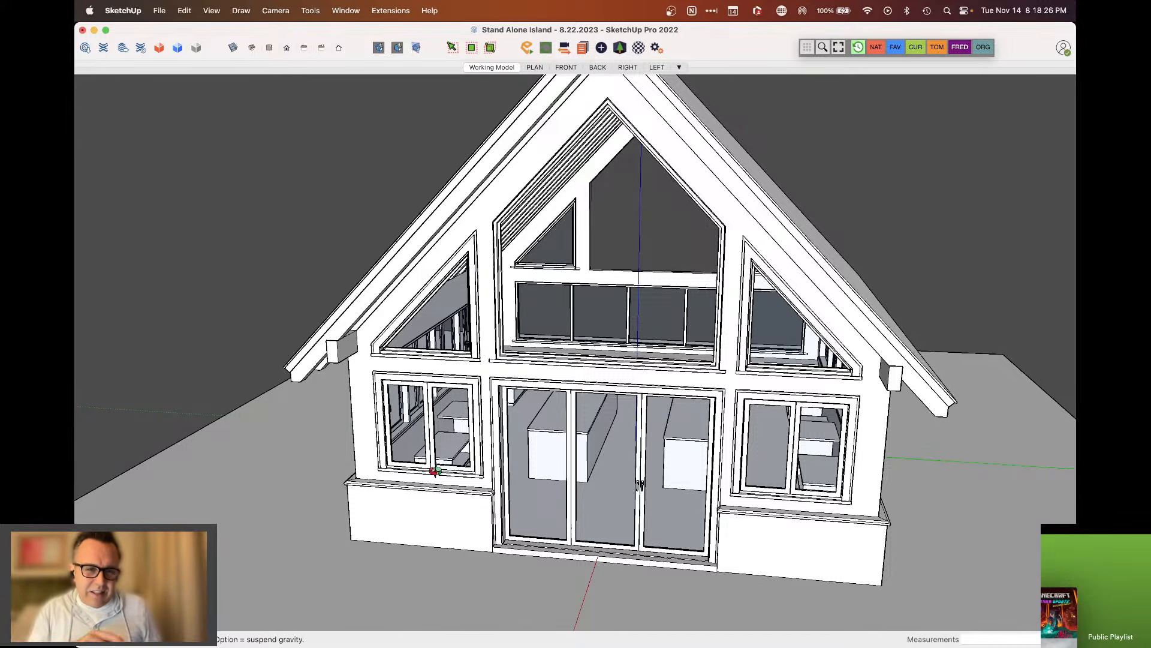
left_click_drag(477, 516, 480, 485)
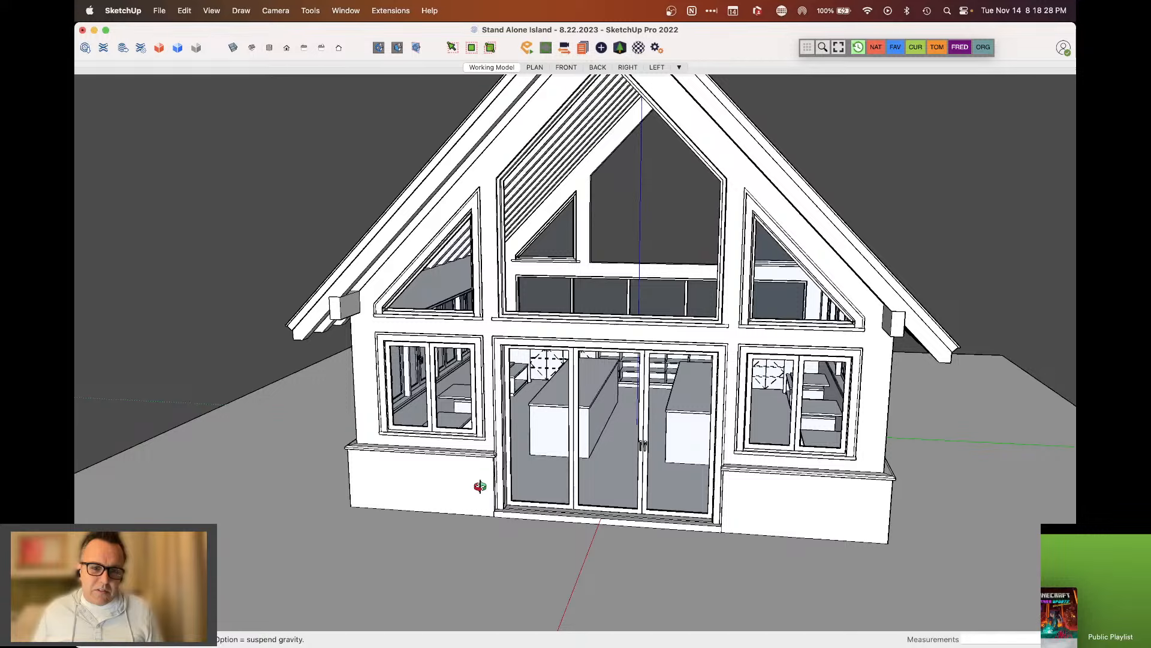
scroll(480, 485, "down", 3)
scroll(546, 439, "up", 3)
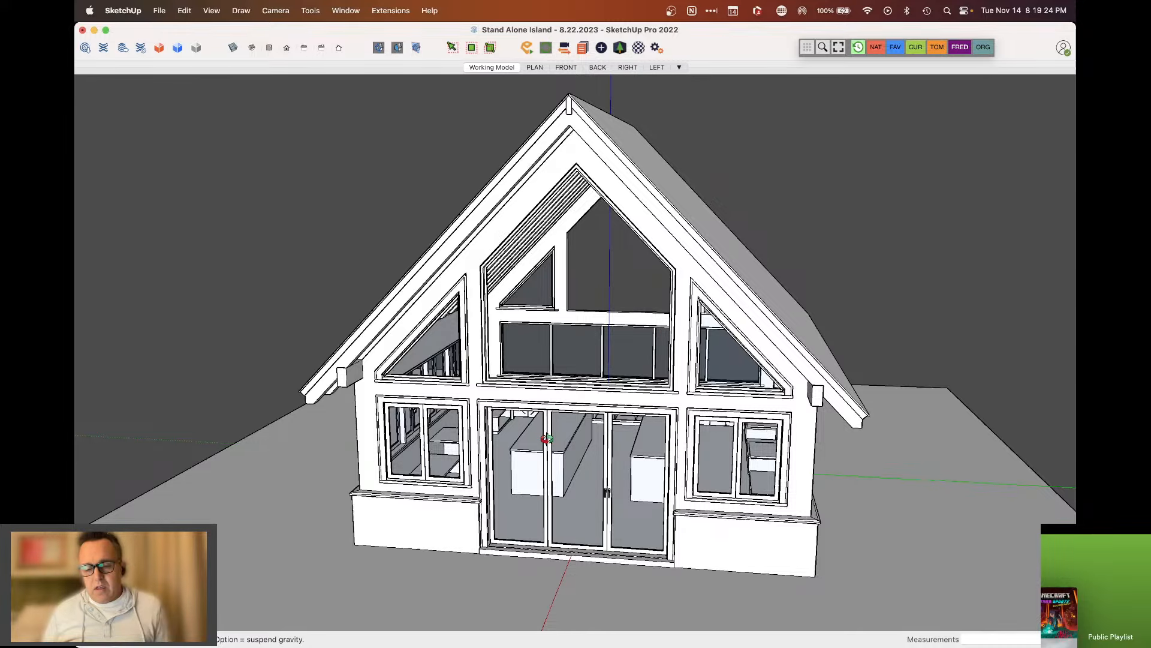
scroll(481, 249, "up", 10)
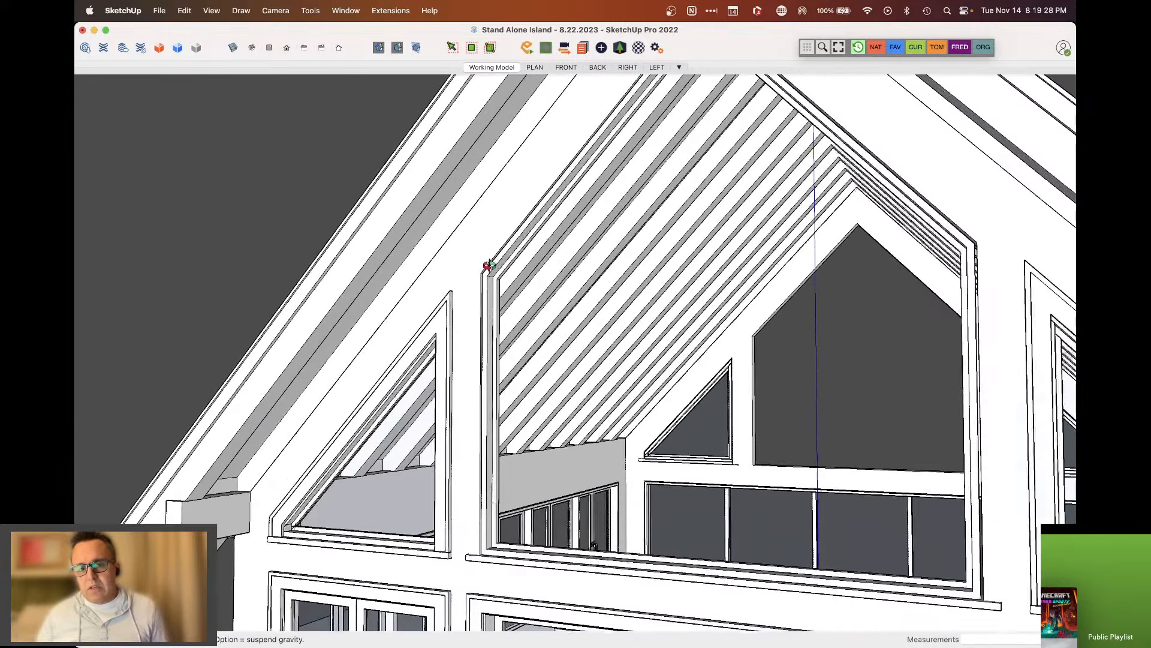
scroll(489, 266, "down", 5)
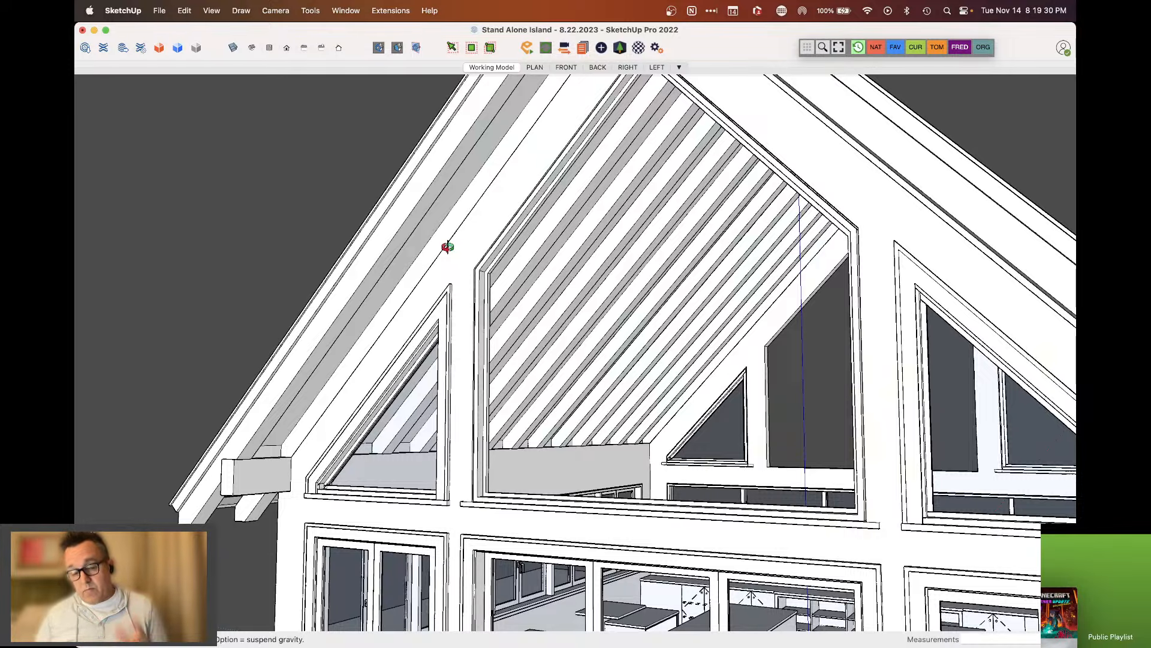
scroll(491, 218, "down", 4)
scroll(564, 202, "up", 8)
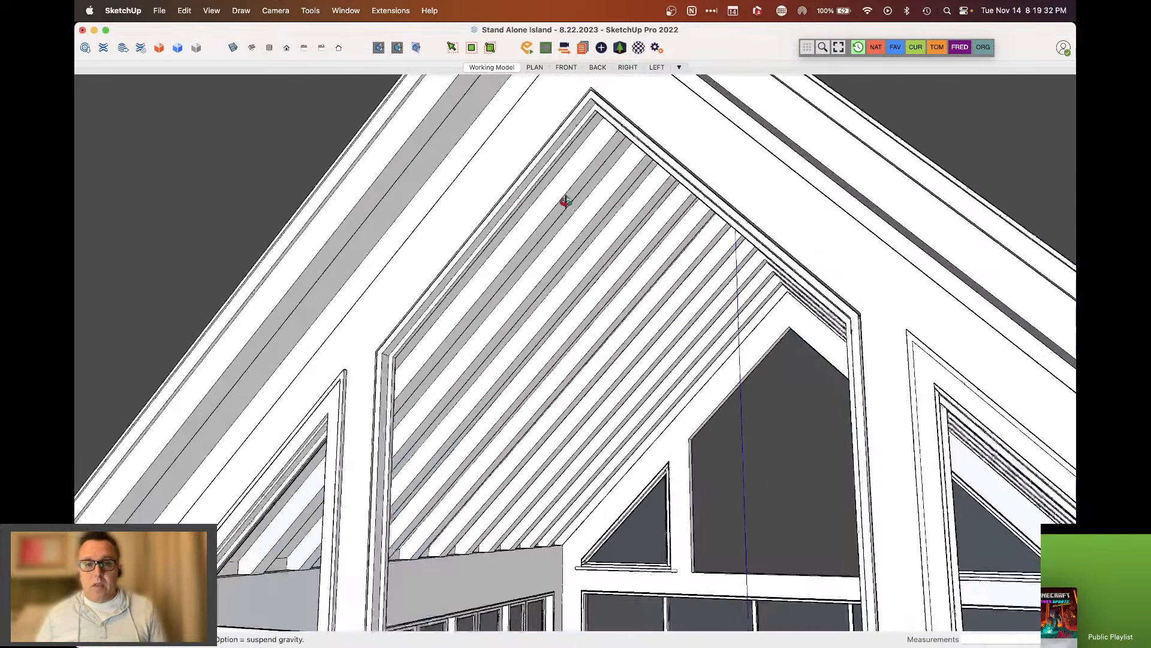
scroll(565, 201, "down", 5)
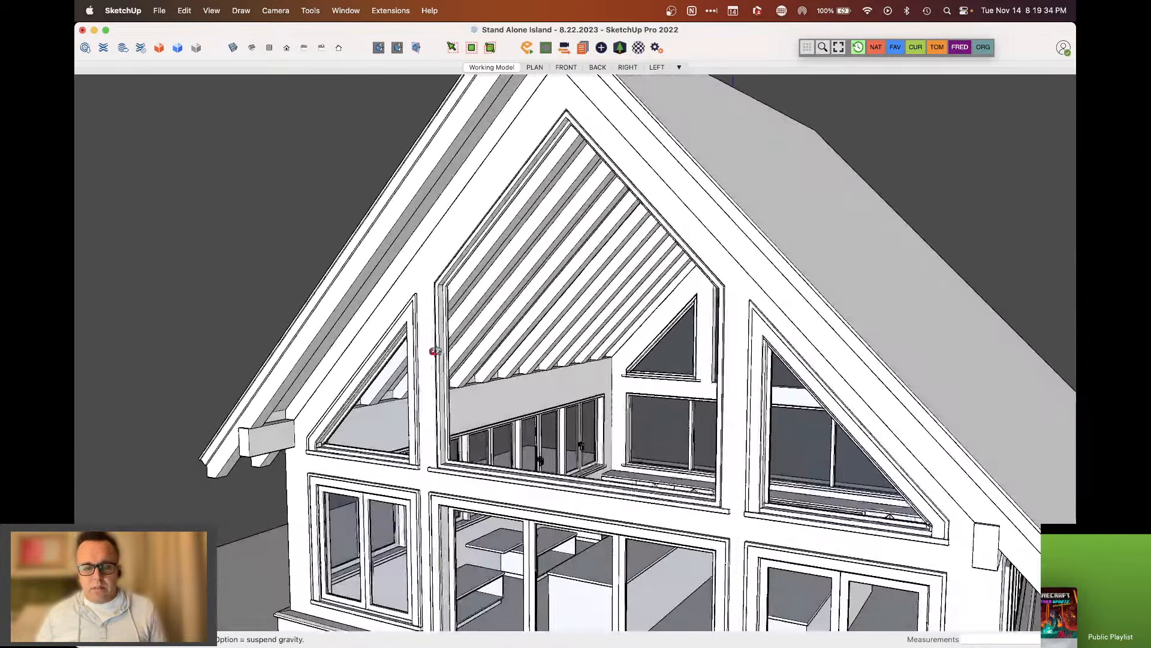
Open the large central gable window for editing, down to its inner frame, and select the frame's geometry
scroll(435, 351, "up", 6)
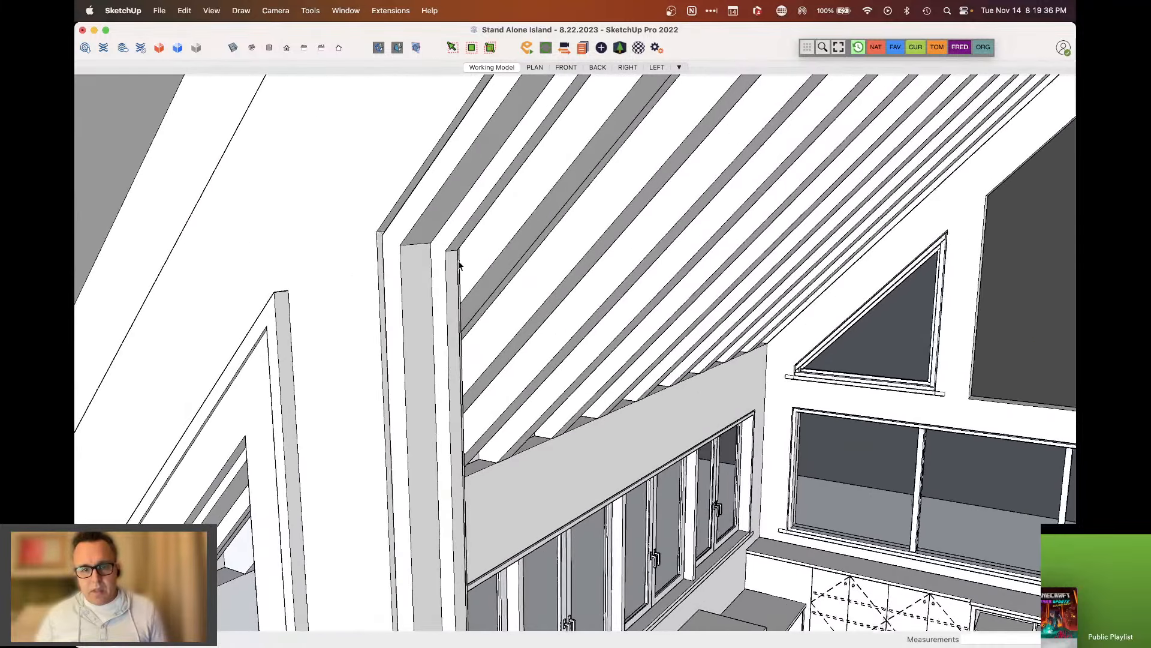
left_click(450, 259)
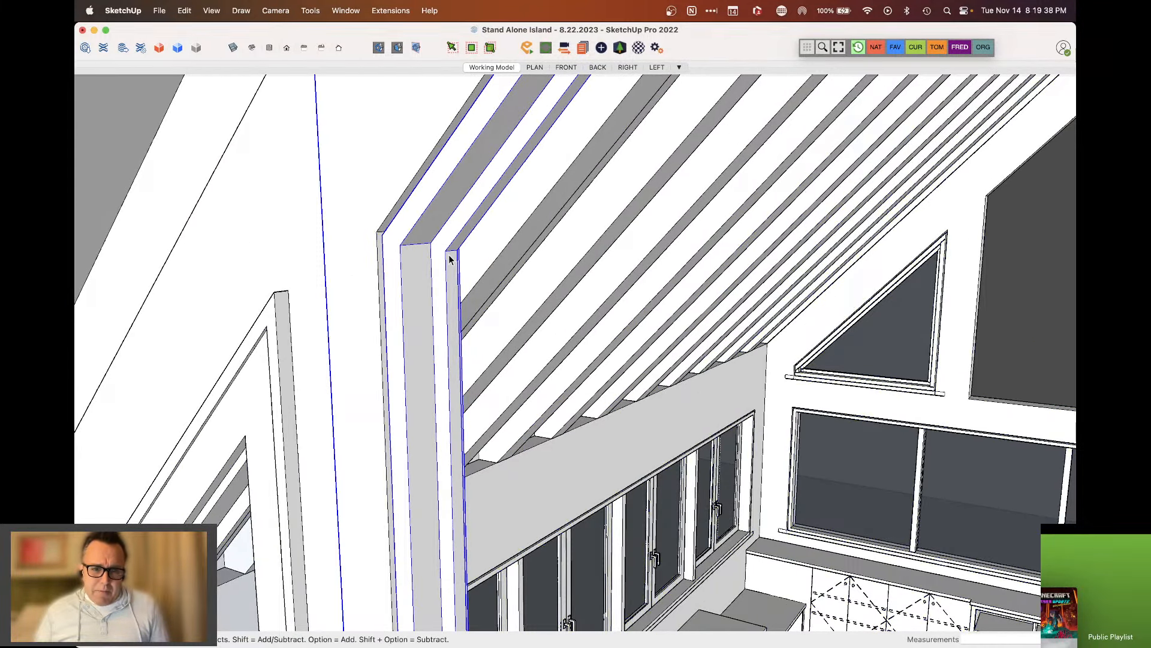
double_click(451, 259)
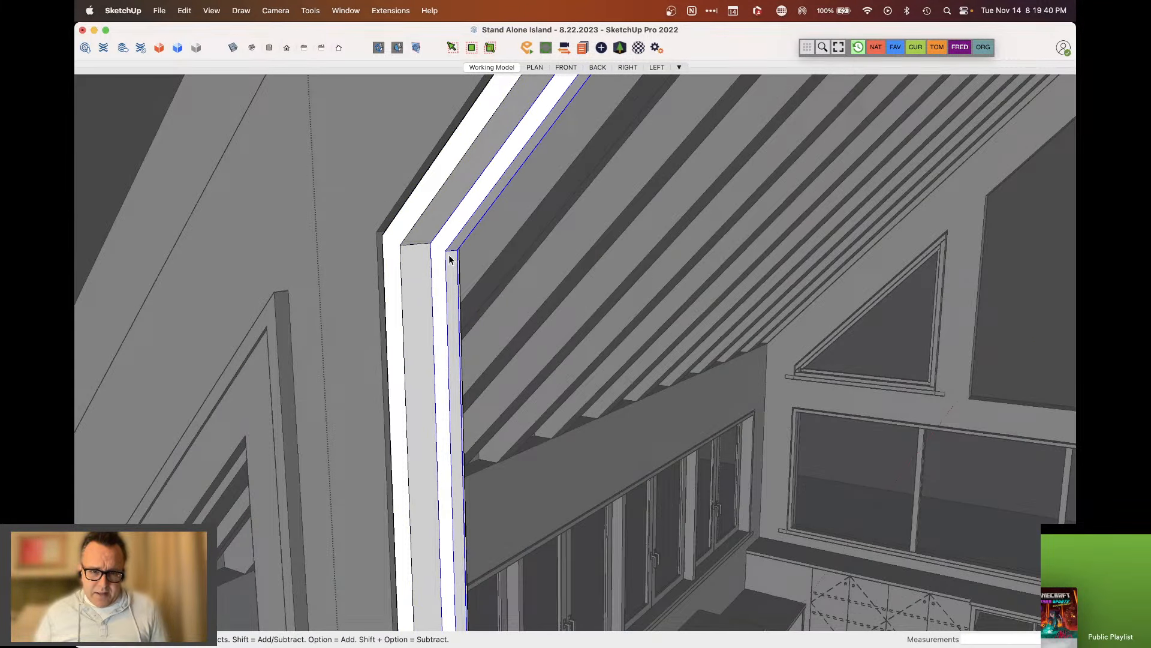
triple_click(444, 242)
scroll(446, 253, "up", 2)
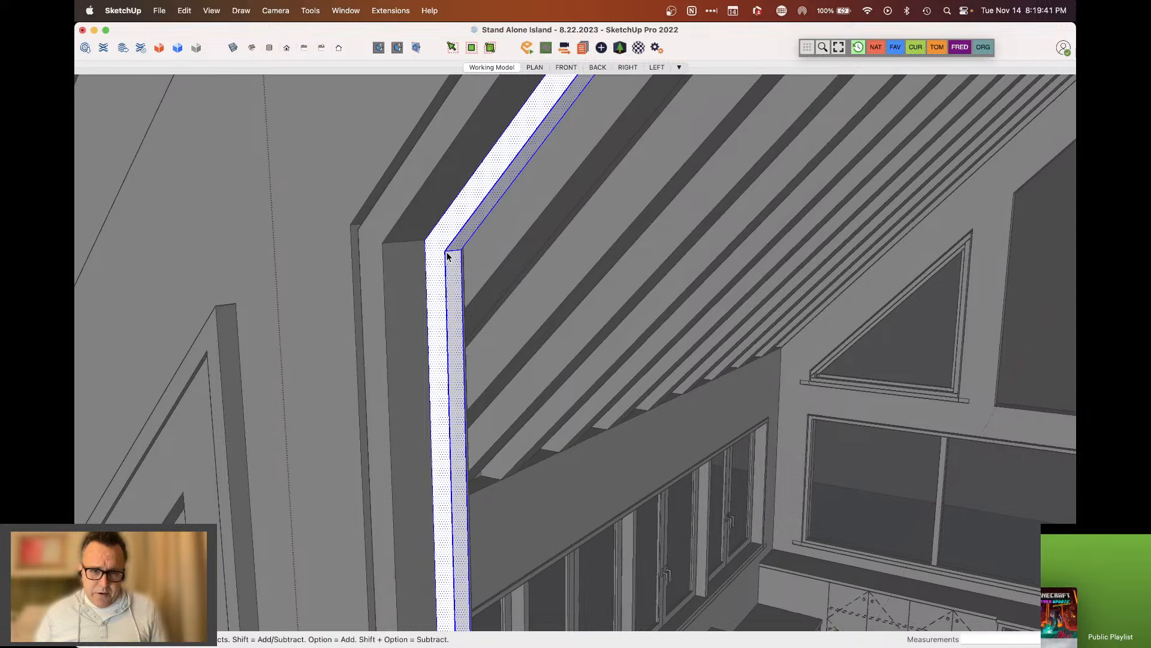
scroll(449, 251, "up", 1)
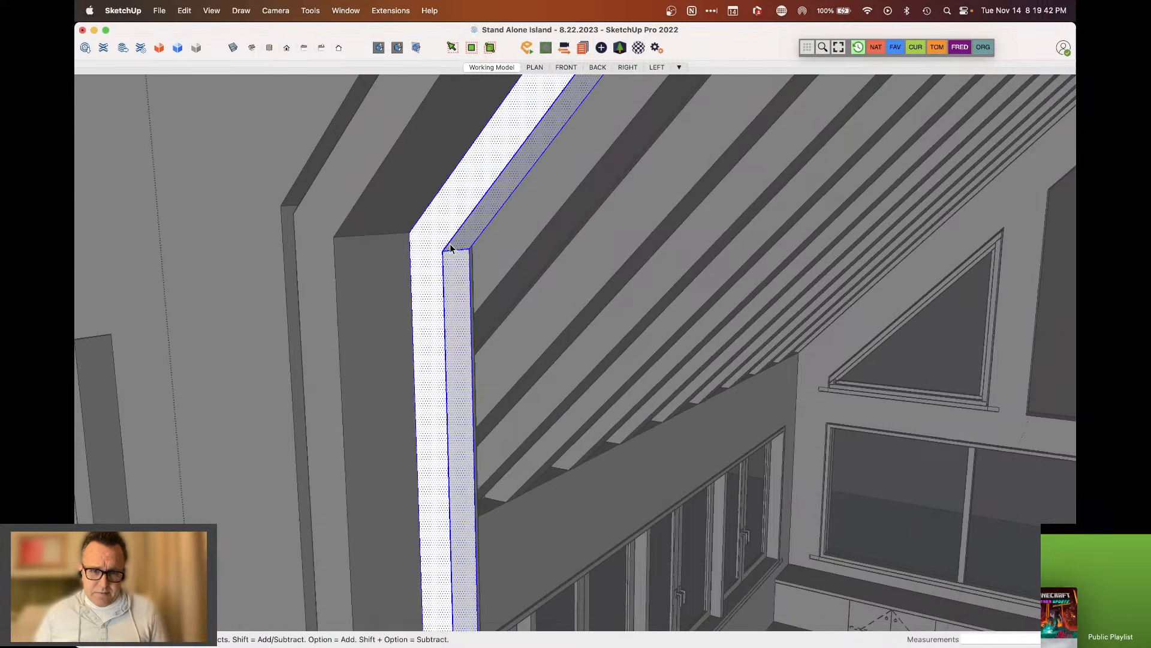
Select the inner front edges of the window frame along its left upright and left slope
left_click(445, 264, "shift")
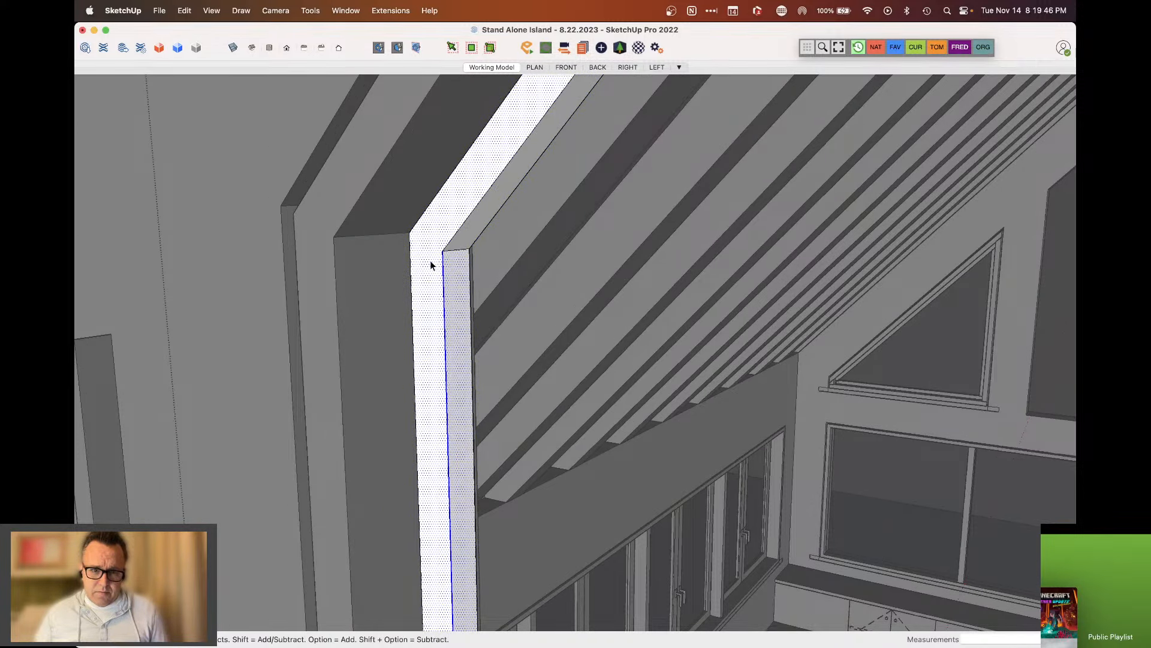
mouse_move(430, 260)
middle_mouse_down()
mouse_move(402, 231)
mouse_move(411, 250)
middle_mouse_up()
scroll(412, 247, "up", 3)
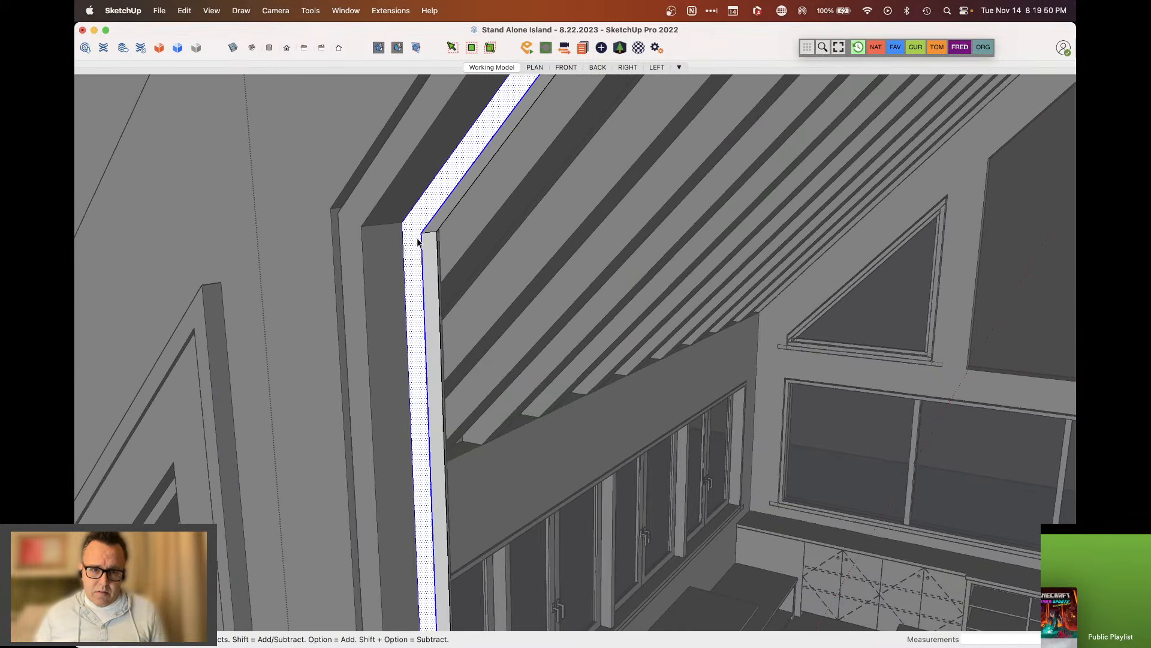
left_click(424, 240, "shift")
scroll(359, 203, "down", 8)
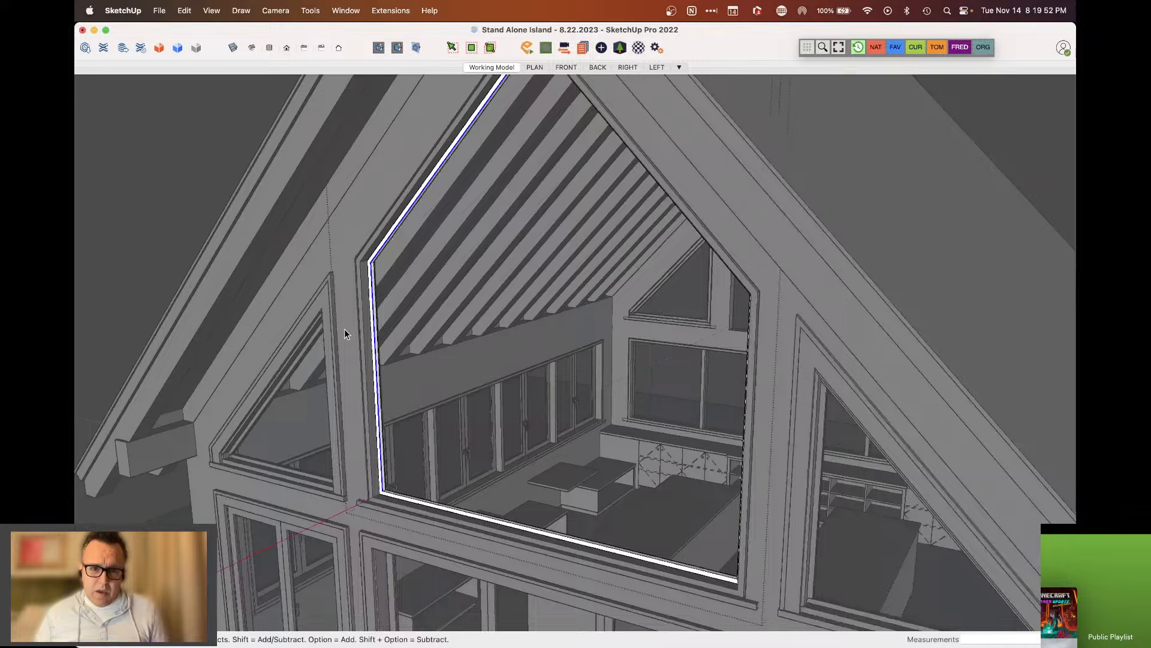
Add the inner front edge of the frame's right slope to the selection
scroll(344, 330, "down", 5)
middle_click_drag(345, 330, 833, 271)
scroll(809, 288, "up", 5)
scroll(834, 271, "down", 5)
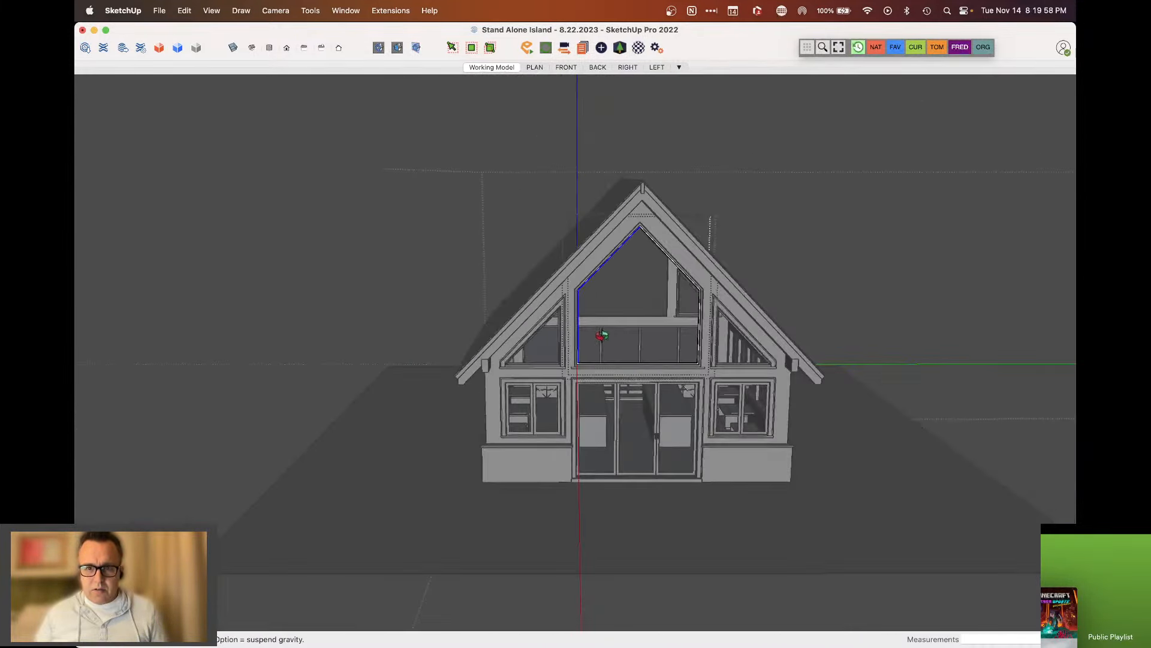
middle_click_drag(601, 334, 853, 316)
scroll(853, 316, "up", 6)
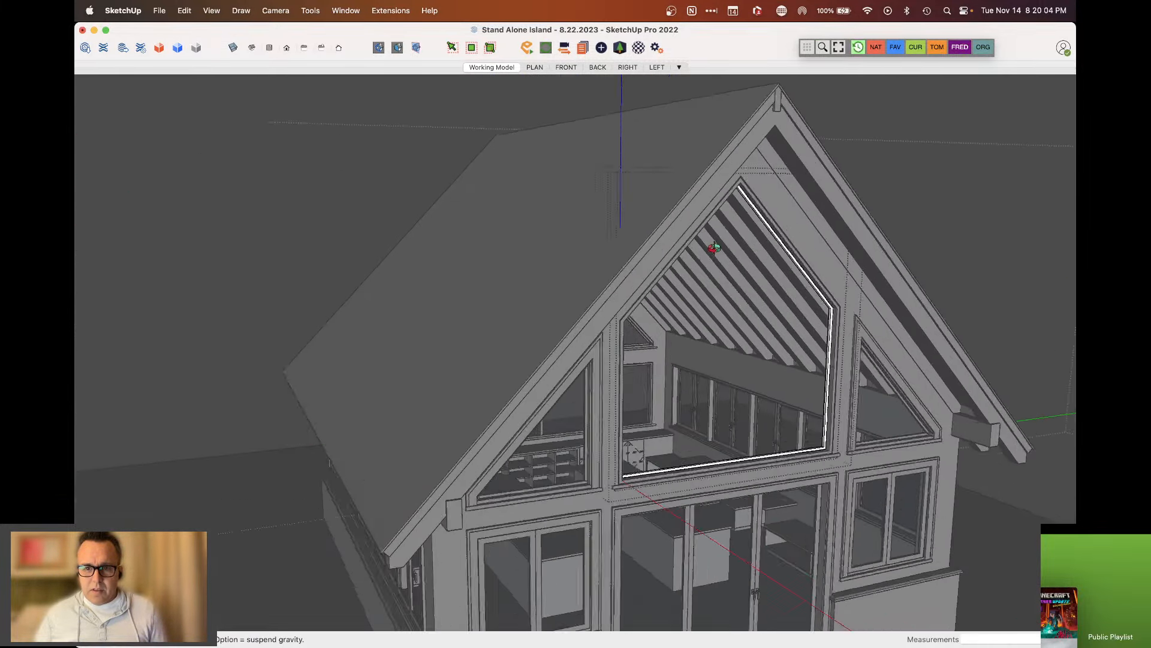
scroll(794, 149, "up", 5)
scroll(725, 170, "up", 4)
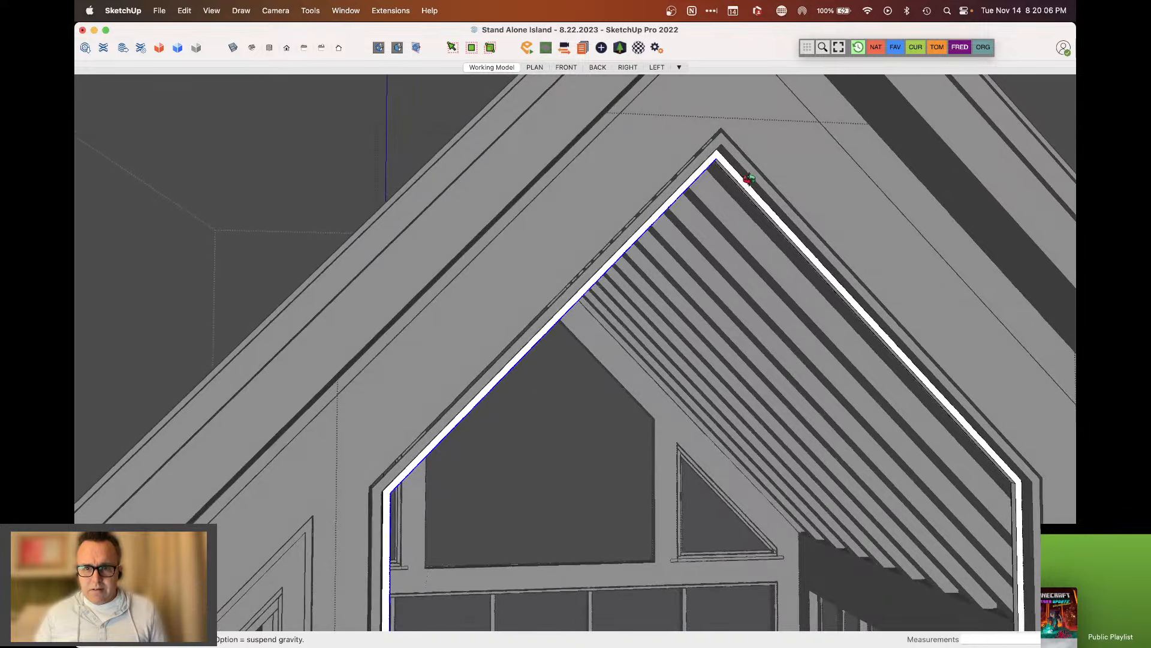
left_click(723, 178, "shift")
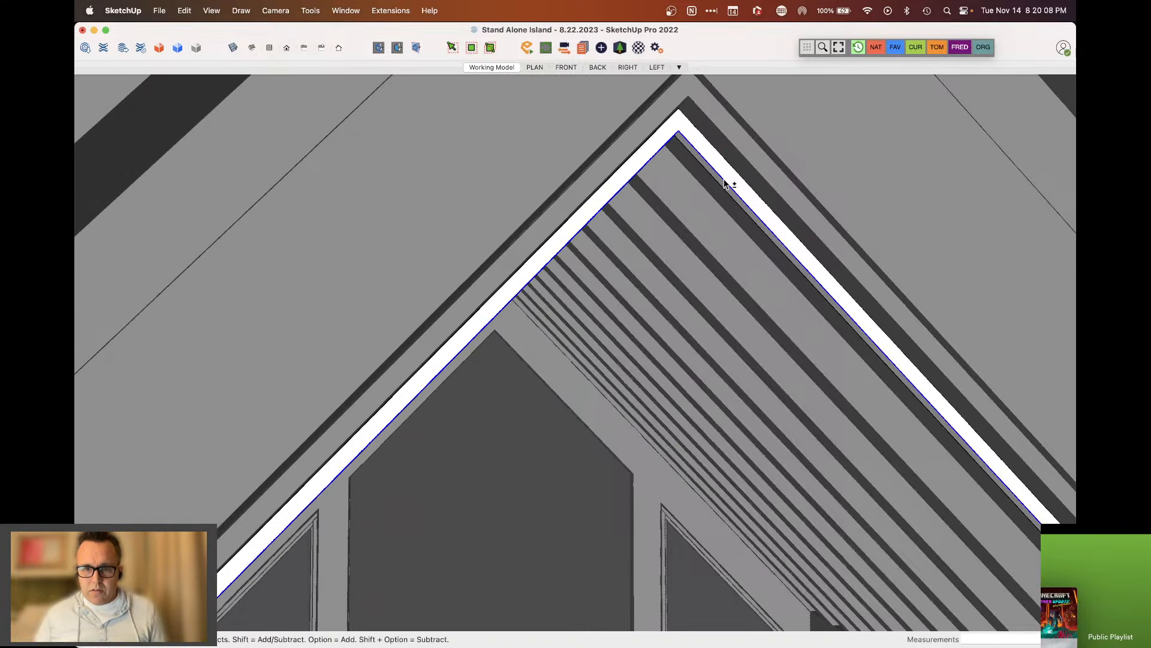
scroll(639, 124, "down", 2)
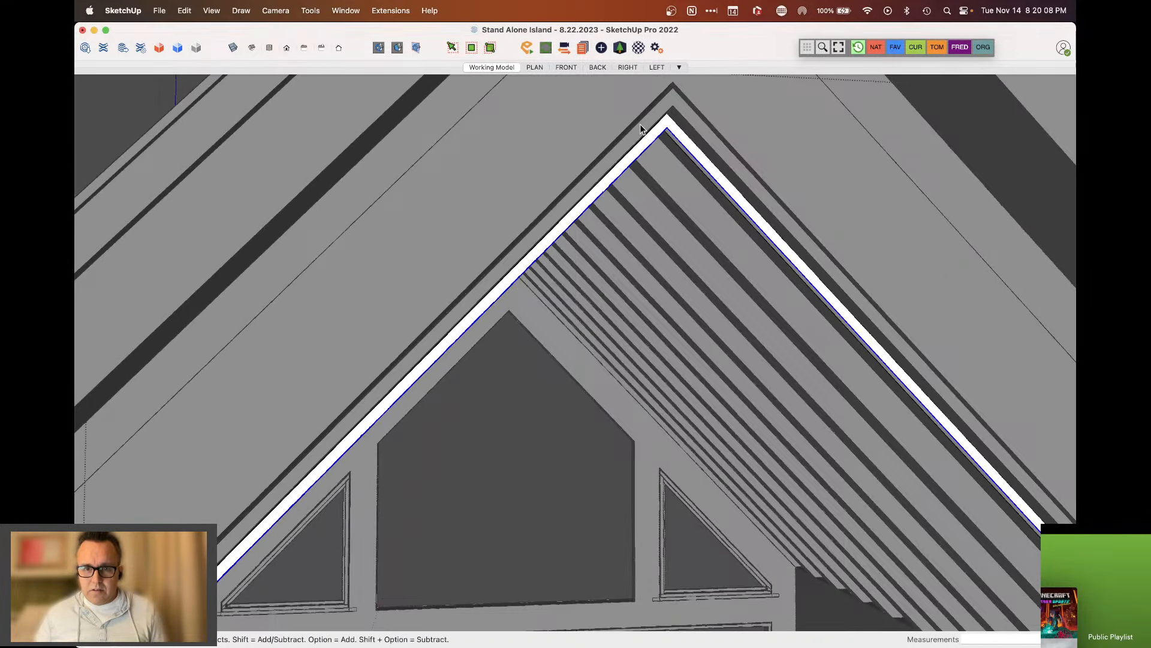
Add the frame's right upright and bottom inner front edges to complete the selected perimeter loop
scroll(639, 124, "down", 5)
scroll(827, 484, "up", 3)
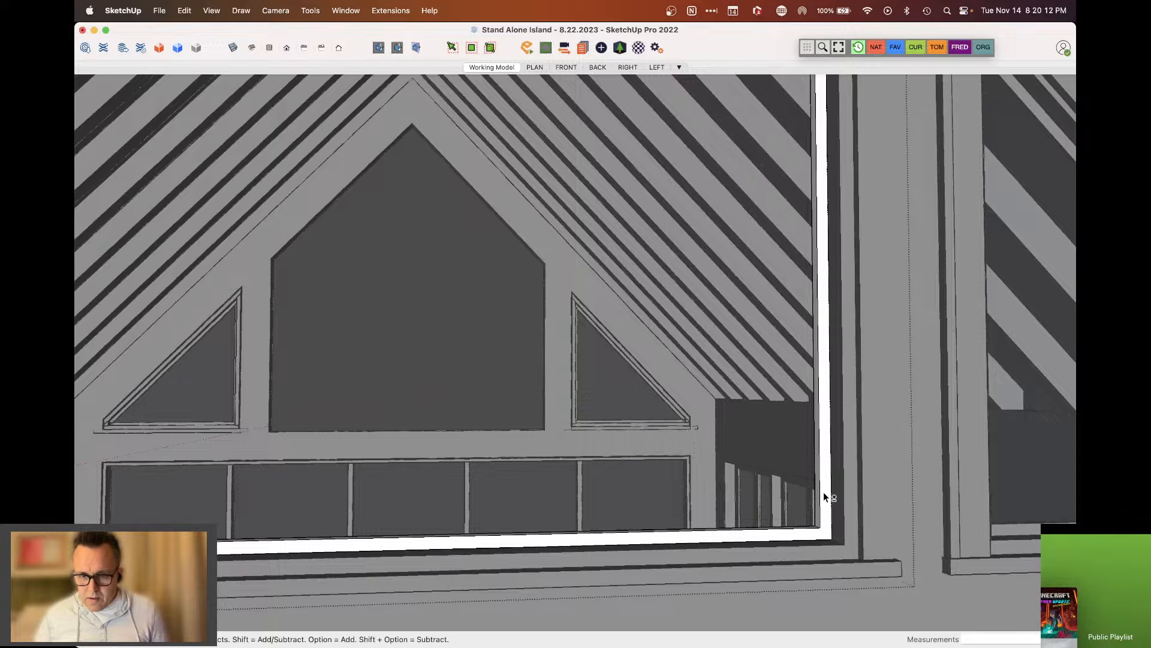
left_click(822, 516, "shift")
left_click(813, 532, "shift")
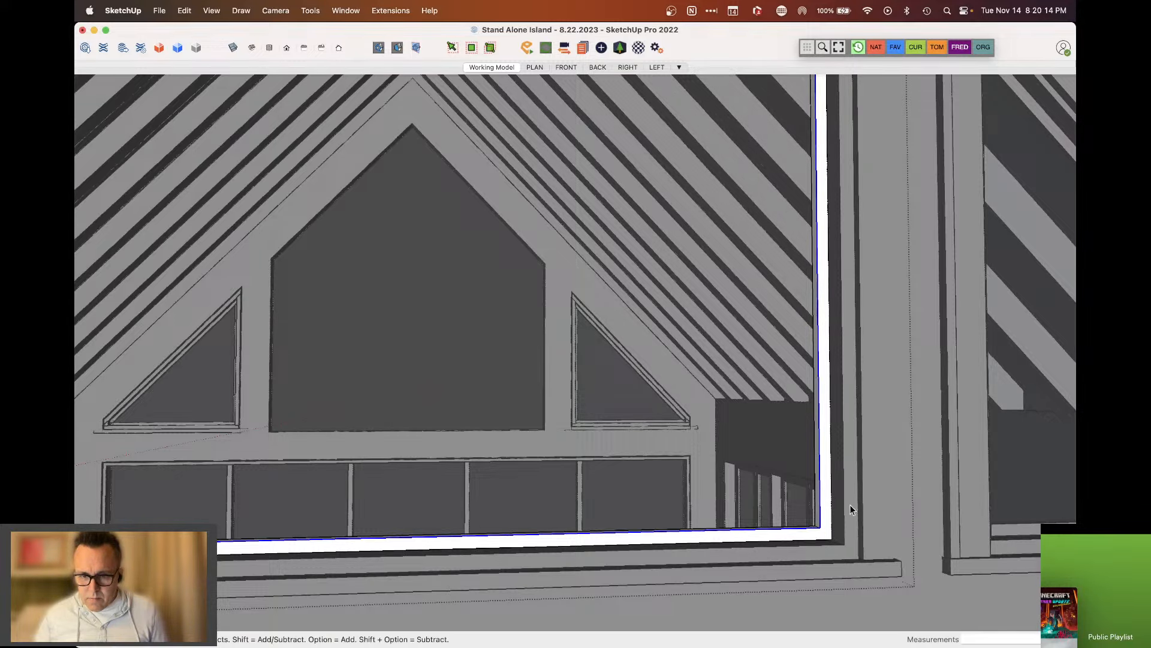
scroll(791, 480, "down", 5)
middle_click_drag(779, 455, 599, 503)
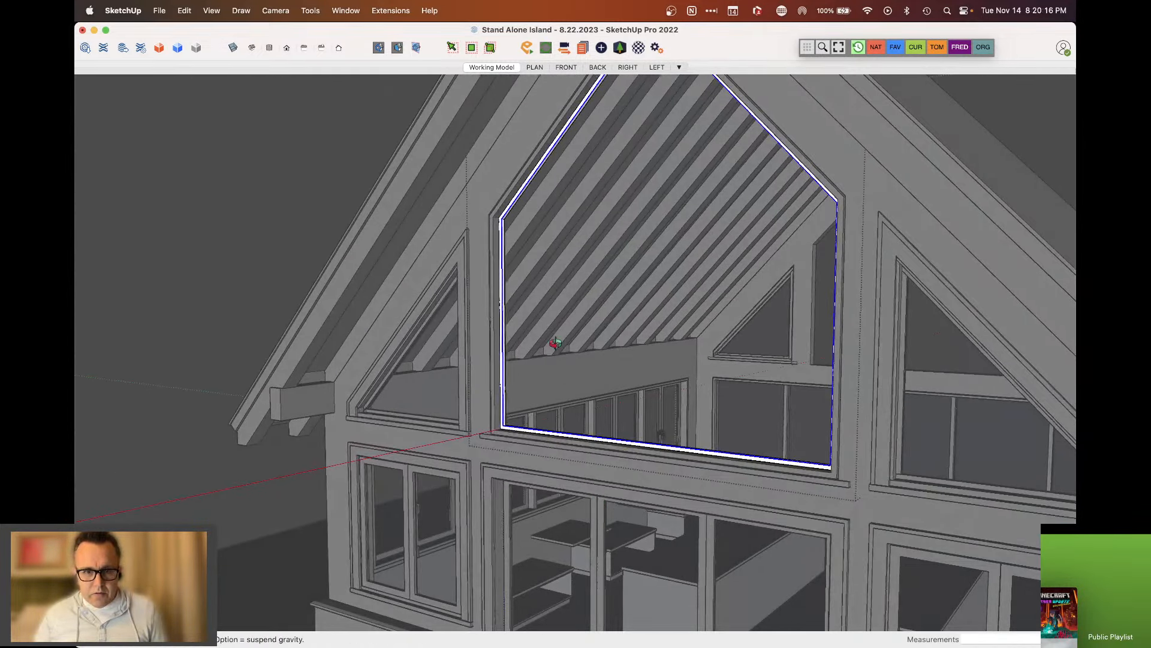
scroll(484, 212, "up", 3)
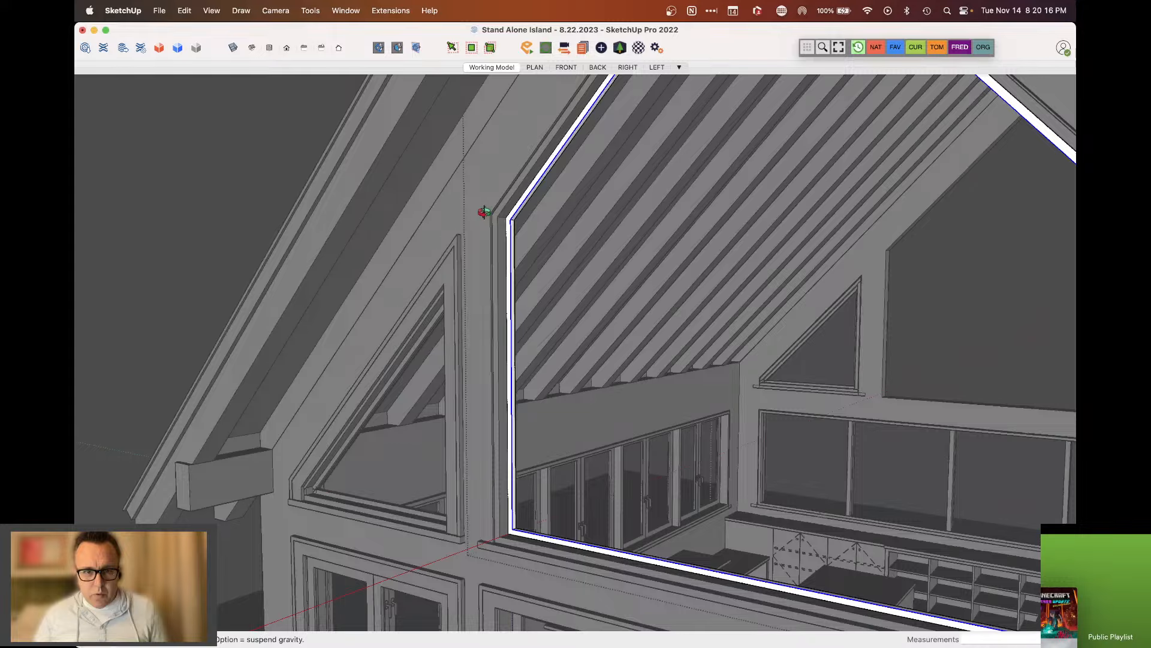
scroll(419, 217, "down", 3)
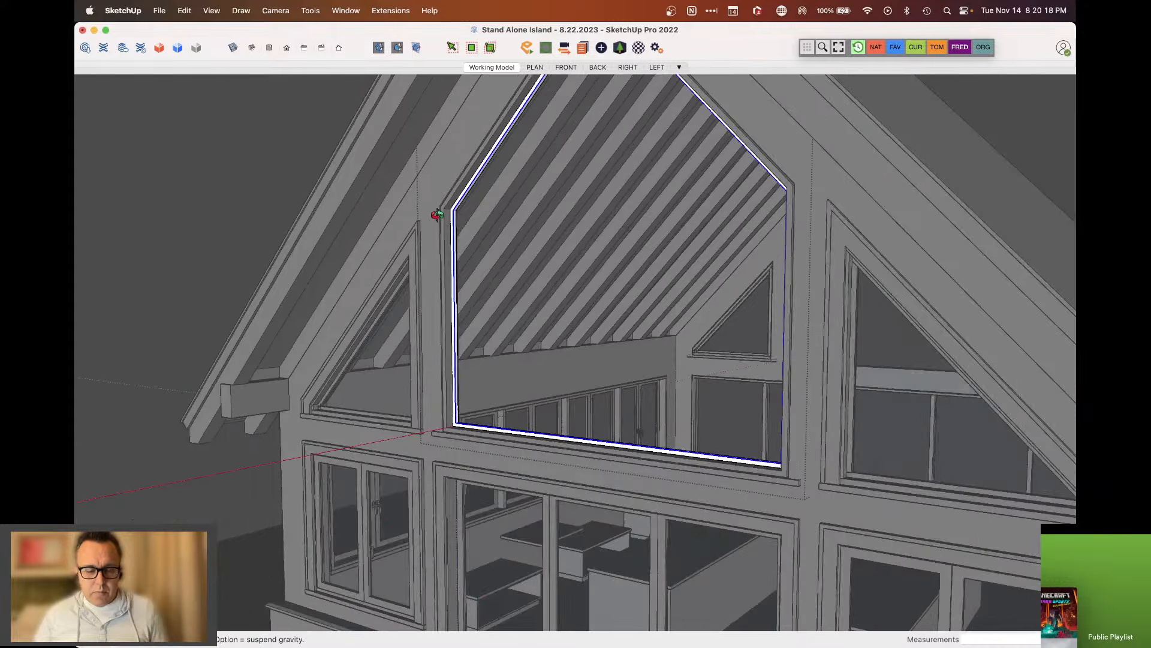
middle_click_drag(437, 214, 556, 94)
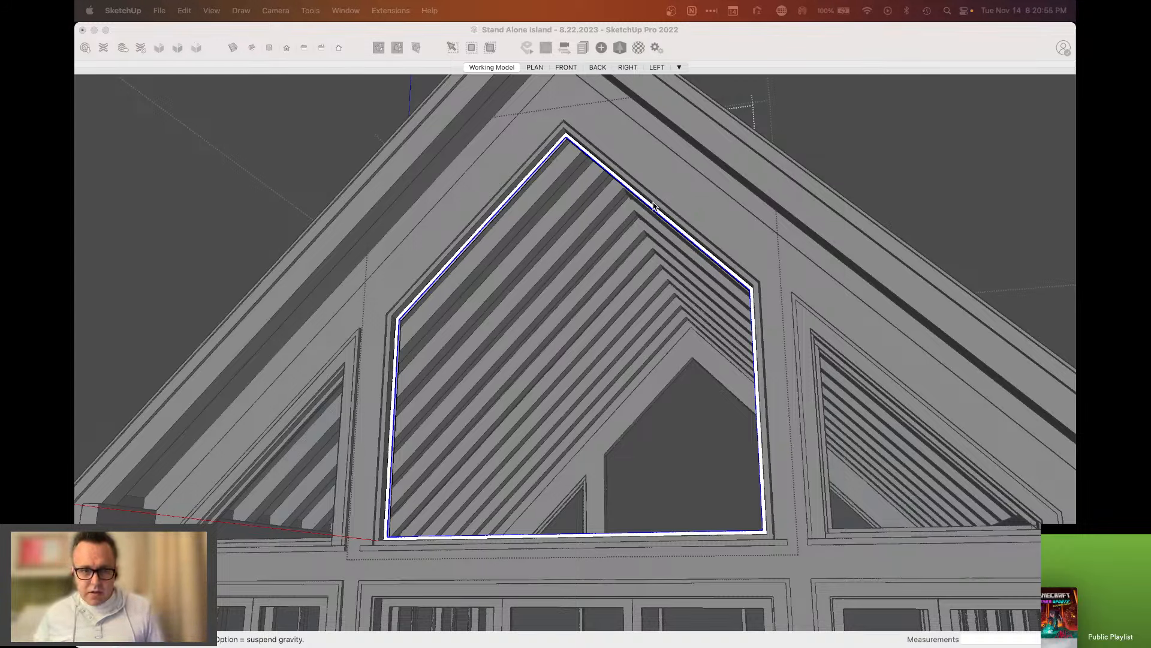
Clear the edge selection and leave the inner frame, staying inside the gable window's group
left_click(906, 101)
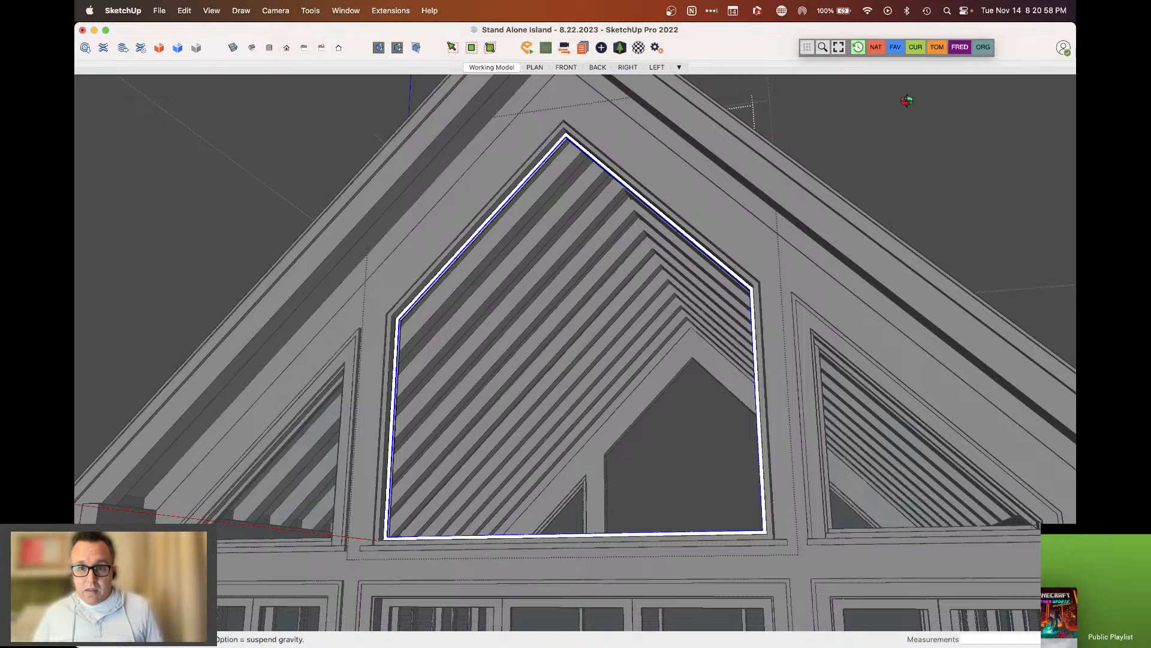
key("space")
left_click(867, 152)
Examine the gable window's frame, sill and sloped corners from above and below
key("o")
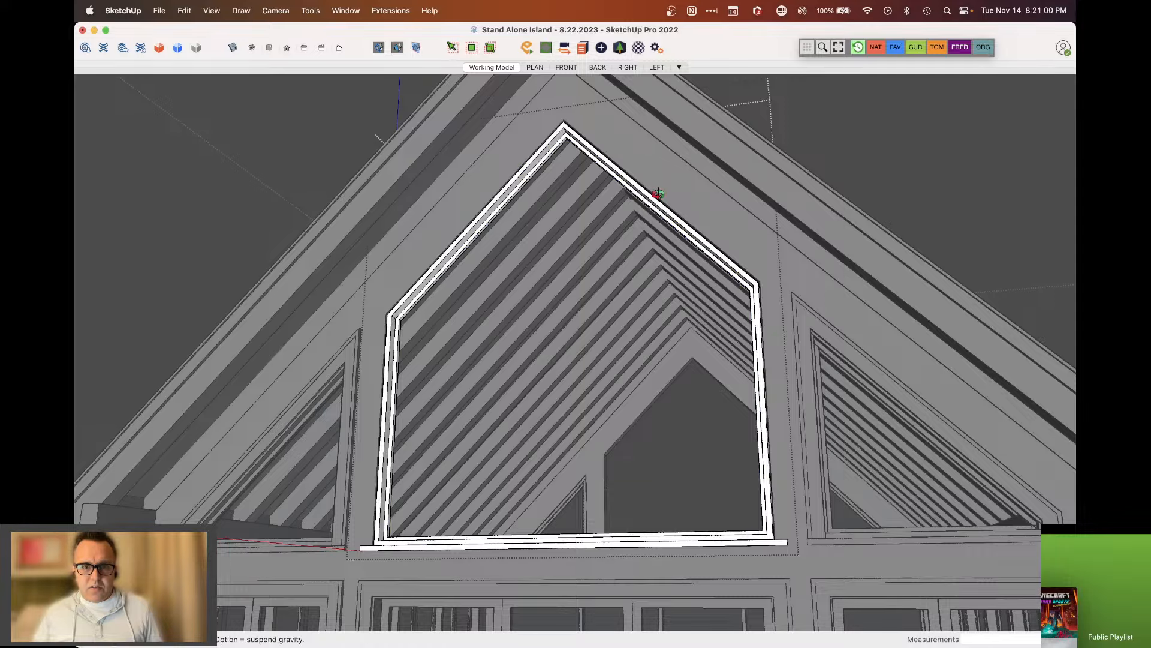
left_click_drag(658, 193, 850, 542)
scroll(681, 424, "up", 3)
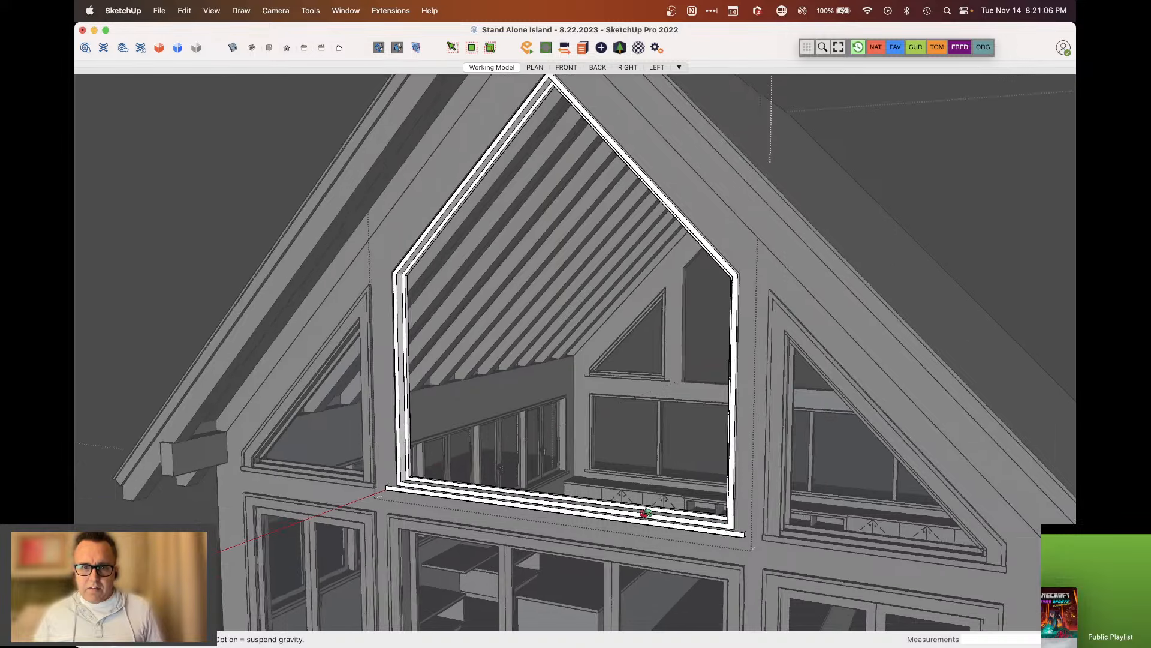
scroll(645, 514, "down", 2)
scroll(575, 300, "up", 5)
scroll(563, 290, "down", 3)
left_click_drag(573, 292, 578, 290)
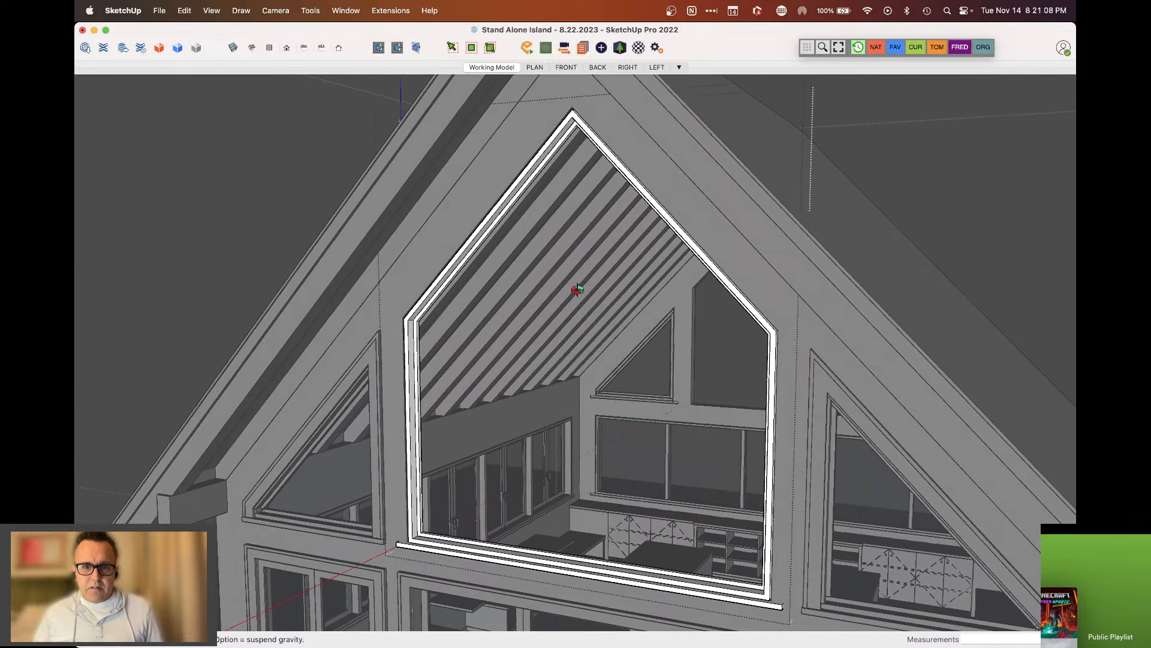
scroll(442, 325, "up", 3)
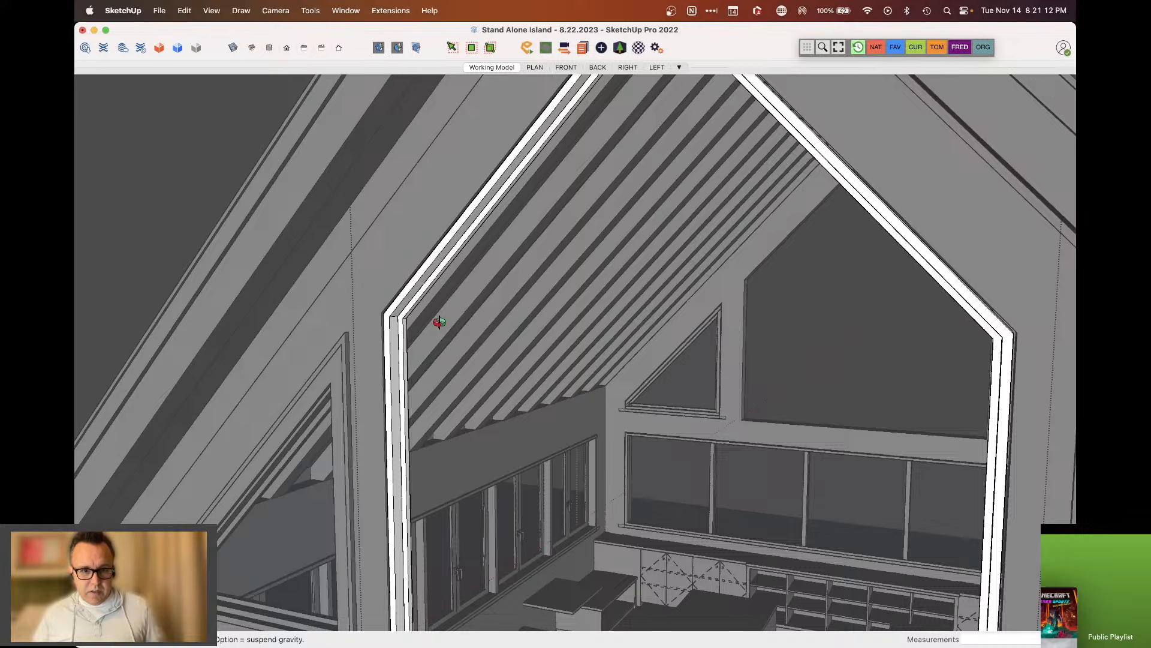
scroll(411, 283, "down", 2)
mouse_move(411, 283)
middle_mouse_down()
mouse_move(390, 123)
mouse_move(404, 105)
mouse_move(466, 150)
middle_mouse_up()
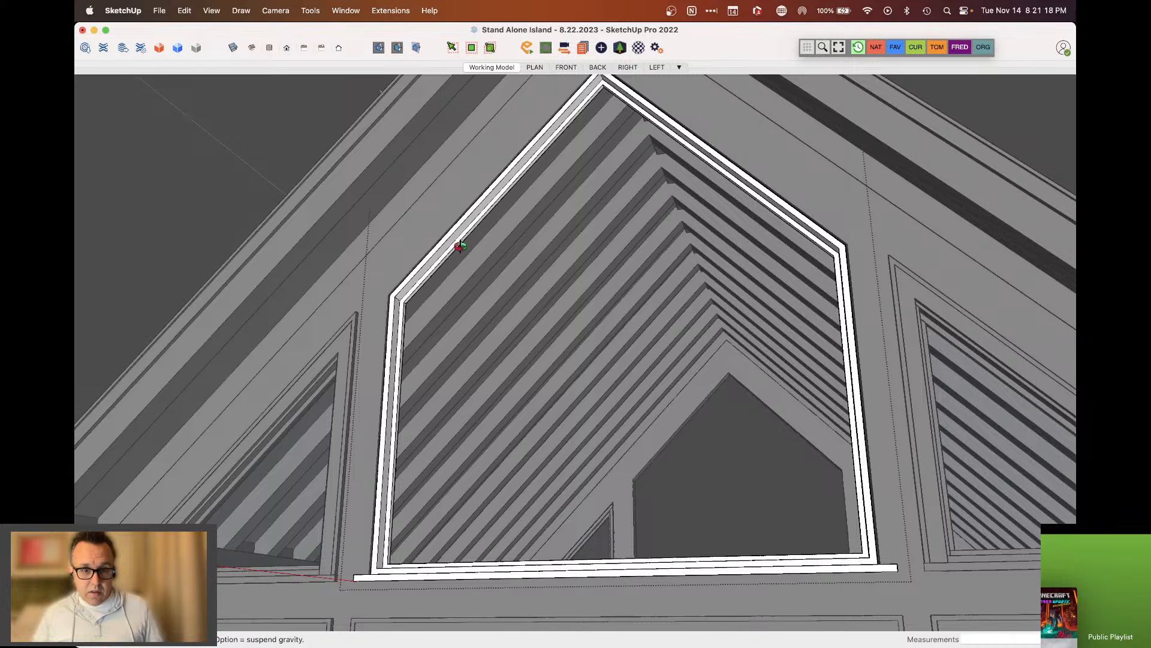
scroll(426, 288, "up", 3)
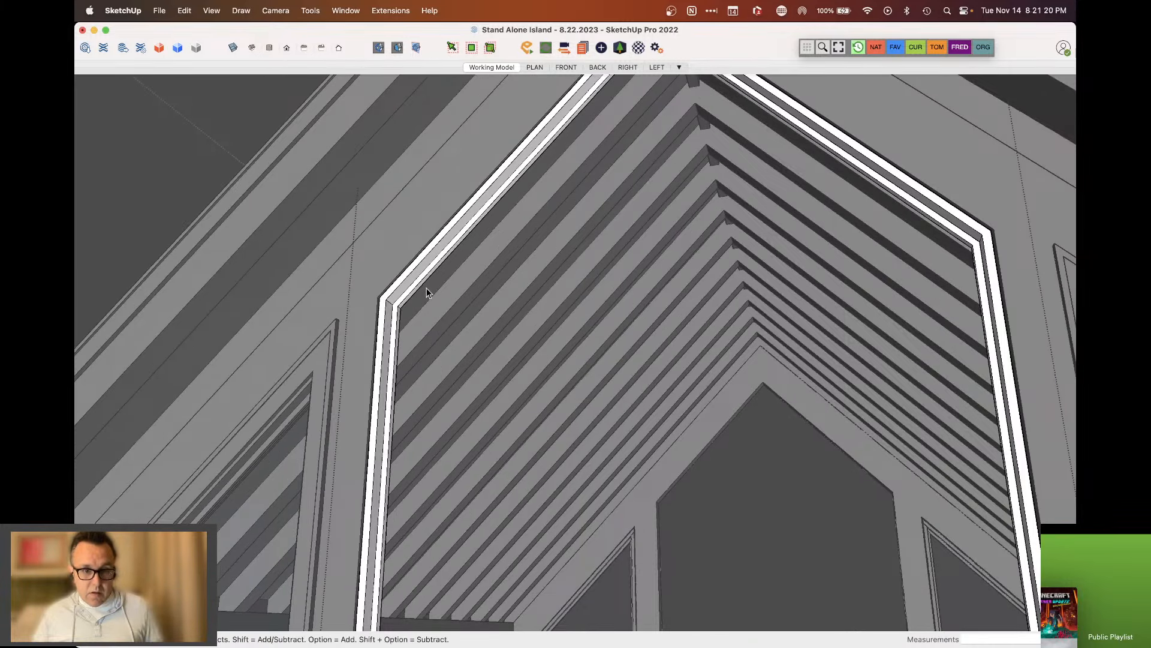
Open the gable window's inner frame and select the inner front edges of its left slope and left upright
scroll(416, 294, "up", 3)
scroll(381, 311, "up", 2)
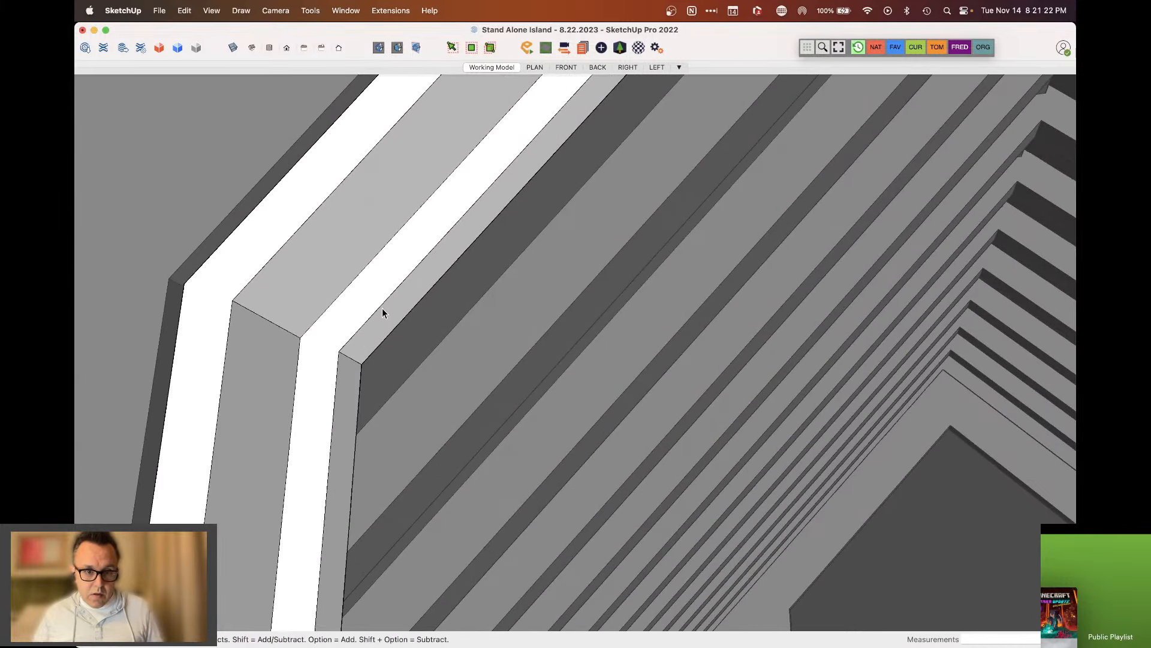
double_click(381, 307)
left_click(381, 306)
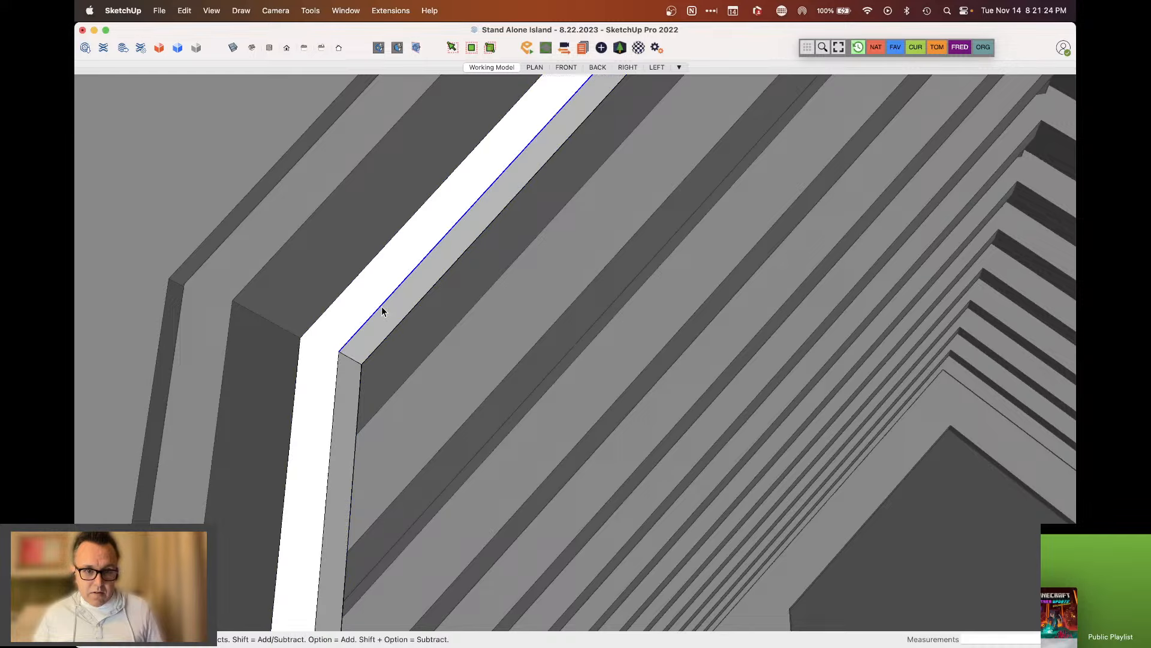
left_click(337, 371, "shift")
Add the inner front edges of the right slope, right upright and bottom rail to complete the perimeter selection
scroll(279, 275, "down", 3)
scroll(335, 357, "down", 5)
scroll(658, 304, "up", 5)
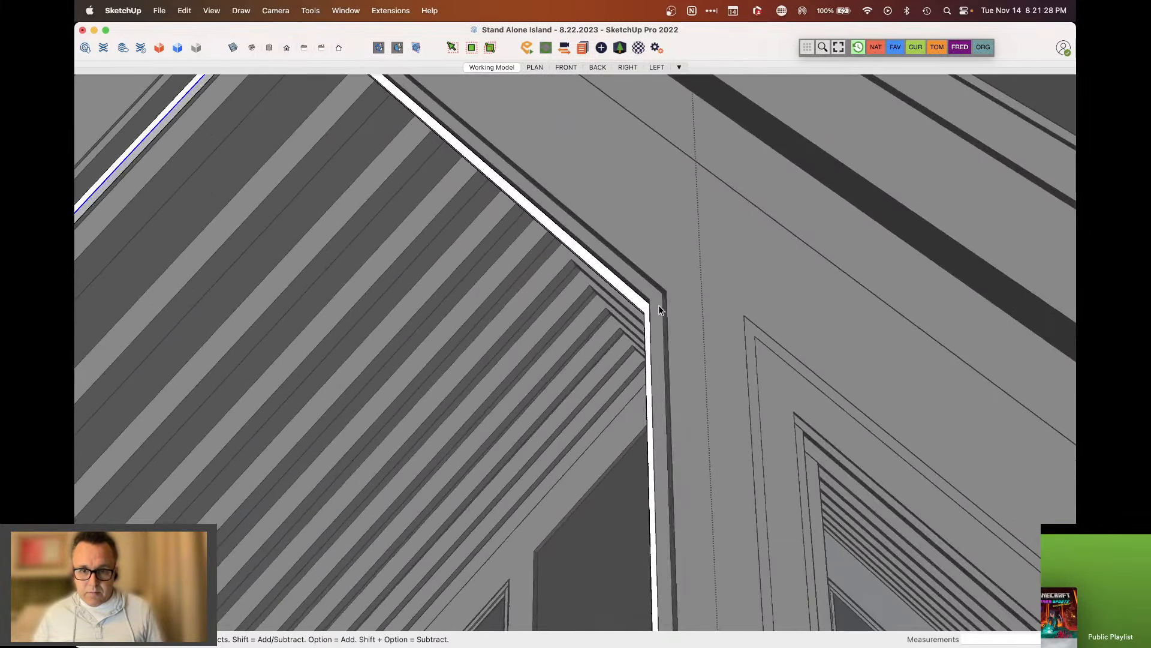
left_click(639, 308, "shift")
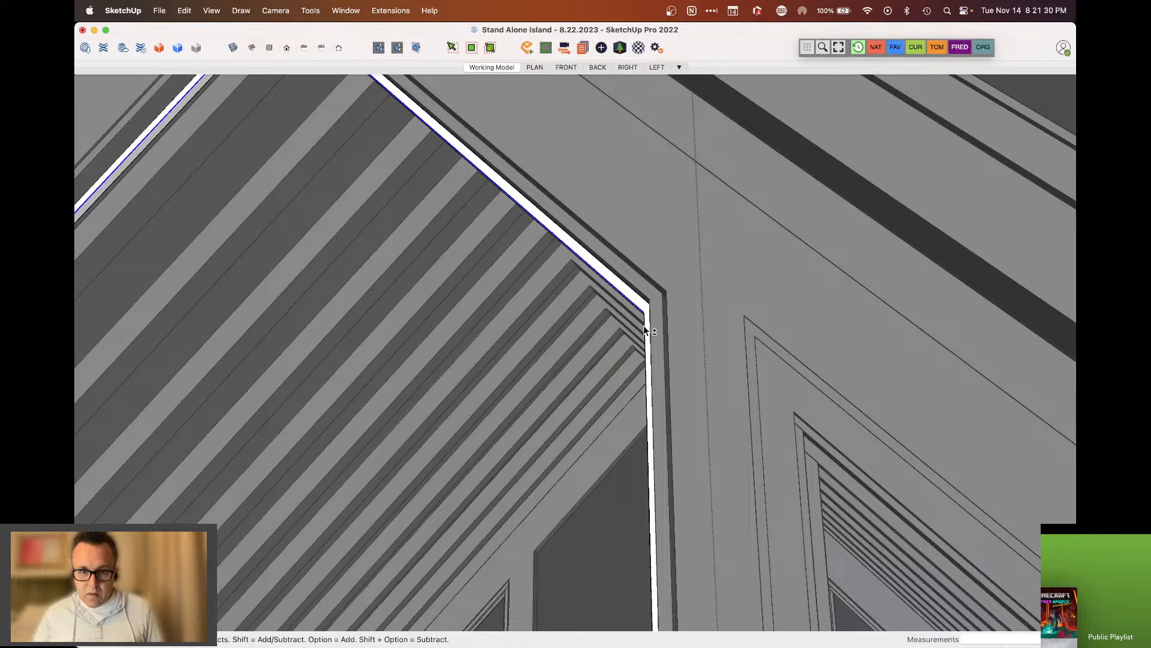
scroll(617, 328, "down", 5)
scroll(354, 499, "up", 5)
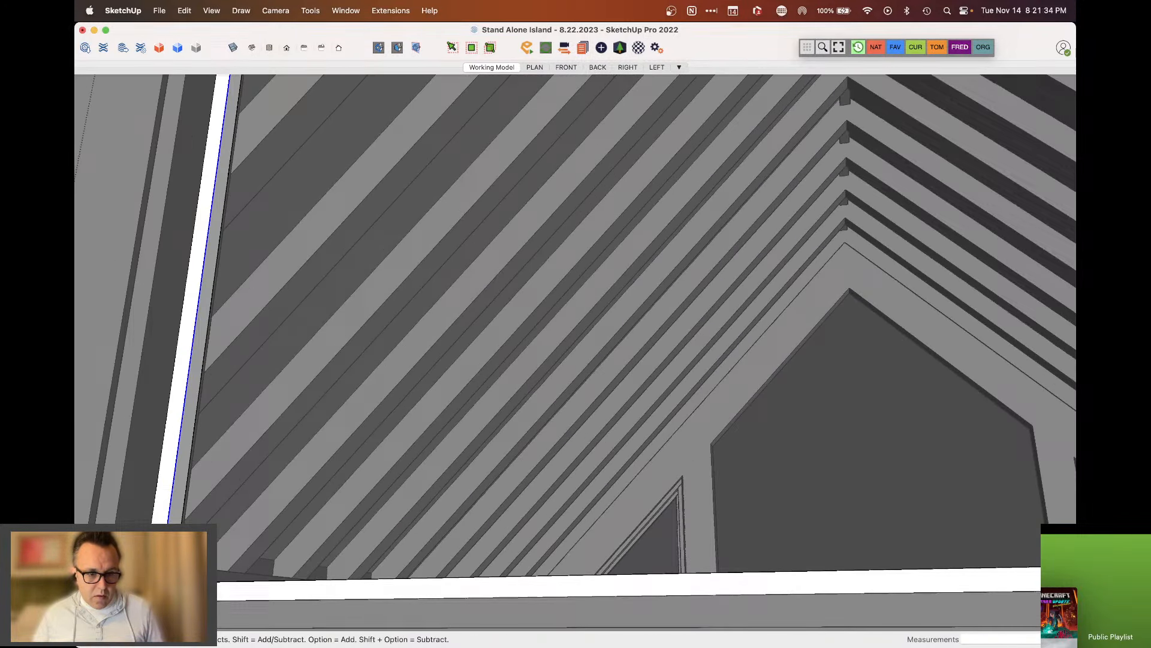
scroll(268, 538, "down", 5)
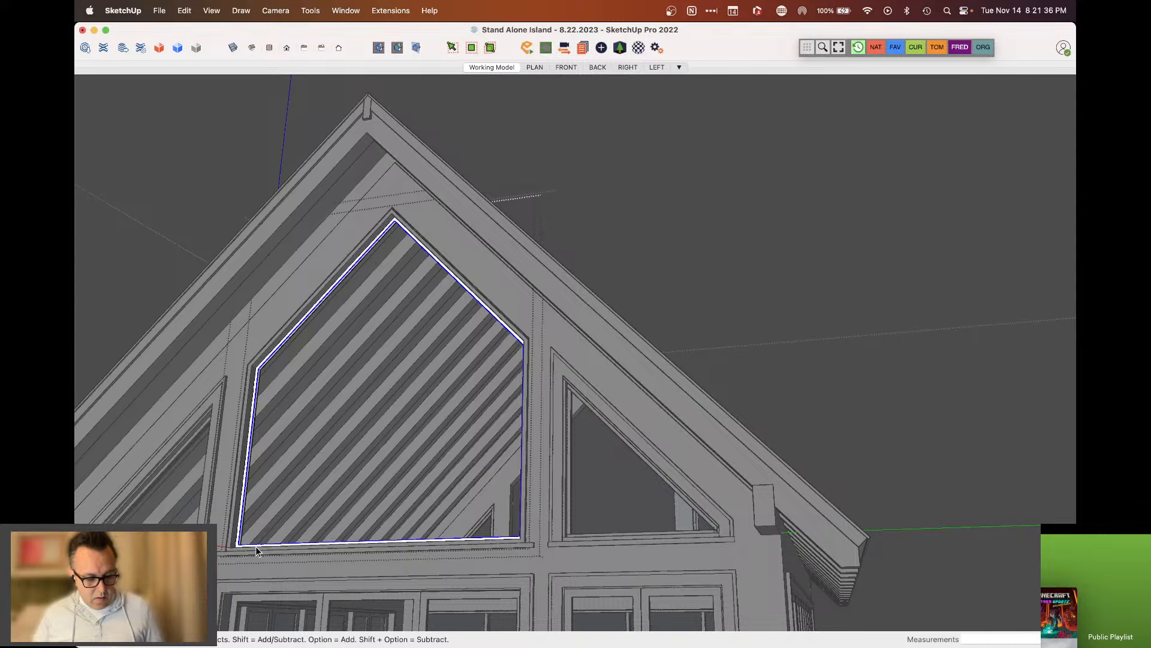
Copy the perimeter edges out of the inner frame and paste them in place inside the gable window's group
key("Escape")
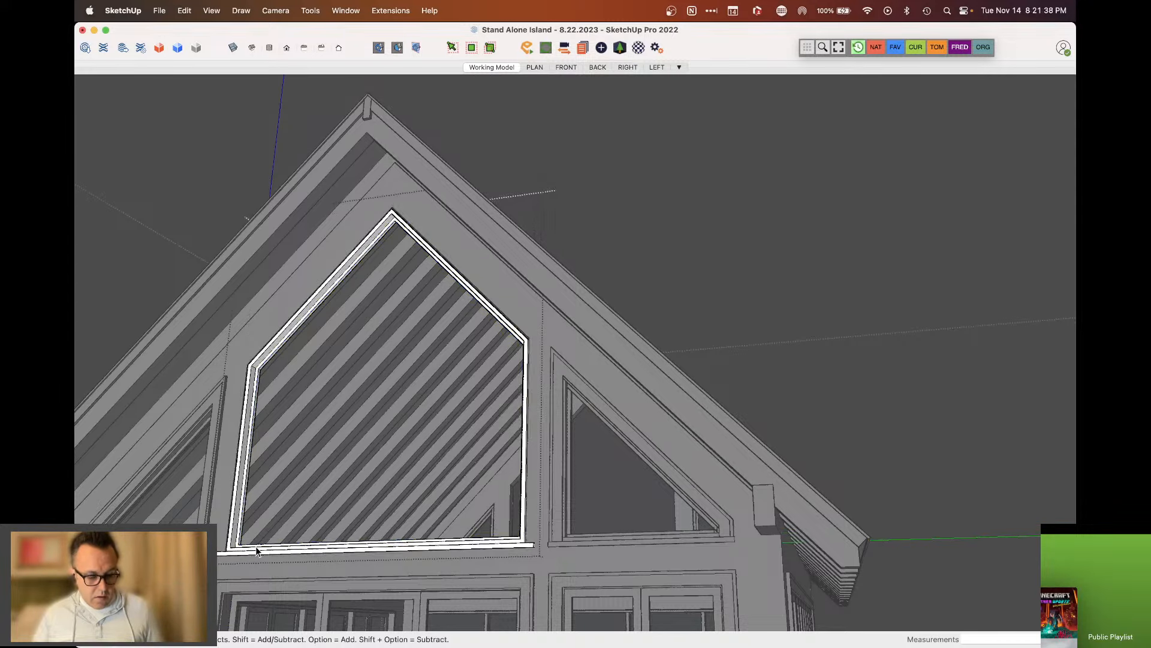
left_click(257, 550)
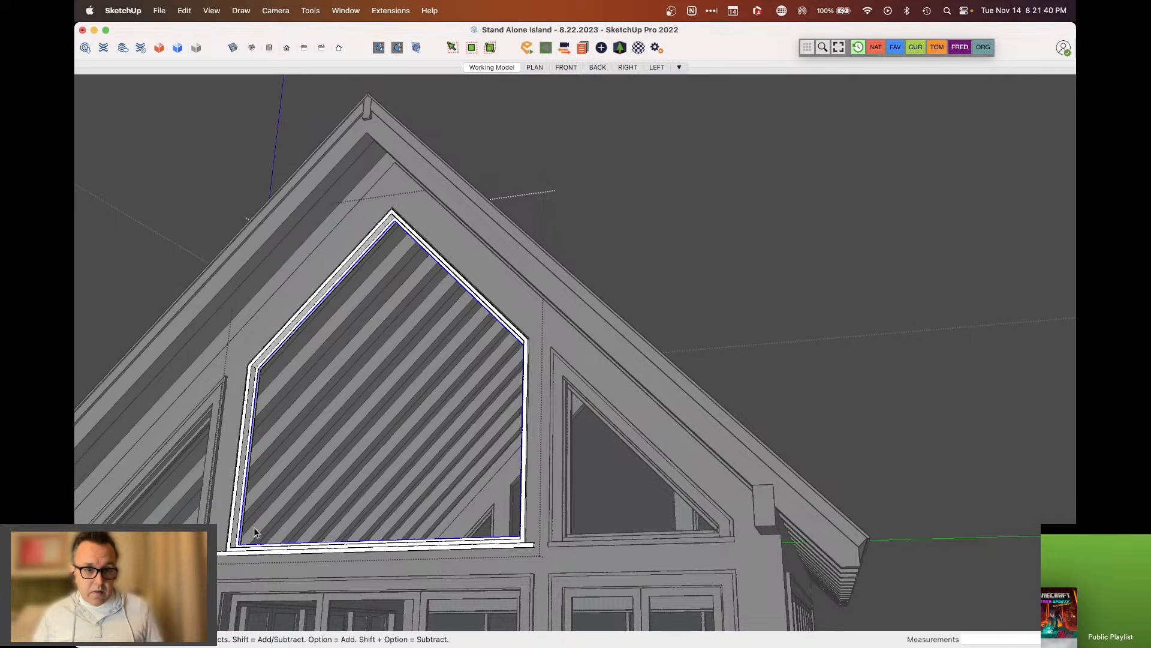
Trace a line along the left upright between its lower and upper corners to close the perimeter into a face
scroll(246, 373, "up", 5)
scroll(290, 253, "down", 3)
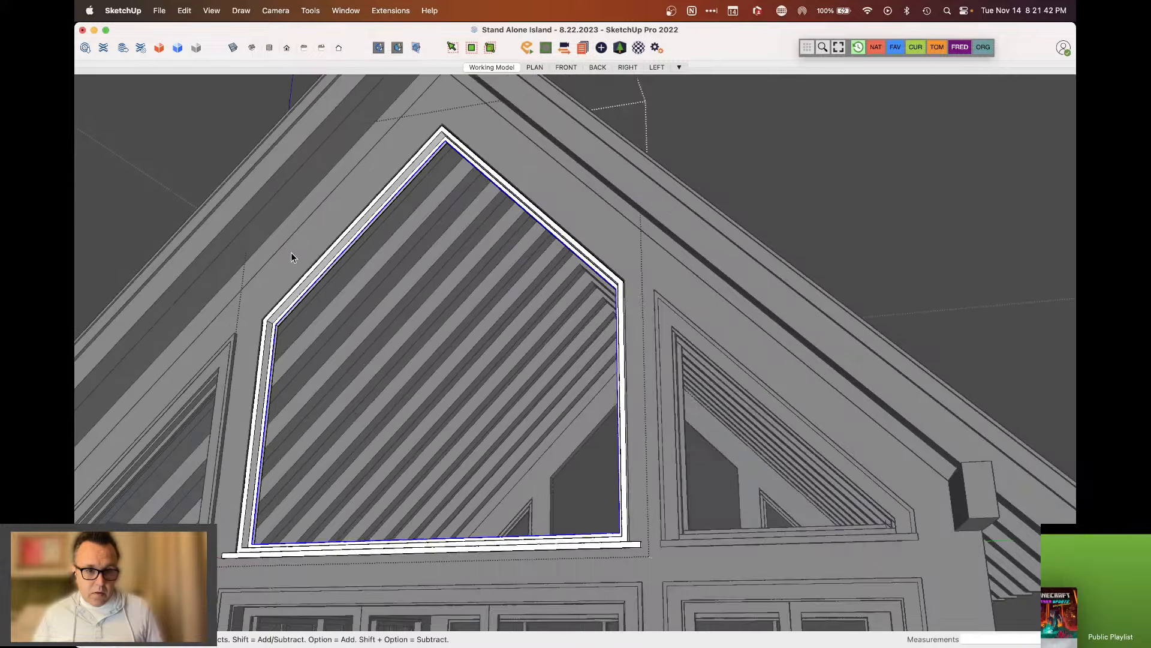
middle_click_drag(290, 253, 316, 514)
scroll(317, 514, "up", 6)
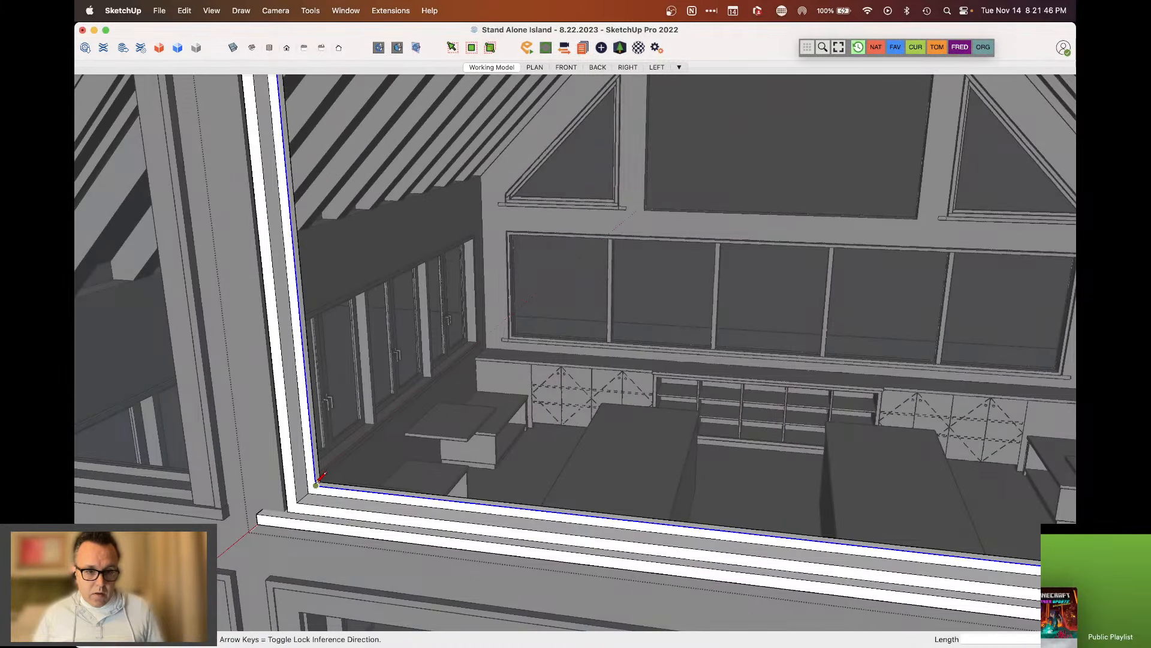
left_click(316, 484)
scroll(316, 474, "down", 4)
scroll(303, 255, "up", 5)
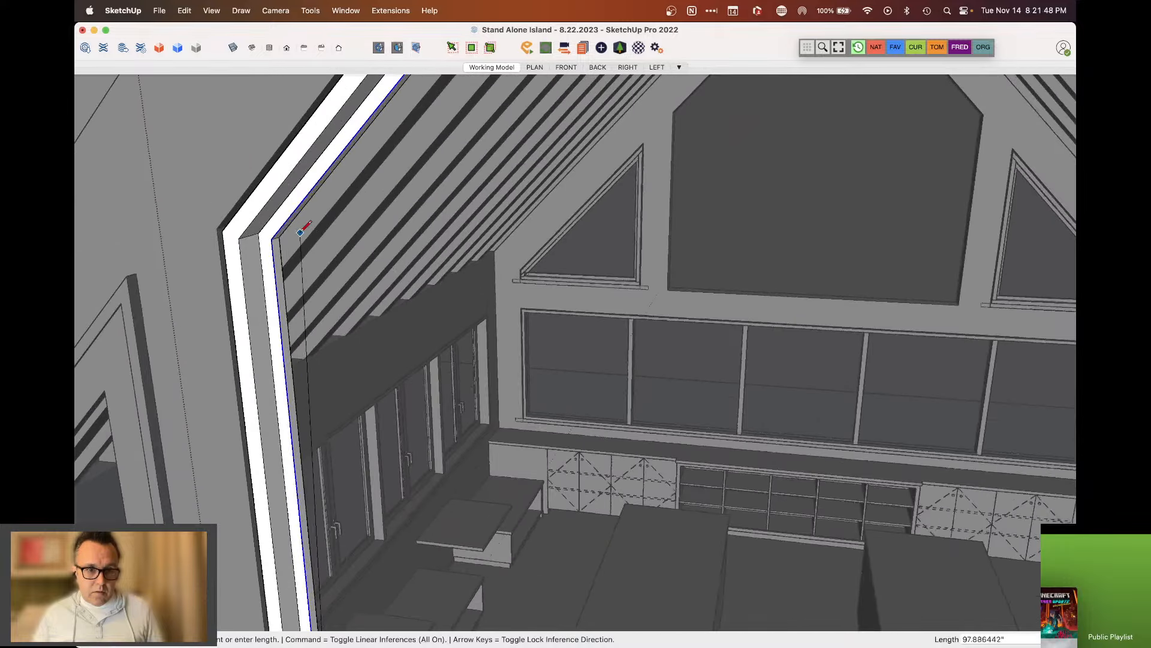
left_click(294, 240)
key("space")
scroll(365, 307, "down", 5)
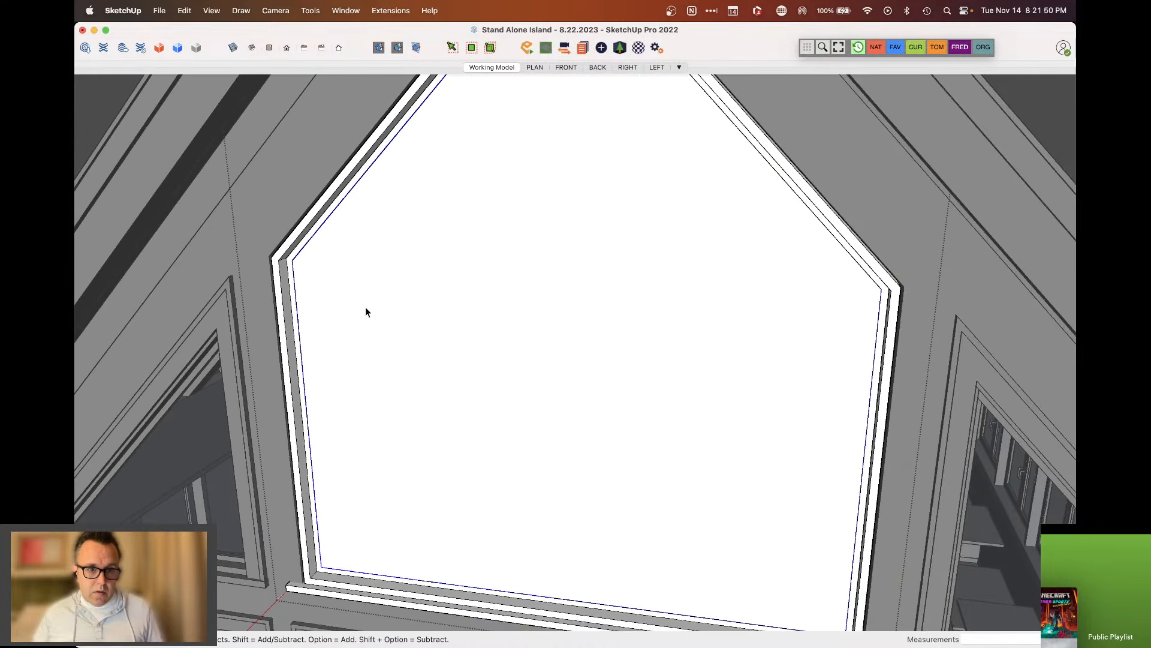
Select the new window face with its edges and make it a group
left_click(365, 307)
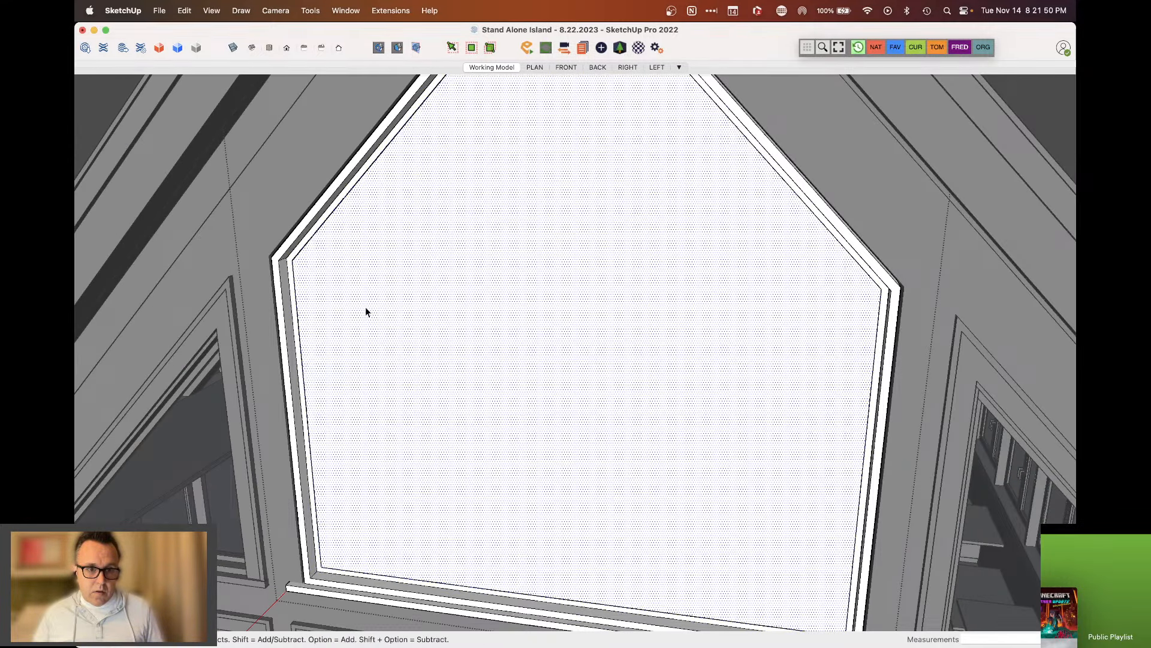
scroll(365, 308, "down", 4)
right_click(365, 307)
left_click(390, 409)
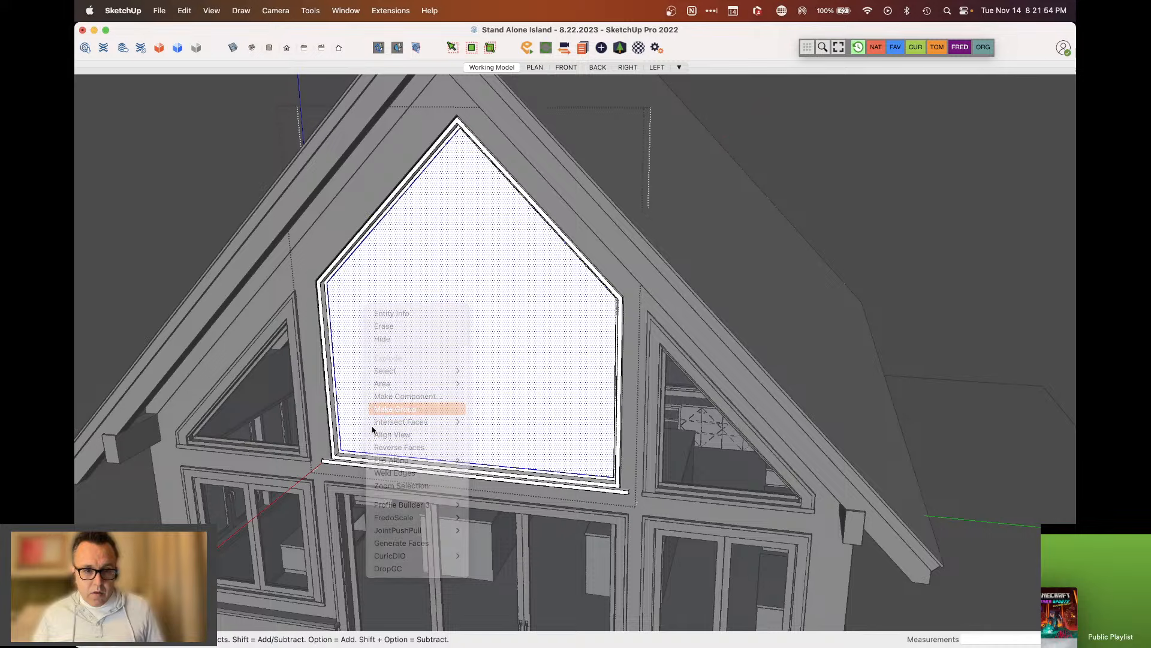
Move the pane group from its lower left corner about 0.625 inches back into the frame's depth
scroll(345, 456, "up", 6)
key("m")
left_click(321, 434)
scroll(321, 427, "down", 3)
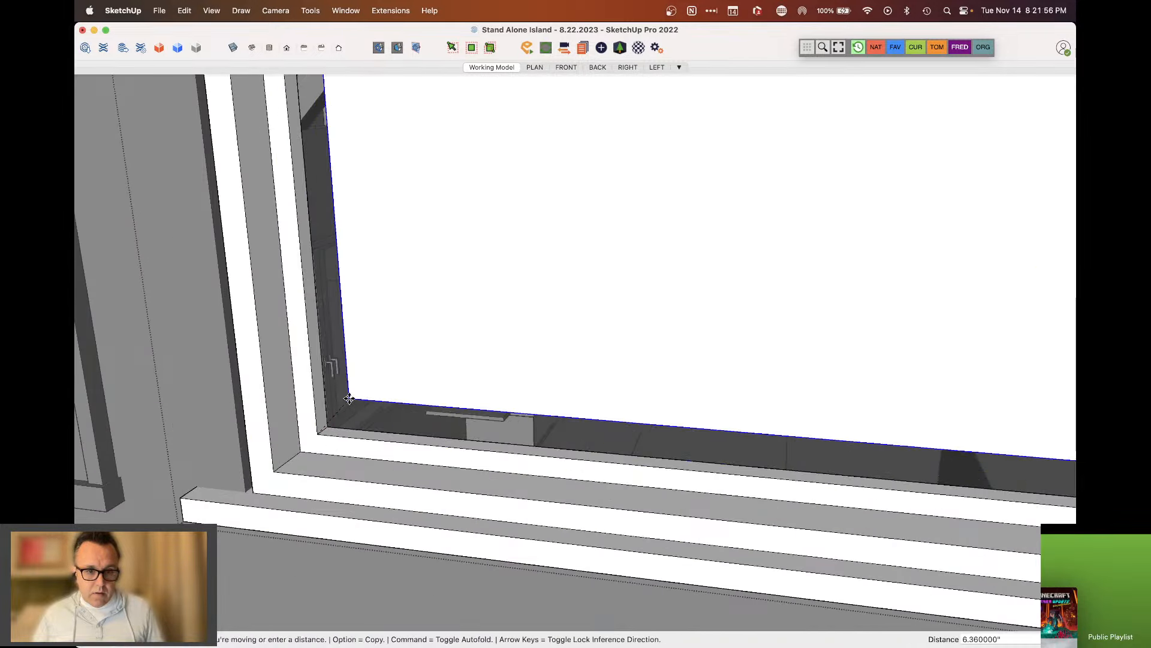
scroll(322, 425, "up", 6)
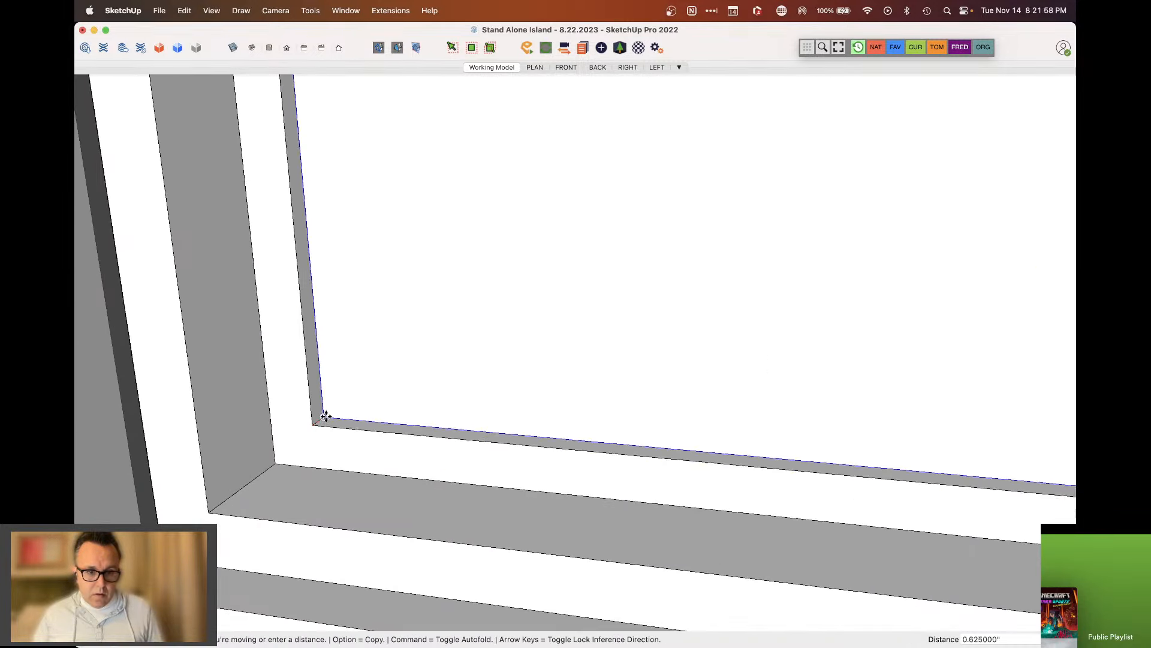
left_click(360, 420)
scroll(426, 496, "down", 5)
key("space")
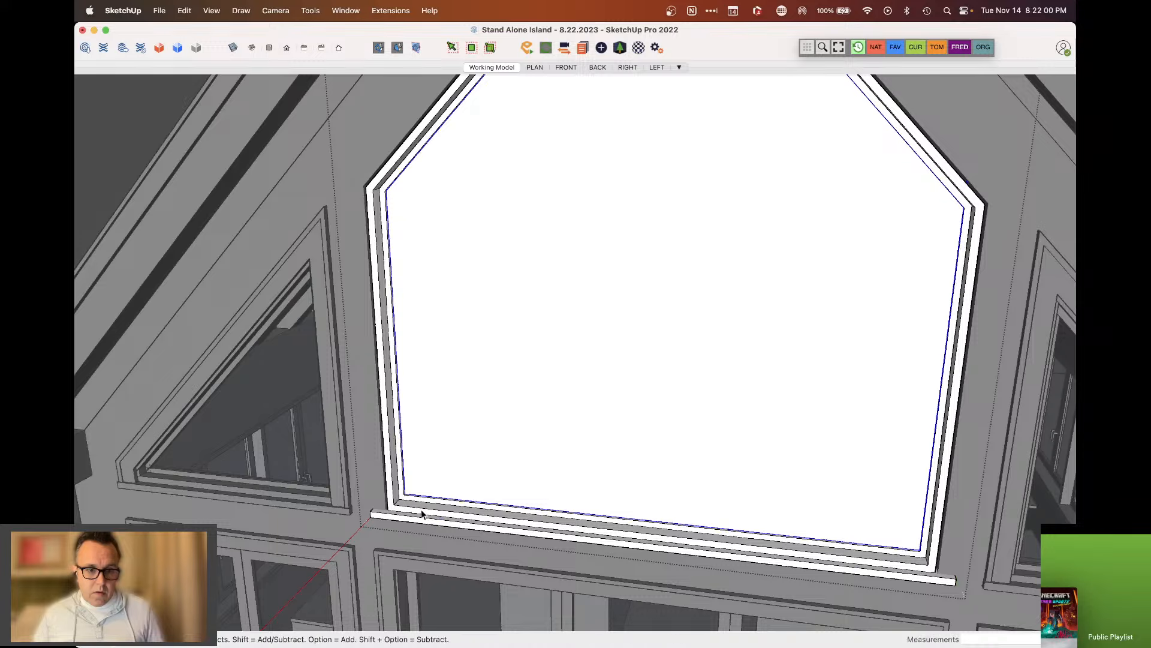
Paint the window pane with the translucent 6% opacity material from Colors In Model
scroll(538, 355, "down", 3)
scroll(624, 345, "up", 2)
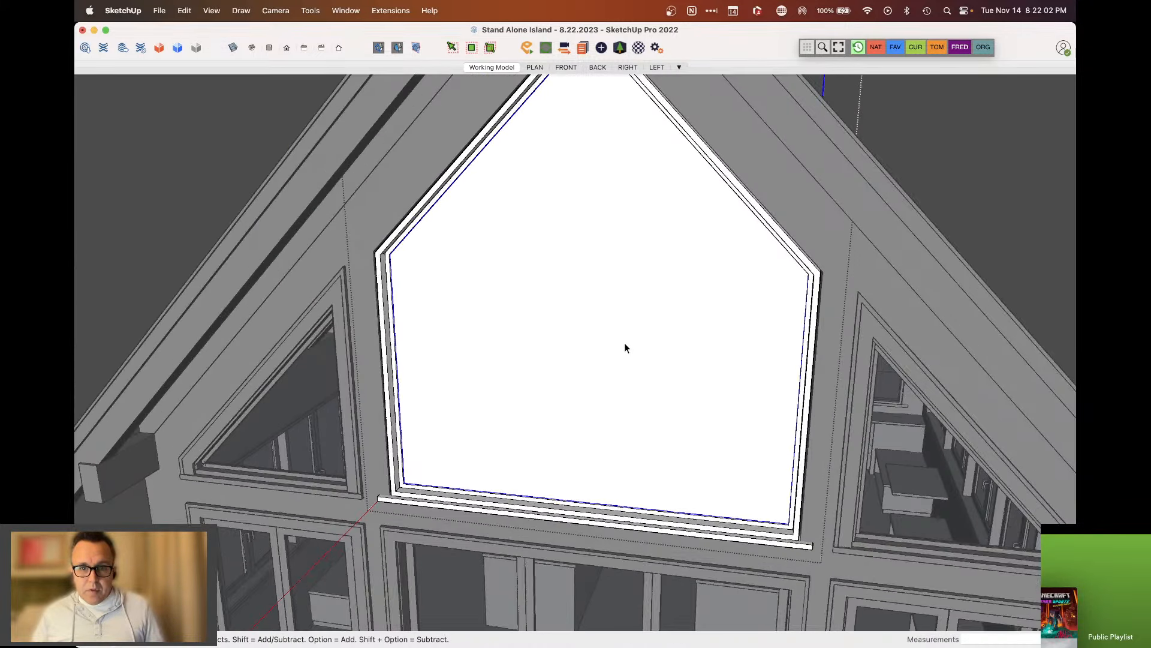
key("b")
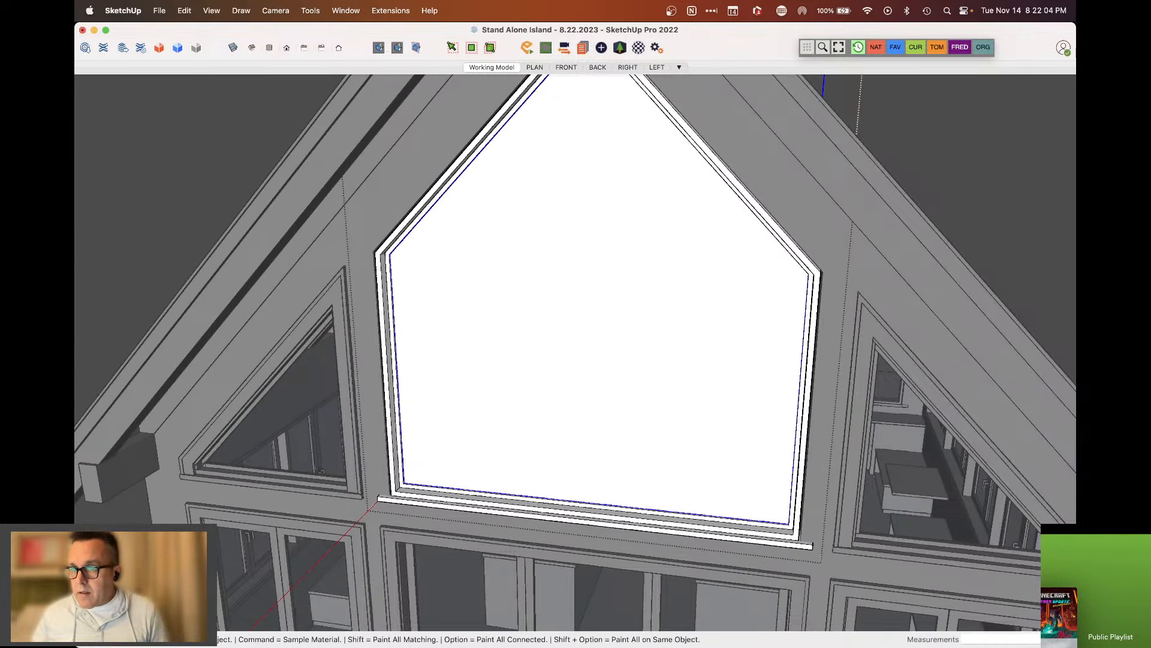
left_click_drag(826, 160, 879, 147)
left_click(825, 160)
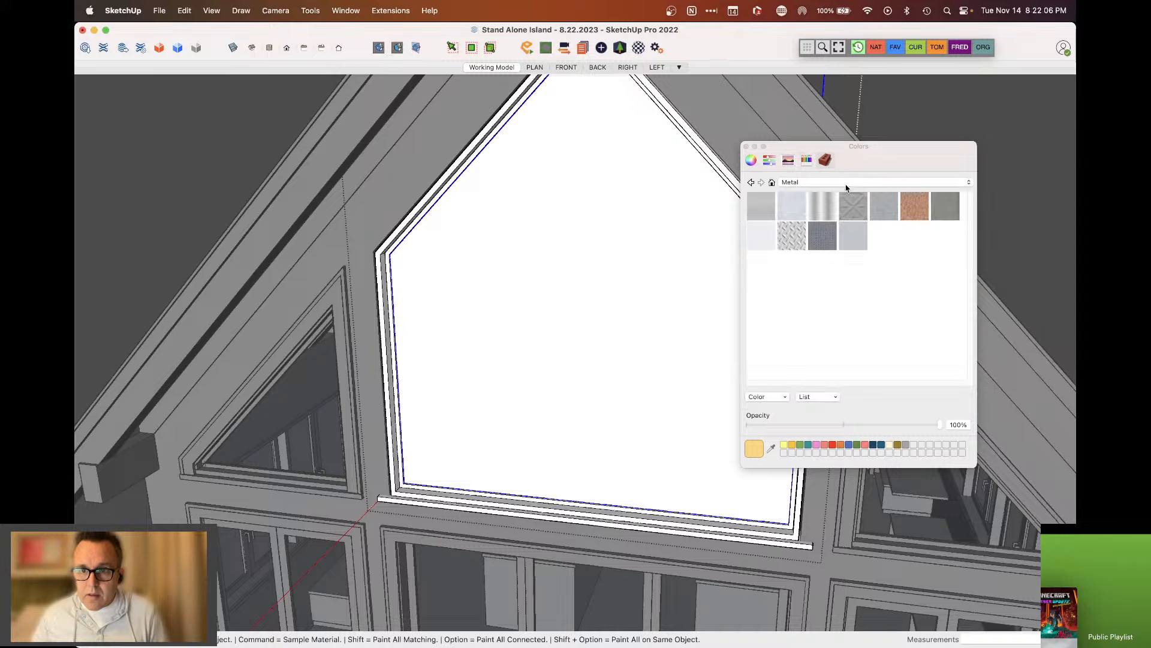
left_click(847, 183)
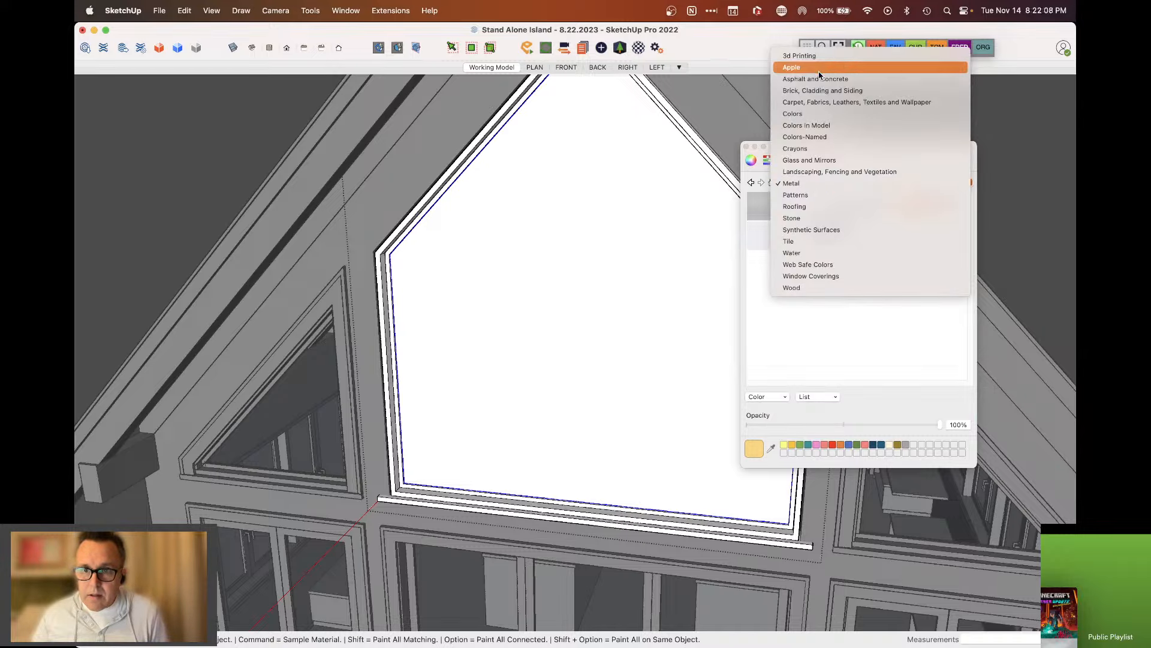
left_click(810, 125)
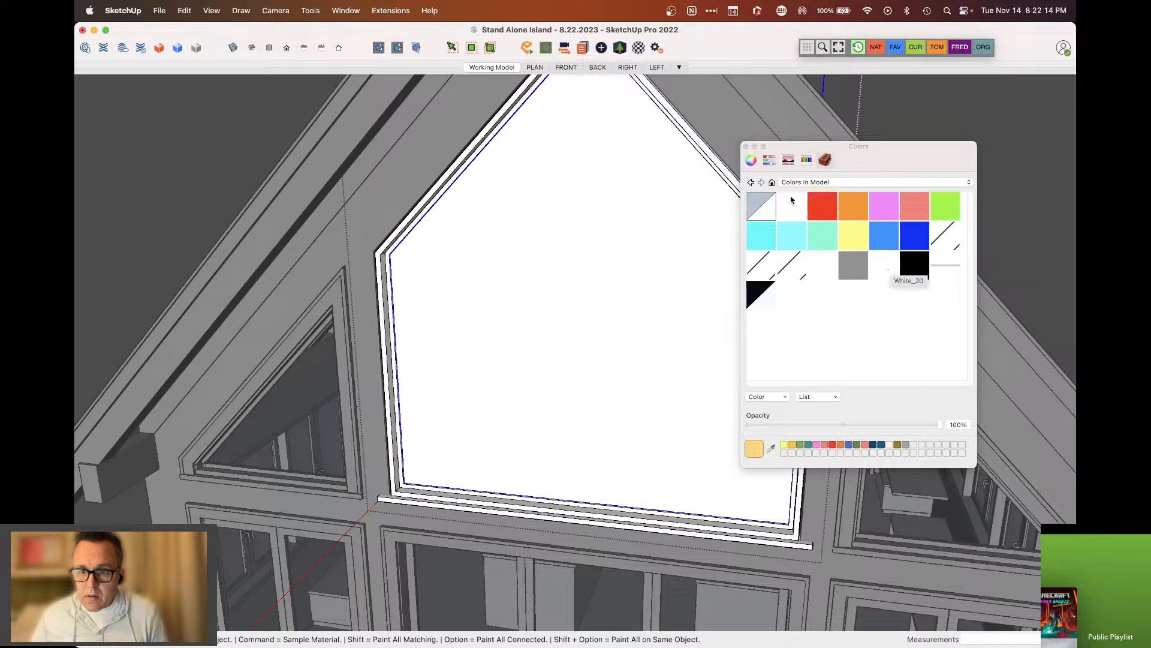
left_click(761, 295)
left_click(597, 269)
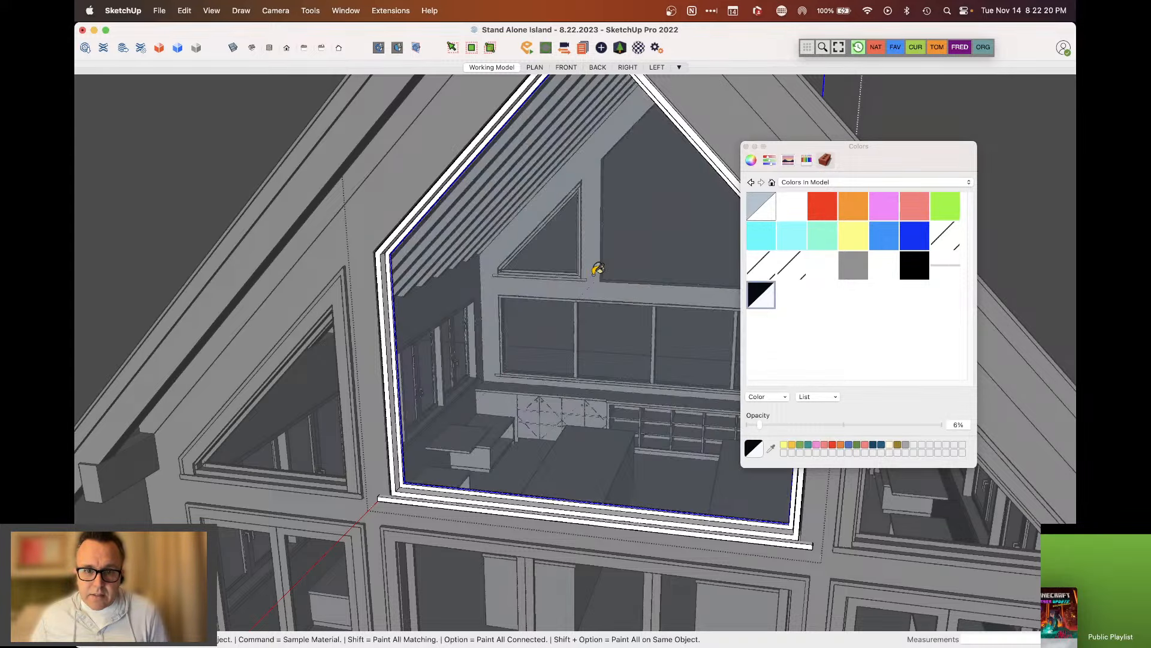
Leave the gable window's group, close the materials palette and select the whole window
mouse_move(594, 268)
middle_mouse_down()
mouse_move(652, 173)
mouse_move(568, 175)
mouse_move(471, 306)
mouse_move(579, 302)
middle_mouse_up()
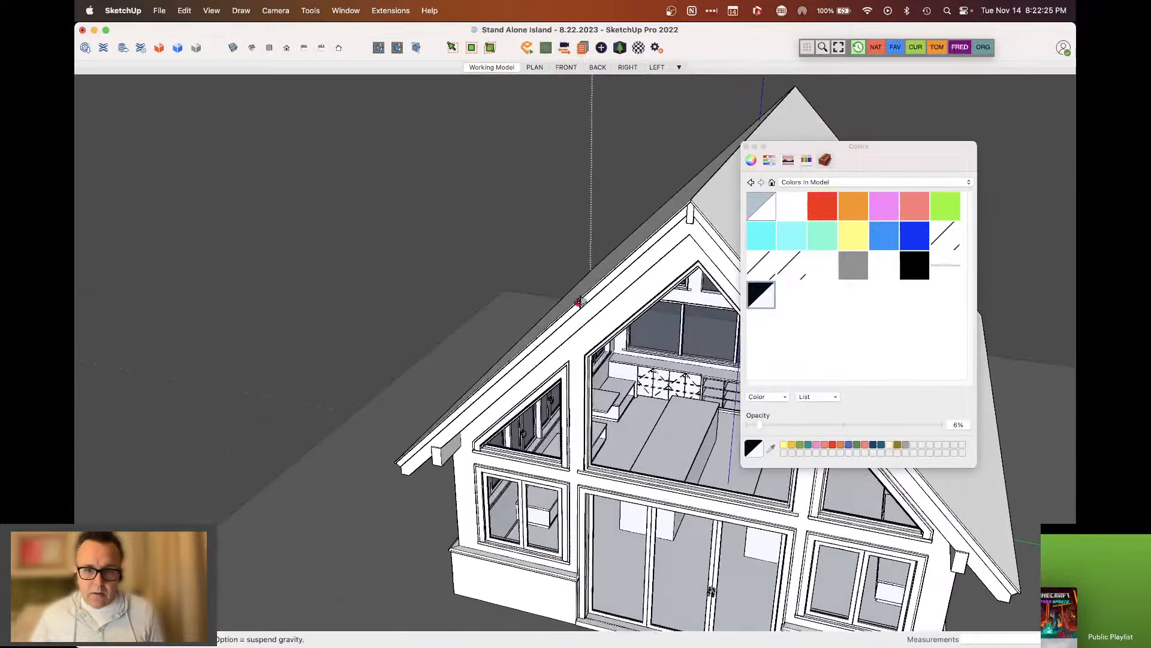
left_click(746, 147)
scroll(492, 301, "down", 5)
middle_click_drag(597, 384, 677, 318)
scroll(607, 327, "up", 8)
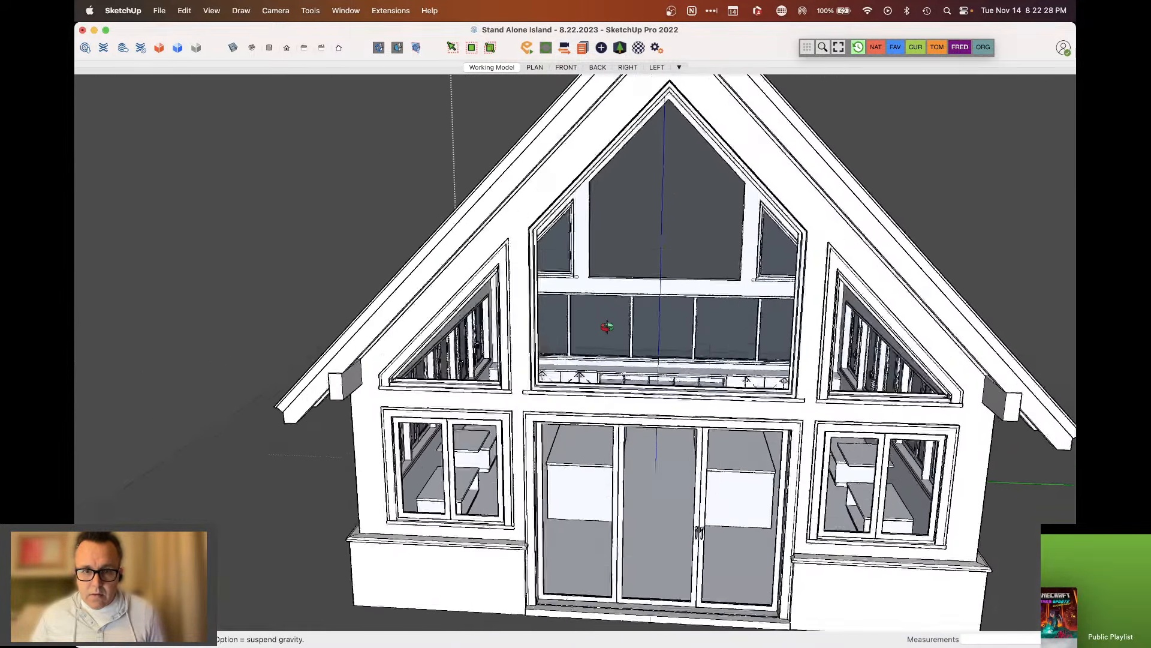
scroll(607, 327, "up", 10)
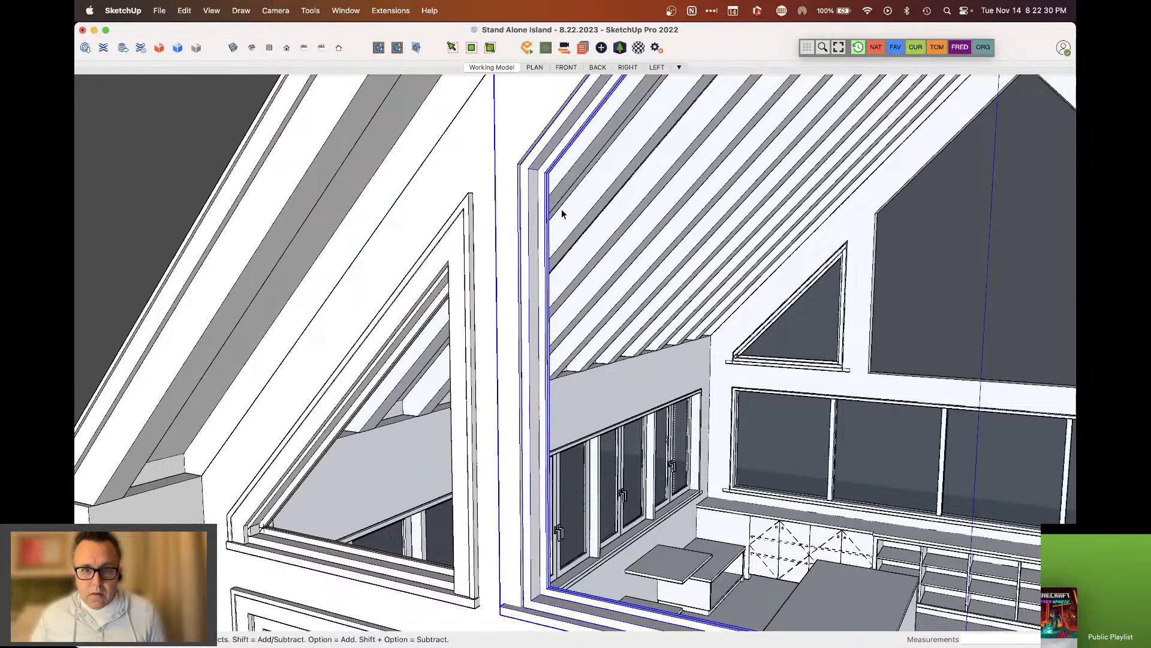
Place a vertical guide 1.25 inches inward from the outer edge of the gable window's left upright
scroll(322, 243, "down", 5)
middle_click_drag(447, 333, 449, 336)
middle_click_drag(441, 437, 465, 399)
scroll(465, 399, "up", 3)
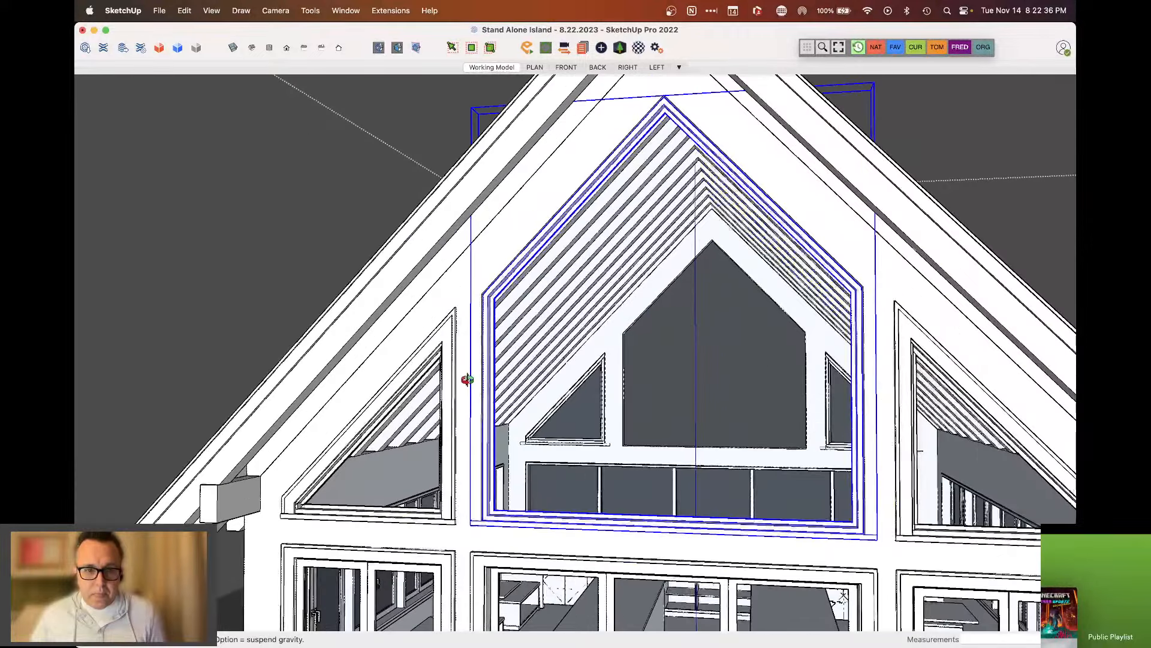
scroll(466, 376, "up", 6)
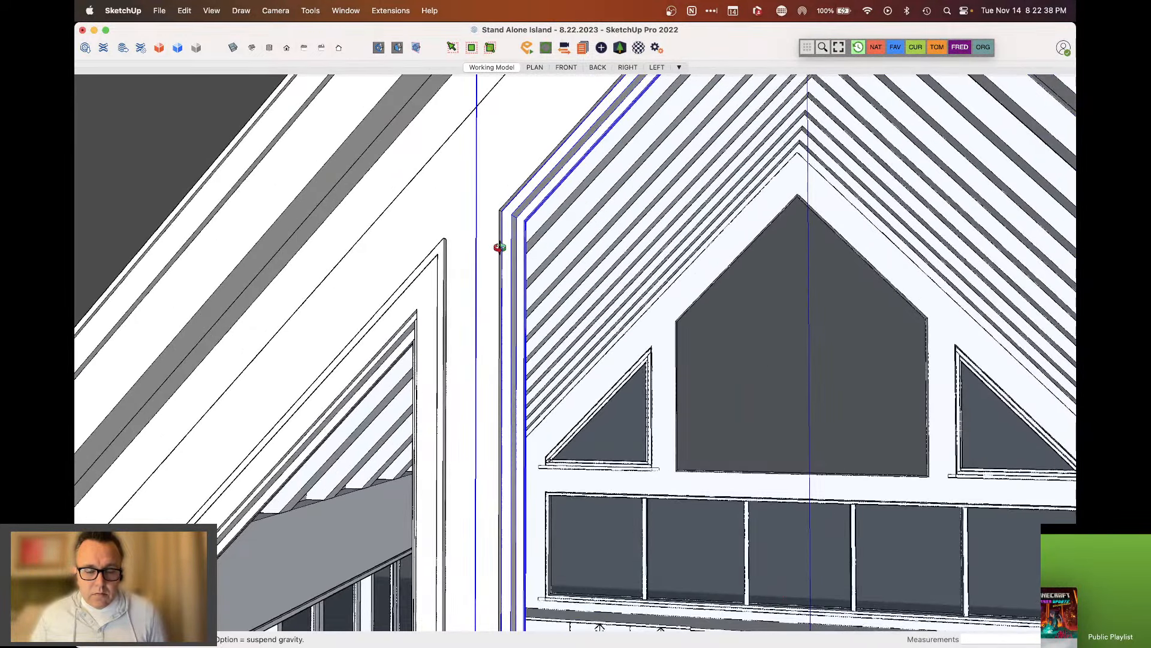
key("t")
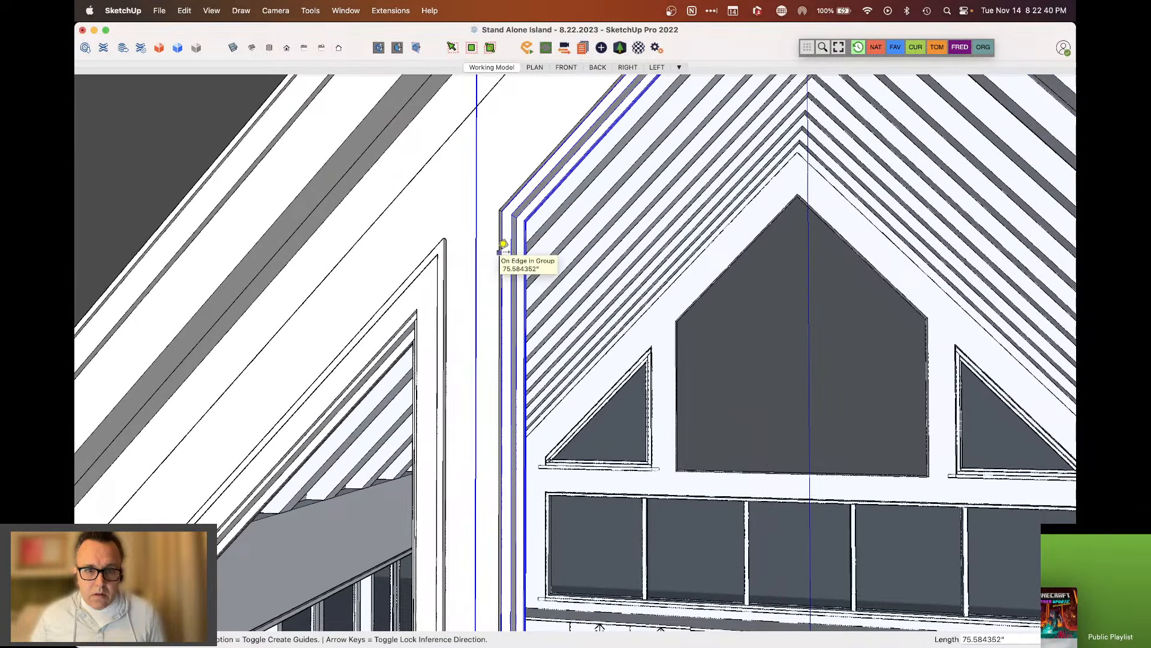
scroll(503, 246, "up", 2)
left_click(504, 243)
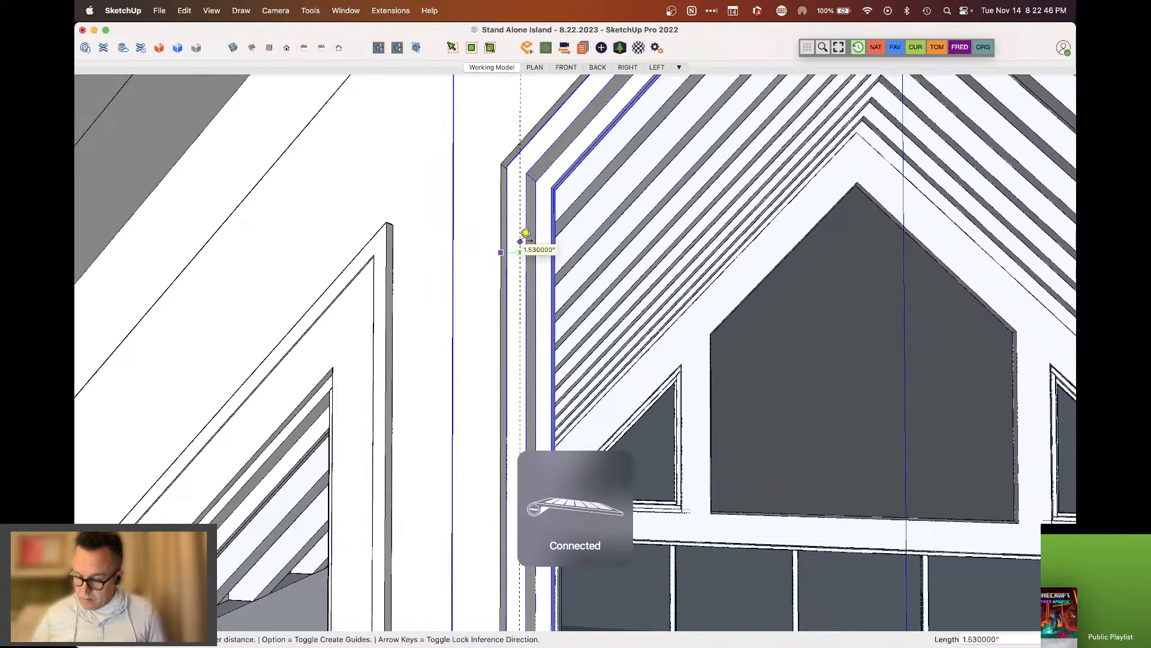
type("1.25")
key("Return")
key("space")
scroll(454, 266, "down", 5)
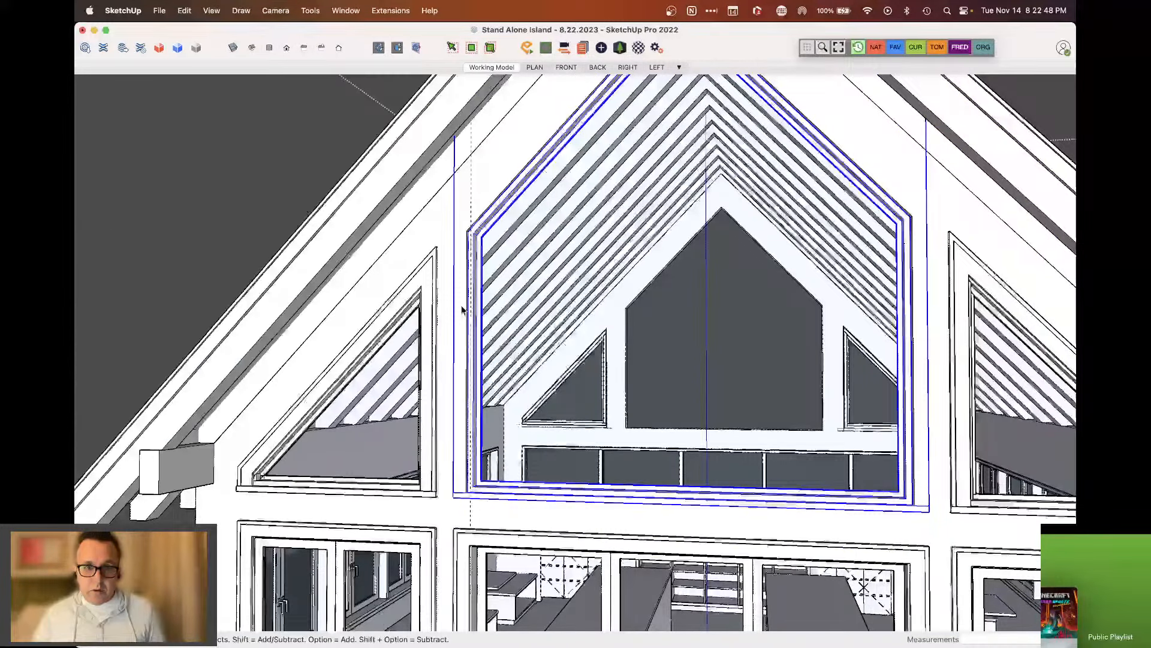
Place a parallel guide 1.25 inches inward from the outer edge of the window's left slope
key("t")
scroll(474, 218, "up", 6)
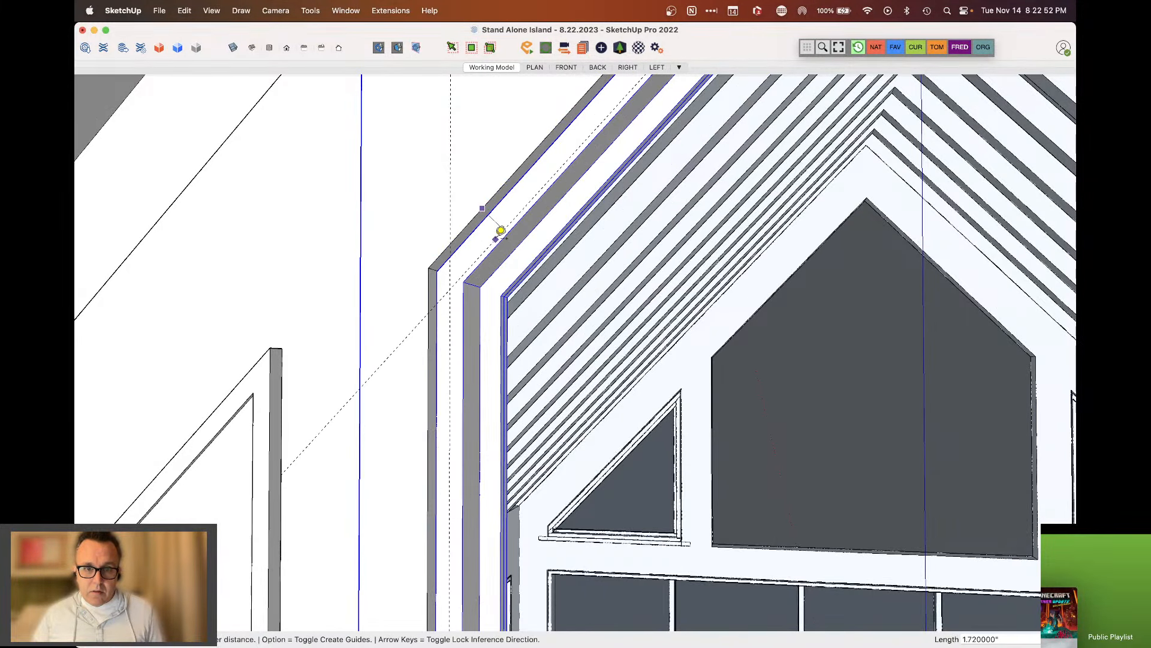
type("1.25")
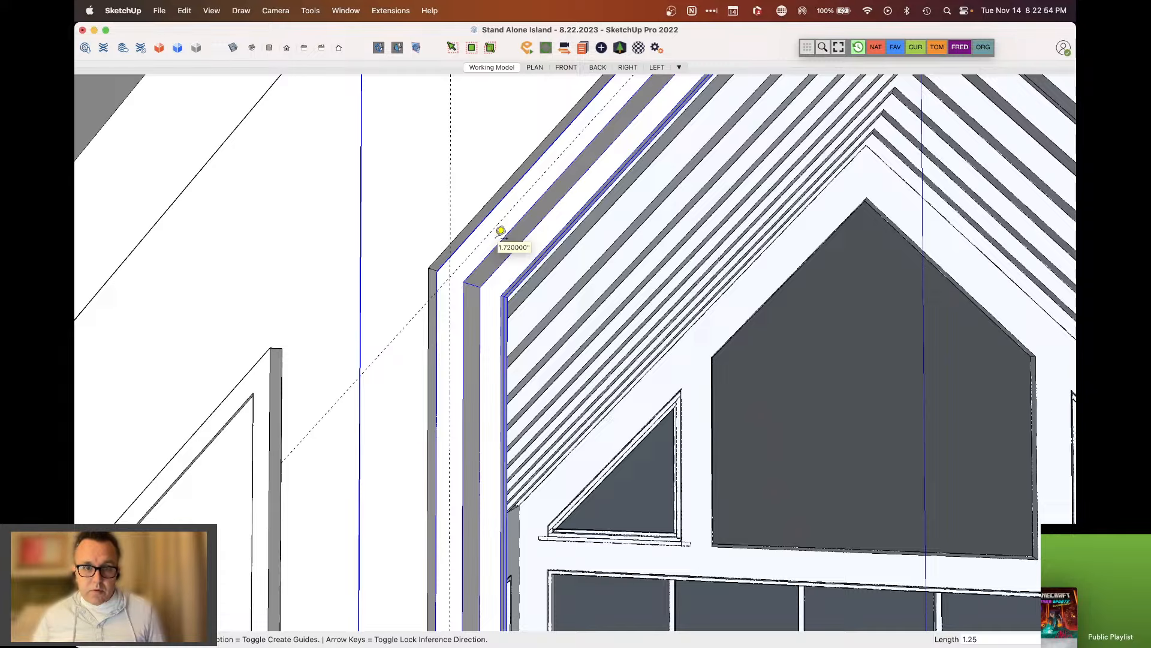
Place a parallel guide 1.25 inches inward from the outer edge of the gable window's right slope
scroll(390, 451, "down", 6)
scroll(648, 205, "up", 5)
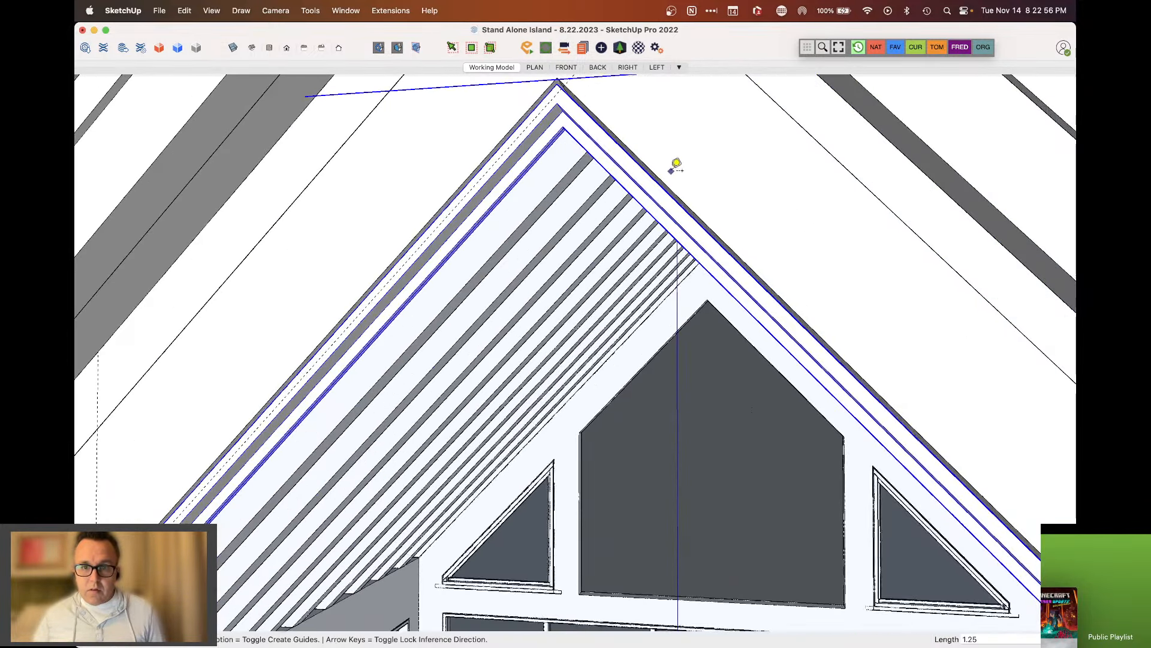
key("Return")
scroll(663, 181, "up", 3)
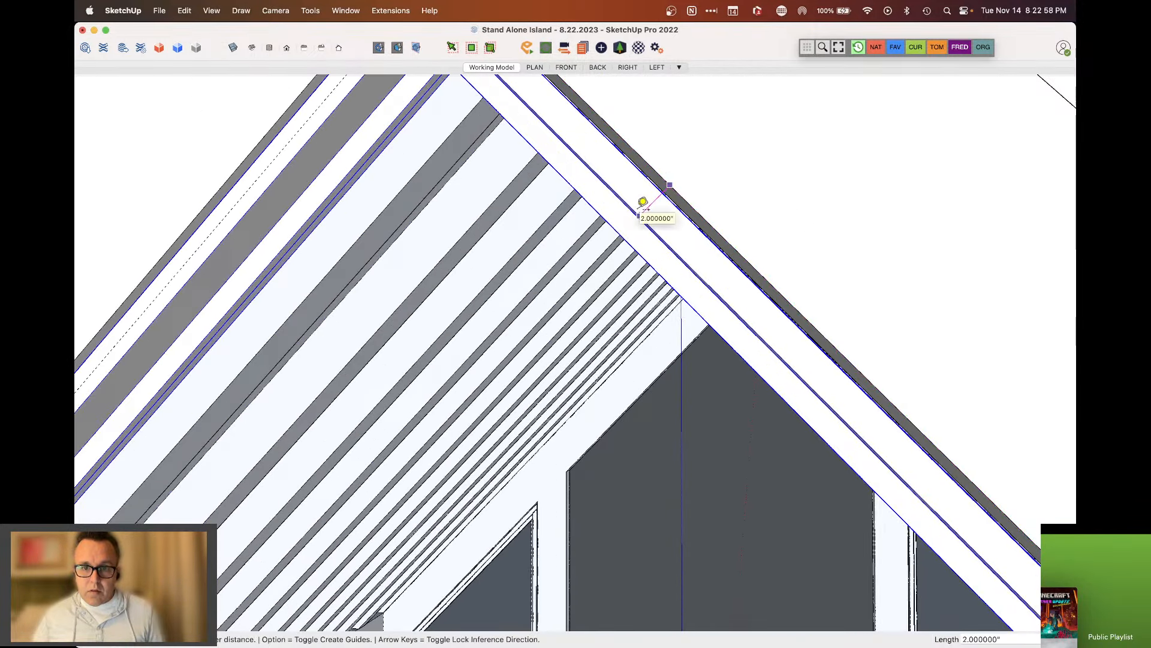
type("1.25")
key("Return")
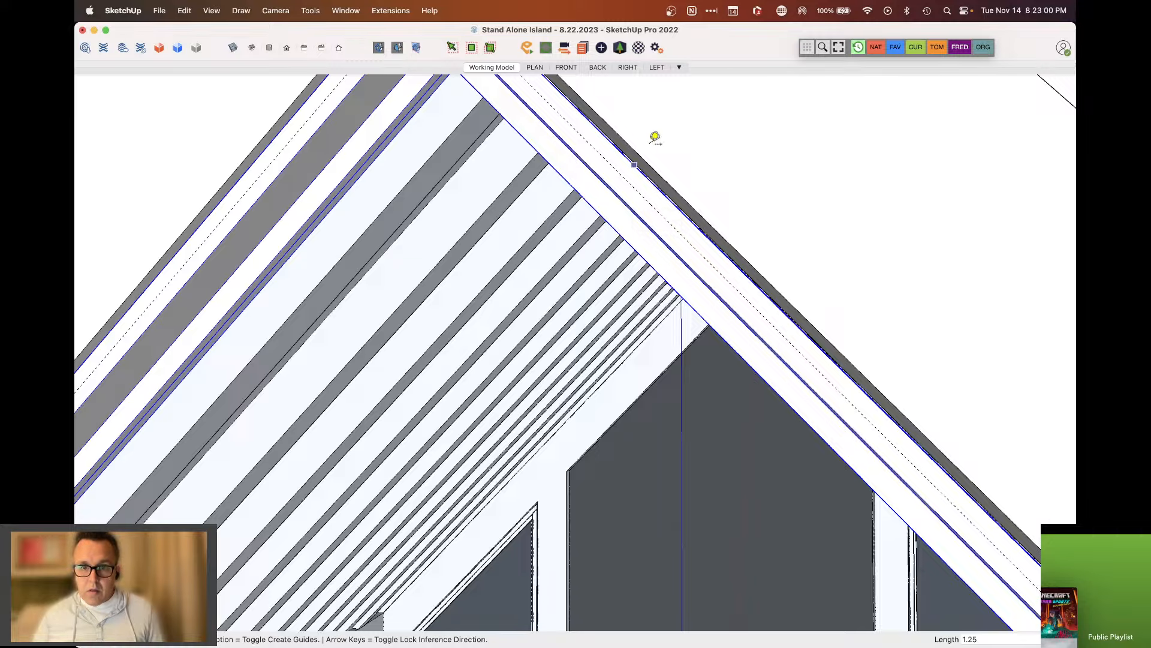
Place a vertical guide 1.25 inches inward from the outer edge of the gable window's right upright
scroll(706, 152, "down", 5)
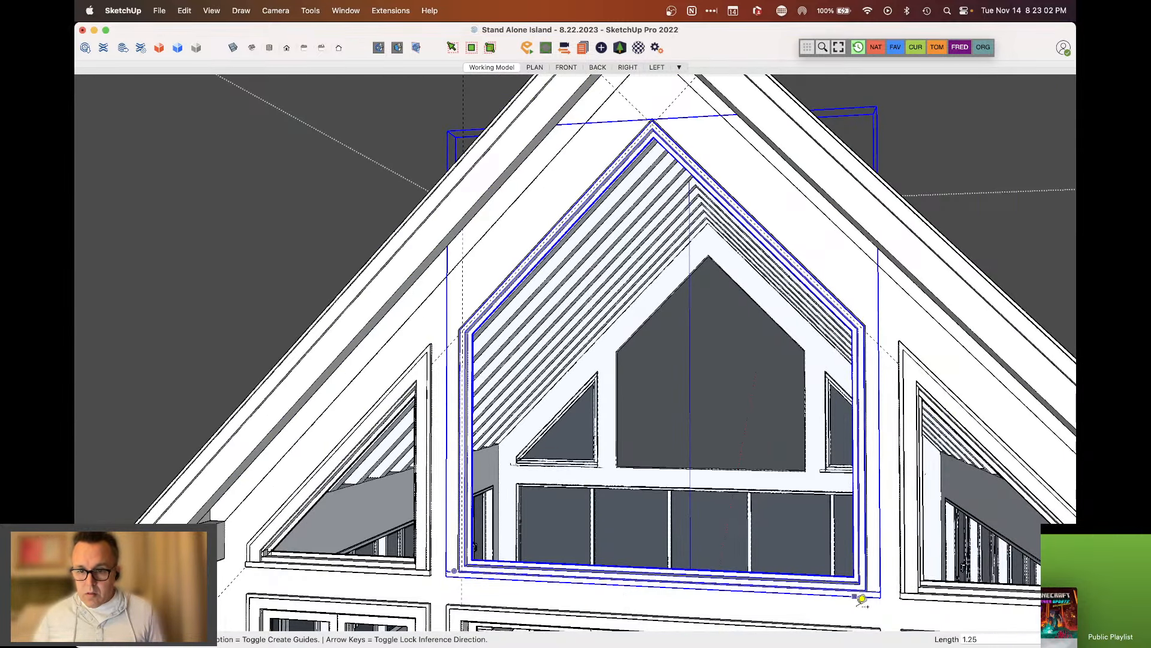
scroll(862, 599, "up", 3)
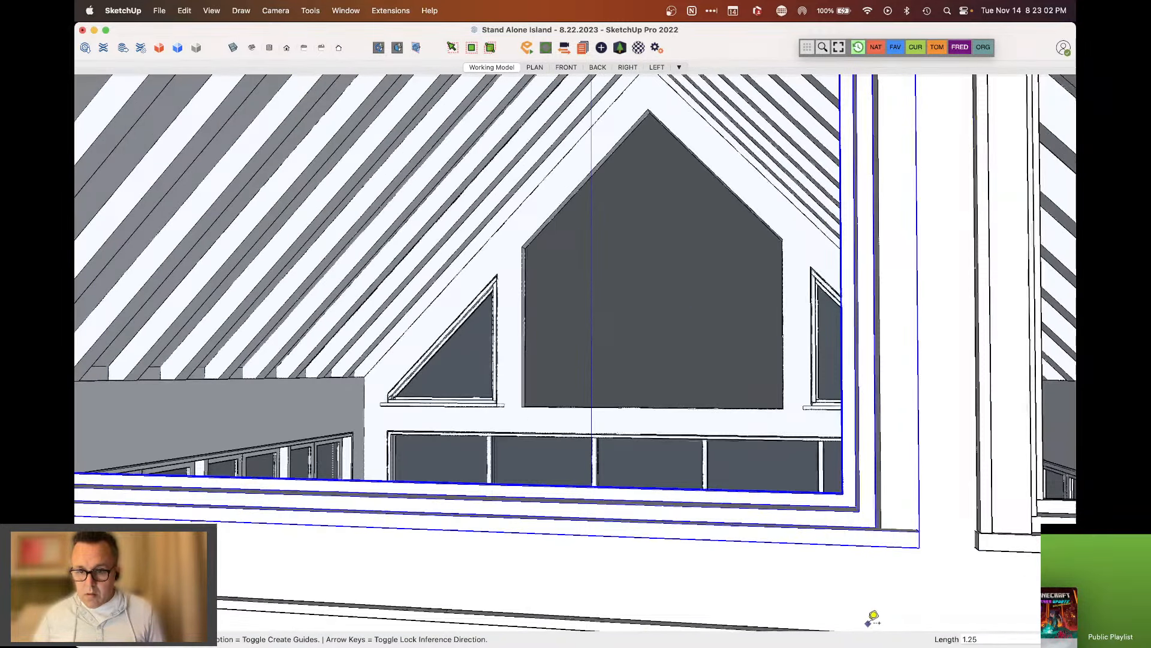
scroll(880, 495, "up", 4)
left_click(878, 490)
type("1.25")
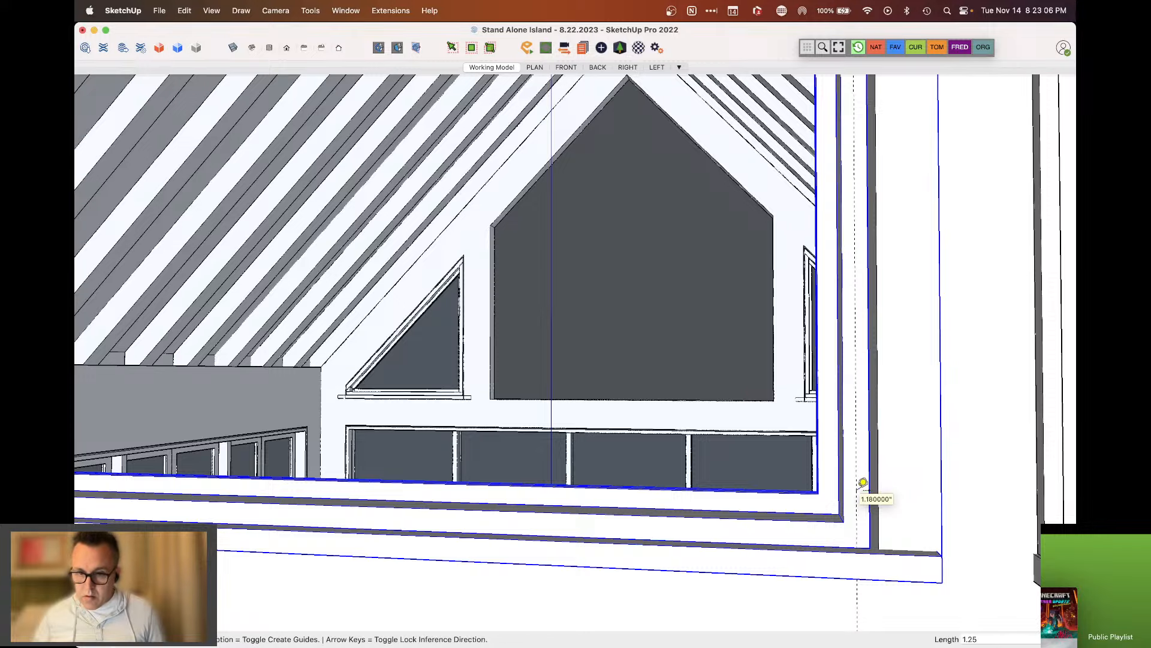
key("Return")
Place a vertical guide 4 inches outward from the guide on the window's right upright
left_click(856, 487)
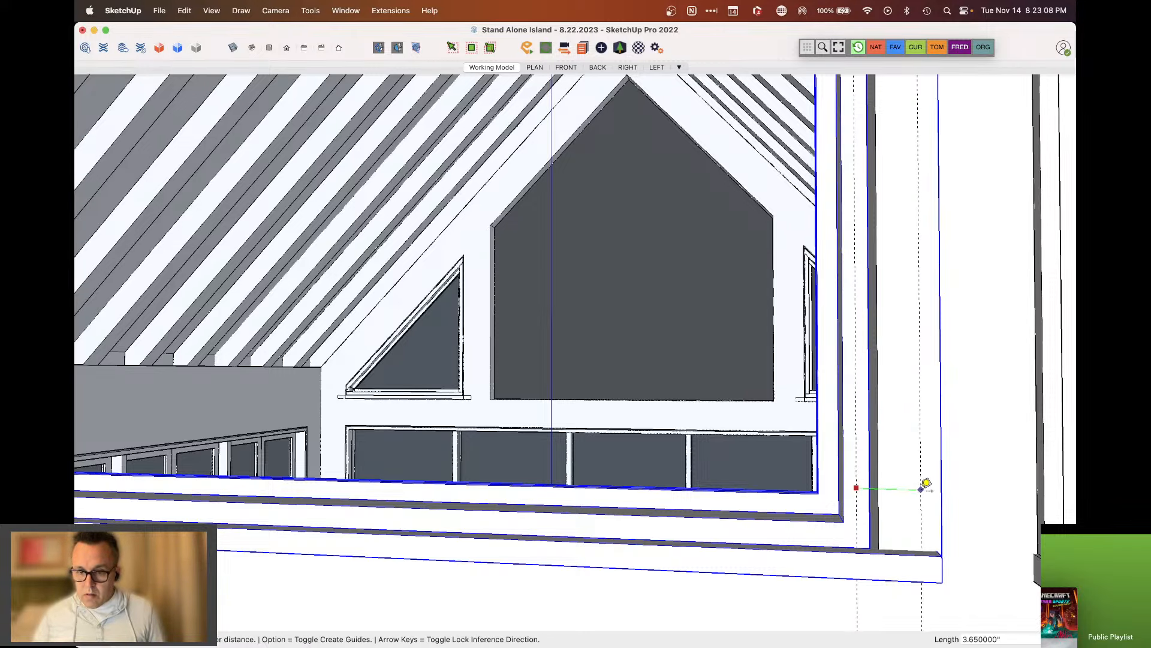
type("4")
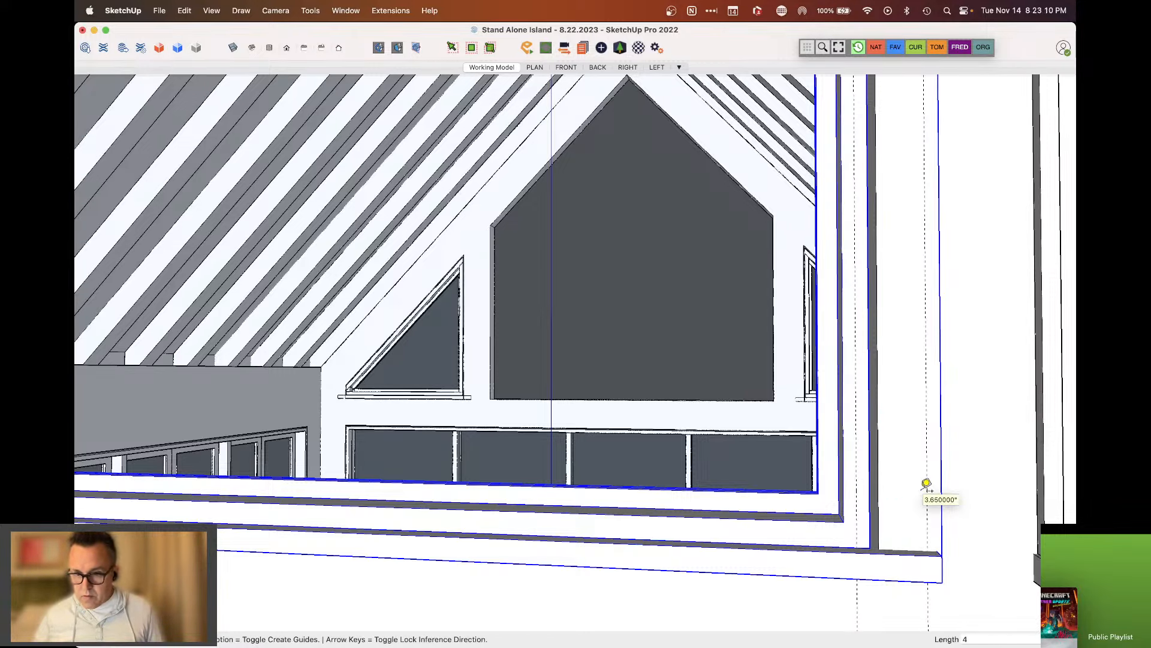
scroll(930, 560, "down", 5)
Measure the trim width of the neighboring window to the right and remove the 4-inch guide
middle_click_drag(892, 481, 1028, 546)
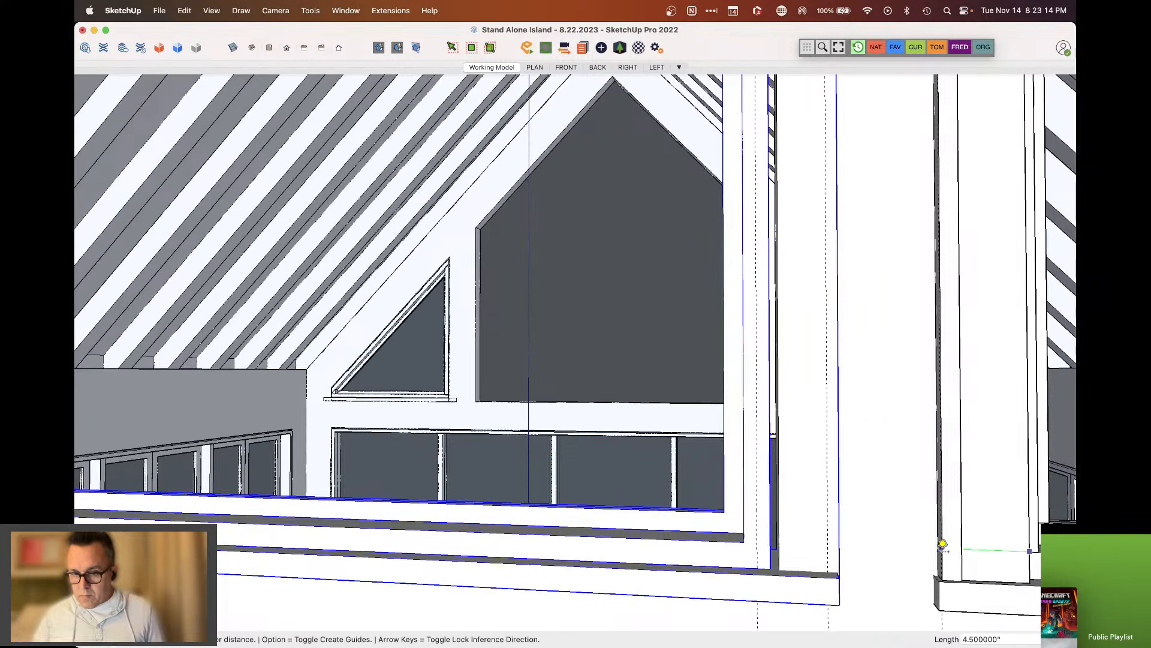
scroll(943, 544, "up", 2)
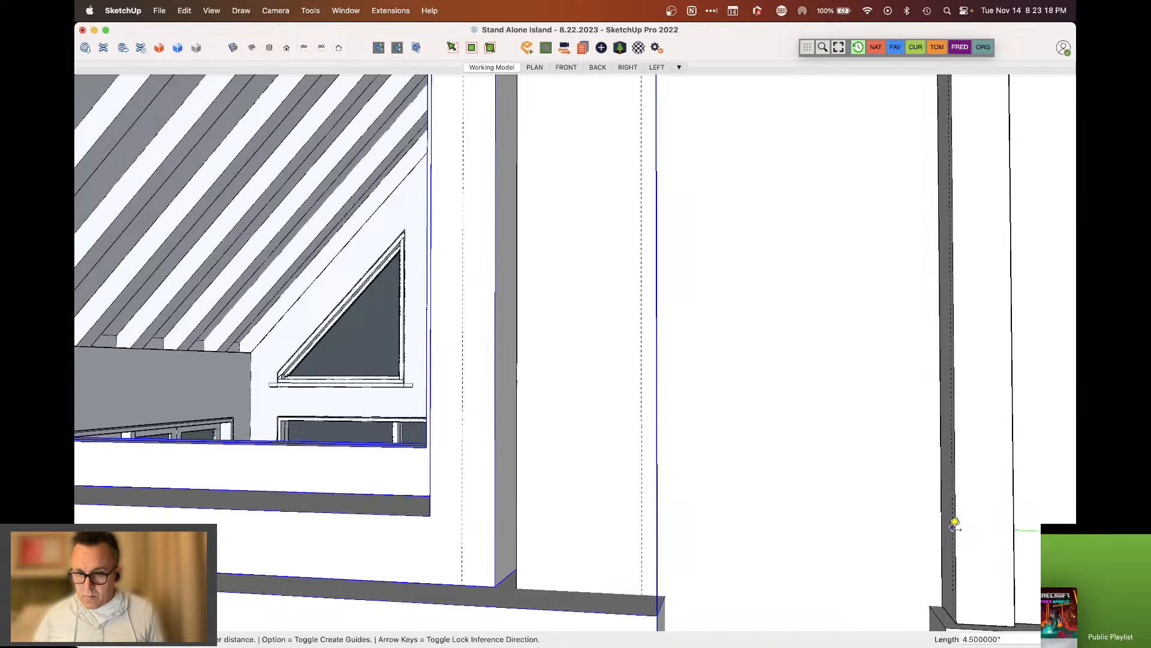
scroll(951, 531, "down", 2)
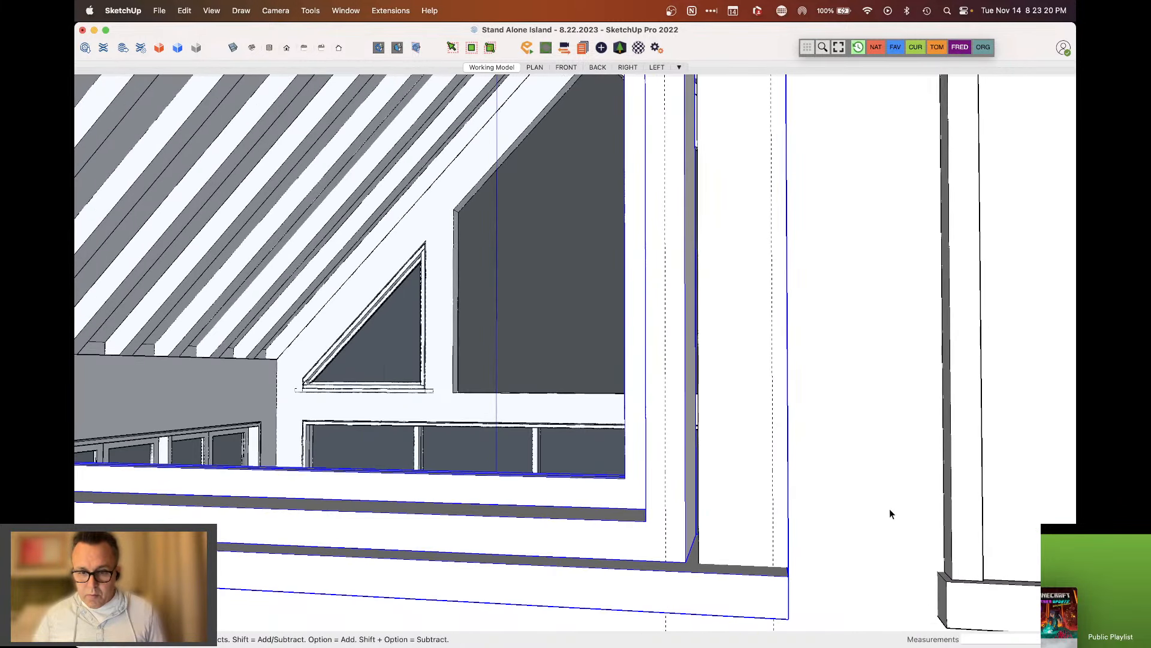
key("e")
Place a vertical guide 4.5 inches outward from the guide on the window's right upright
key("t")
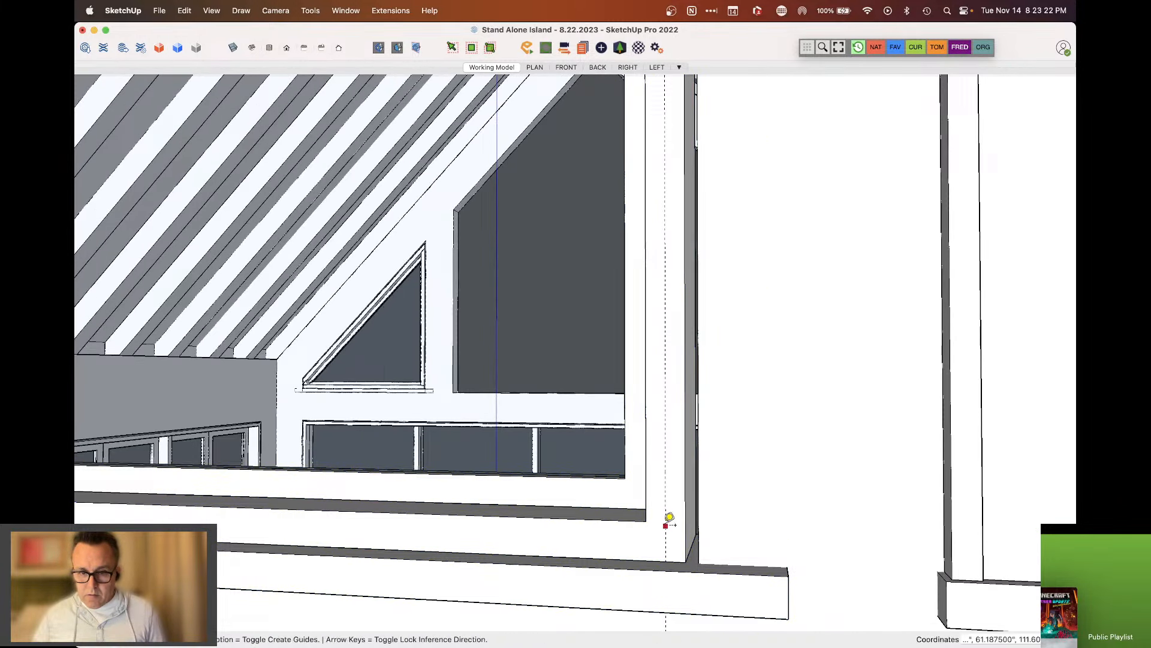
left_click(665, 525)
left_click(734, 524)
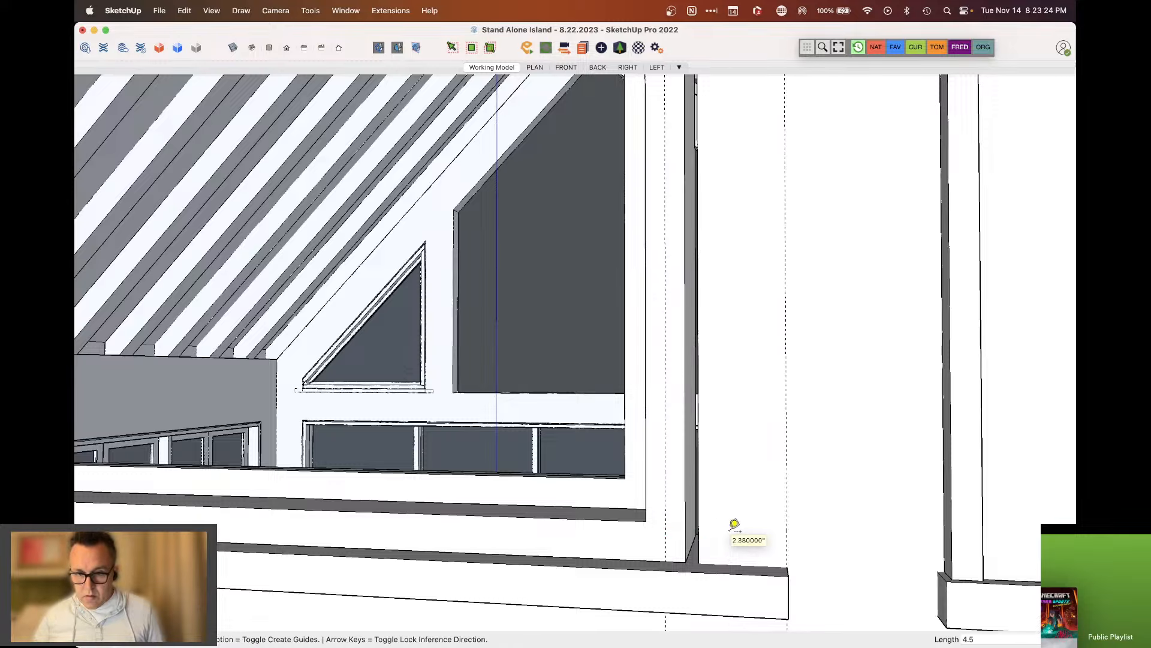
middle_click_drag(729, 531, 704, 559)
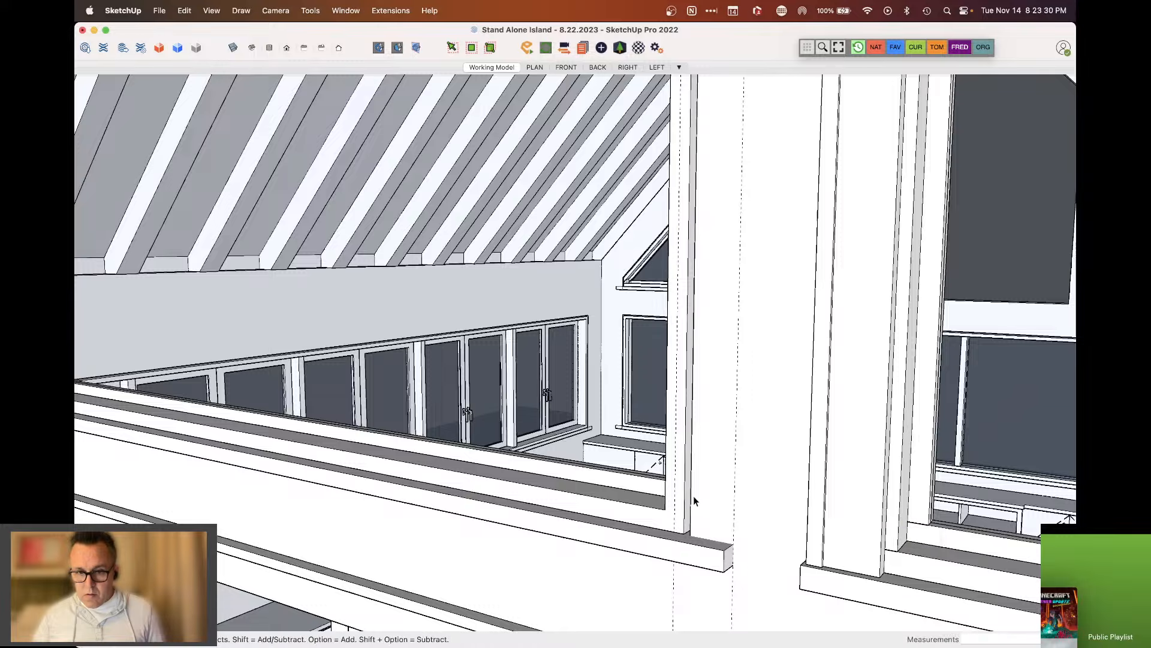
middle_click_drag(693, 495, 689, 466)
left_click(689, 467)
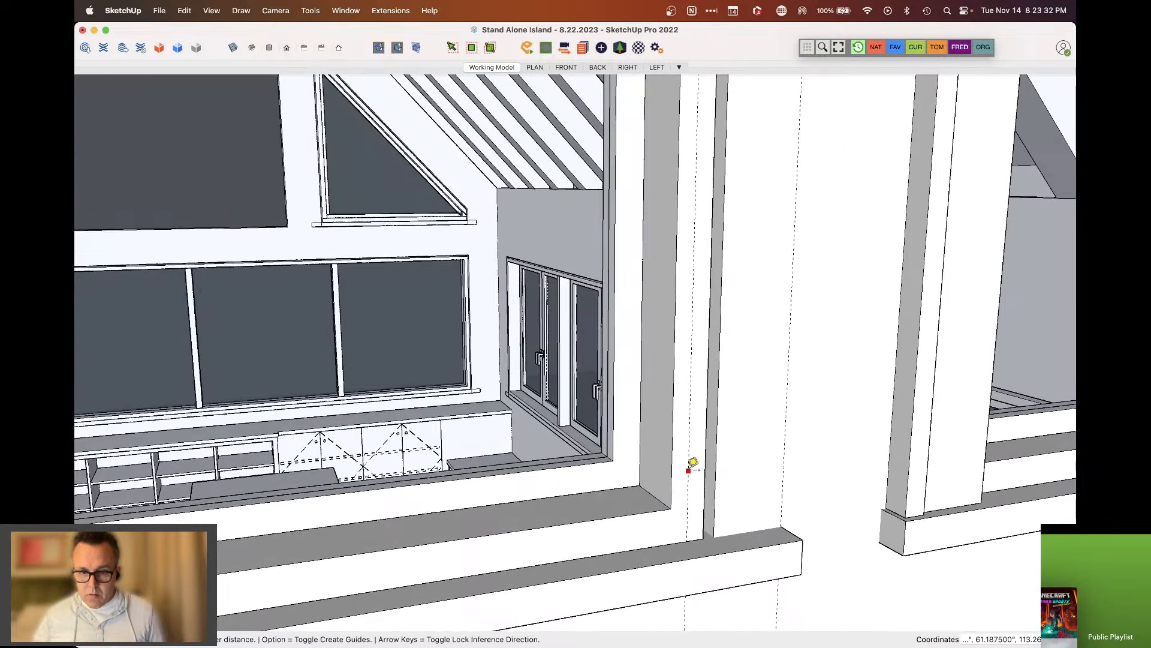
key("space")
Open the gable window's nested sill group and pull the sill's right end face slightly outward
middle_click_drag(748, 495, 593, 519)
mouse_move(721, 546)
middle_mouse_down()
mouse_move(753, 547)
mouse_move(729, 548)
middle_mouse_up()
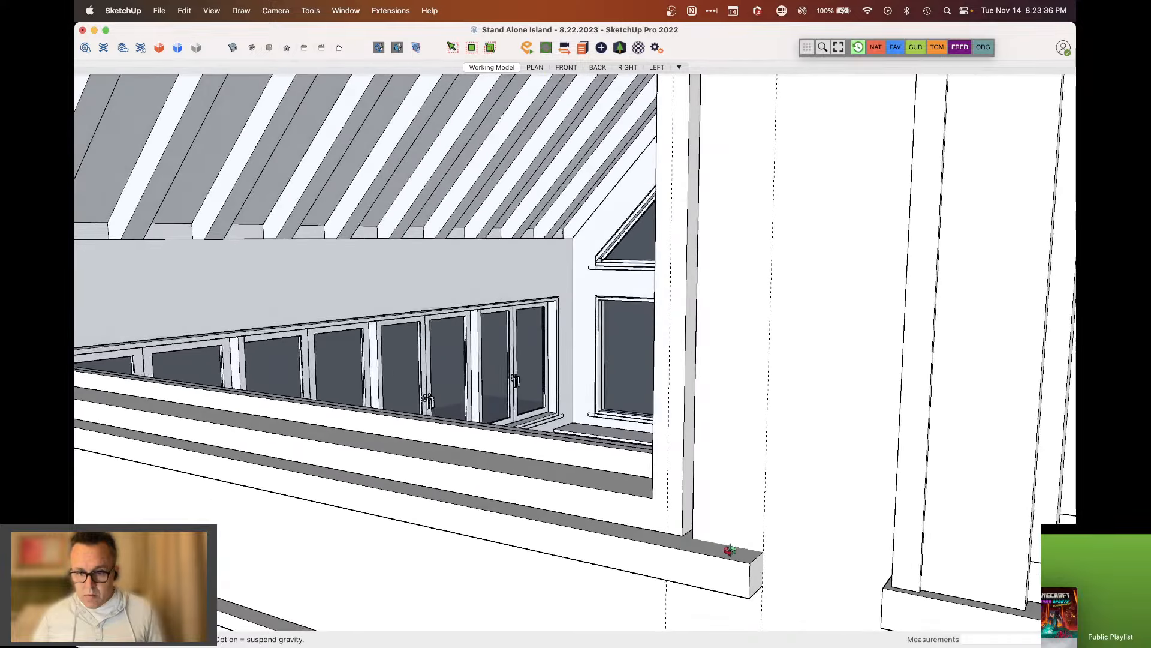
double_click(755, 576)
key("p")
key("space")
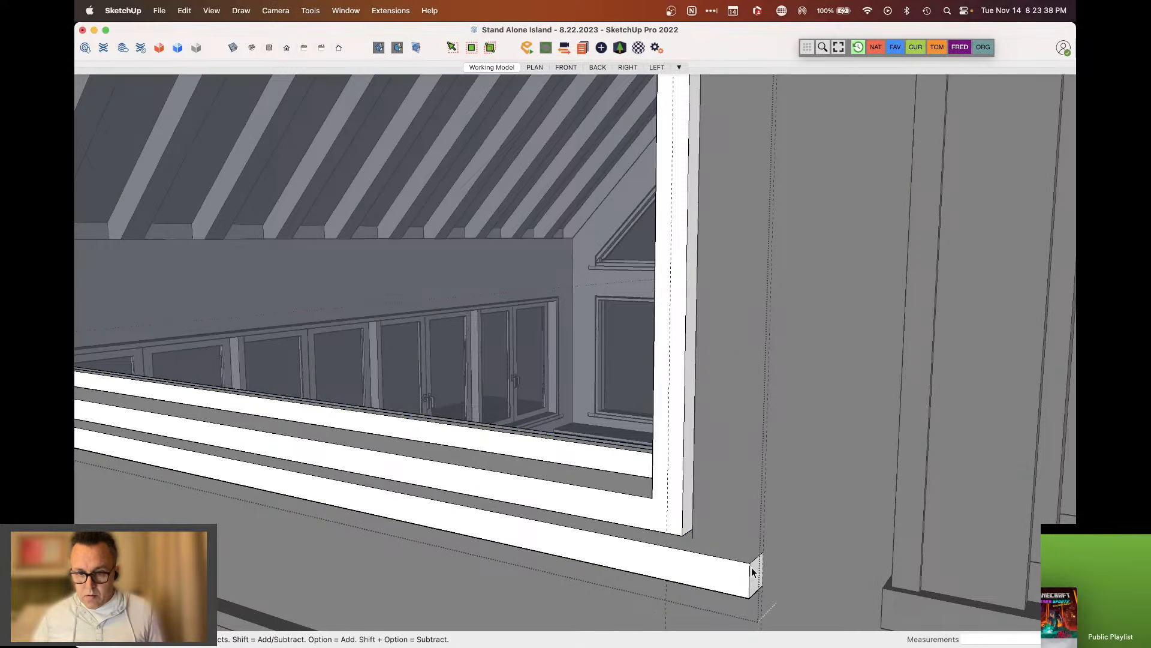
double_click(755, 576)
key("p")
left_click(754, 572)
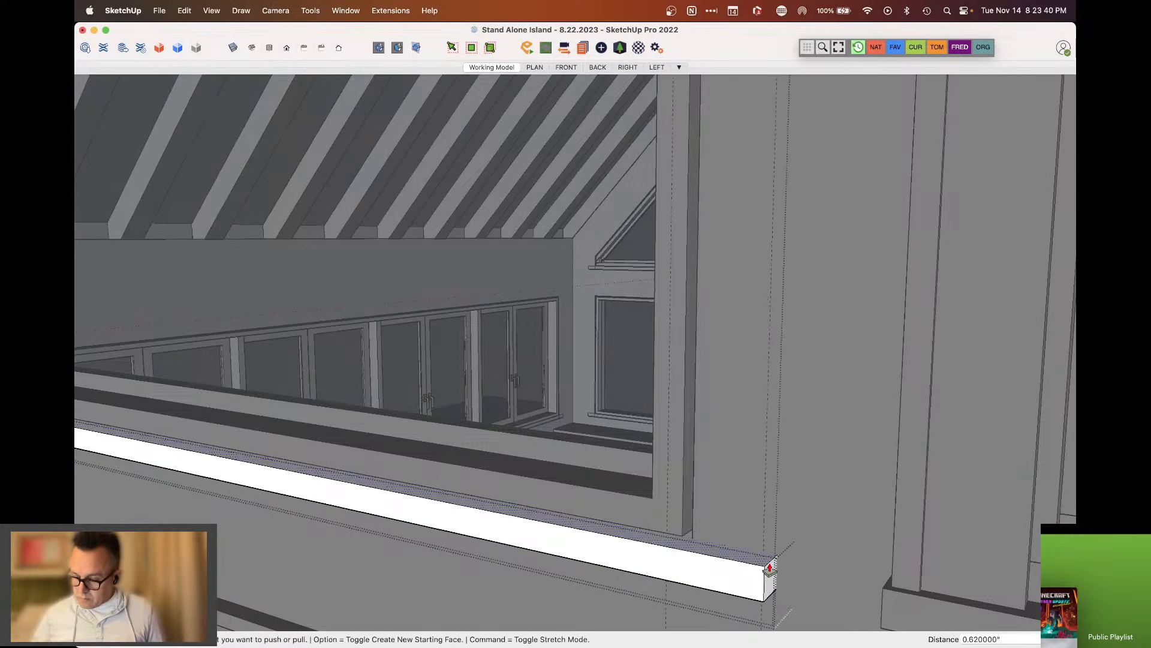
key("Return")
key("space")
scroll(768, 558, "up", 5)
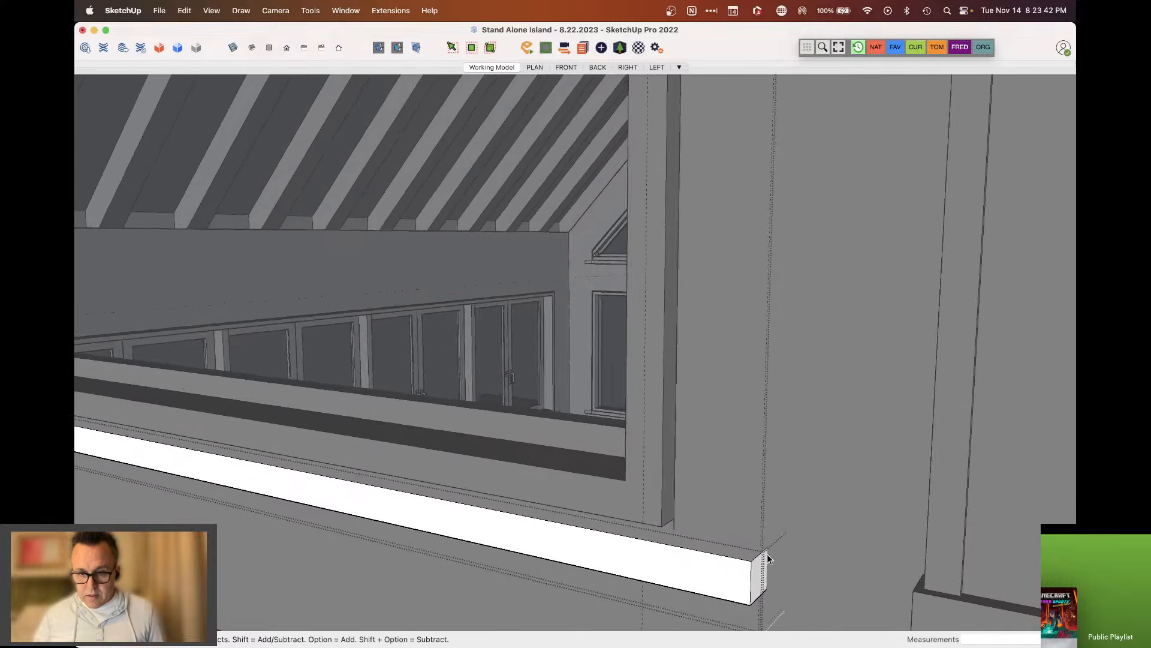
Check the sill's left end face with Push/Pull and leave the window's groups
scroll(779, 543, "down", 4)
scroll(815, 545, "down", 4)
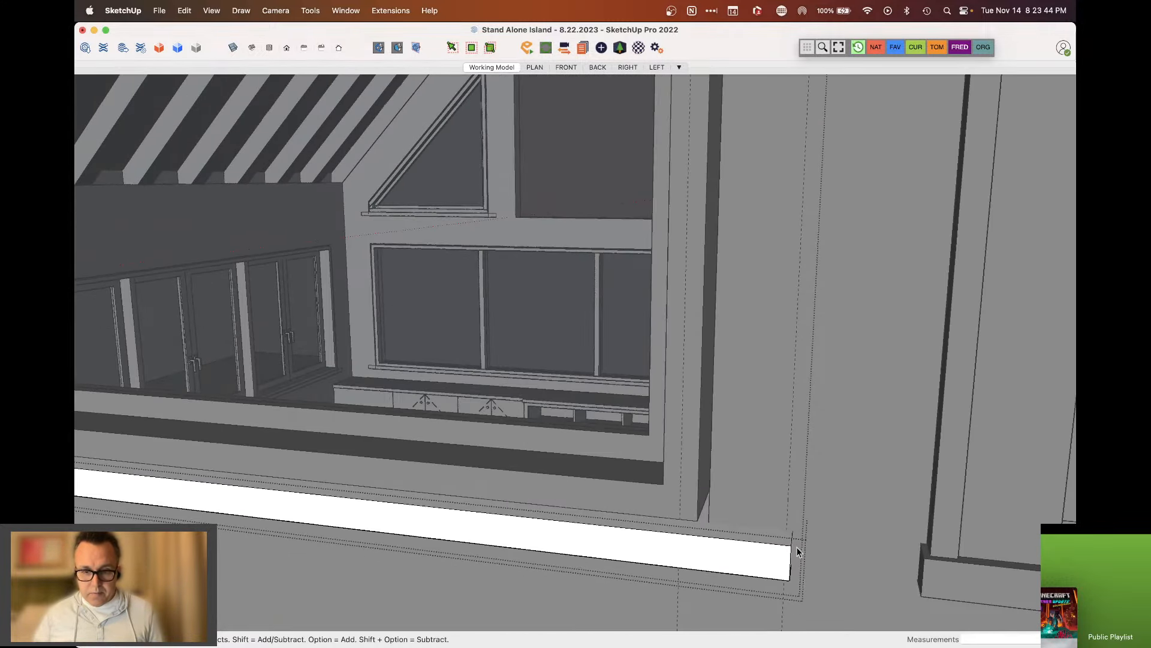
middle_click_drag(706, 530, 460, 586)
scroll(459, 586, "up", 4)
key("p")
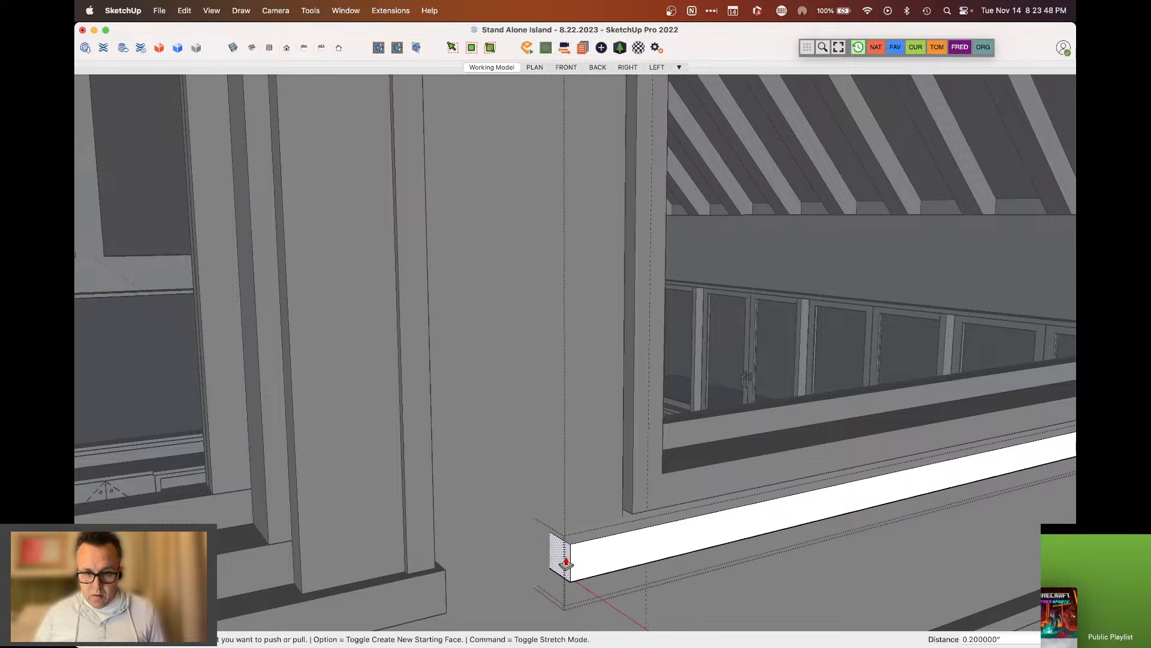
key("space")
key("Escape")
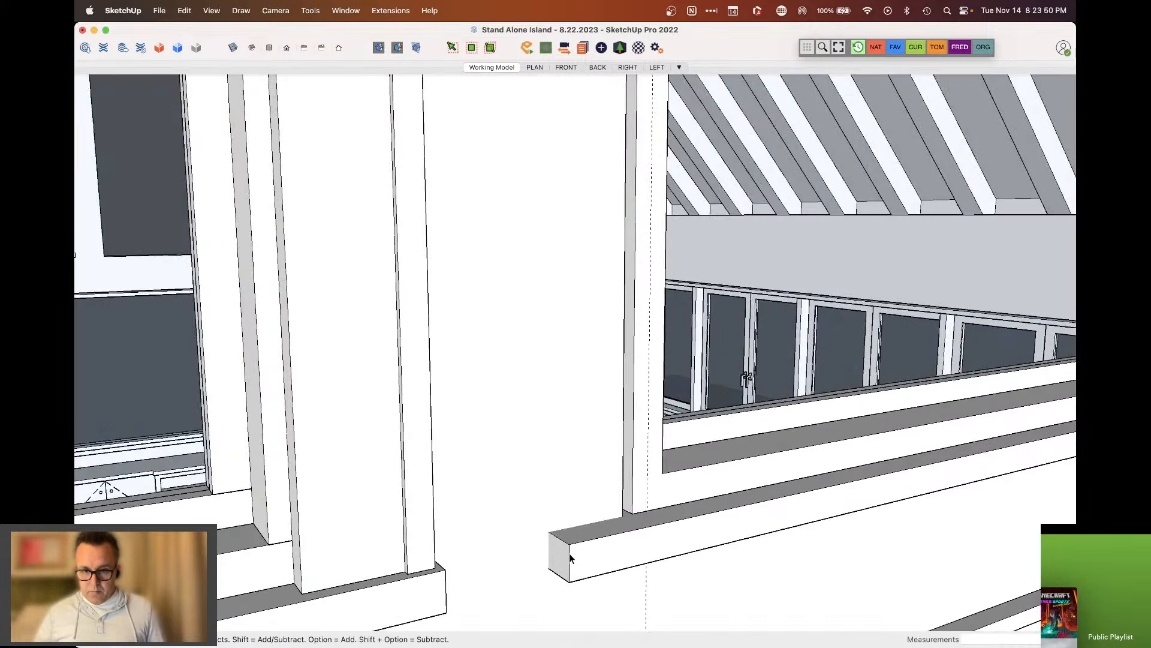
Place a vertical guide 4.5 inches outward from the guide on the window's left upright
key("t")
left_click(648, 488)
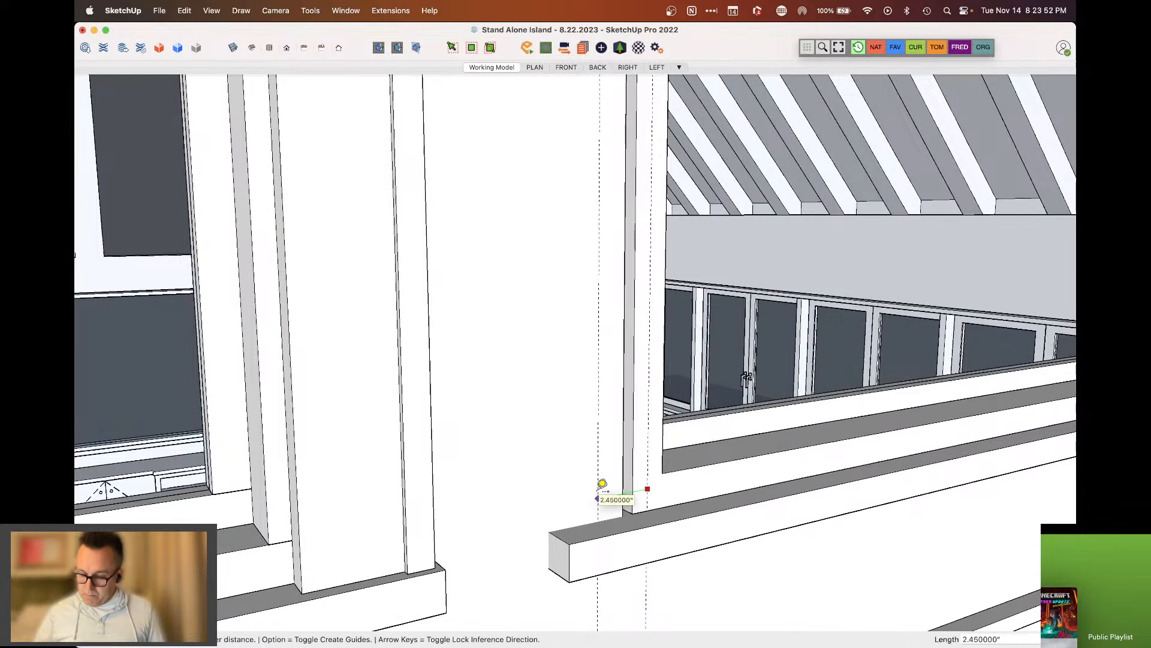
type("4.5")
key("Return")
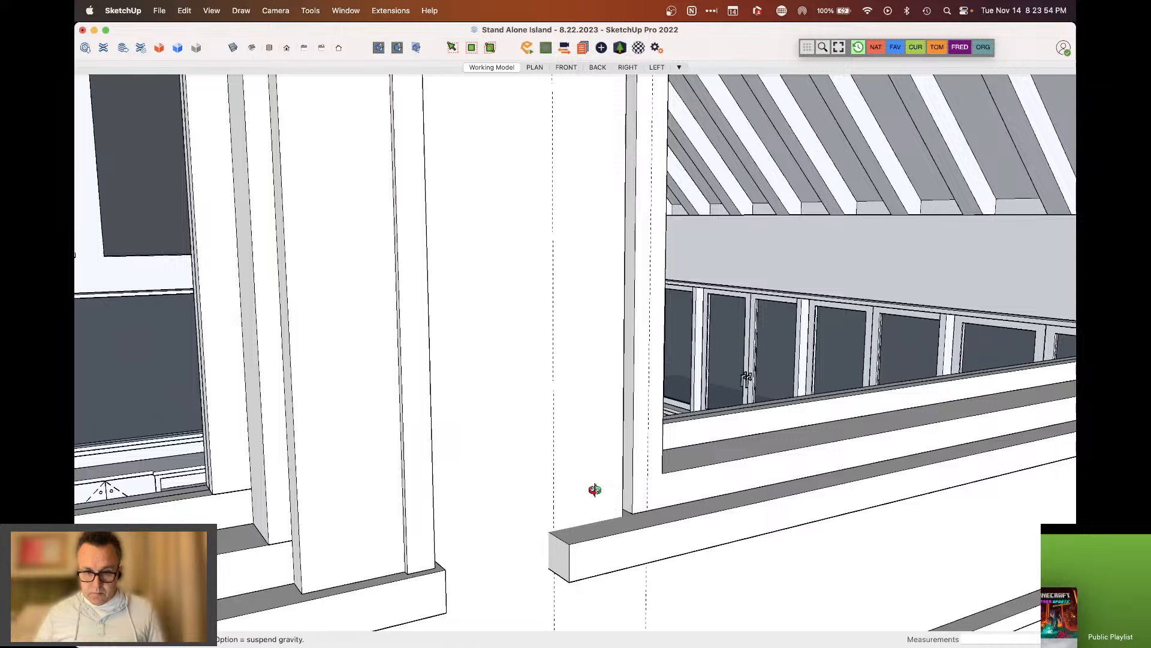
Draw a line up the left upright's inner guide, from the sill to its intersection with the left slope guide
middle_click_drag(594, 488, 492, 558)
scroll(495, 555, "up", 4)
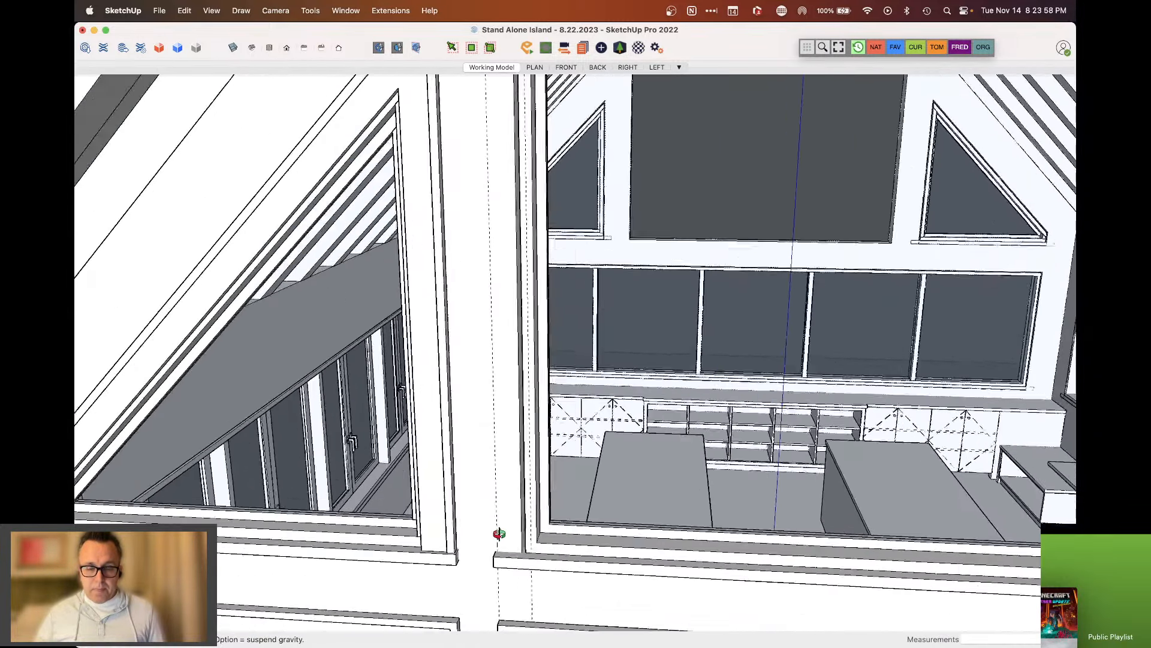
scroll(518, 559, "up", 1)
key("l")
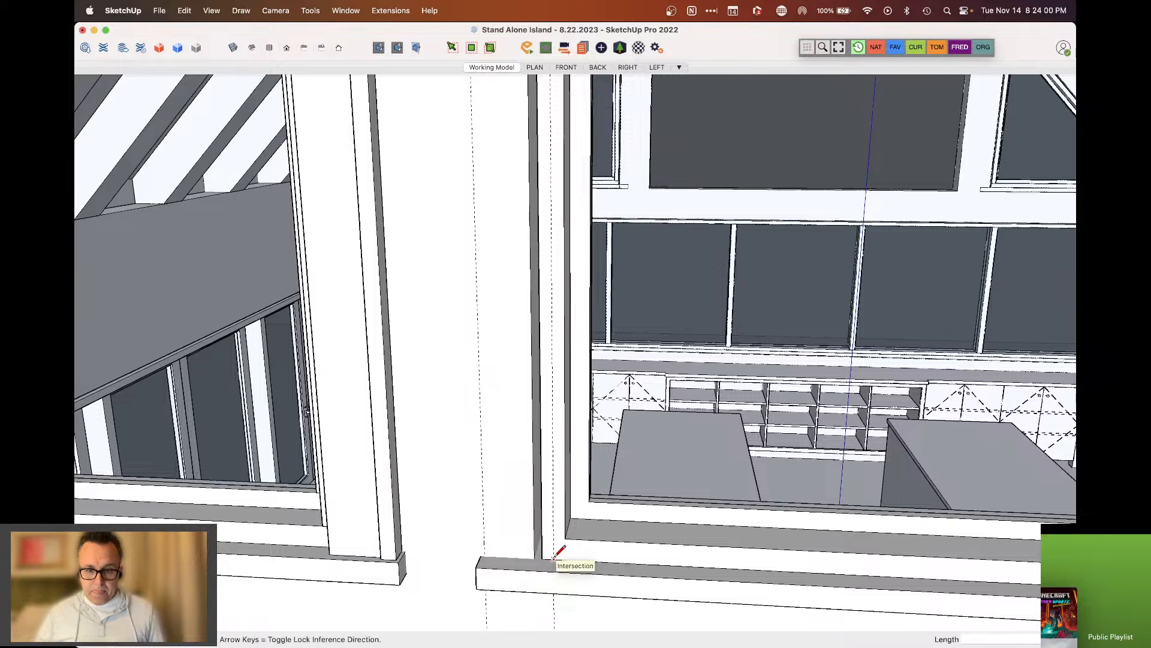
left_click(554, 557)
scroll(557, 547, "down", 4)
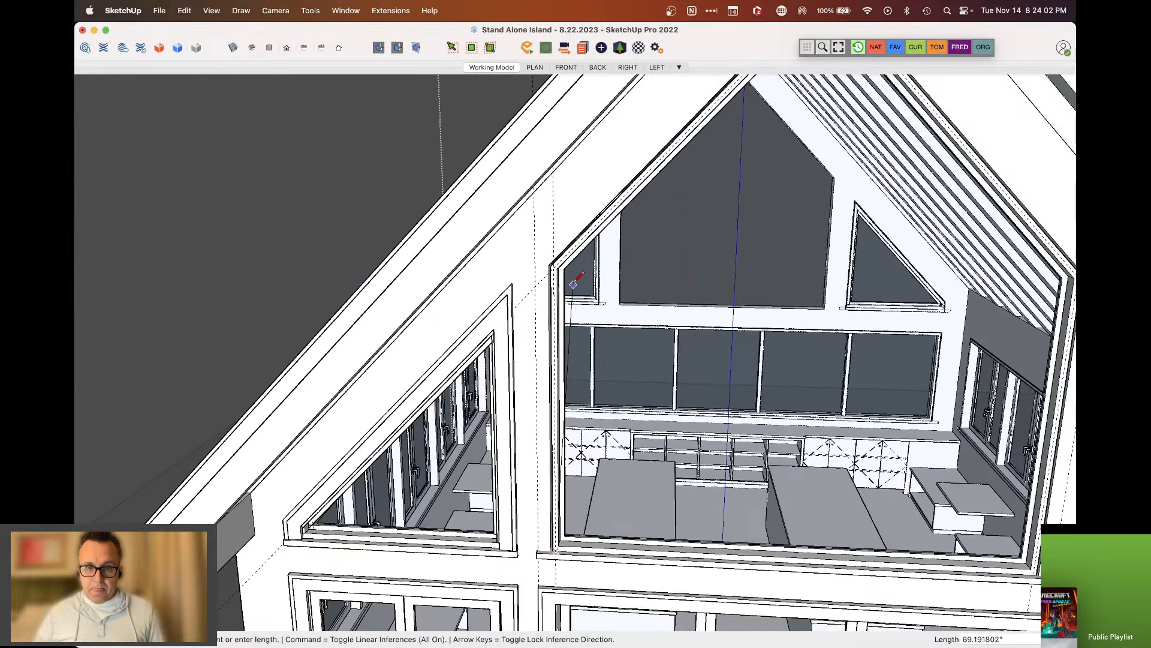
scroll(574, 281, "up", 2)
scroll(526, 237, "down", 4)
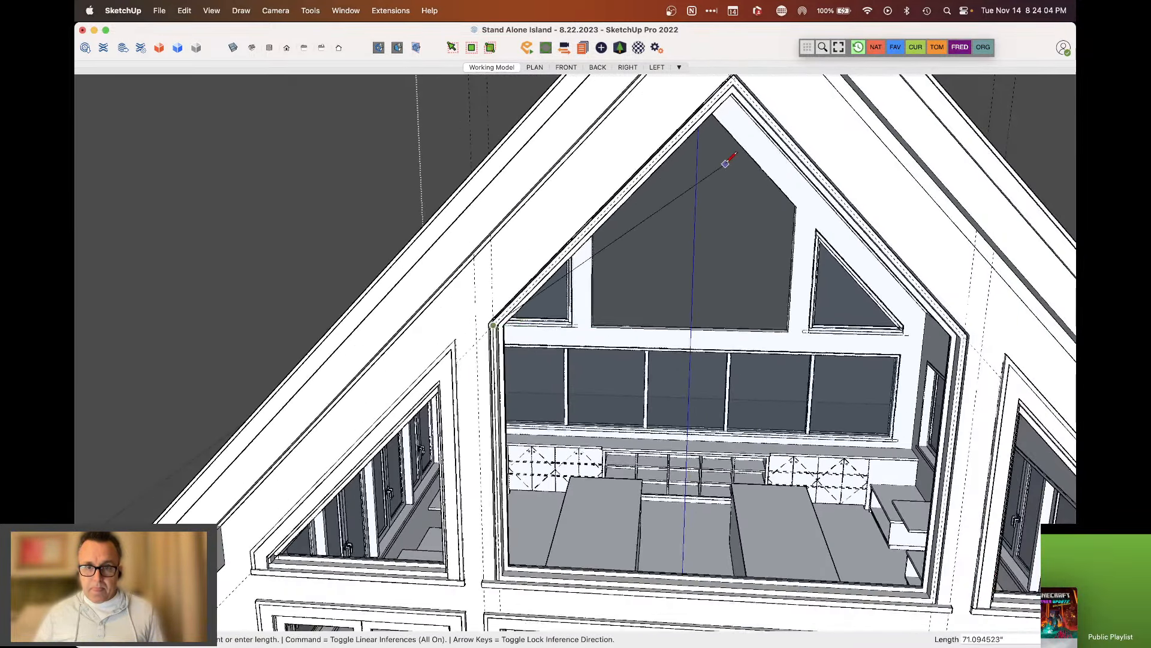
Continue the outline along the inner guides over the apex and right slope, down the right upright to the sill
scroll(737, 76, "up", 3)
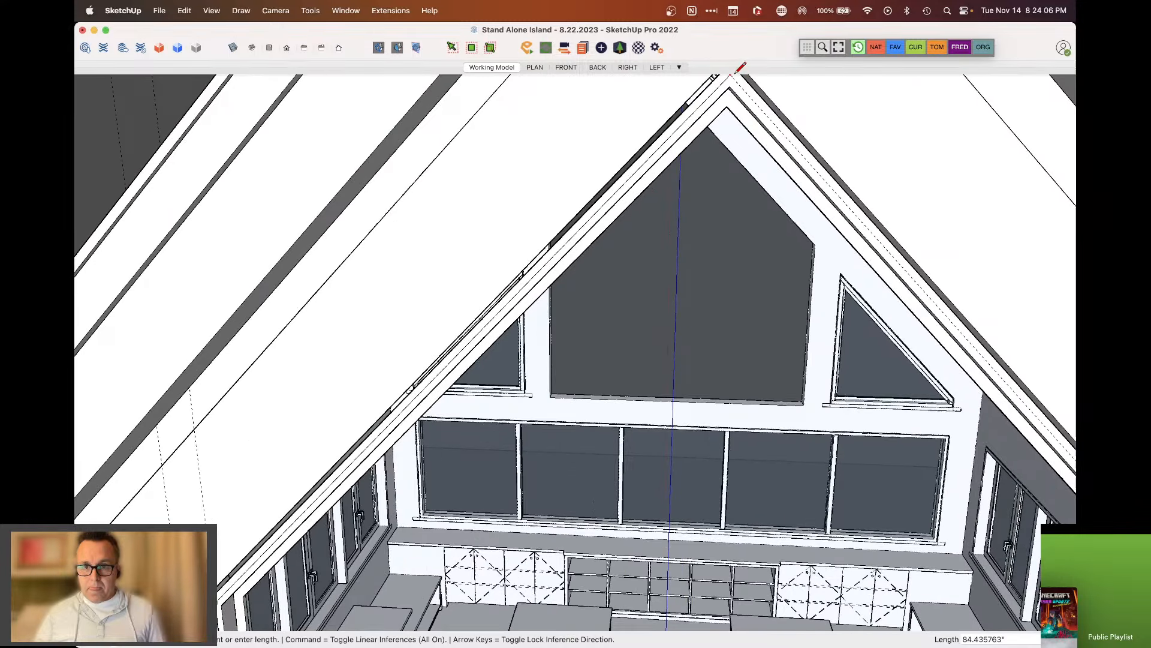
scroll(742, 66, "down", 3)
scroll(836, 257, "up", 2)
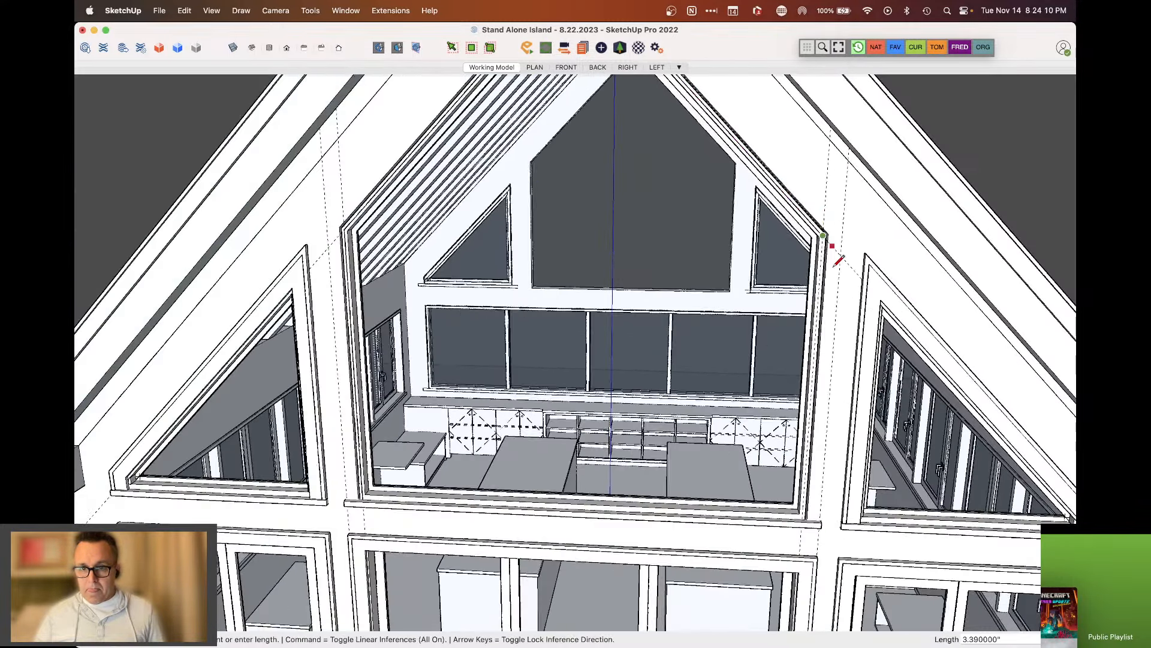
scroll(812, 506, "up", 3)
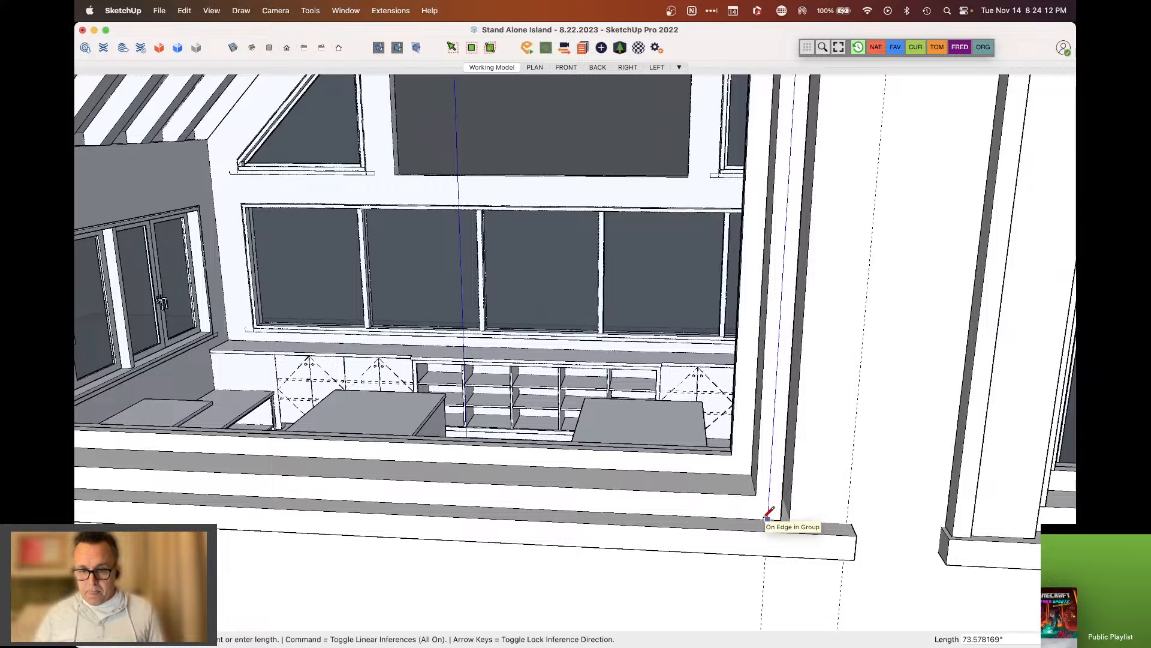
left_click(768, 518)
left_click(847, 522)
key("space")
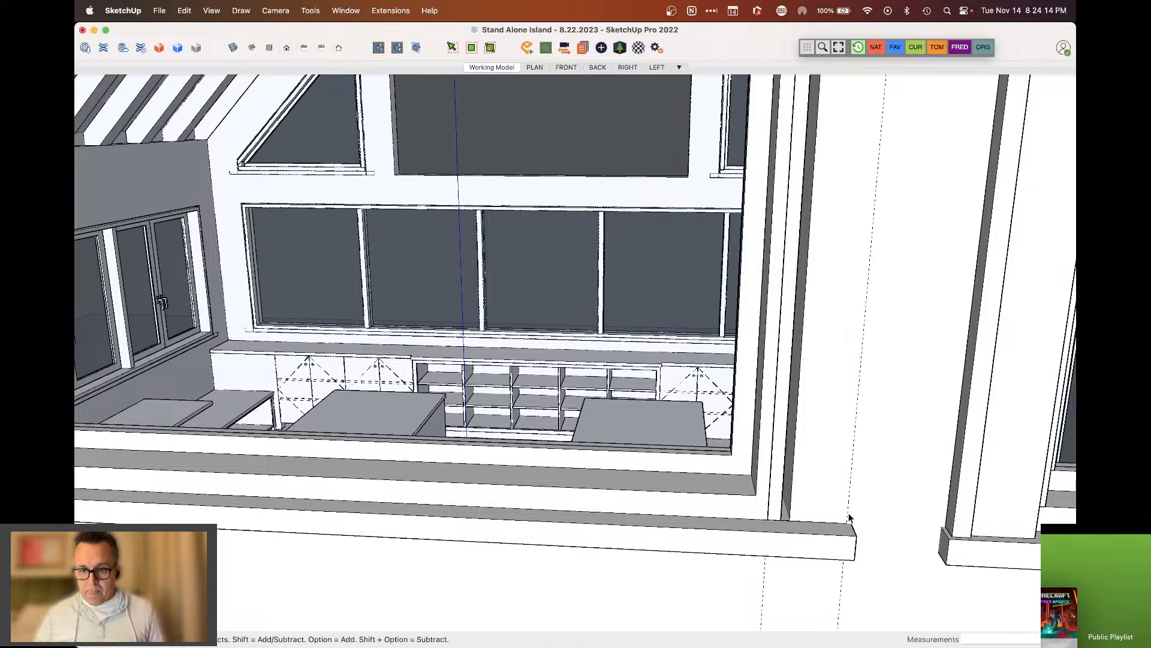
Place a parallel guide 4.5 inches outward from the inner guide along the window's right slope
scroll(825, 541, "down", 3)
scroll(855, 229, "up", 3)
key("t")
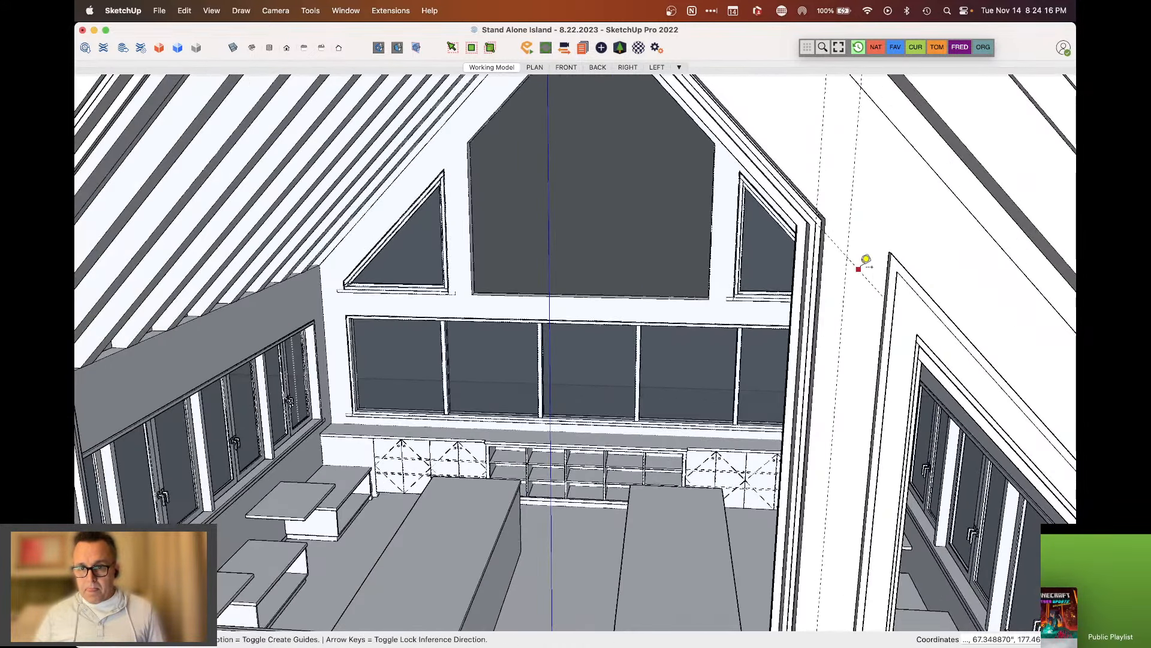
left_click(859, 269)
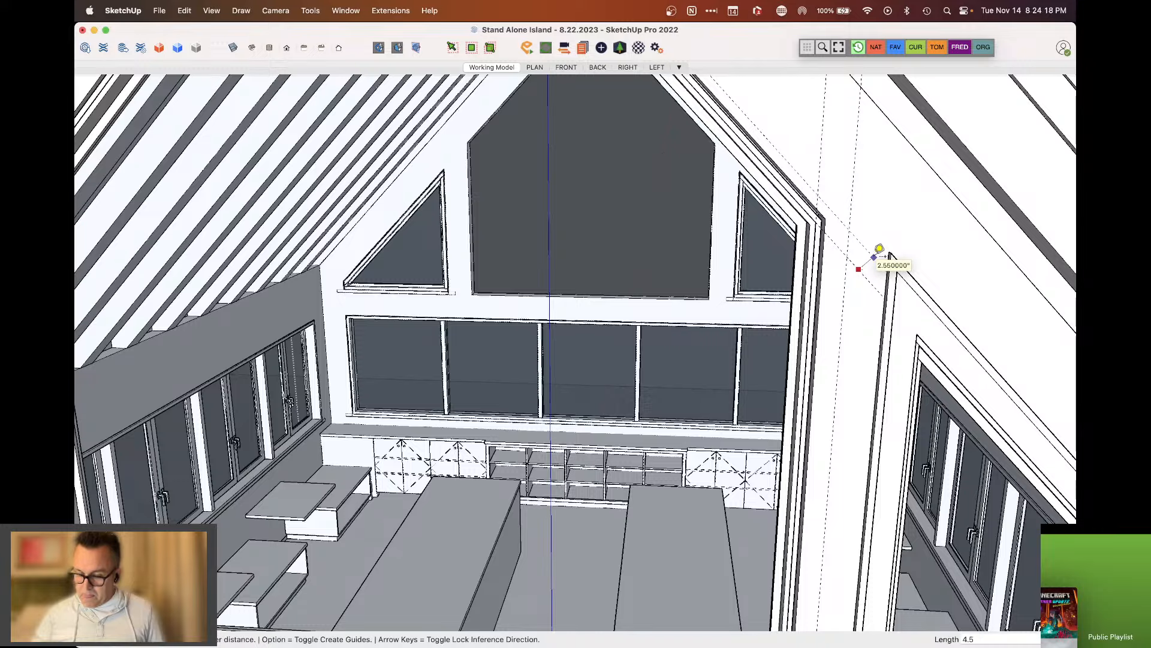
key("Return")
scroll(910, 317, "down", 3)
scroll(501, 271, "up", 3)
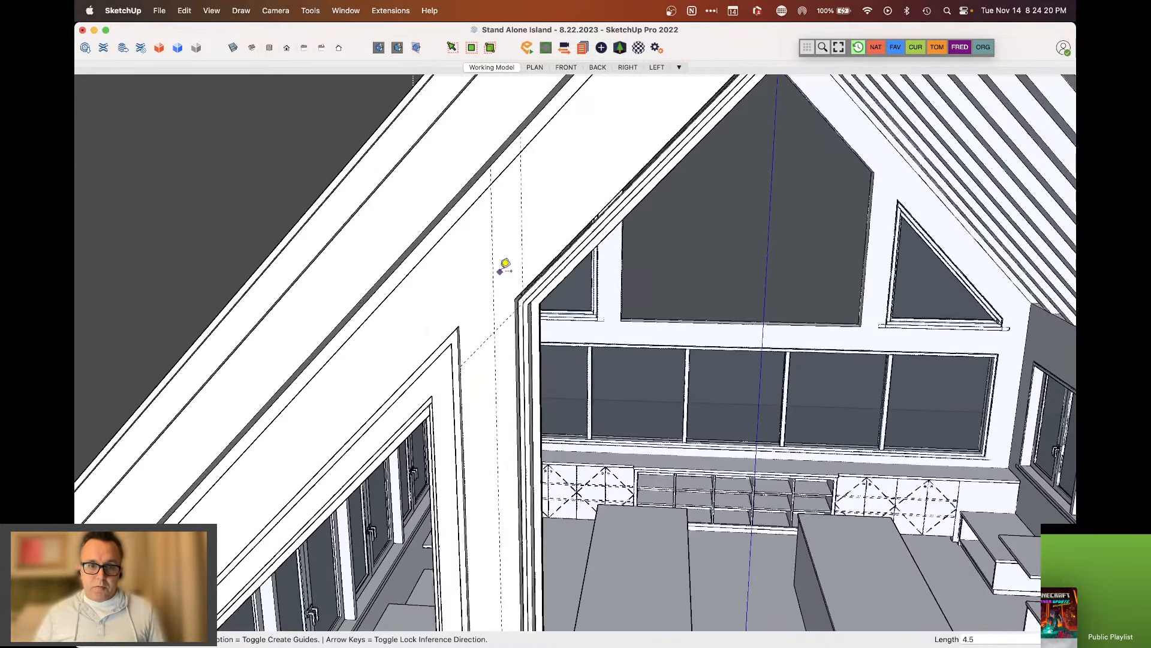
Place a parallel guide 4.5 inches outward from the left slope's inner guide, and draw the trim's bottom edge across the left upright guides
left_click(490, 332)
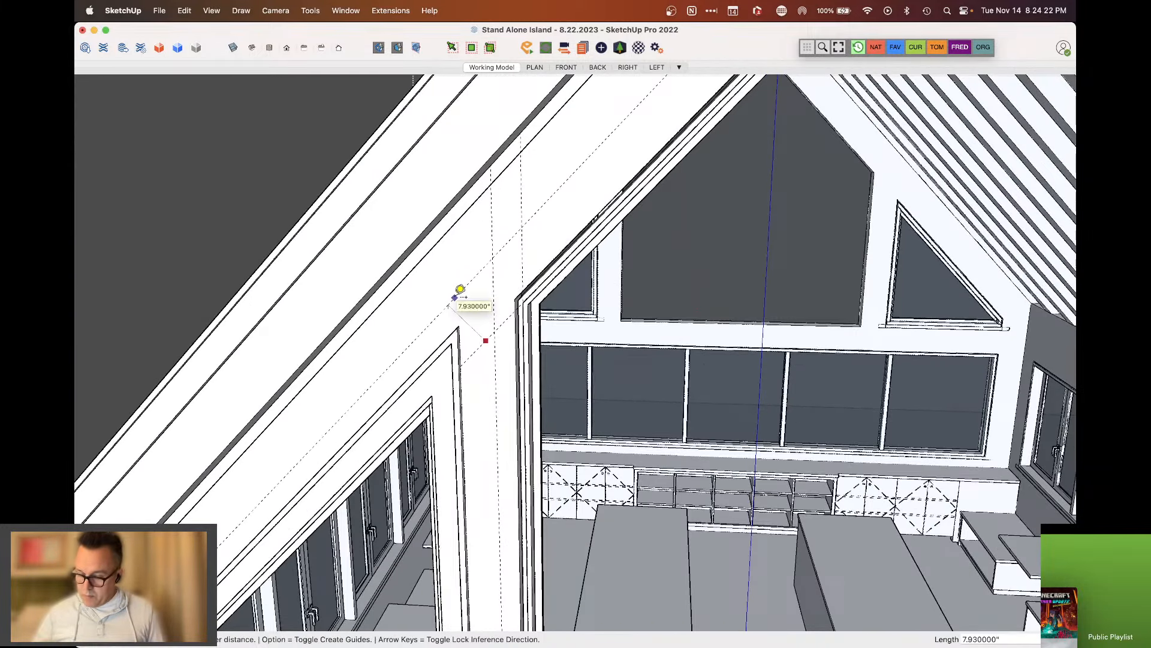
key("l")
scroll(493, 309, "down", 5)
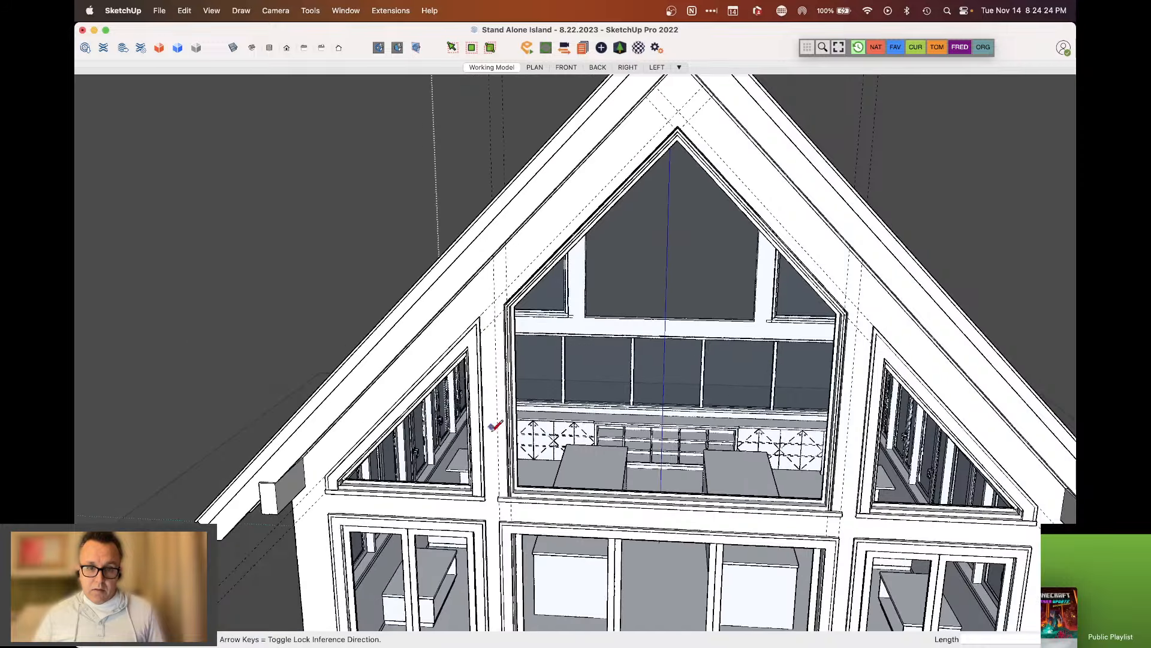
scroll(492, 520, "up", 6)
scroll(501, 517, "up", 1)
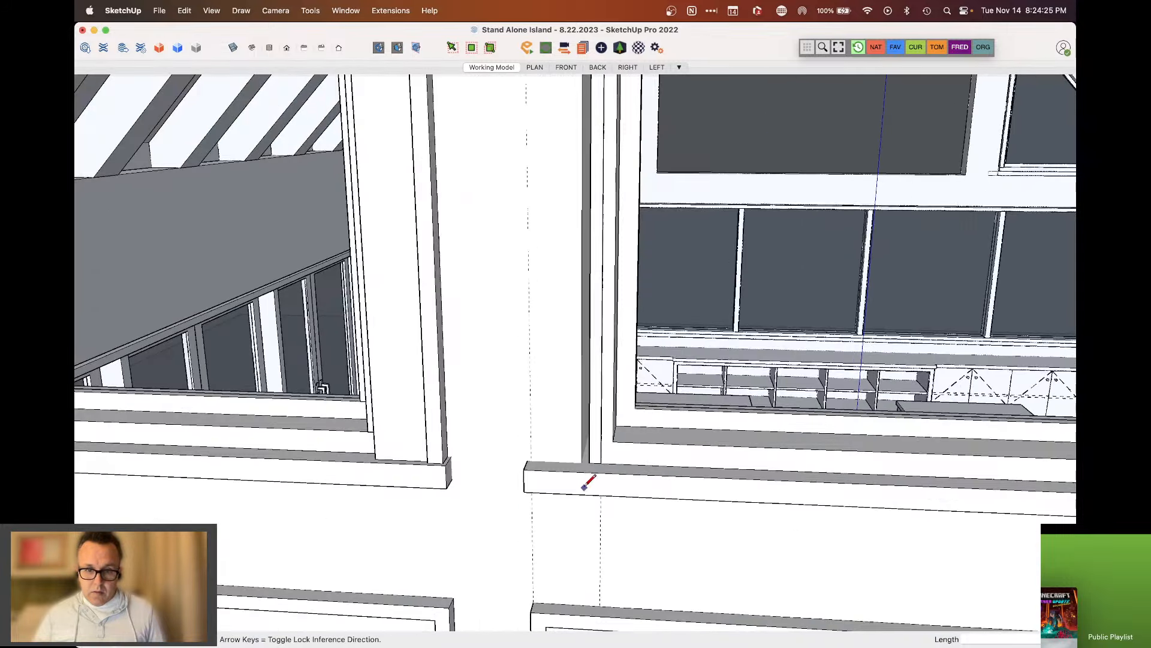
left_click(600, 462)
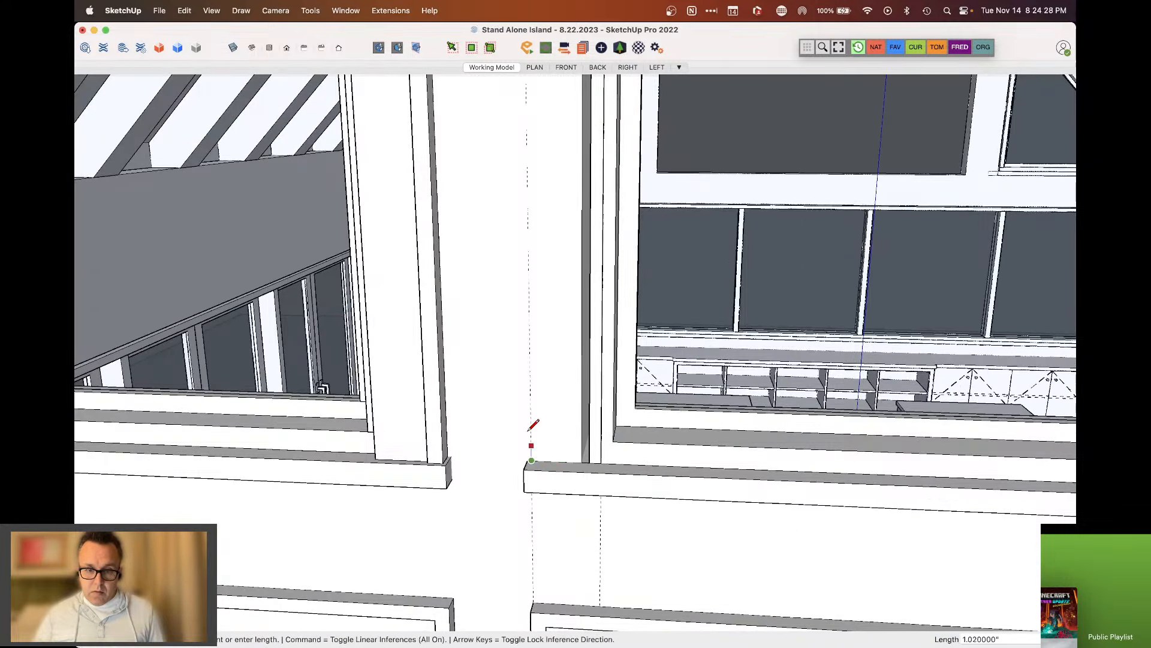
Continue the outline up the outer left guide, over the apex and down the outer right guide to the sill, closing the trim face
scroll(532, 467, "down", 4)
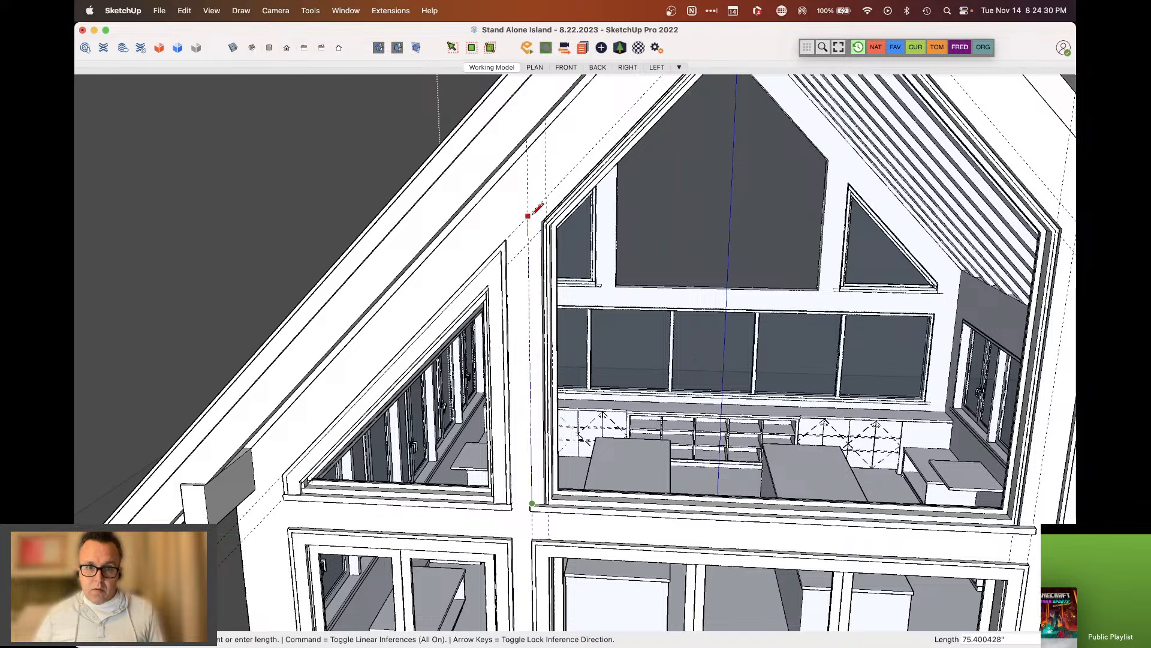
scroll(530, 258, "down", 5)
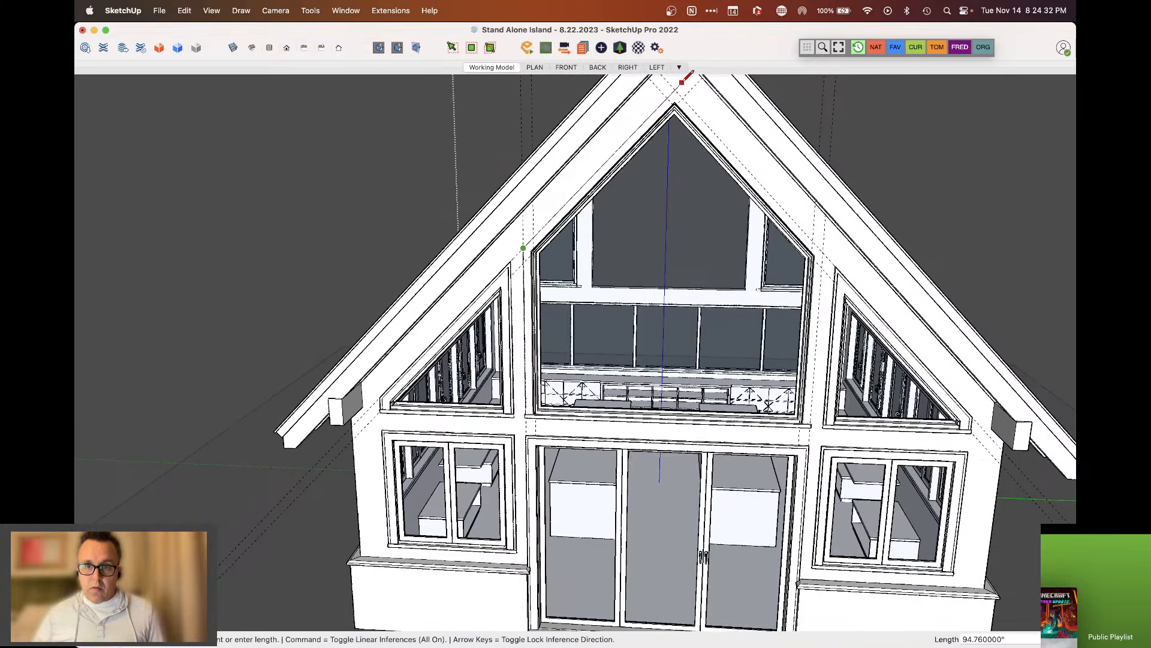
scroll(833, 249, "up", 4)
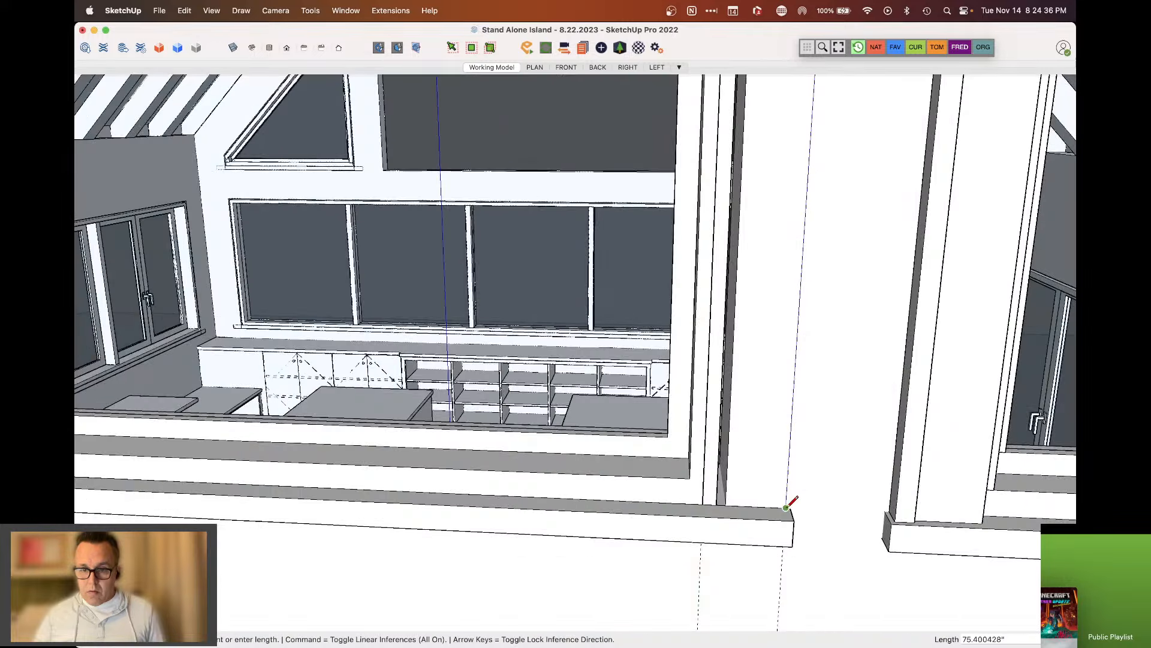
left_click(790, 505)
scroll(774, 489, "down", 3)
key("space")
Push/Pull the central window's trim face out 1 inch, flush with the neighbouring side window's trim
key("p")
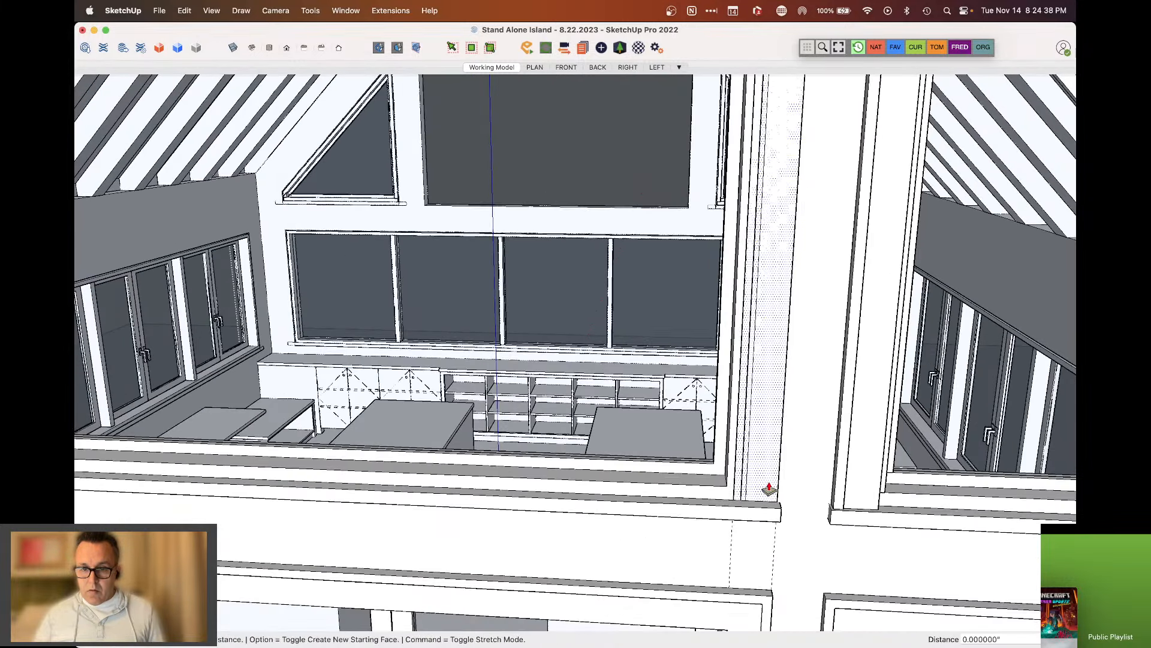
left_click(769, 489)
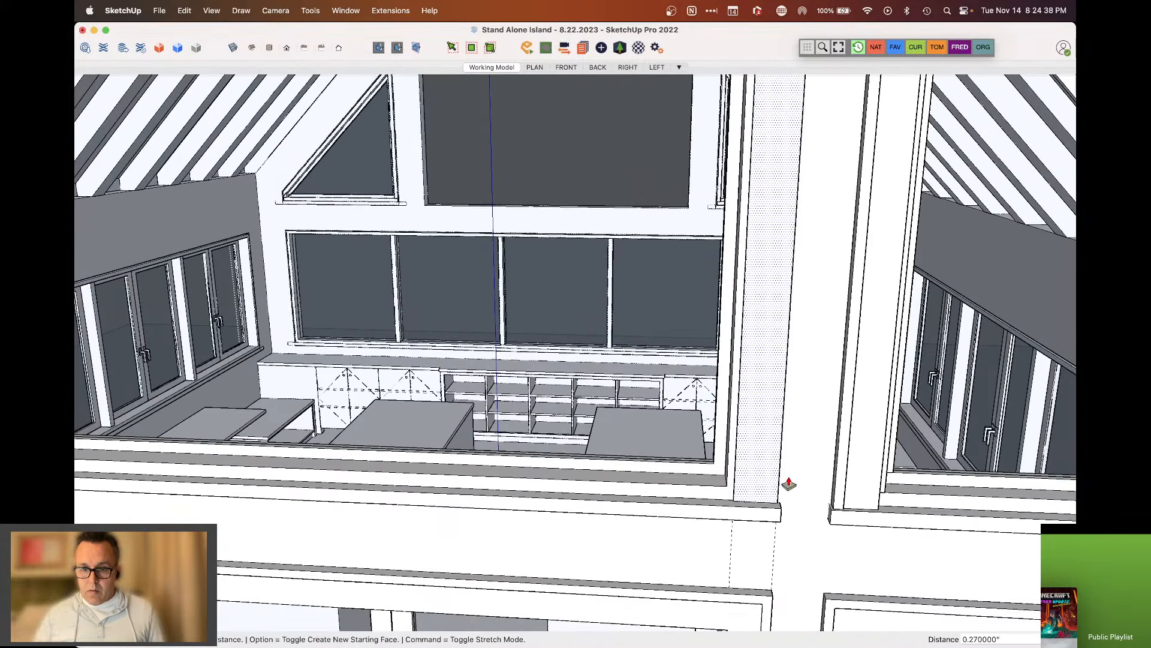
left_click(879, 491)
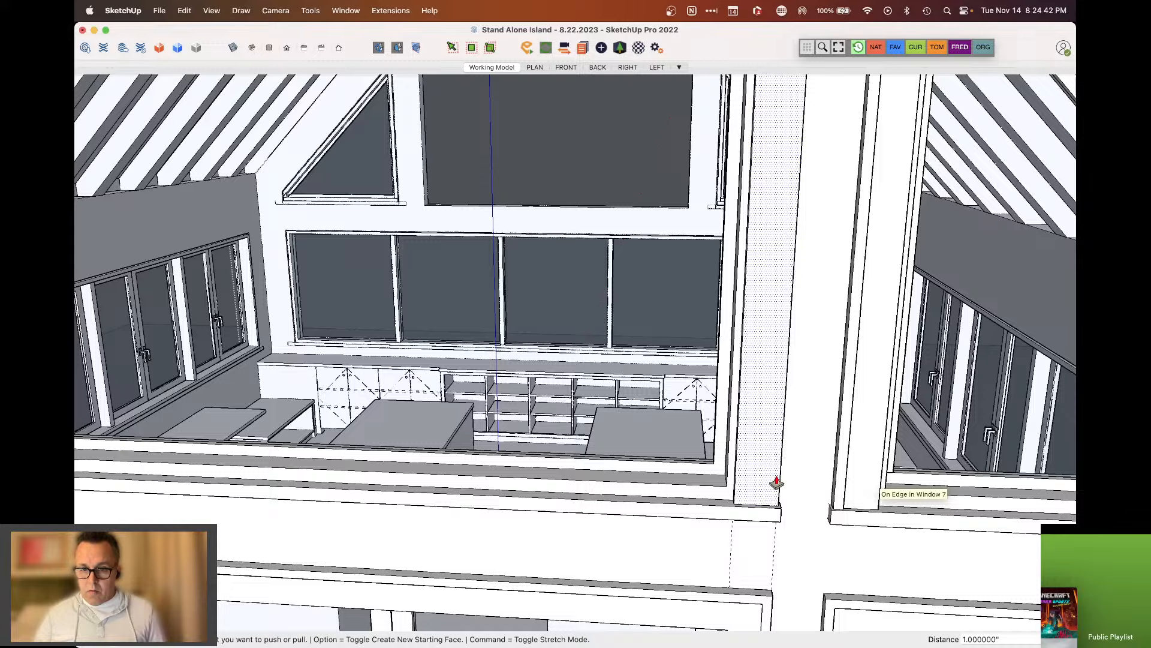
scroll(776, 483, "down", 6)
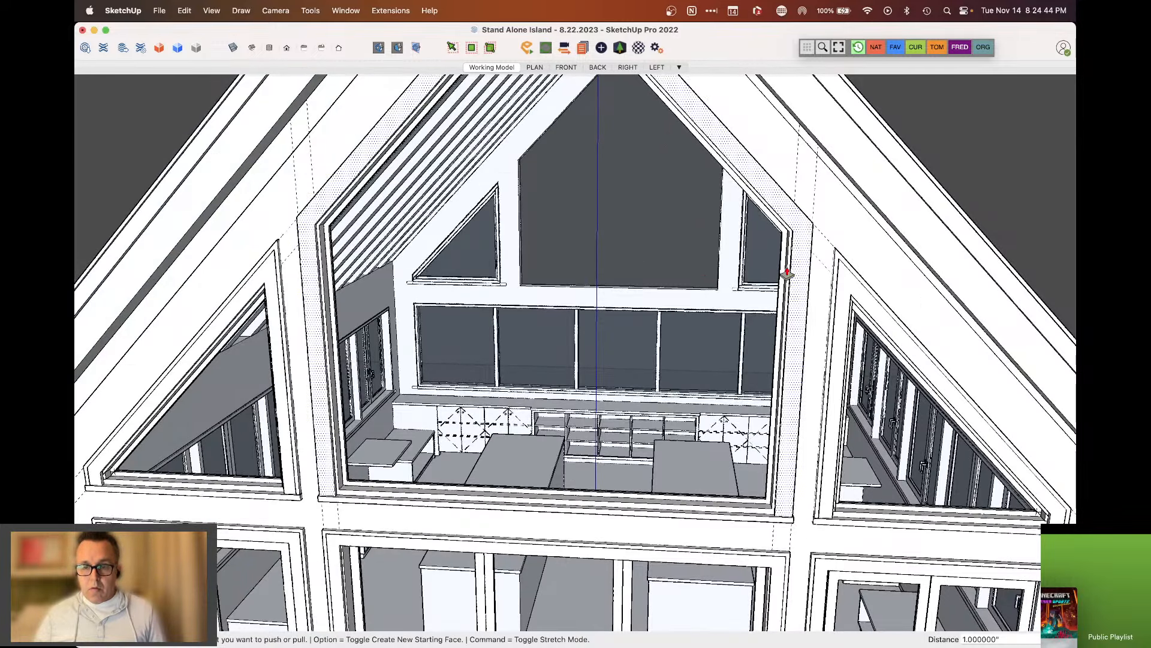
scroll(804, 228, "up", 2)
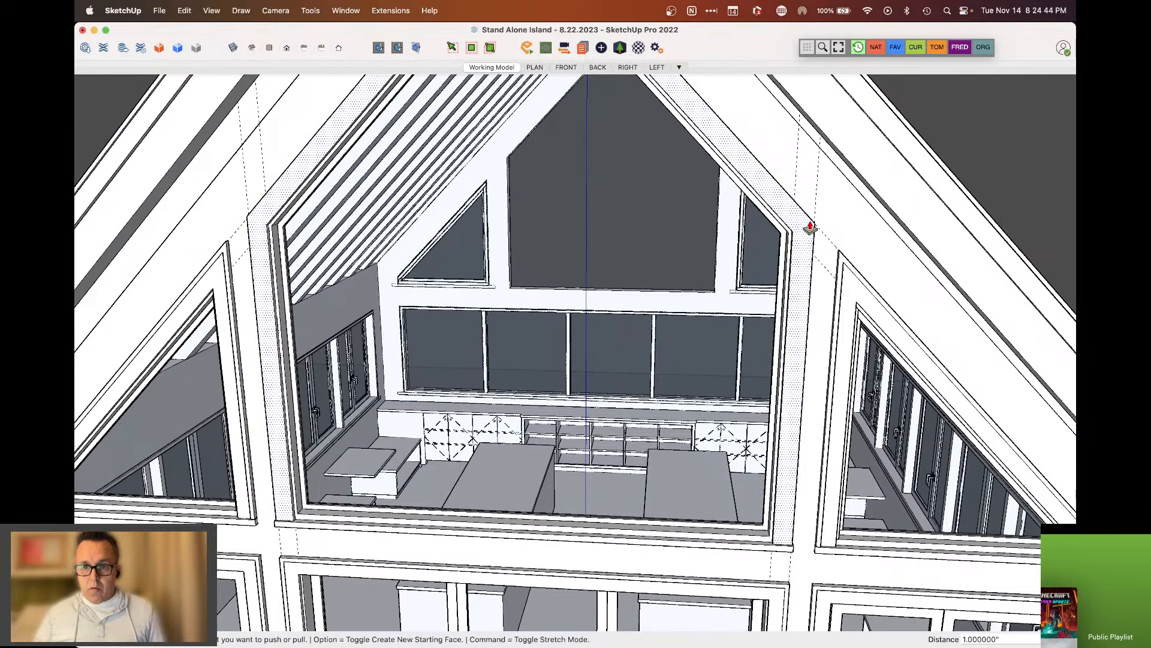
Measure the width of the outer band on the right side window's trim
scroll(810, 228, "up", 2)
key("t")
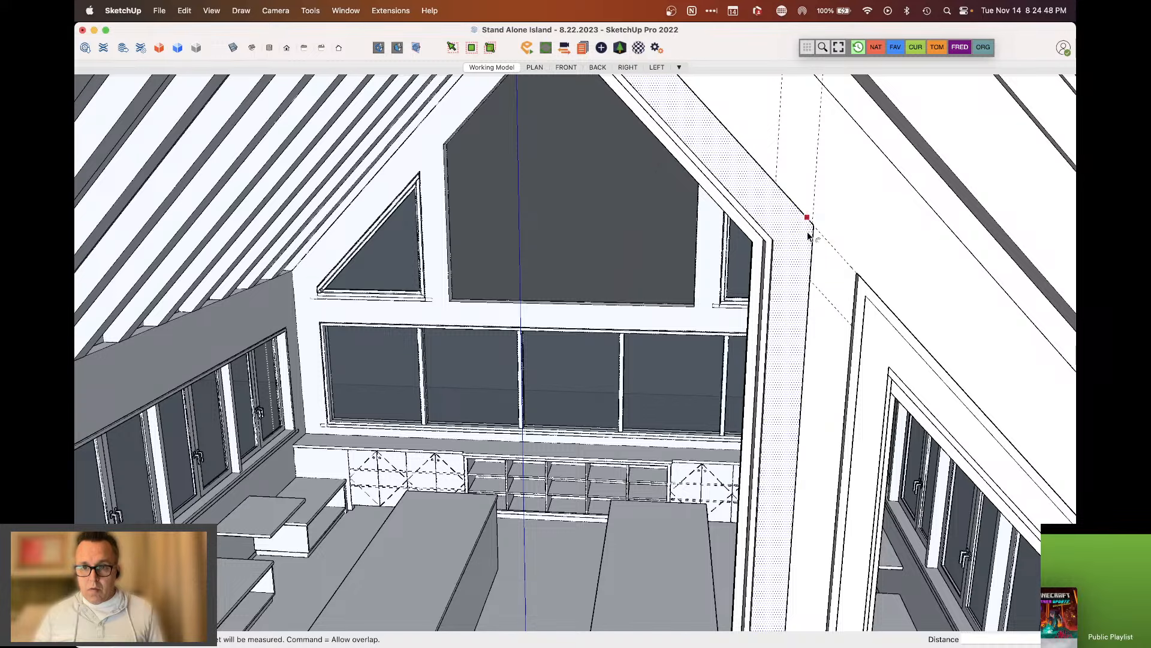
scroll(848, 304, "up", 2)
left_click(845, 312)
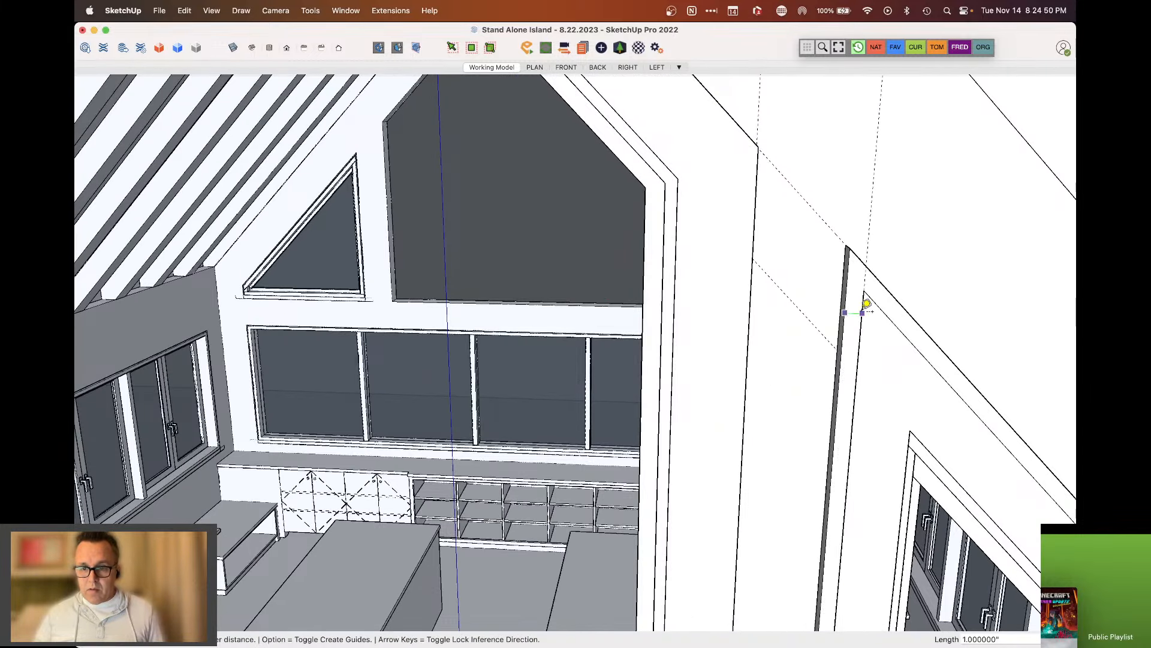
left_click(862, 313)
Offset the central trim face's outline inward by 1 inch
key("space")
key("m")
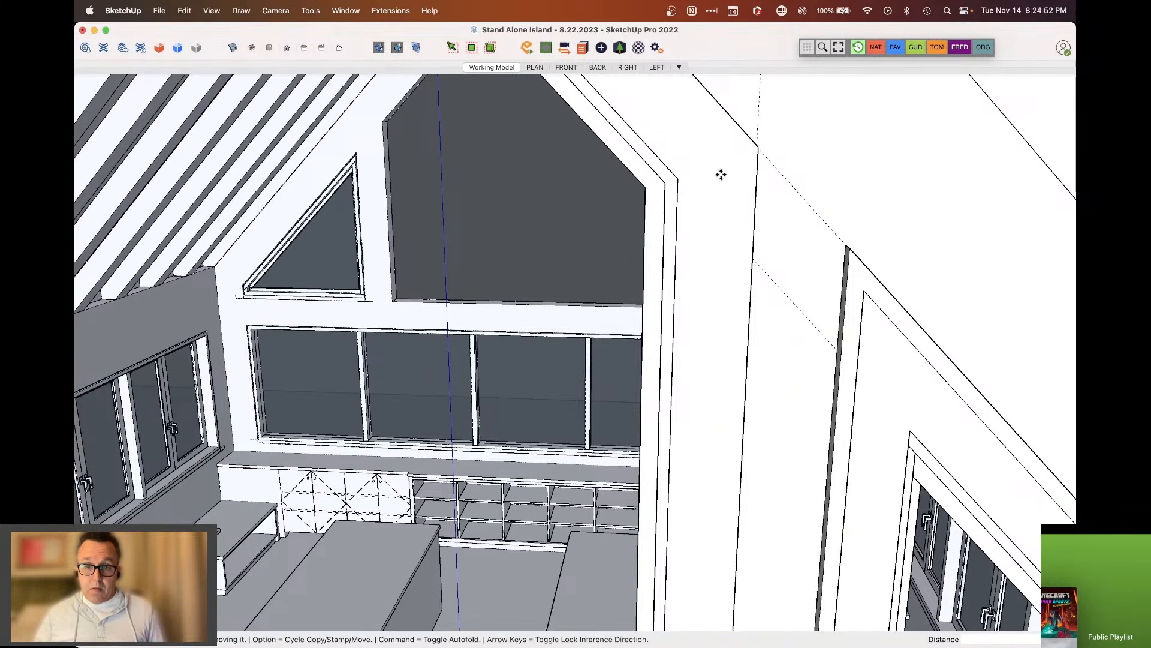
key("f")
left_click(722, 172)
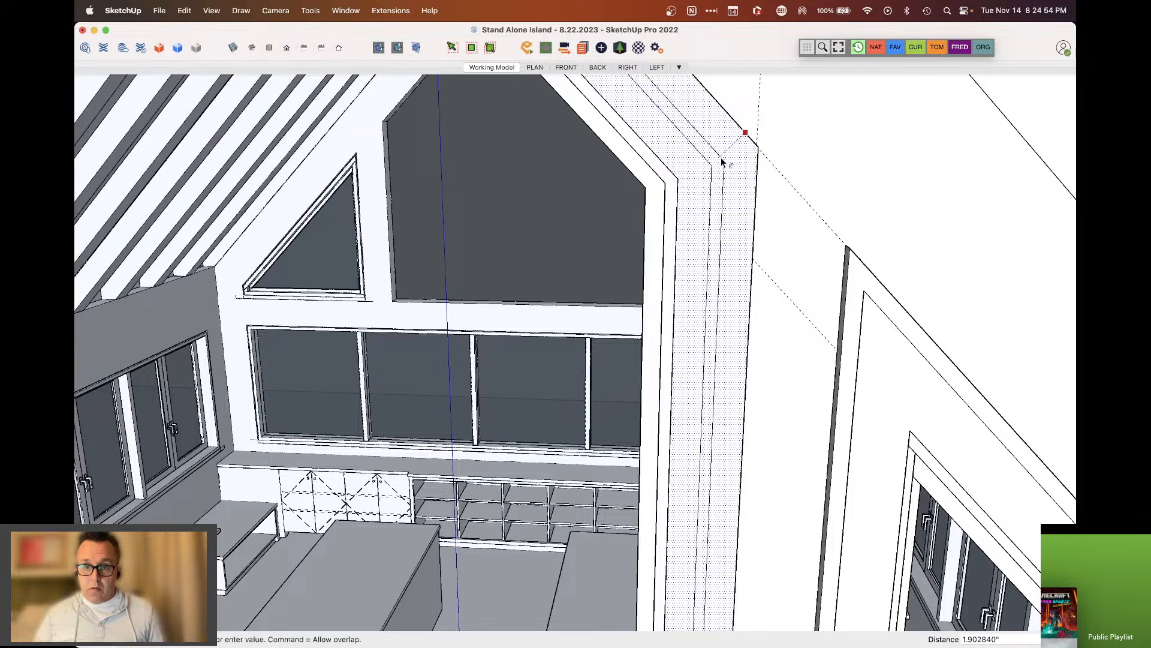
left_click(721, 159)
type("1")
key("Return")
Erase the offset's vertical lines on the right upright and its inner line along the right slope
key("e")
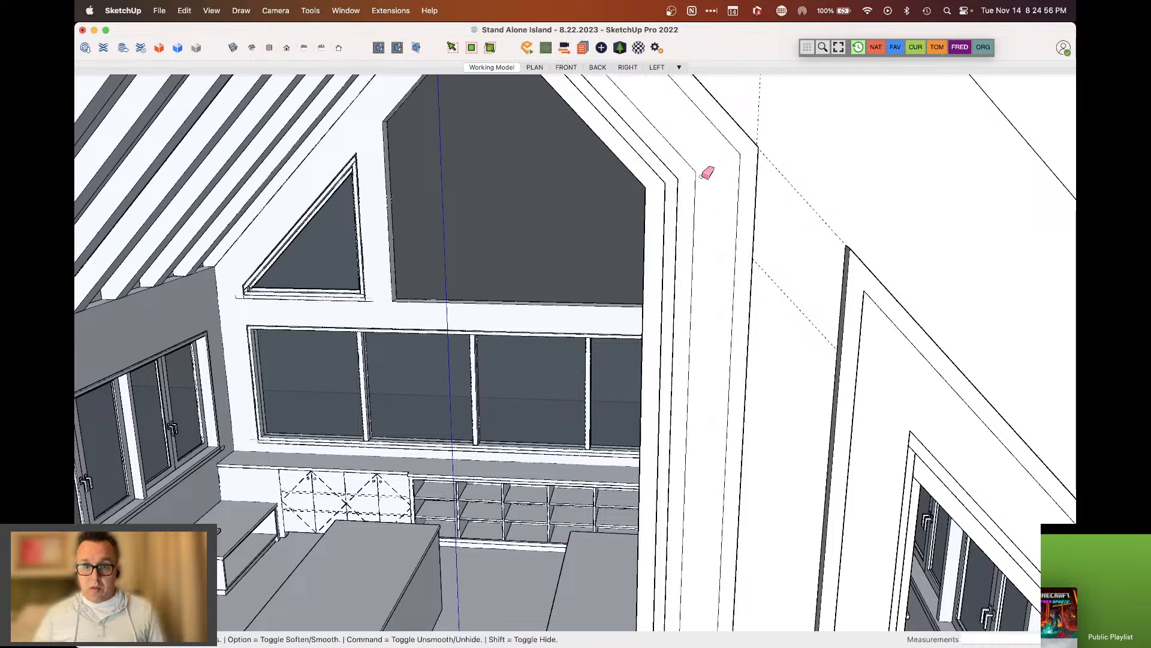
left_click(739, 176)
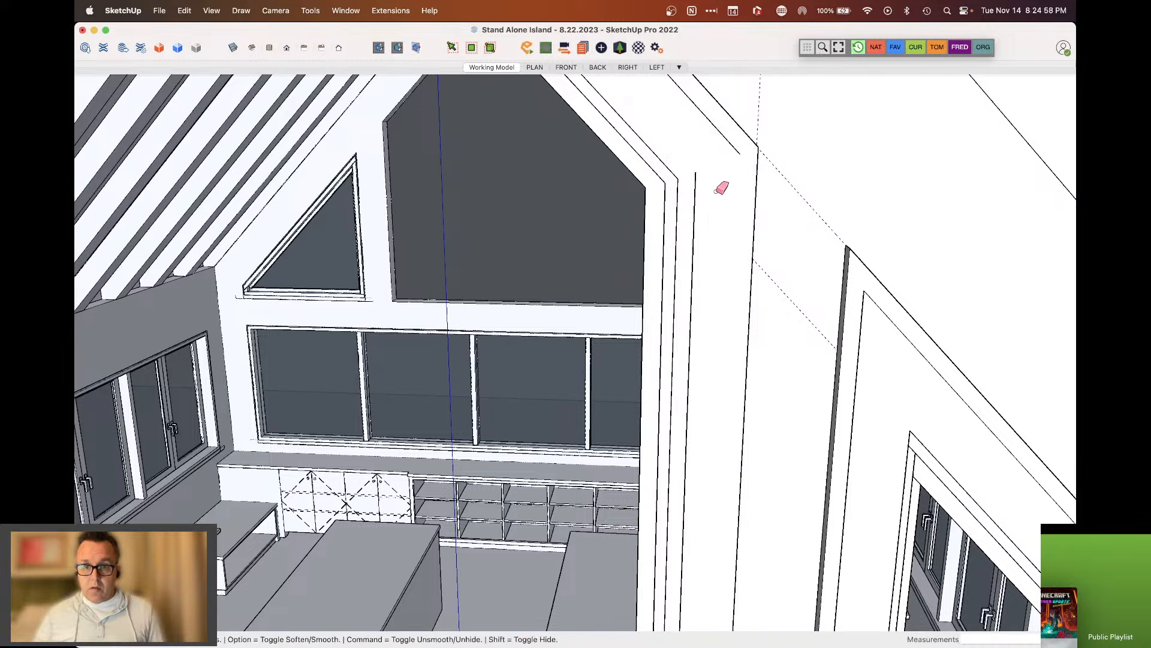
left_click(696, 209)
scroll(663, 154, "down", 5)
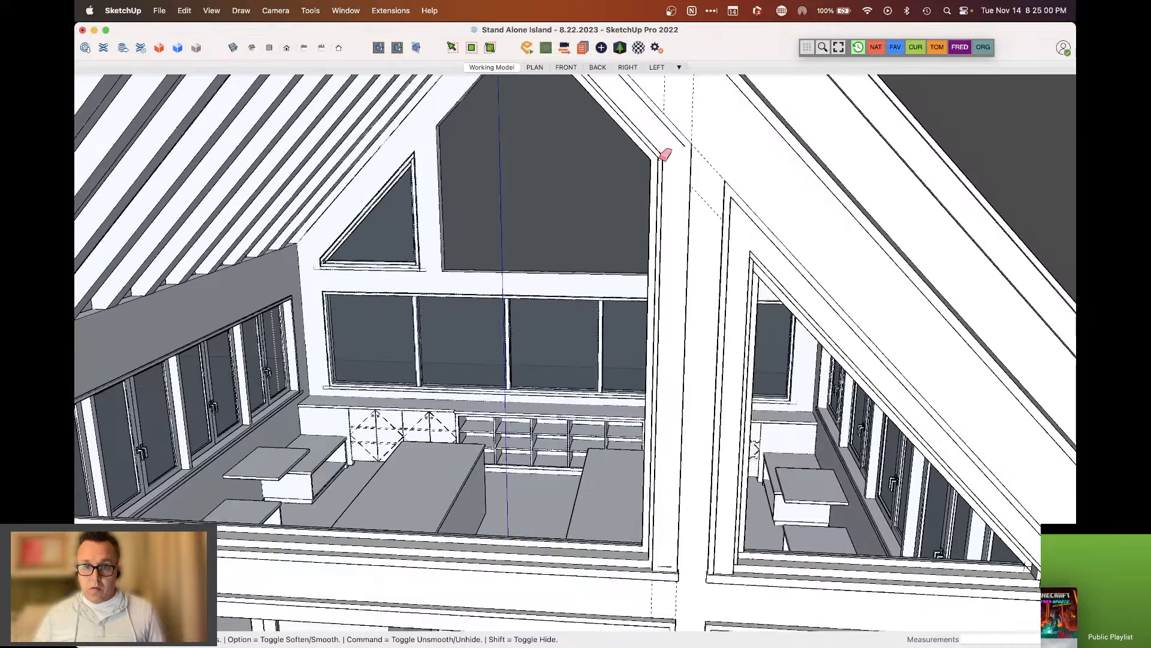
scroll(686, 542, "up", 4)
scroll(683, 570, "down", 3)
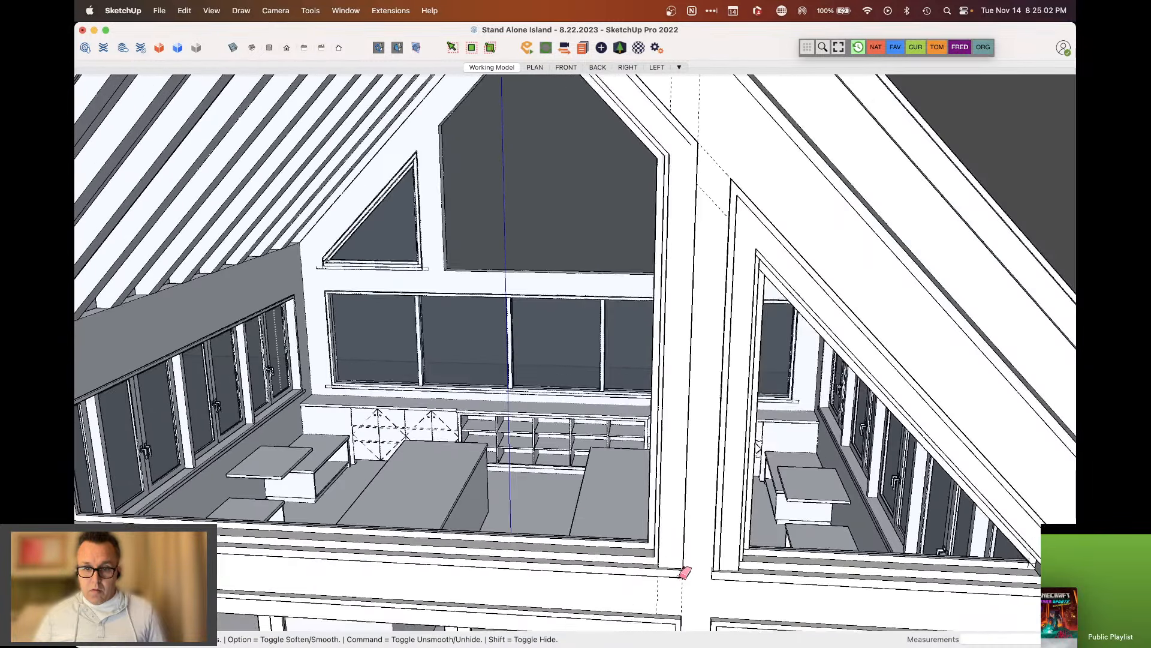
Draw a vertical line from the lower end of the right slope's offset line down the right upright to the sill
key("l")
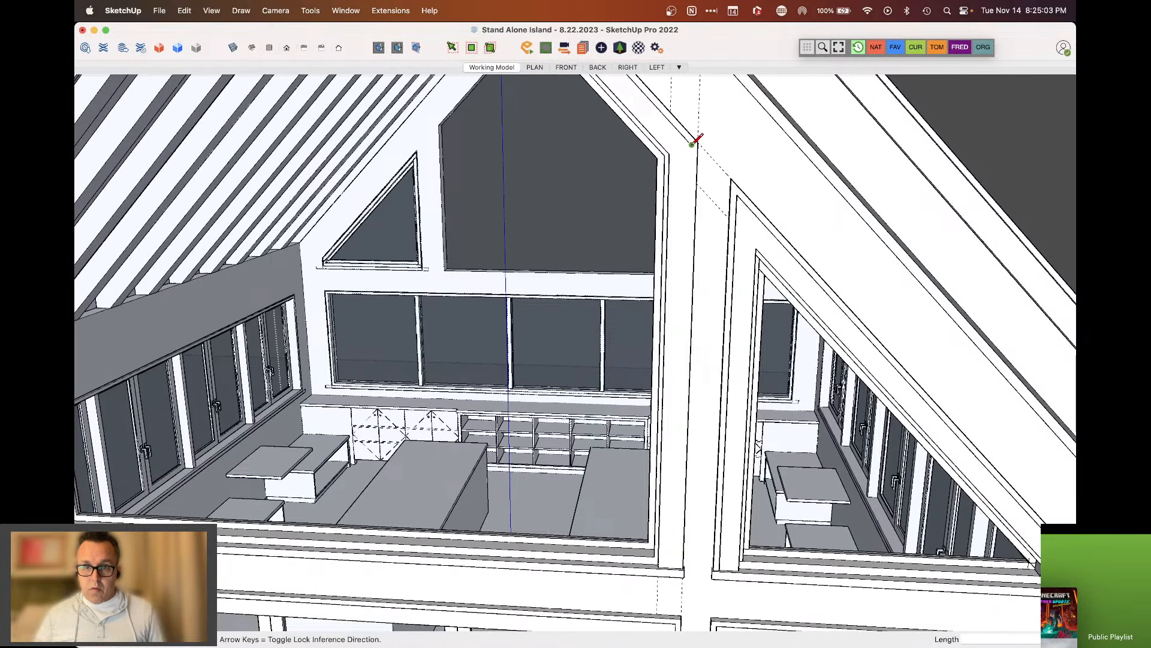
left_click(696, 139)
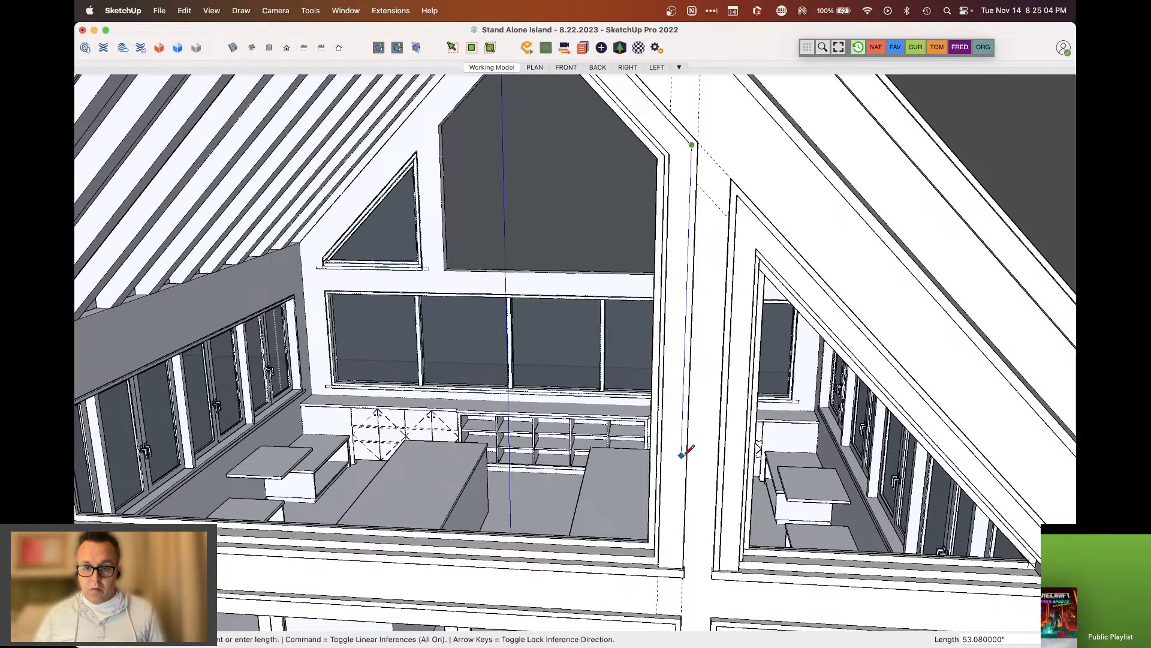
scroll(667, 529, "up", 1)
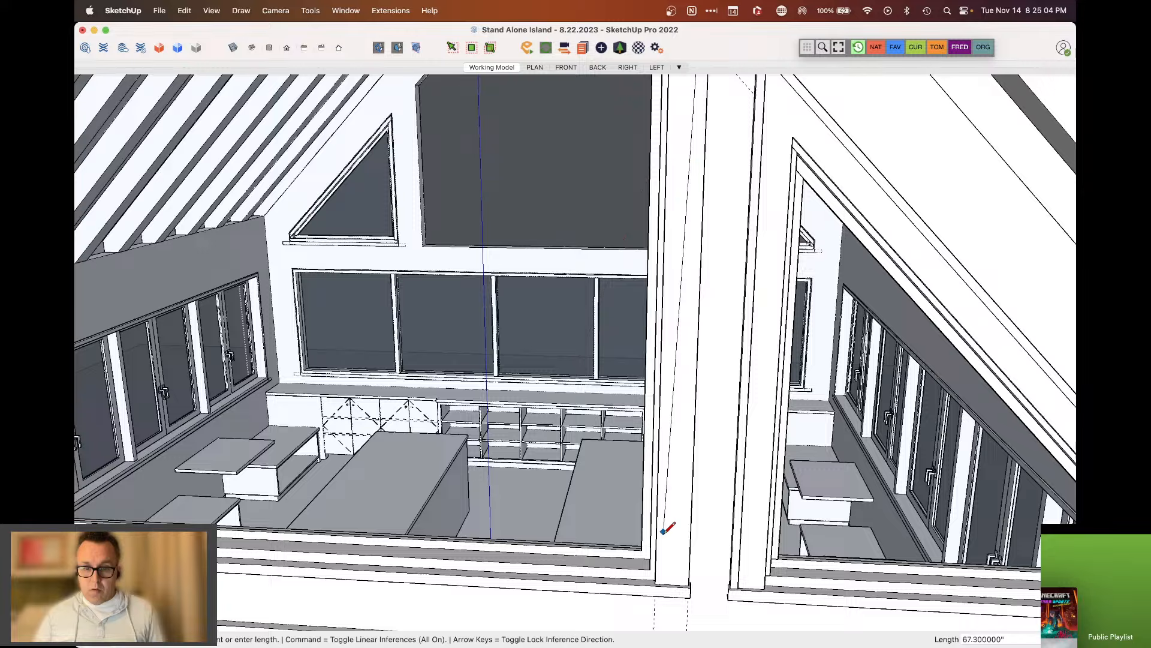
scroll(667, 528, "down", 3)
key("space")
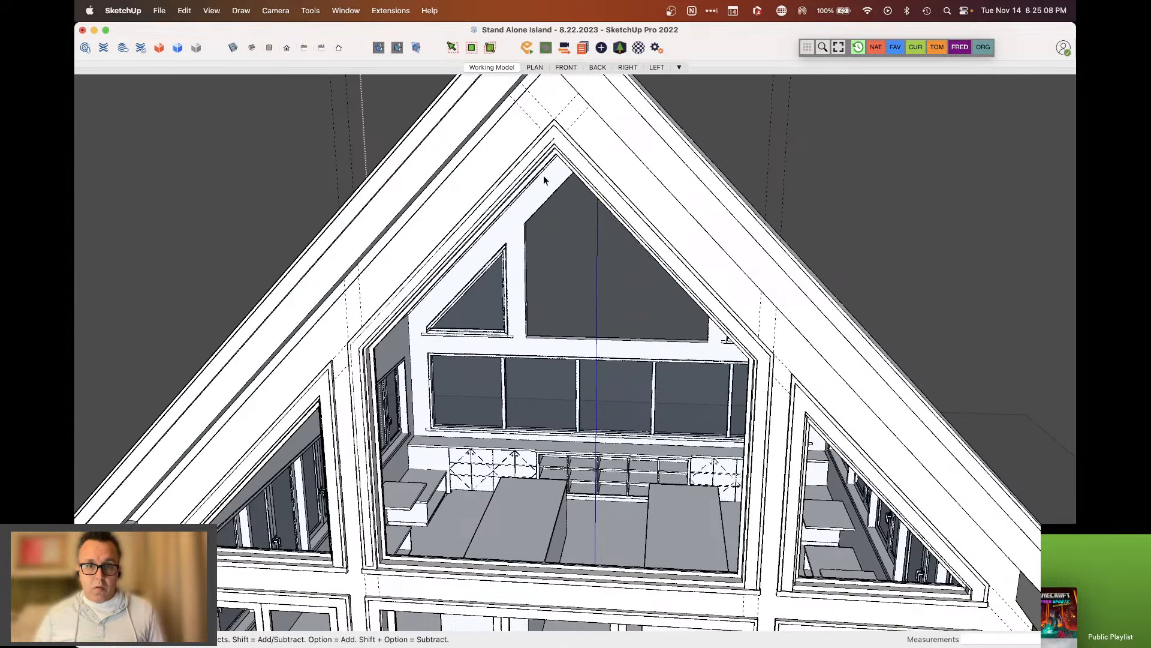
Erase the surplus offset lines at the apex, along the left upright and just above the sill
scroll(546, 174, "up", 3)
key("e")
left_click(554, 137)
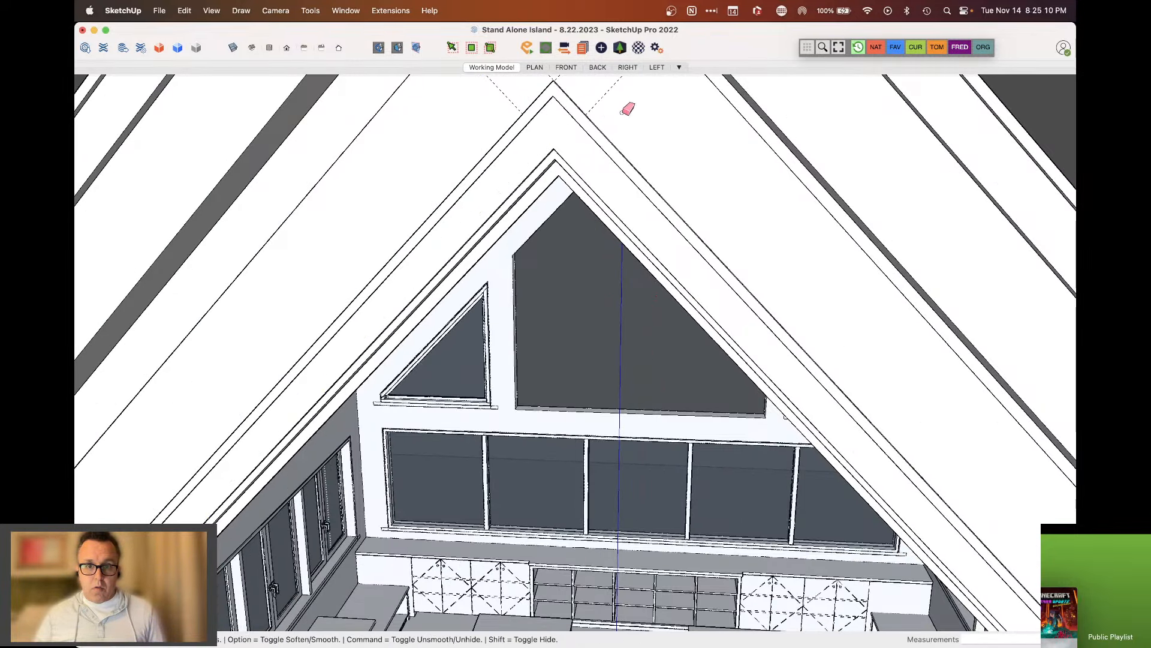
scroll(621, 113, "down", 4)
scroll(426, 352, "up", 4)
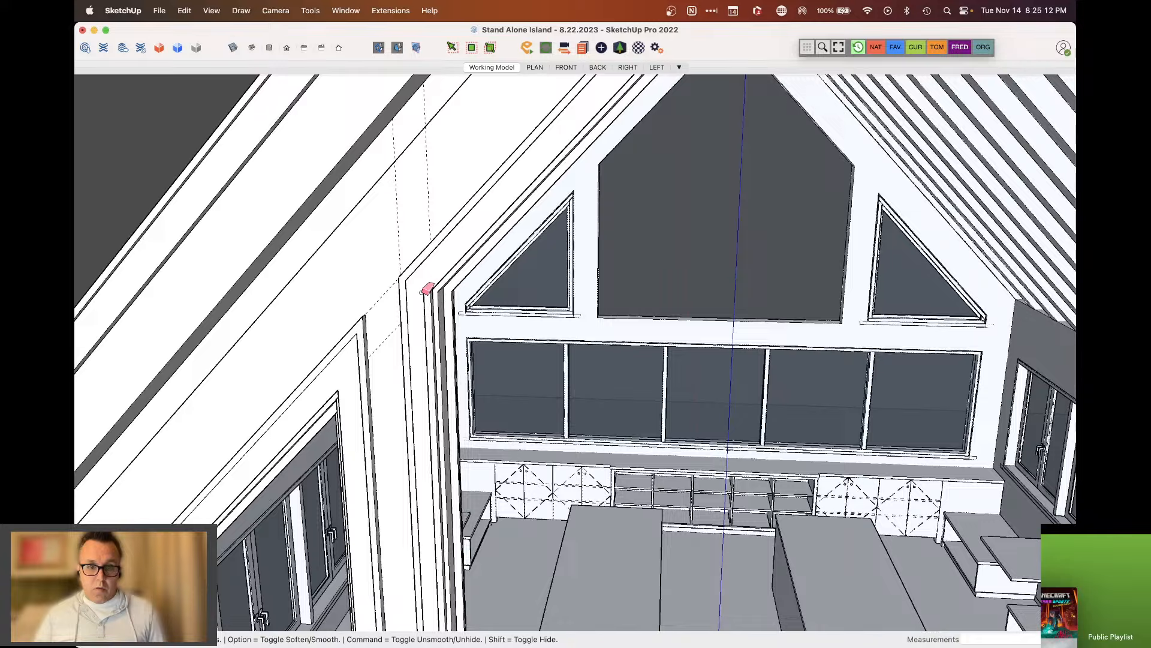
left_click_drag(423, 292, 428, 286)
scroll(445, 294, "down", 4)
scroll(443, 485, "up", 5)
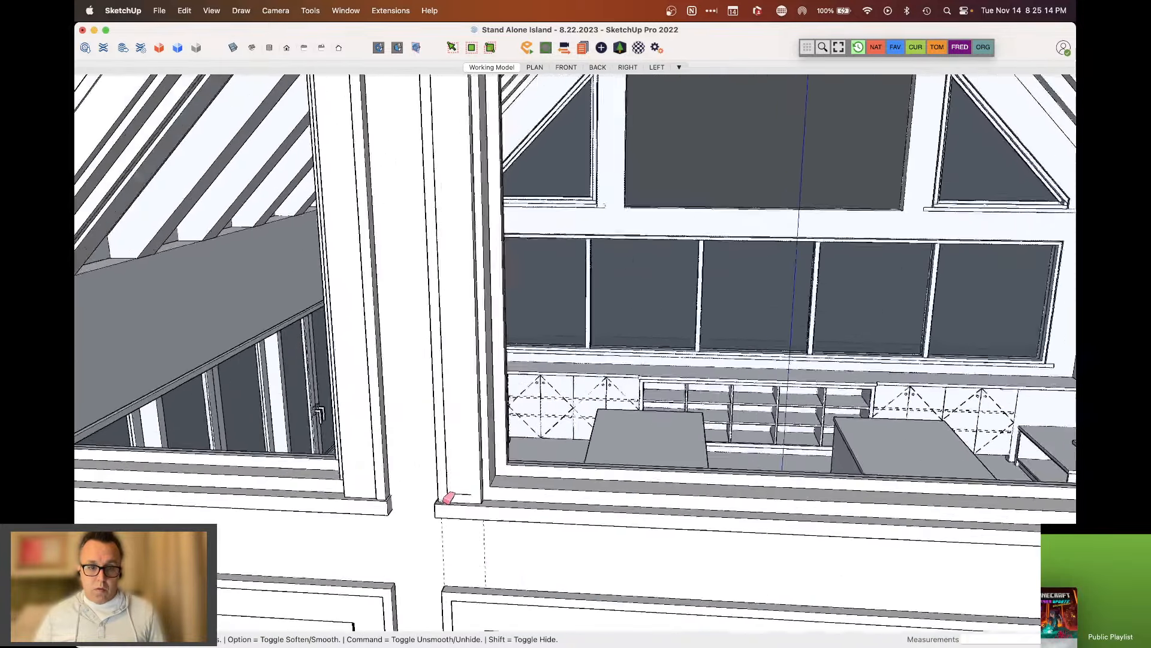
scroll(445, 501, "up", 3)
left_click_drag(456, 489, 459, 481)
scroll(495, 499, "down", 5)
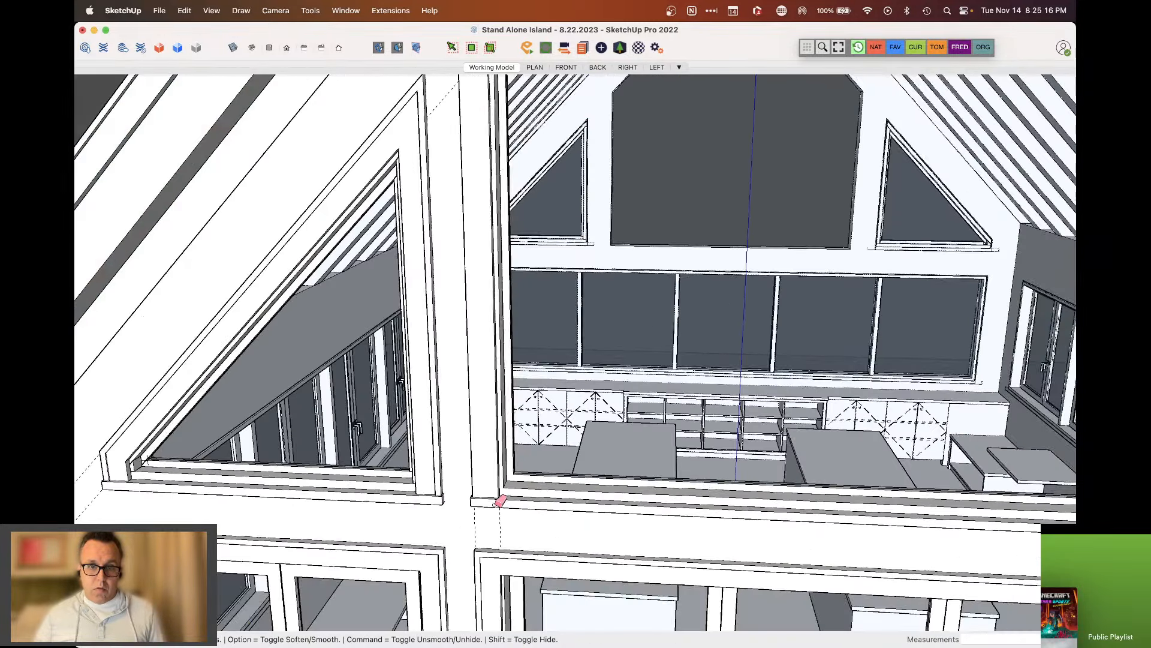
scroll(498, 502, "down", 2)
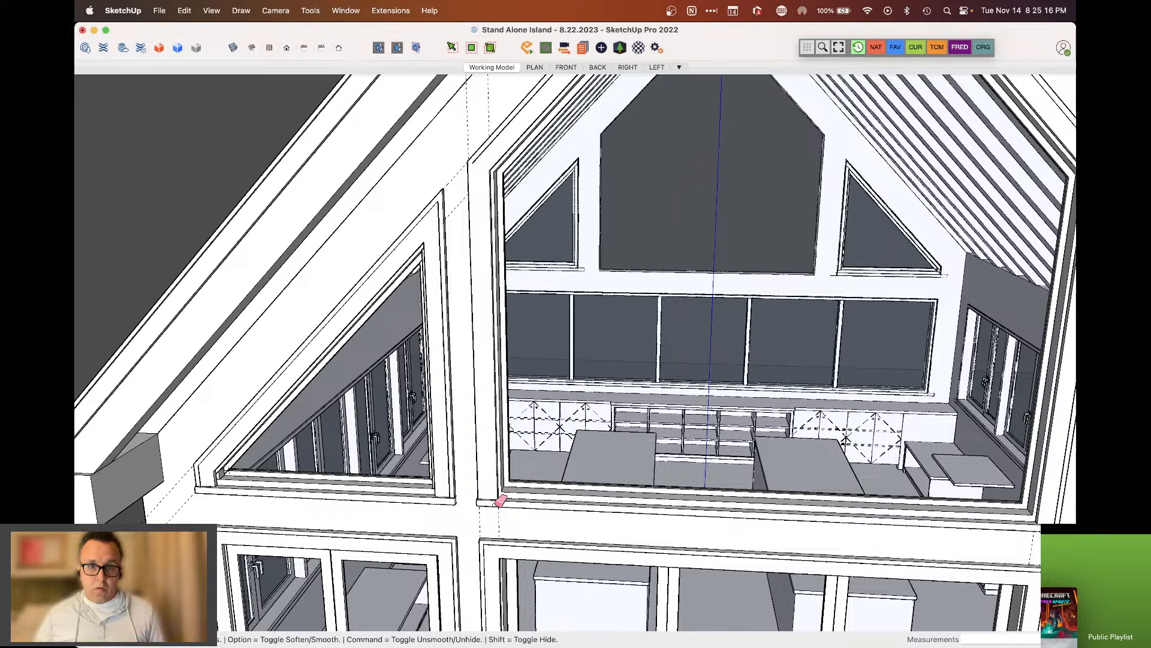
Draw a vertical line from the lower end of the left slope's offset line down the left upright to the sill
key("l")
left_click(474, 163)
scroll(497, 493, "up", 8)
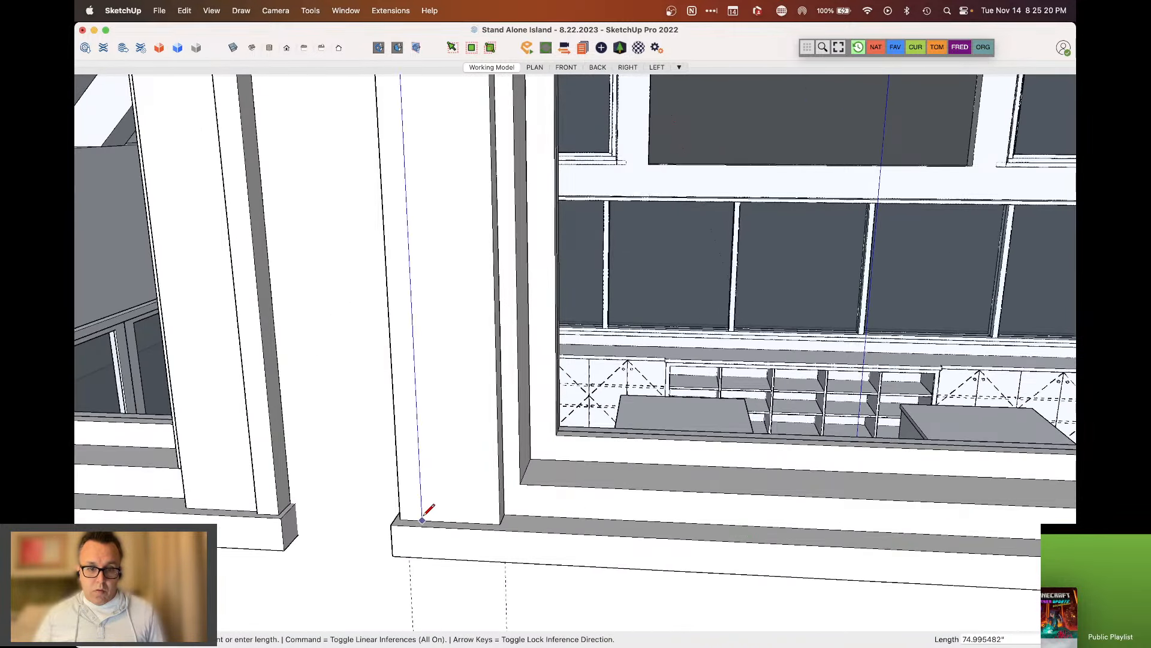
left_click(423, 519)
Push/Pull the trim's outer band out 1 inch, level with the outer band of the left side window's trim
key("p")
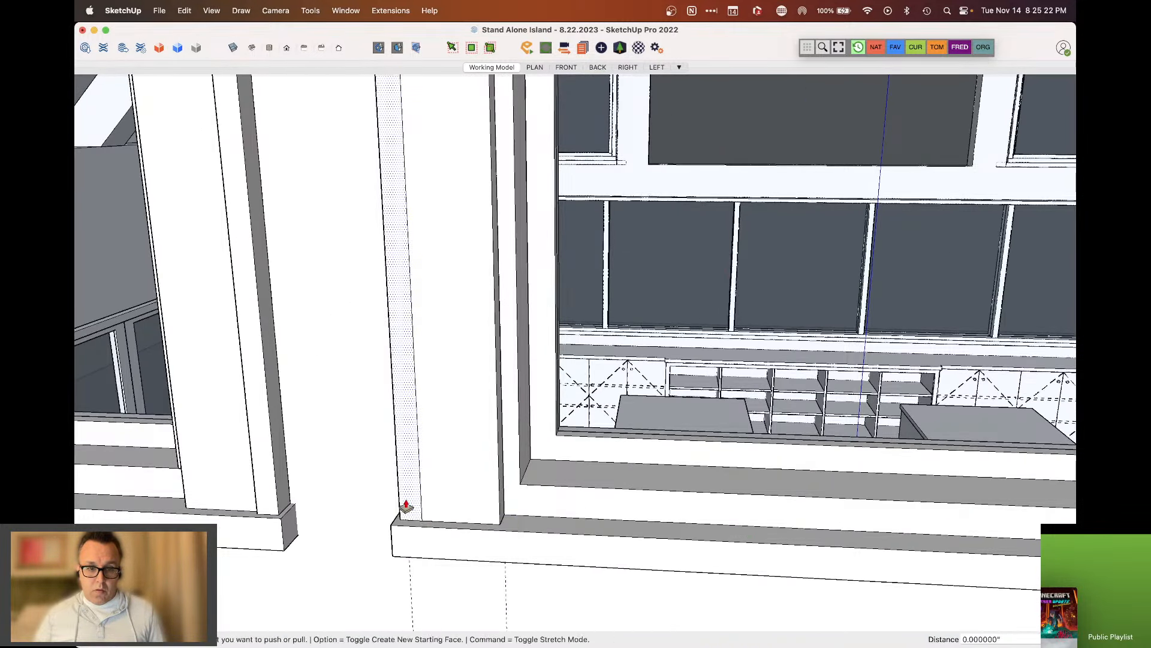
left_click(405, 504)
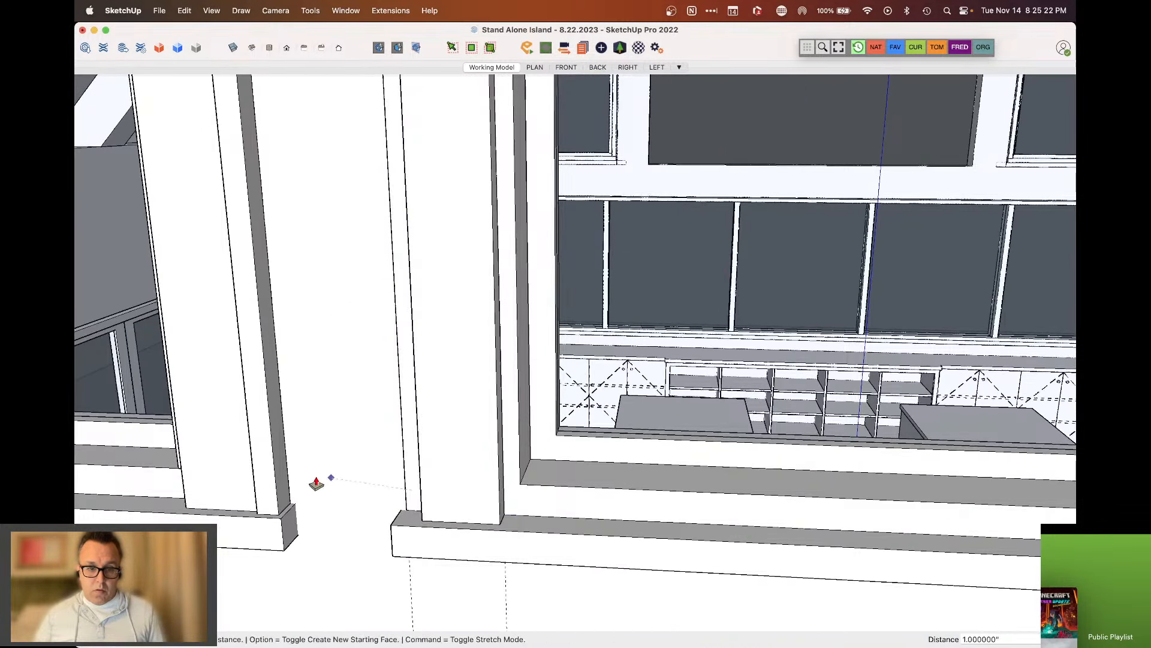
left_click(280, 485)
Erase the leftover guides beside the central window's left and right upper corners
mouse_move(282, 488)
middle_mouse_down()
mouse_move(354, 529)
mouse_move(339, 507)
mouse_move(275, 534)
mouse_move(334, 531)
mouse_move(389, 492)
mouse_move(374, 454)
middle_mouse_up()
key("e")
mouse_move(316, 329)
left_mouse_down()
mouse_move(346, 288)
mouse_move(314, 361)
left_mouse_up()
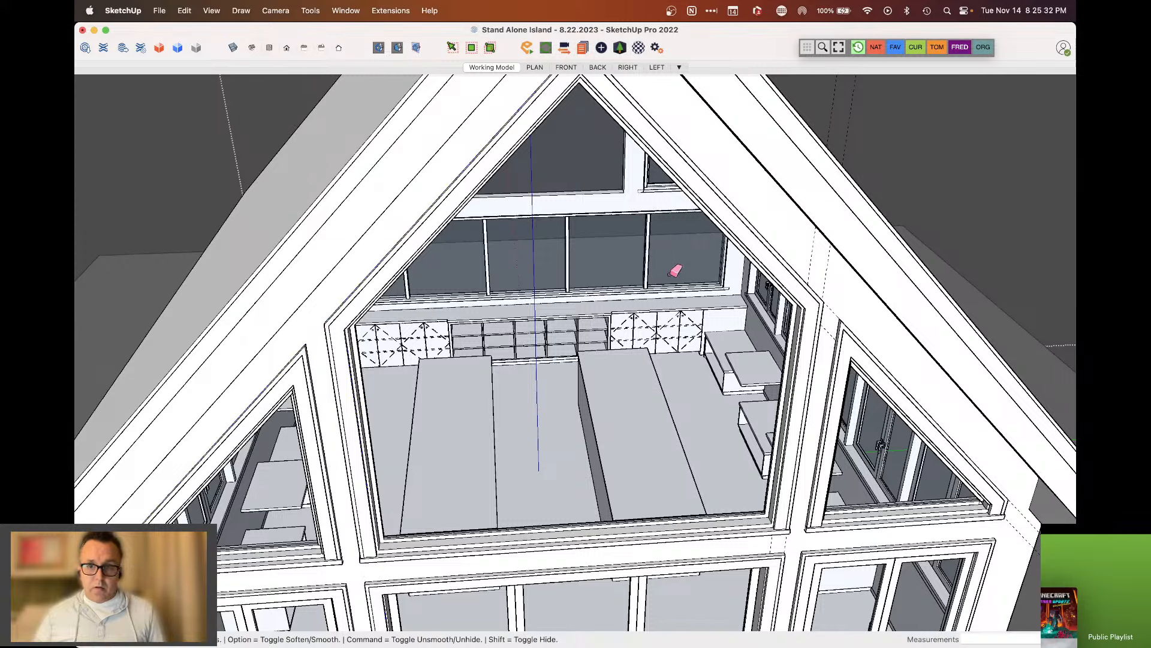
left_click_drag(835, 284, 837, 305)
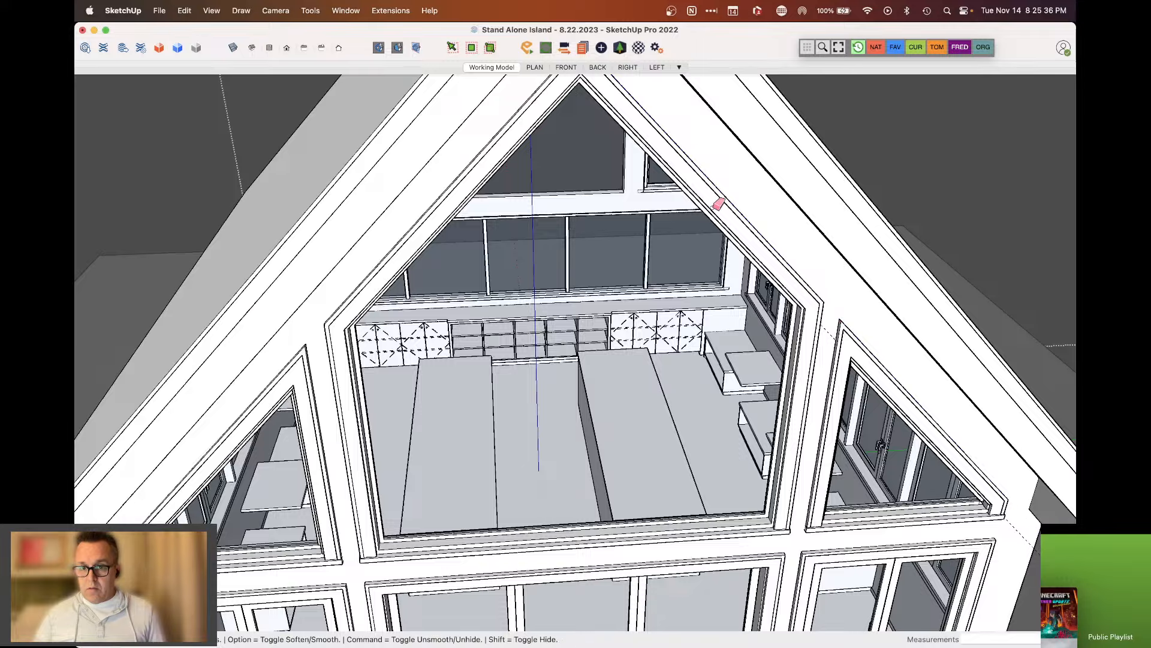
scroll(714, 202, "down", 5)
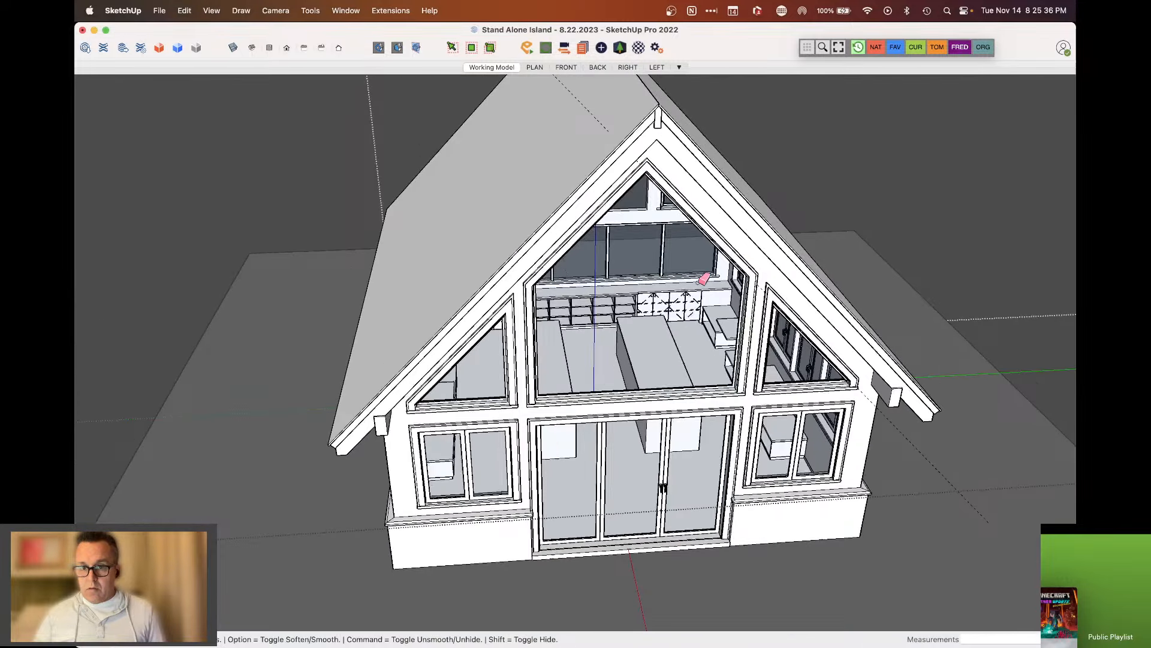
Group the new exterior trim geometry around the central gable window
mouse_move(700, 283)
middle_mouse_down()
mouse_move(493, 264)
mouse_move(617, 244)
mouse_move(606, 268)
middle_mouse_up()
scroll(492, 269, "down", 5)
scroll(491, 269, "up", 5)
scroll(600, 300, "up", 5)
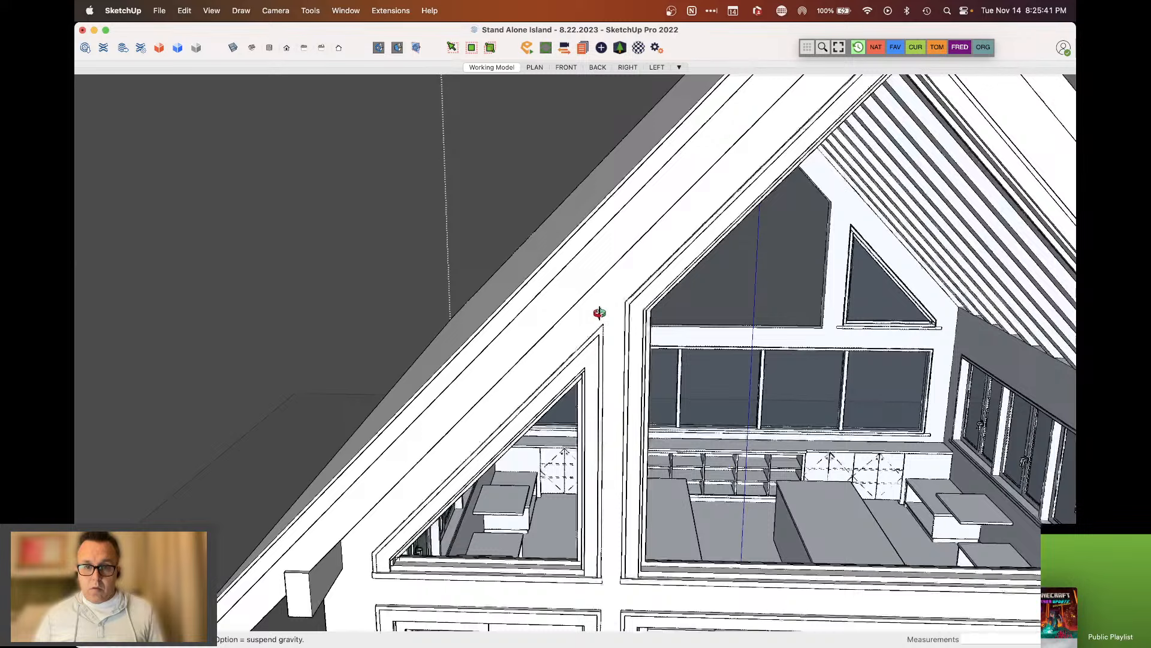
left_click(630, 316)
right_click(629, 315)
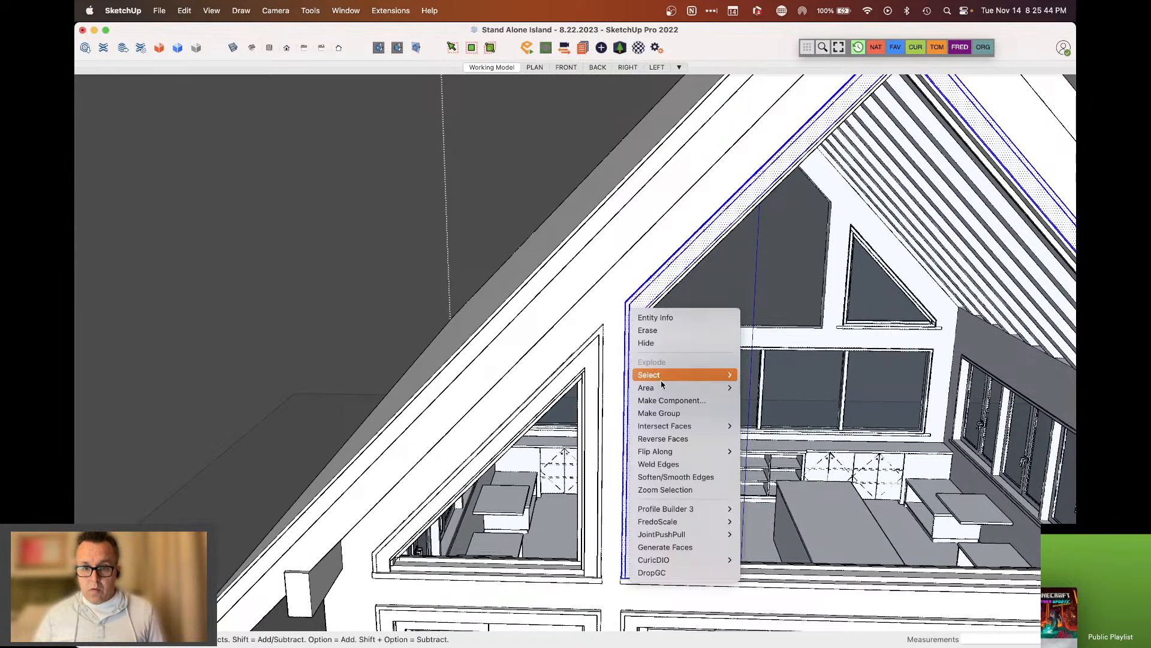
left_click(664, 414)
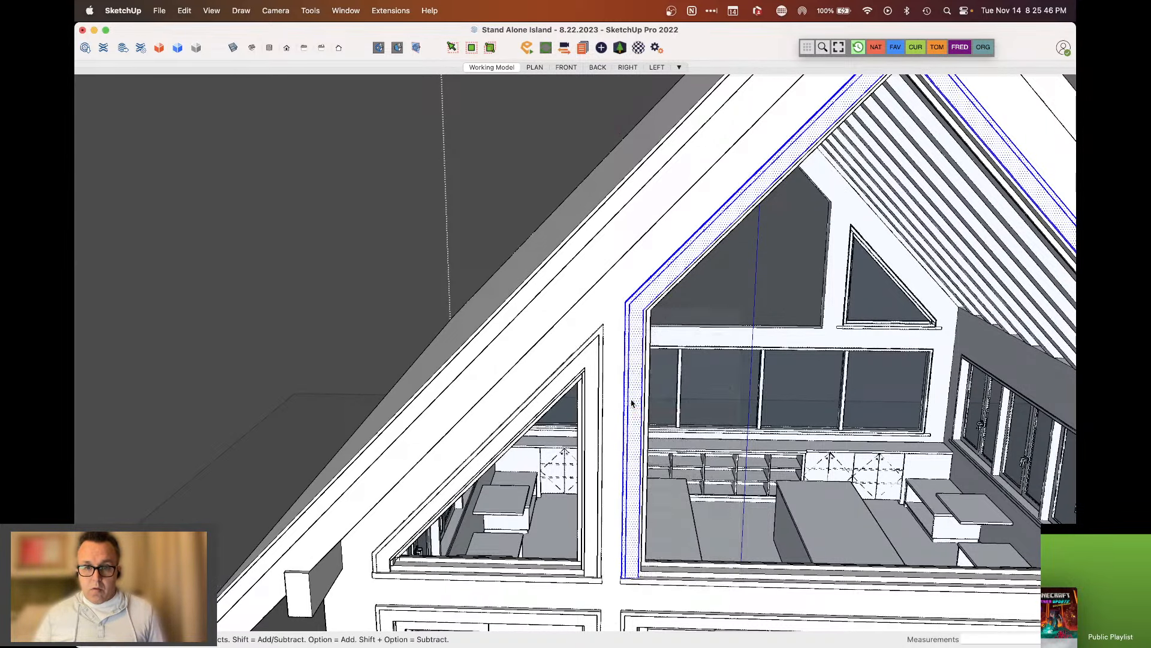
Examine how the left side window's trim is nested in its component and compare it with the central window's trim group
left_click(590, 374)
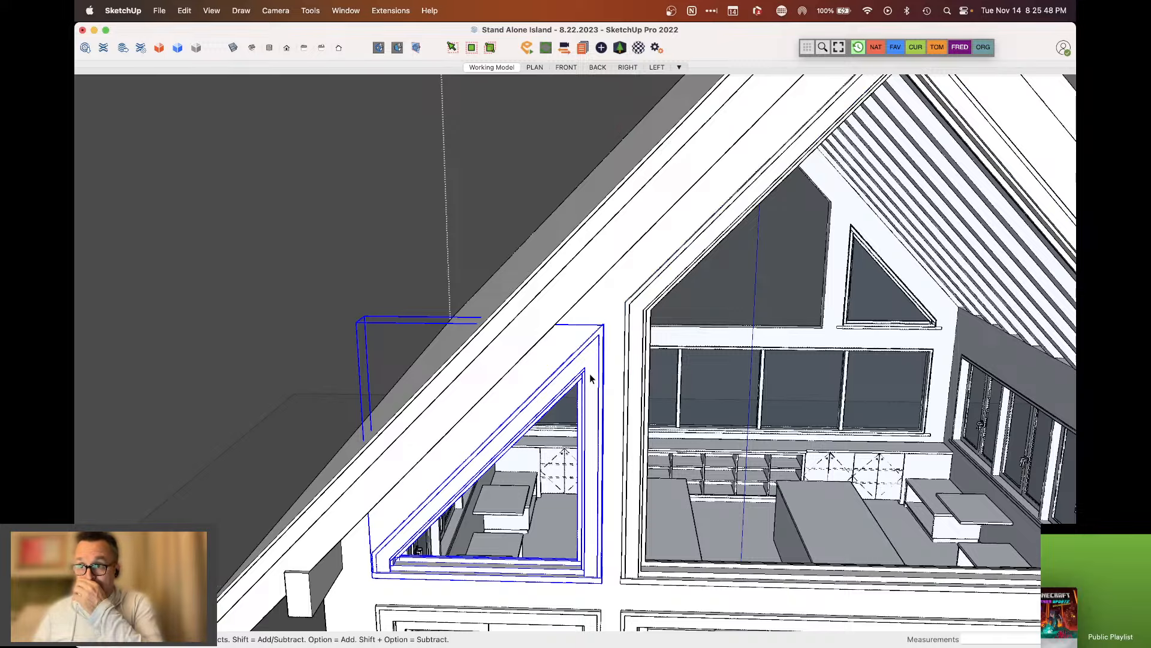
scroll(452, 328, "down", 8)
middle_click_drag(453, 328, 473, 268)
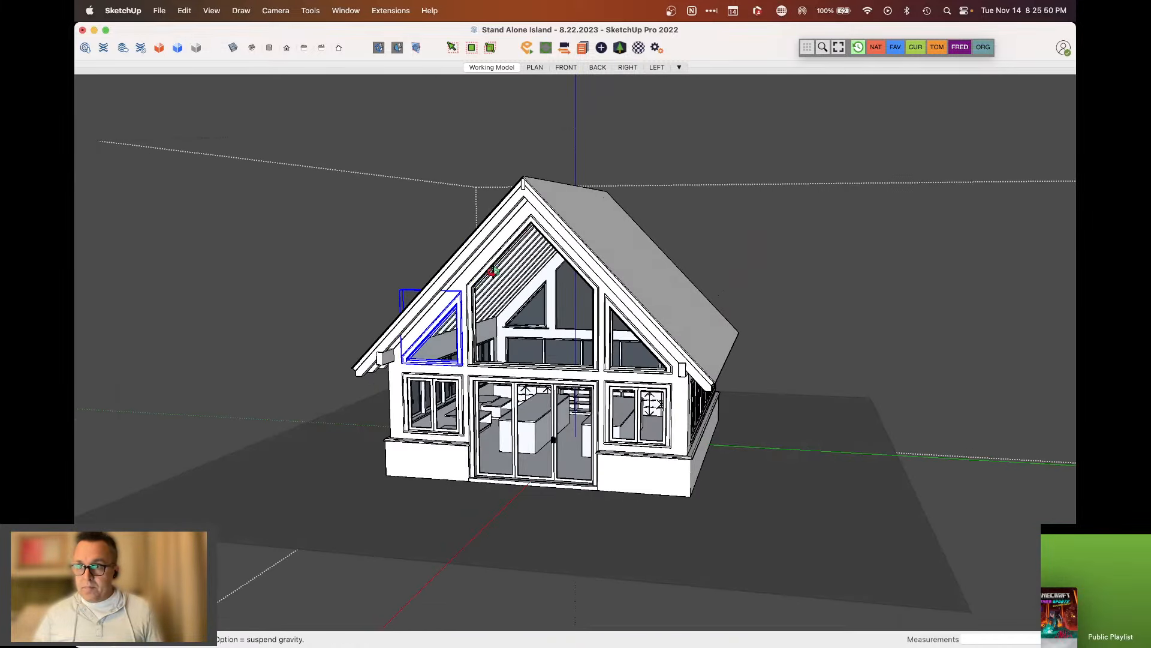
scroll(495, 271, "up", 6)
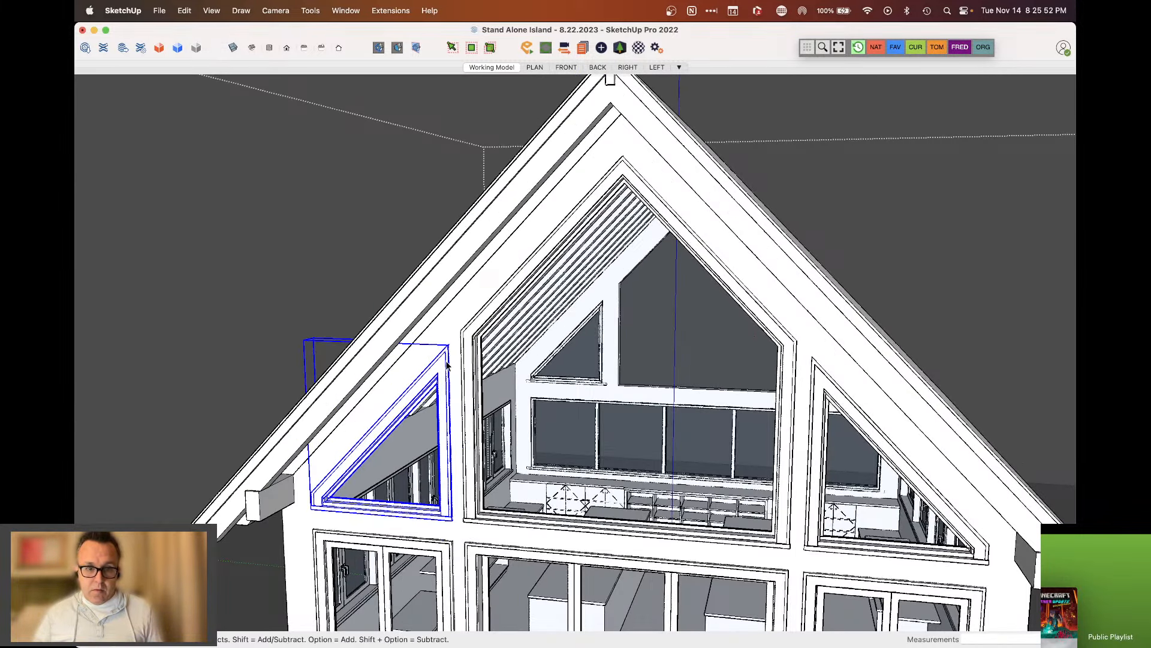
double_click(446, 364)
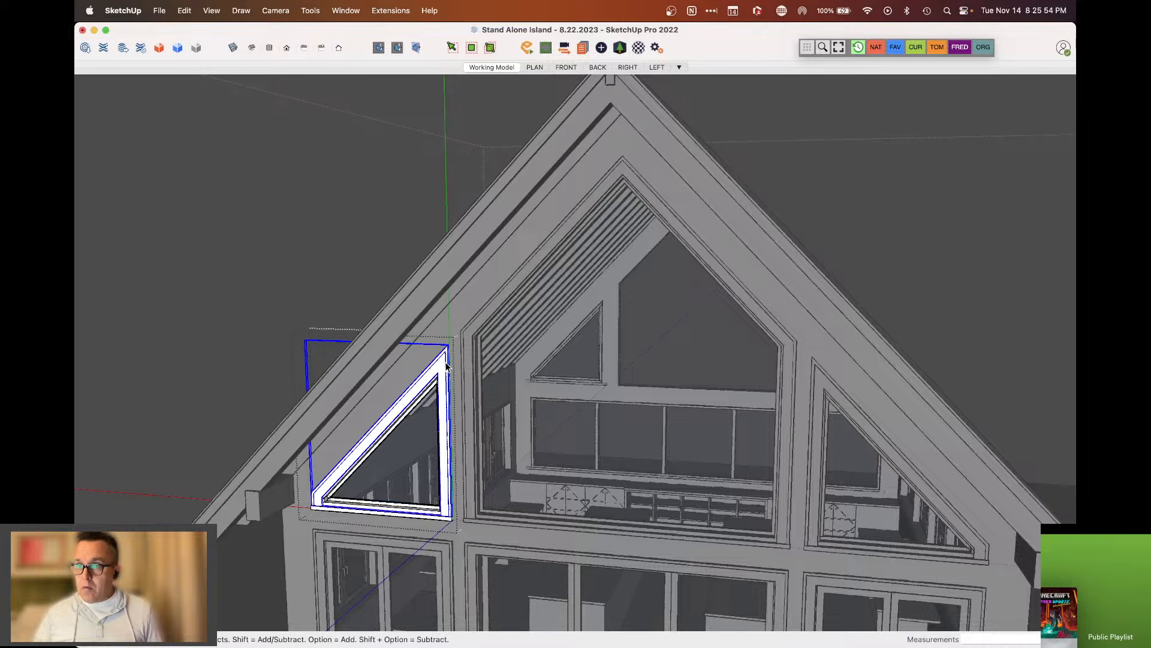
key("Escape")
left_click(472, 339)
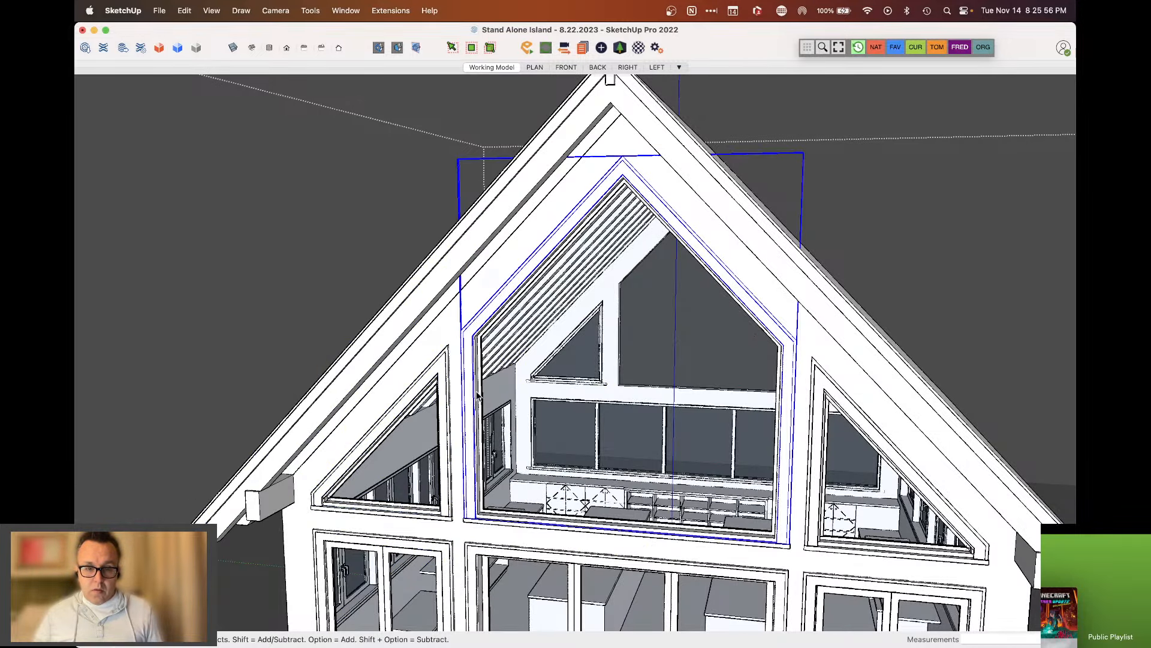
scroll(478, 396, "up", 3)
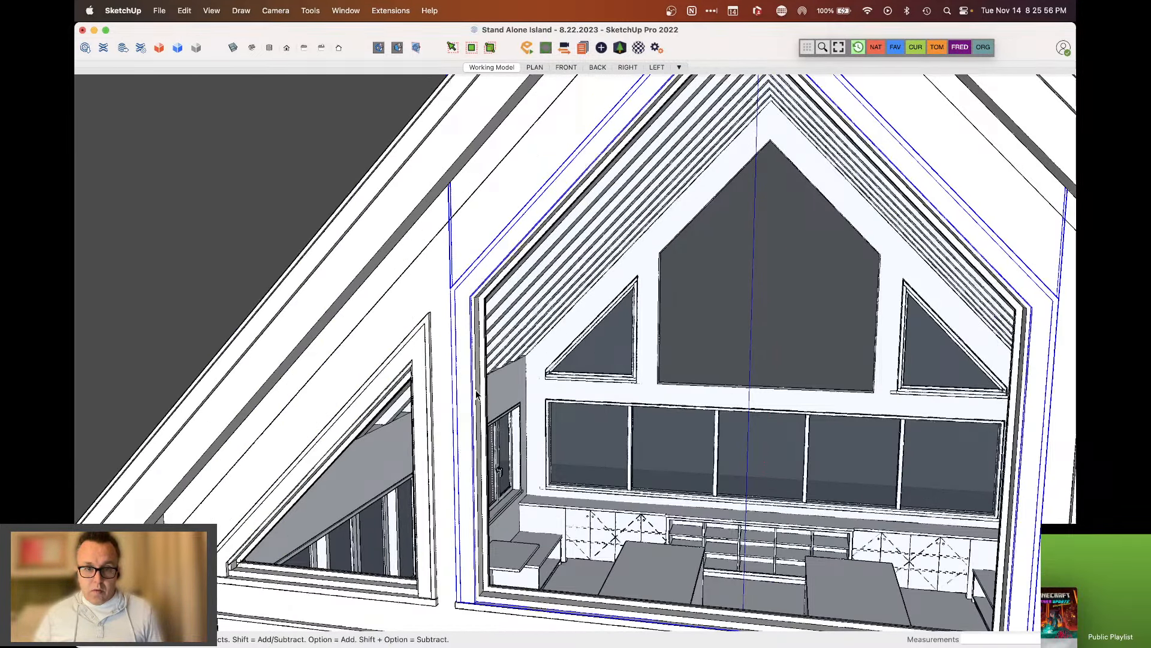
scroll(477, 392, "up", 2)
scroll(480, 357, "down", 4)
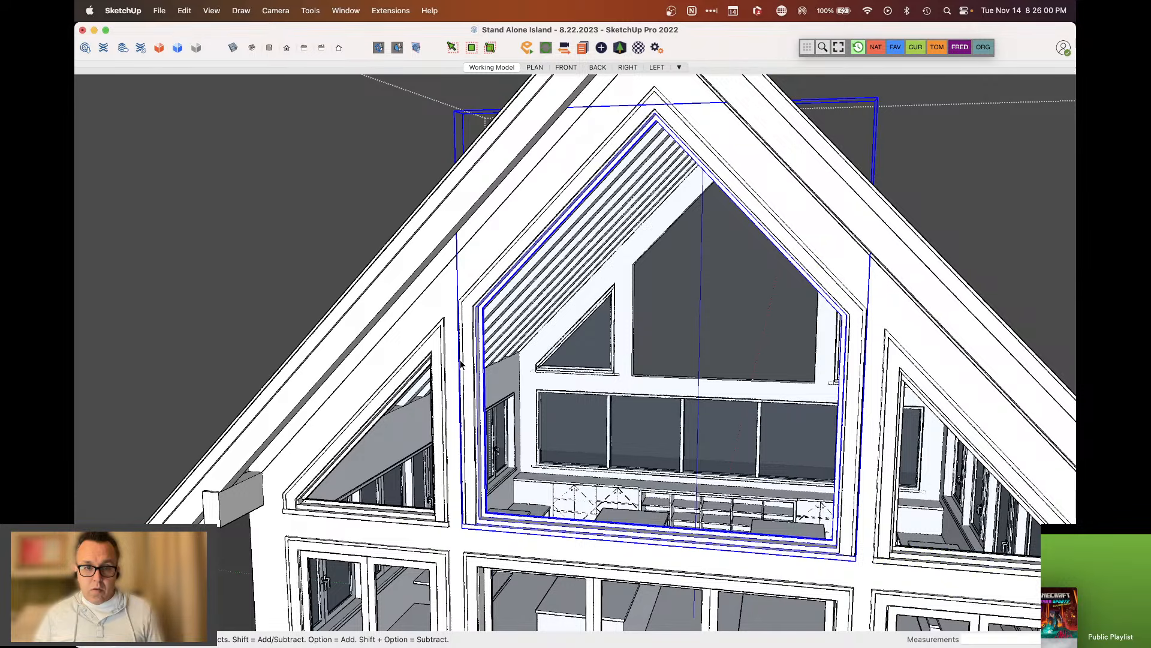
double_click(416, 377)
scroll(414, 377, "up", 3)
left_click(418, 376)
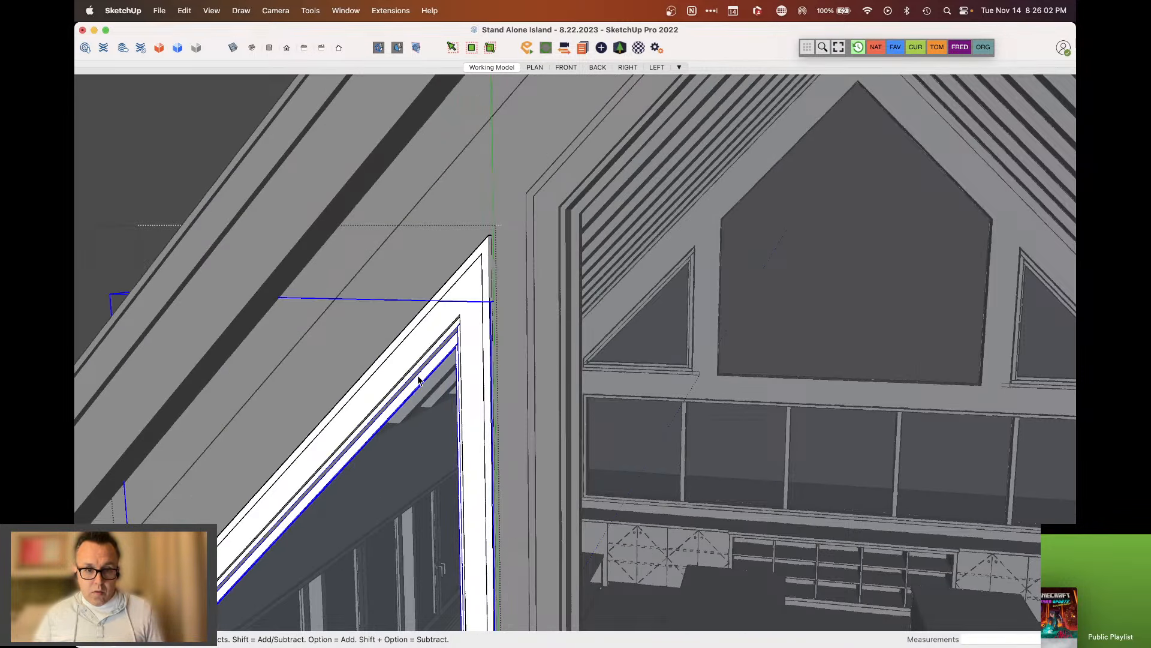
key("Escape")
Cut the central window's trim group from the model and paste it in place inside the central window's component
left_click(549, 226)
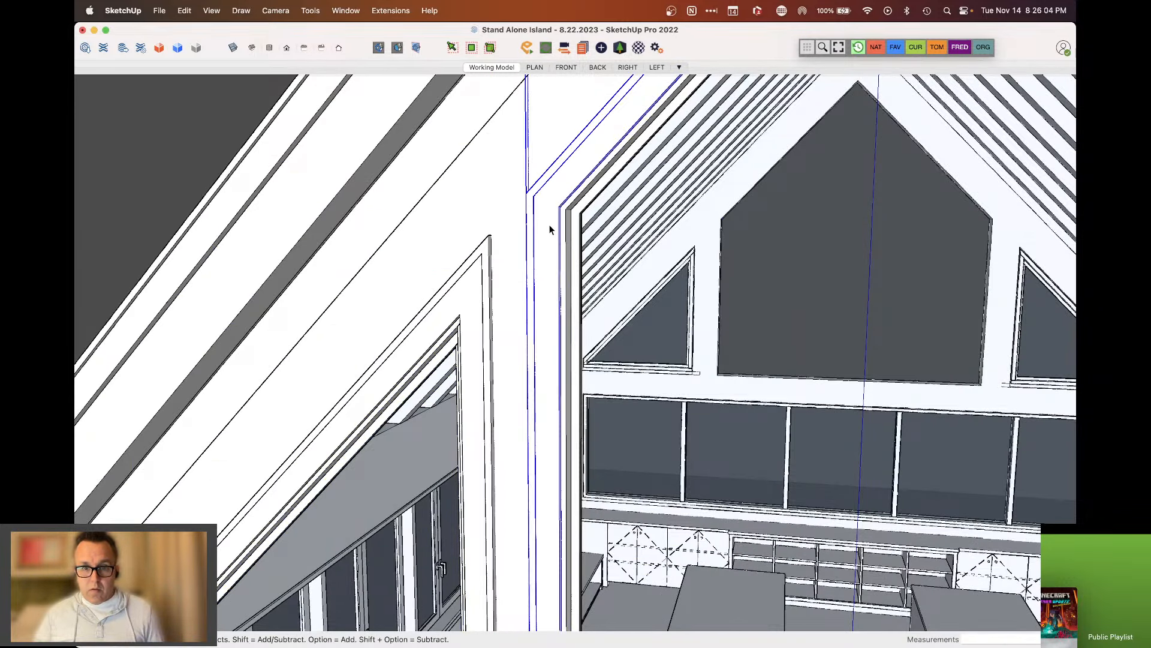
key("Delete")
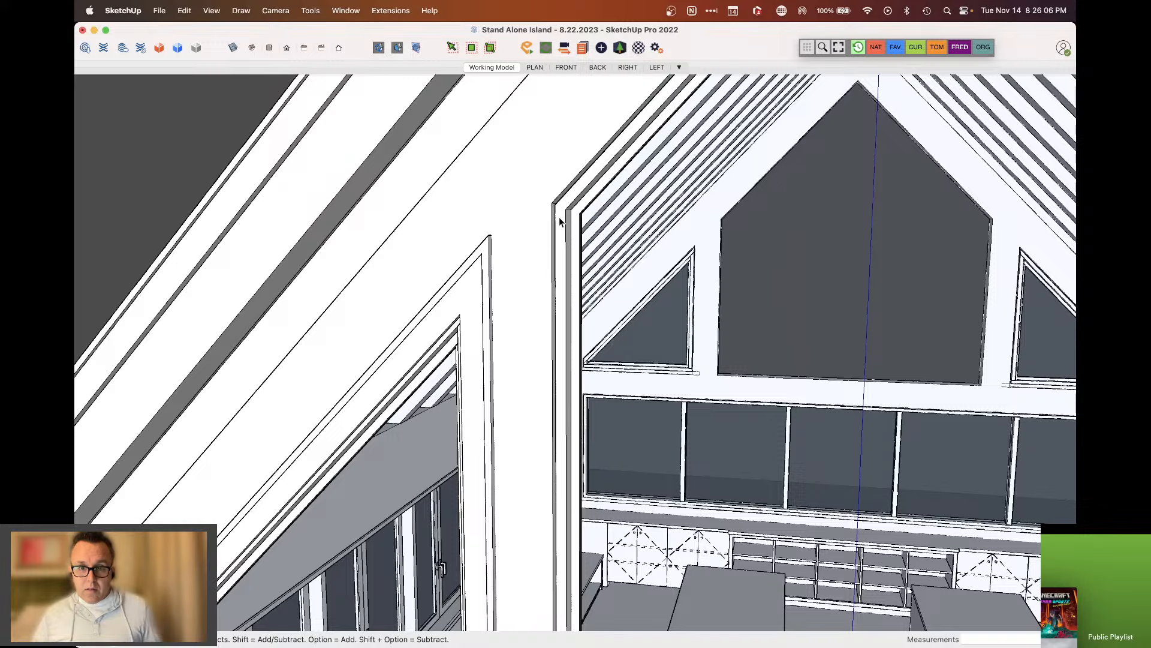
double_click(560, 222)
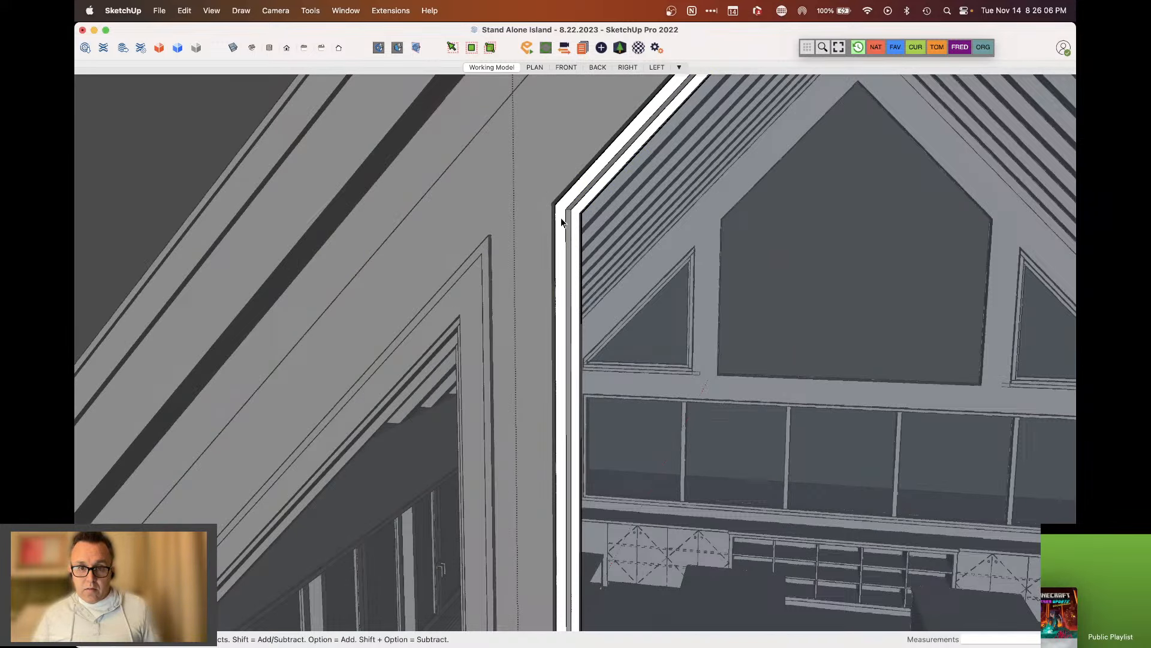
left_click(562, 222)
scroll(493, 342, "down", 10)
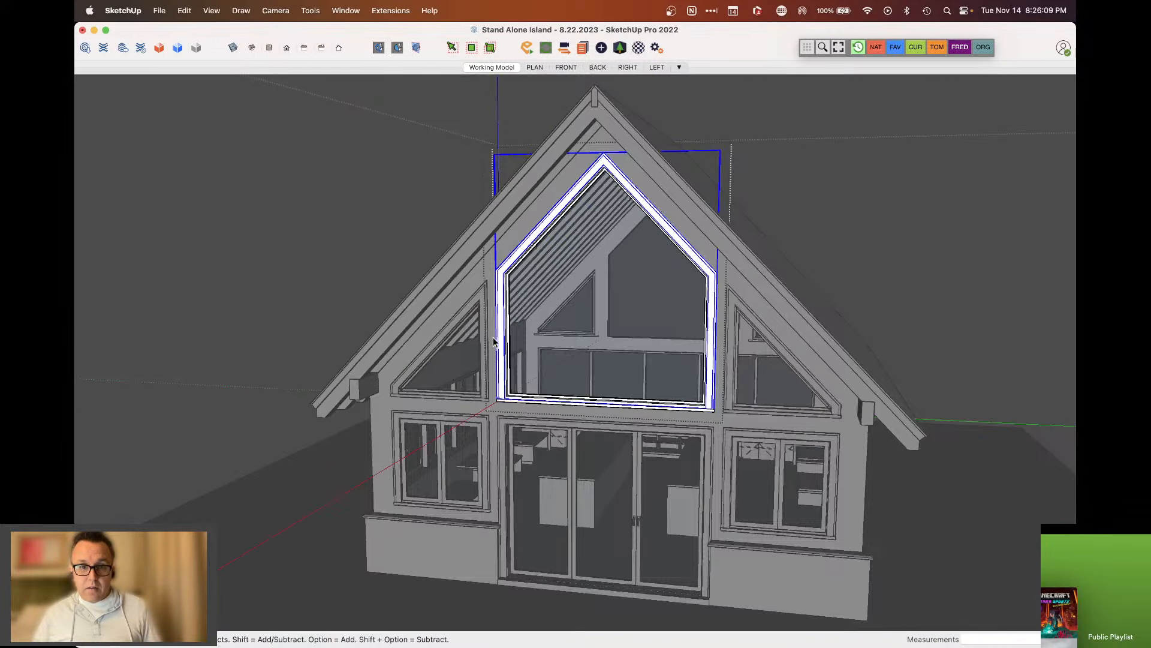
scroll(493, 338, "down", 3)
left_click(711, 171)
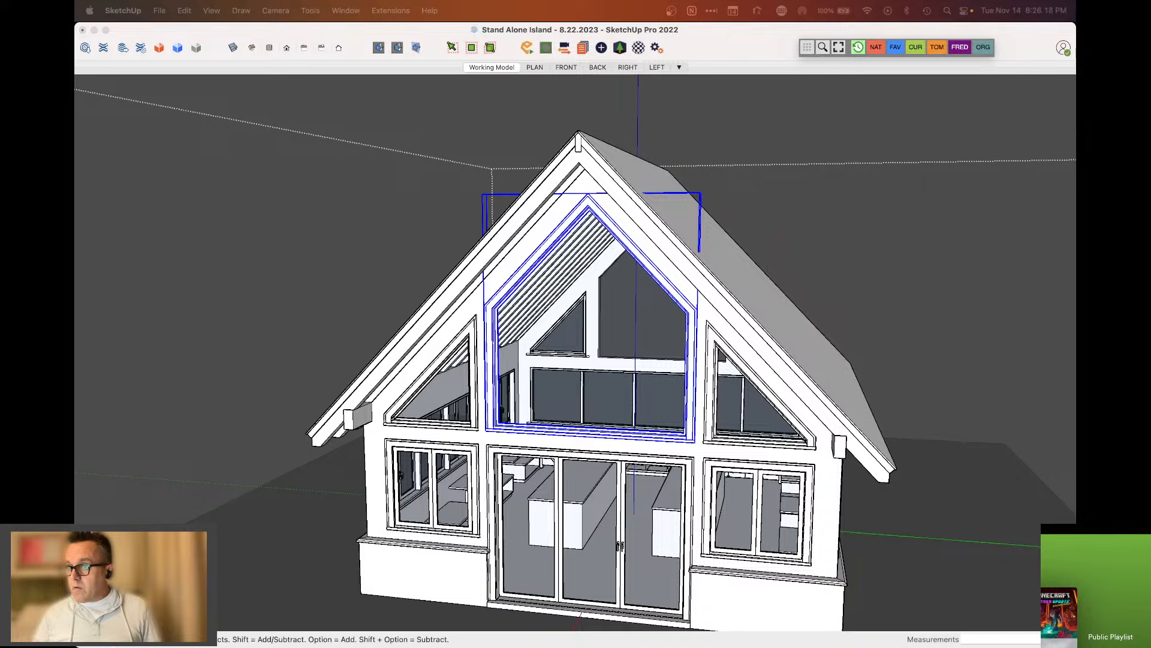
Check the right, left and central front gable windows, plus a rear side window, as individual components
left_click(746, 414)
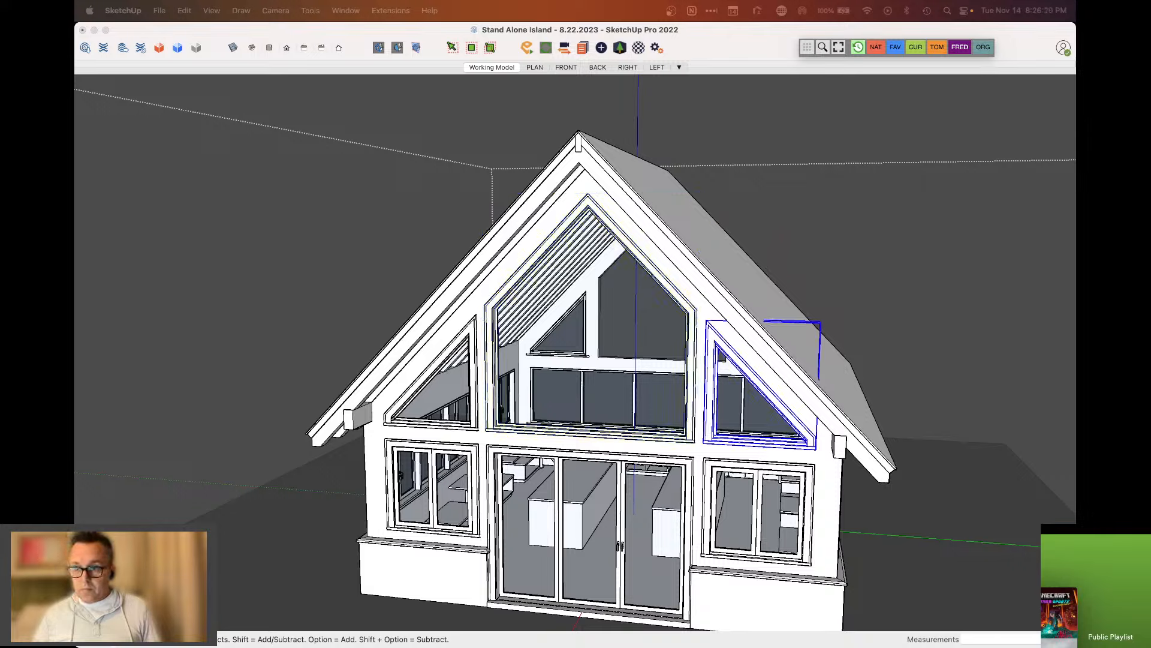
left_click(439, 401)
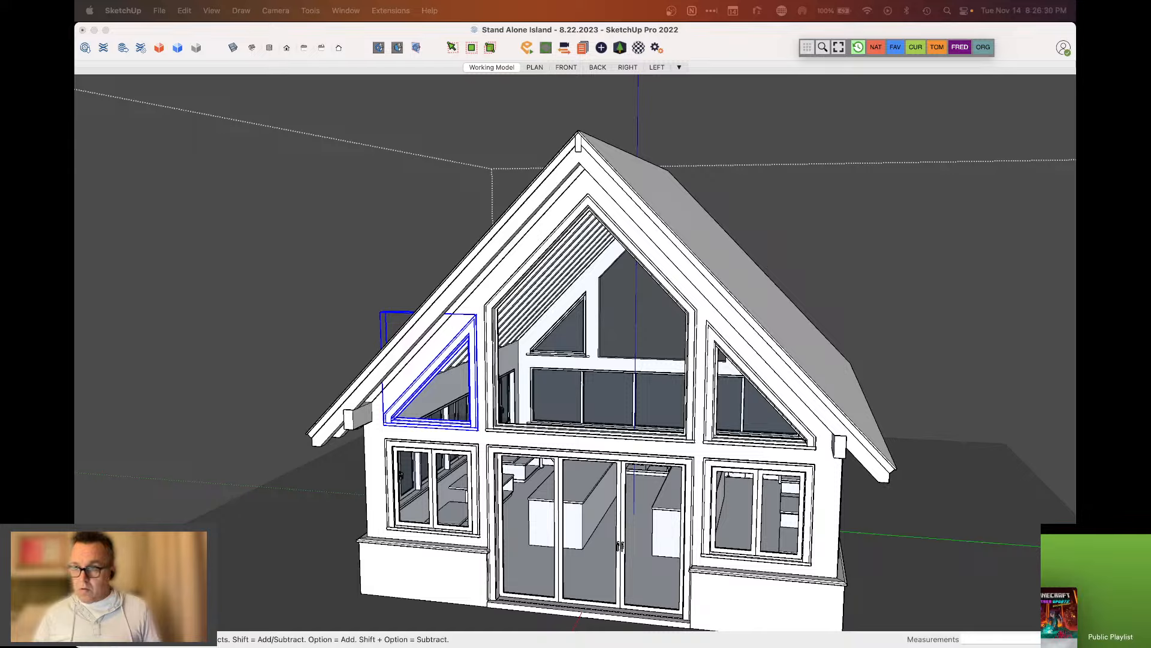
left_click(566, 335)
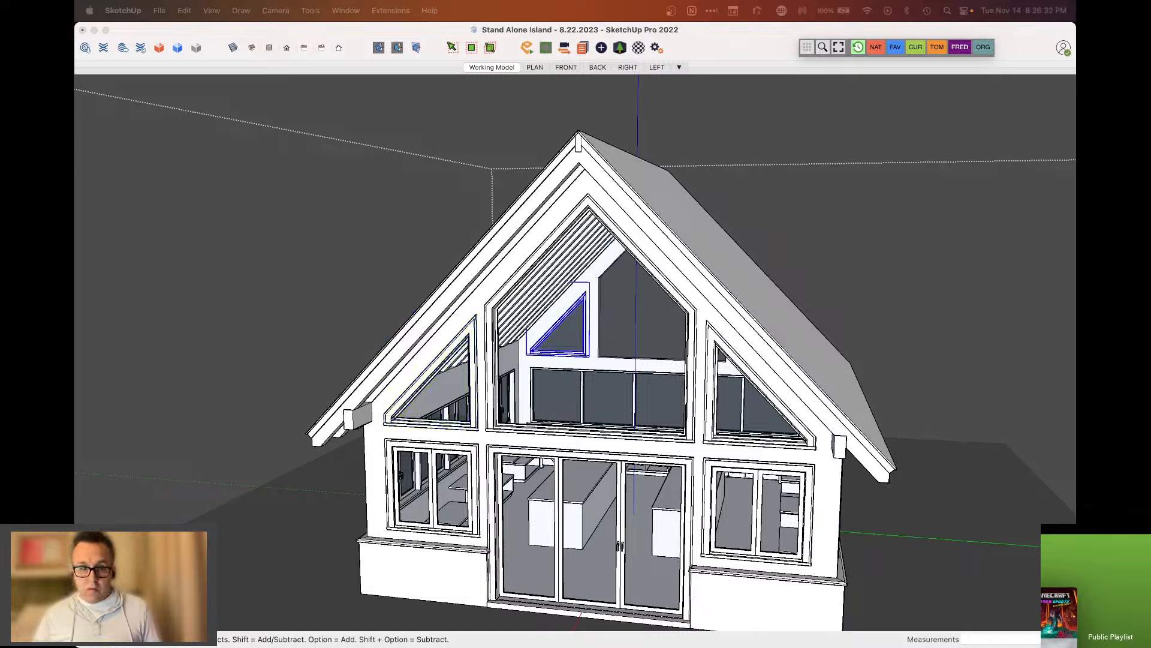
left_click(445, 390)
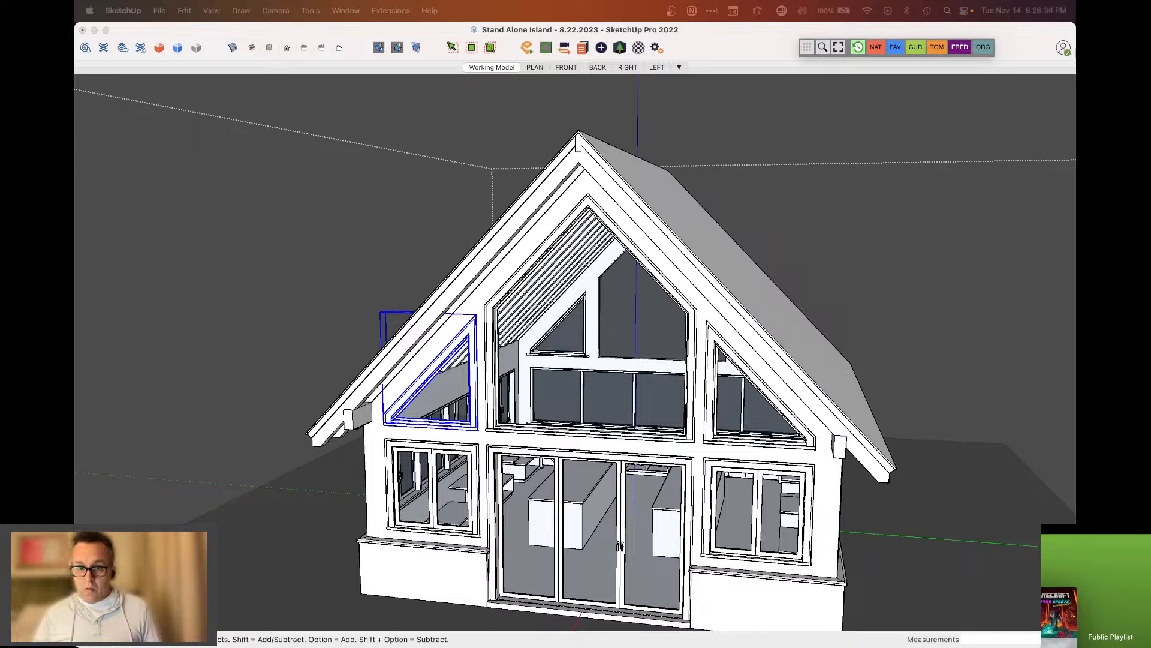
double_click(399, 401)
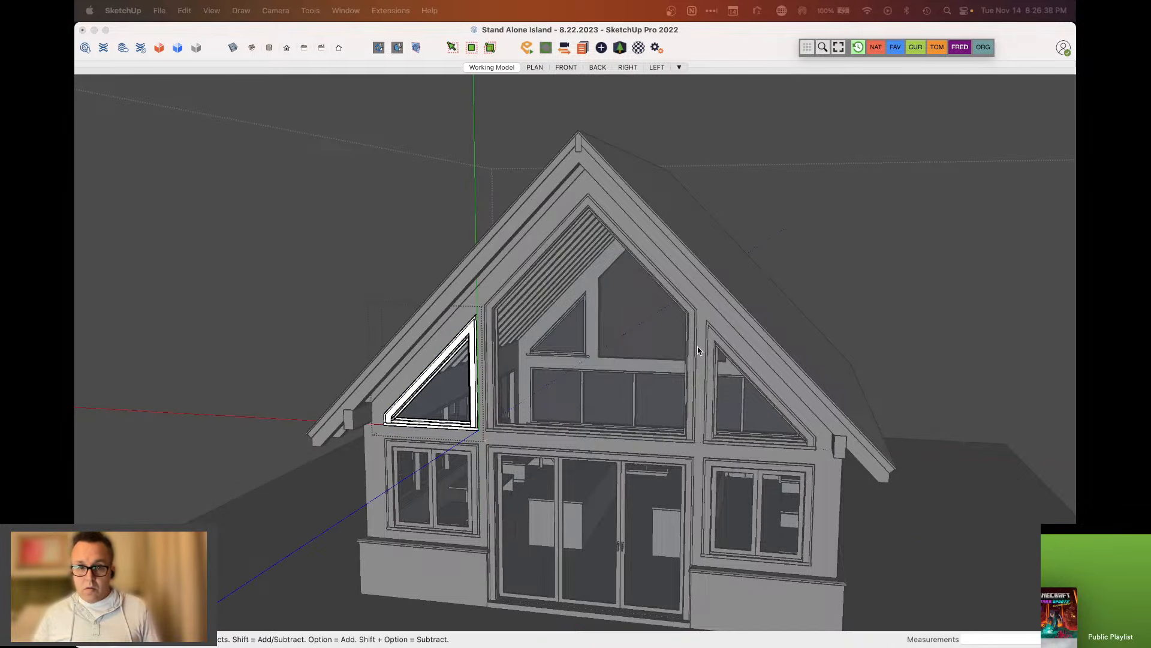
left_click(881, 235)
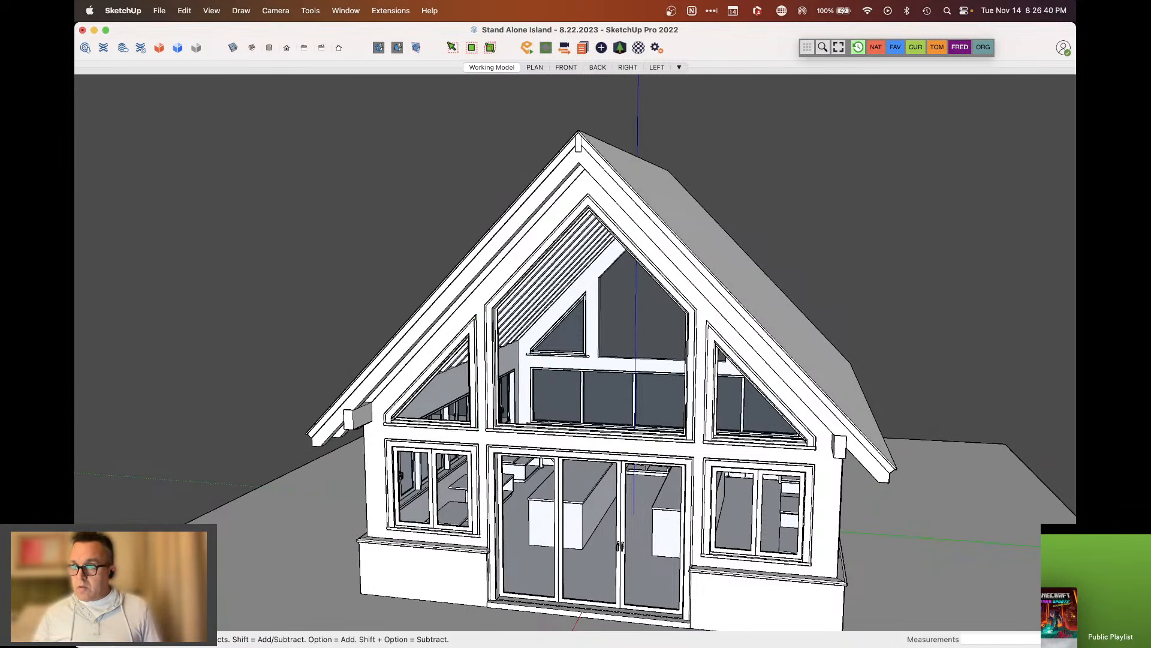
key("super+a")
left_click(452, 356)
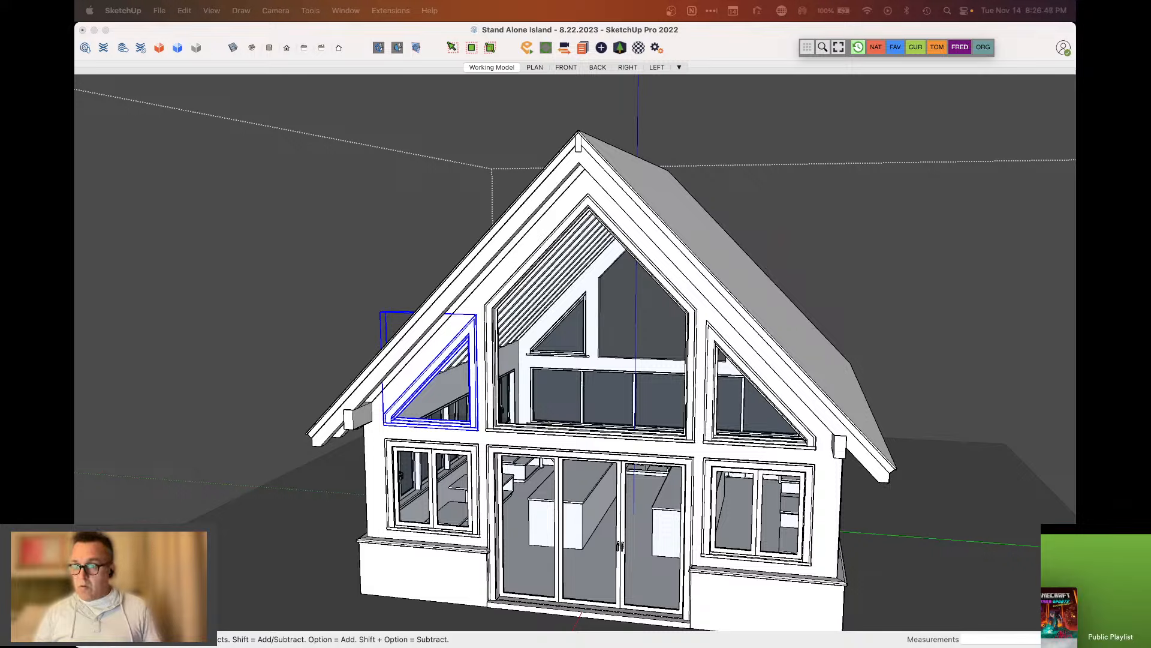
left_click(630, 343)
left_click(624, 346)
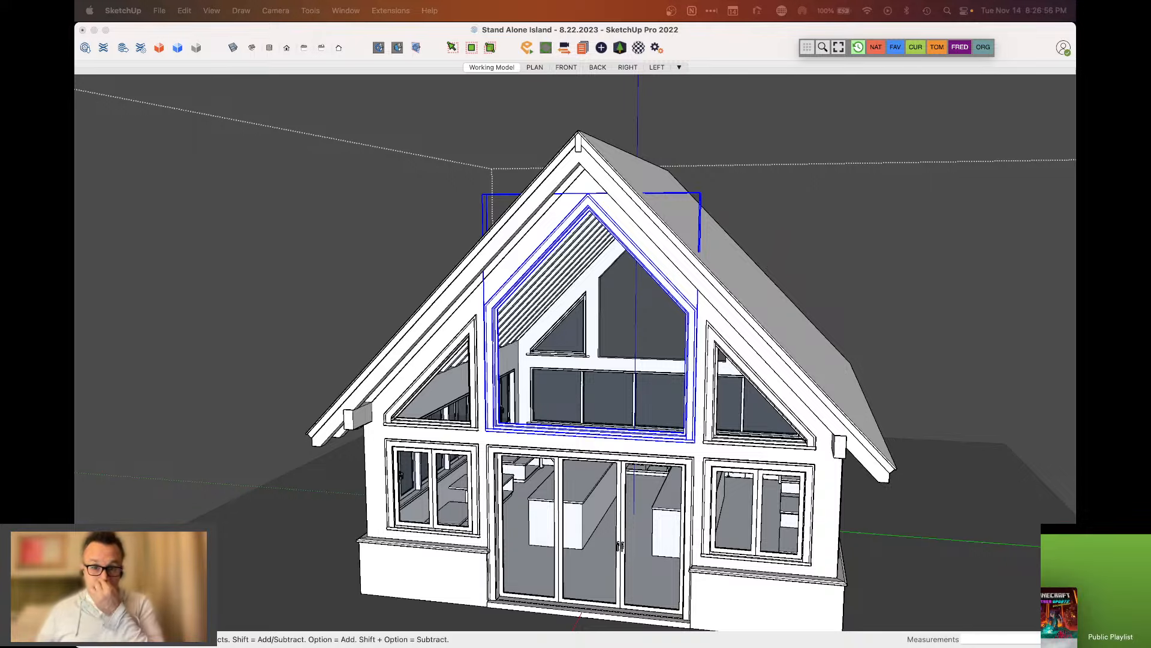
left_click(868, 207)
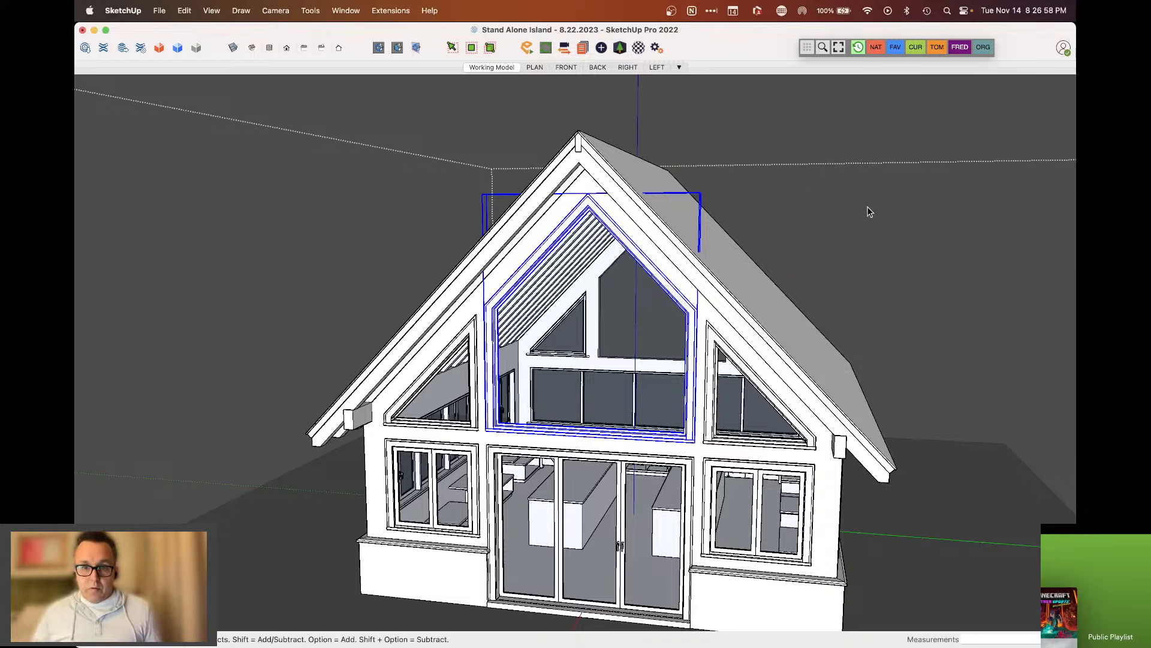
Copy the central gable window along the red axis to a spot beyond the house's rear gable
left_click(876, 214)
mouse_move(758, 233)
middle_mouse_down()
mouse_move(854, 214)
mouse_move(784, 172)
mouse_move(750, 175)
mouse_move(422, 400)
mouse_move(521, 402)
mouse_move(523, 368)
middle_mouse_up()
scroll(825, 449, "up", 4)
middle_click_drag(826, 449, 586, 377)
scroll(641, 354, "down", 4)
scroll(586, 377, "up", 5)
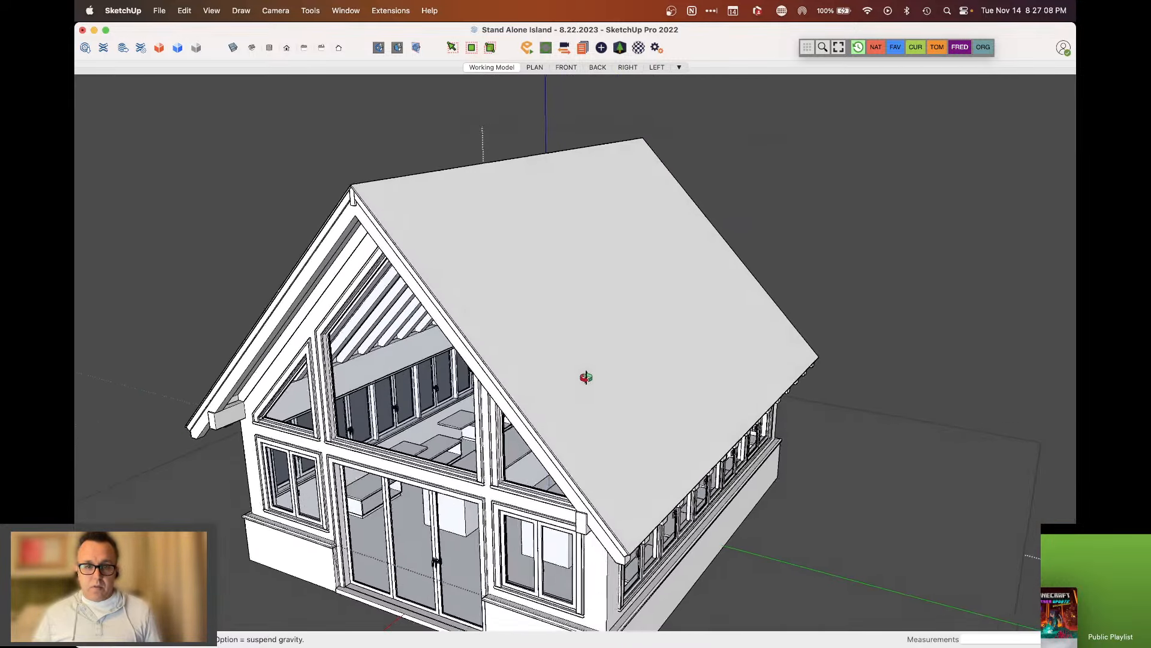
scroll(586, 377, "down", 3)
left_click(470, 405)
scroll(471, 406, "down", 3)
key("m")
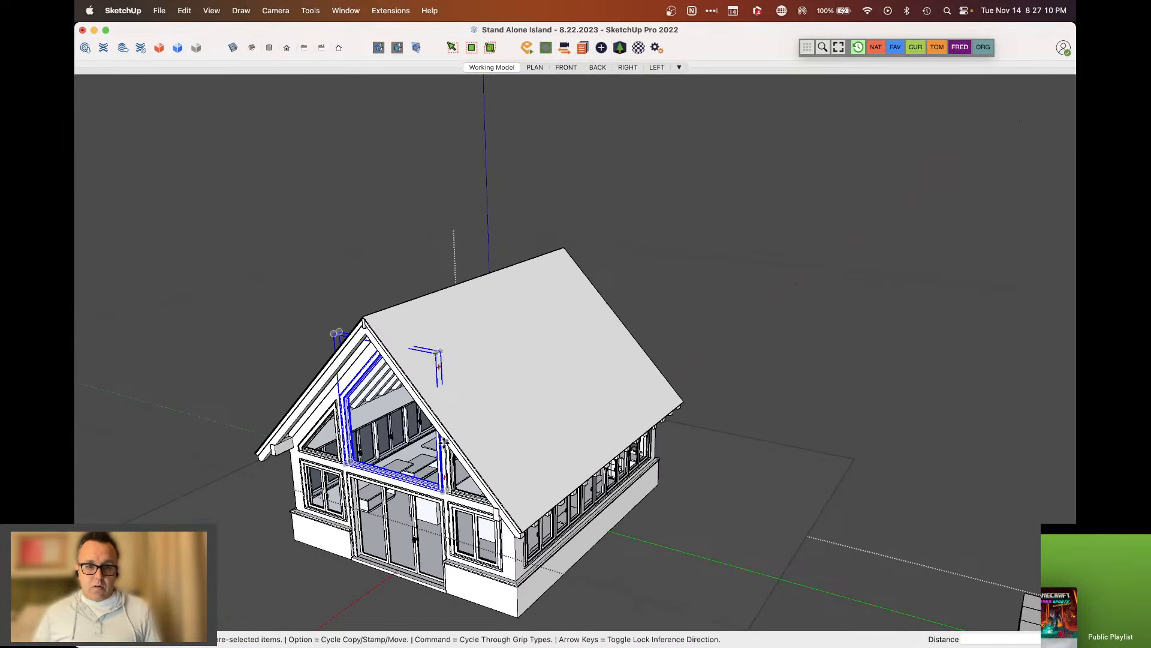
left_click(451, 433)
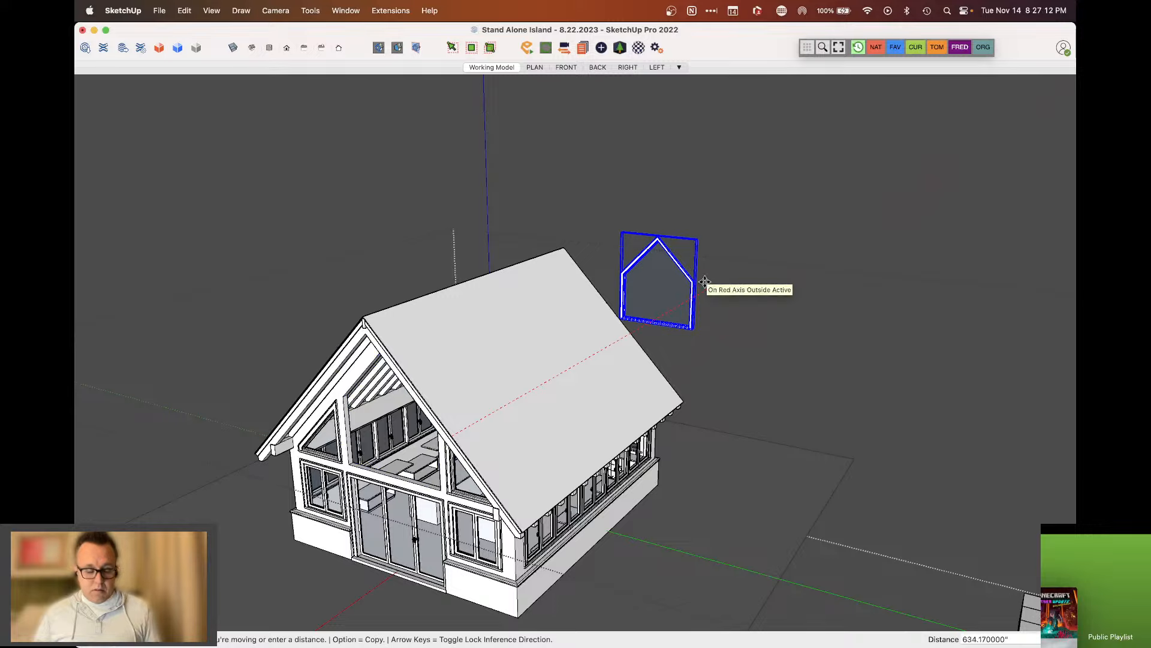
key("alt")
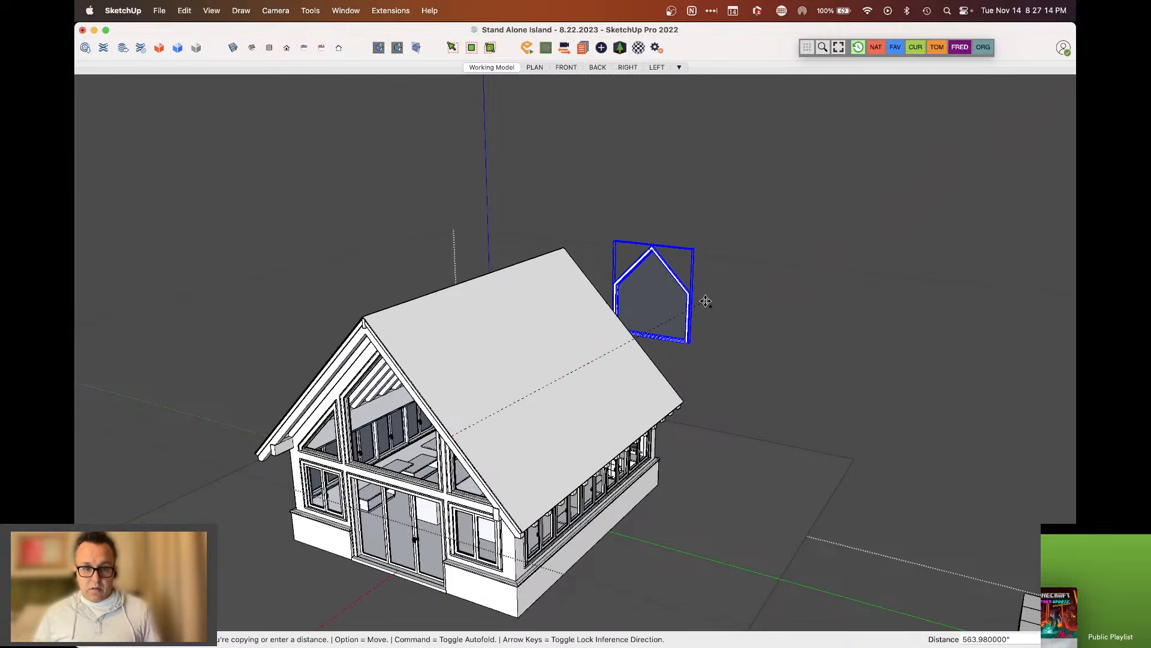
left_click(675, 309)
scroll(642, 263, "up", 5)
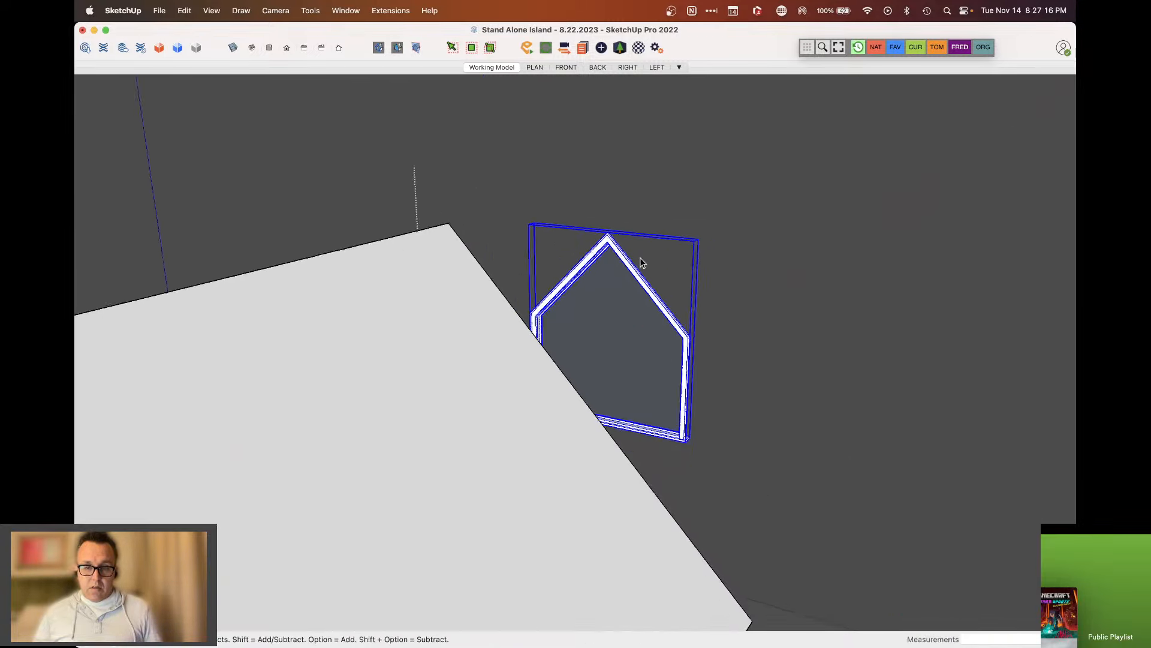
Rotate the copied window half a turn about its vertical axis so its exterior trim faces away from the house
middle_click_drag(683, 262, 527, 359)
scroll(527, 348, "up", 3)
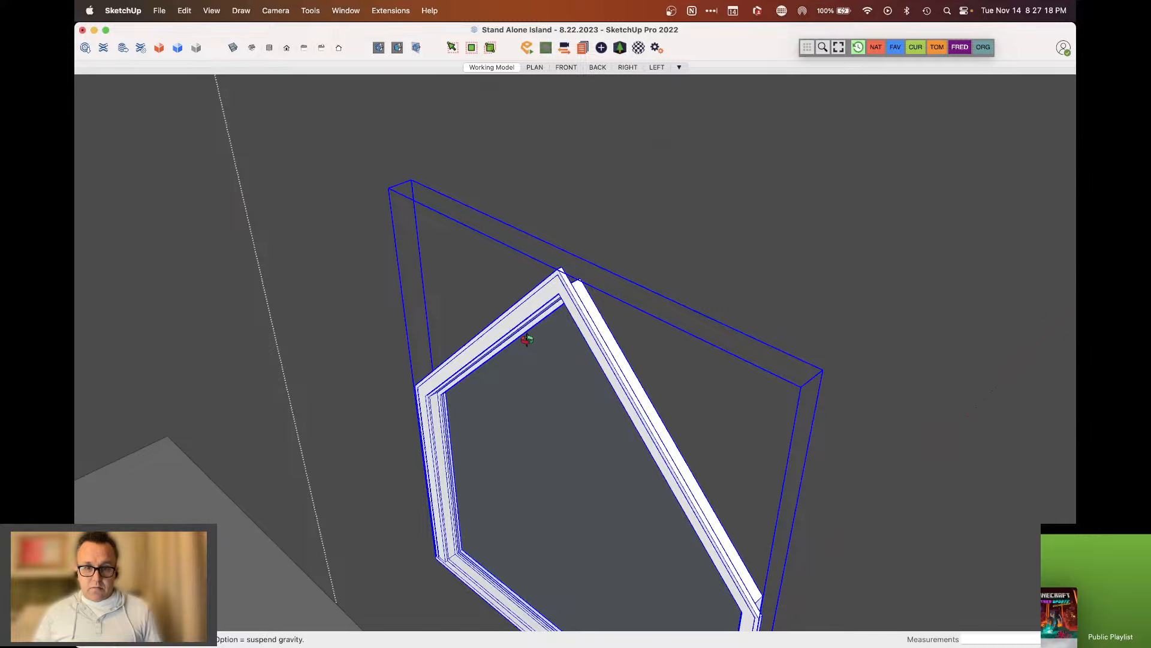
left_click(430, 197)
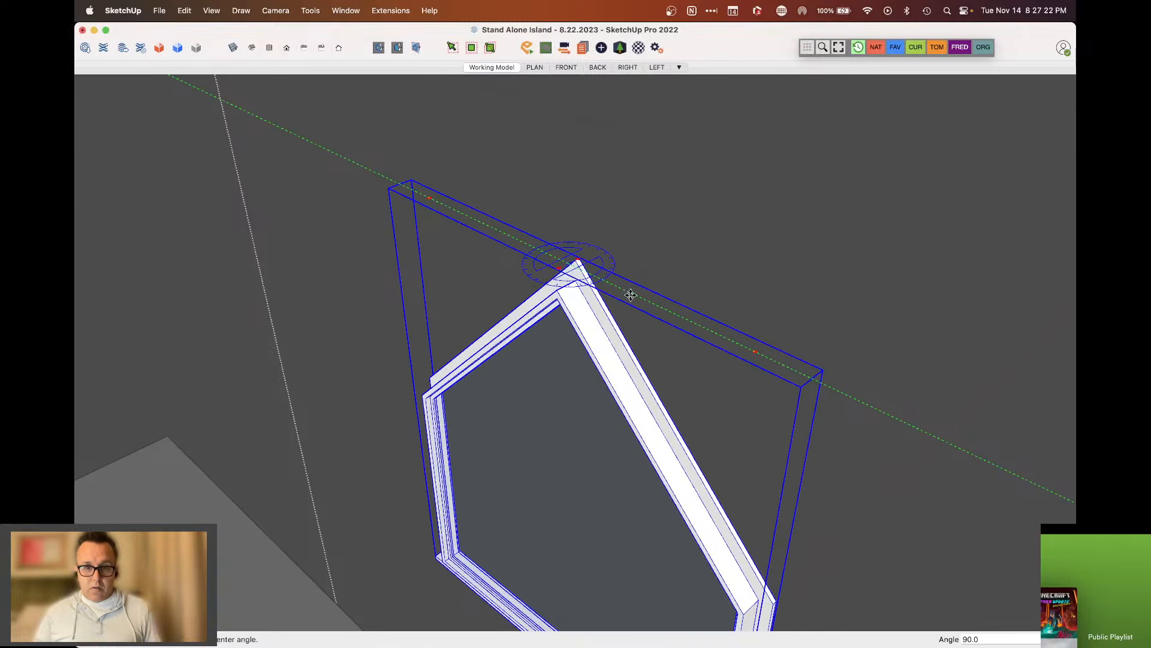
key("space")
Move the rotated window copy by a point on its side edge into the rear gable's central opening
scroll(542, 208, "down", 4)
middle_click_drag(660, 267, 527, 381)
scroll(252, 260, "down", 3)
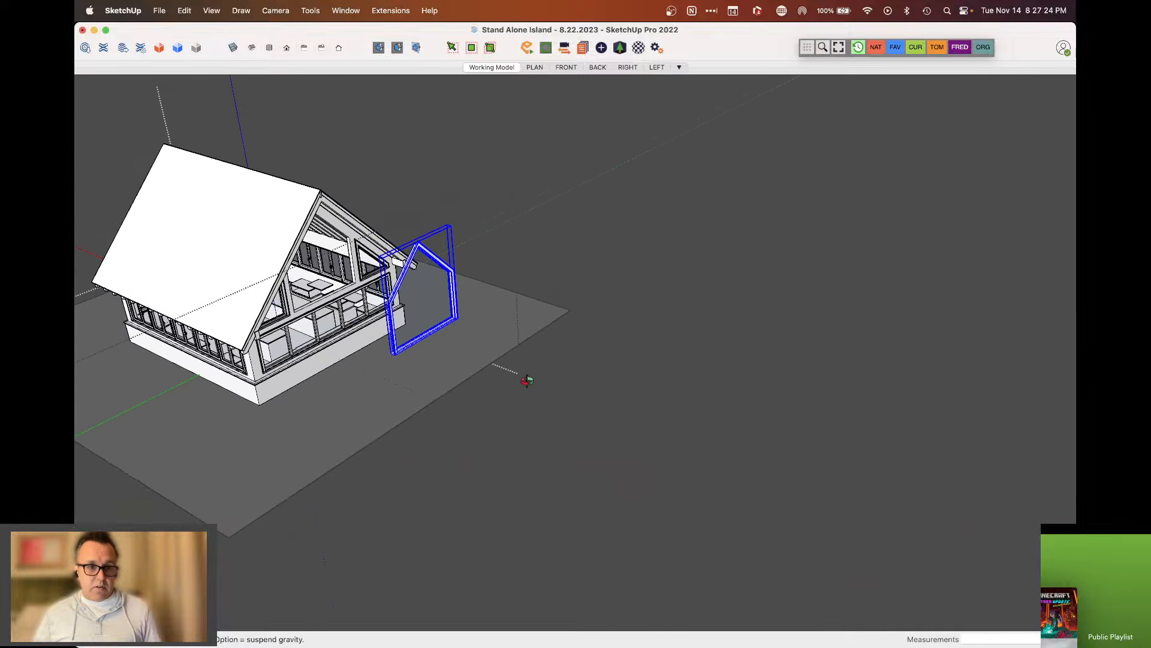
scroll(251, 291, "up", 4)
middle_click_drag(251, 291, 368, 275)
scroll(290, 229, "up", 3)
scroll(288, 258, "up", 3)
scroll(365, 337, "down", 2)
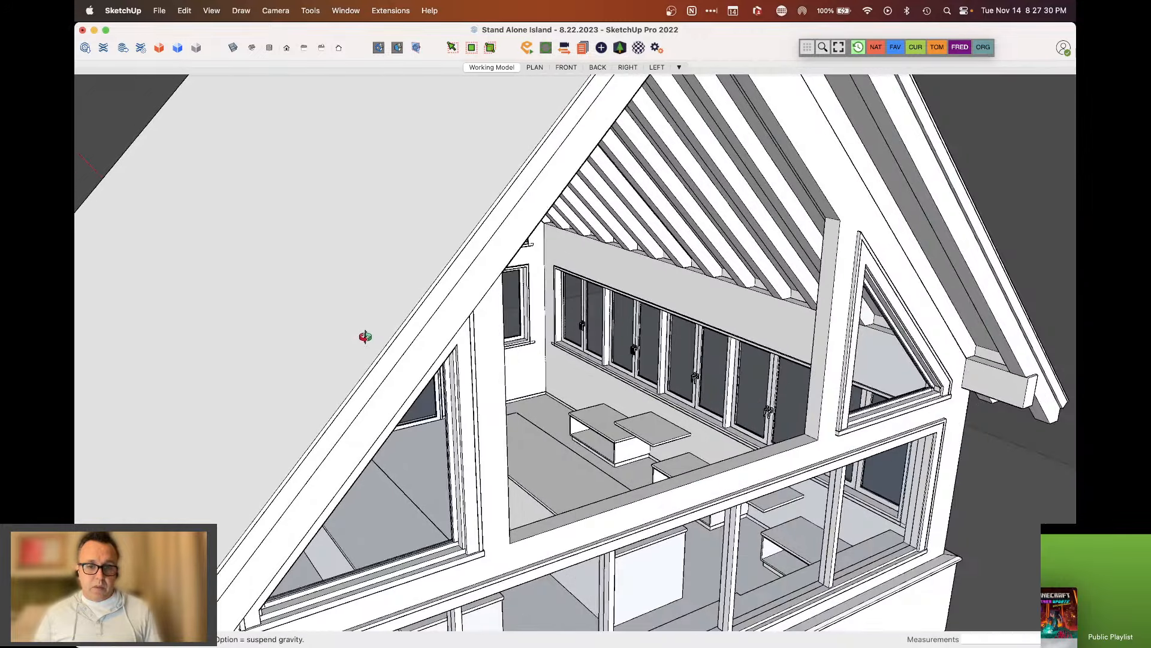
scroll(414, 371, "down", 3)
scroll(462, 468, "down", 2)
scroll(509, 545, "up", 3)
scroll(624, 418, "up", 3)
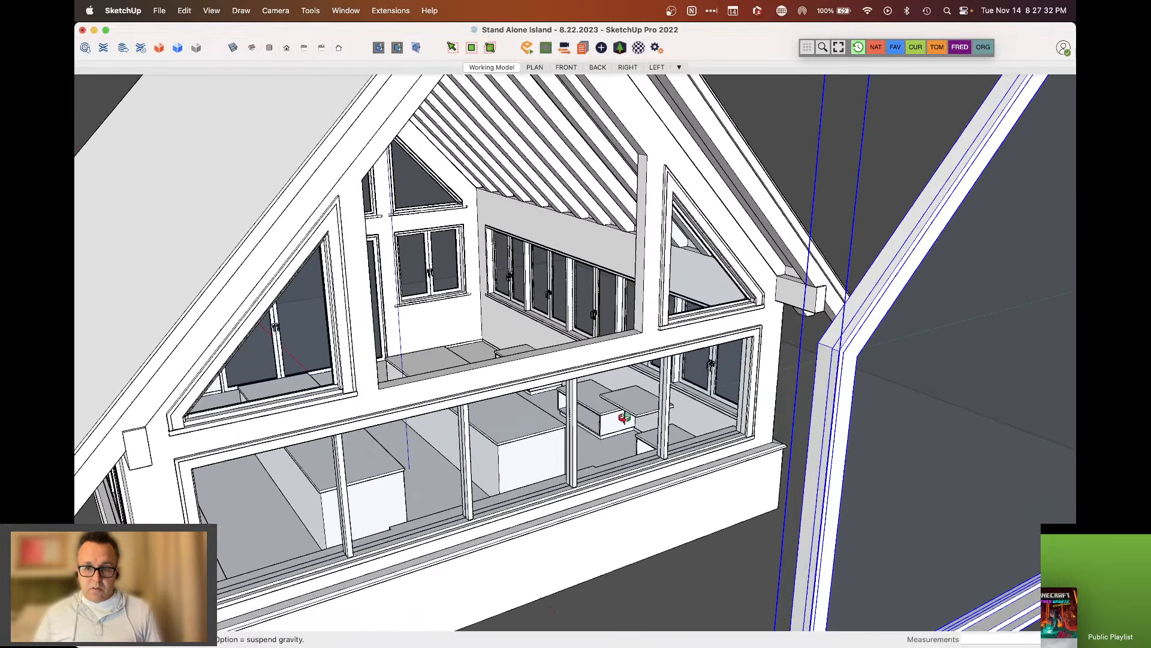
key("m")
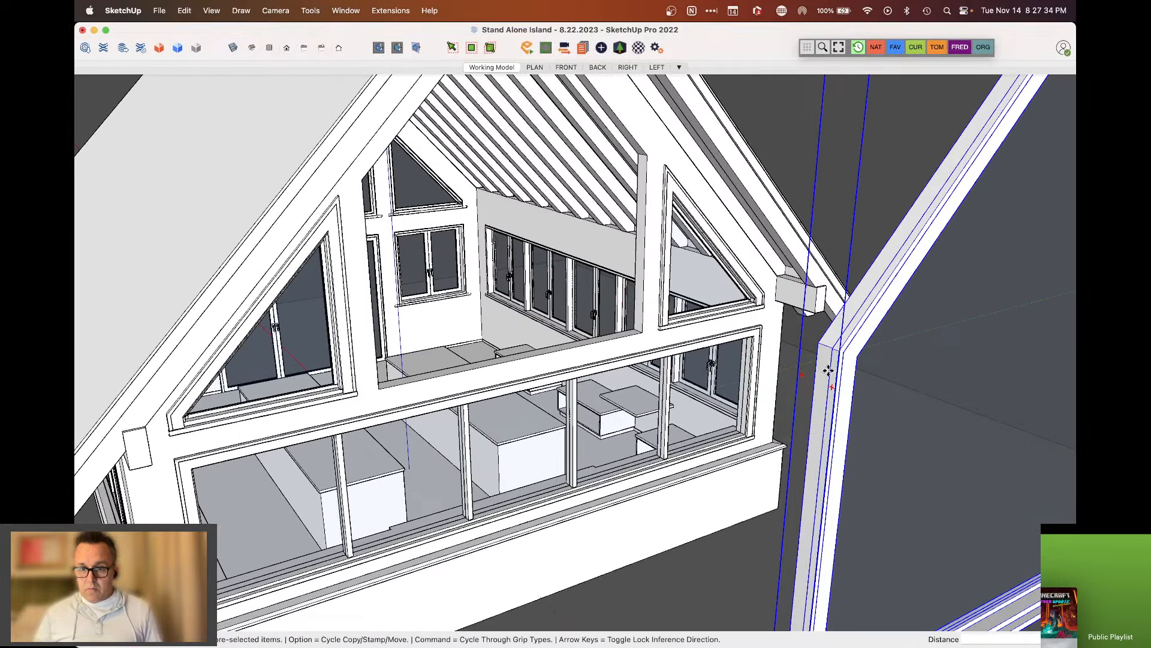
left_click(828, 370)
scroll(828, 370, "down", 2)
scroll(347, 168, "up", 3)
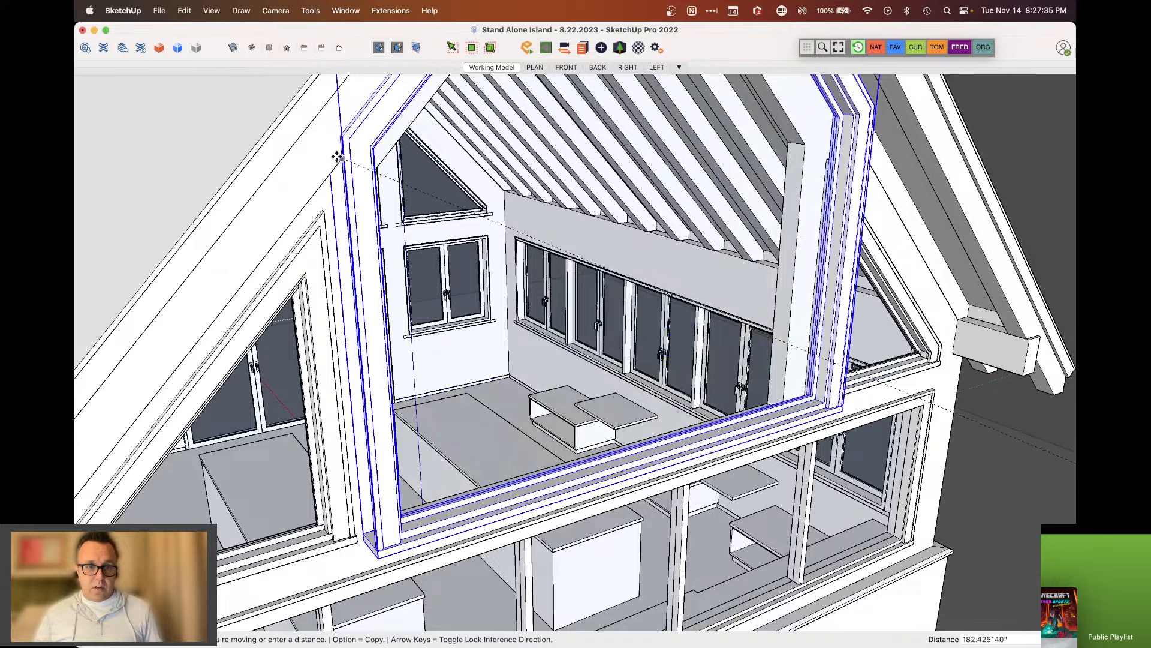
scroll(354, 177, "up", 2)
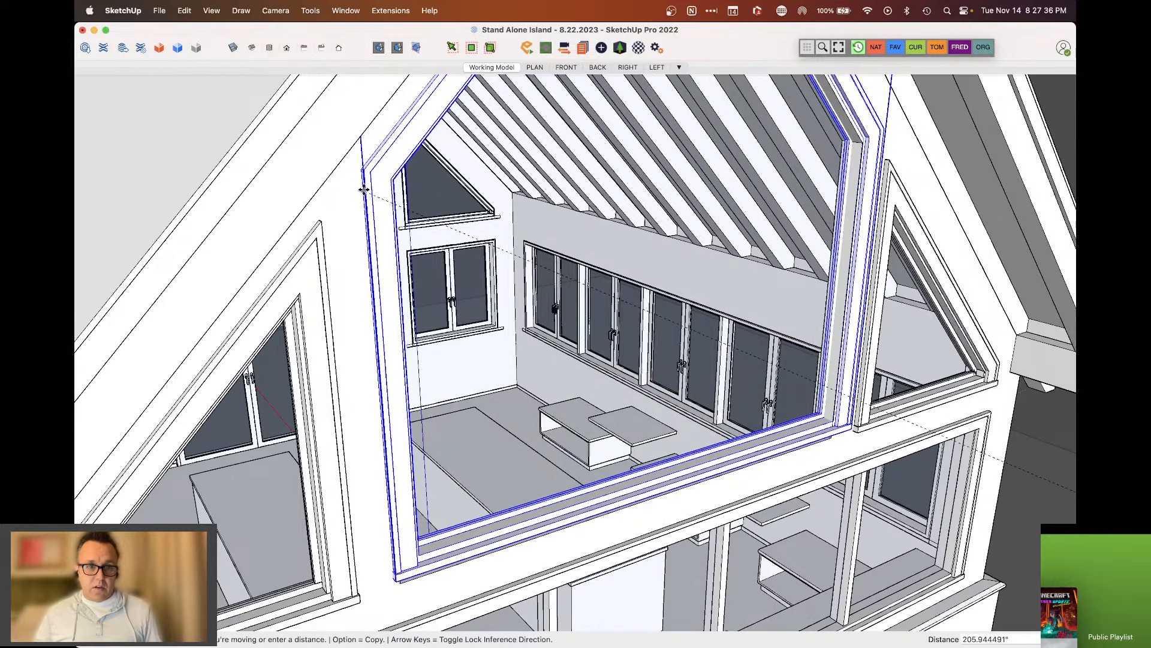
left_click(364, 189)
key("space")
scroll(324, 247, "down", 3)
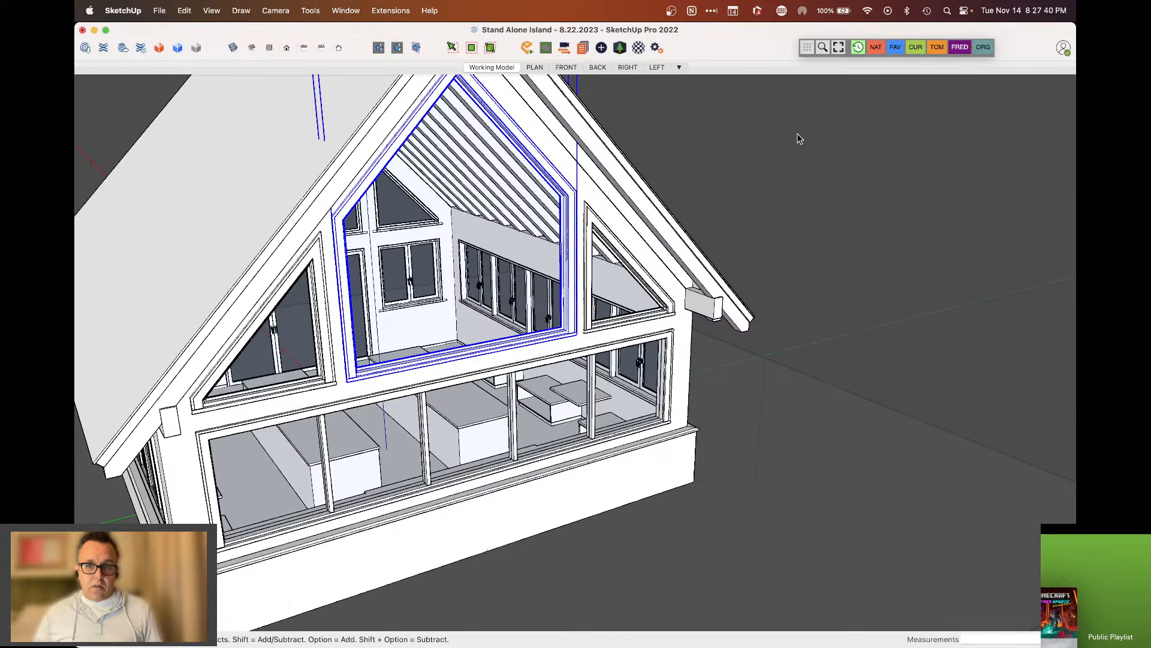
Examine the fit of the placed window and its trim in the rear gable from several angles
middle_click_drag(791, 136, 275, 160)
scroll(268, 152, "up", 5)
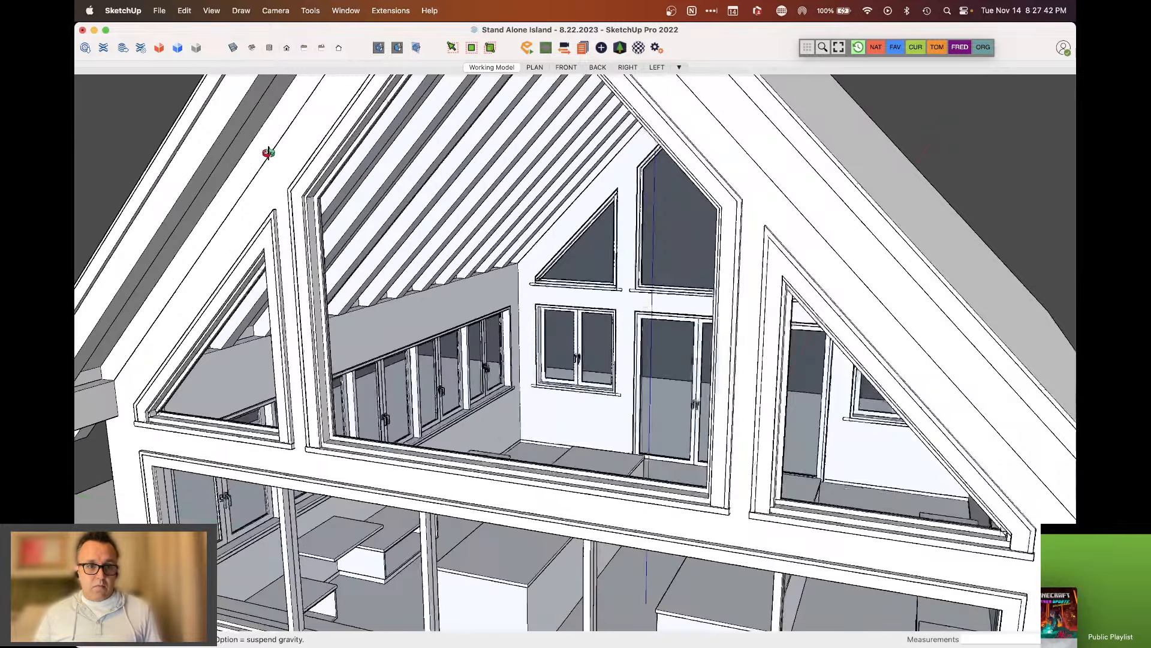
scroll(264, 168, "up", 1)
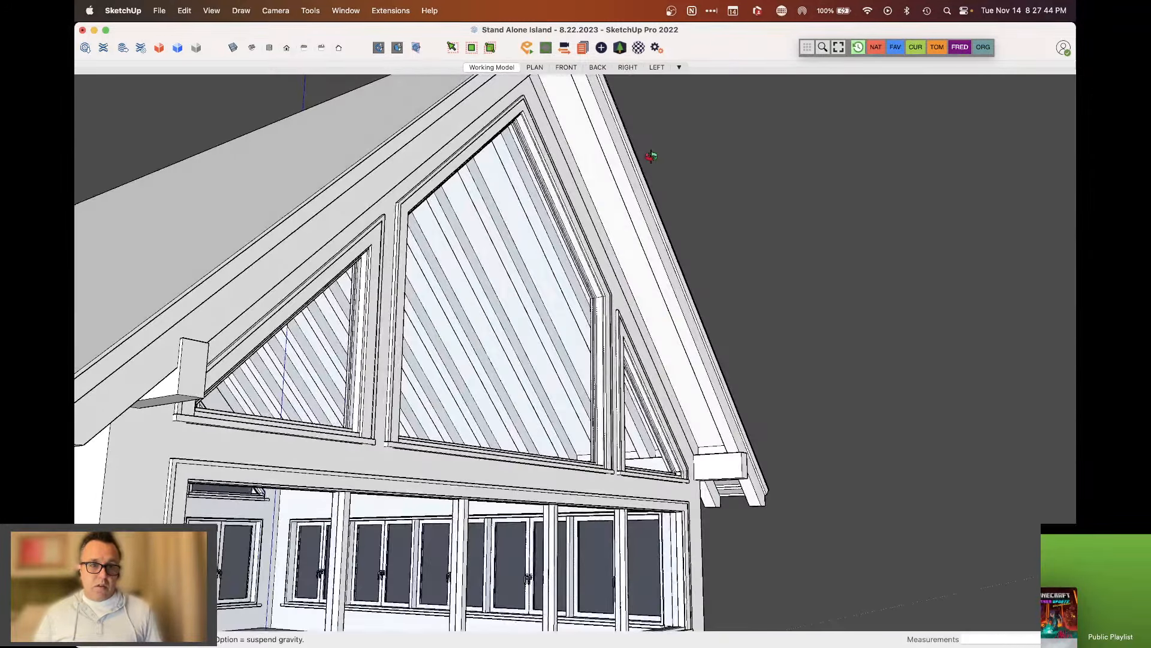
middle_click_drag(654, 154, 160, 319)
scroll(212, 337, "down", 3)
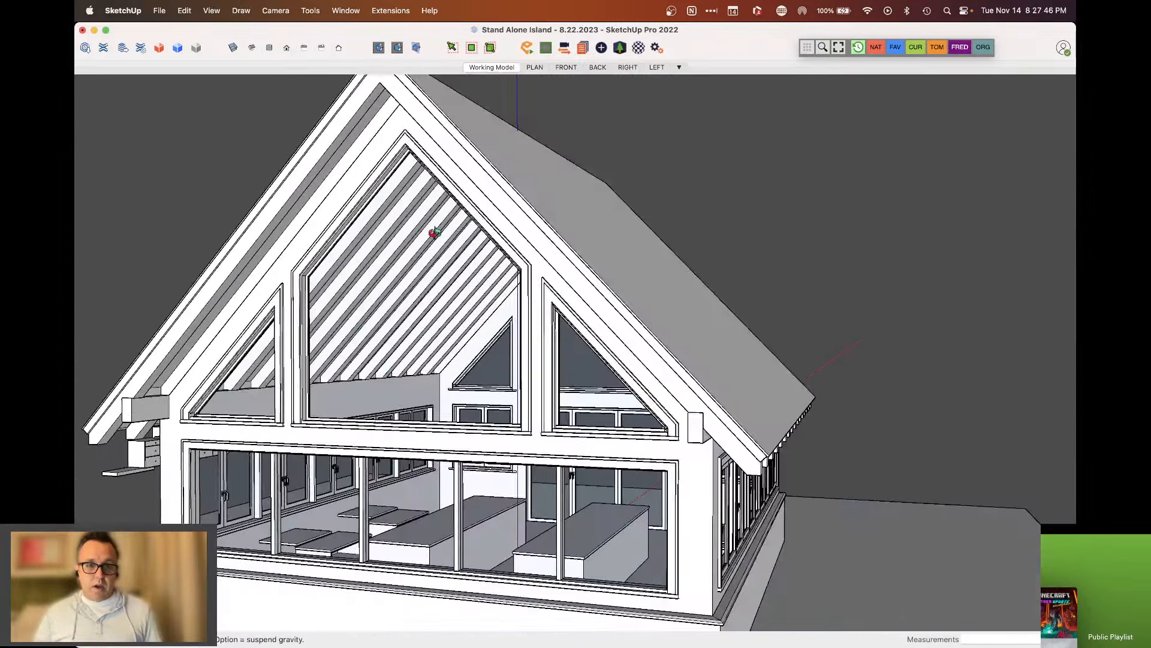
scroll(532, 253, "up", 5)
middle_click_drag(532, 253, 634, 471)
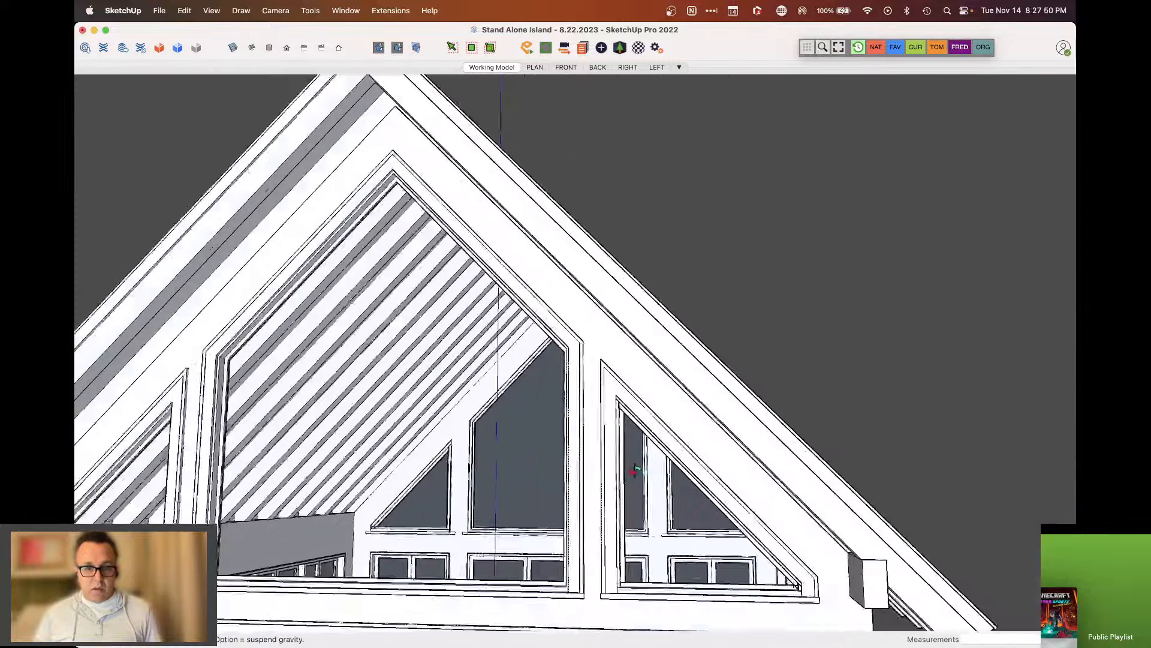
scroll(636, 471, "down", 10)
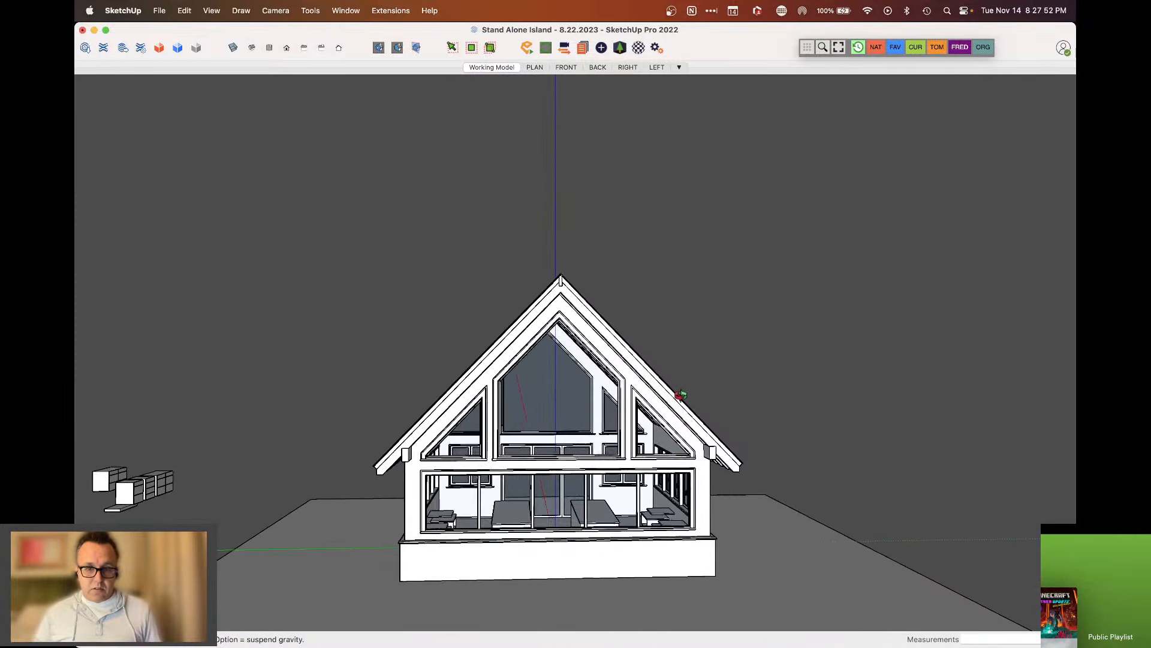
Examine the front gable's windows, trim and three-panel door, including the view through to the opposite wall
middle_click_drag(679, 394, 658, 369)
scroll(624, 400, "up", 5)
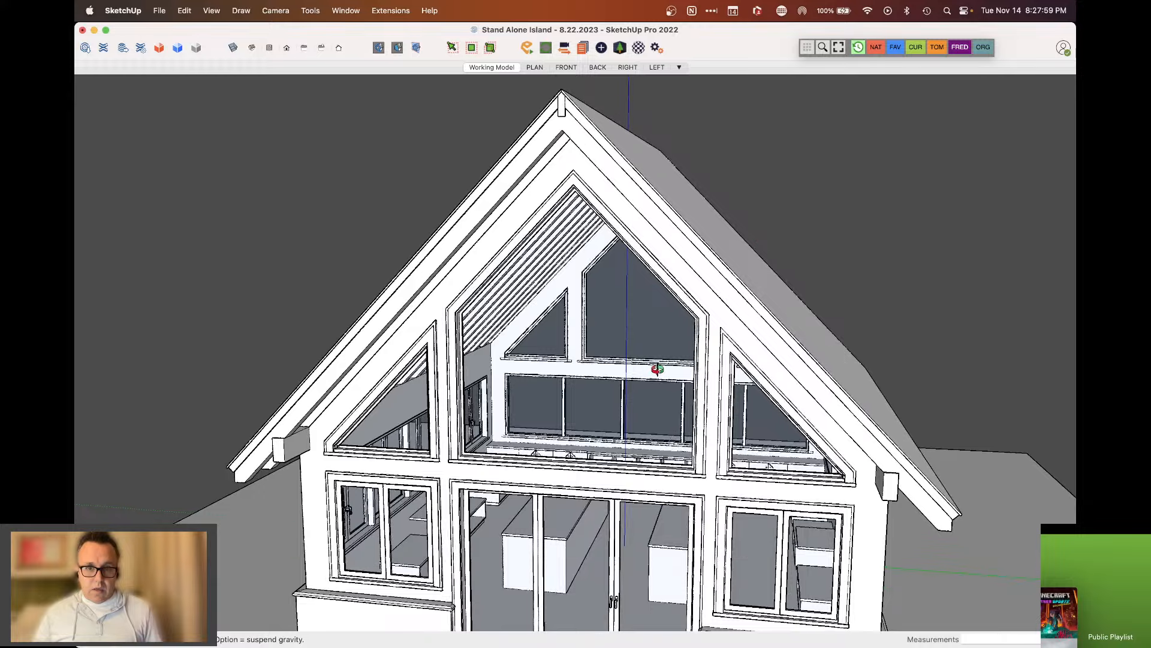
scroll(535, 306, "down", 3)
middle_click_drag(535, 307, 506, 270)
scroll(437, 270, "up", 5)
scroll(439, 273, "down", 5)
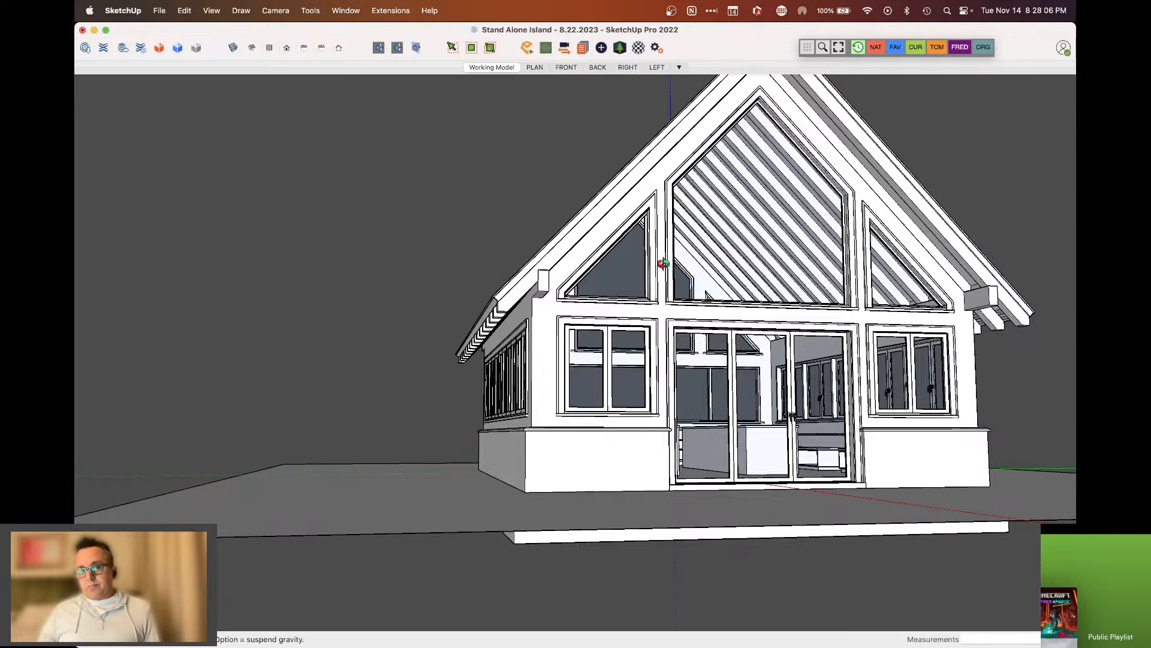
middle_click_drag(663, 262, 363, 262)
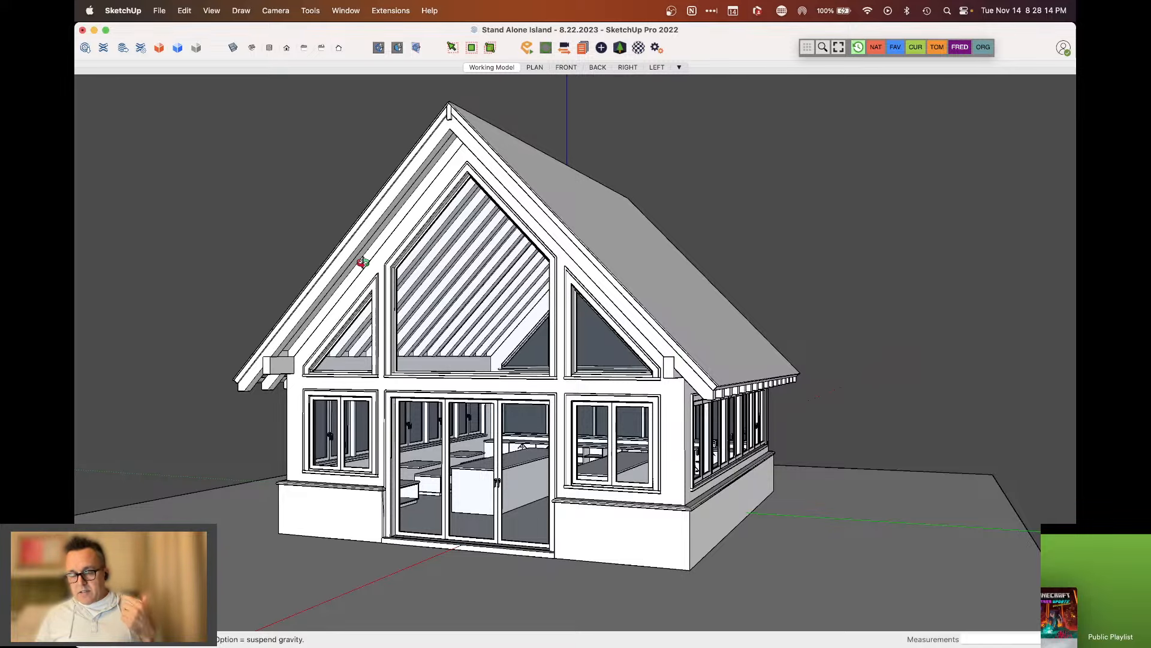
left_click_drag(406, 287, 529, 285)
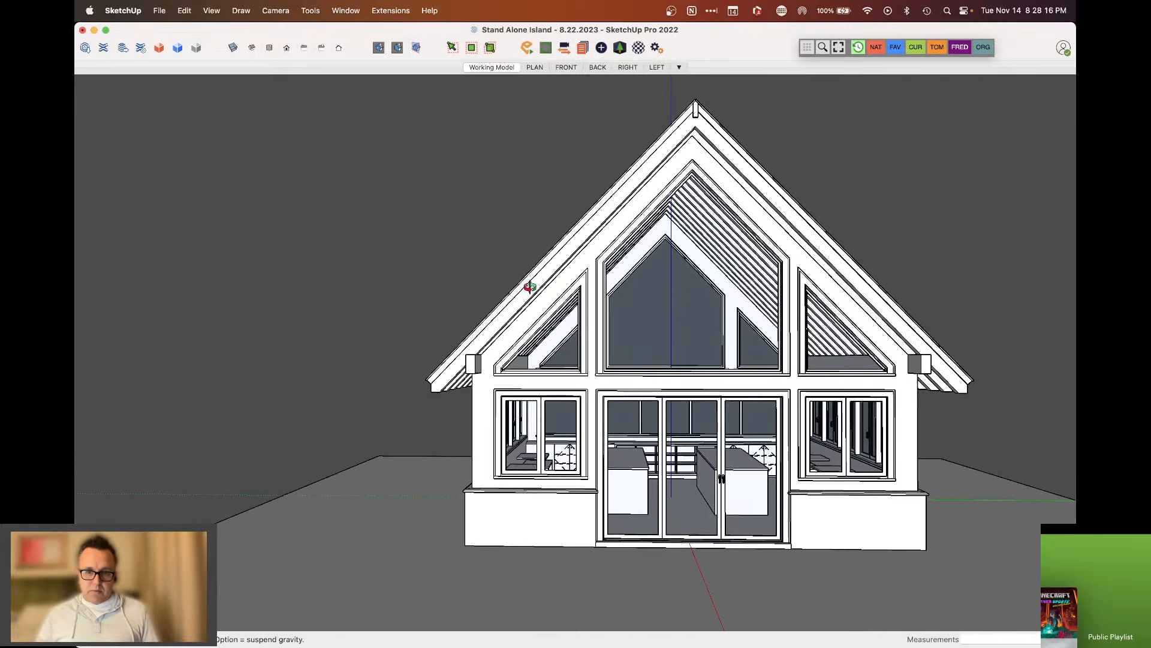
scroll(493, 268, "down", 3)
left_click_drag(582, 317, 737, 404)
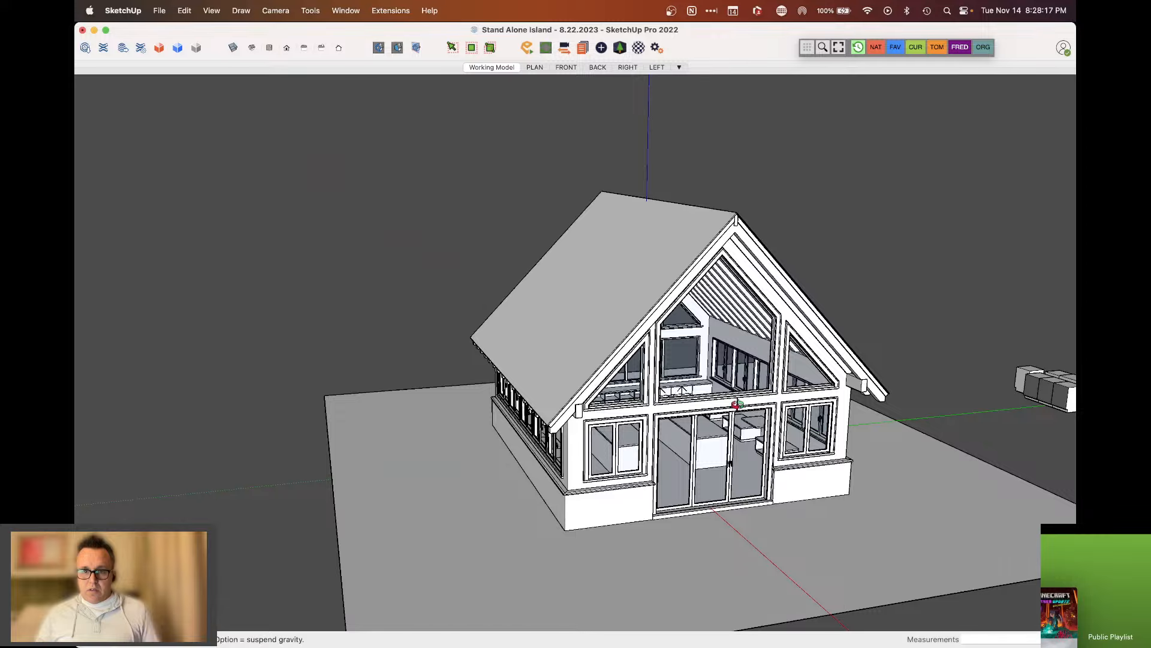
scroll(738, 404, "up", 3)
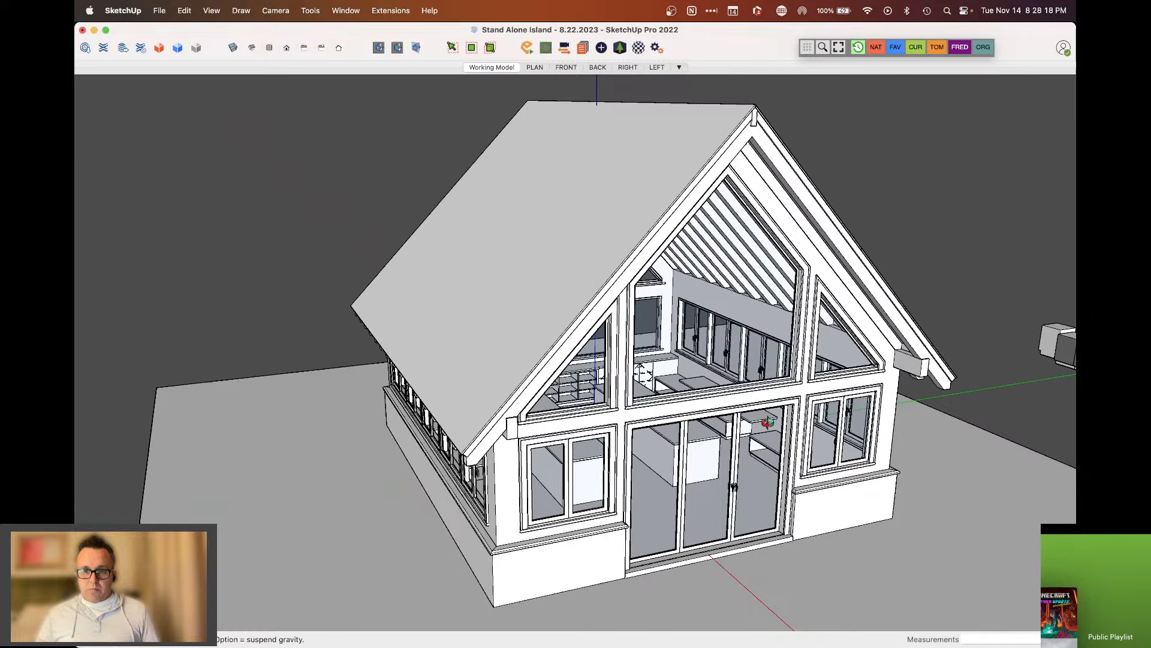
left_click_drag(768, 421, 765, 382)
scroll(652, 384, "up", 6)
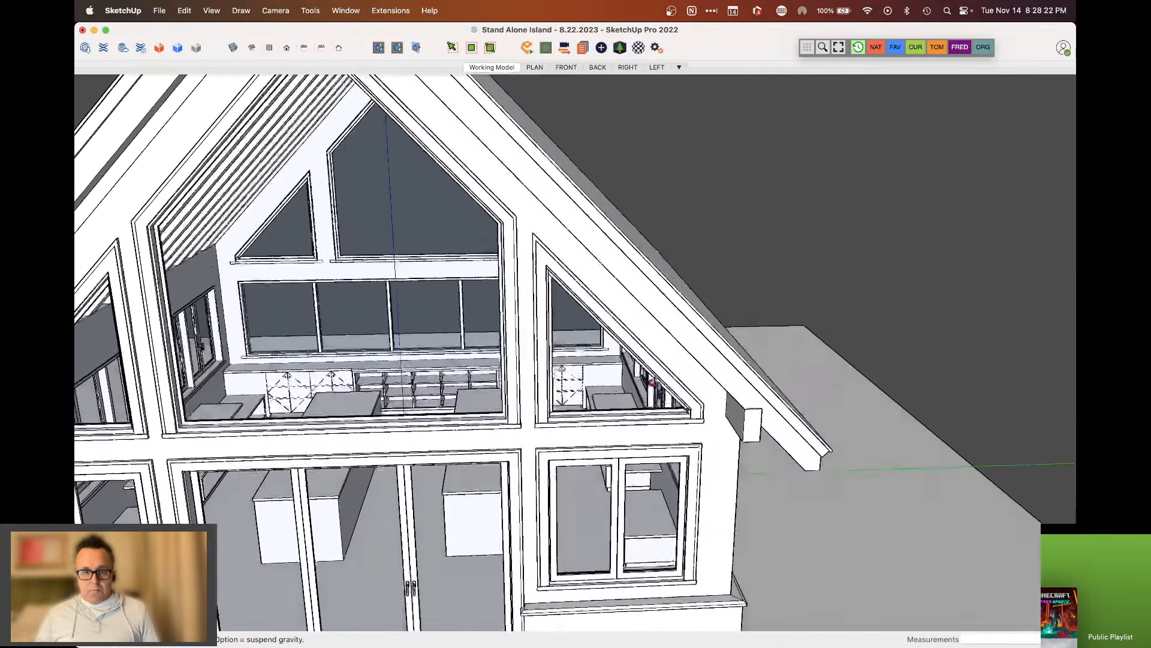
left_click_drag(652, 382, 773, 303)
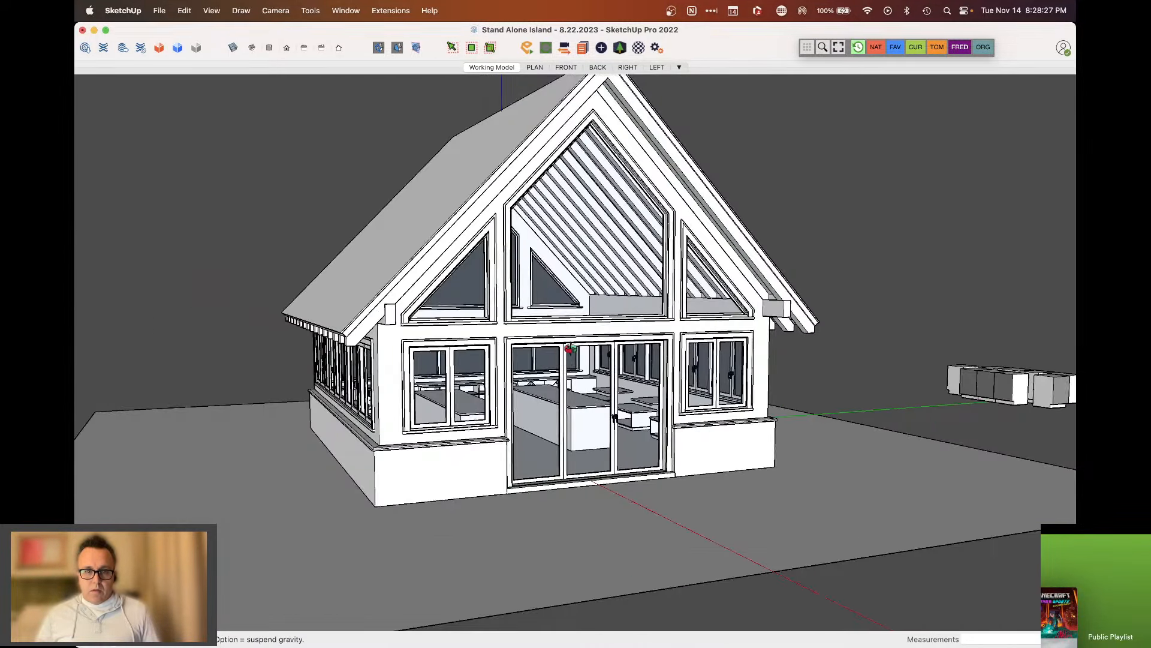
left_click_drag(510, 384, 542, 424)
scroll(730, 419, "down", 5)
scroll(516, 470, "up", 5)
left_click_drag(518, 468, 381, 424)
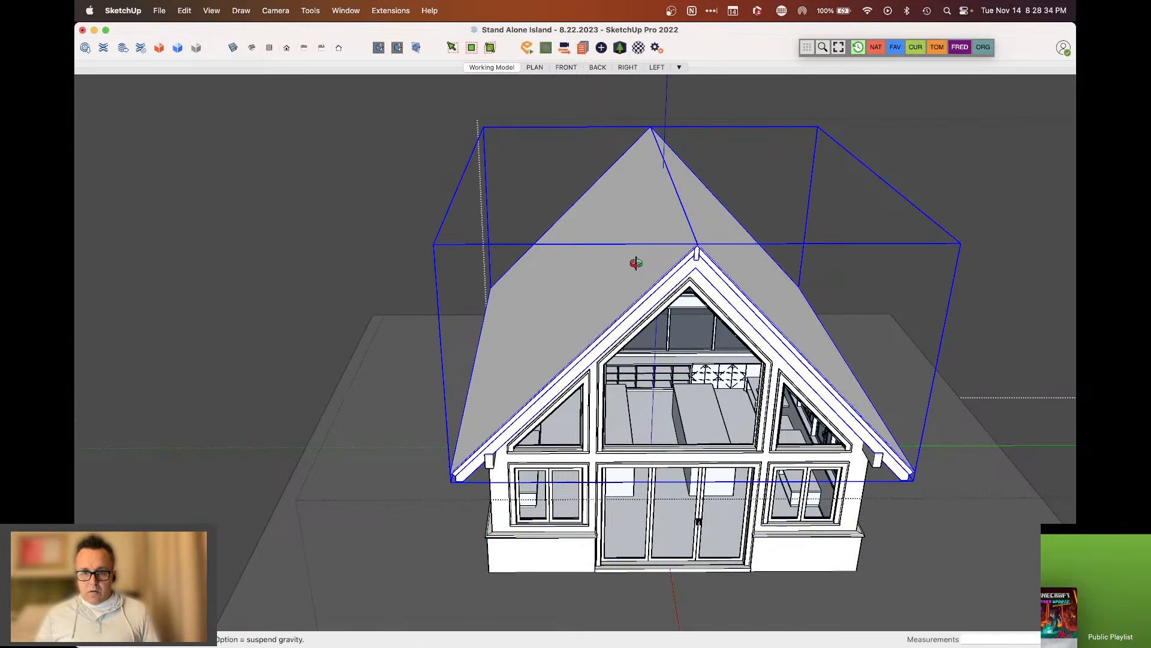
Delete the roof group and undo the deletion
left_click_drag(636, 263, 669, 199)
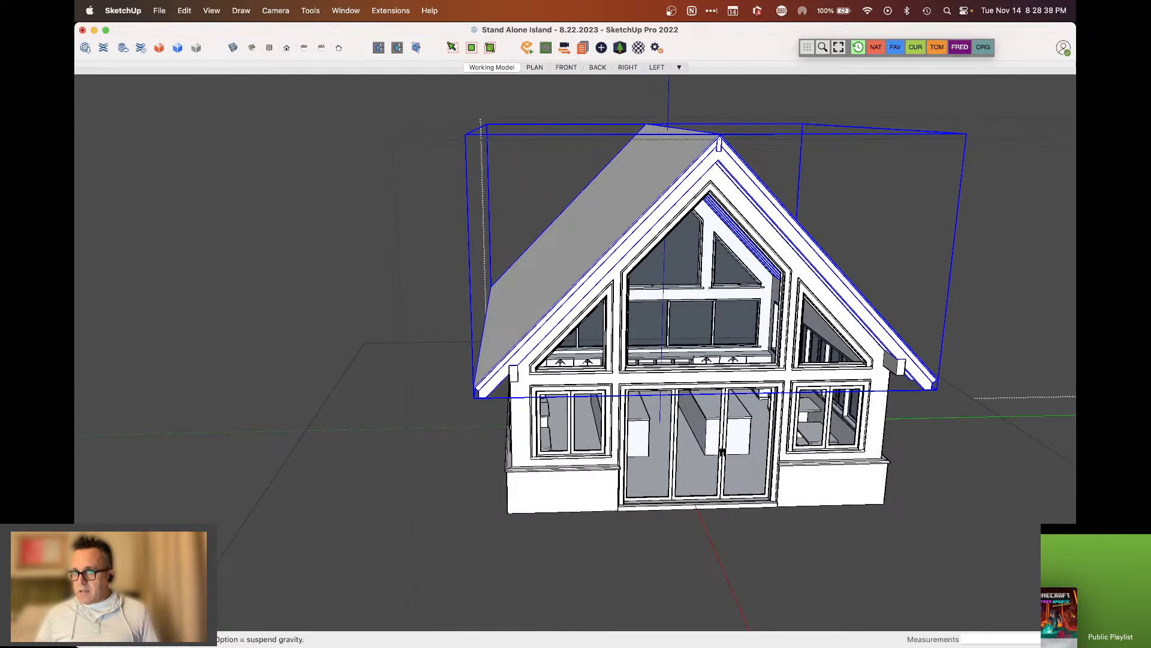
key("Delete")
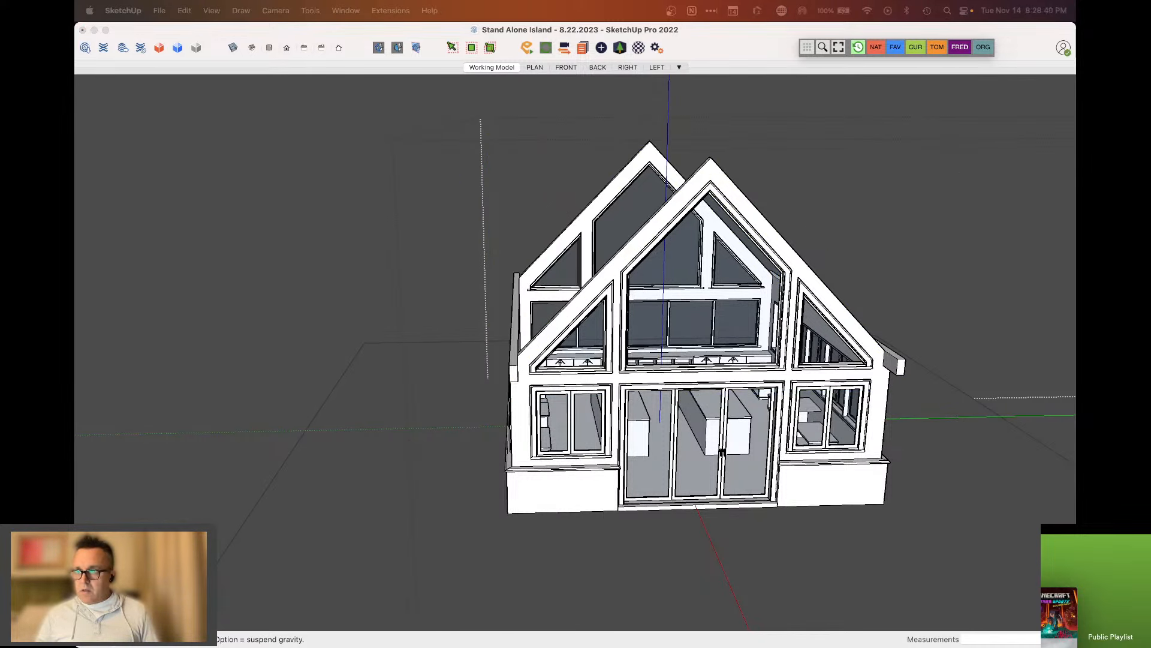
key("super+z")
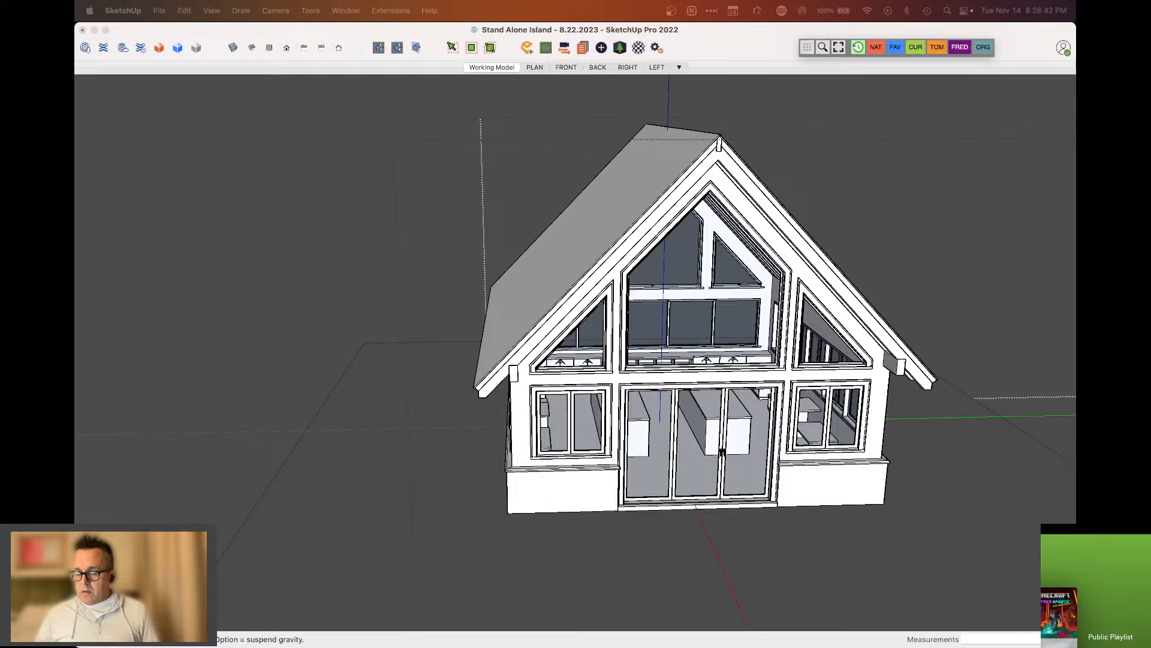
Bring Entity Info and Tags beside the model and check what the 05 - Structural folder, FlexTools - 3D and FlexTools - 3D Hardware tags control
left_click_drag(1054, 61, 186, 91)
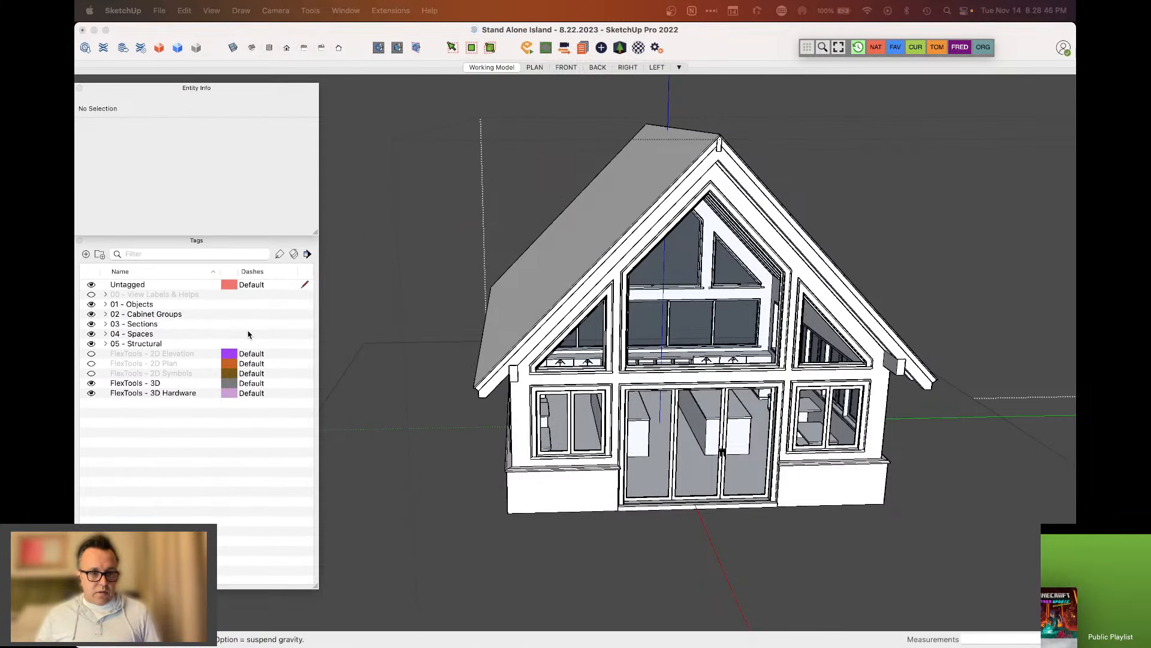
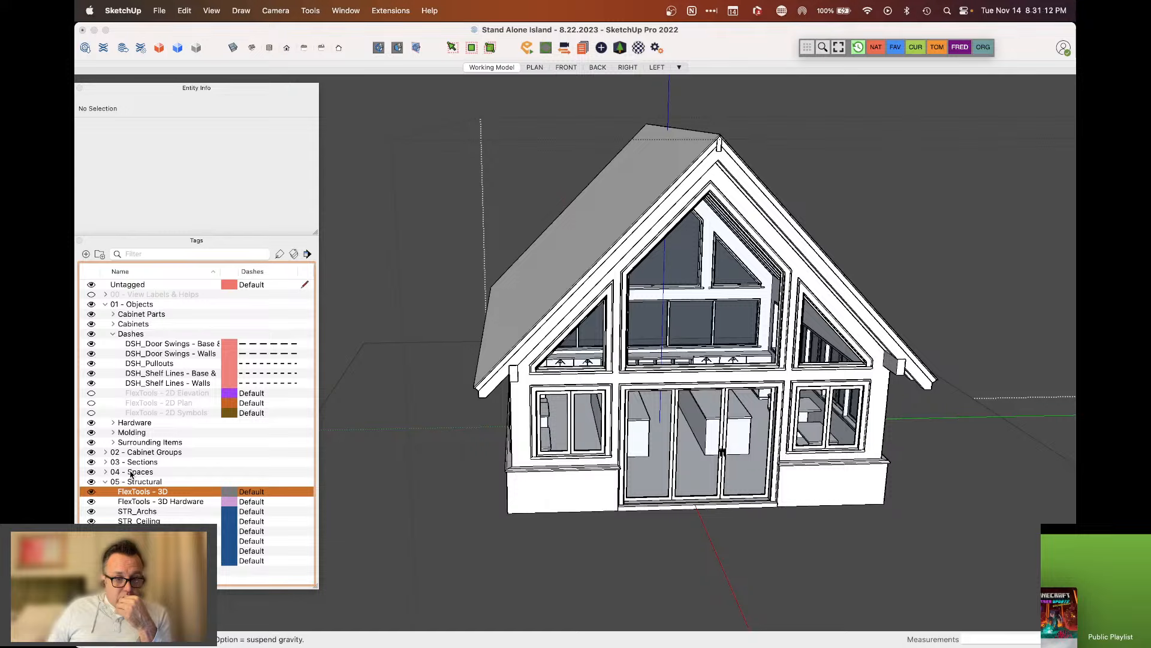
left_click(91, 482)
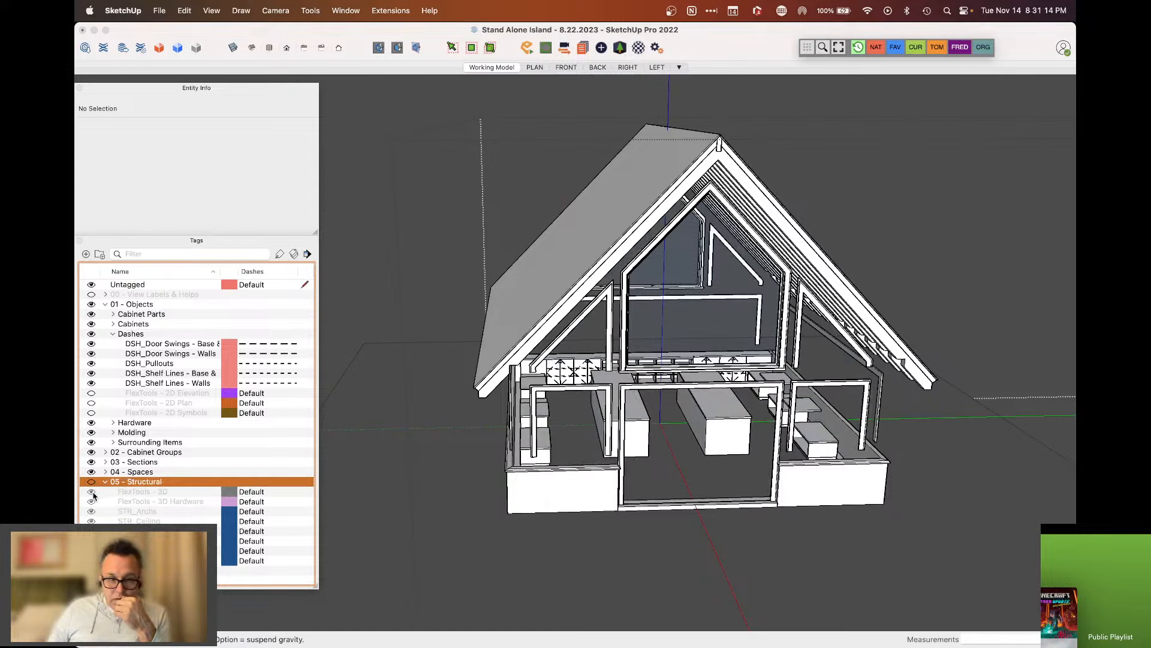
left_click(91, 481)
left_click(92, 491)
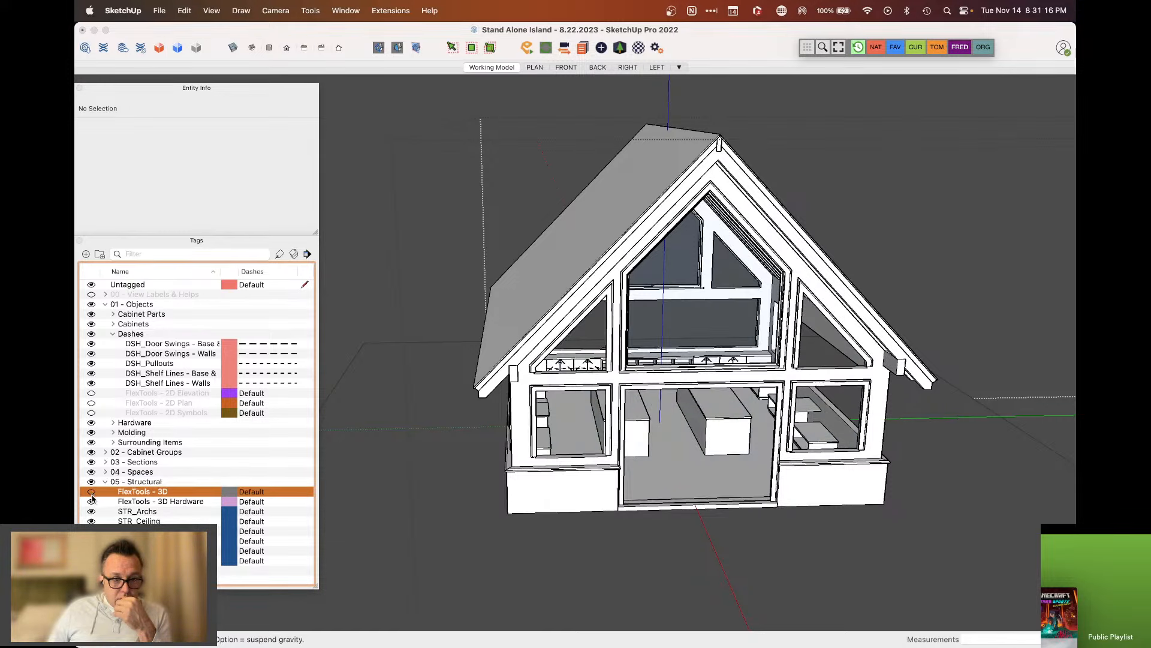
left_click(92, 501)
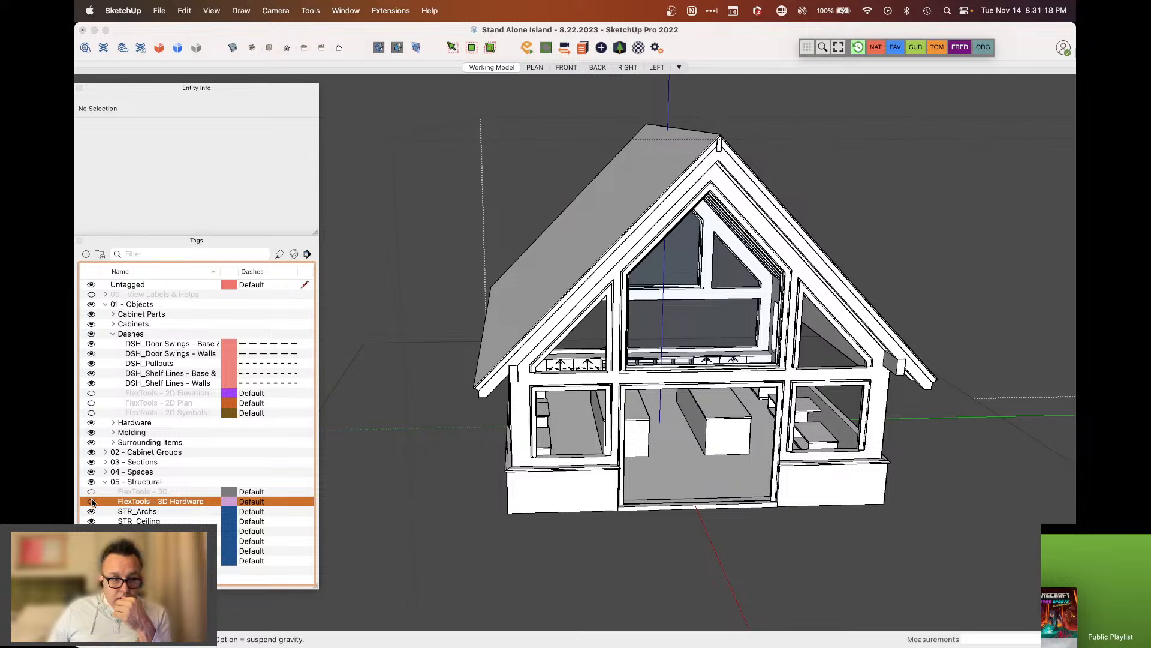
left_click(91, 491)
left_click(91, 501)
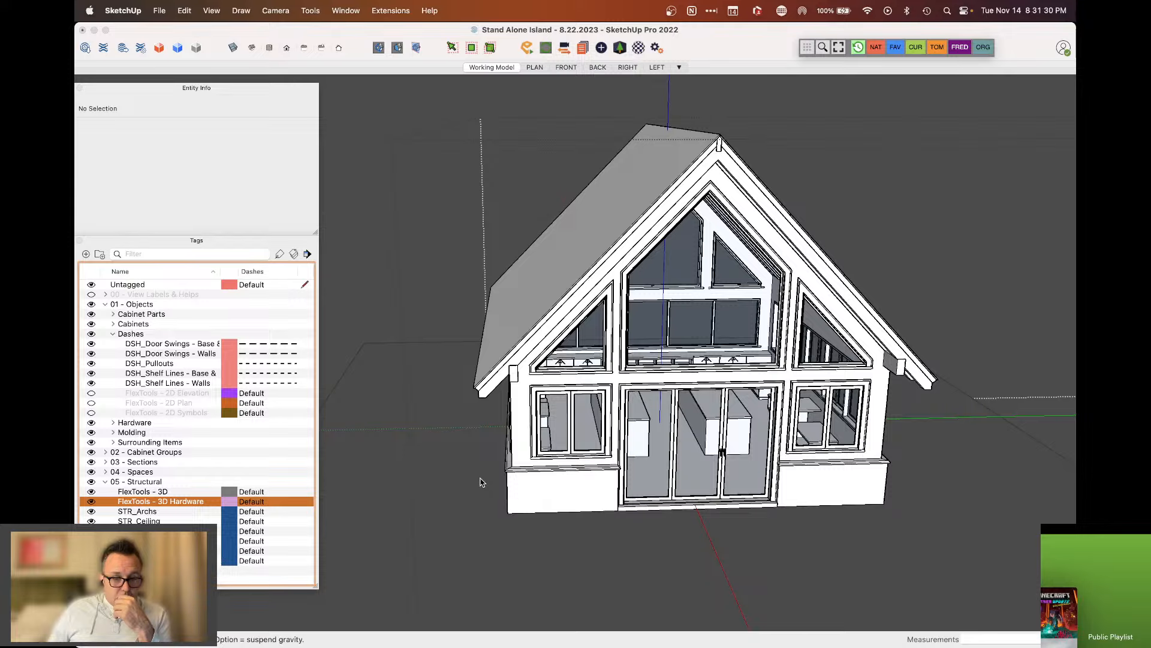
Inspect the tags of the front three-panel door group and the frame group nested inside it
left_click(624, 447)
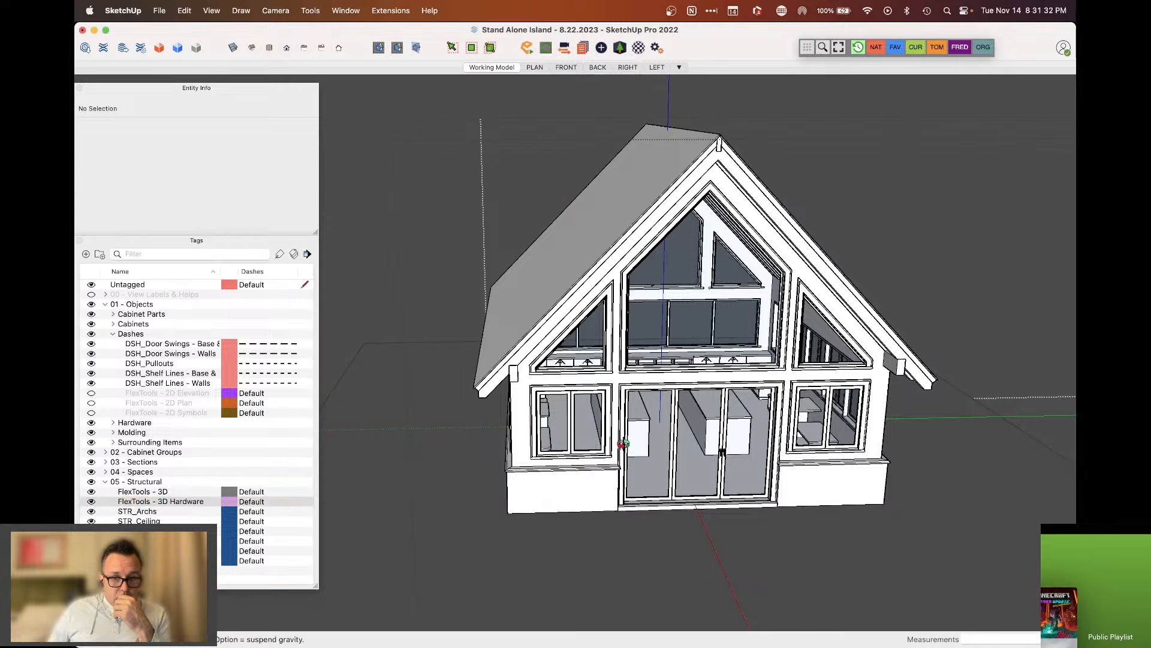
left_click(625, 448)
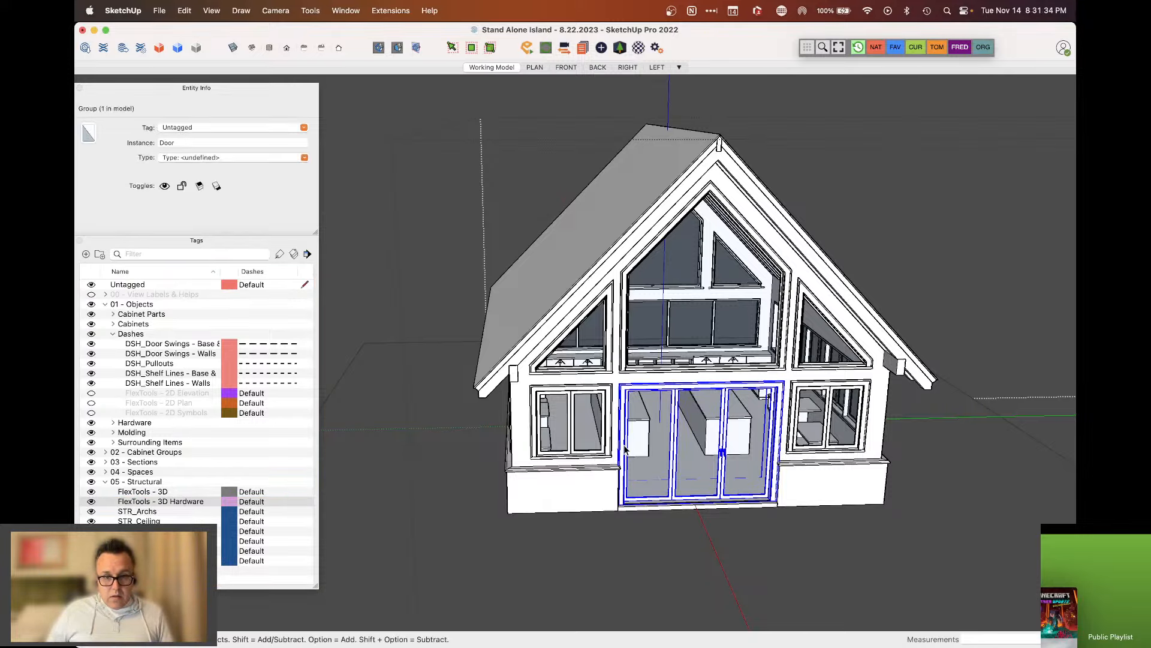
double_click(625, 449)
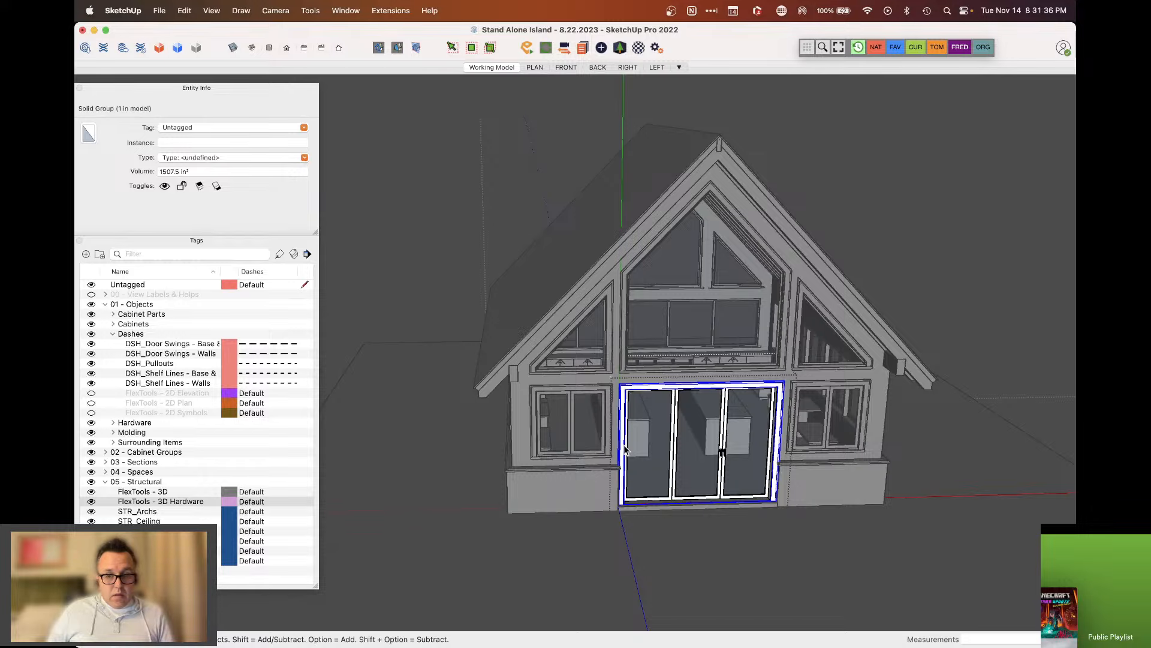
left_click(637, 560)
Hide the FlexTools - 3D Hardware tag with the front door and windows in close view
middle_click_drag(638, 560, 549, 455)
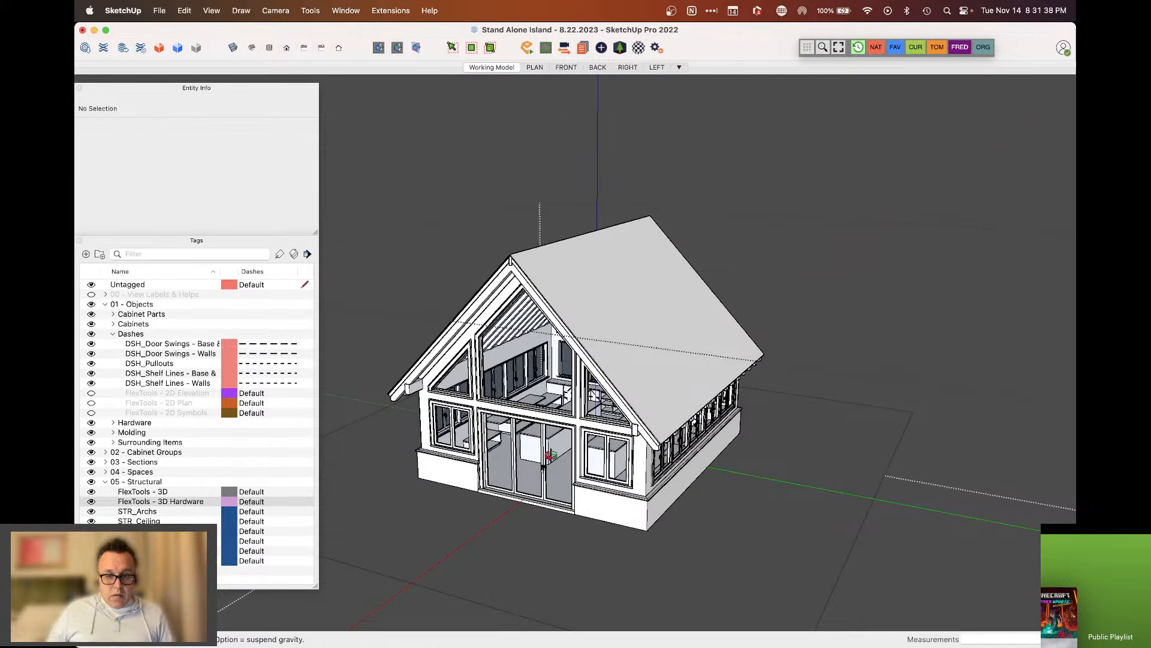
scroll(548, 455, "up", 5)
left_click(91, 502)
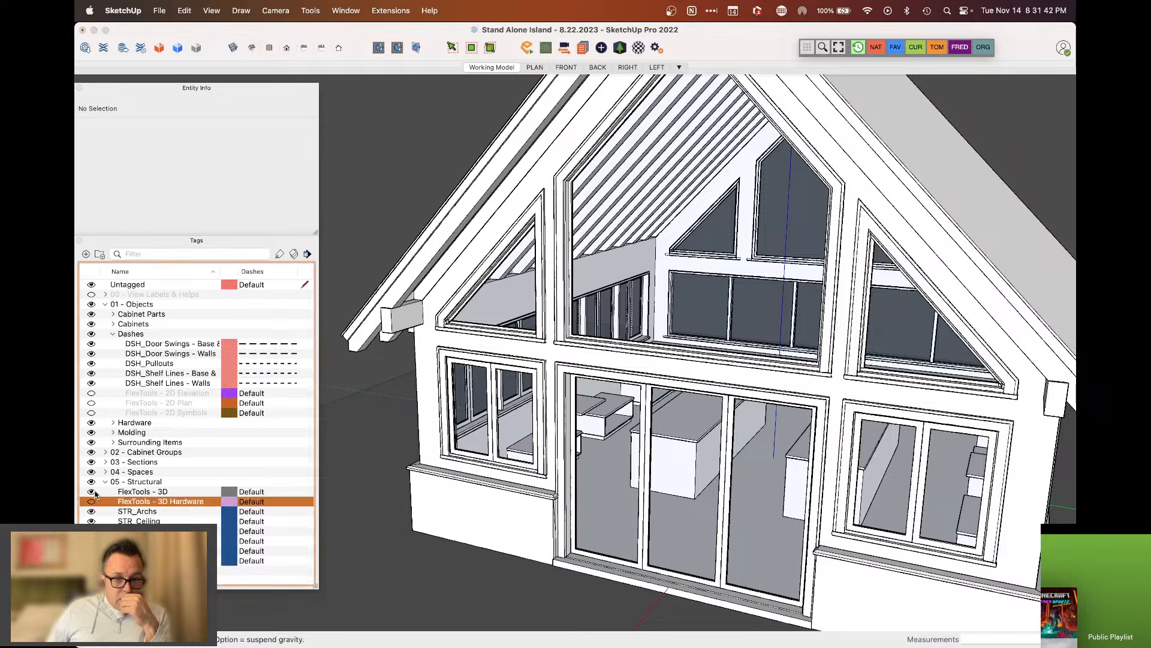
Hide the FlexTools - 3D tag and examine the front gable window openings up close
left_click(93, 491)
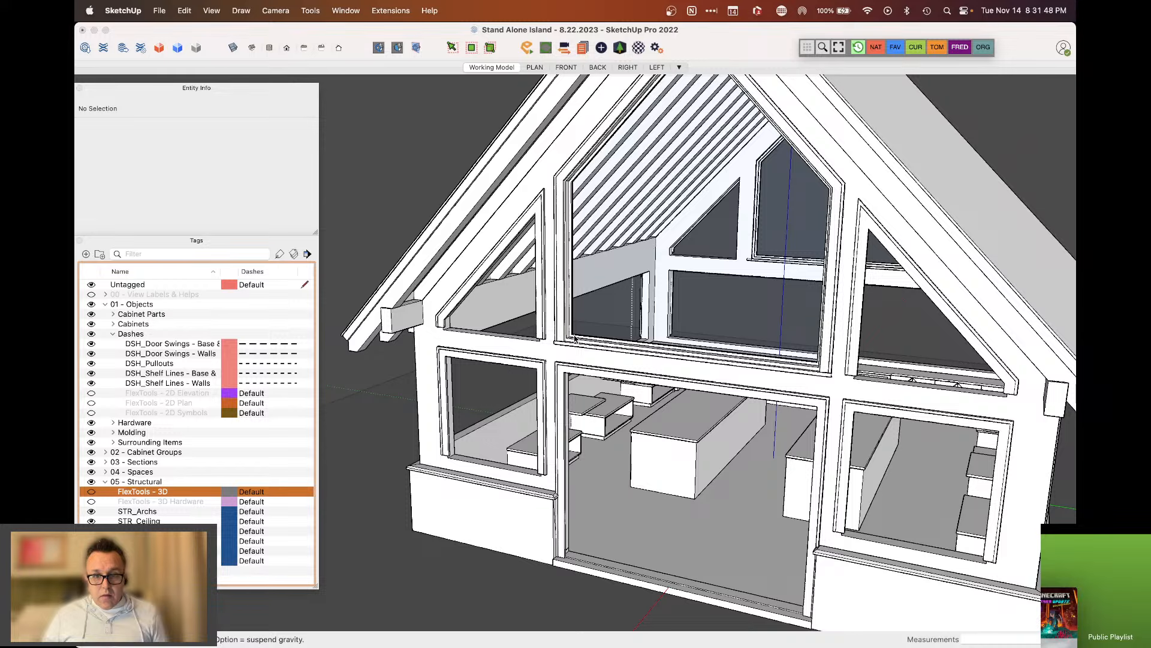
scroll(568, 237, "up", 2)
scroll(570, 234, "up", 2)
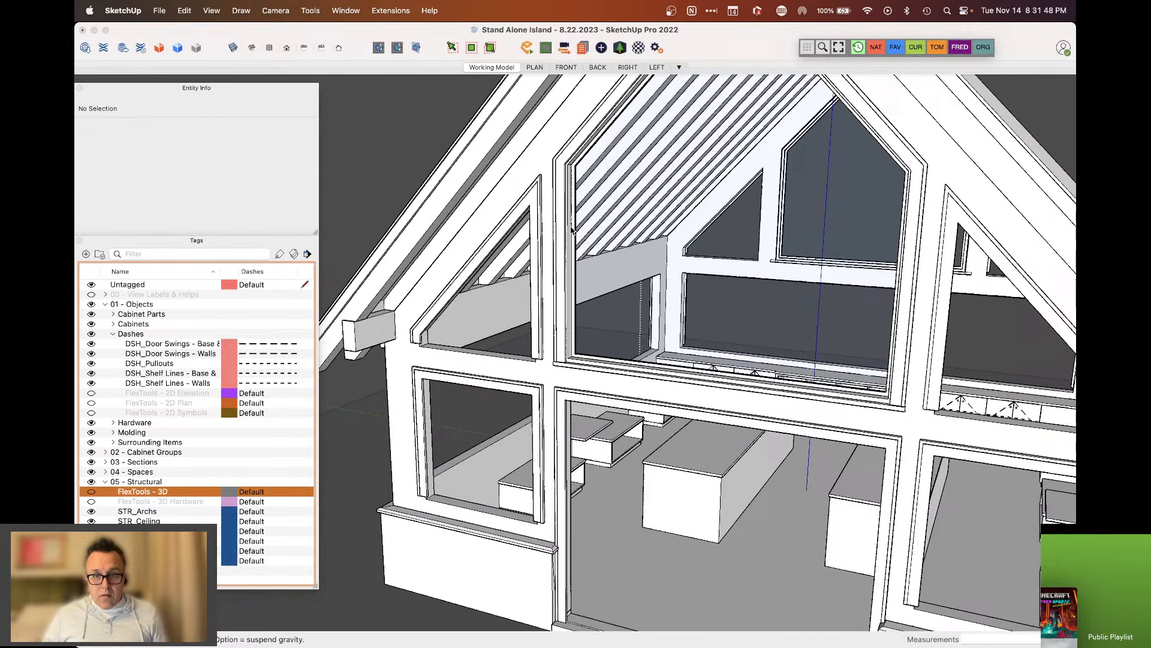
scroll(571, 229, "up", 2)
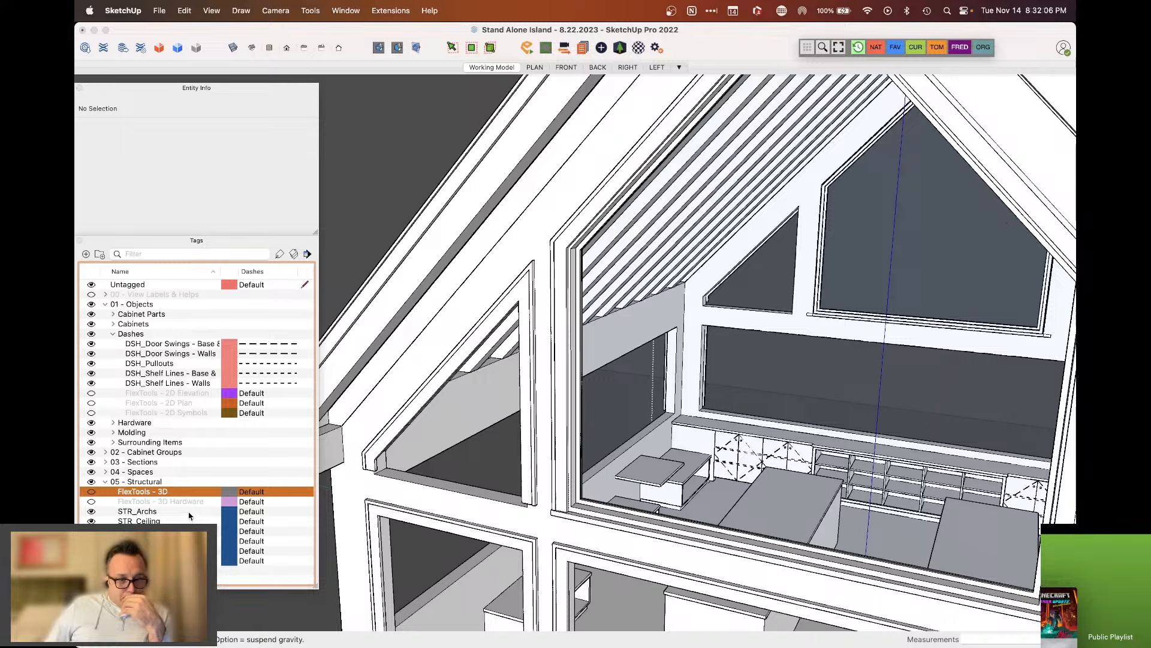
Make the FlexTools - 3D Hardware tag visible and expand the Hardware tag folder to see its HDW tags
left_click(91, 502)
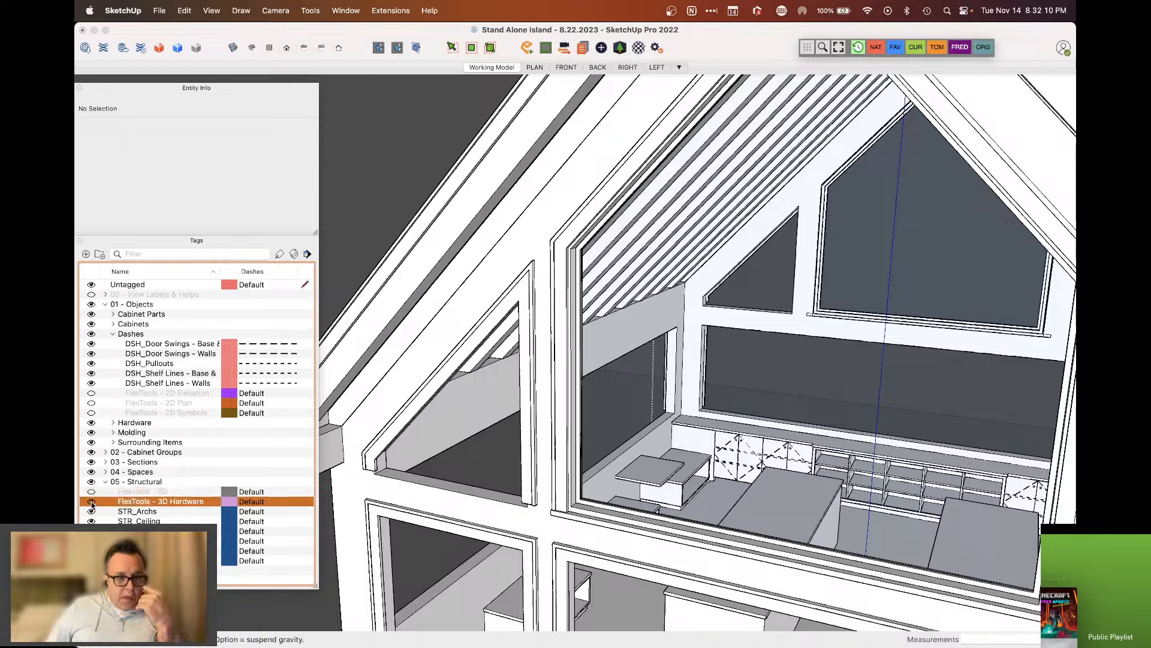
left_click(114, 422)
scroll(120, 422, "down", 5)
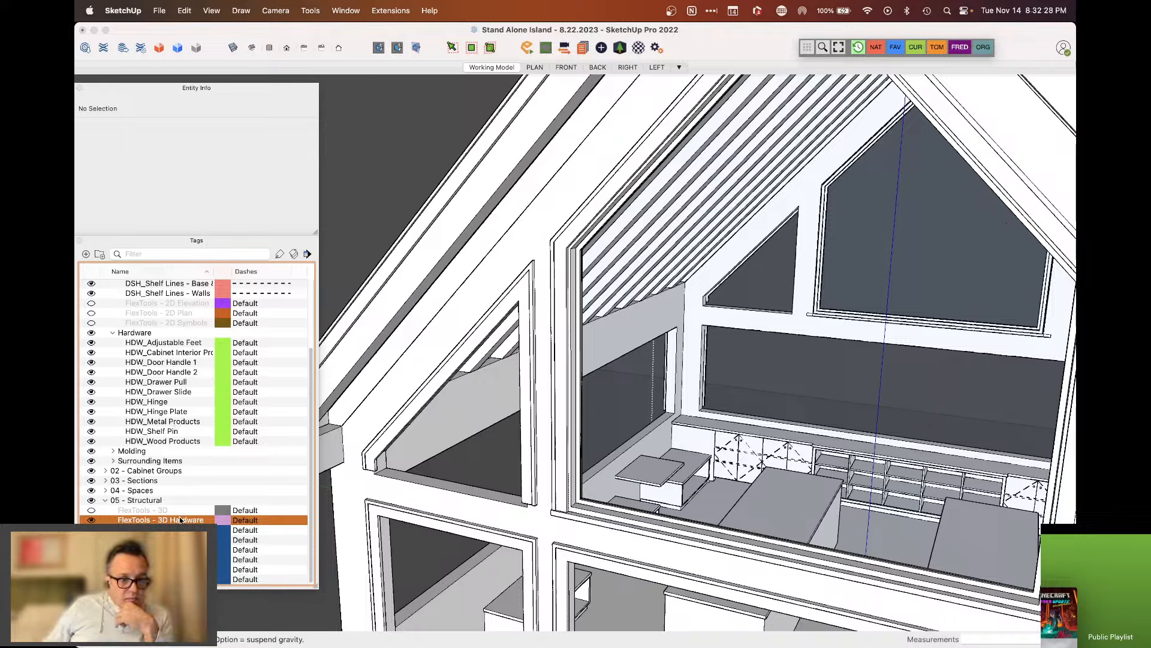
Delete the FlexTools - 3D Hardware tag, reassigning its entities to HDW_Metal Products
right_click(161, 521)
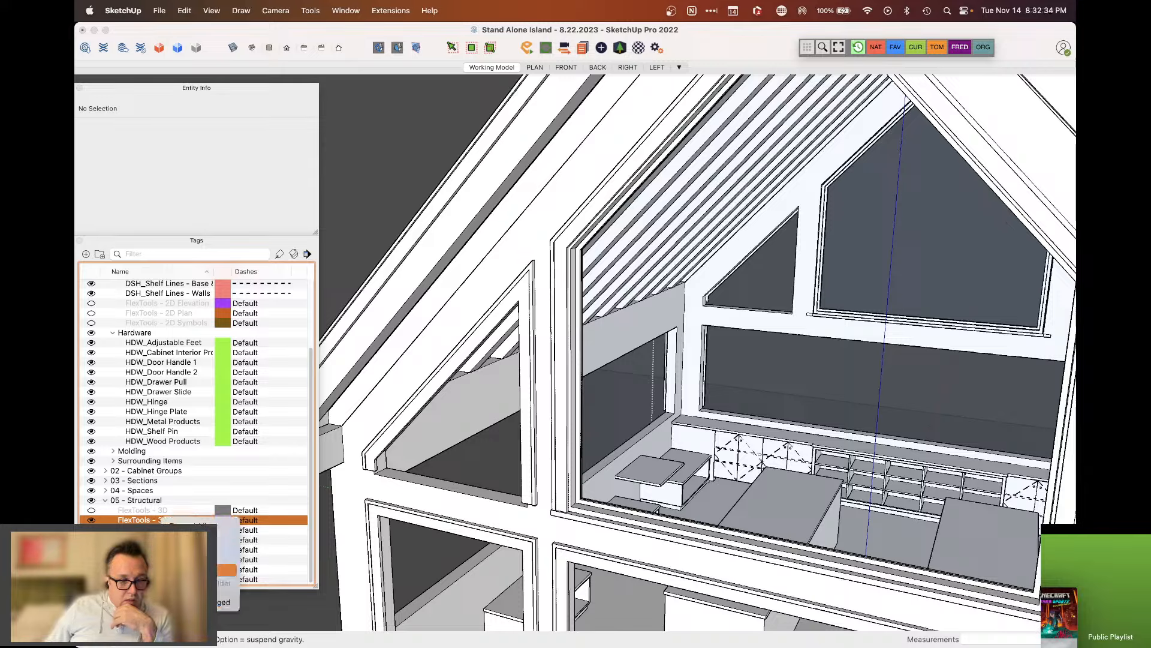
left_click(181, 567)
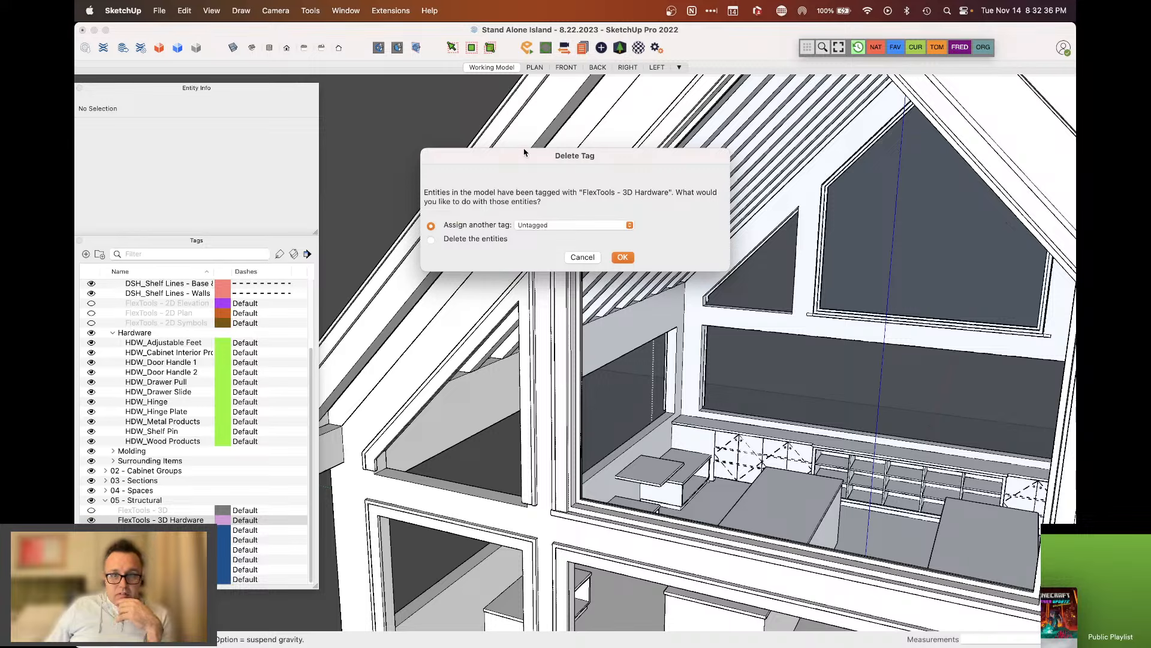
left_click(630, 226)
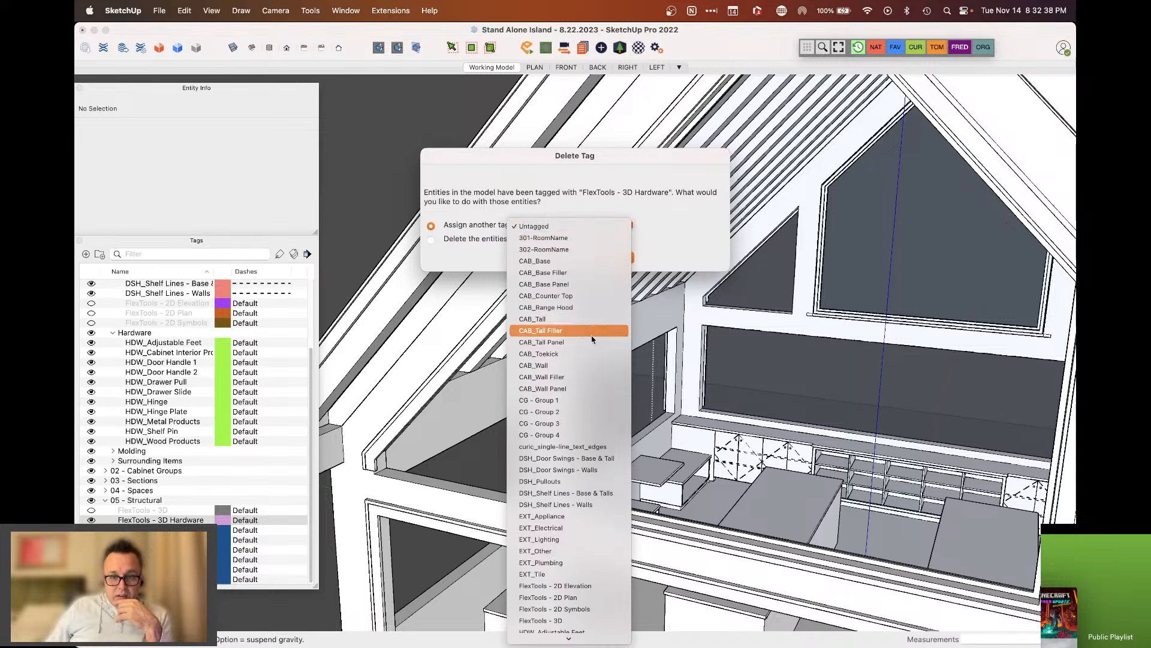
scroll(588, 387, "down", 5)
scroll(588, 387, "down", 5)
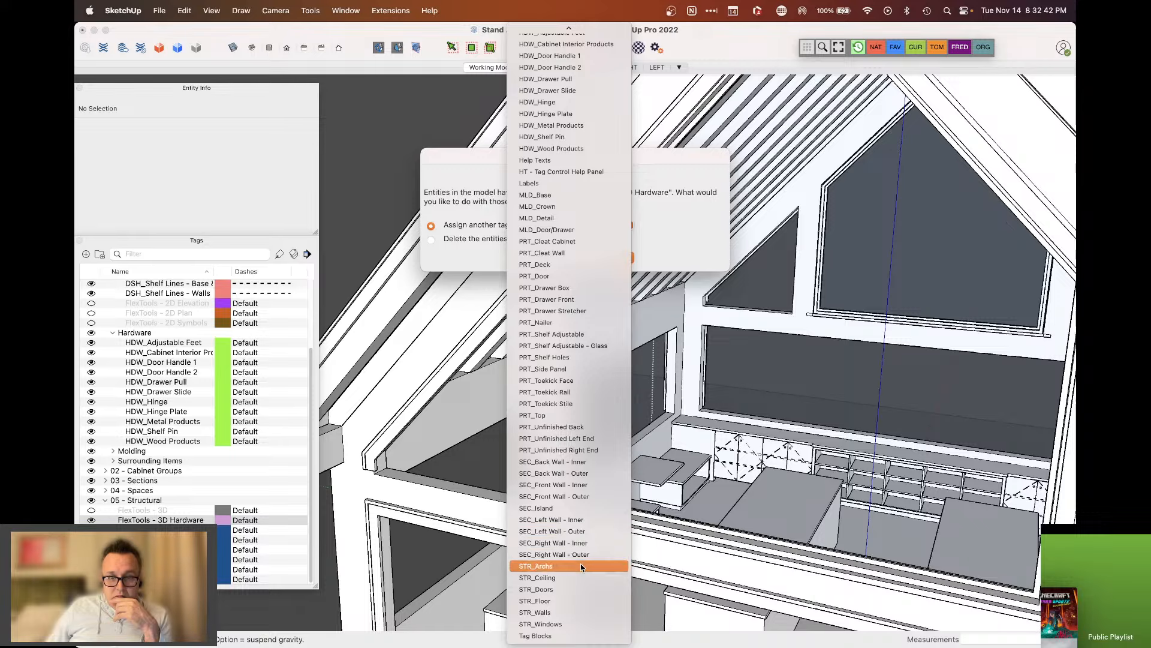
scroll(576, 339, "up", 4)
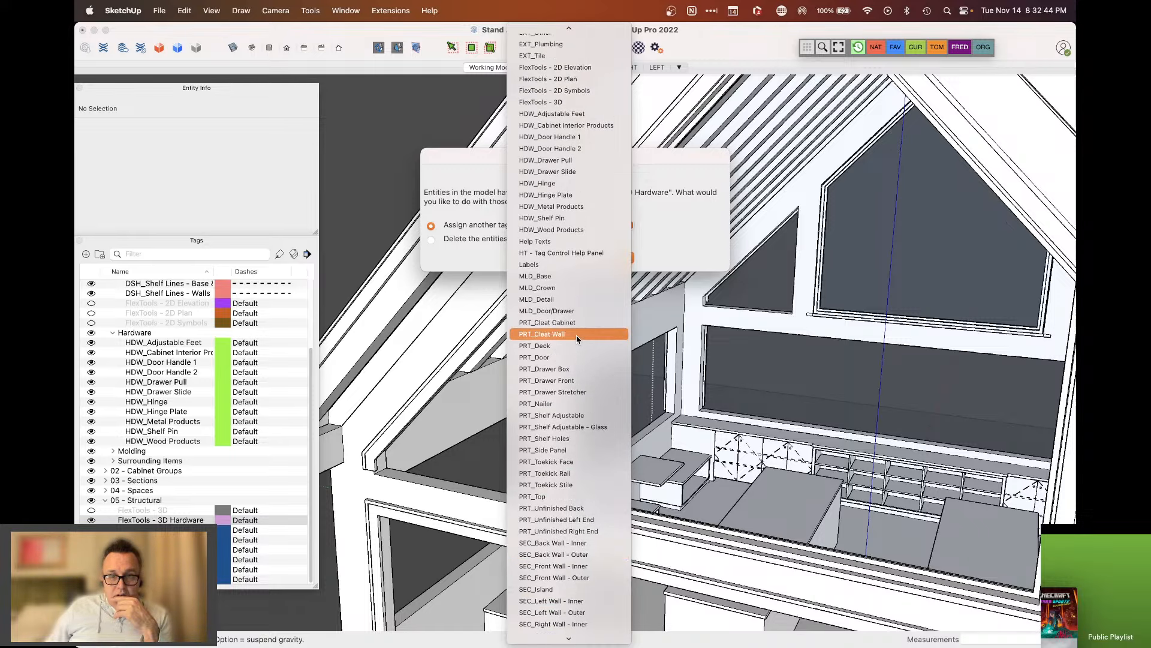
left_click(570, 219)
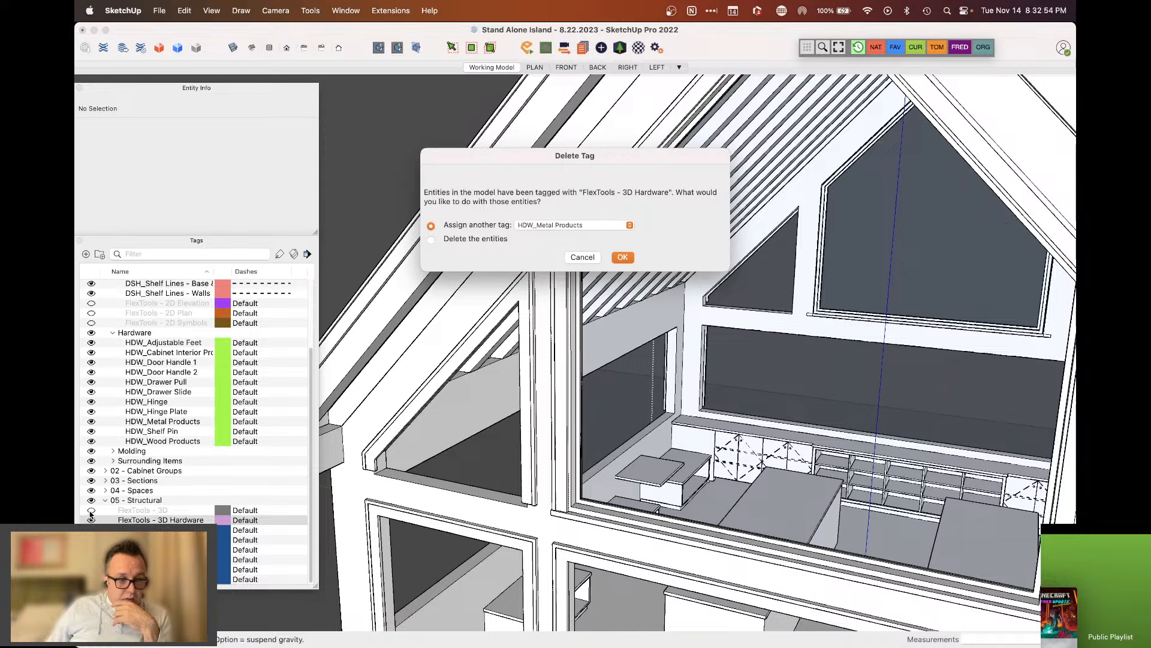
left_click(622, 257)
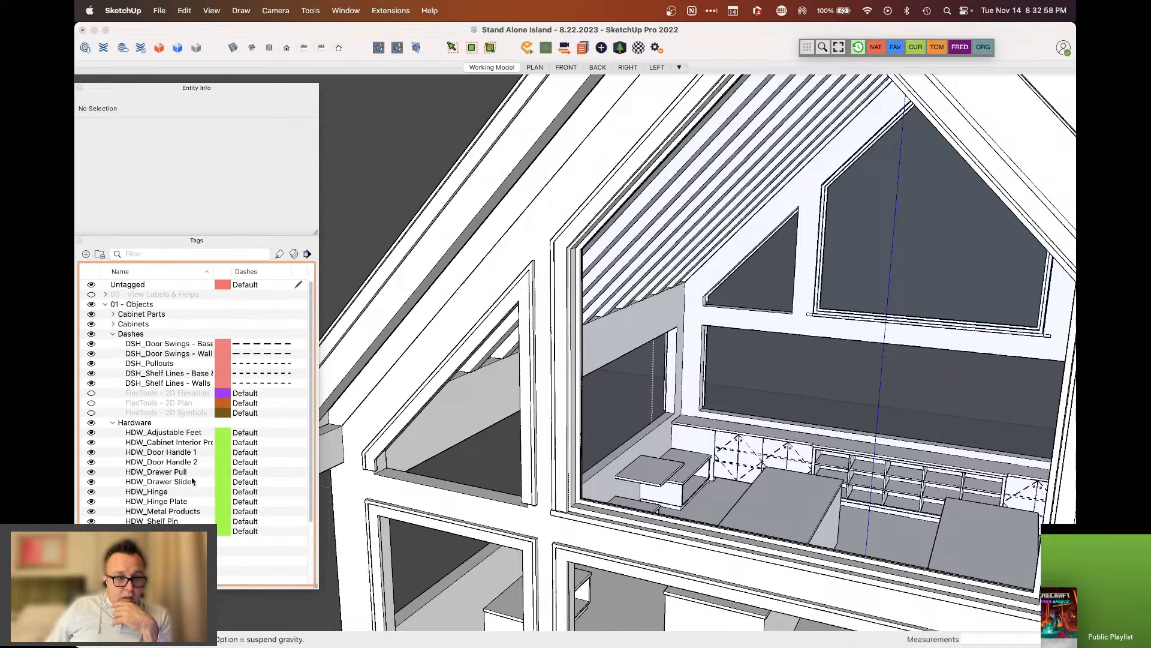
Make the FlexTools - 3D tag visible and delete it, reassigning its entities to STR_Windows
scroll(167, 484, "down", 3)
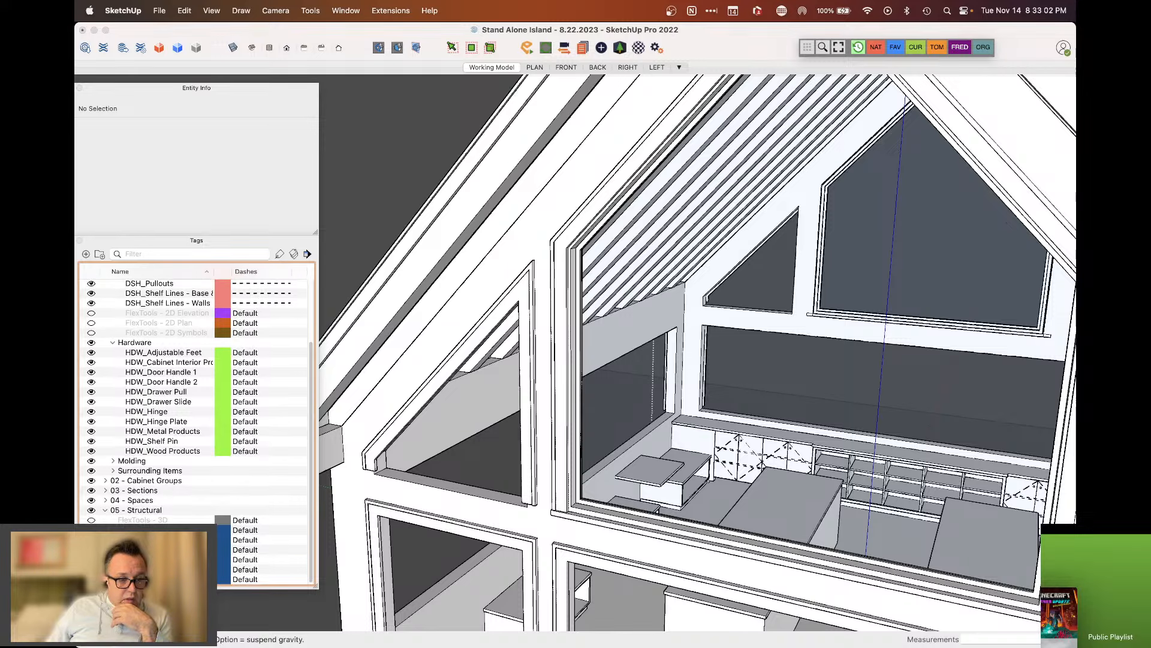
left_click(91, 520)
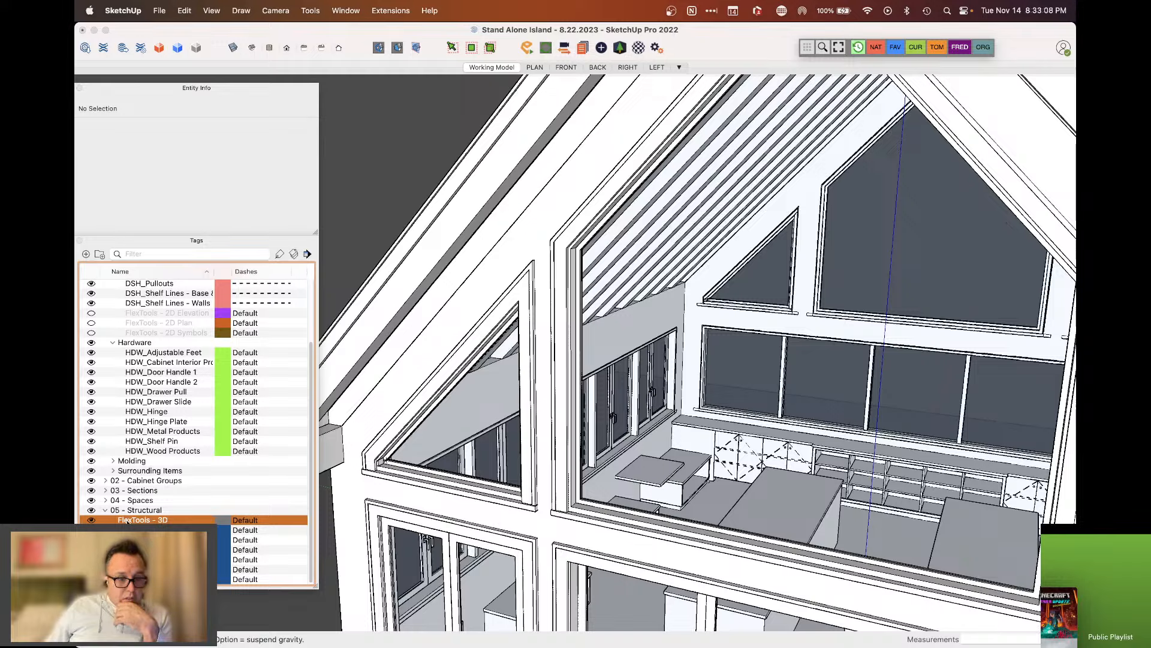
double_click(127, 520)
left_click(149, 539)
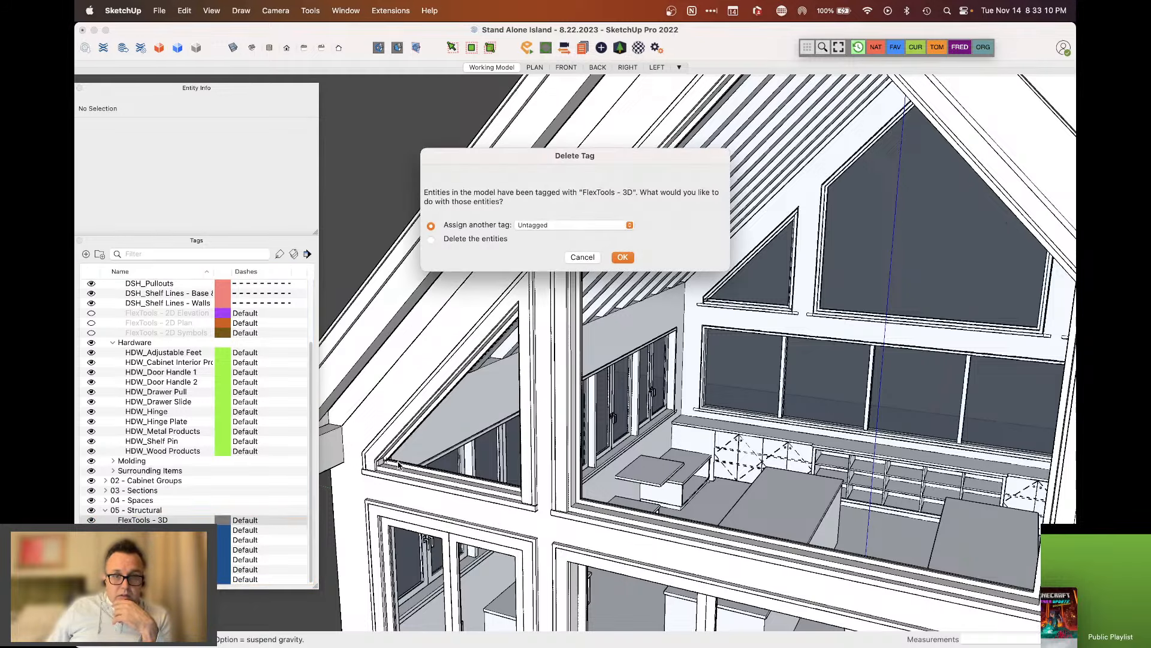
left_click(629, 226)
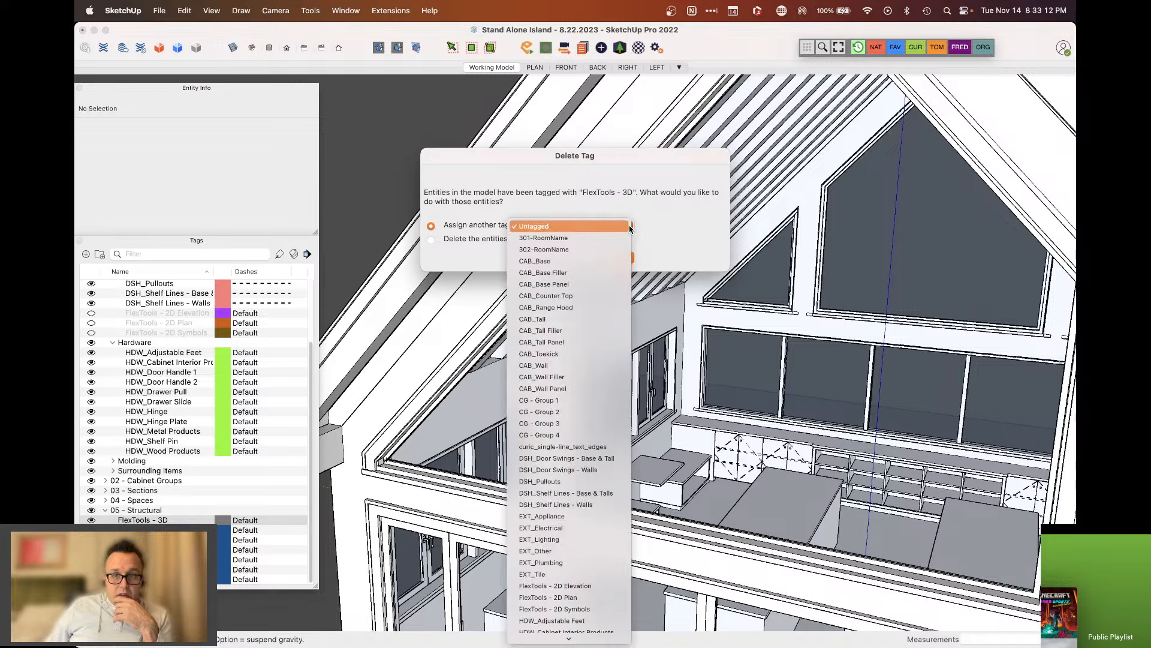
scroll(592, 336, "down", 10)
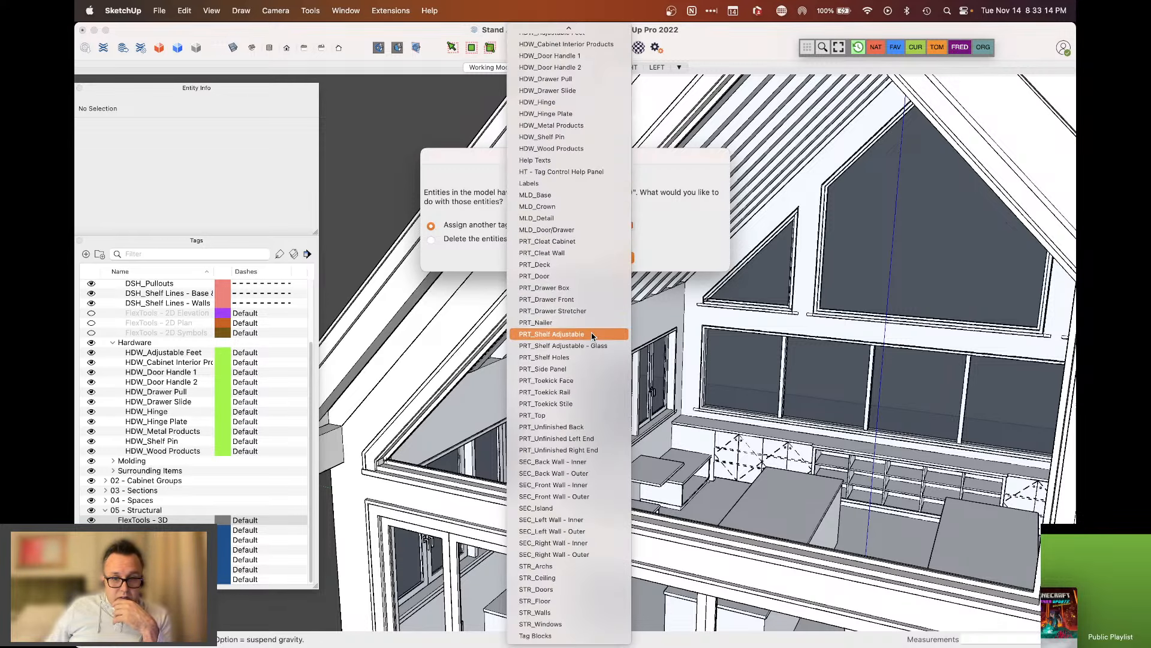
left_click(570, 623)
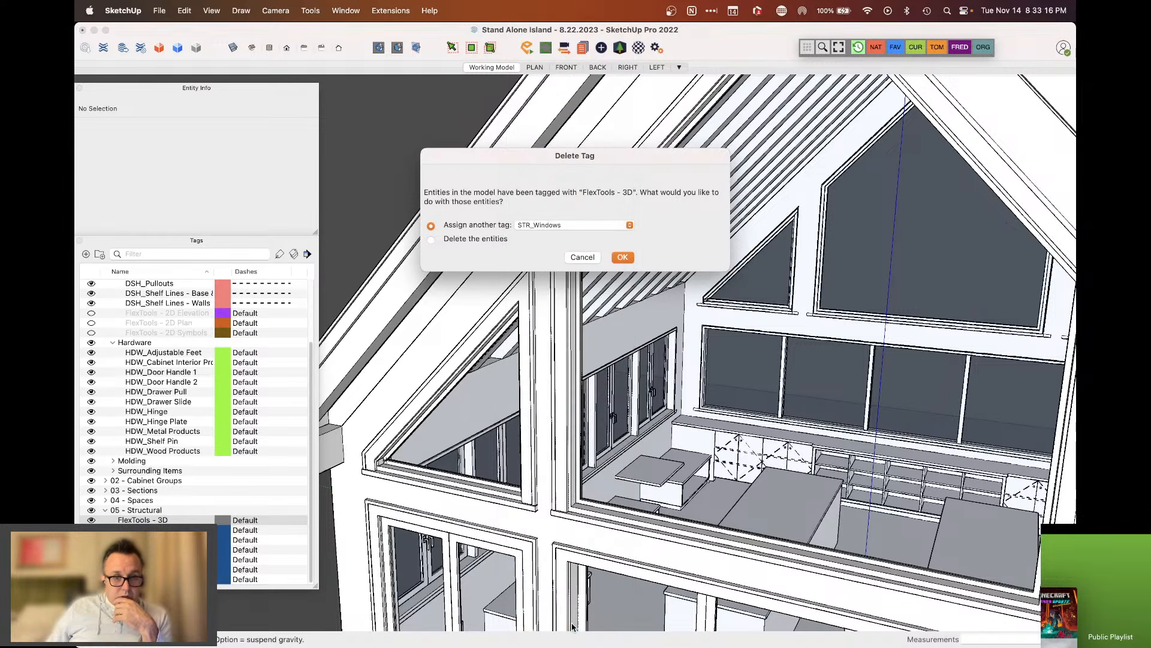
left_click(622, 257)
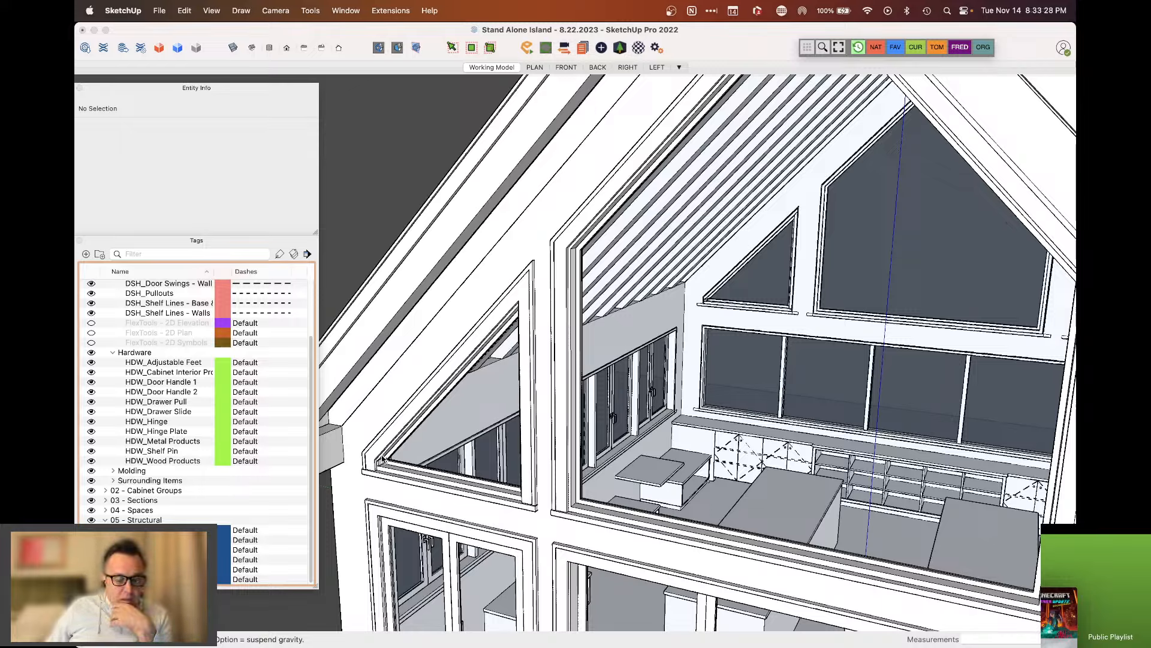
Inspect the tags of the front central and triangular gable windows and of the component nested inside the triangular one
left_click(378, 451)
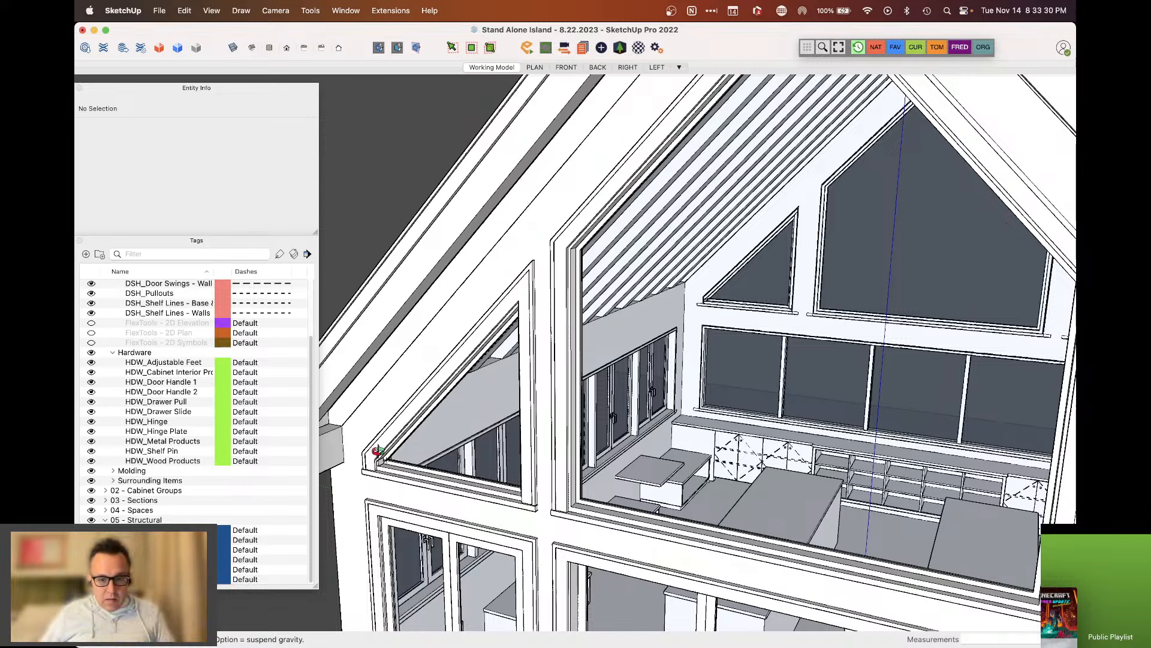
left_click(571, 481)
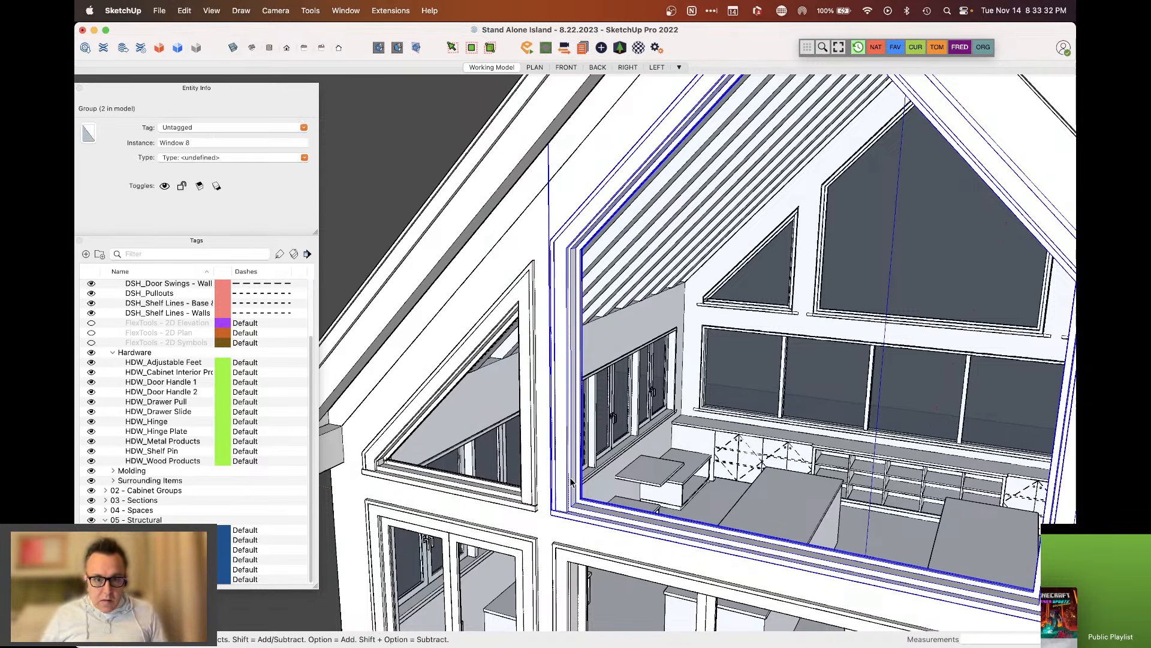
left_click(526, 417)
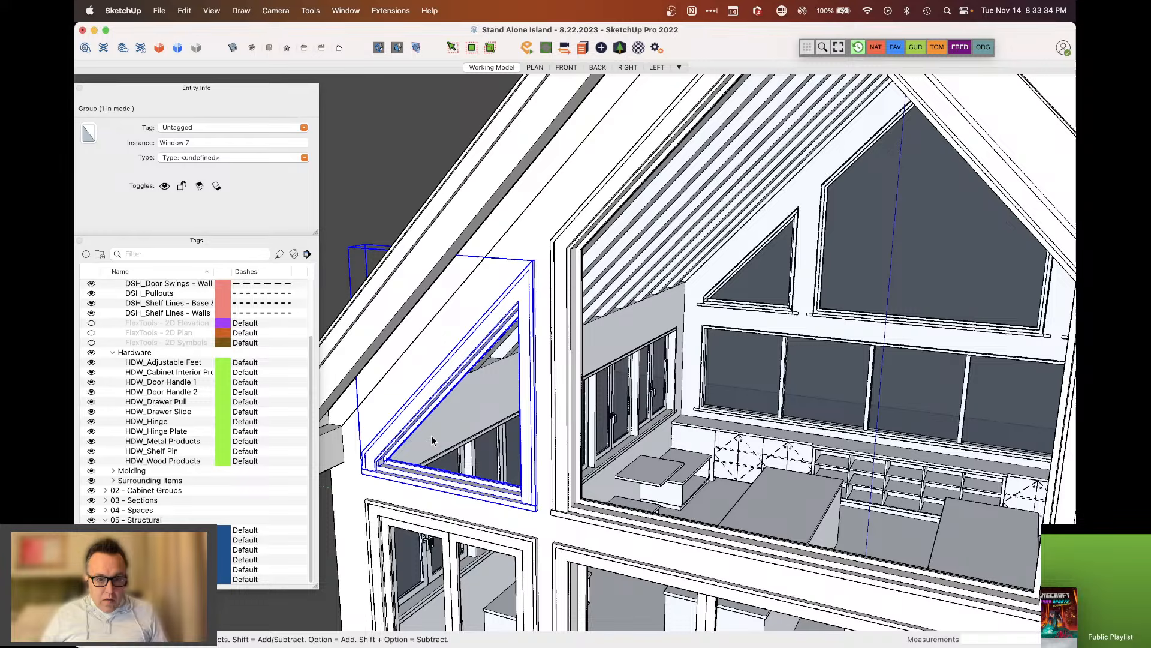
double_click(386, 447)
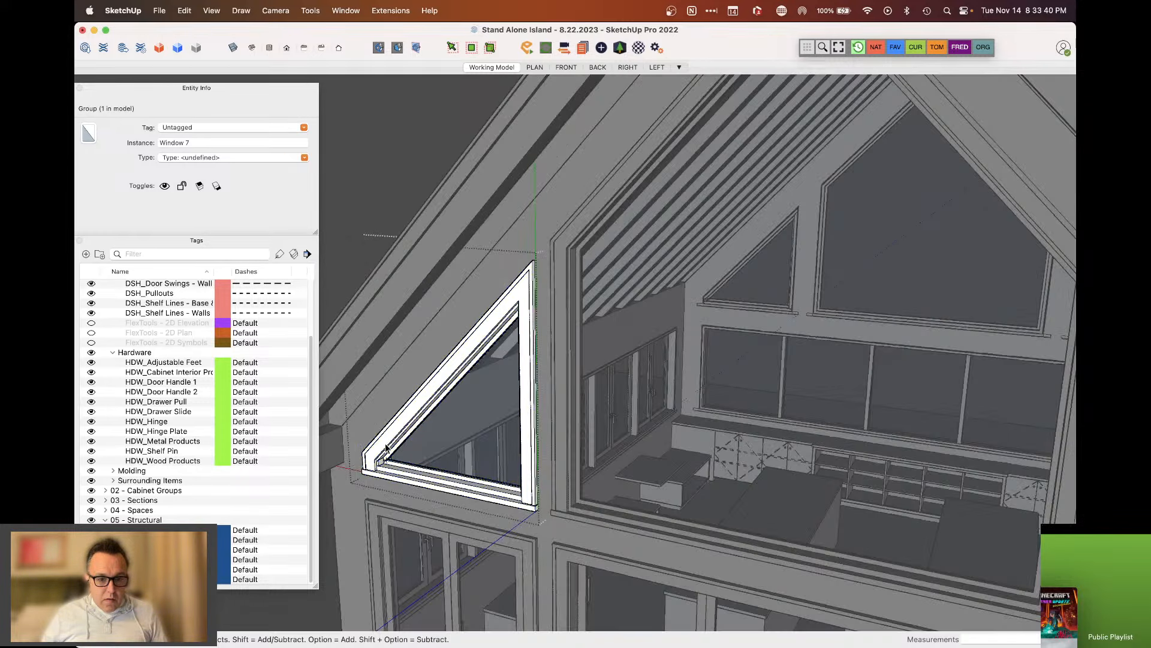
left_click(399, 475)
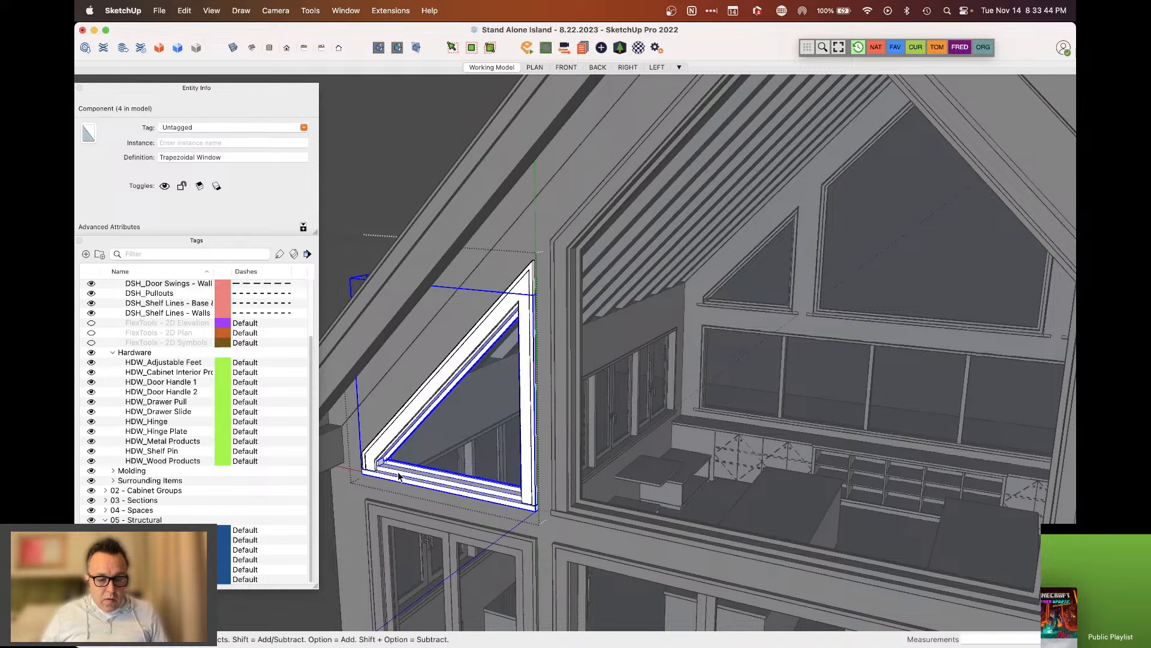
key("Escape")
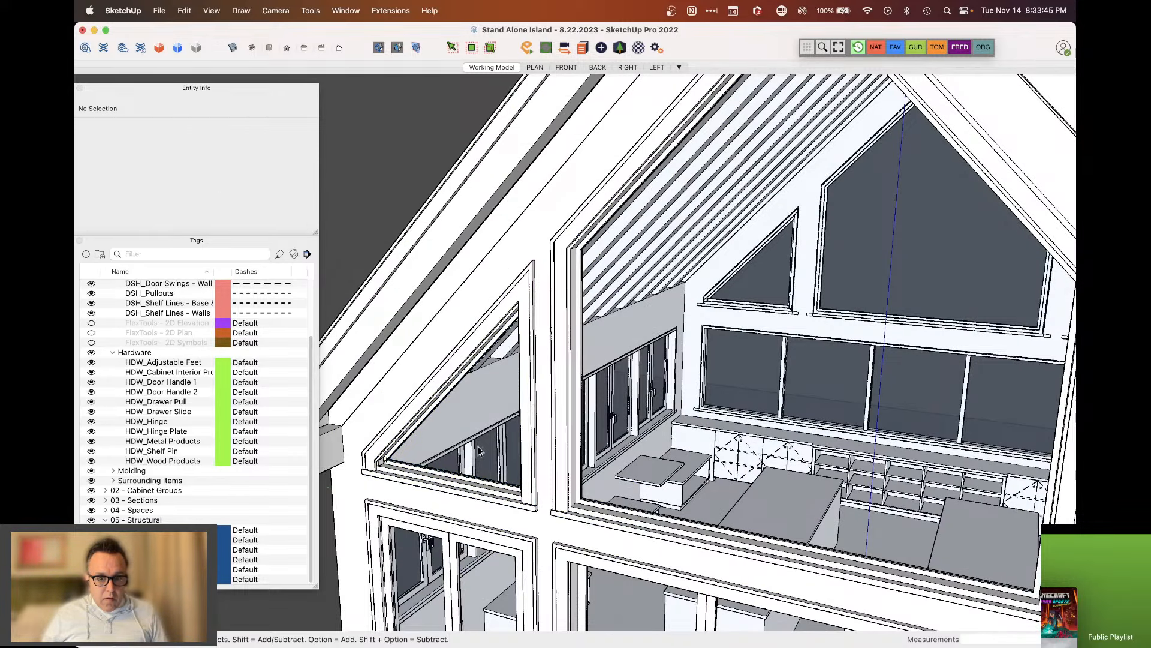
Select the front facade's gable windows, lower windows and three-panel door group together
left_click(531, 432)
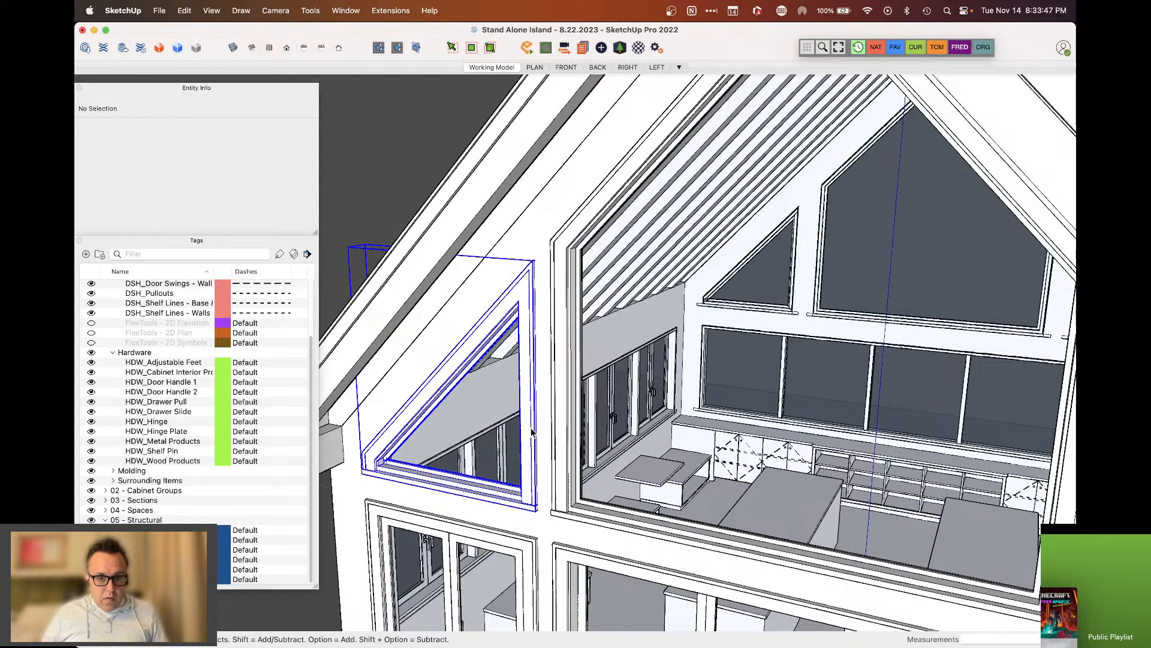
left_click(568, 388, "shift")
scroll(462, 368, "down", 5)
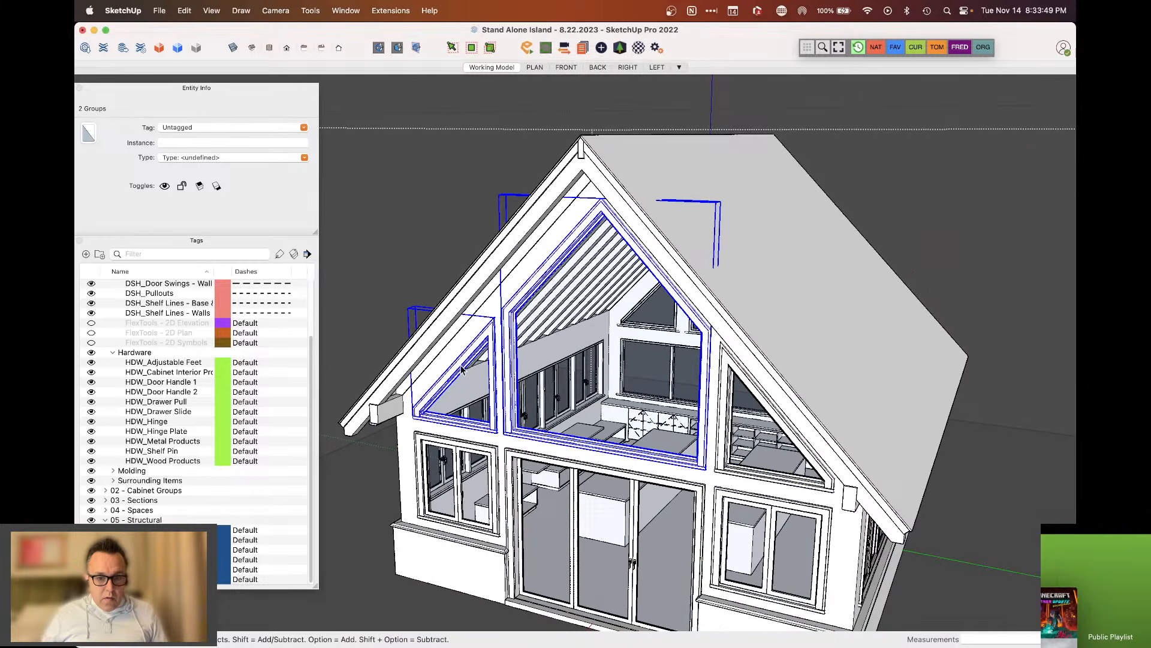
scroll(462, 369, "down", 2)
left_click(677, 501, "shift")
left_click(639, 500, "shift")
left_click(456, 450, "shift")
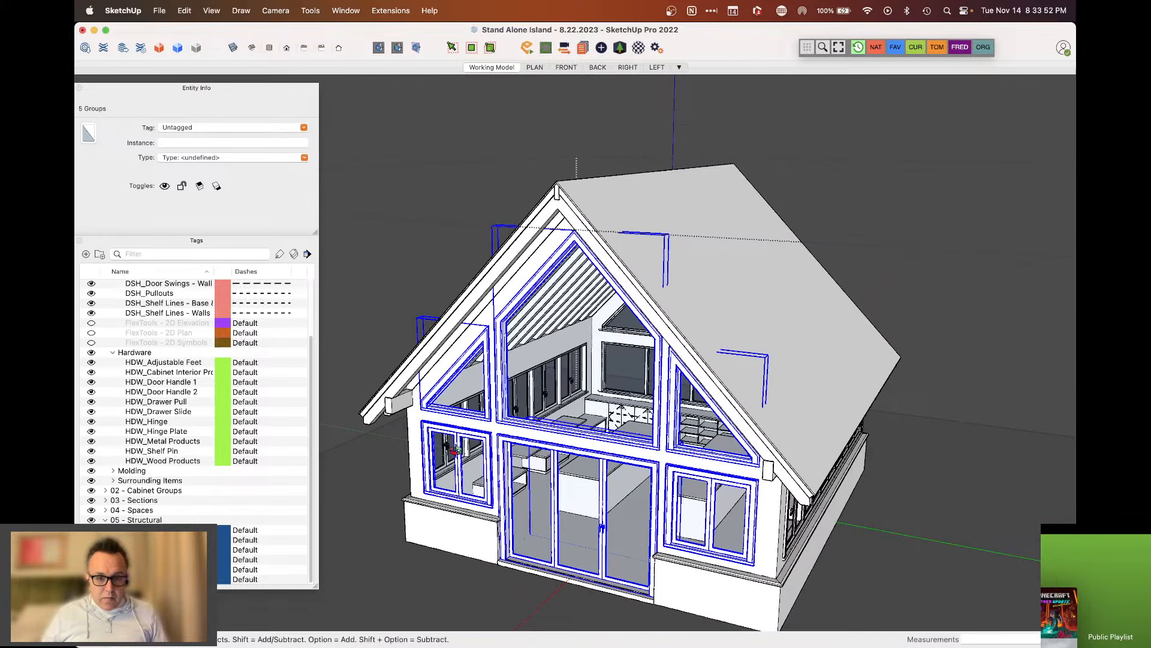
Add one side wall's window groups and the rear facade's gable and lower window groups to the selection
middle_click_drag(455, 450, 888, 397)
left_click(866, 354, "shift")
left_click(815, 337, "shift")
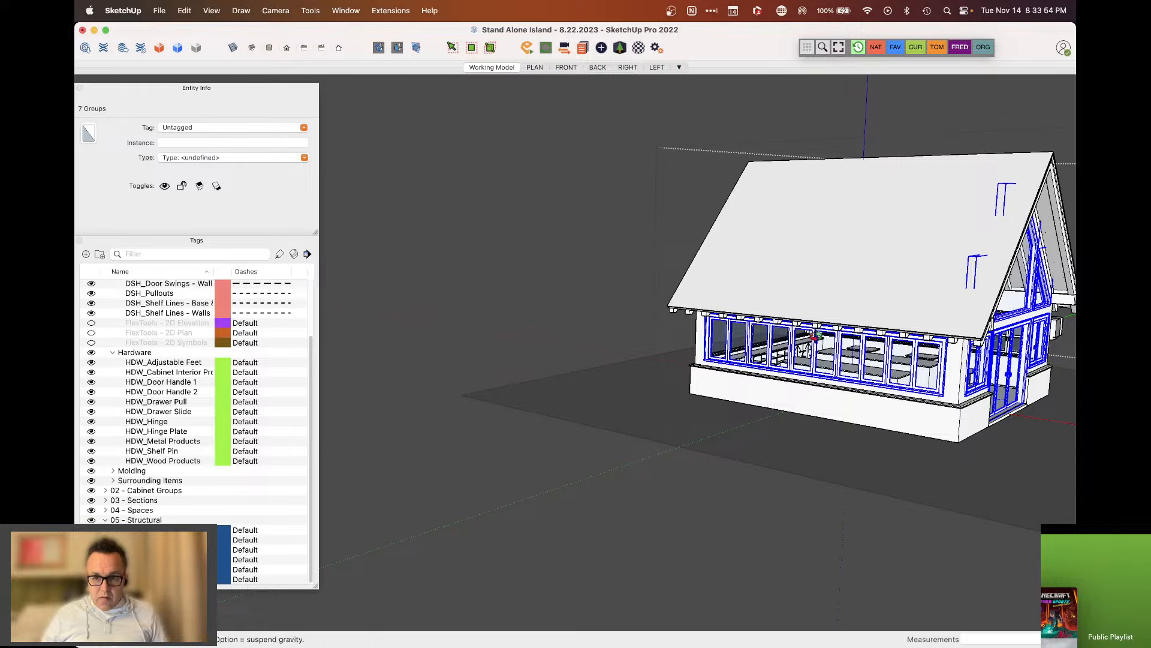
middle_click_drag(814, 337, 724, 257)
scroll(722, 251, "up", 4)
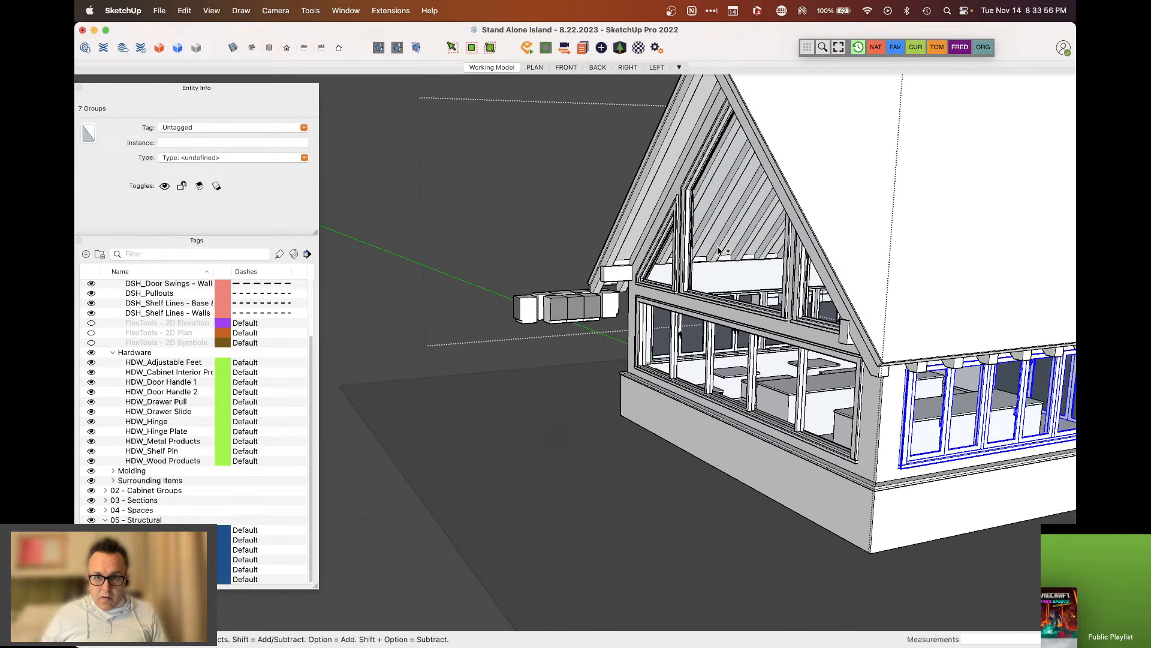
left_click(723, 252, "shift")
left_click(660, 276, "shift")
left_click(719, 342, "shift")
left_click(728, 311, "shift")
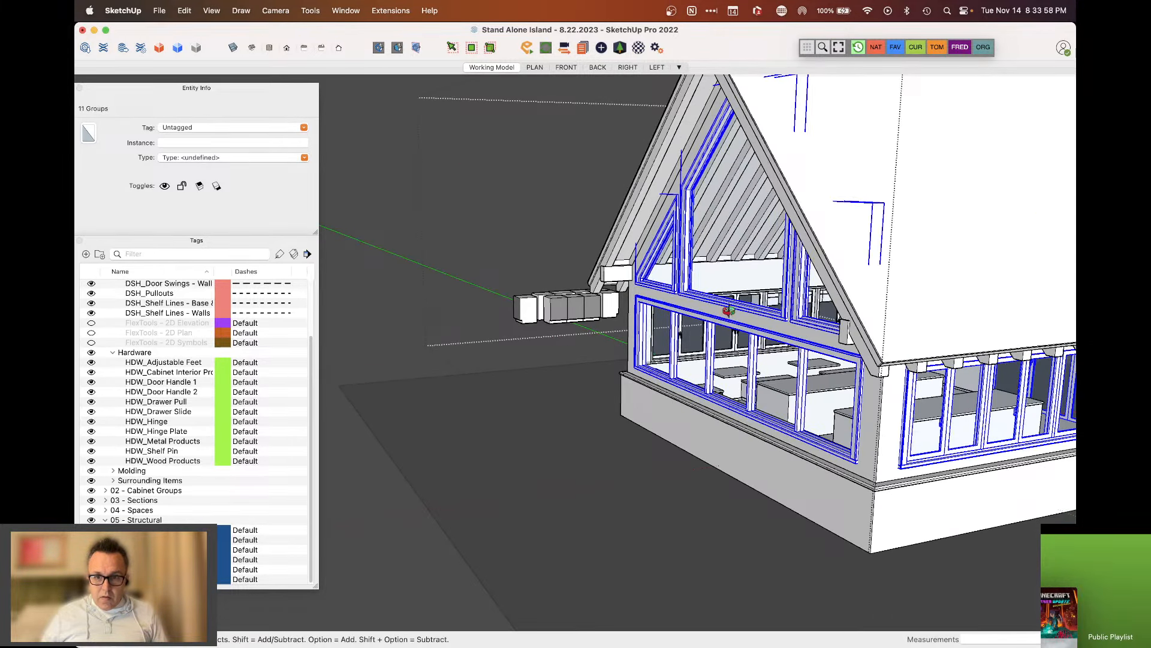
Add the remaining window group on the opposite side wall to the selection of window and door groups
middle_click_drag(729, 311, 781, 316)
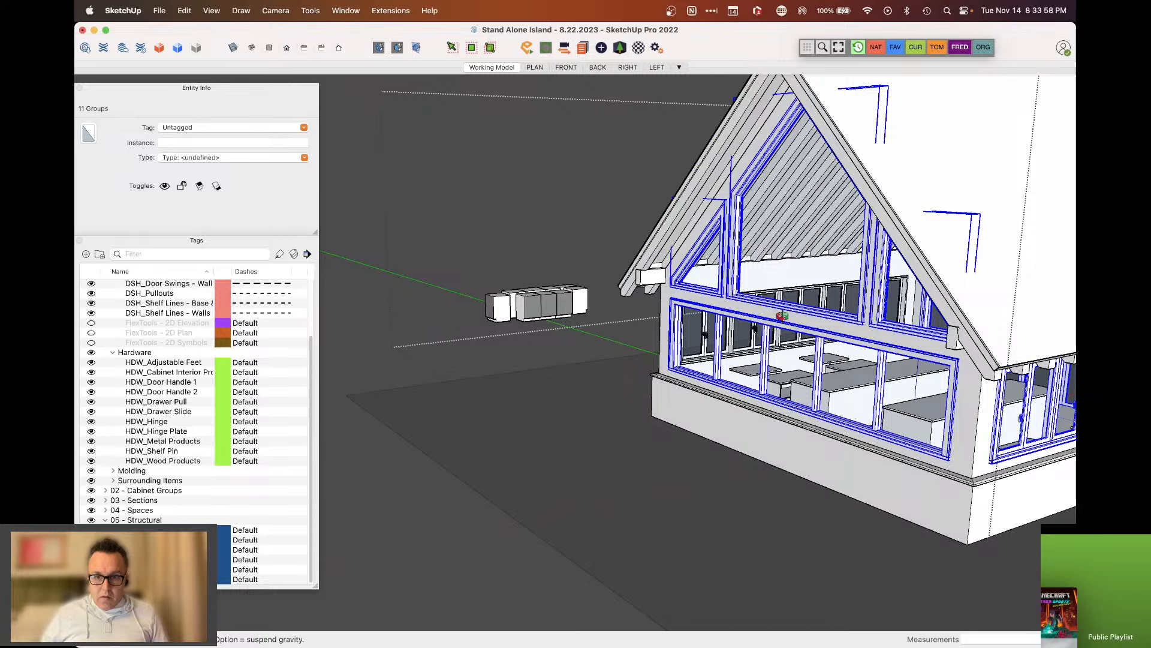
middle_click_drag(782, 316, 899, 315)
left_click(671, 296, "shift")
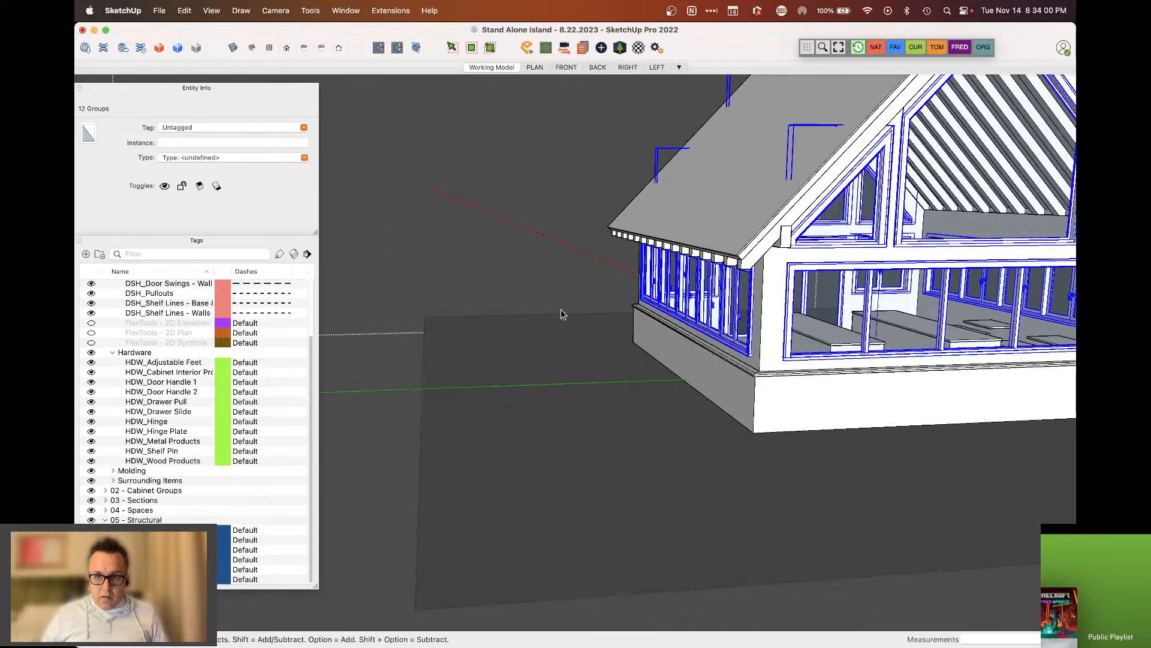
Assign the STR_Windows tag to all selected window and door groups and clear the selection
scroll(560, 308, "down", 5)
middle_click_drag(560, 308, 420, 319)
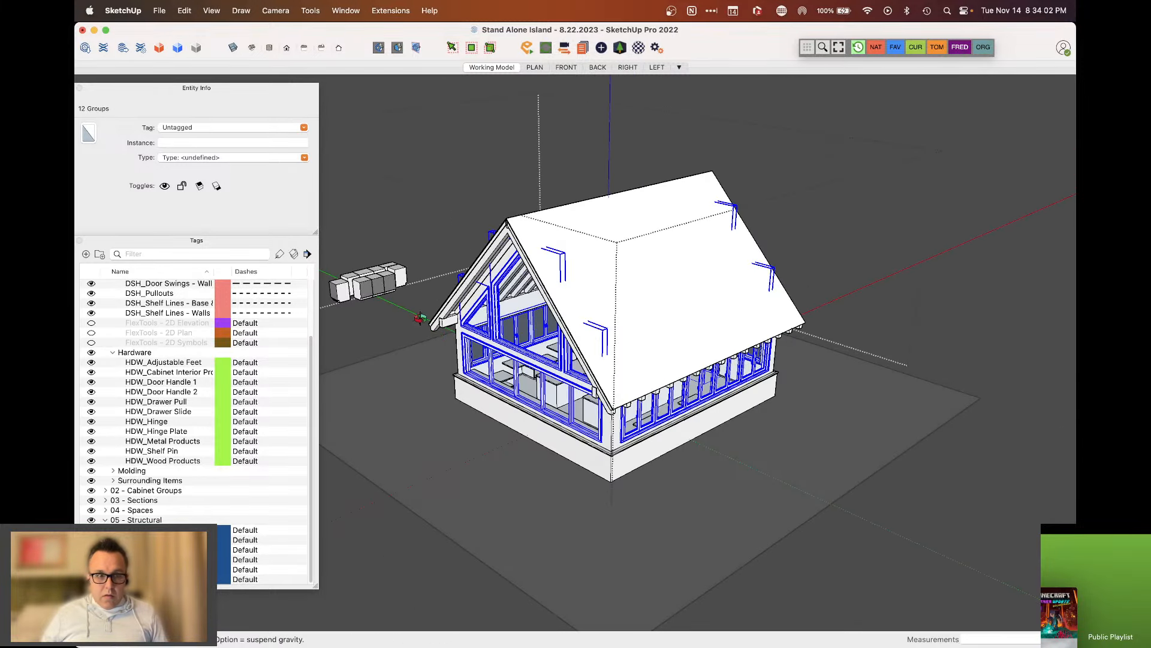
left_click(277, 126)
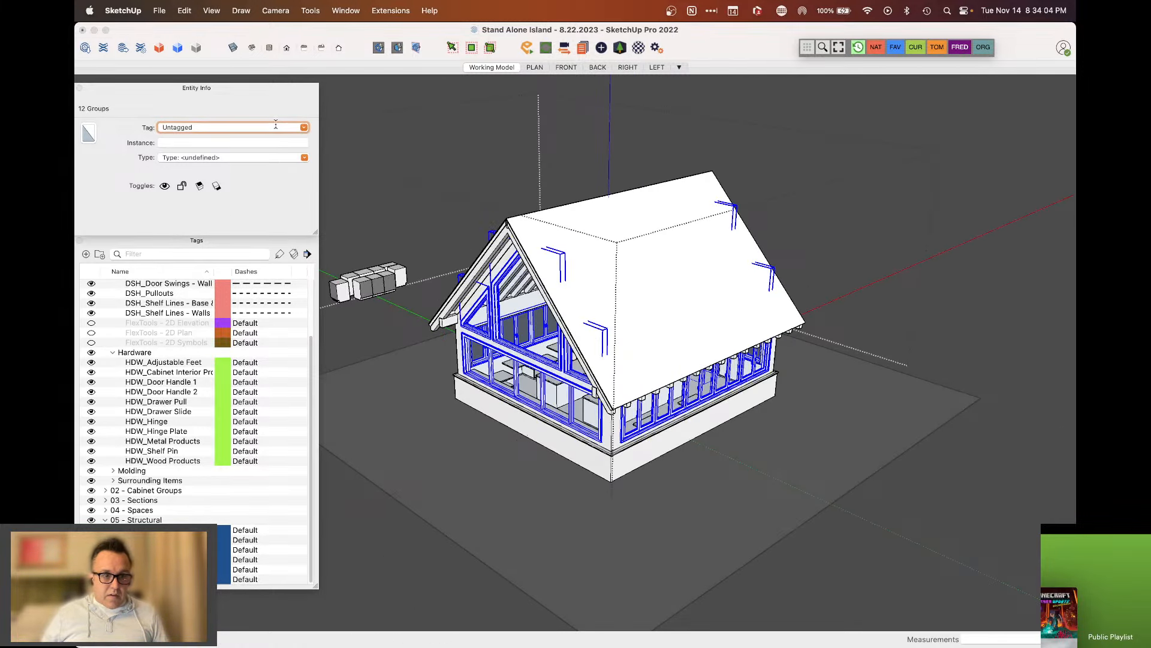
left_click_drag(222, 126, 158, 124)
type("STR_Archs")
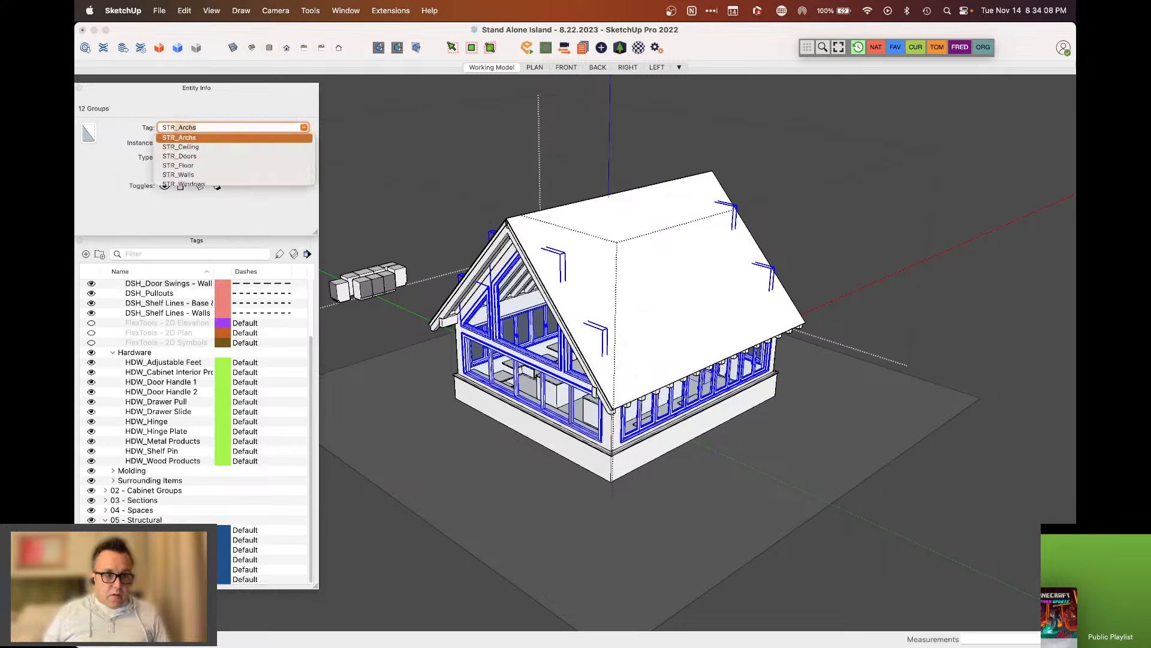
left_click(186, 180)
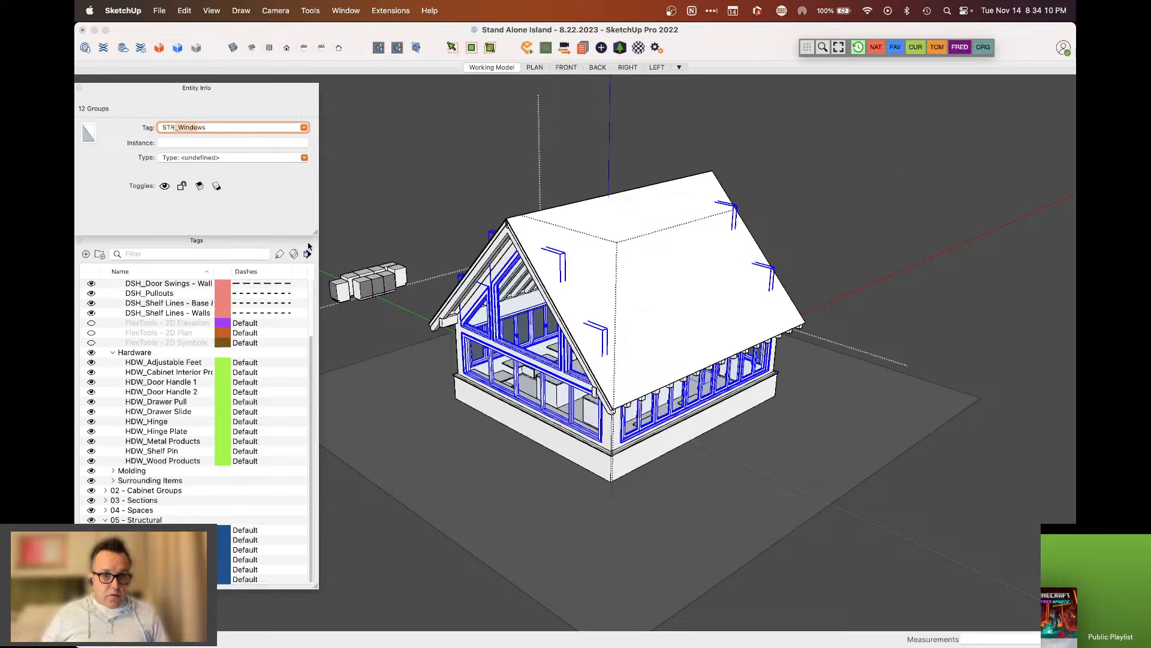
left_click(885, 164)
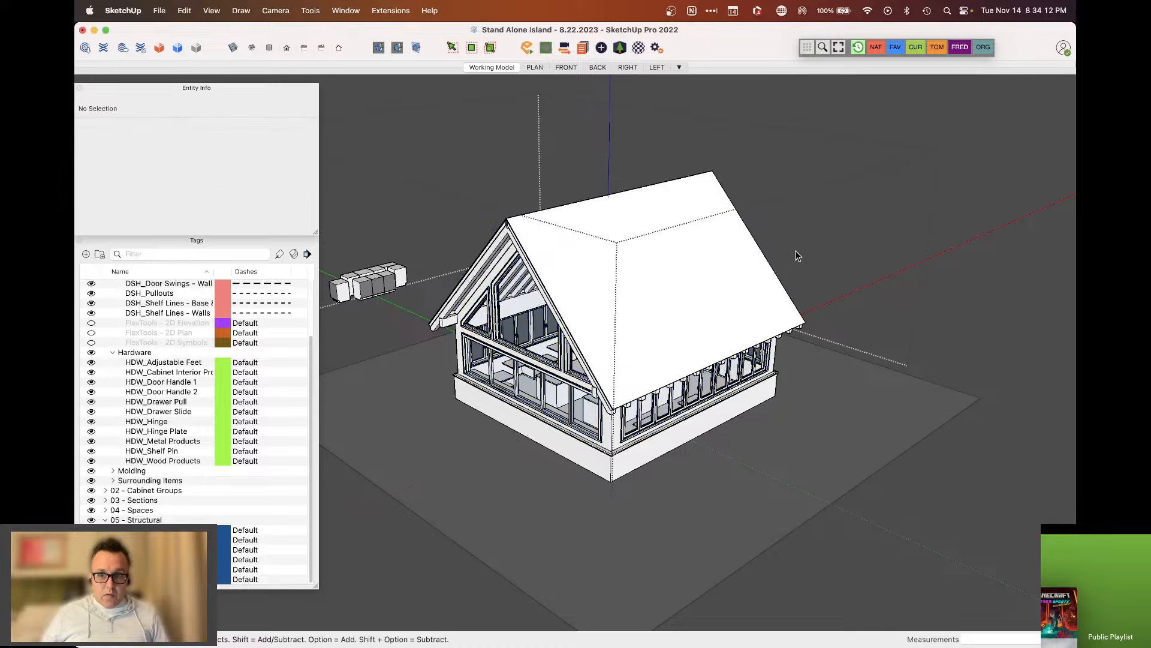
Hide the STR_Windows tag, check the house from several sides for untagged windows, and show the tag again
left_click(91, 579)
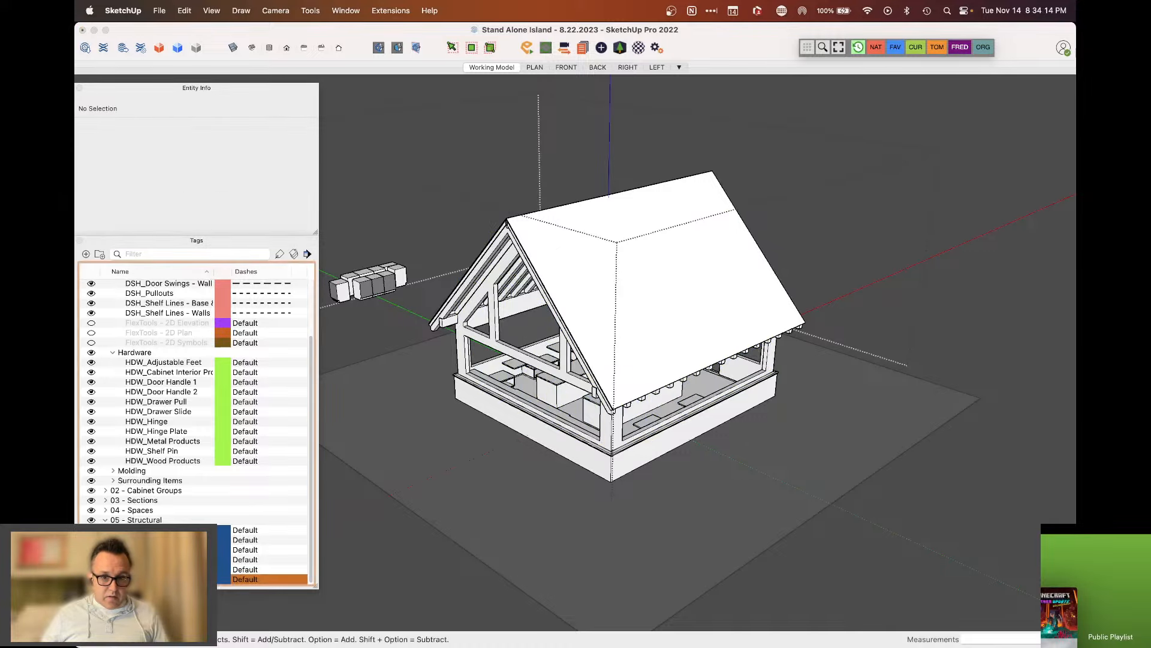
middle_click_drag(574, 434, 192, 336)
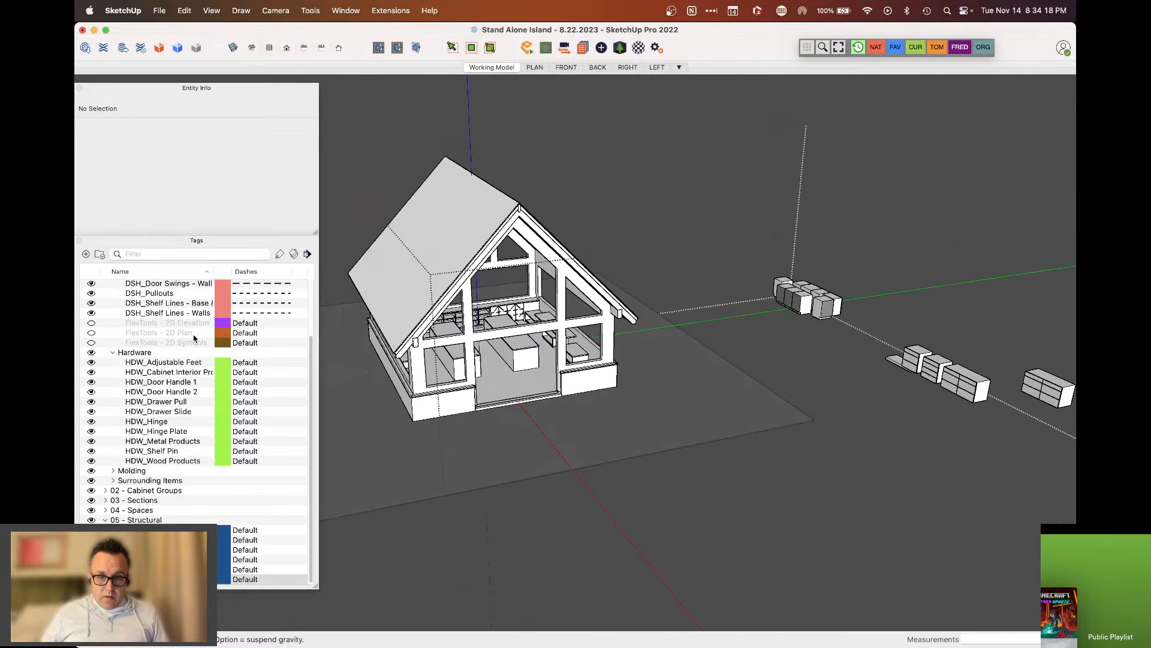
scroll(508, 375, "down", 4)
scroll(413, 268, "up", 4)
middle_click_drag(413, 268, 395, 282)
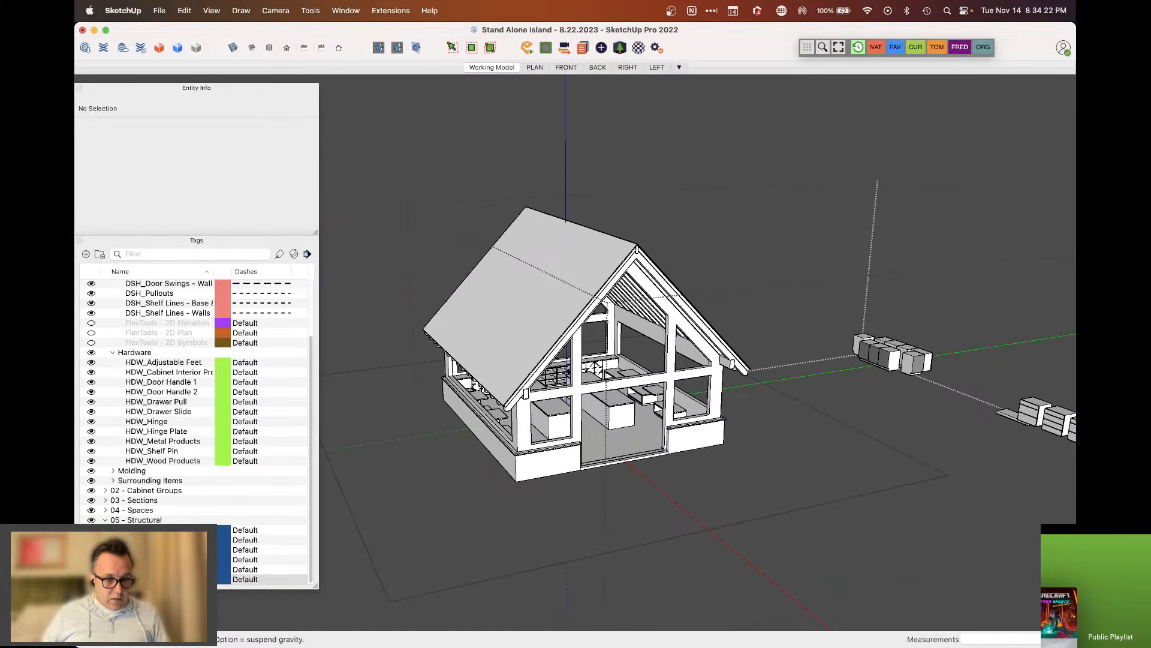
left_click(91, 579)
Create a tag named STR_Roof in the 05 - Structural folder
left_click(122, 520)
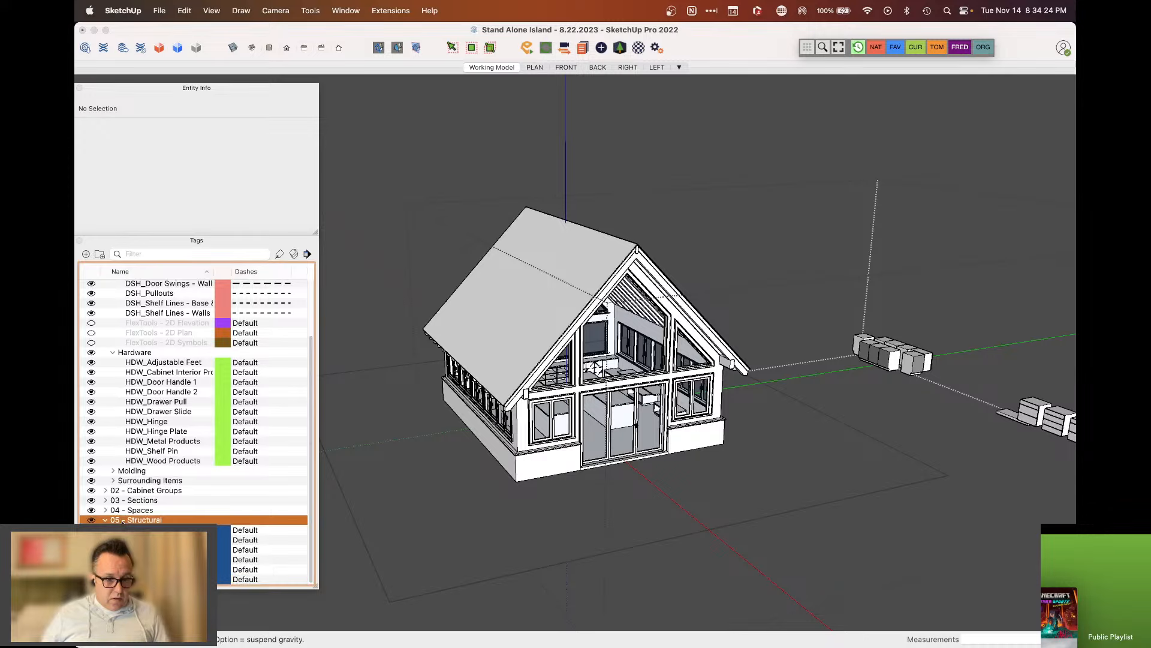
scroll(135, 316, "down", 1)
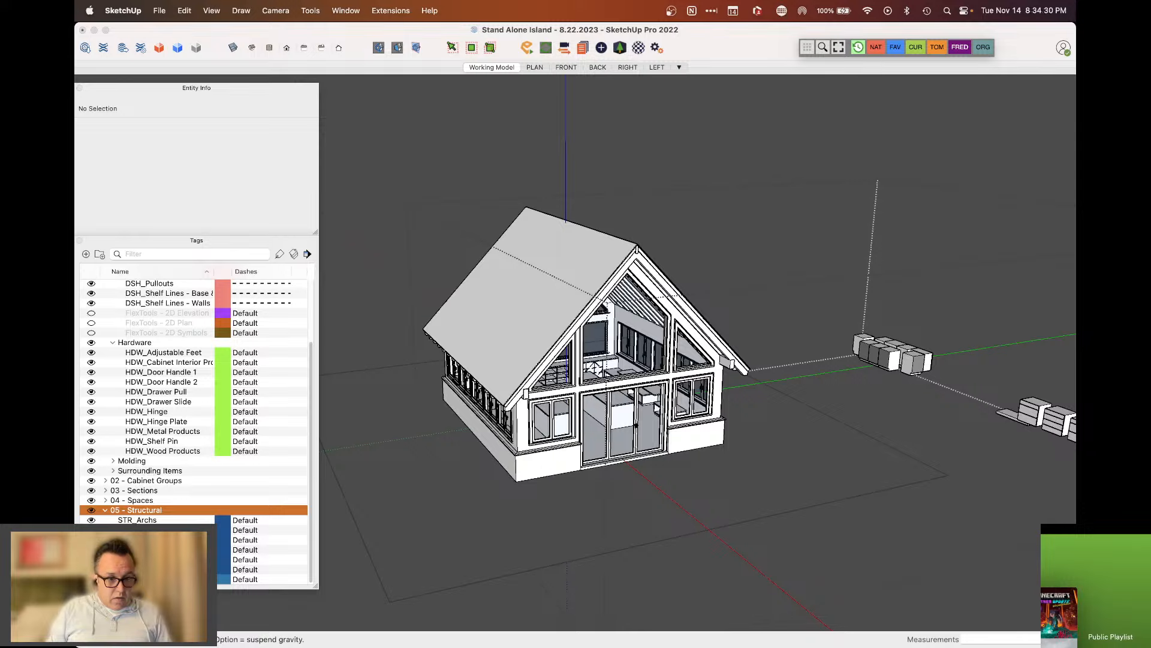
key("Return")
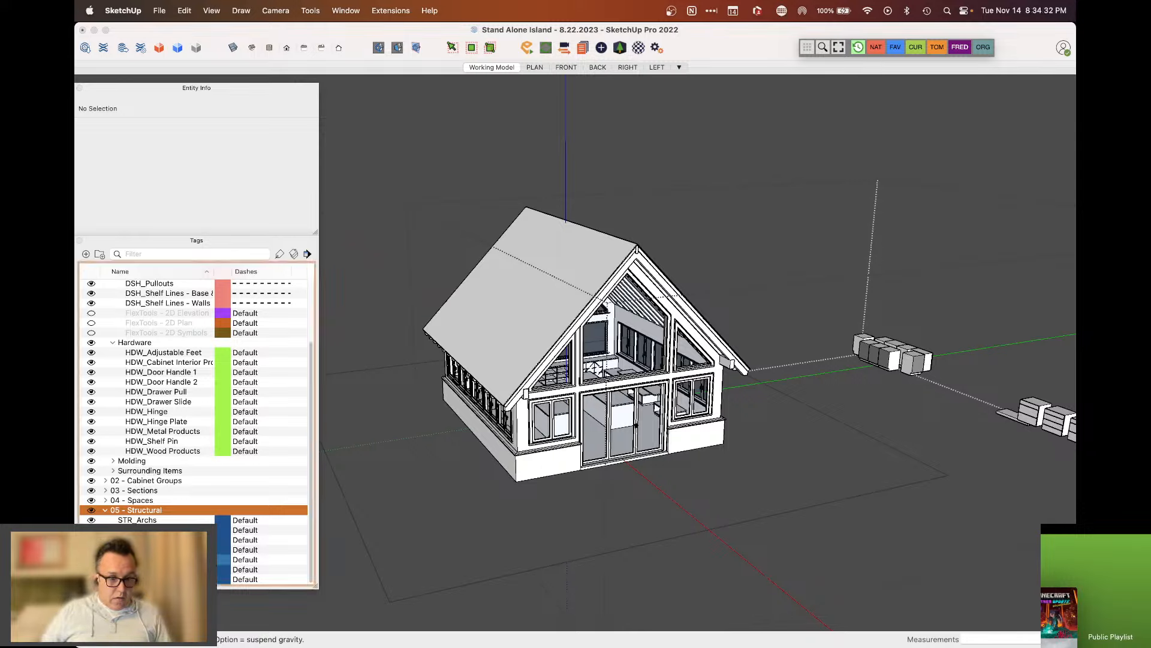
Select the house's roof group and assign it the STR_Roof tag
left_click(579, 262)
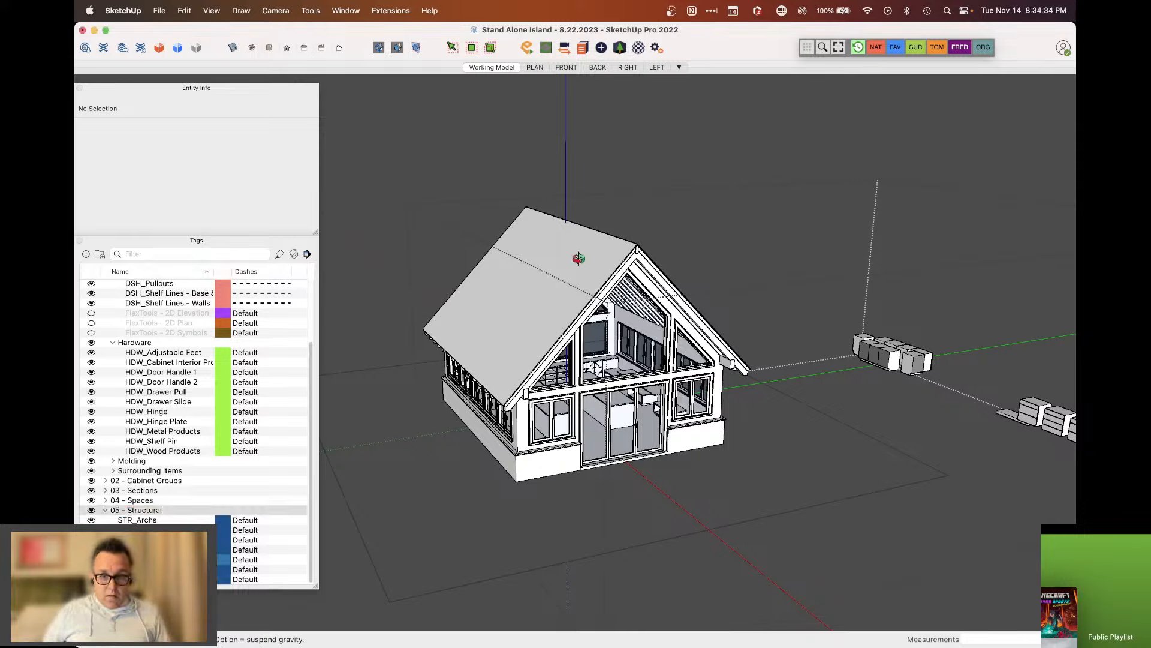
left_click(578, 260)
left_click(246, 127)
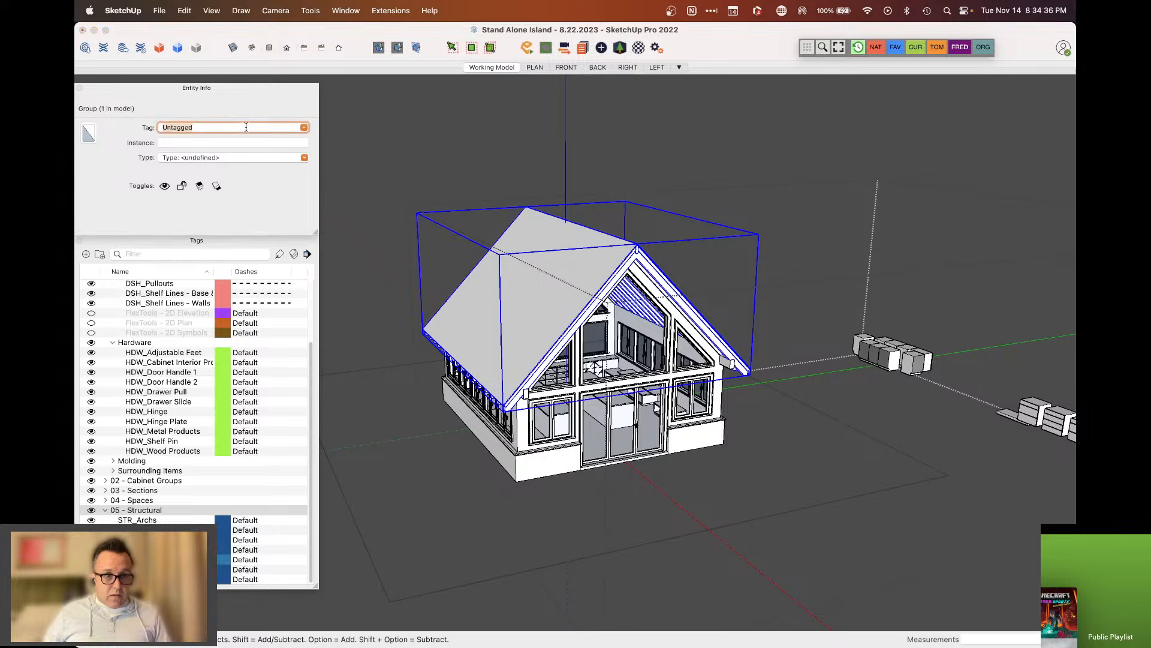
type("STR")
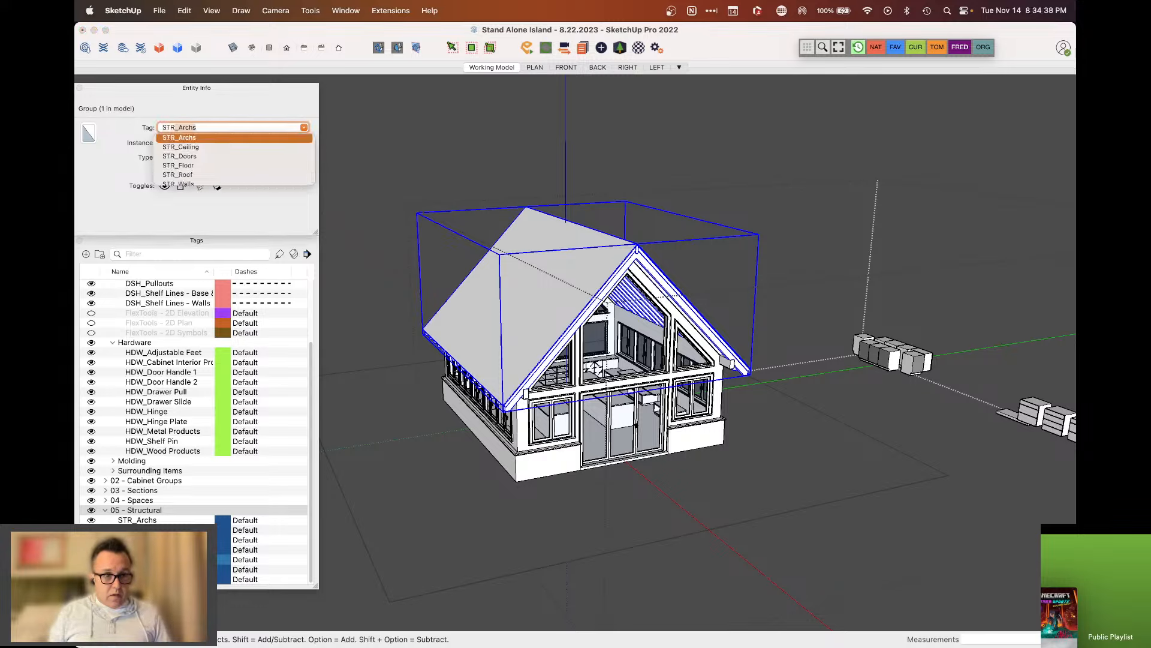
type("_Roof")
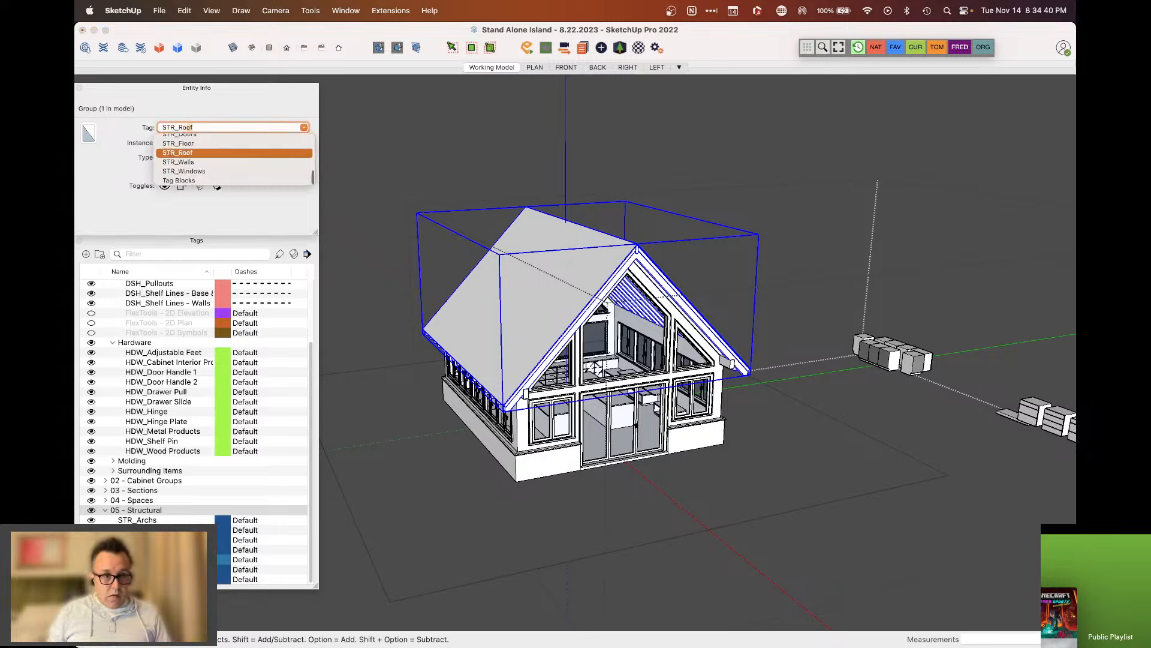
key("Return")
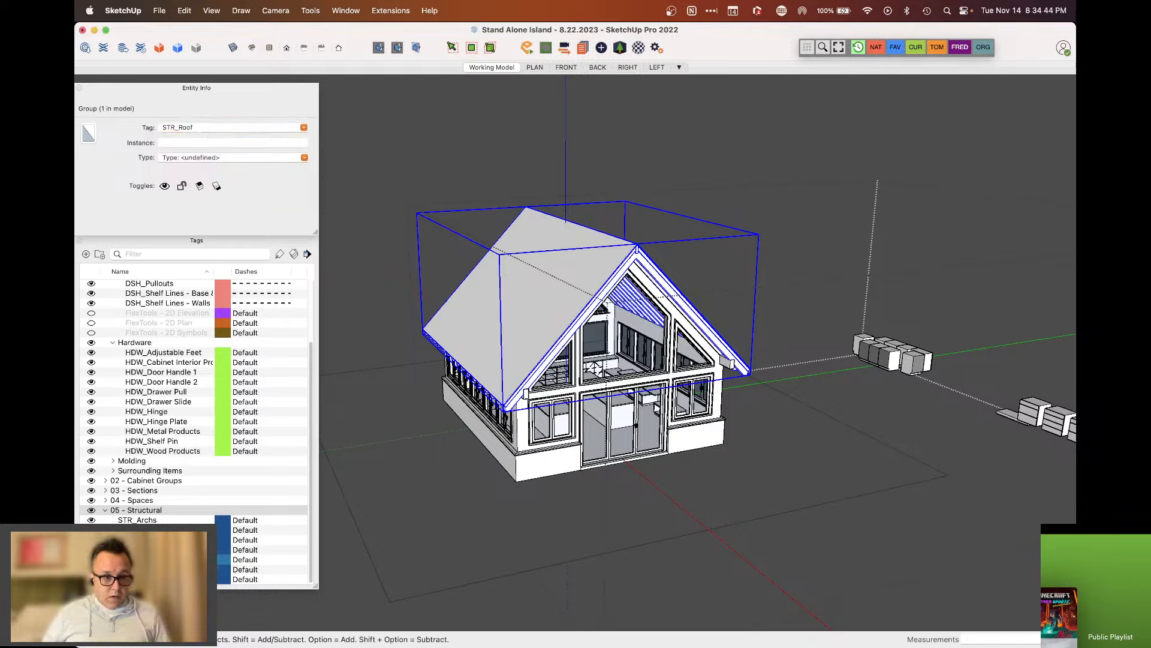
Hide the STR_Roof and STR_Windows tags to expose the front gable's sloping beam
left_click(91, 560)
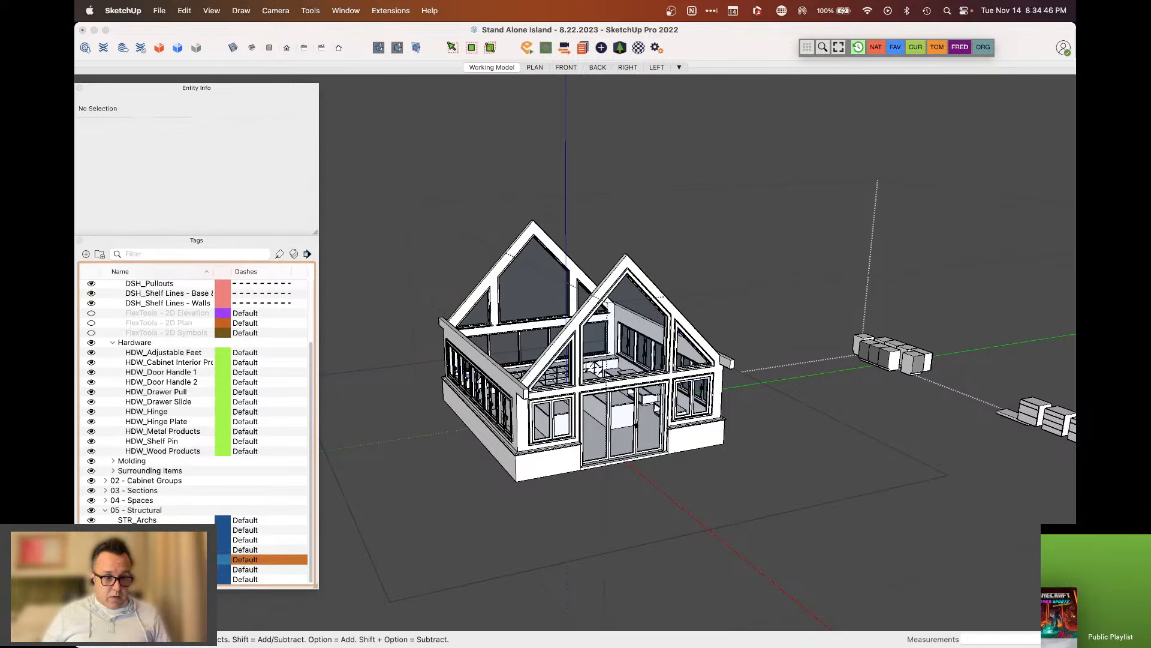
left_click(91, 579)
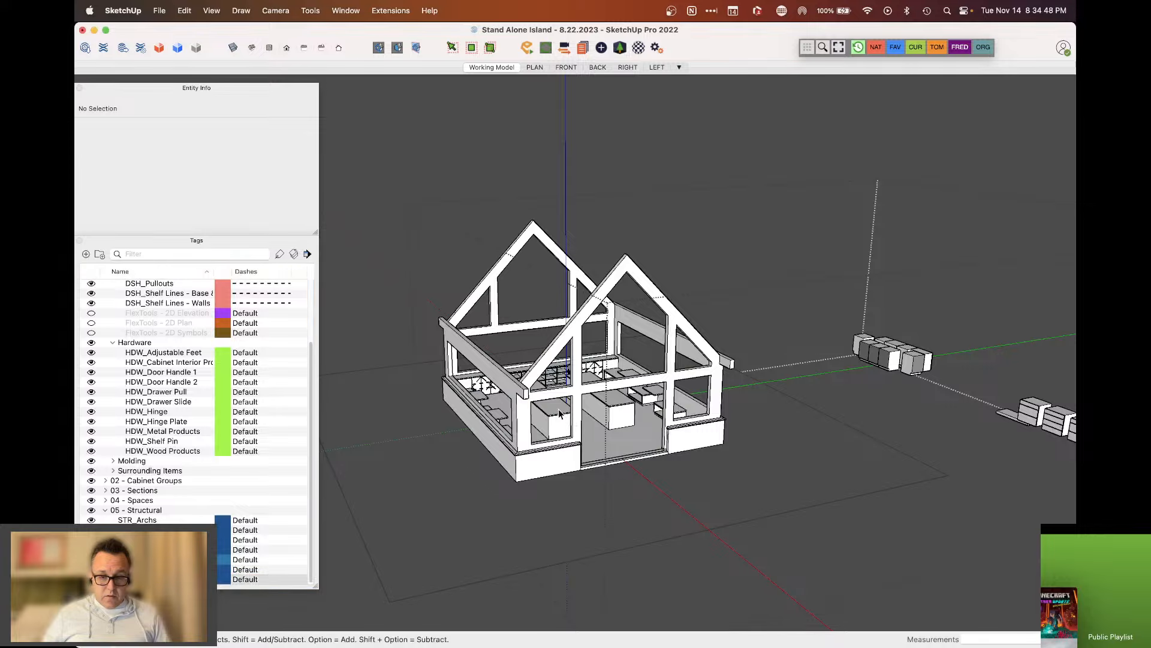
middle_click_drag(543, 378, 570, 417)
scroll(570, 416, "up", 8)
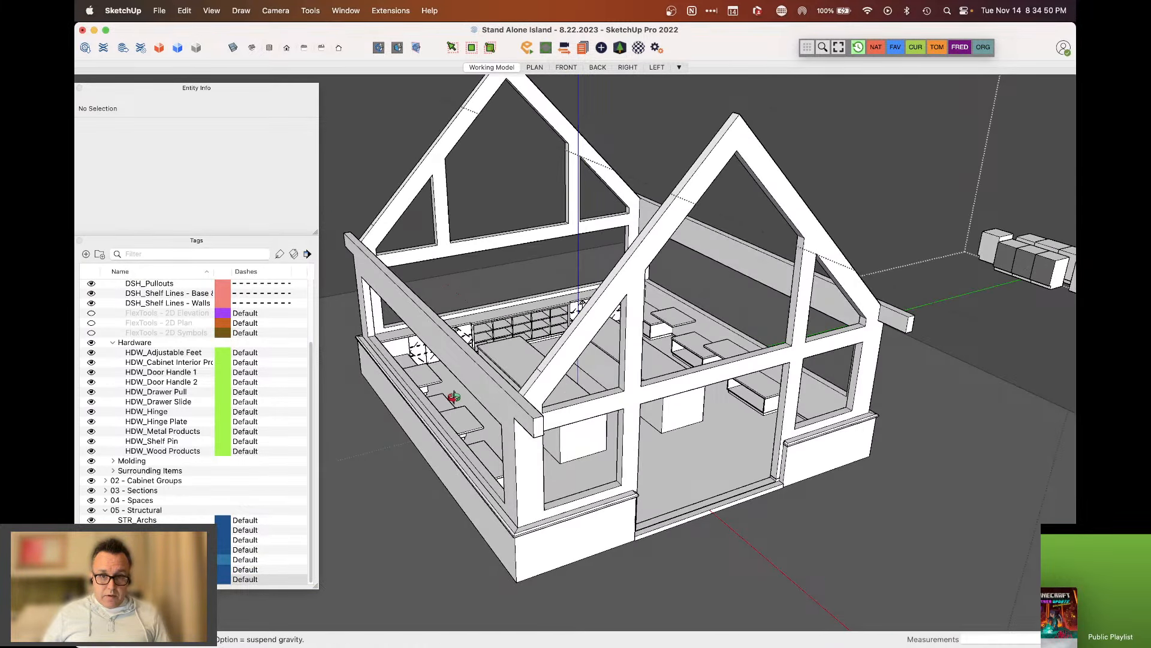
left_click_drag(454, 397, 668, 437)
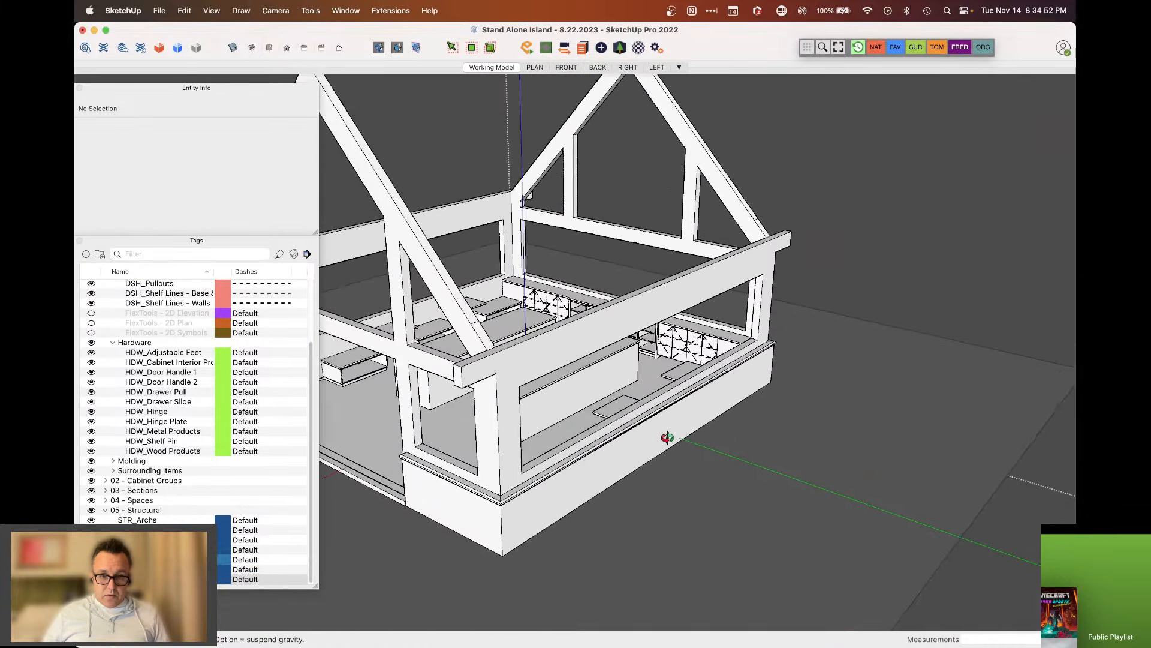
scroll(583, 416, "down", 2)
scroll(480, 340, "up", 7)
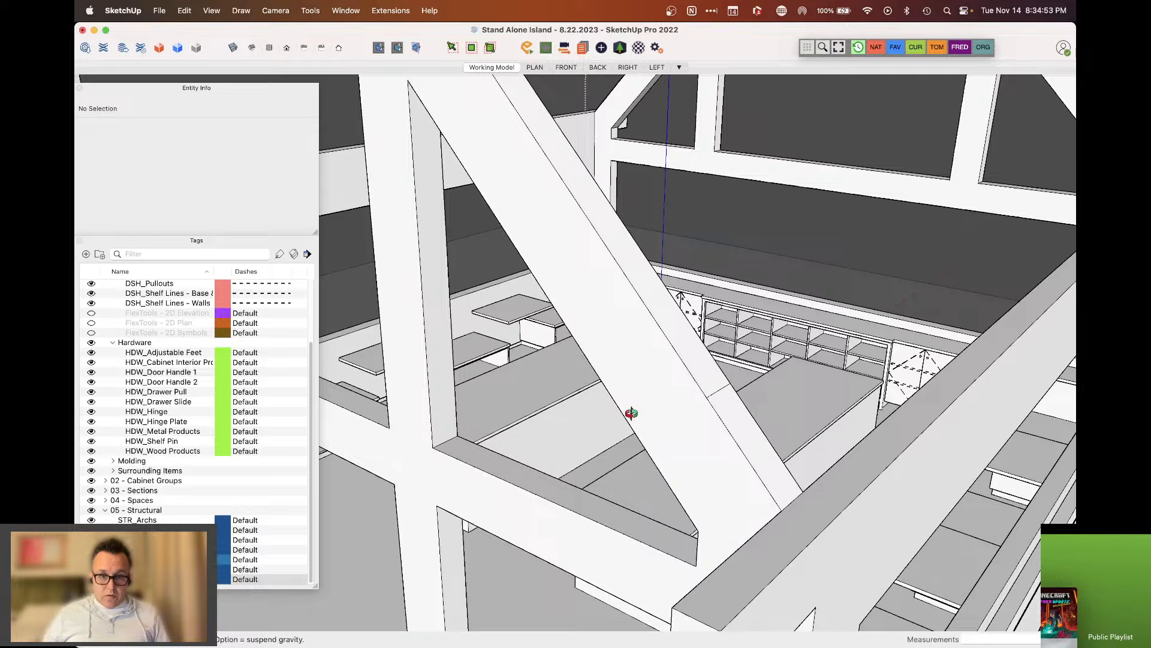
Open the wall group for editing and erase the stray edge across the lower end of the front gable's sloping beam
key("space")
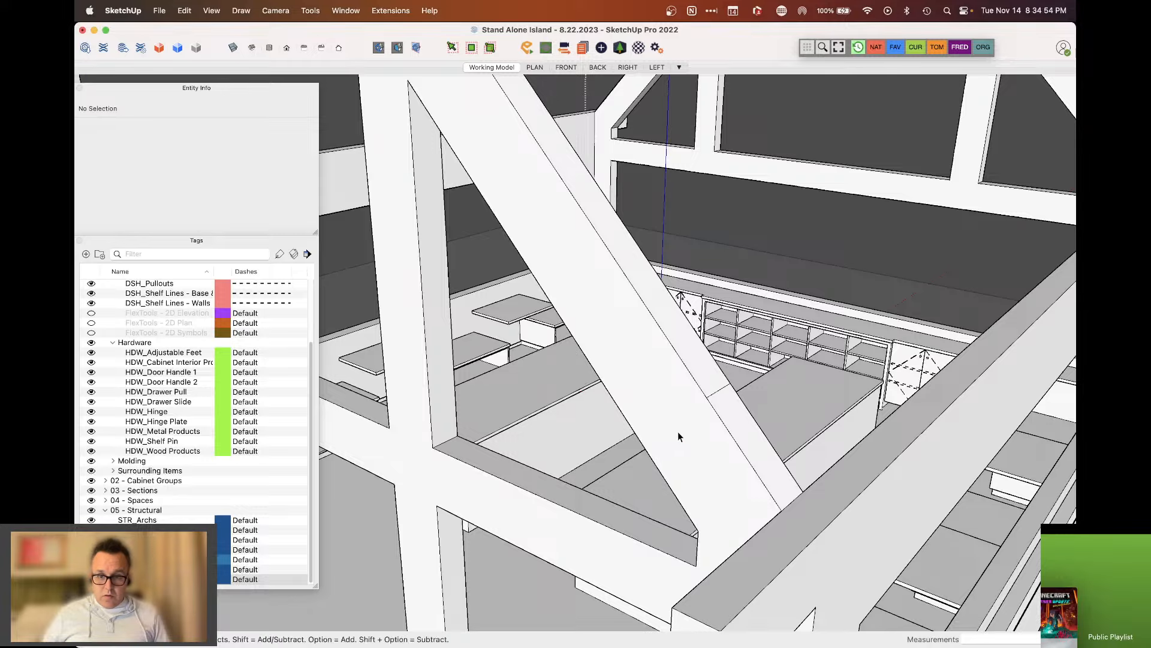
triple_click(677, 432)
key("e")
left_click(718, 391)
scroll(625, 503, "down", 7)
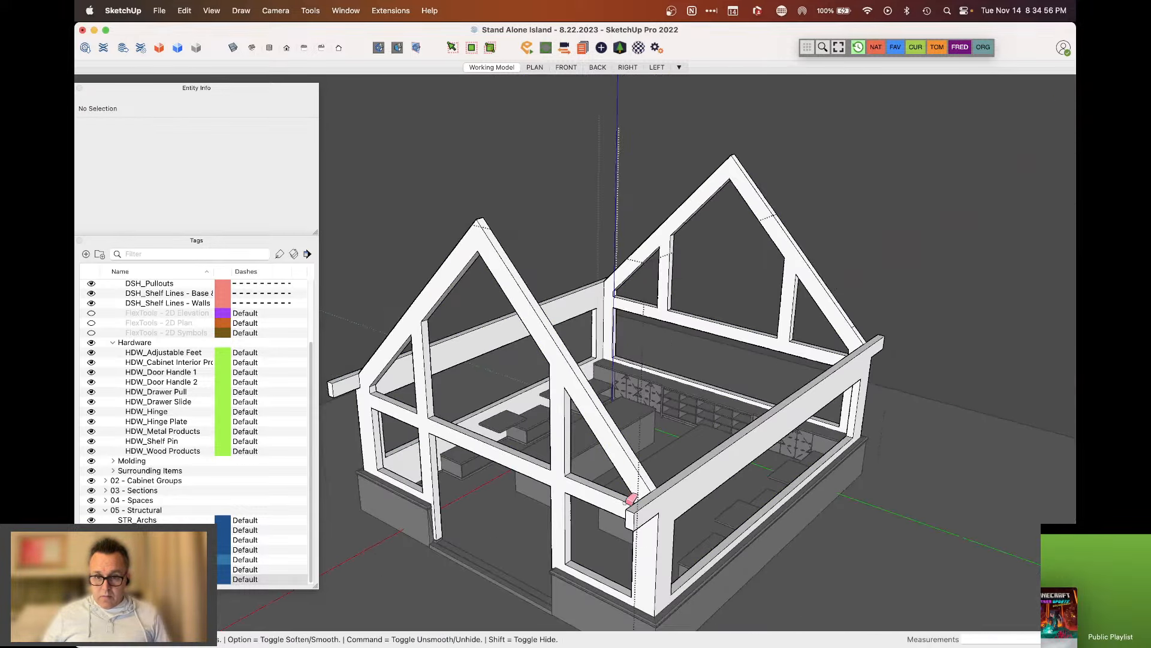
Erase the matching stray edge across the front gable's other sloping beam, near the wall plate
middle_click_drag(631, 498, 827, 478)
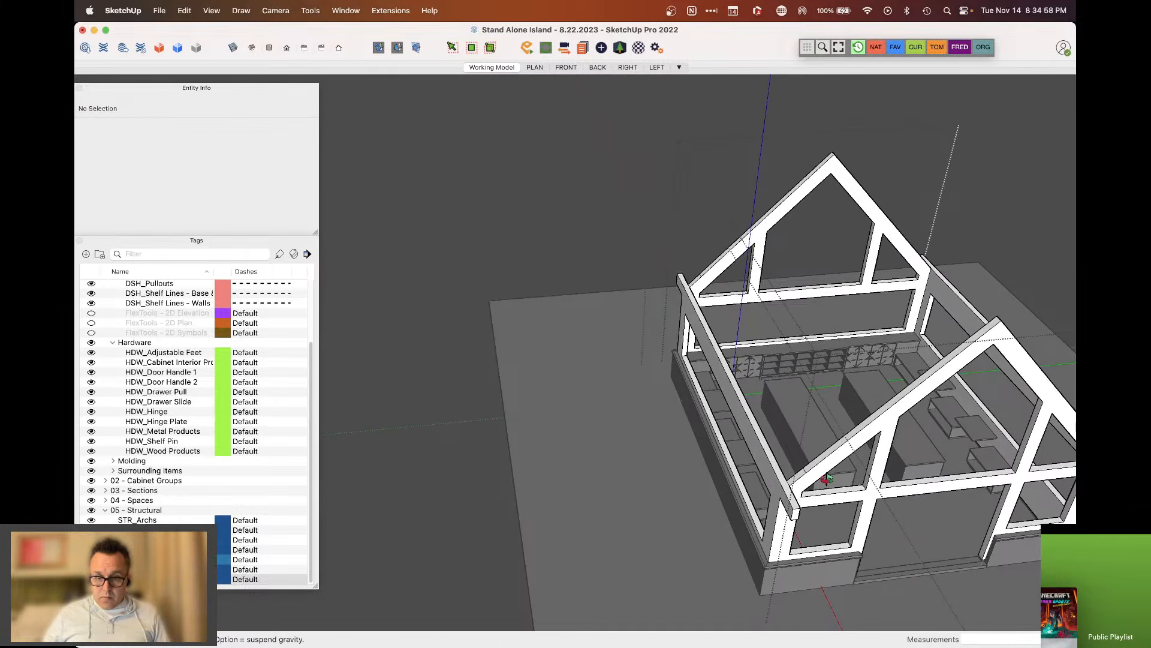
scroll(792, 470, "up", 5)
left_click_drag(825, 451, 801, 461)
scroll(726, 519, "down", 2)
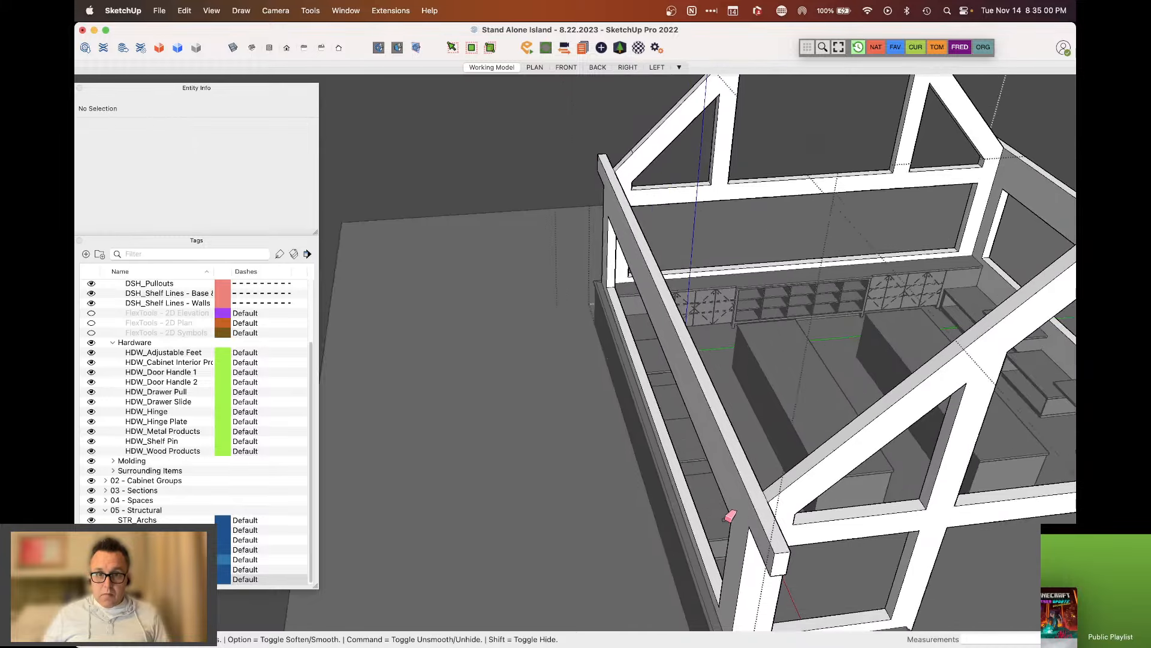
Erase the stray edges near the lower ends of both sloping beams on the rear gable
scroll(647, 200, "down", 2)
scroll(647, 192, "up", 8)
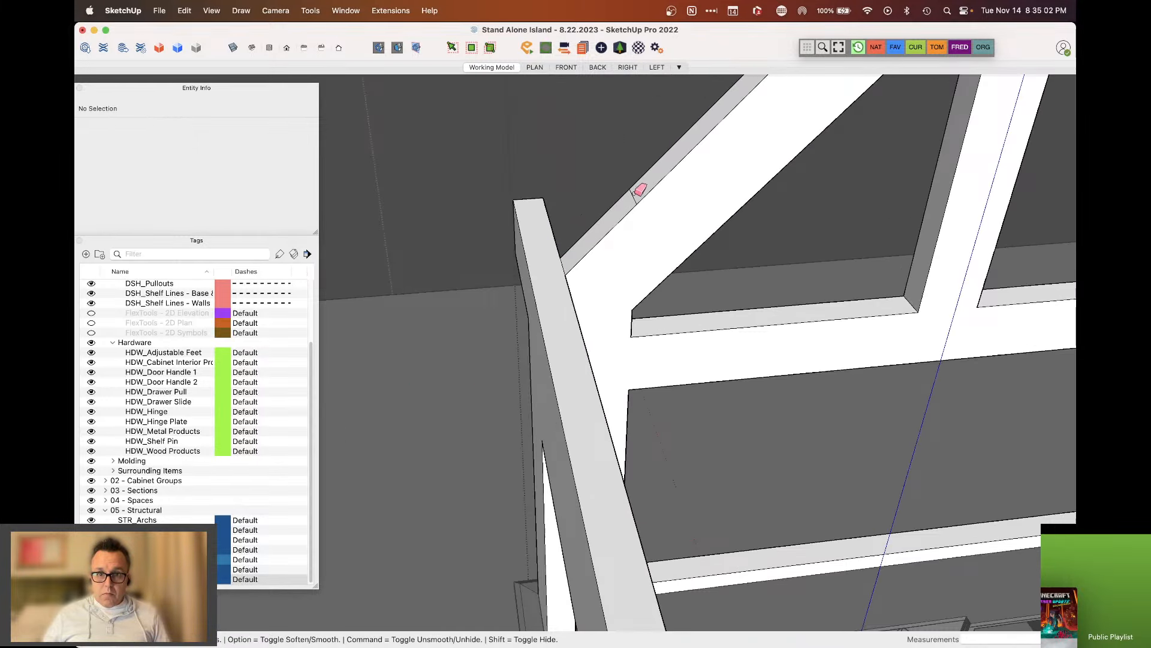
scroll(623, 264, "down", 5)
middle_click_drag(642, 334, 535, 330)
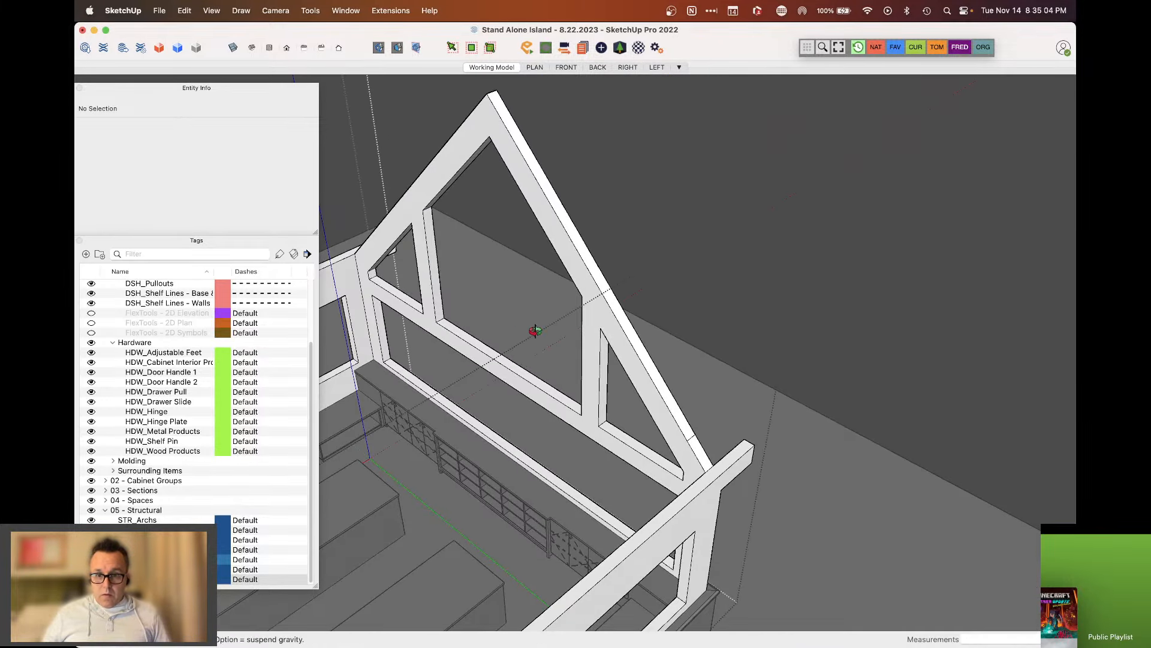
scroll(693, 444, "up", 6)
scroll(795, 436, "down", 5)
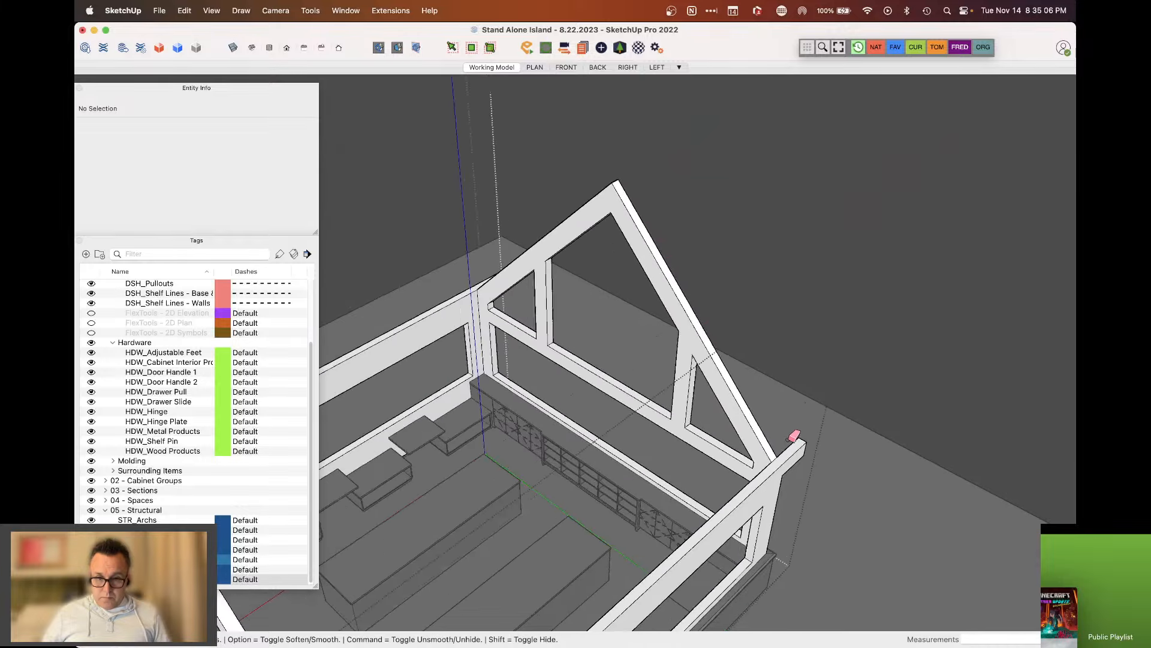
Examine the exposed wall frame and both gables from all sides for leftover stray edges
scroll(794, 436, "down", 6)
middle_click_drag(779, 360, 1046, 378)
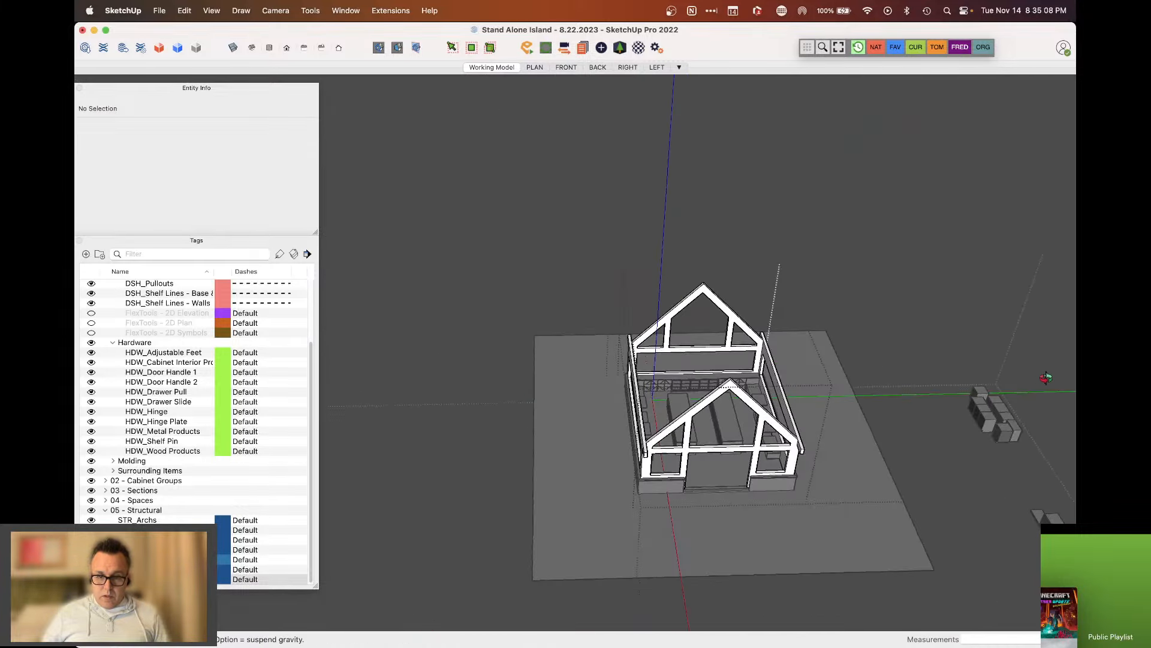
scroll(702, 442, "up", 5)
middle_click_drag(700, 442, 905, 383)
scroll(861, 338, "up", 3)
middle_click_drag(851, 338, 667, 410)
scroll(668, 410, "down", 8)
scroll(395, 251, "up", 3)
middle_click_drag(534, 303, 708, 347)
scroll(609, 343, "up", 4)
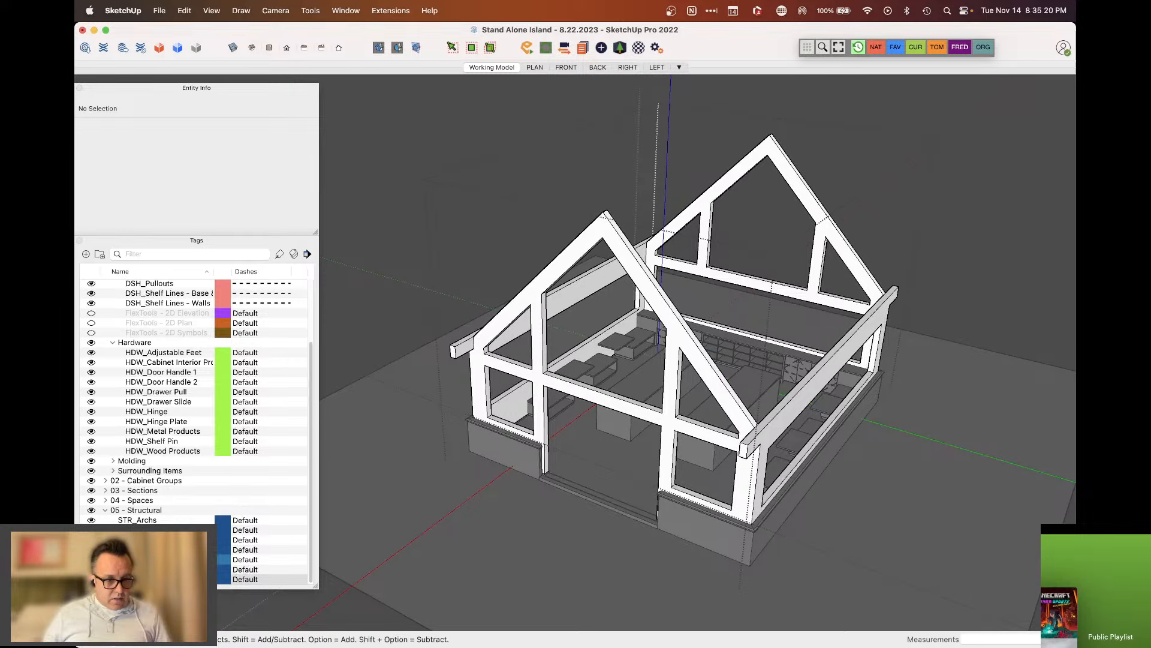
Show the STR_Roof tag to check the roof over the wall frame and hide it again
left_click(143, 560)
left_click(91, 559)
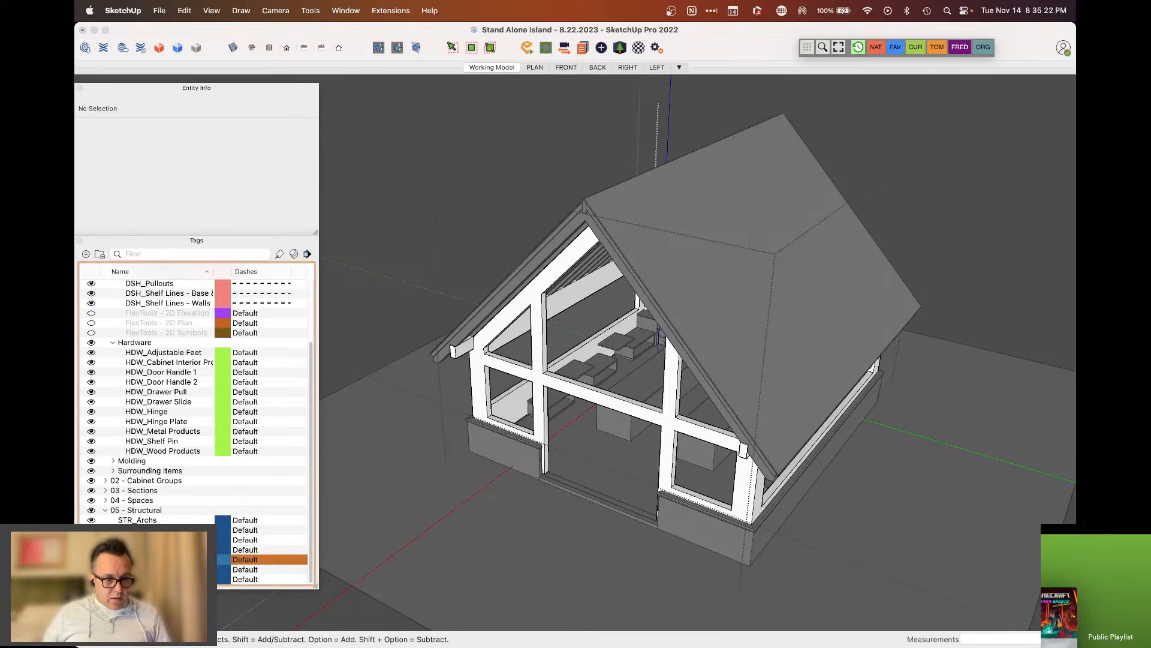
left_click(91, 560)
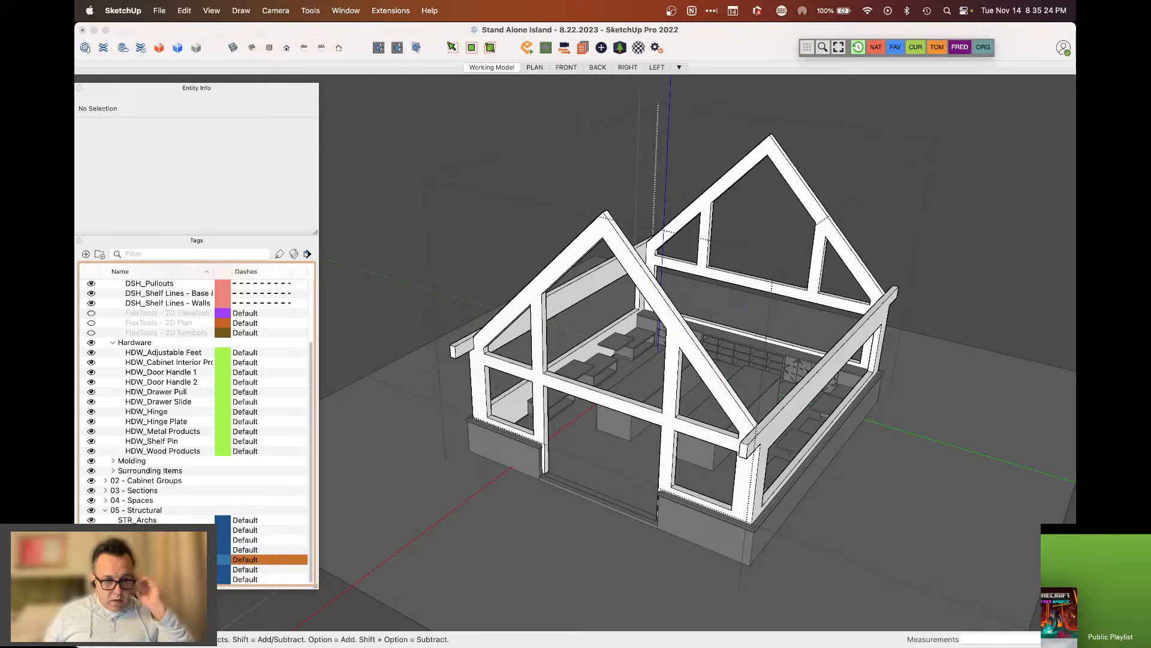
left_click(677, 319)
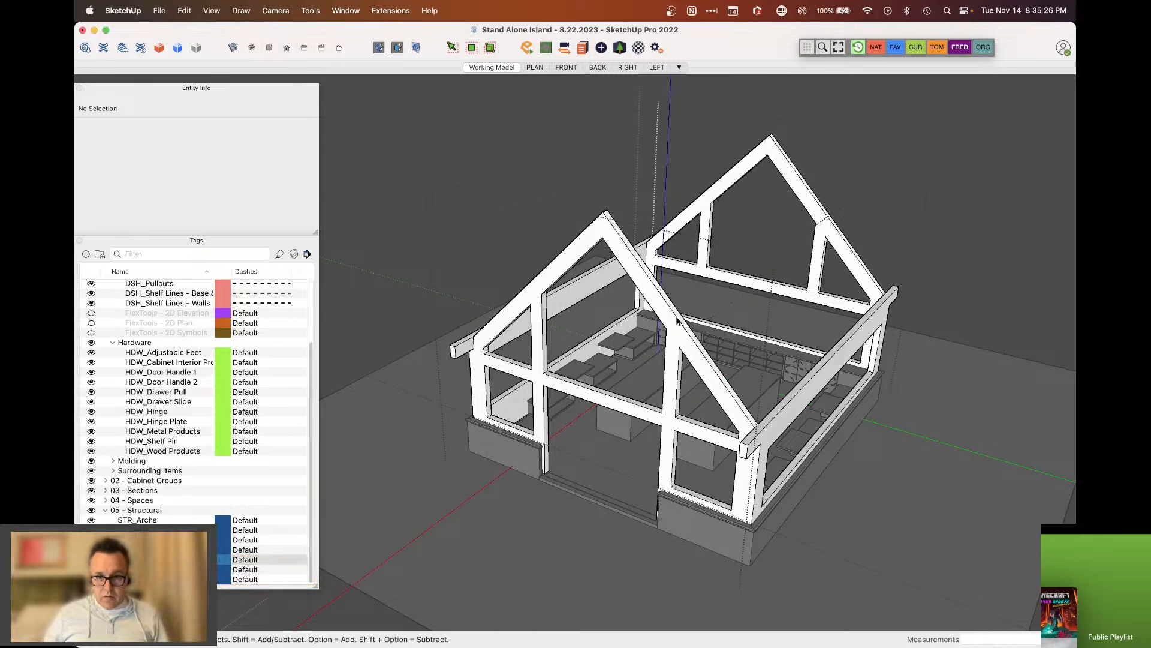
Hide the STR_Walls tag and select the large ground plane group beneath the house
key("Escape")
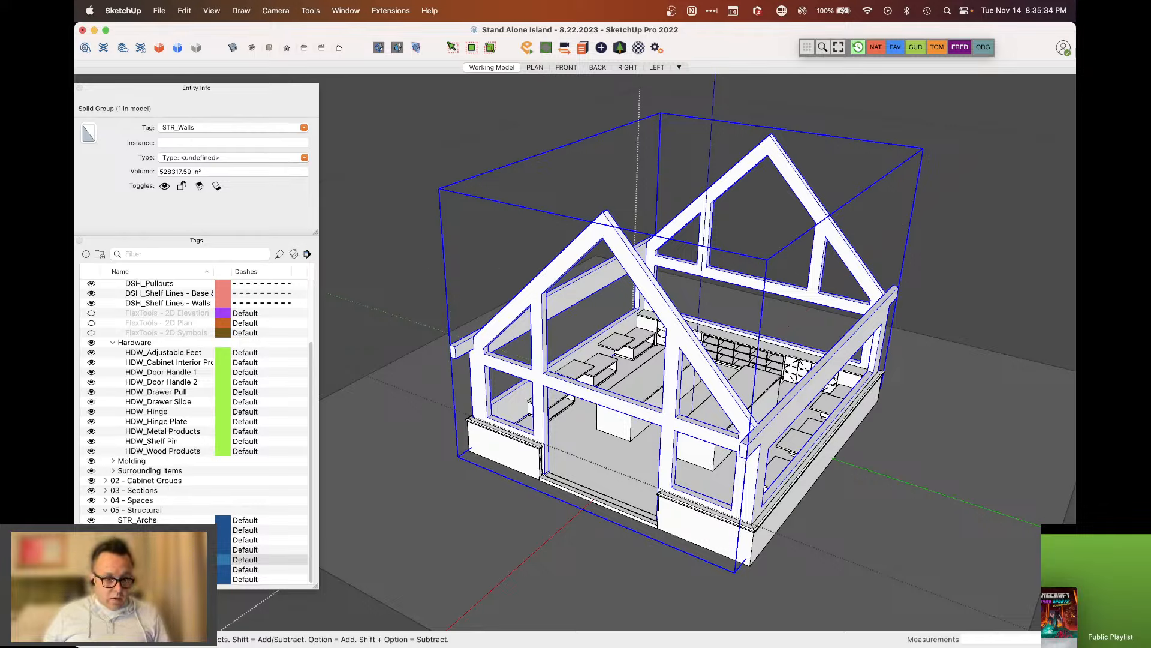
left_click(91, 569)
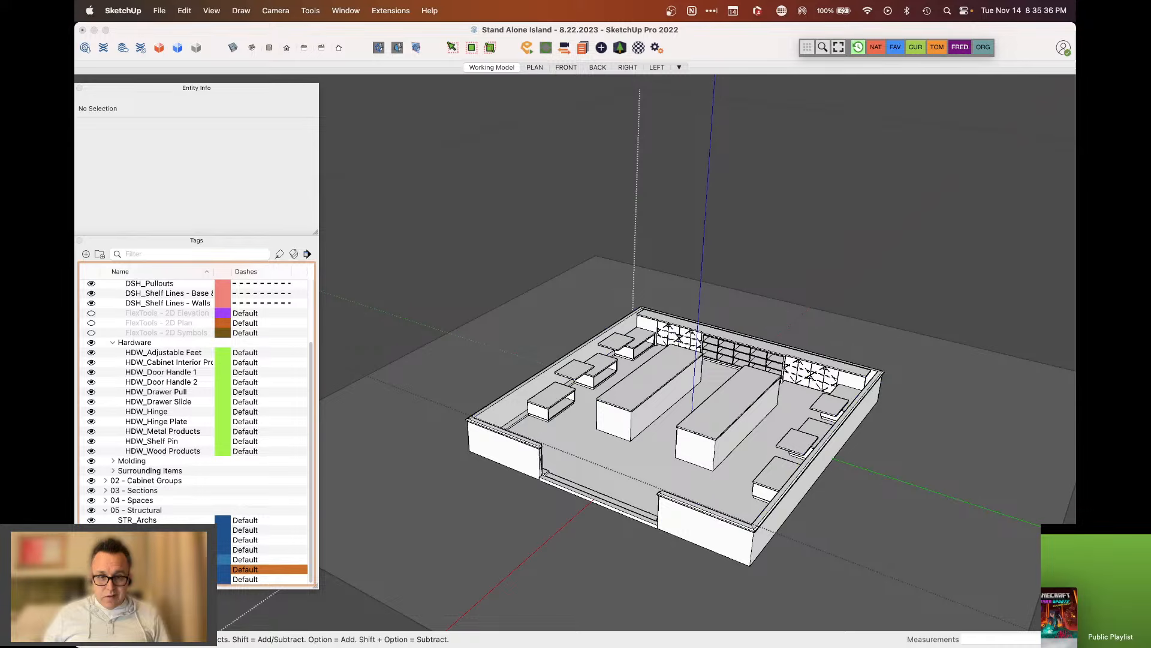
left_click(468, 339)
left_click(466, 339)
scroll(474, 326, "down", 5)
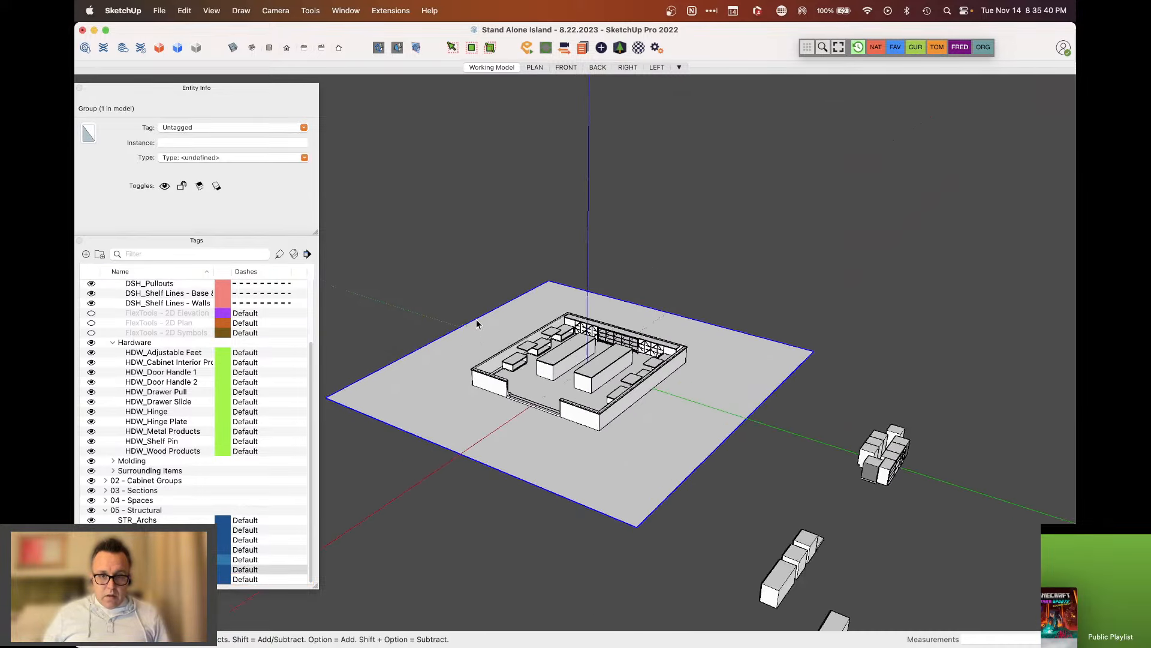
scroll(406, 373, "up", 4)
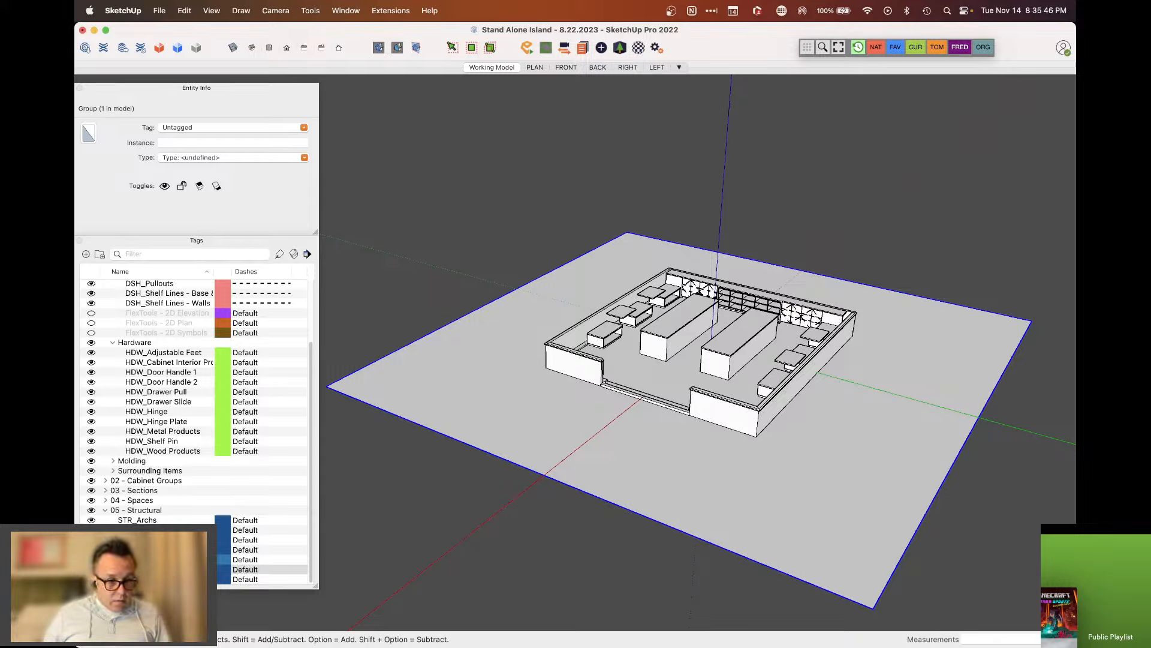
Add a new tag named STR_Ground inside the 05 - Structural tag folder
left_click(138, 511)
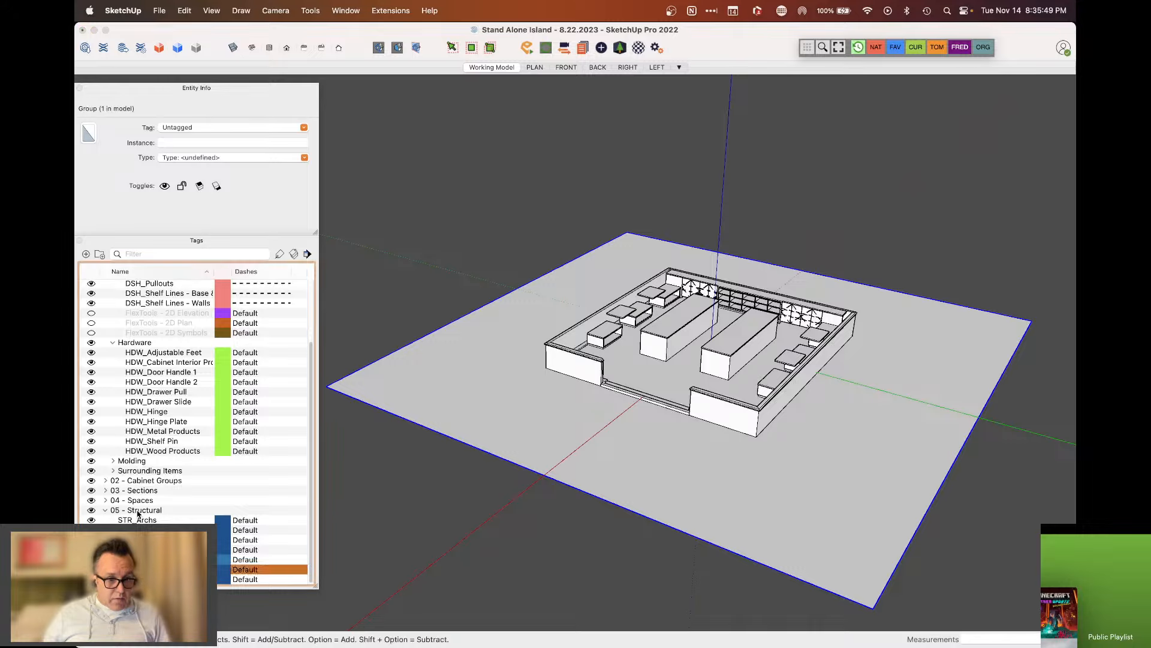
left_click(85, 254)
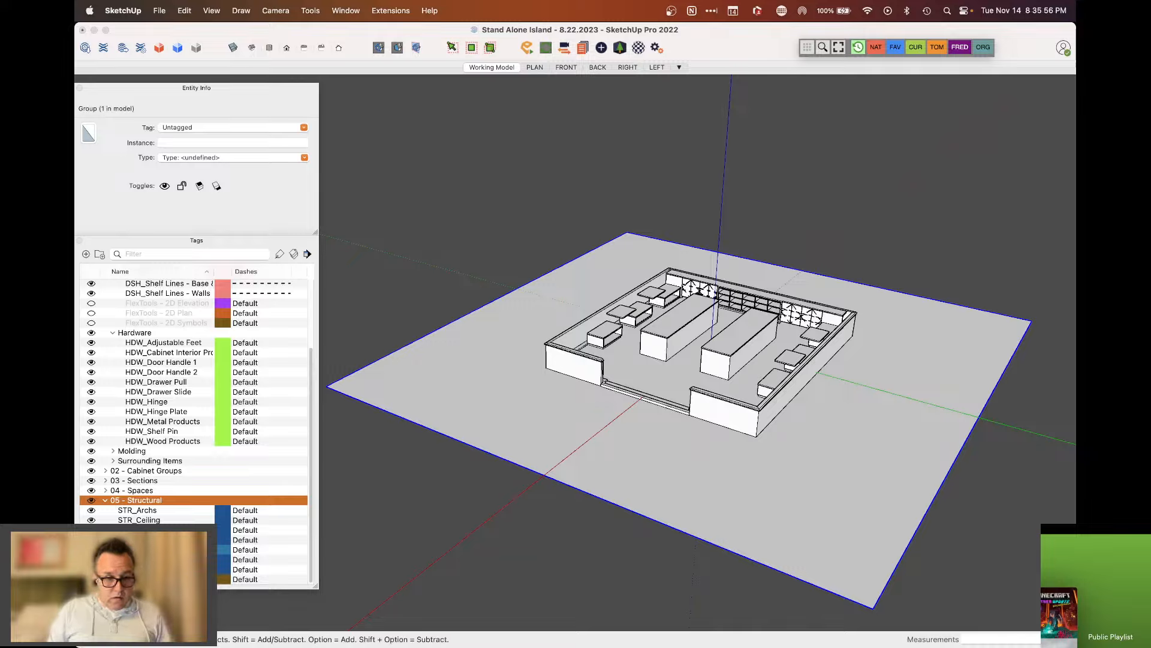
key("Return")
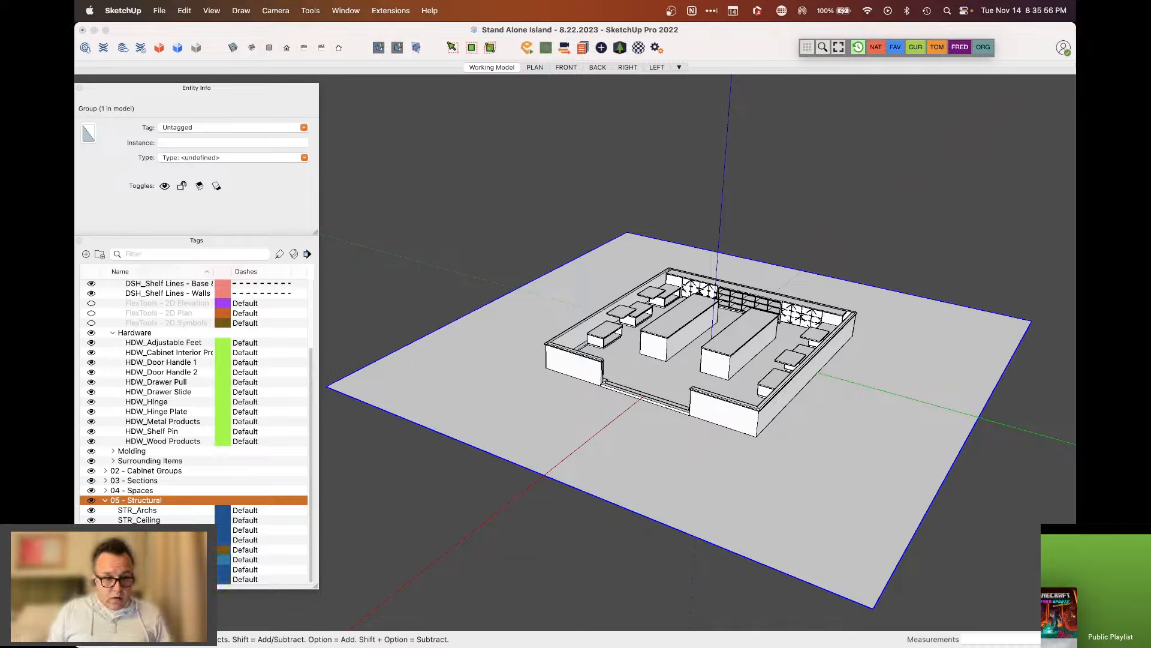
left_click(514, 387)
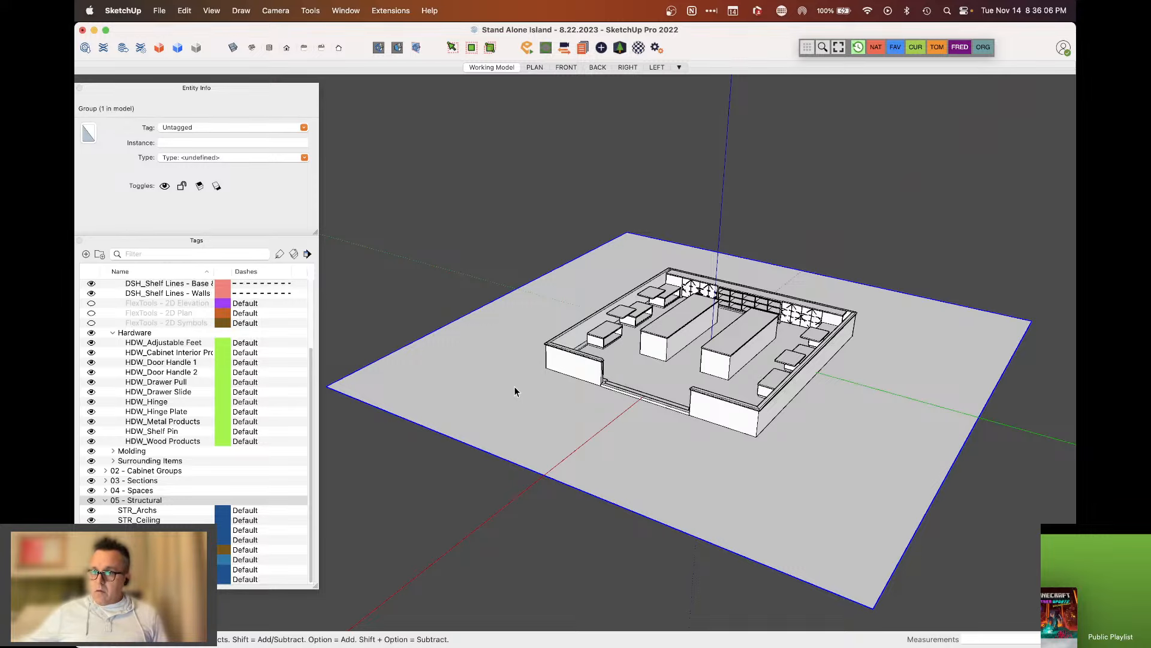
Switch to Spotify and resume playback of the track Cat
mouse_move(450, 632)
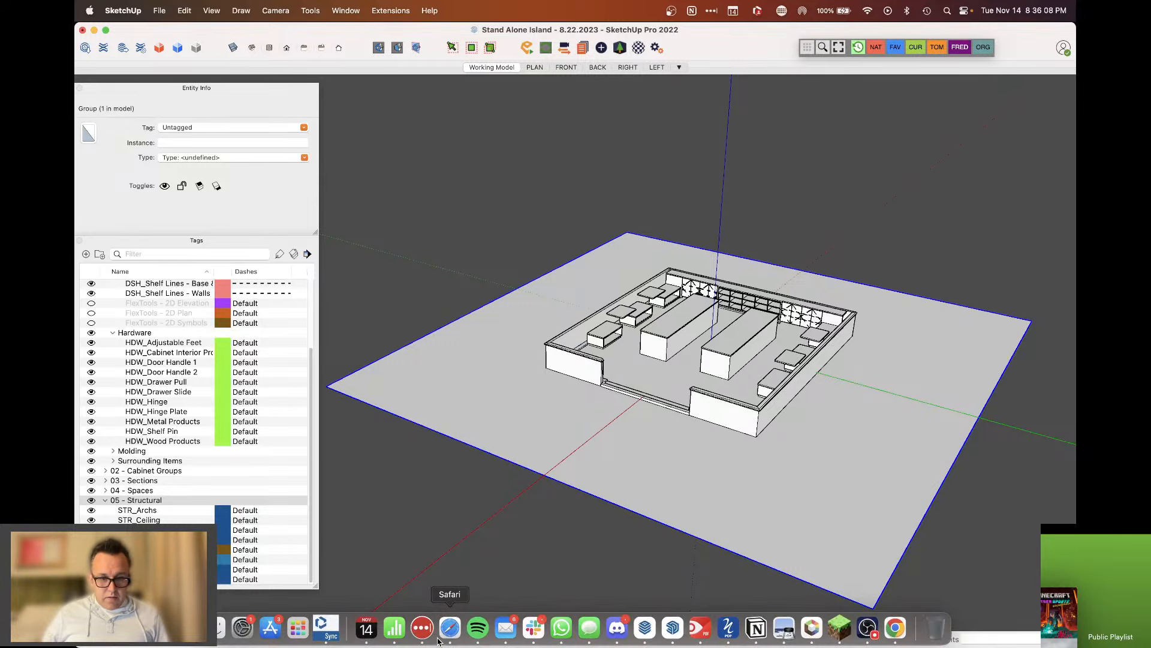
left_click(477, 628)
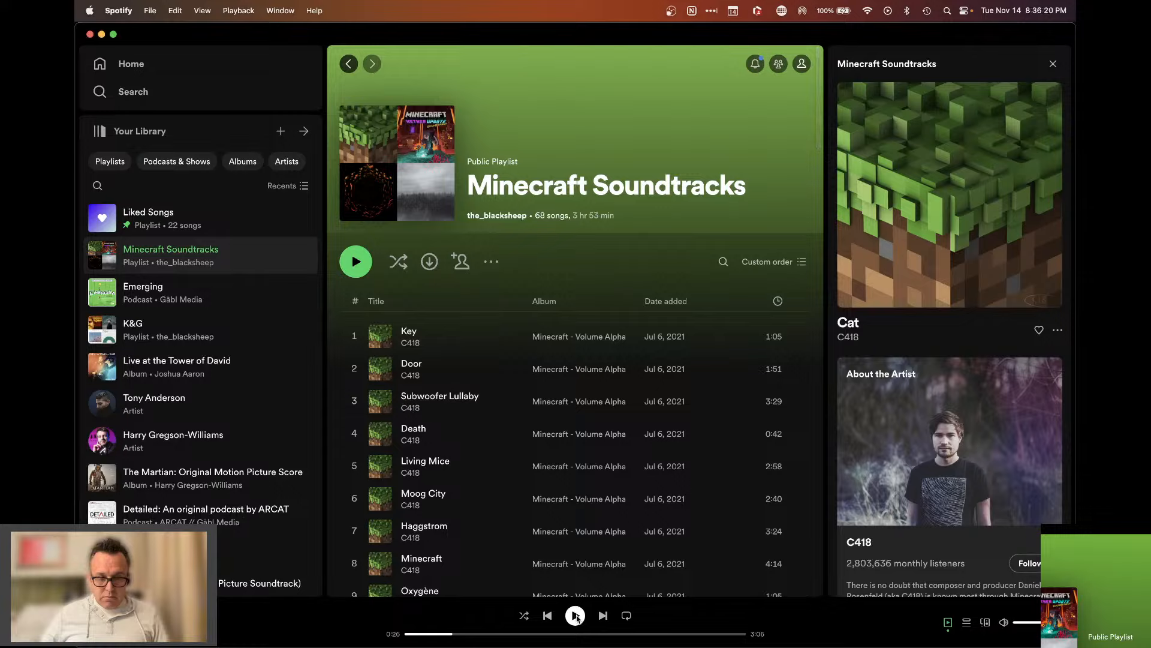
left_click(576, 617)
left_click(576, 616)
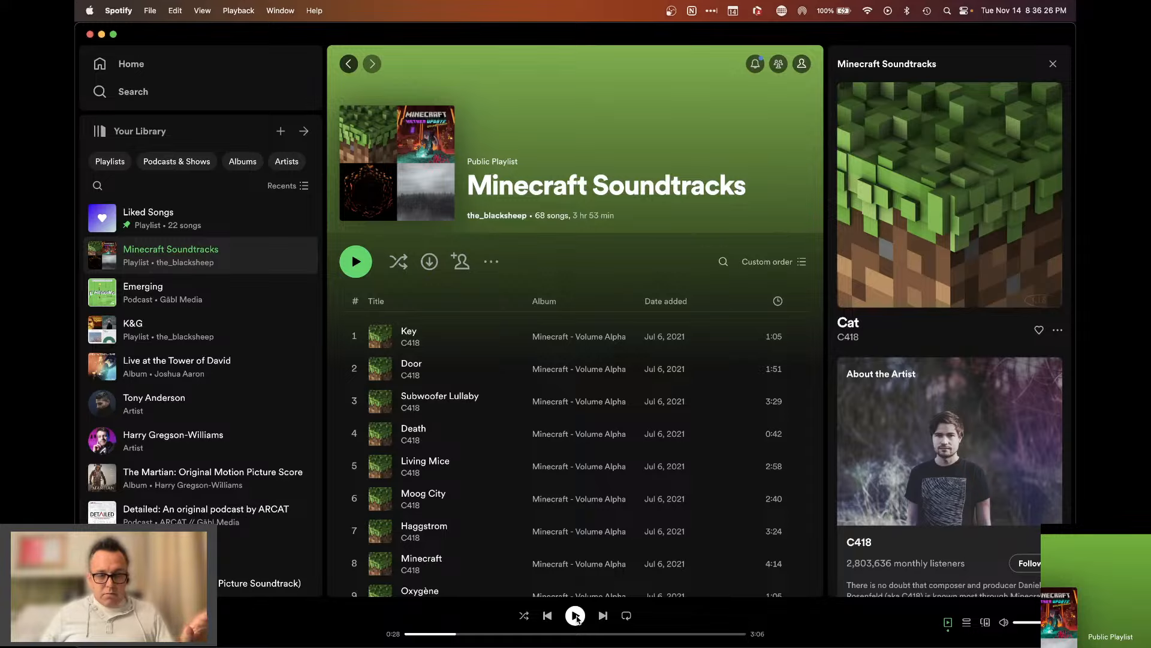
key("F10")
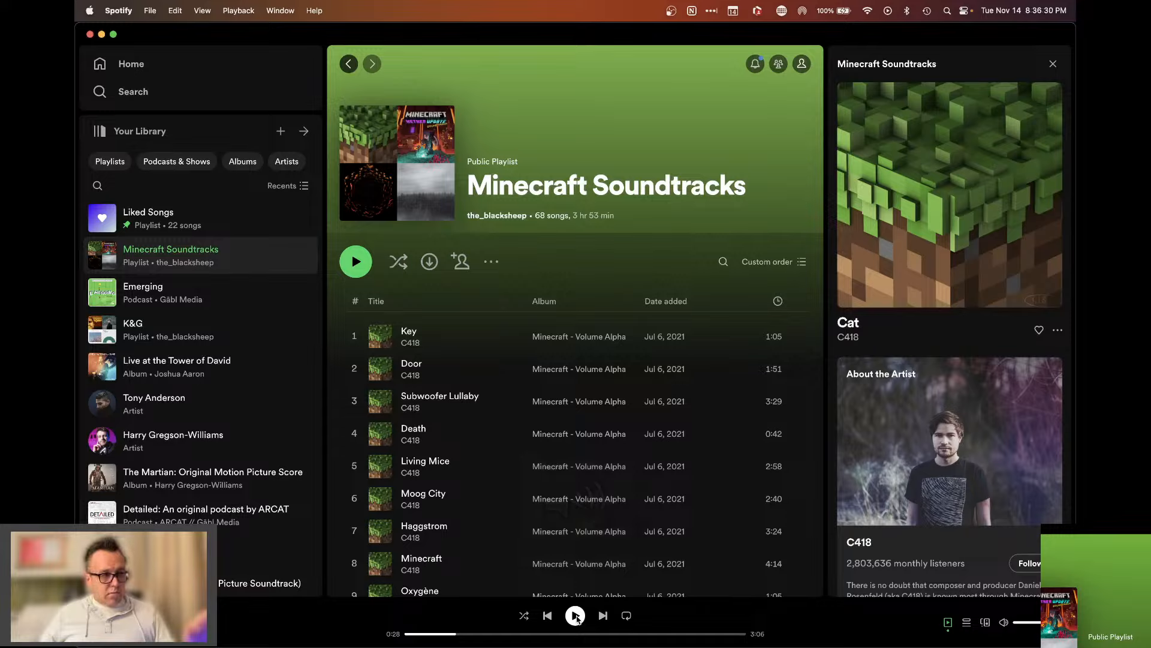
left_click(576, 615)
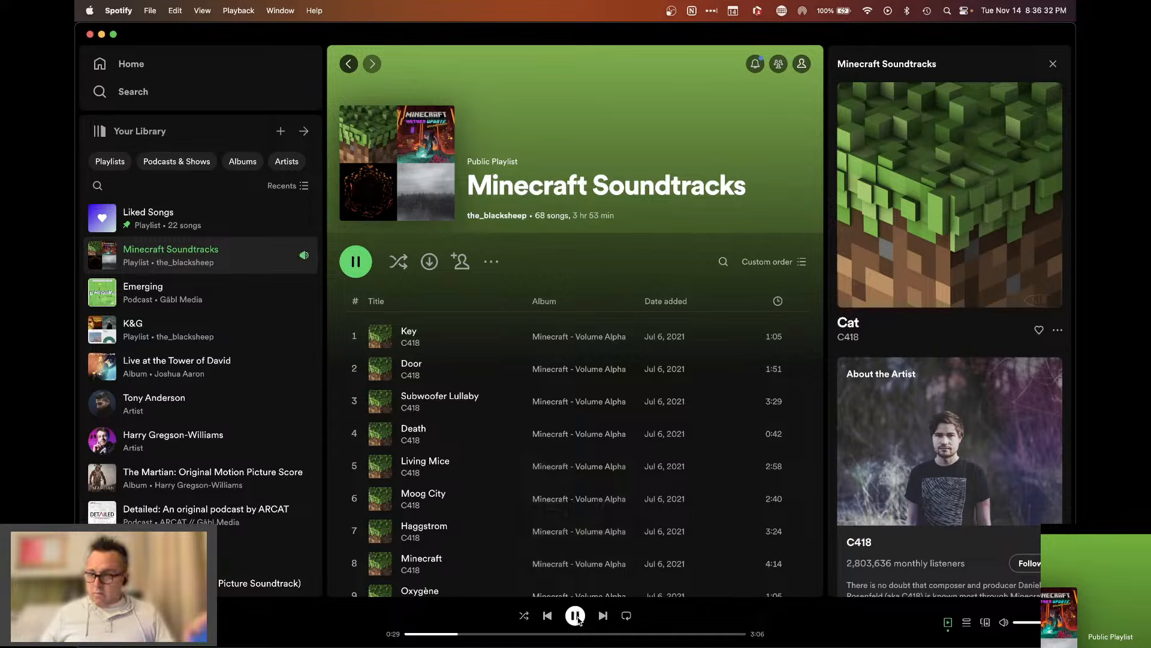
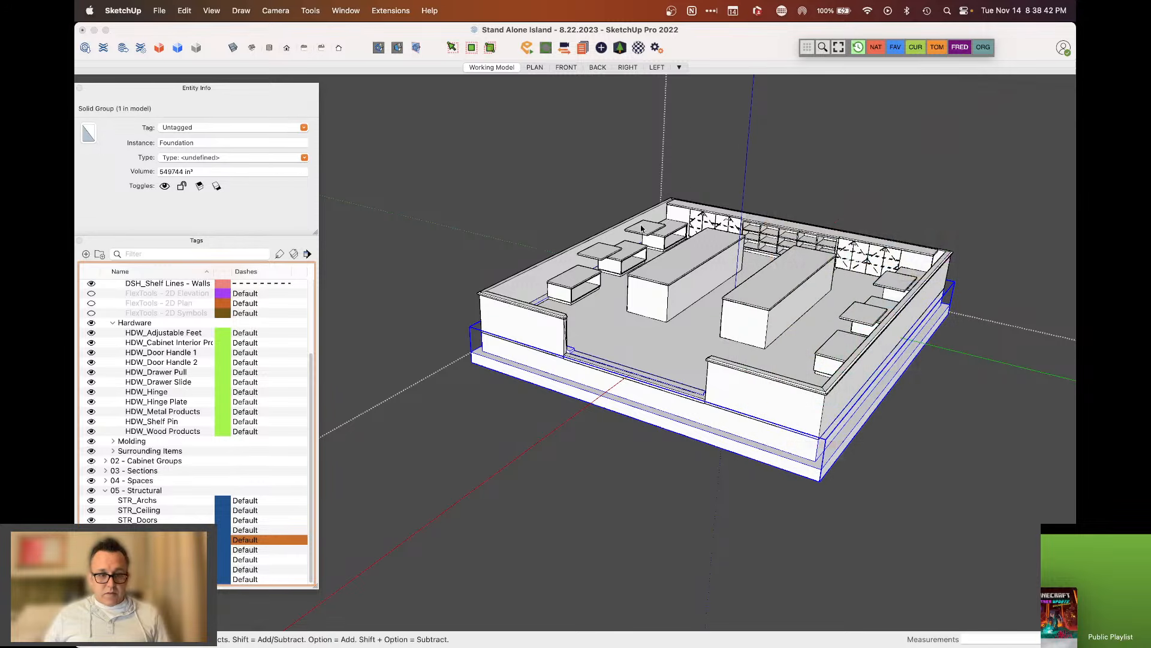
Assign the STR_Foundation tag to the selected foundation group and hide that tag
left_click(245, 128)
type("STR_Archs")
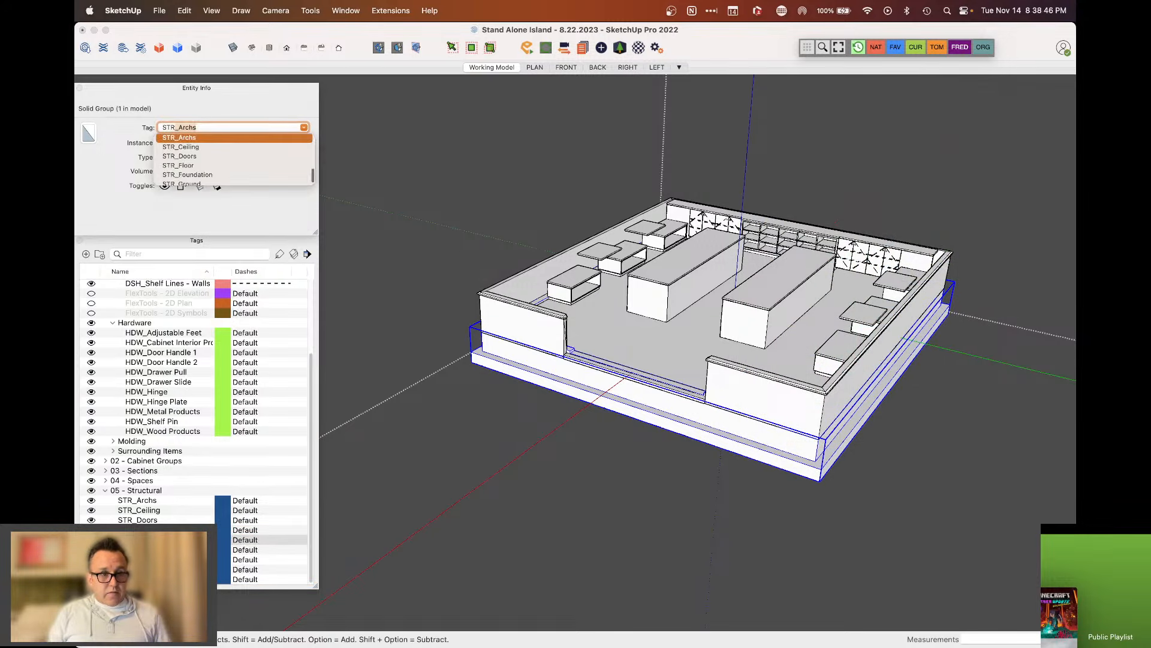
left_click(195, 175)
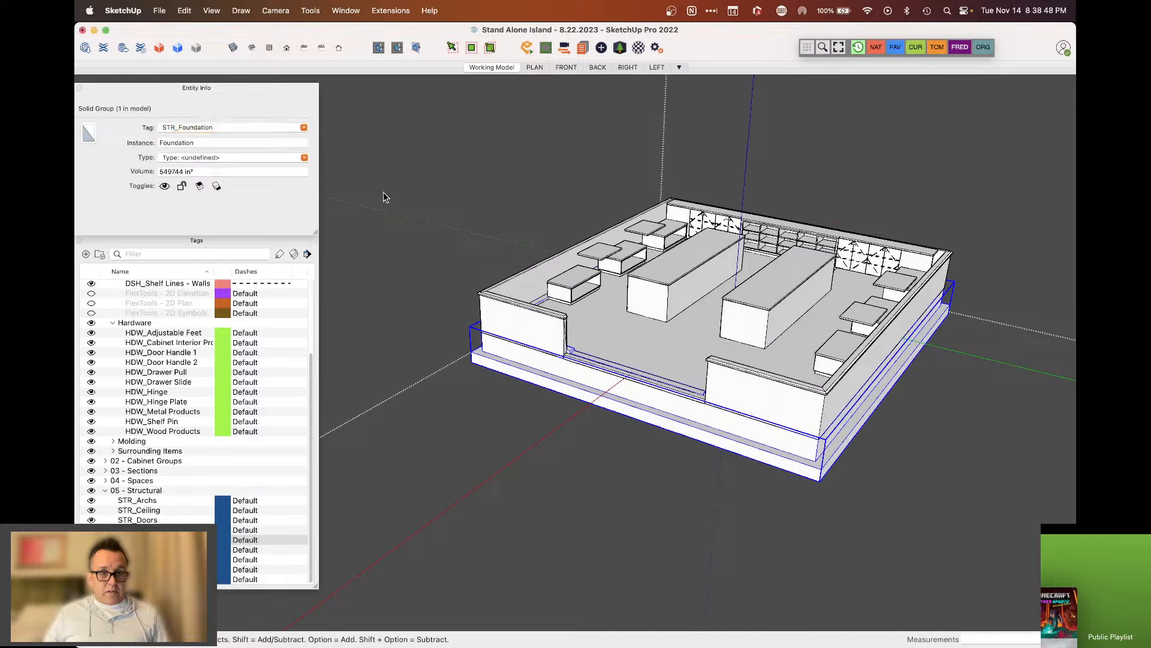
left_click(442, 289)
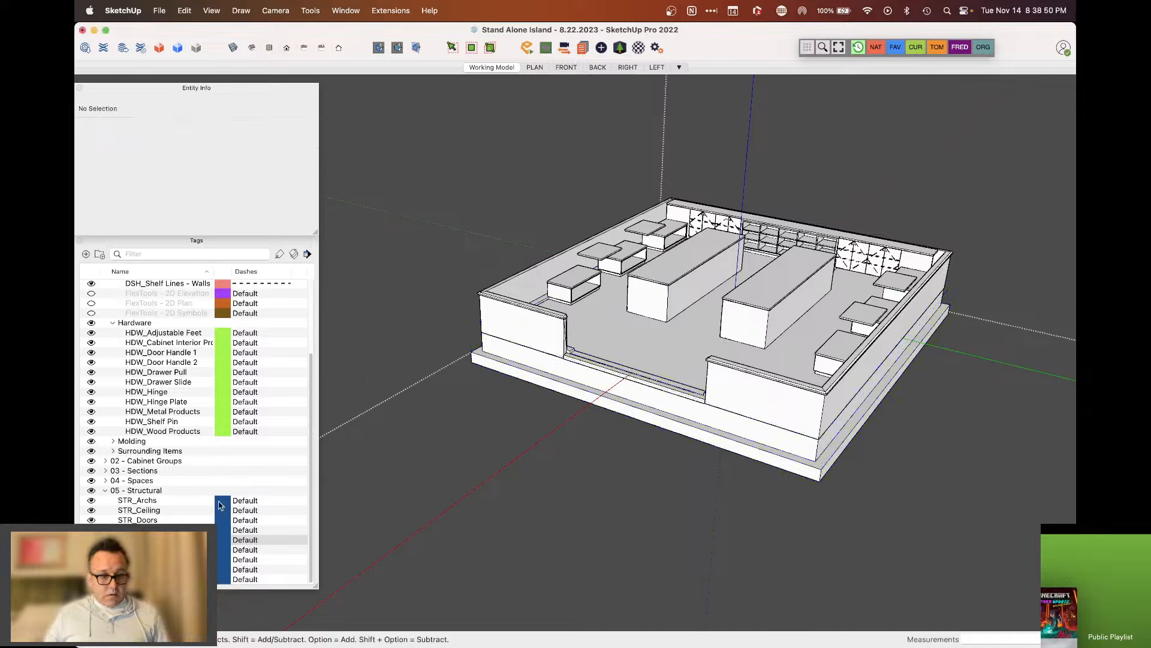
left_click(91, 539)
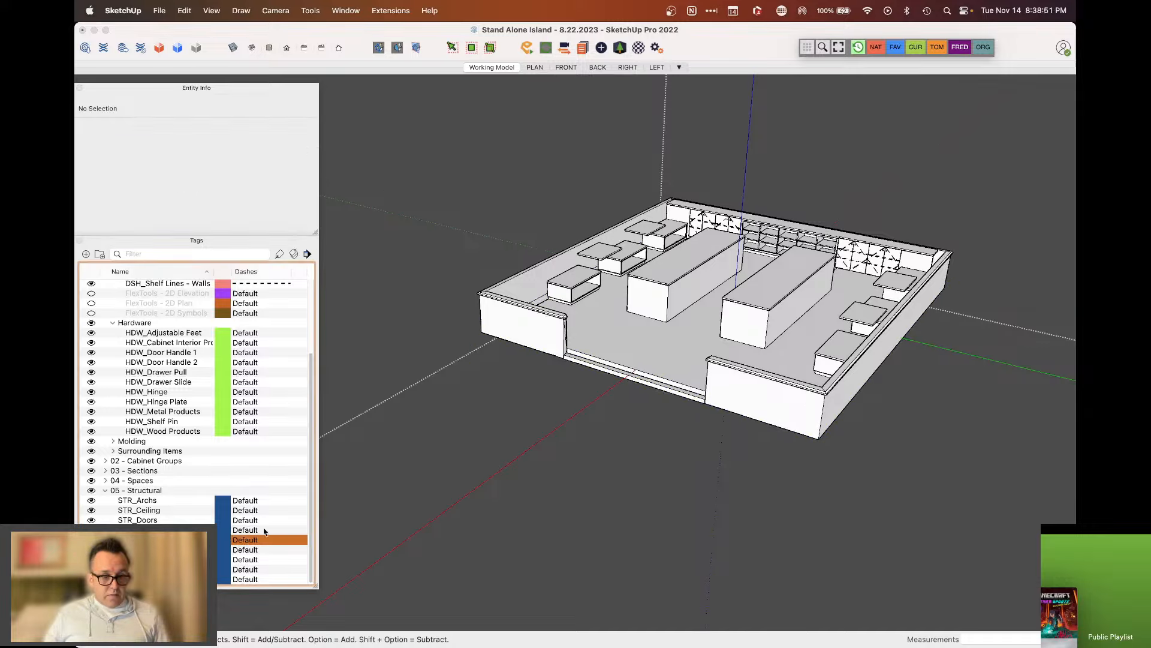
left_click(504, 504)
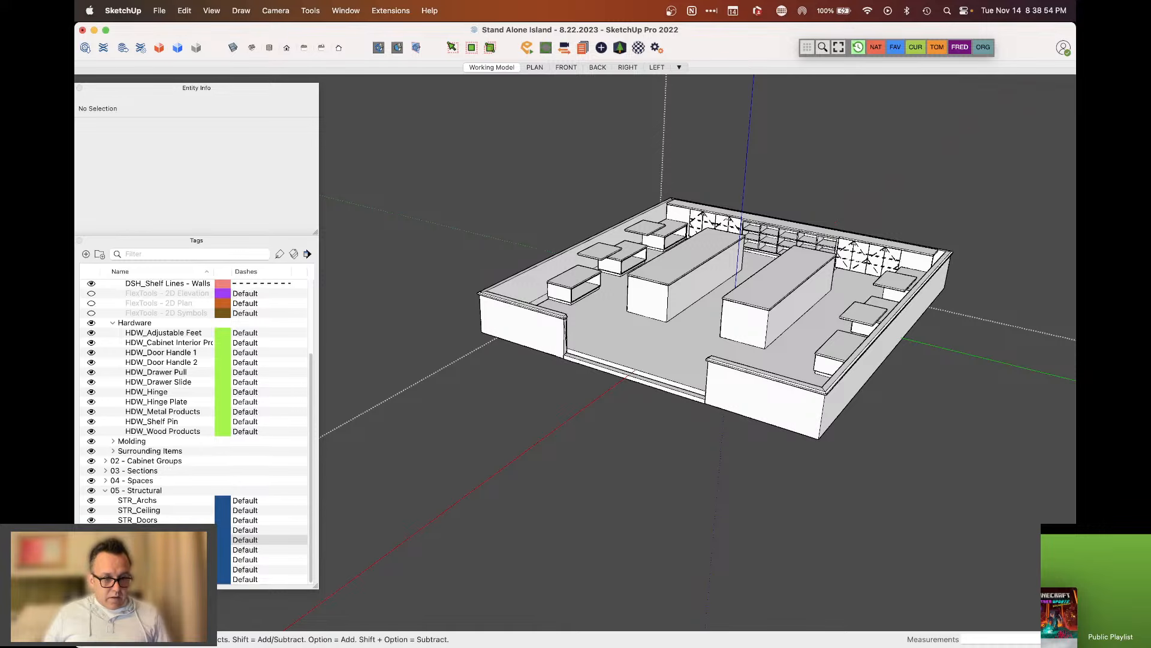
Show the STR_Windows tag and reassign the front door group to the STR_Doors tag
left_click(91, 579)
left_click(651, 292)
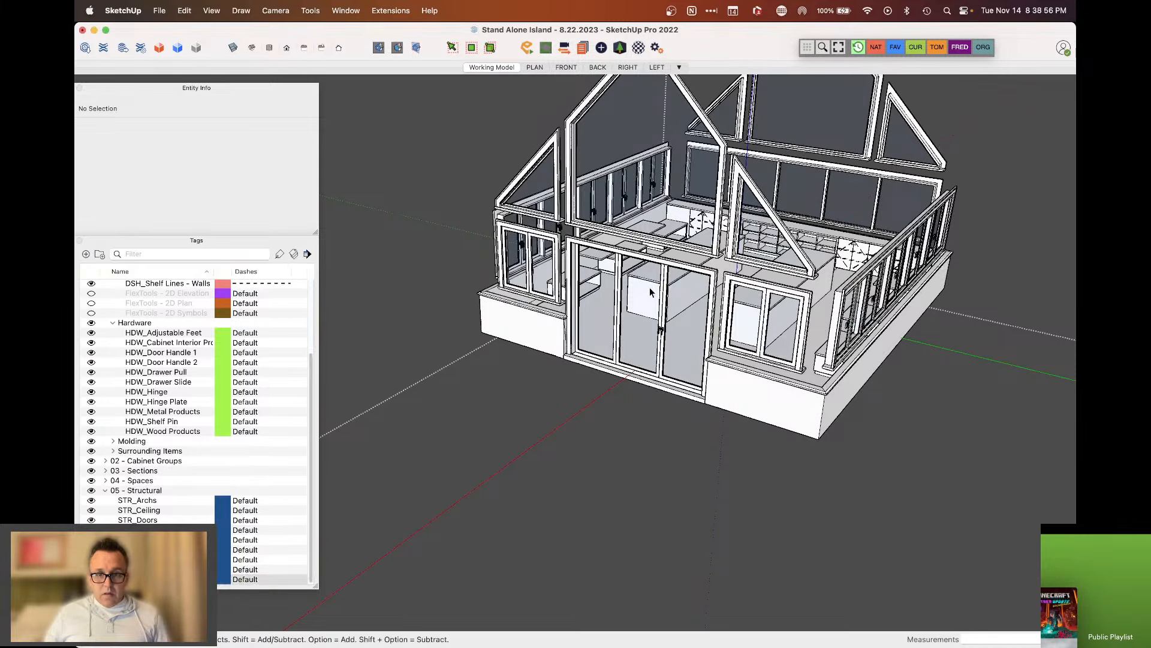
left_click(651, 292)
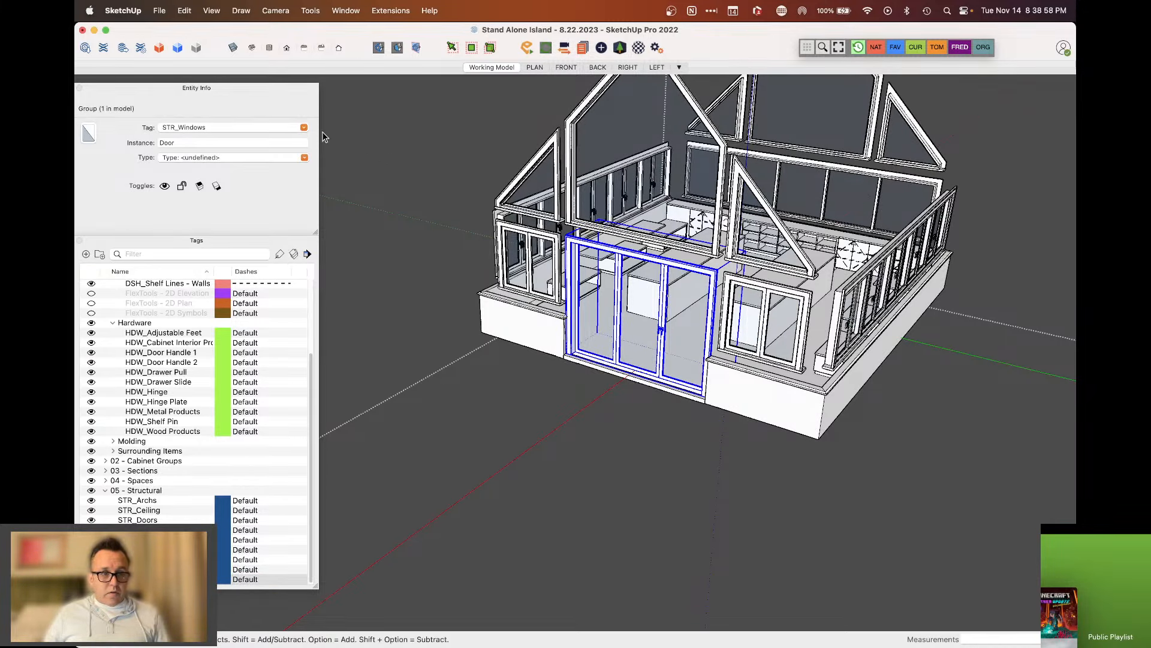
left_click(304, 128)
scroll(217, 154, "up", 4)
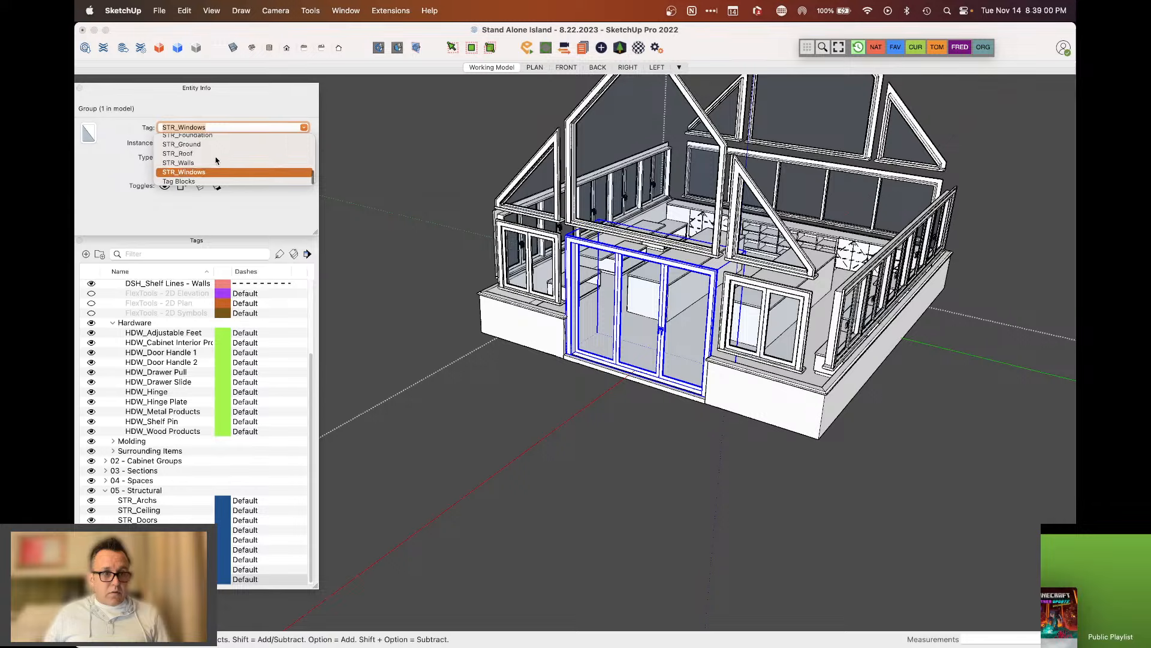
left_click(214, 161)
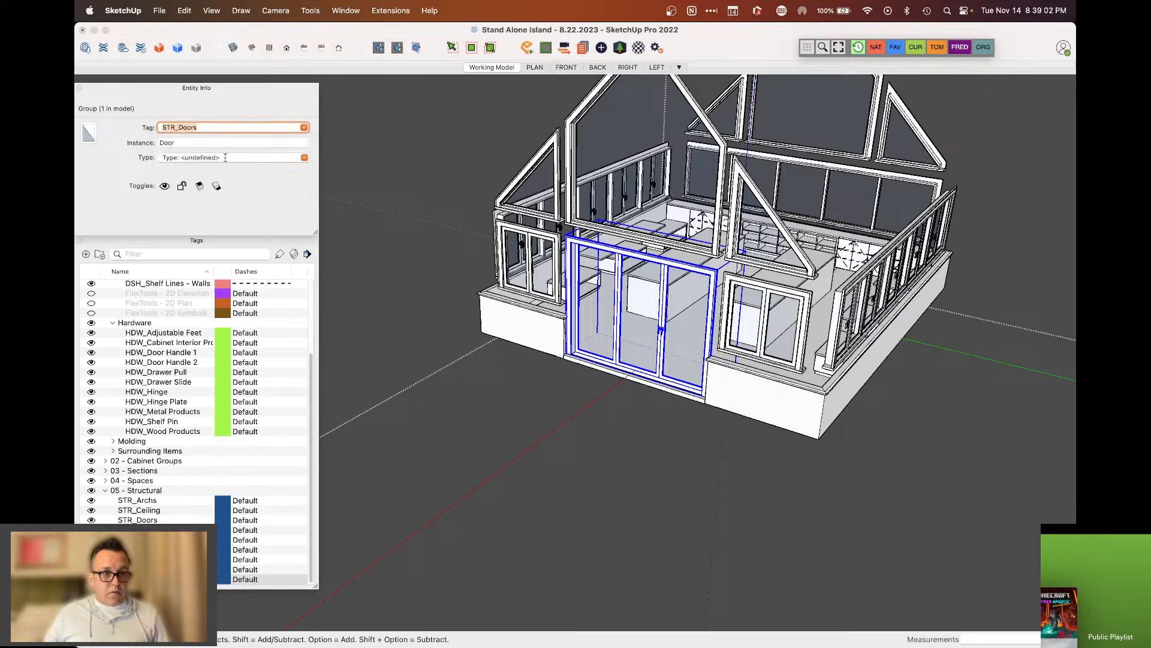
Clear the selection and hide the STR_Doors and STR_Windows tags in the 05 - Structural folder
left_click(390, 190)
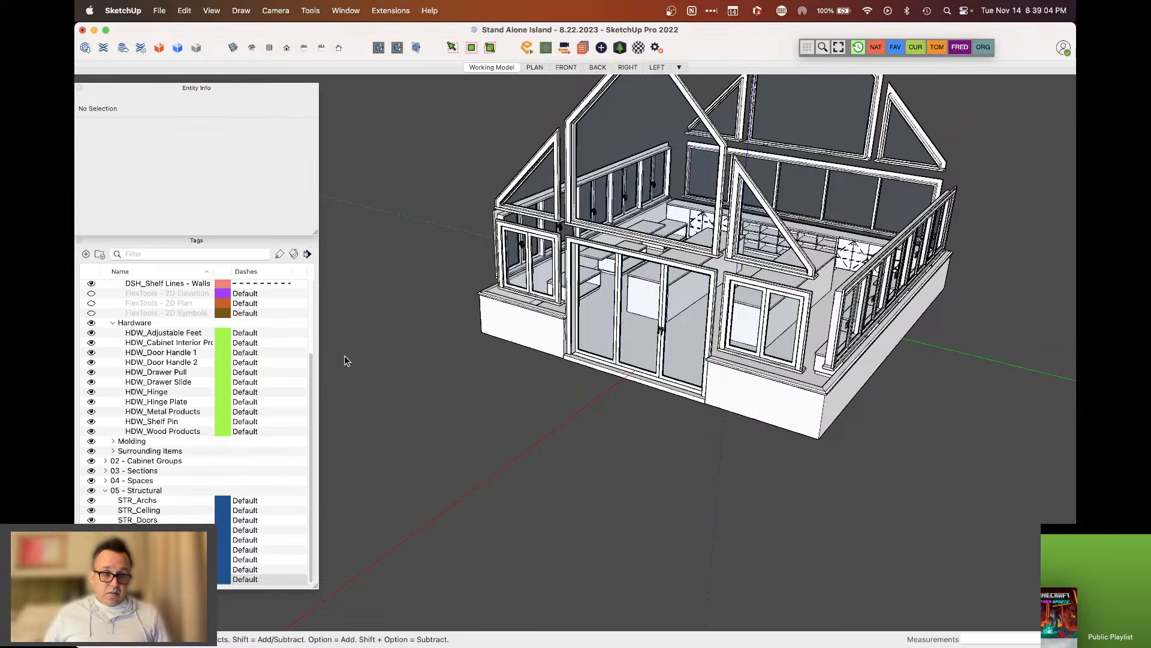
left_click(91, 520)
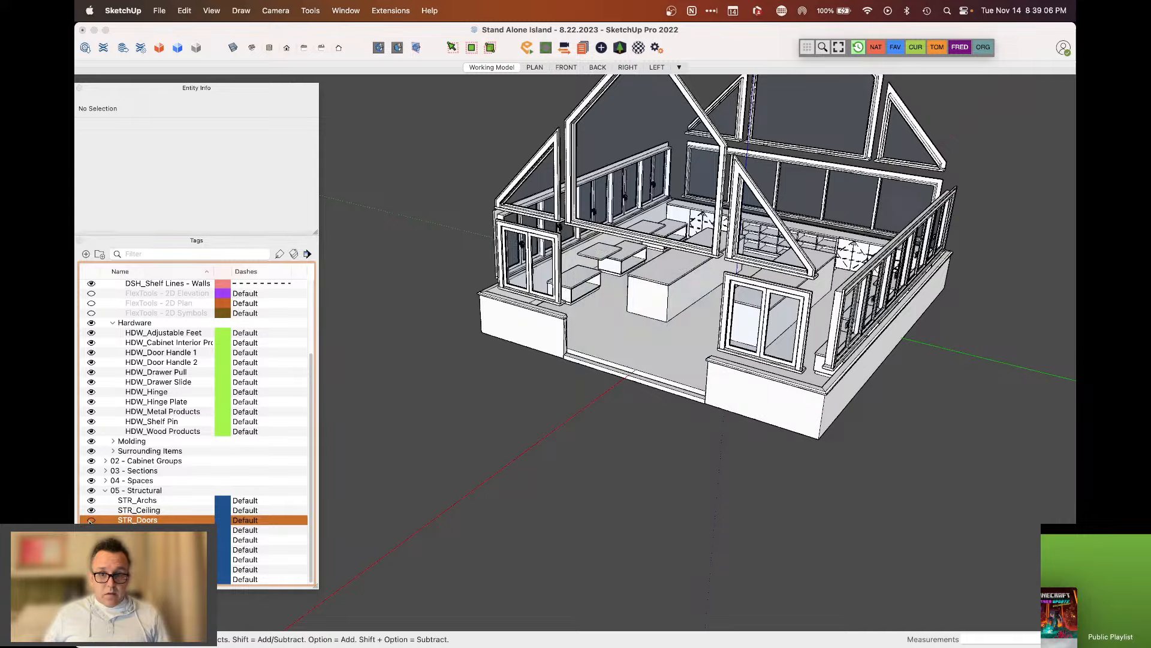
left_click(91, 579)
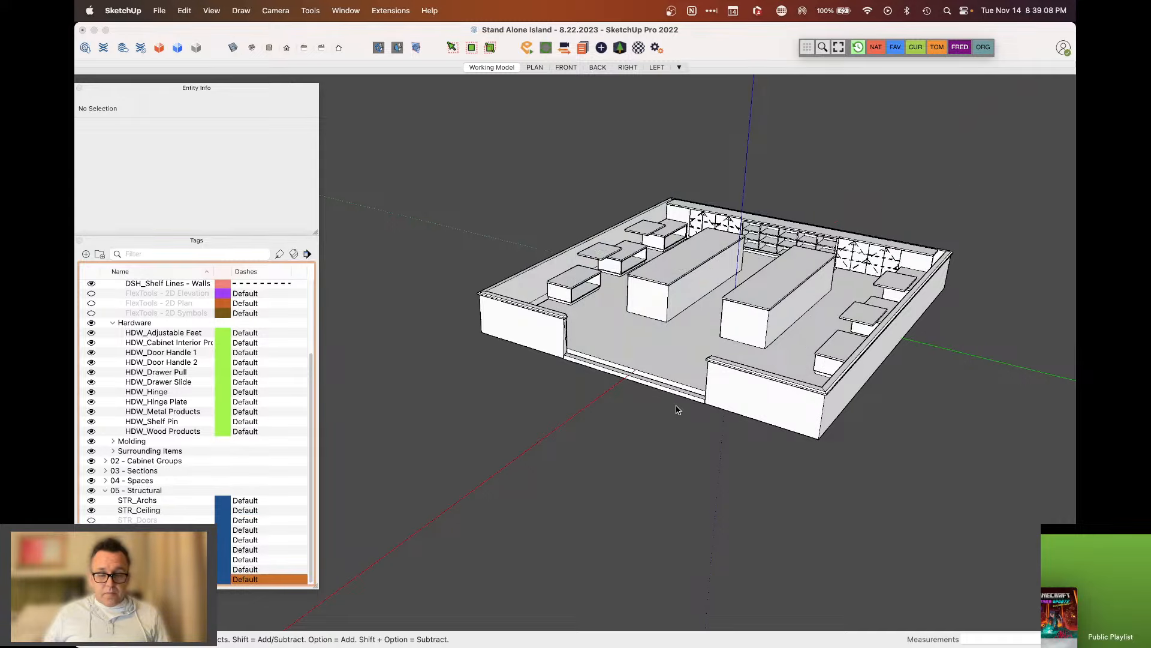
Assign the untagged floor component inside the 3 Walls Room 01 group to a hidden structural STR_ tag
middle_click_drag(590, 362, 534, 379)
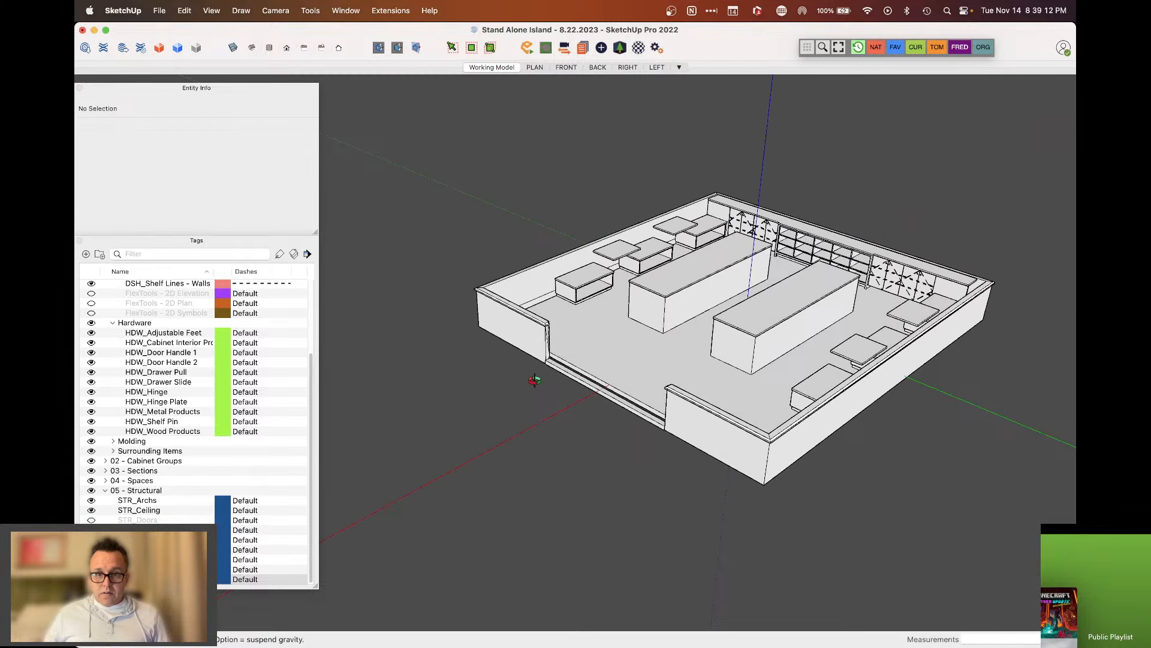
left_click(643, 347)
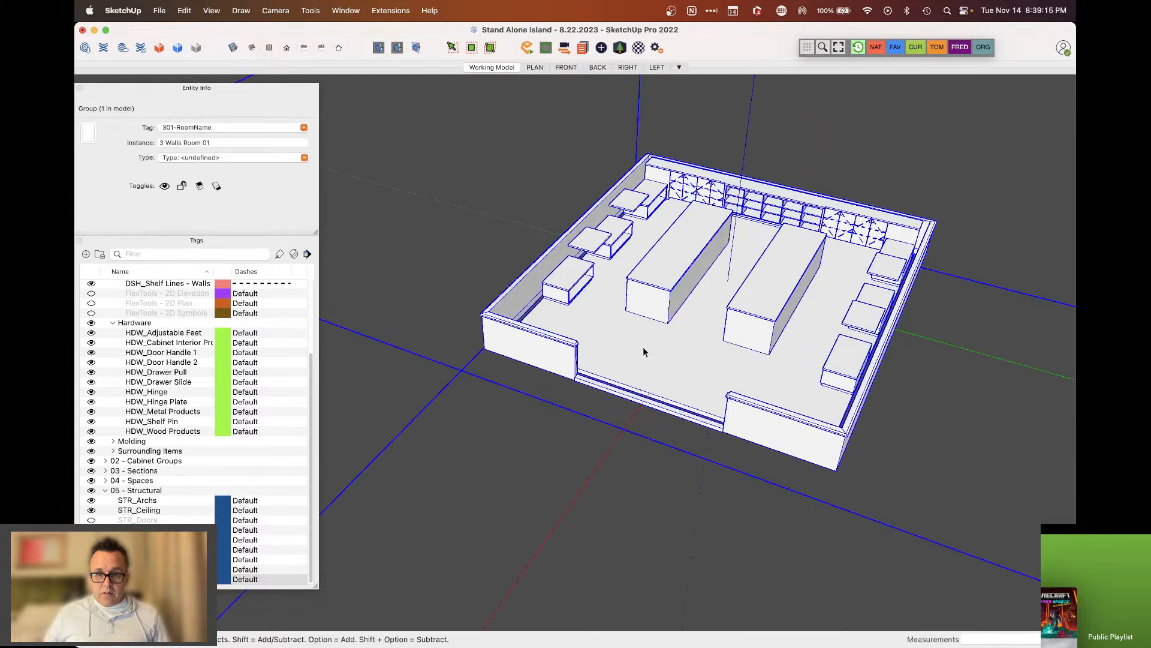
double_click(643, 346)
left_click(642, 346)
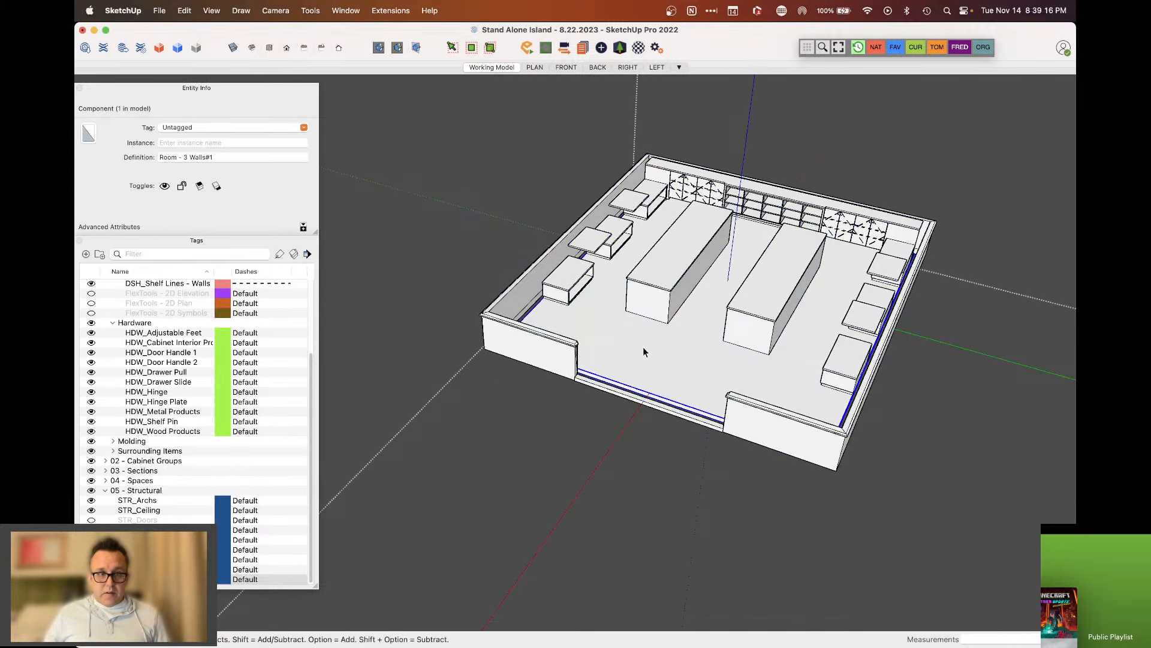
left_click(237, 127)
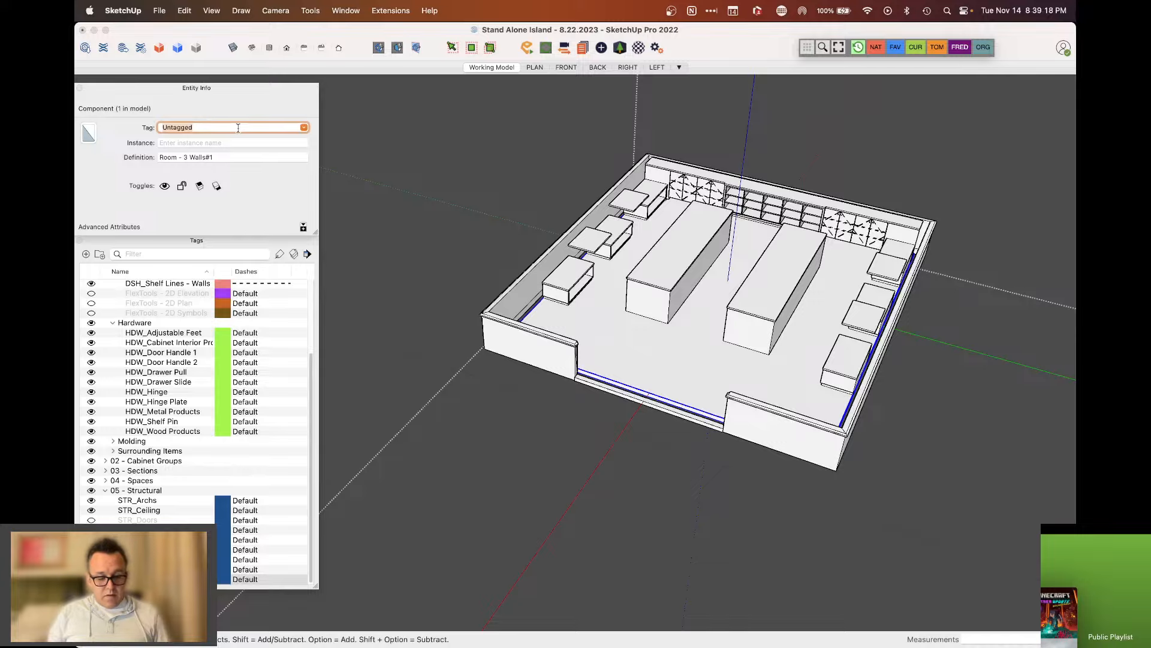
type("STR_Archs")
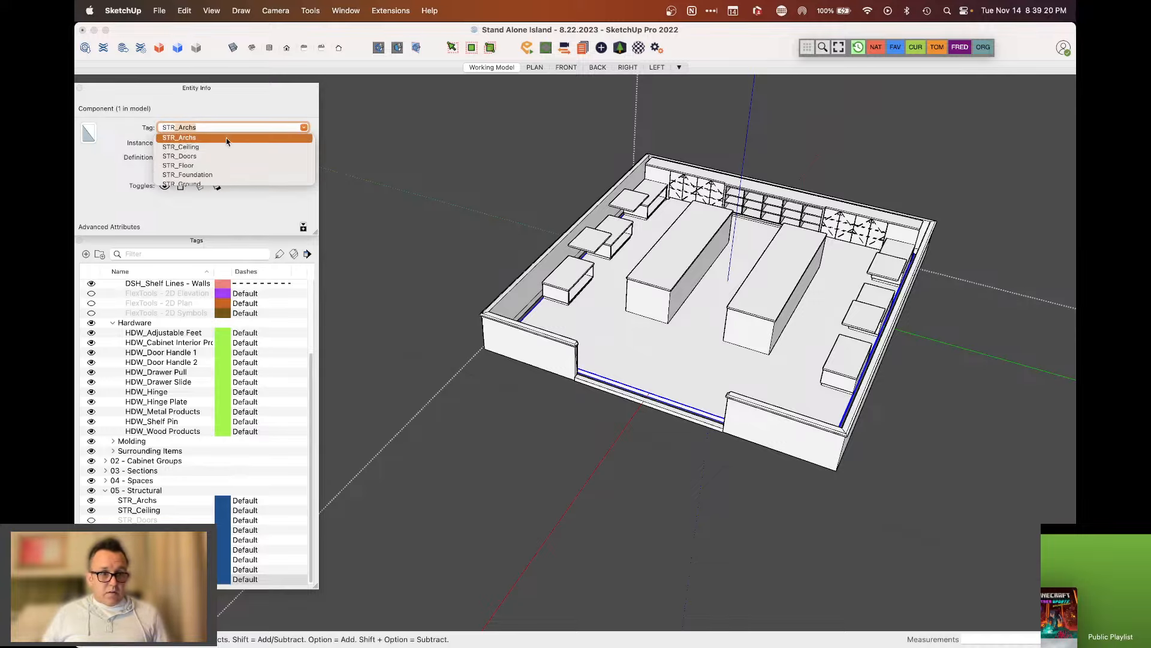
left_click(420, 281)
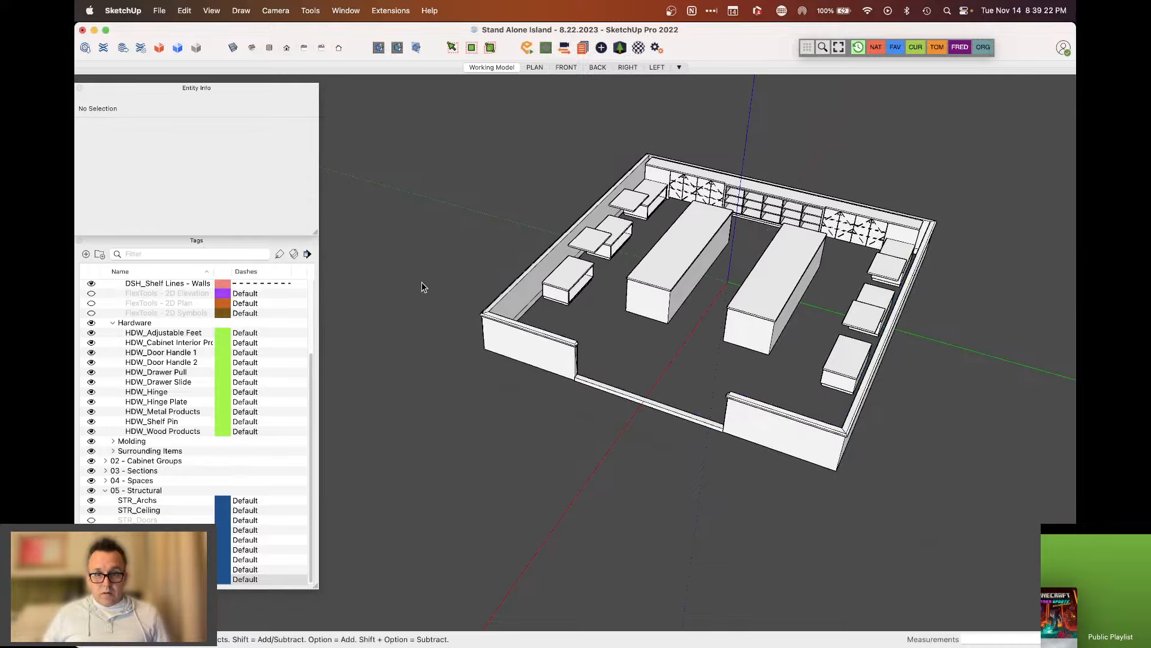
Select the untagged low perimeter wall group inside the room group
middle_click_drag(422, 282, 380, 317)
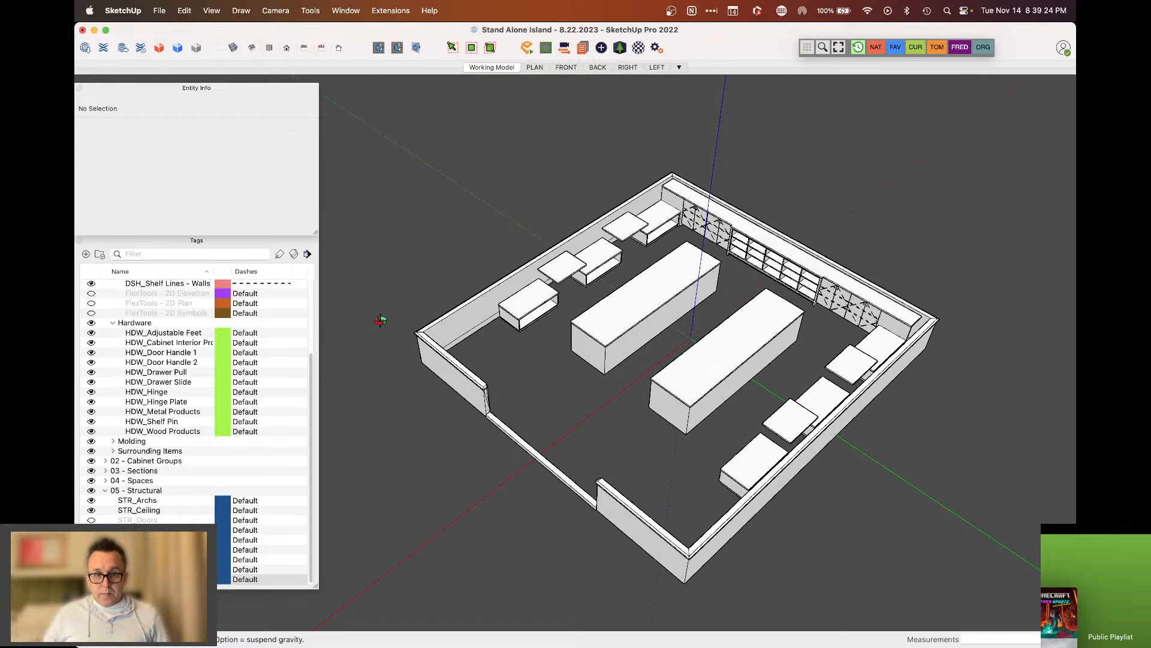
scroll(423, 361, "up", 5)
middle_click_drag(423, 361, 664, 367)
scroll(750, 348, "down", 5)
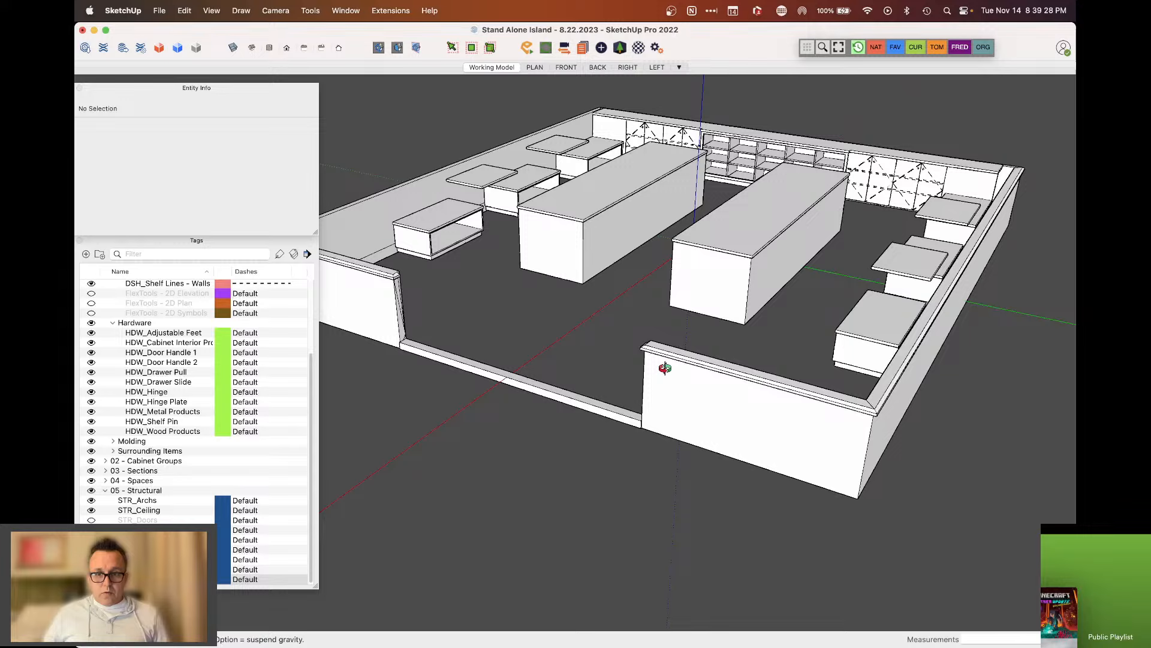
key("space")
left_click(771, 420)
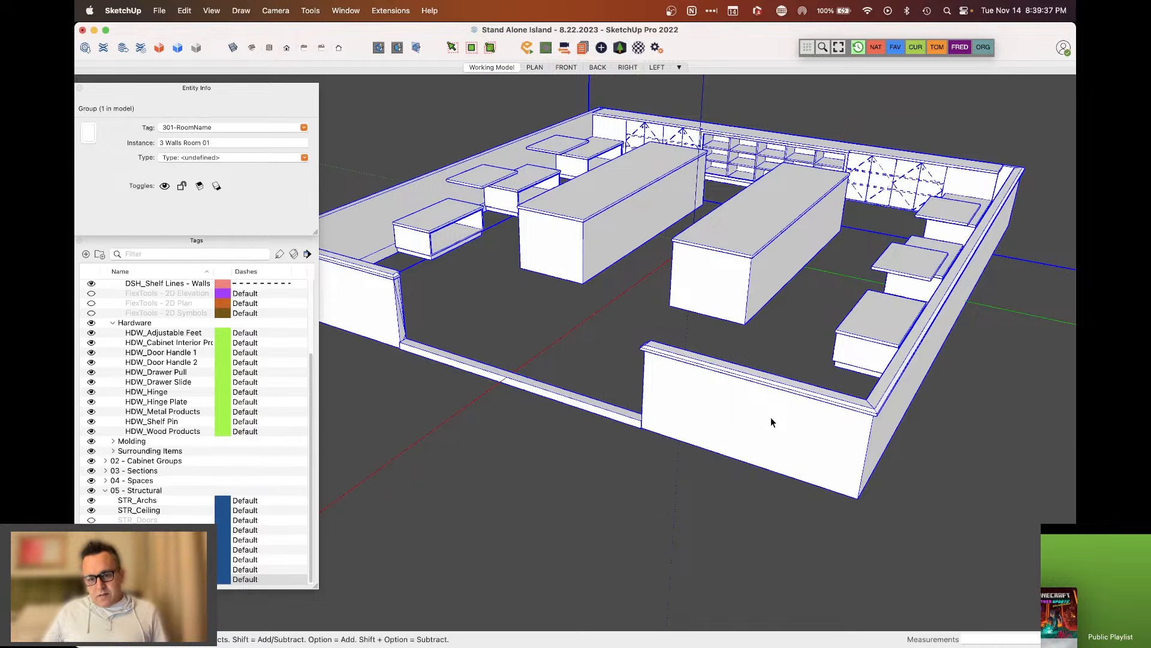
left_click(786, 427)
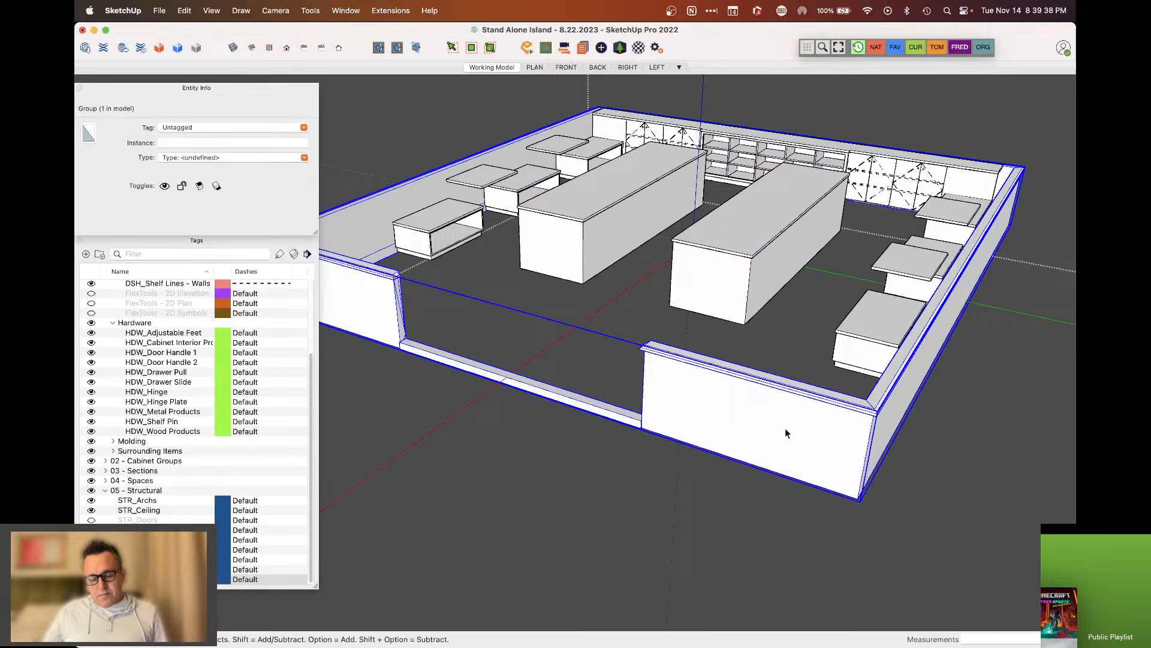
Examine the selected perimeter wall and room layout from several angles, briefly showing and hiding the STR_Foundation tag for comparison
middle_click_drag(786, 427, 712, 442)
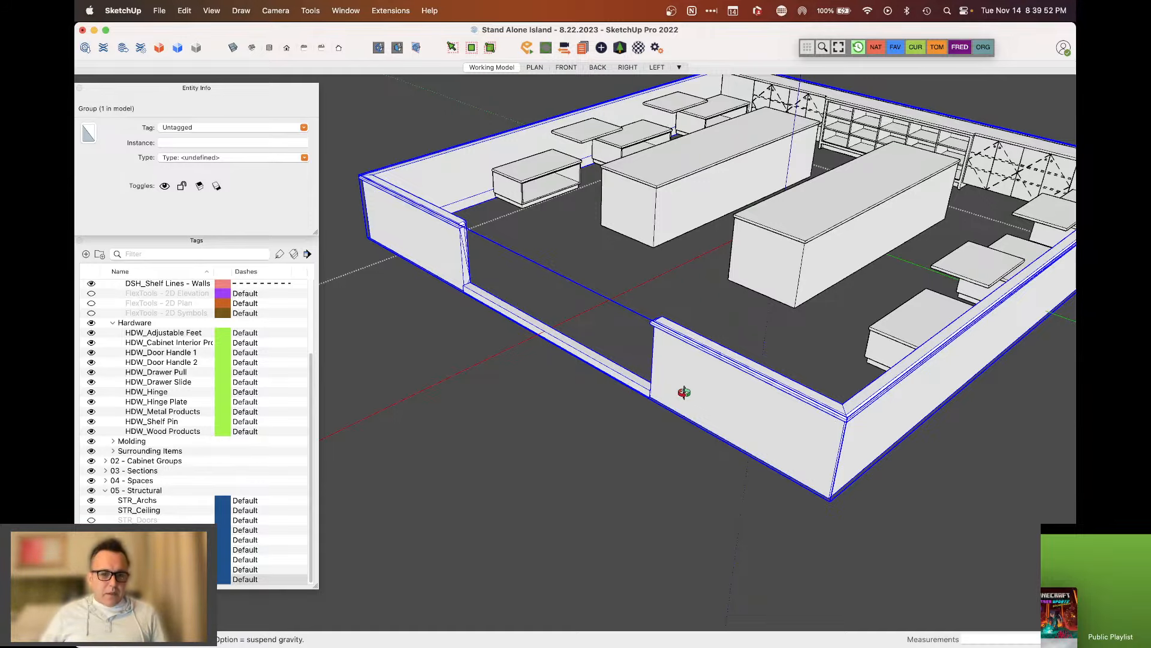
middle_click_drag(684, 392, 711, 378)
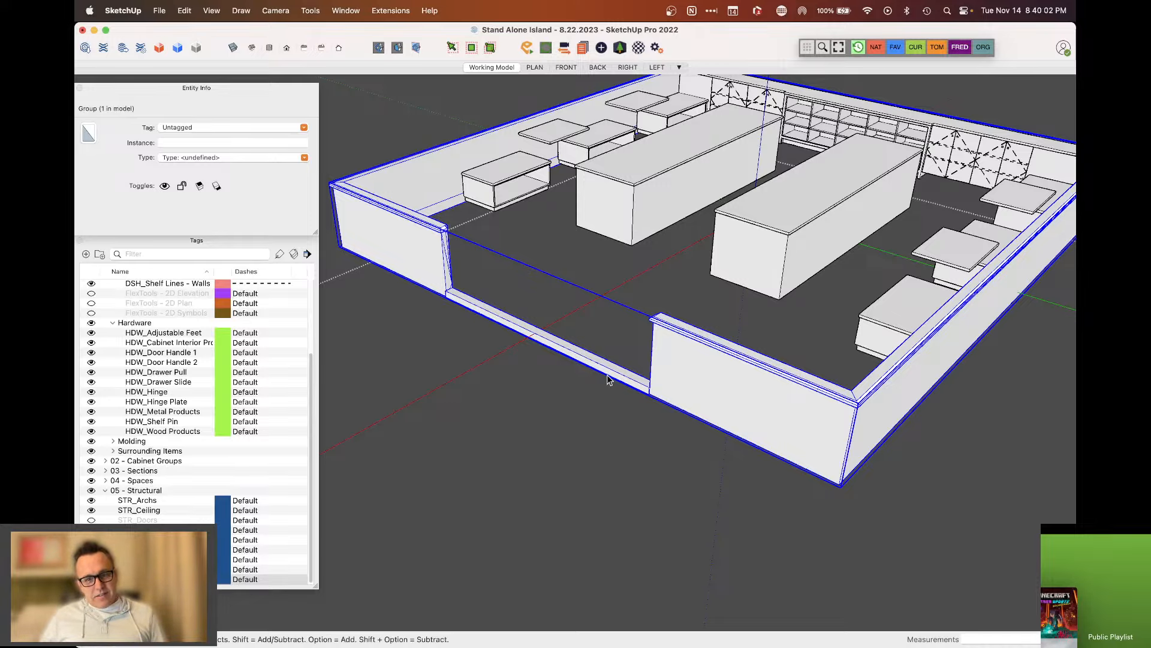
scroll(586, 406, "down", 5)
middle_click_drag(615, 395, 690, 365)
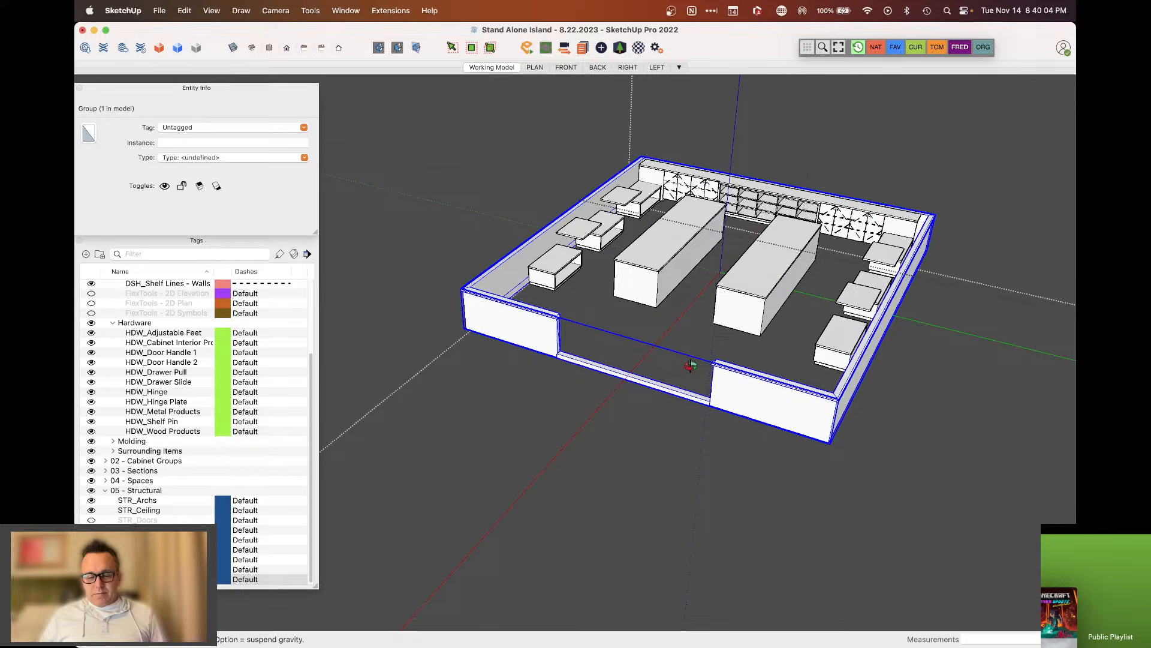
scroll(690, 365, "up", 3)
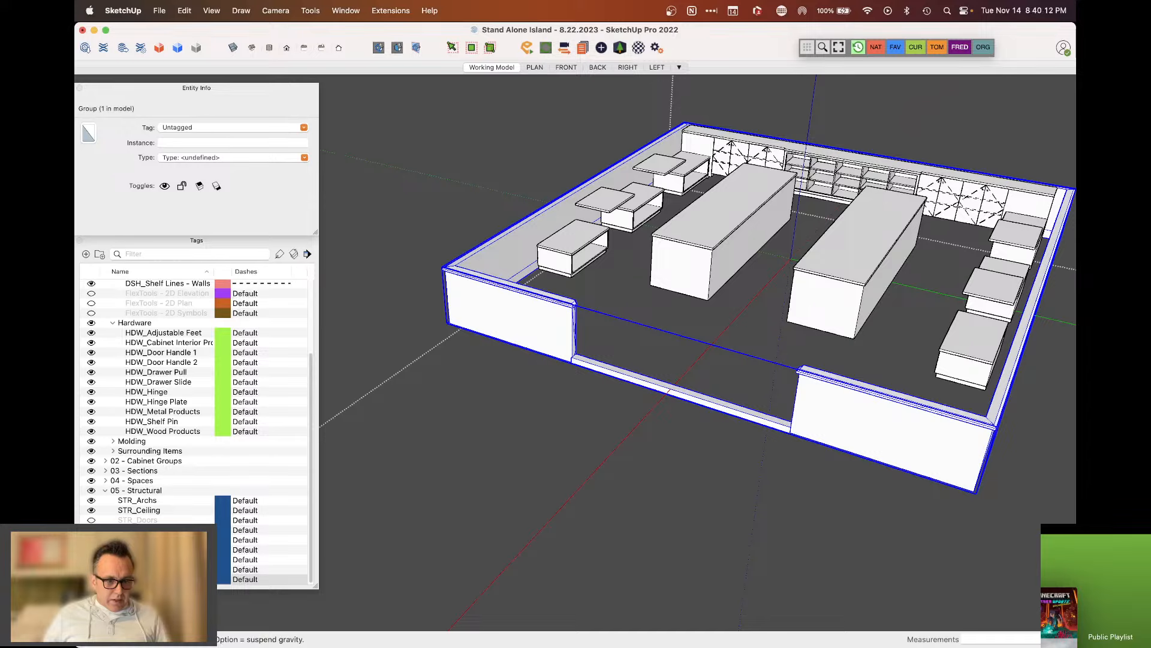
left_click(91, 539)
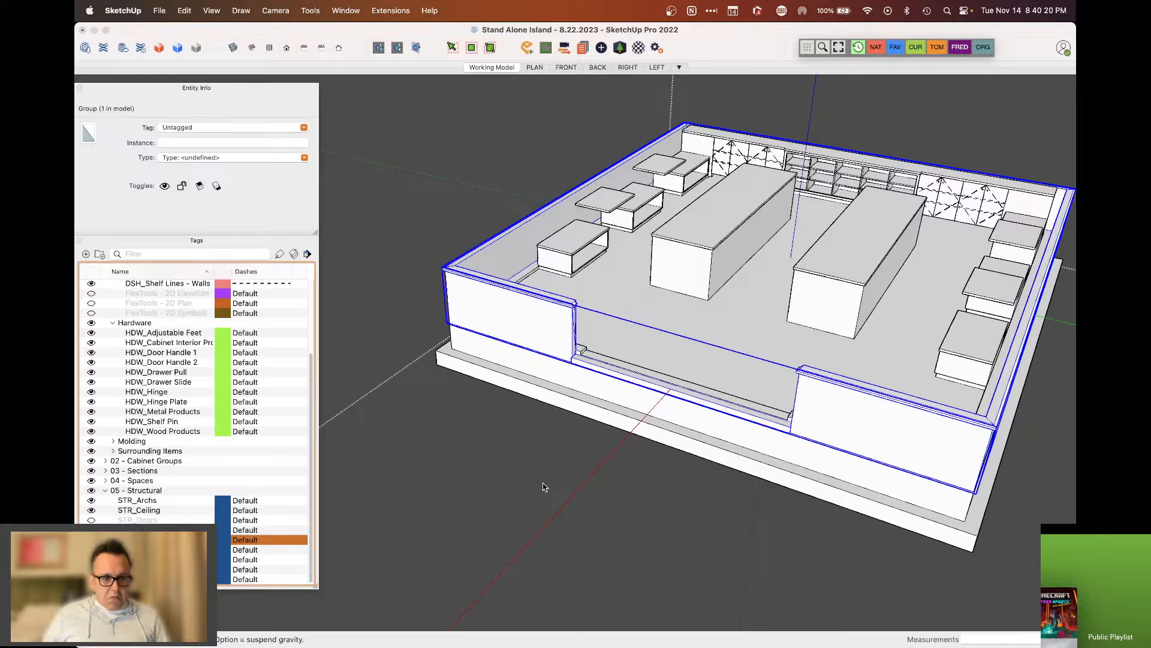
left_click(91, 540)
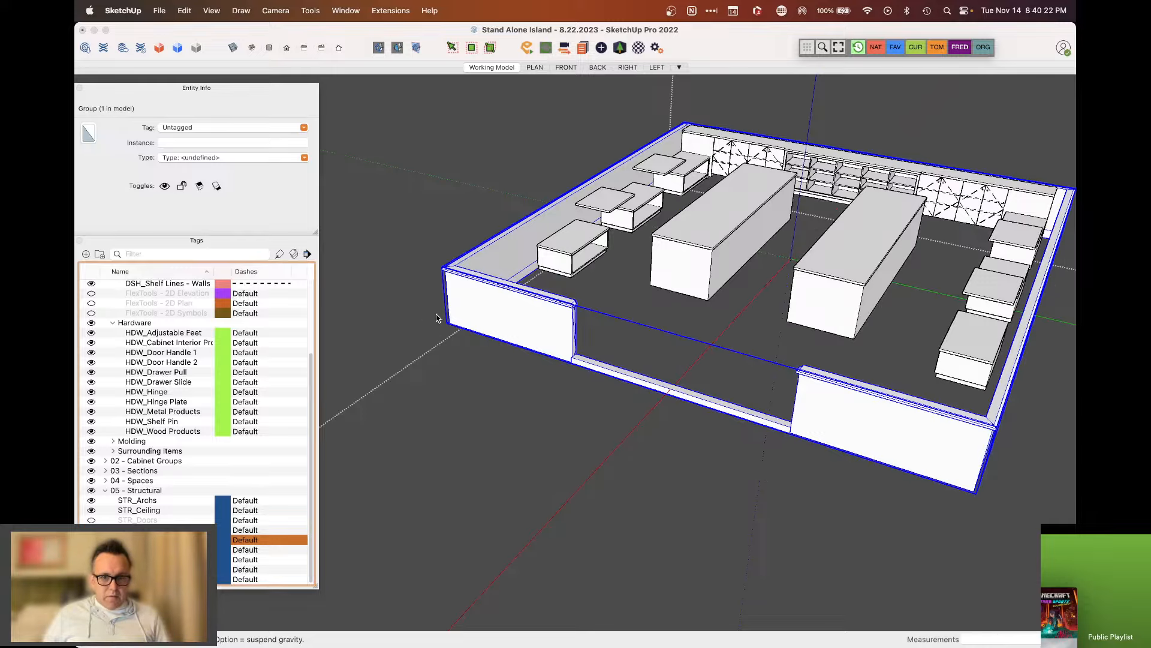
left_click(548, 242)
left_click_drag(602, 247, 519, 262)
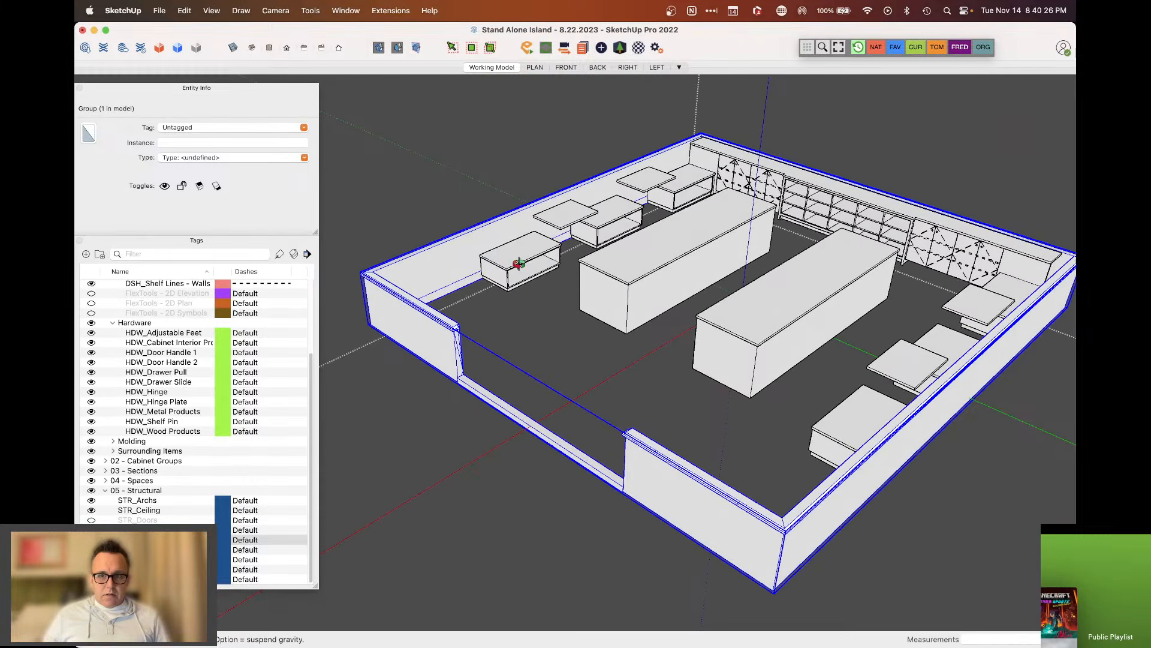
scroll(588, 277, "down", 3)
scroll(649, 261, "up", 5)
left_click_drag(648, 261, 676, 266)
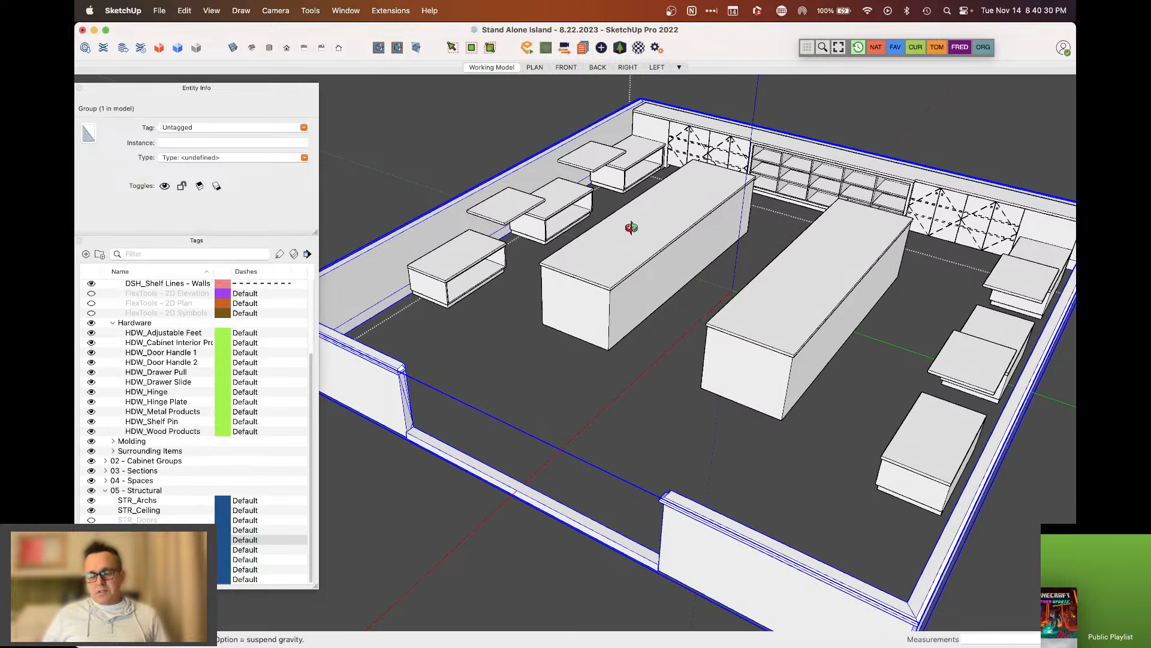
left_click_drag(631, 228, 762, 335)
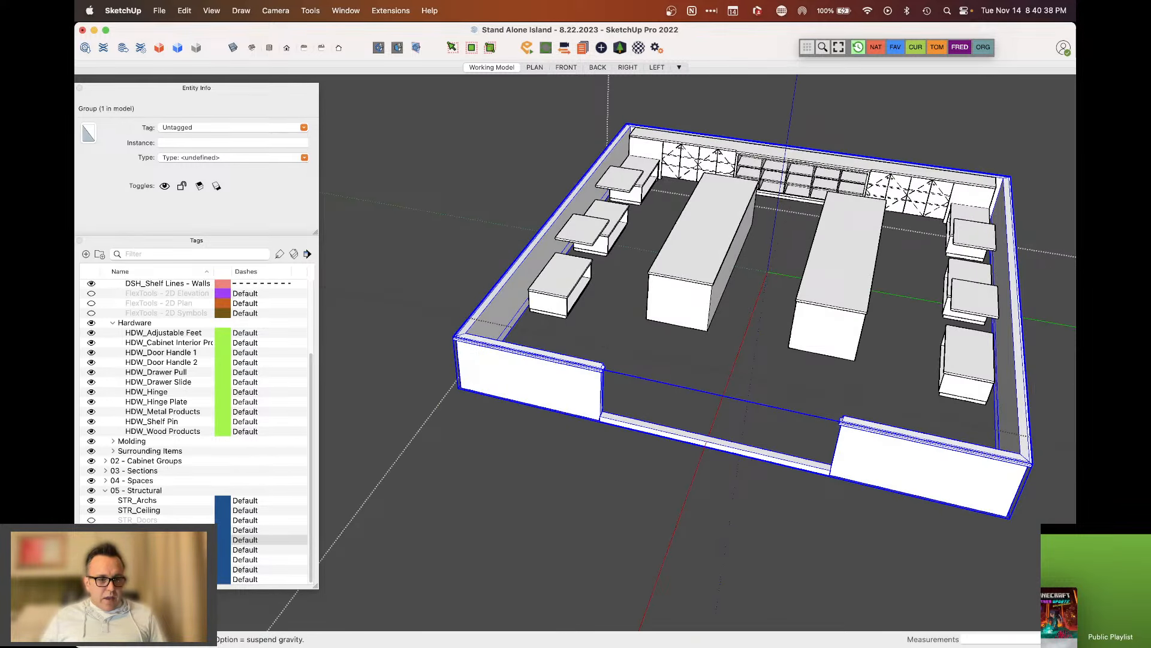
Add a new tag named STR_Stone inside the 05 - Structural tag folder
left_click(142, 491)
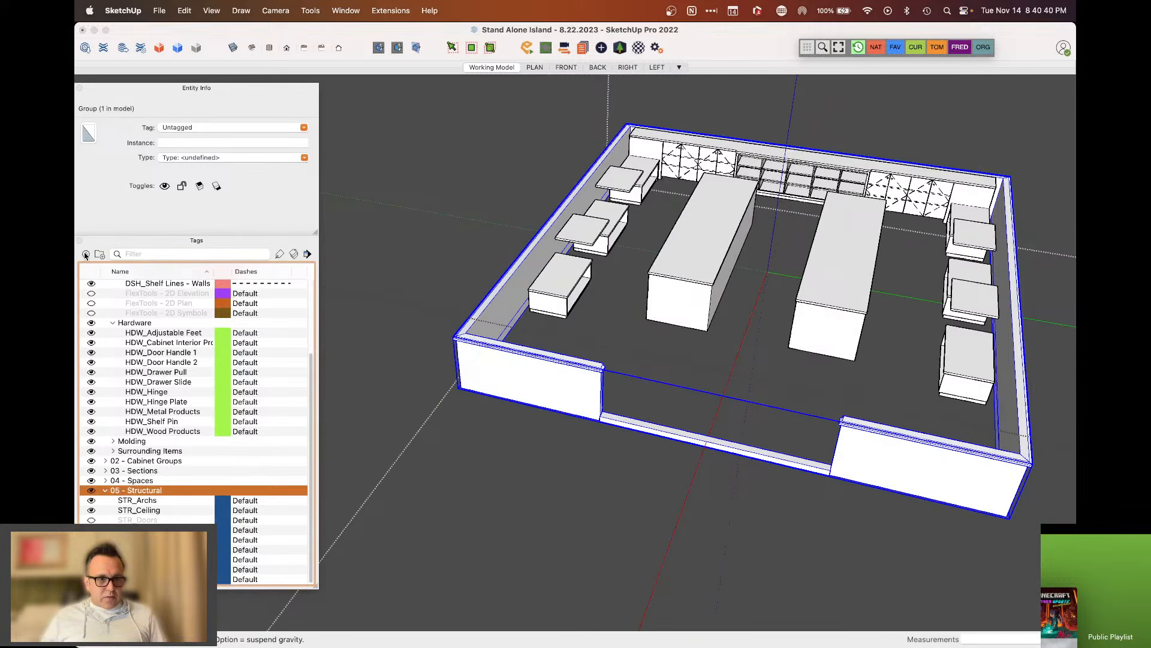
scroll(114, 277, "down", 1)
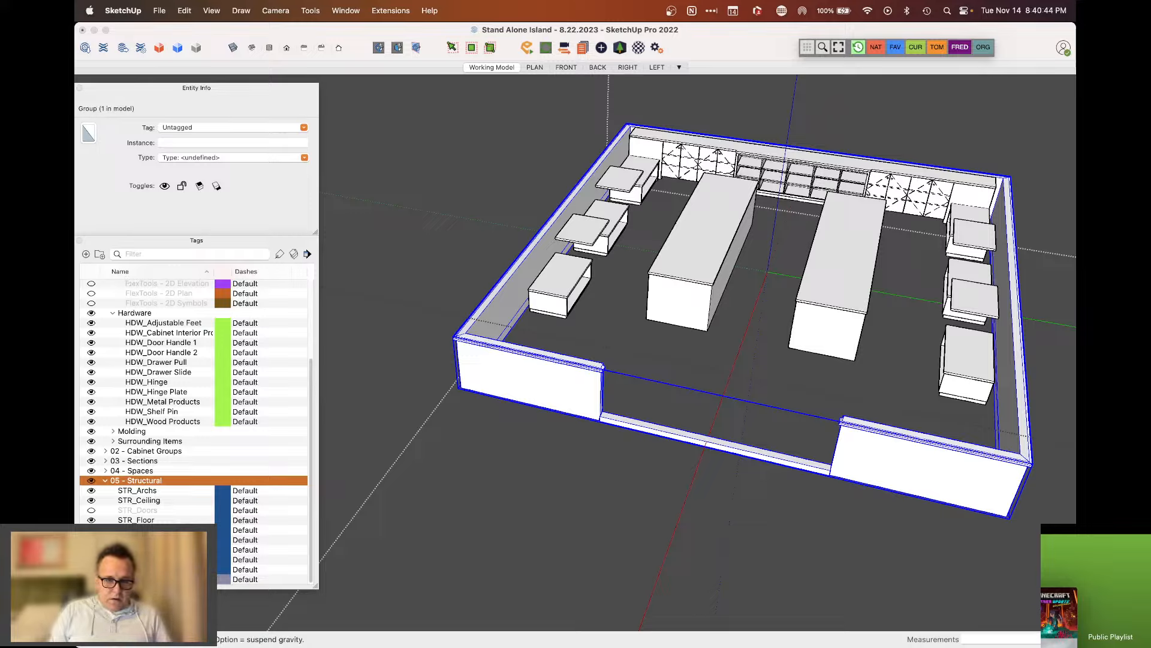
key("Return")
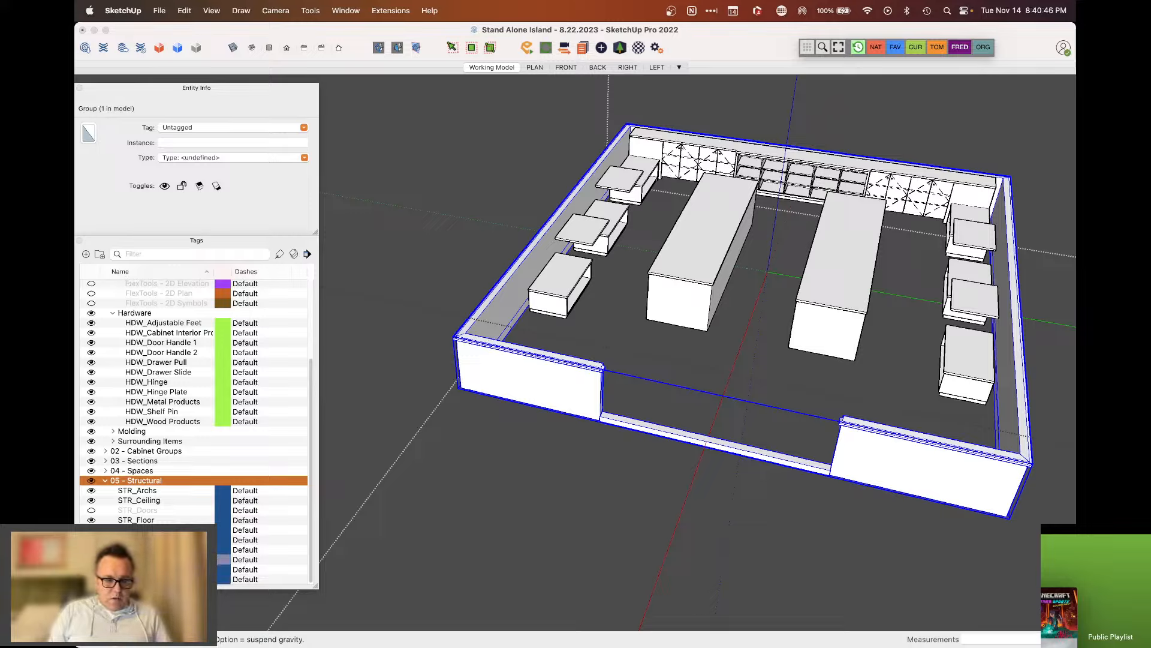
Assign the selected perimeter wall group to the STR_Stone tag
left_click(225, 126)
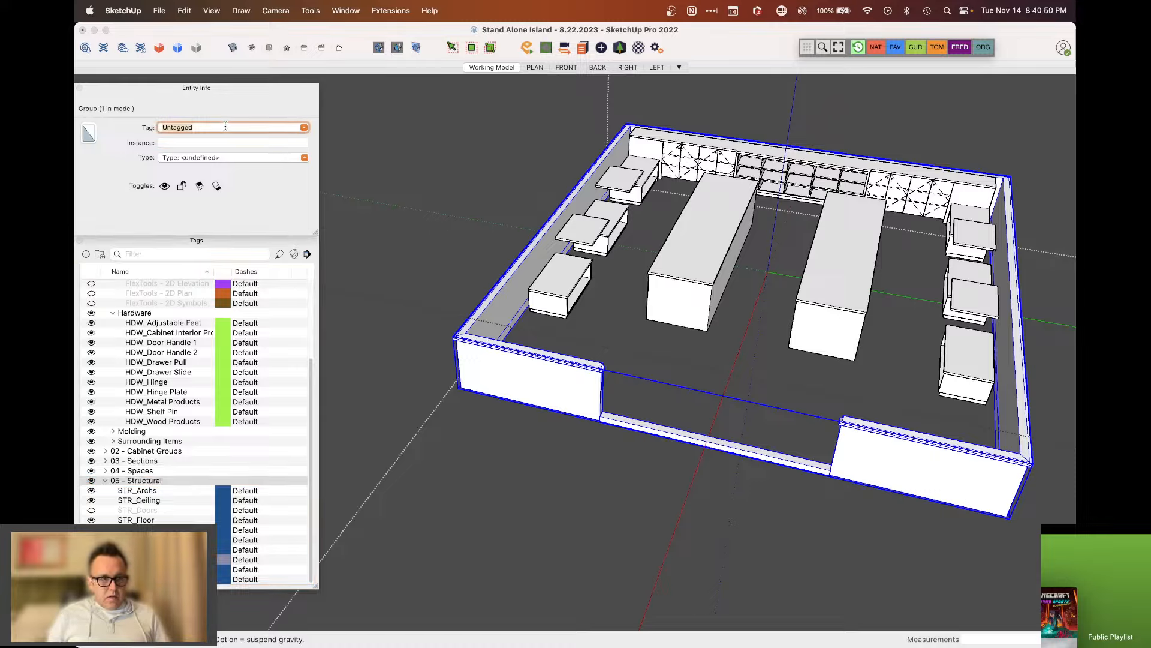
type("S")
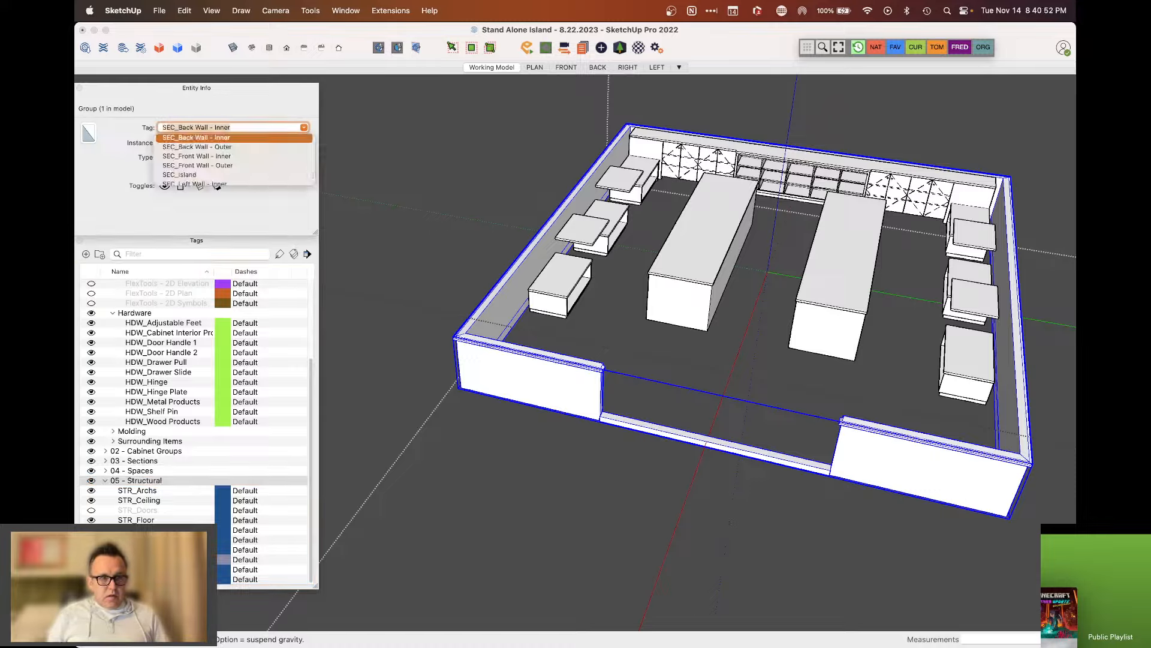
type("T")
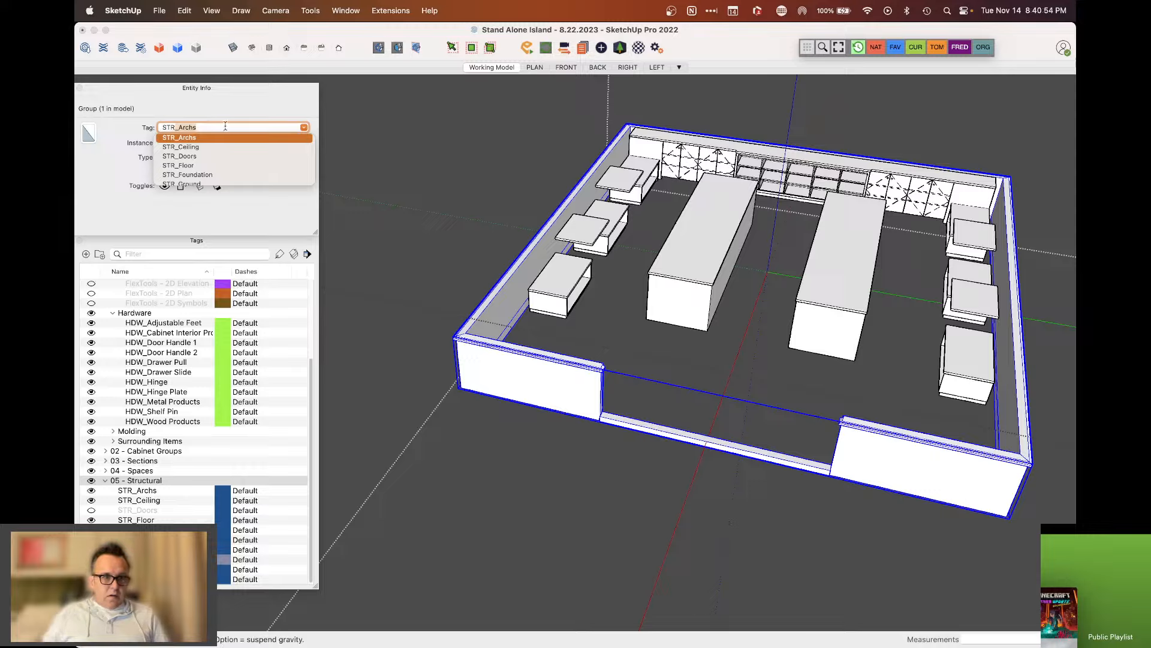
type("R_Stone")
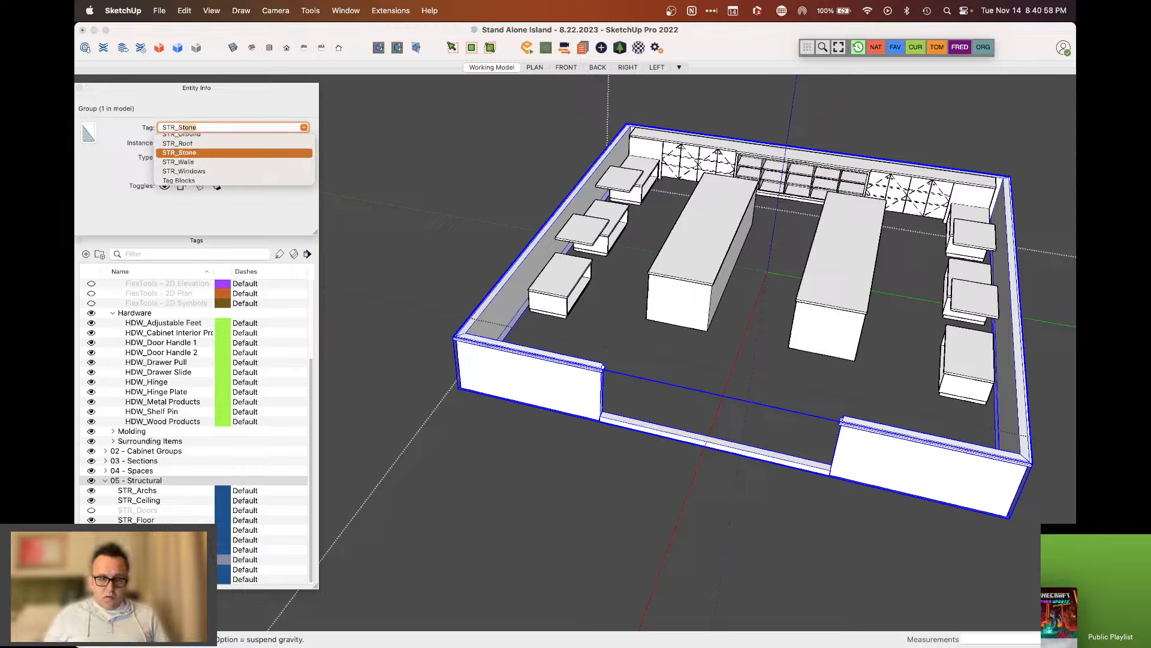
key("Return")
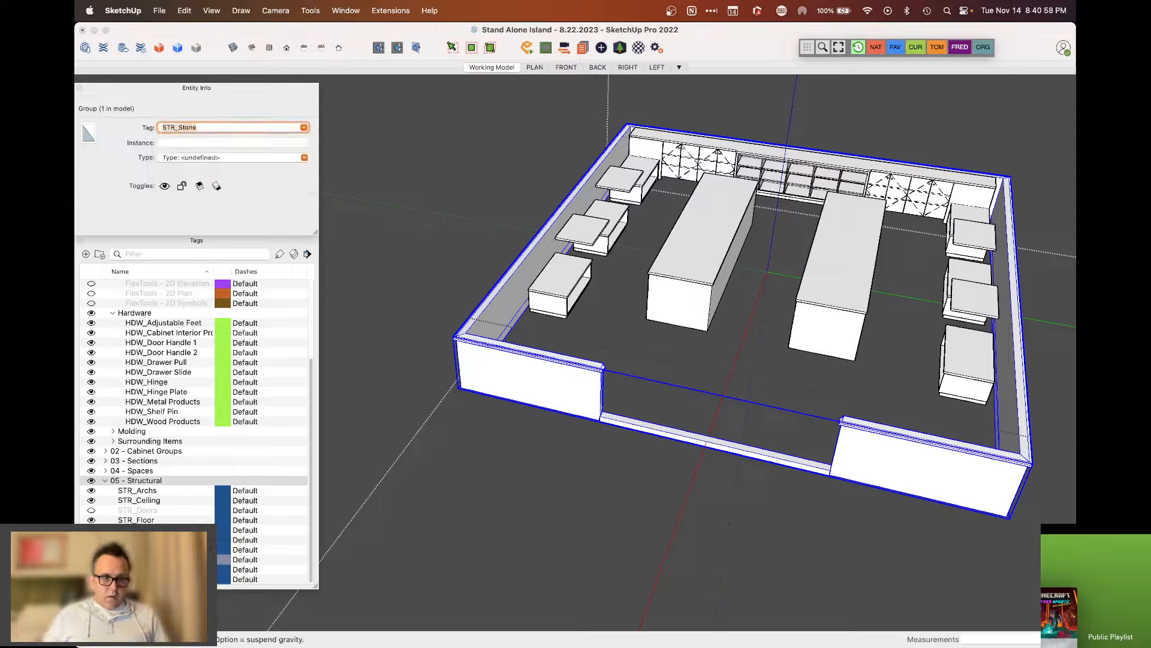
left_click(367, 186)
key("space")
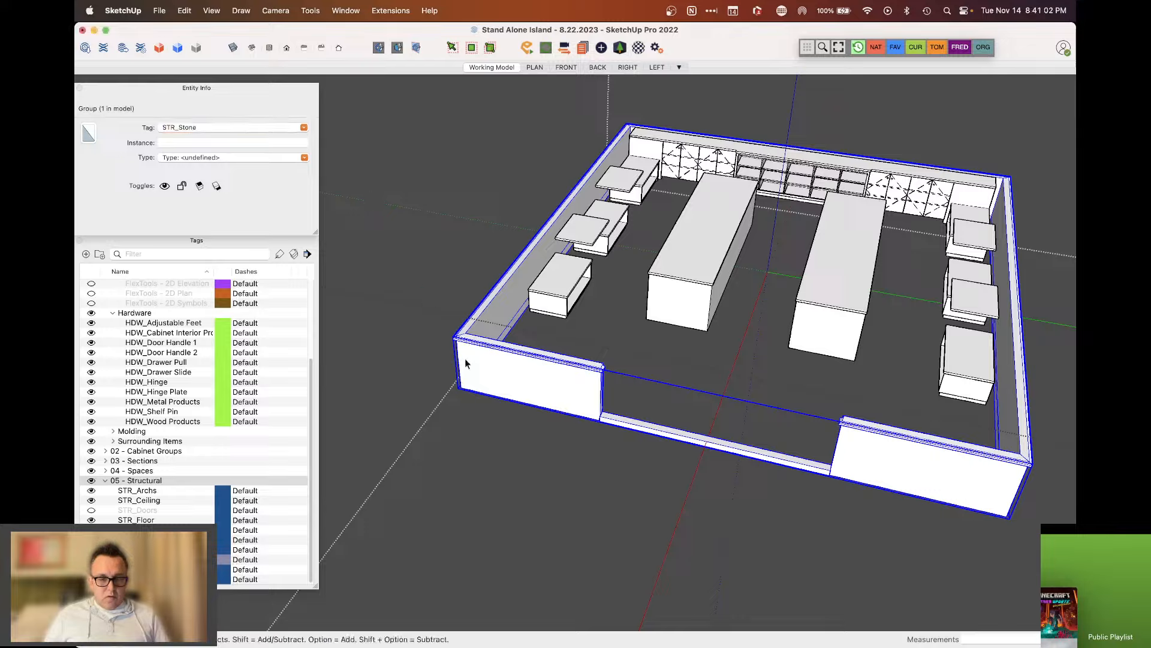
Name the perimeter wall group's instance "Stone Wrap"
left_click(183, 141)
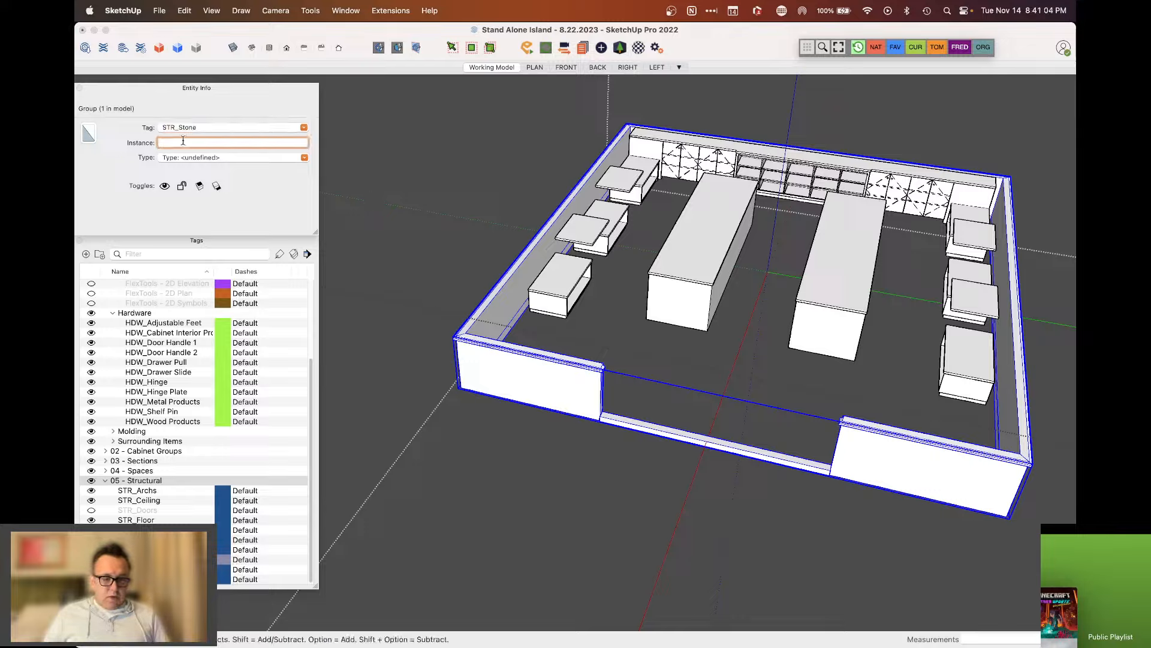
type("Stone Wrap")
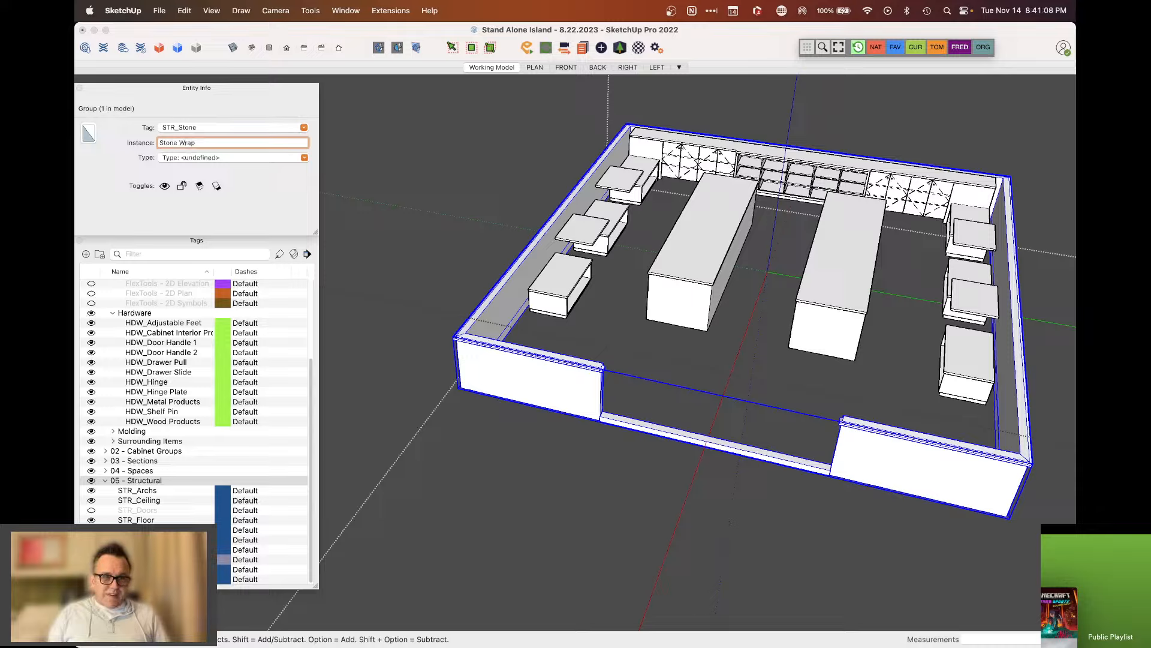
key("Return")
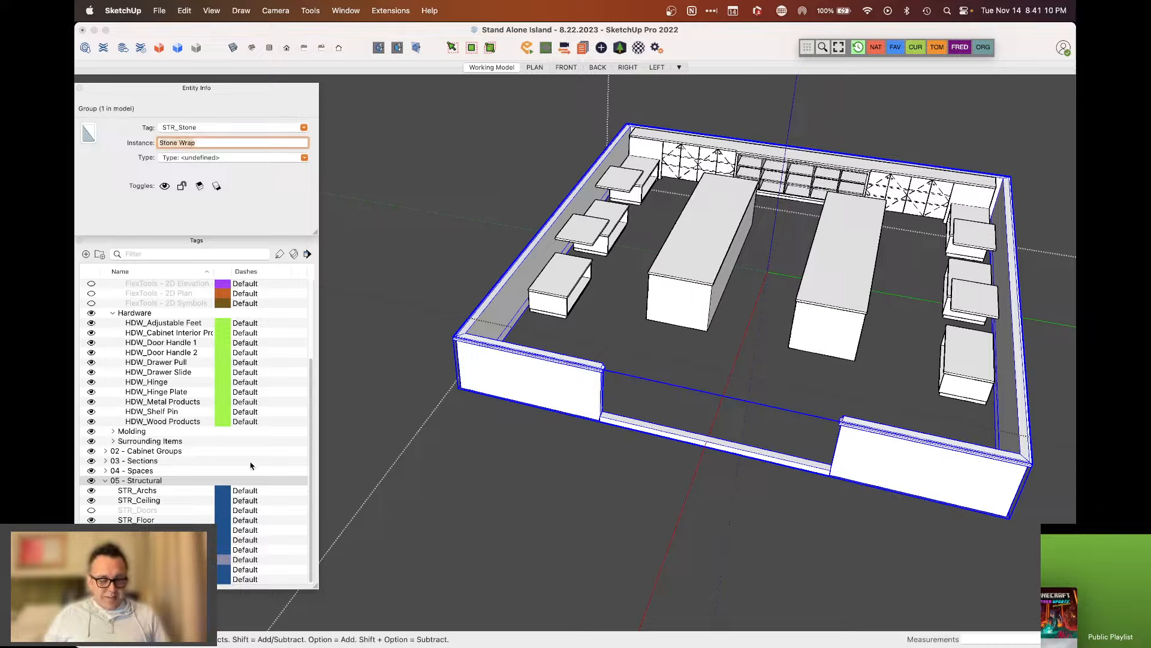
left_click(381, 502)
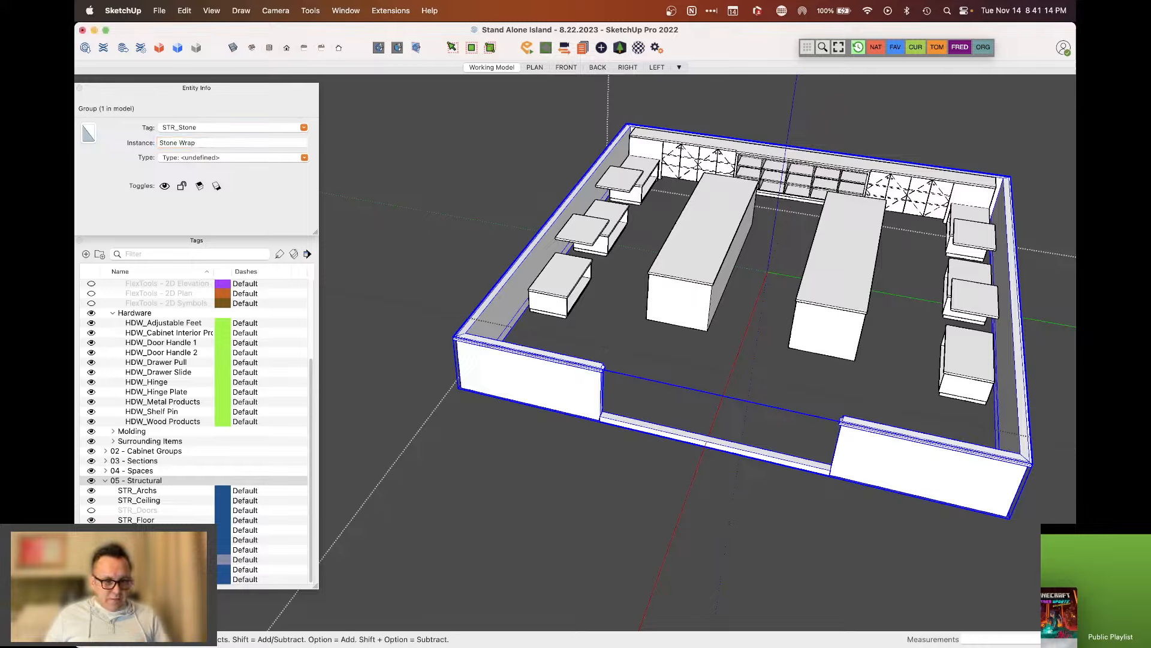
Hide the STR_Stone tag and show the STR_Doors and STR_Windows tags
left_click(91, 559)
left_click(92, 510)
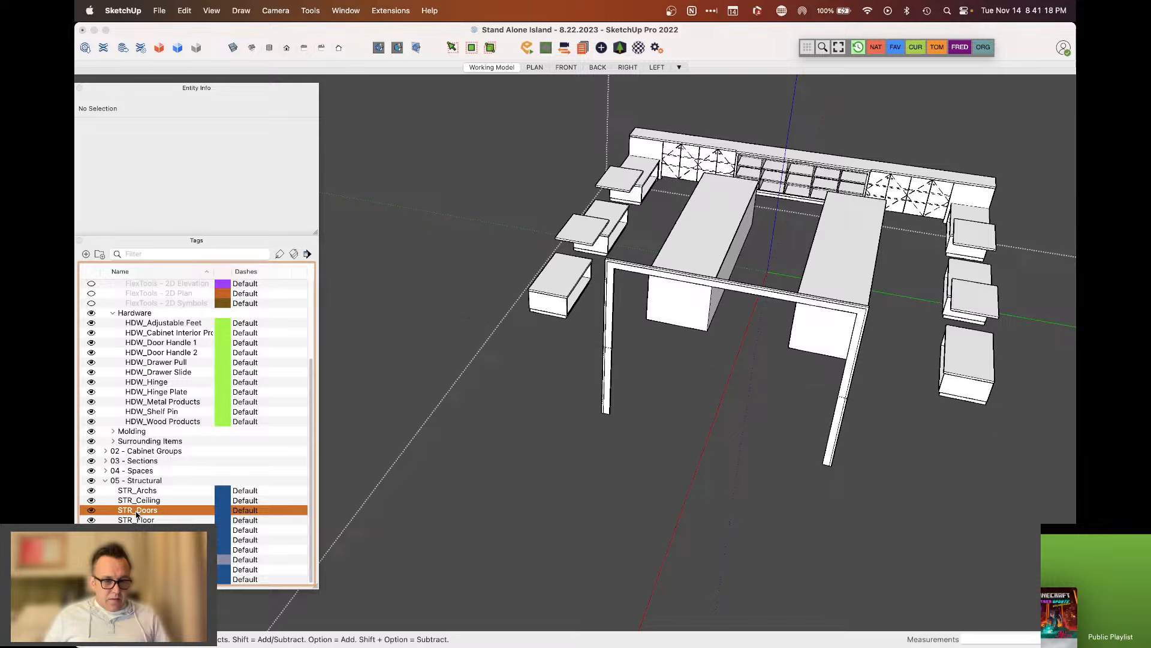
left_click(91, 579)
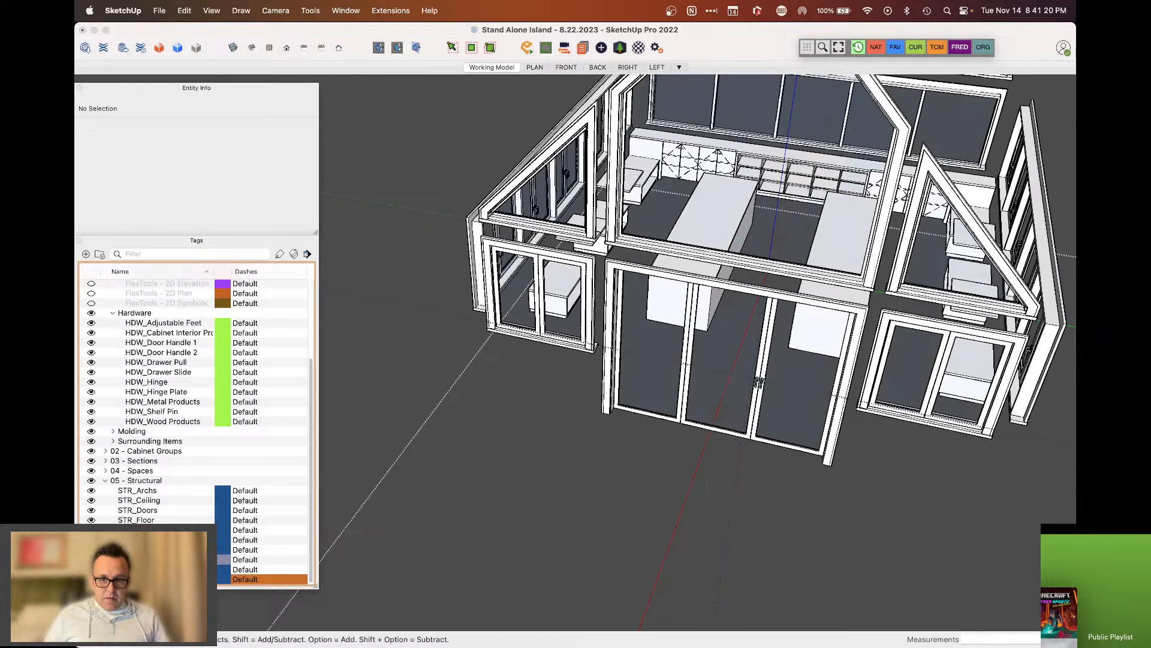
Check the tags of the large front door group and the Bi-Fold Door component nested inside it
middle_click_drag(702, 420, 539, 276)
left_click(528, 262)
double_click(528, 262)
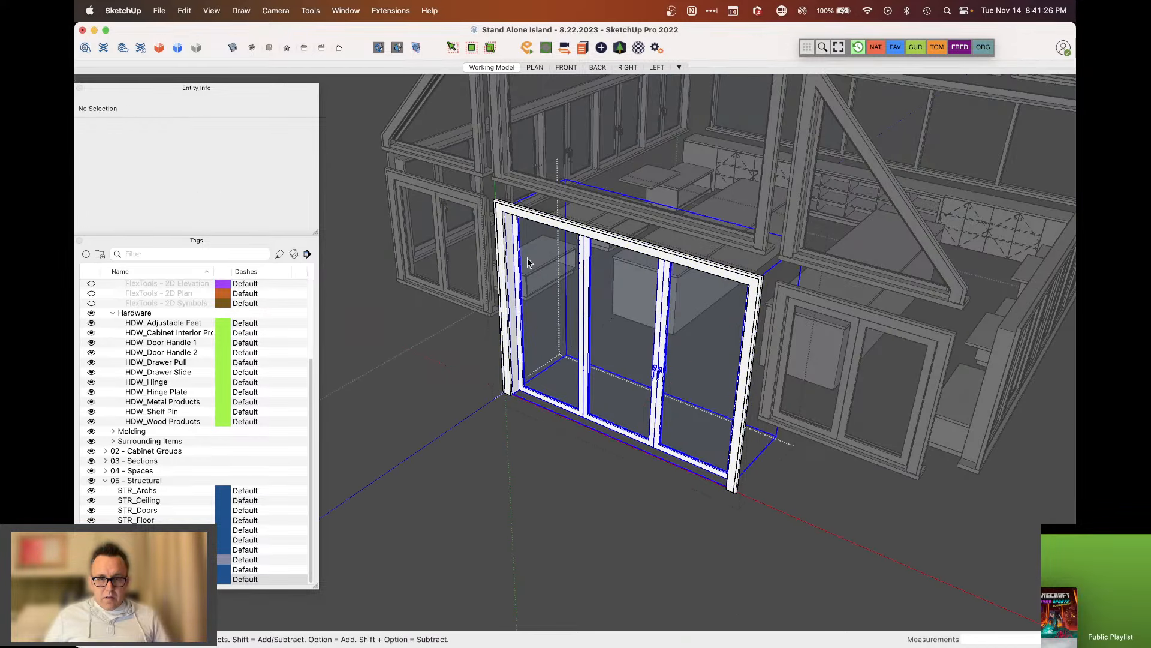
left_click(527, 263)
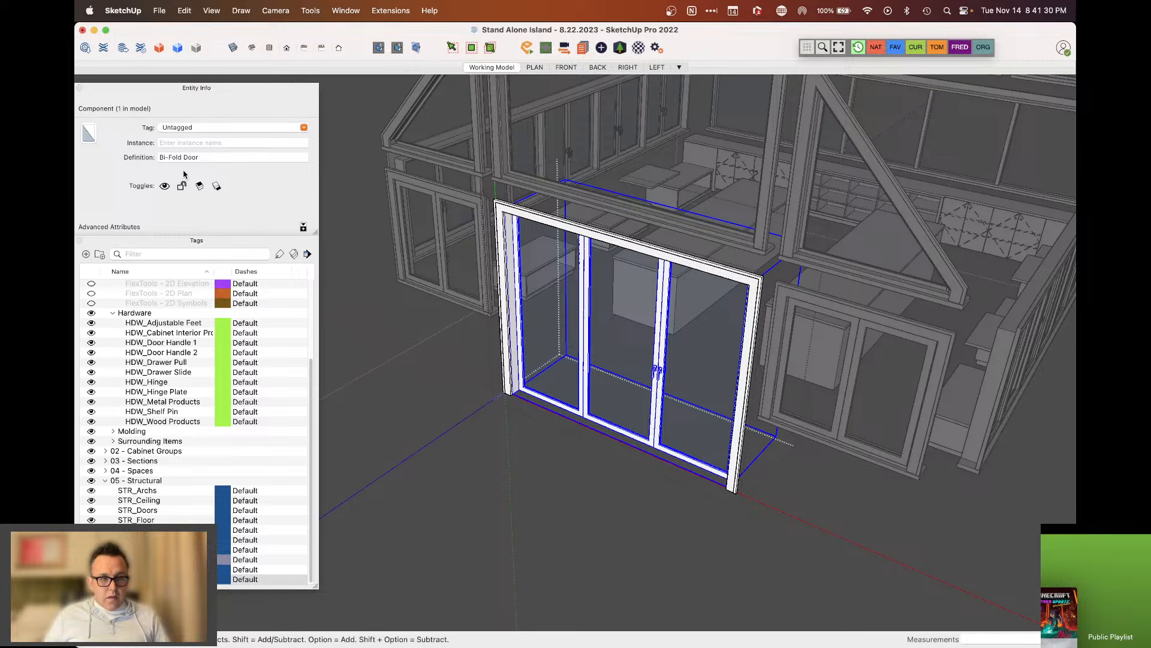
left_click(436, 406)
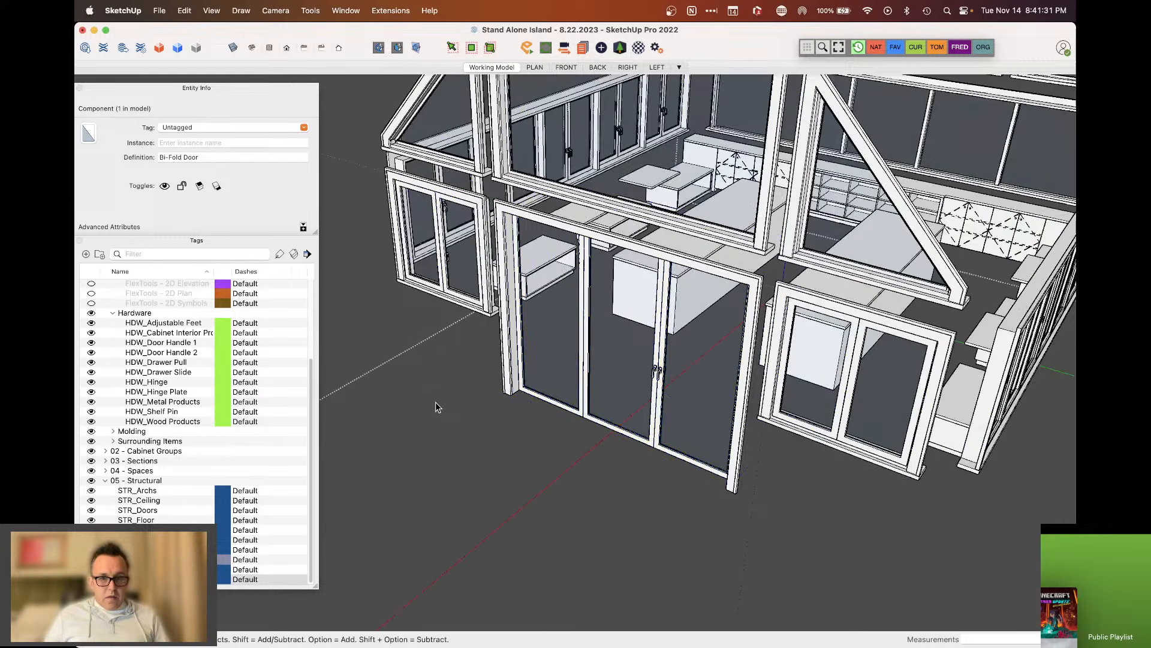
left_click(502, 376)
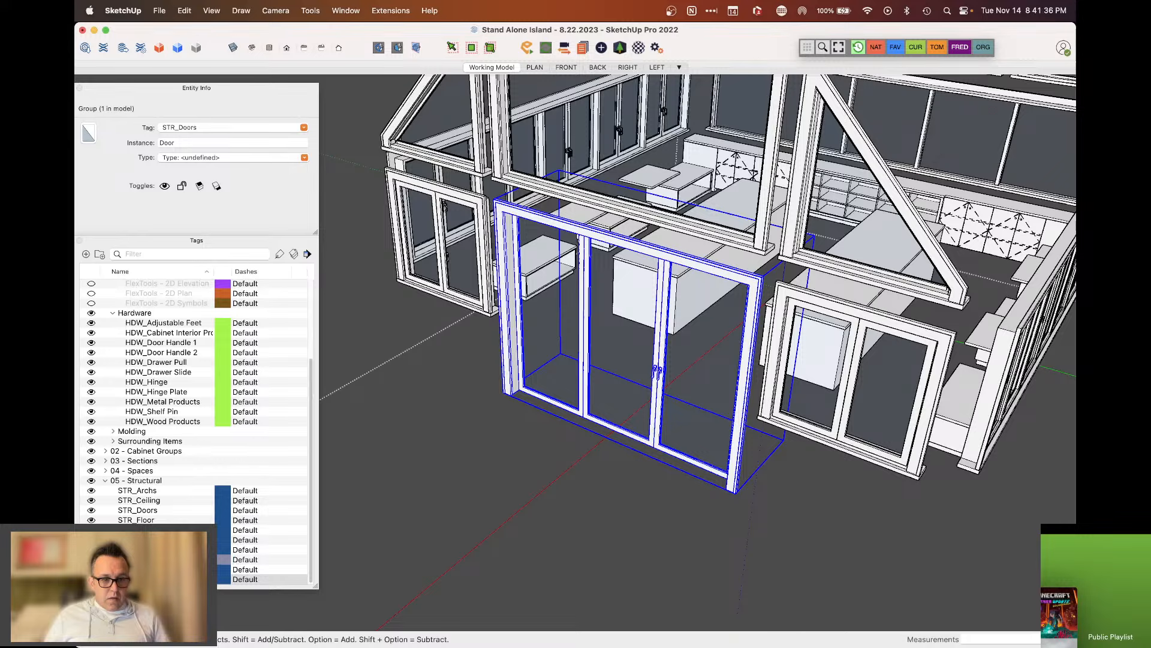
left_click(425, 509)
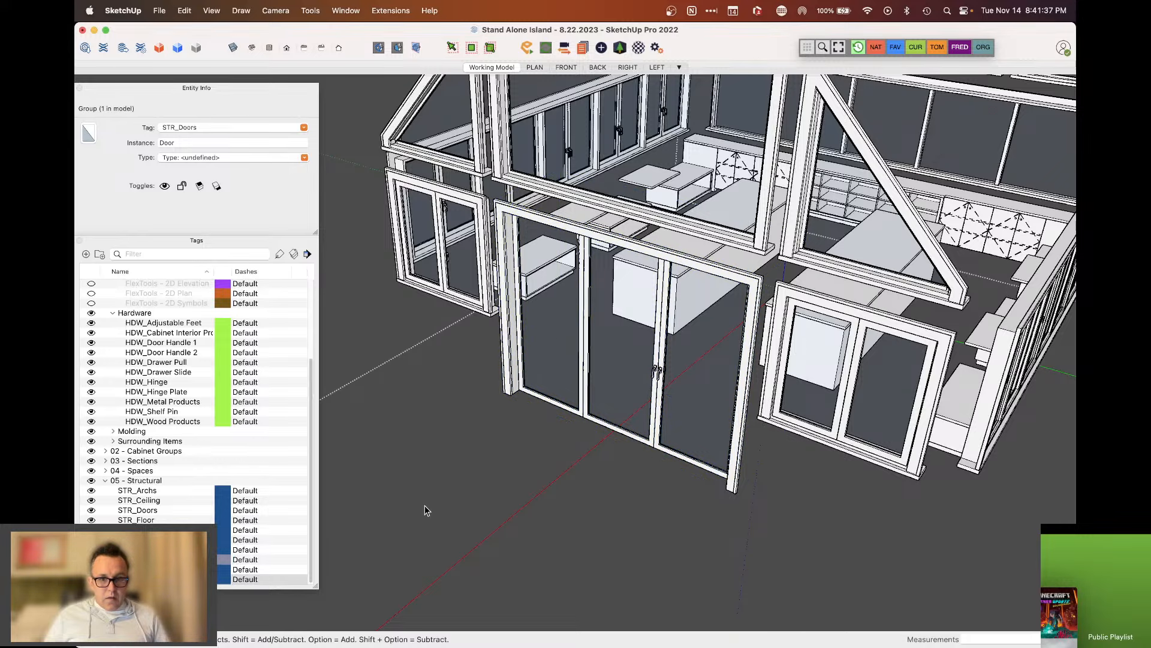
Examine the tags of the side frames and sash panels inside the Bi-Fold Door component
double_click(545, 369)
left_click(545, 370)
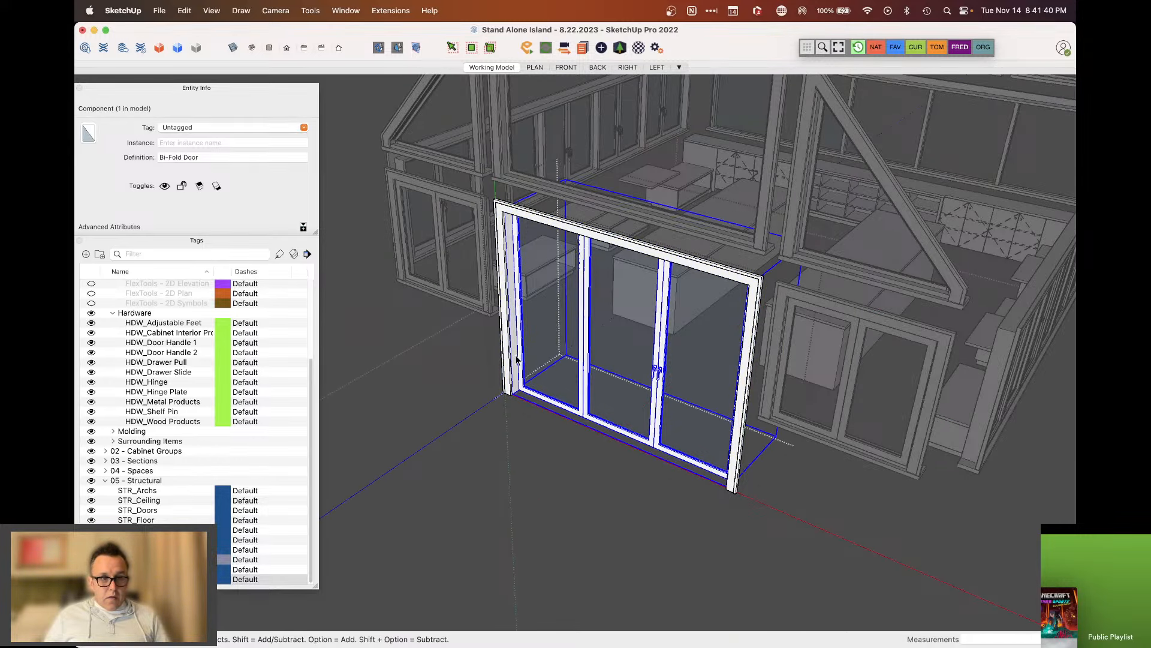
scroll(517, 358, "up", 5)
double_click(537, 373)
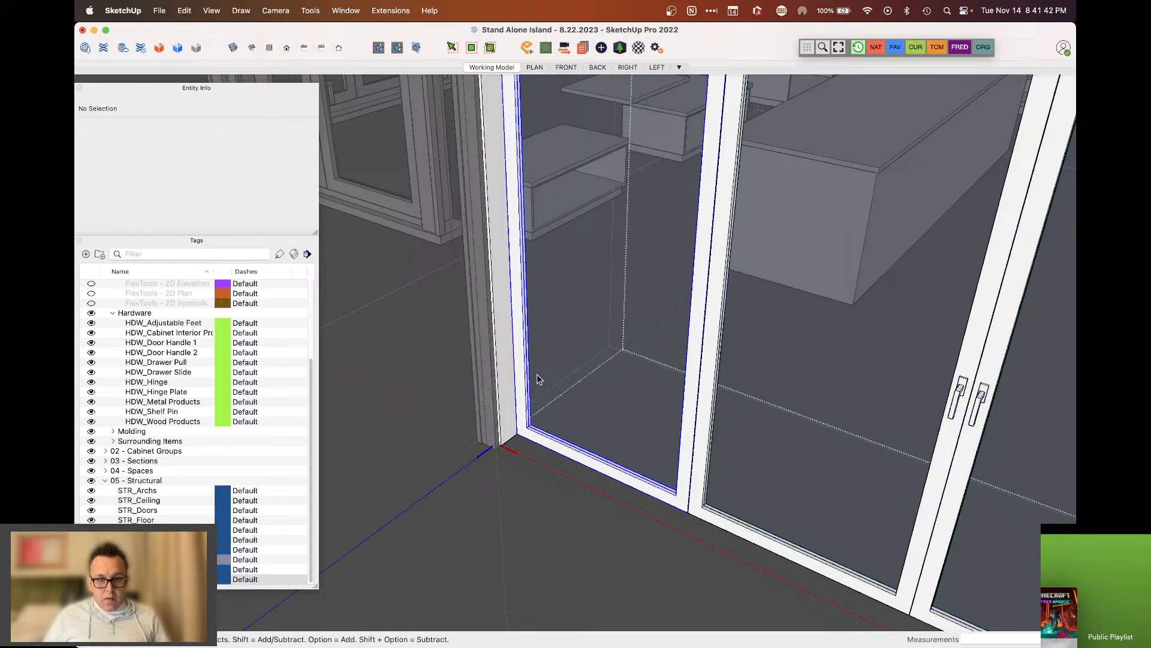
left_click(538, 373)
left_click(509, 367)
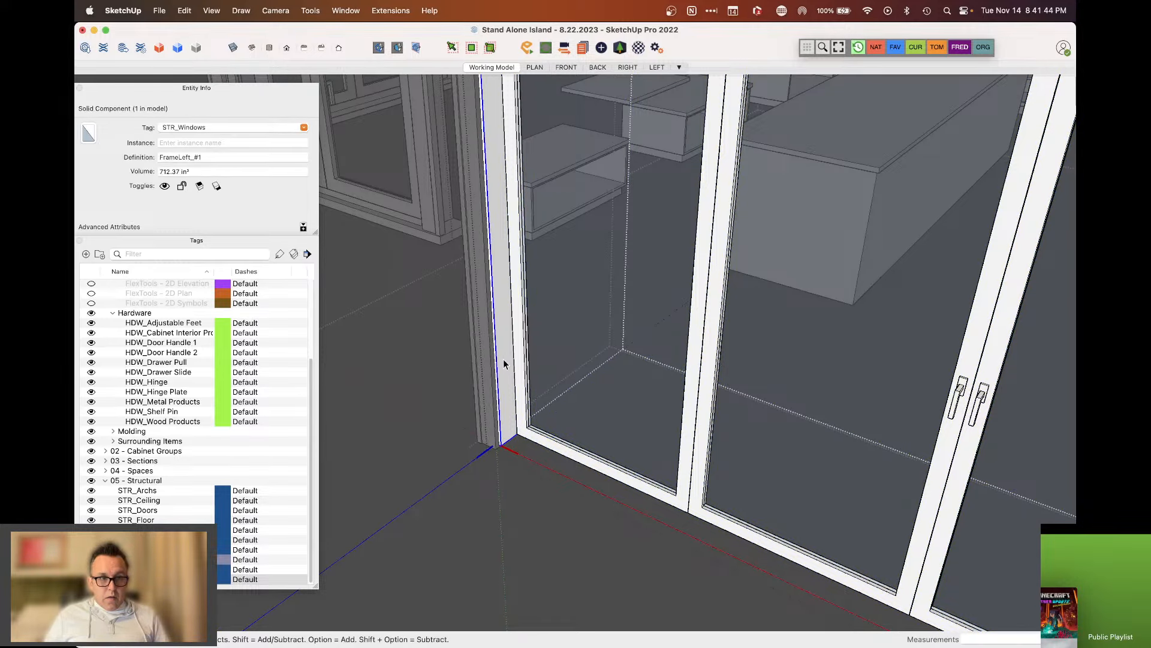
scroll(543, 379, "down", 4)
left_click(619, 402)
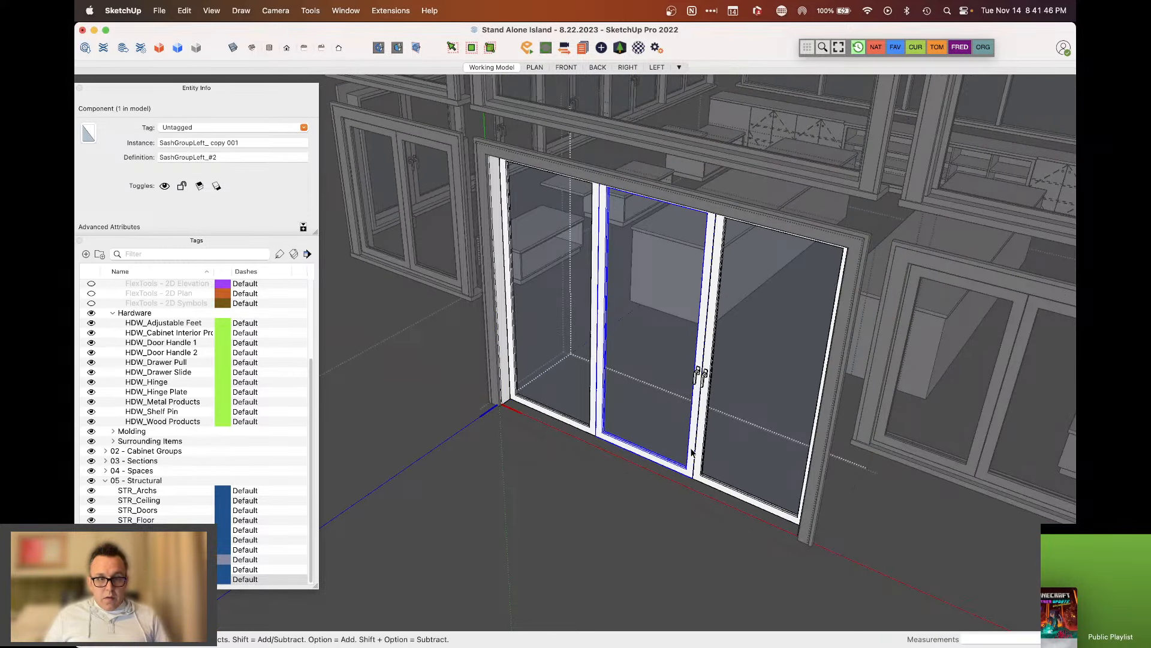
left_click(744, 474)
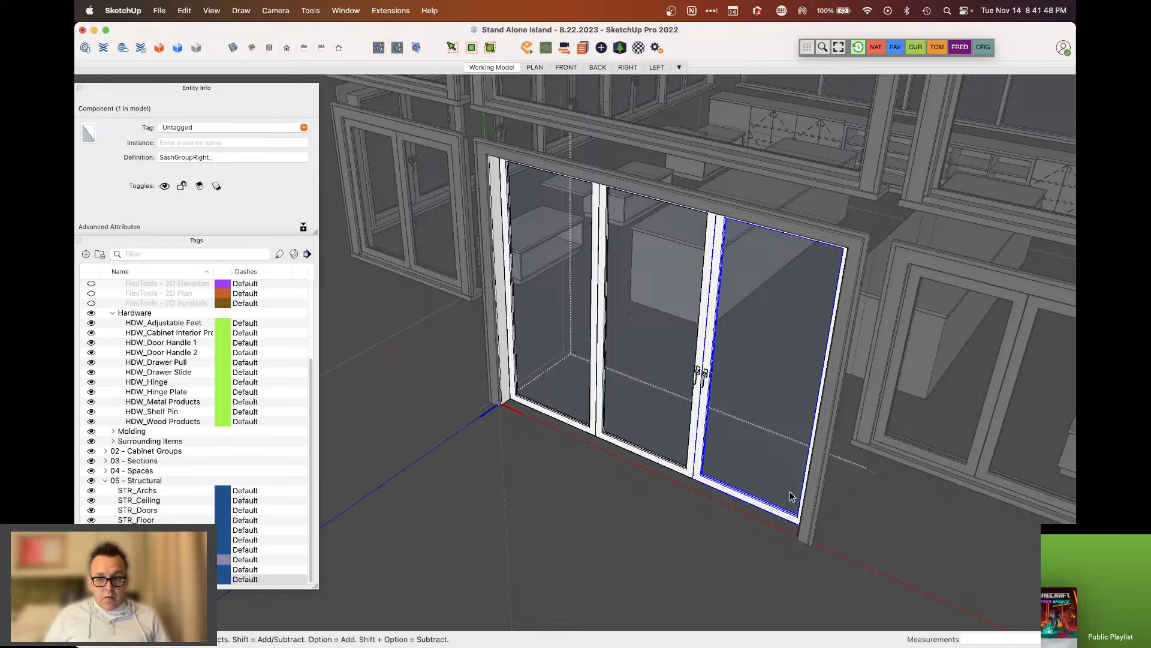
middle_click_drag(790, 495, 848, 393)
left_click(851, 386)
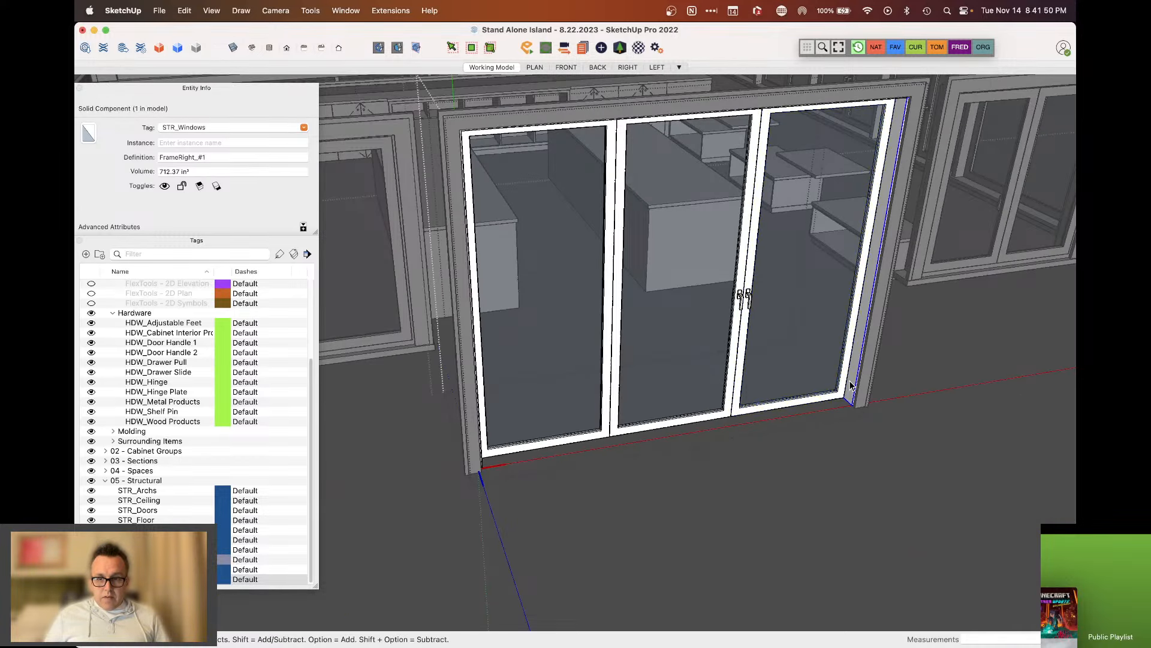
left_click(833, 478)
middle_click_drag(833, 478, 497, 391)
left_click(494, 473)
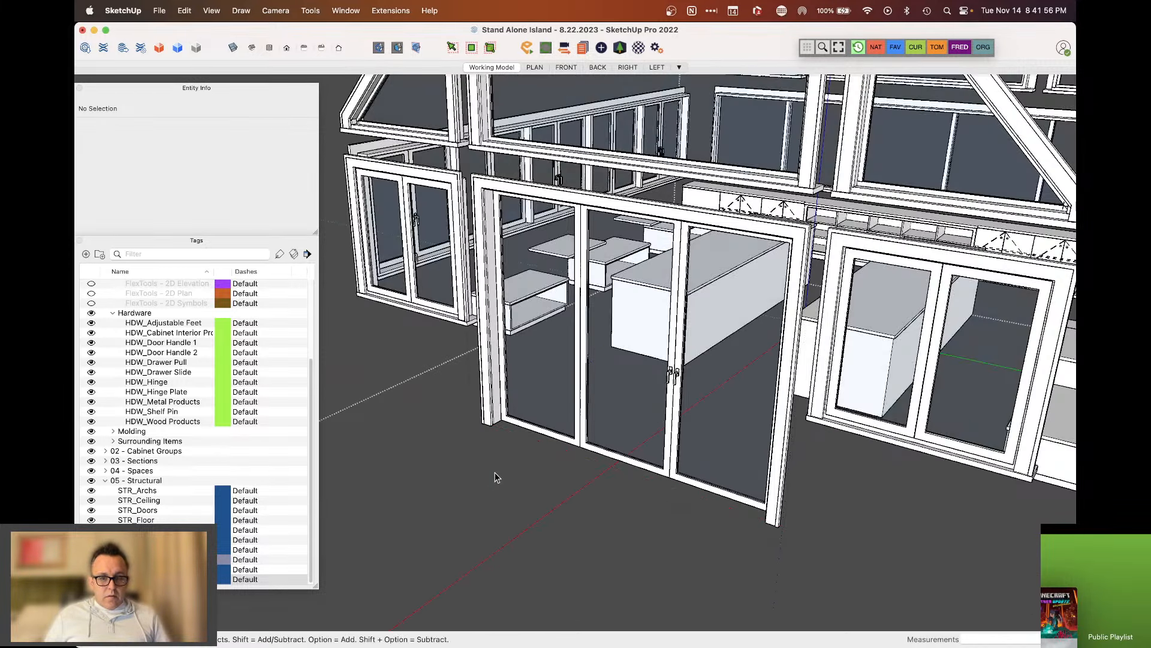
Assign the Bi-Fold Door component inside the front door group to the STR_Doors tag
left_click(518, 376)
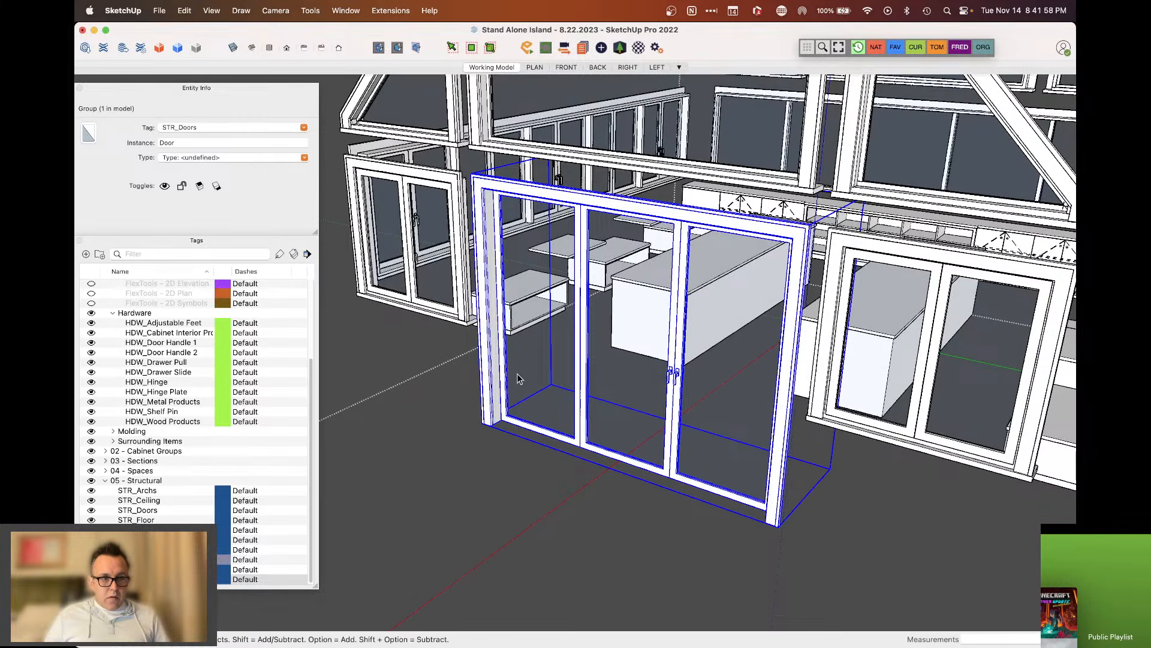
double_click(518, 374)
left_click(518, 374)
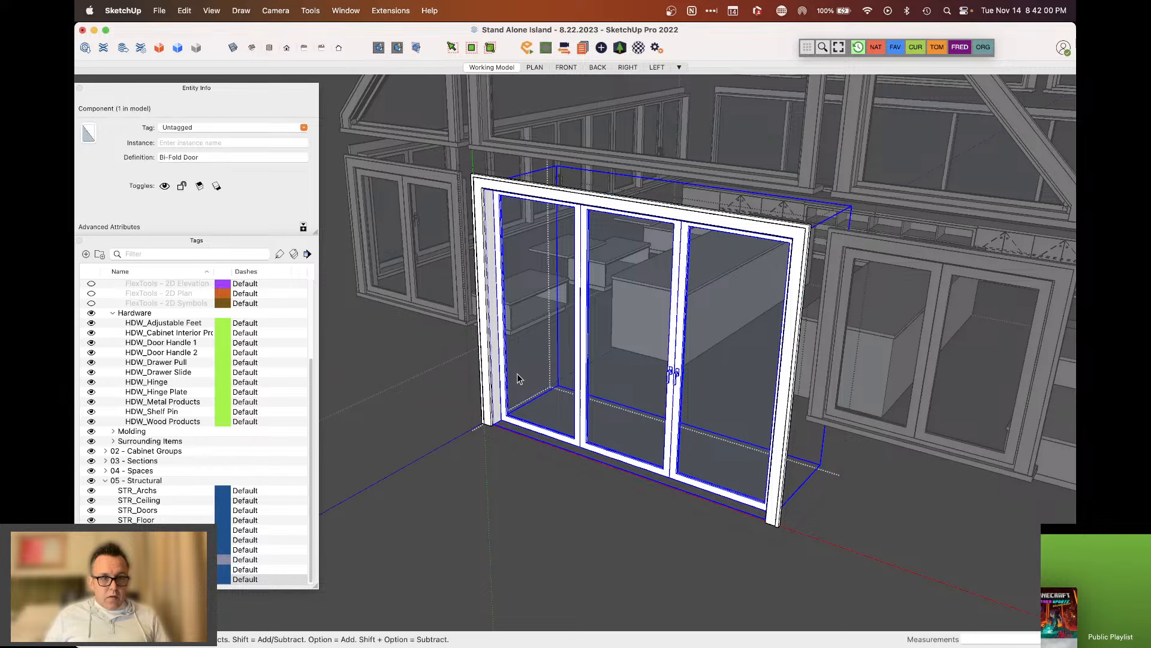
key("m")
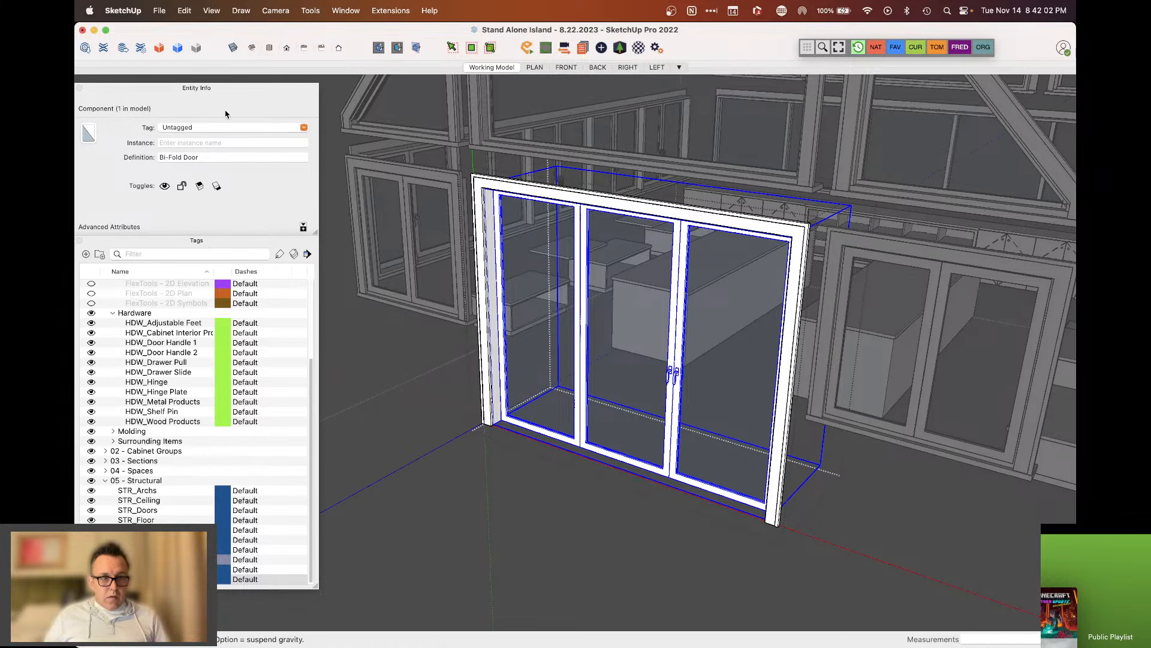
double_click(206, 131)
type("STR_Archs")
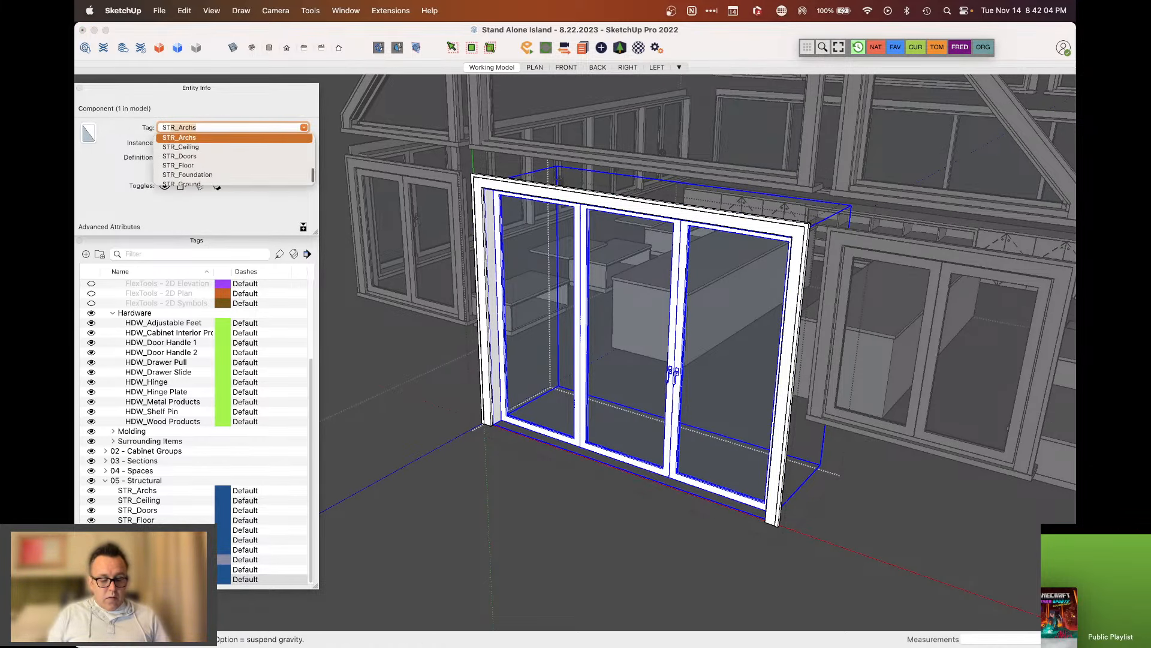
left_click(199, 158)
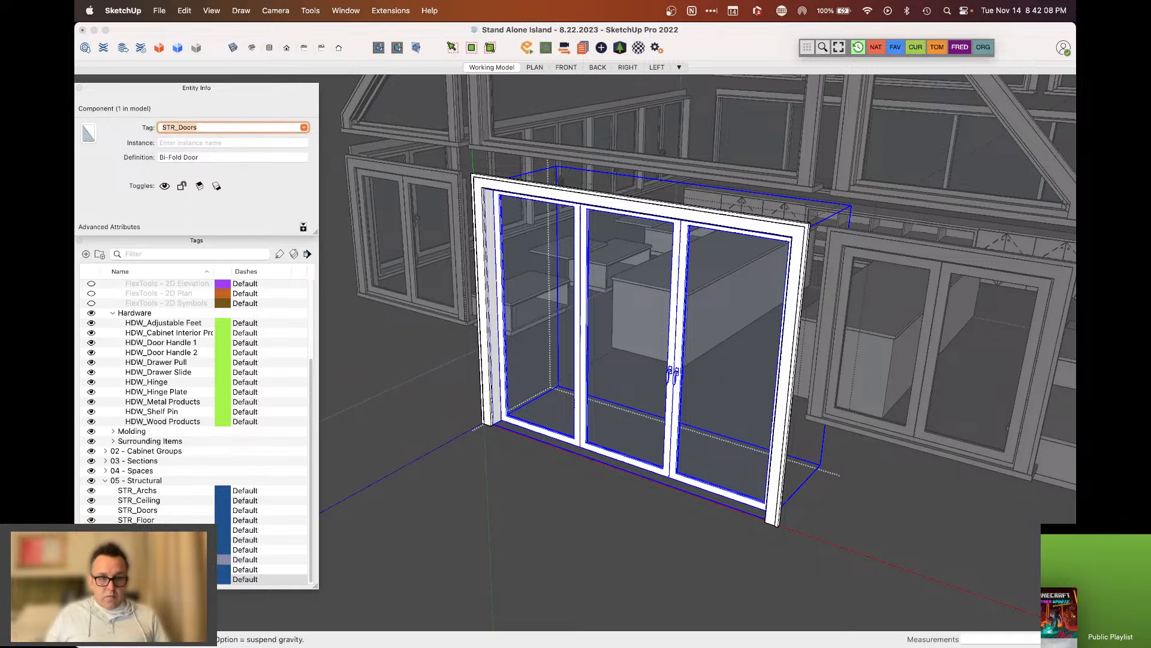
Check the tag of the outer trim around the bi-fold door, then leave the door group
middle_click(448, 463)
middle_click_drag(448, 463, 544, 384)
scroll(635, 232, "up", 5)
left_click(520, 192)
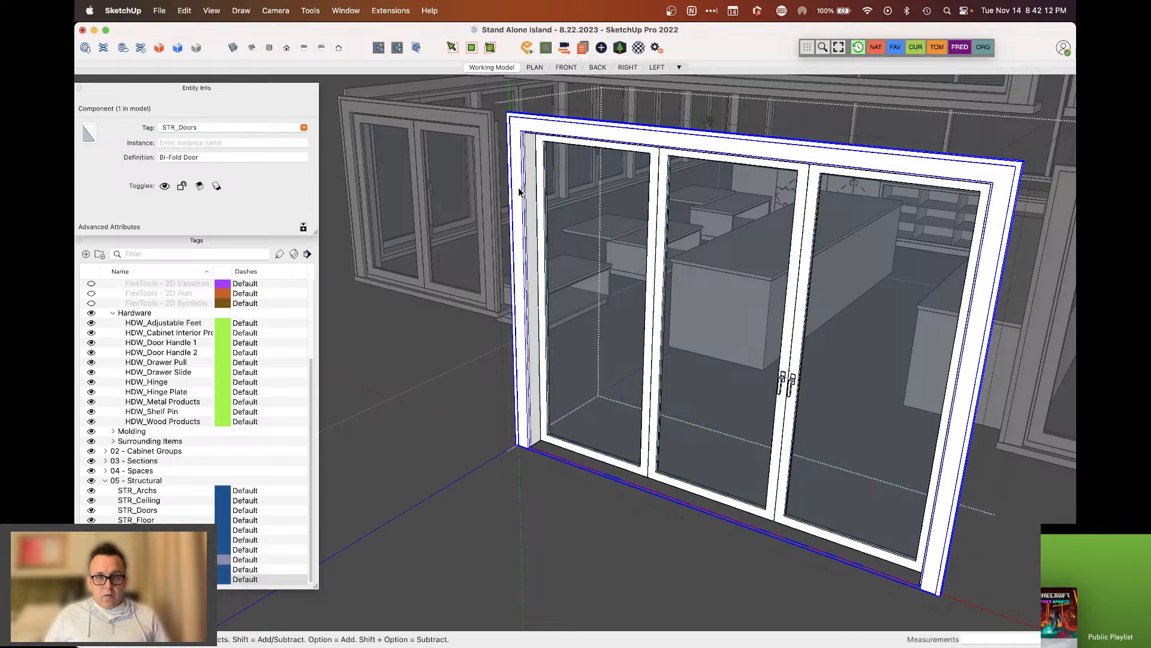
key("Escape")
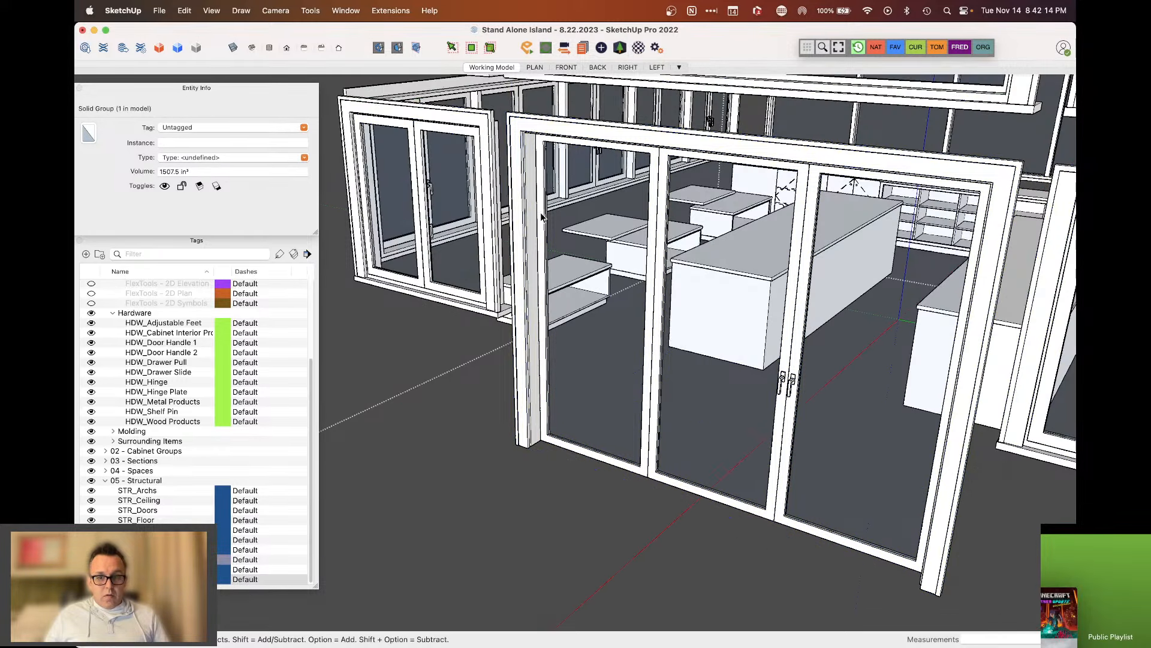
Toggle the STR_Doors and STR_Windows tags off and on to check which door parts each one controls
left_click(91, 511)
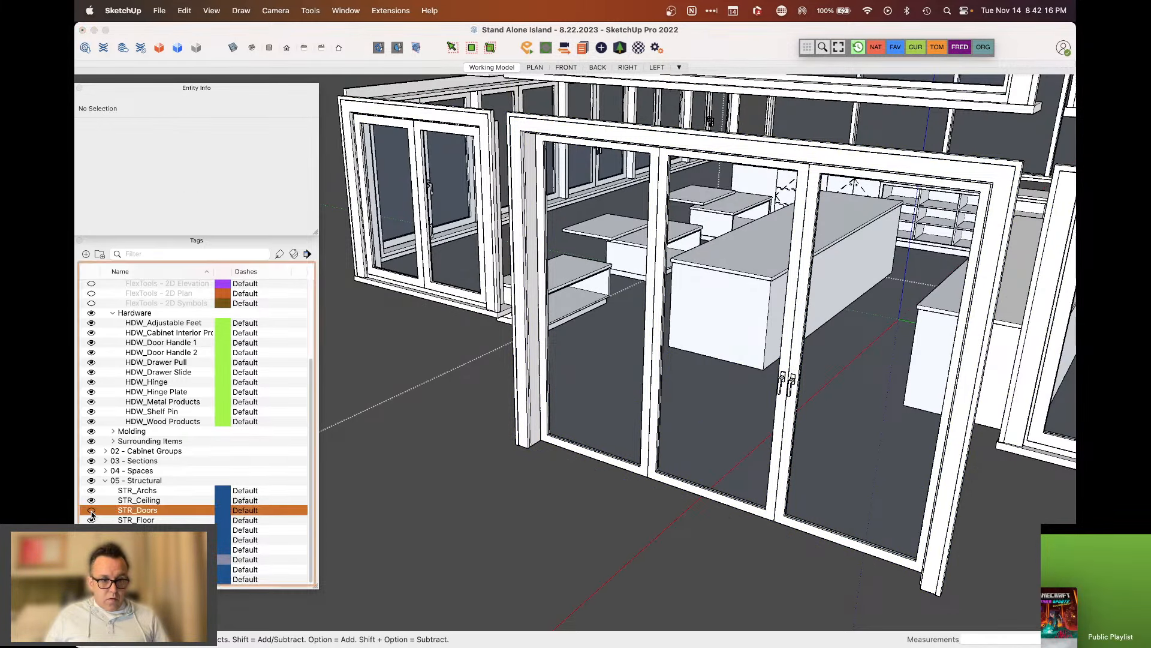
left_click(92, 511)
left_click(92, 510)
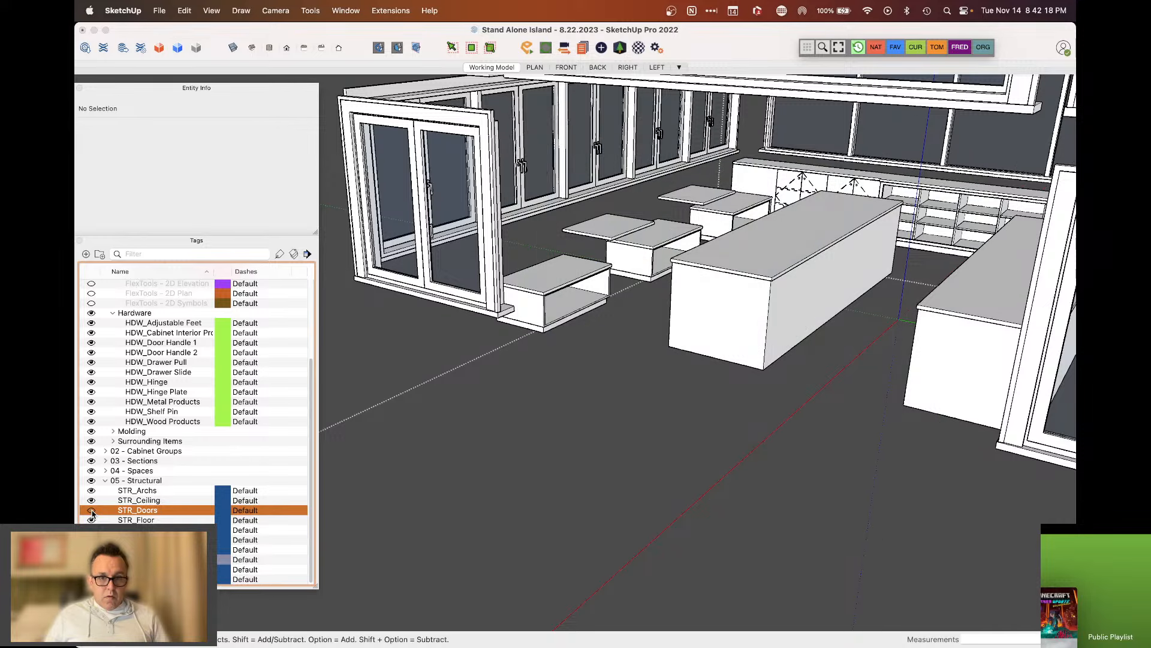
left_click(92, 510)
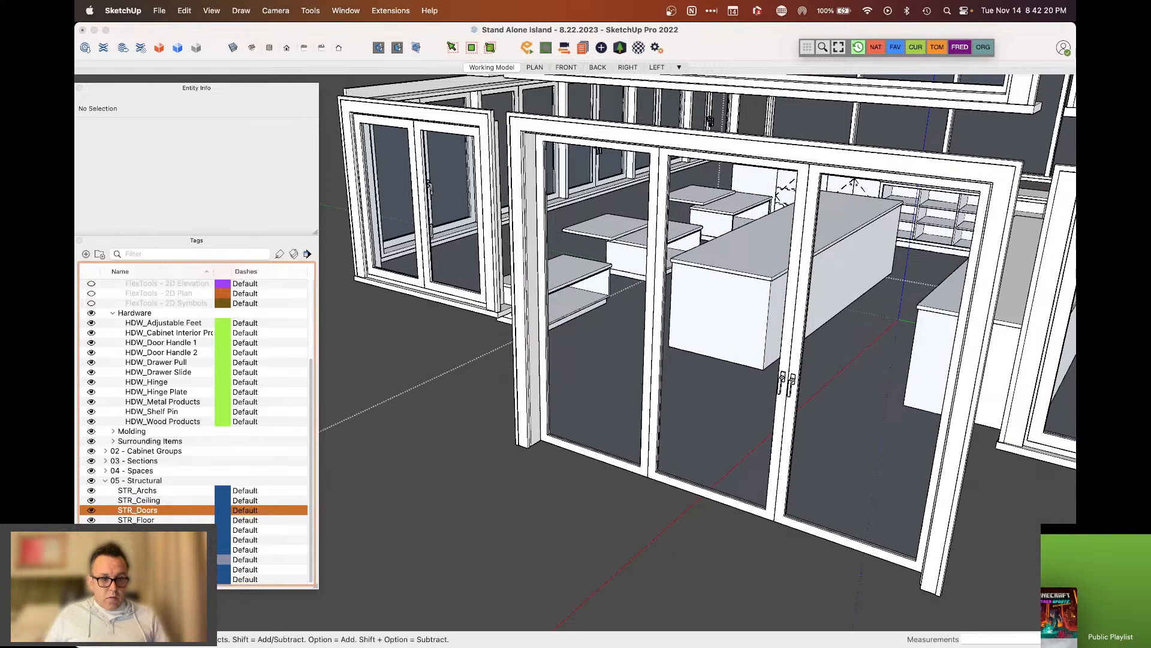
left_click(92, 579)
left_click(92, 579)
left_click(91, 579)
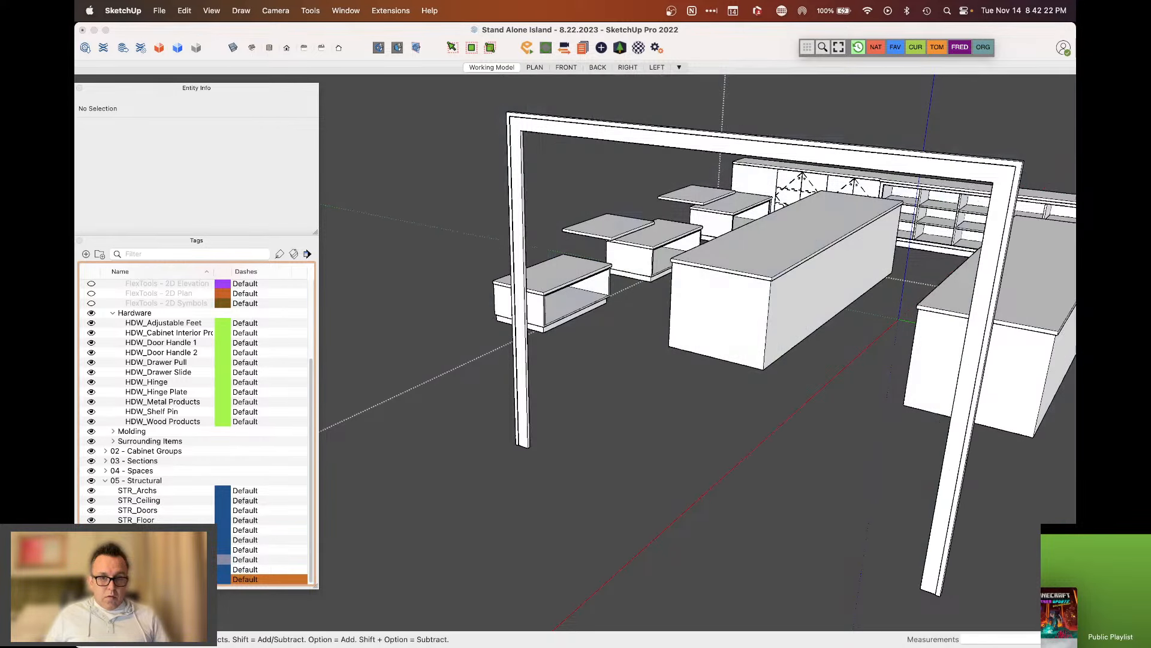
left_click(91, 579)
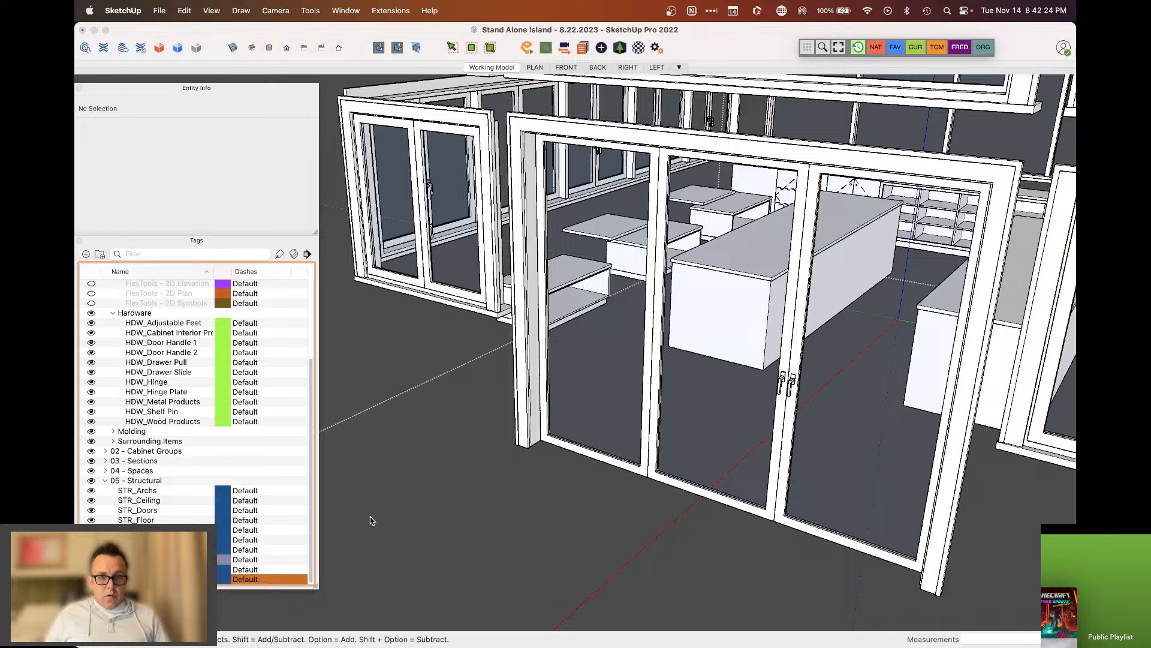
Check the tags of the components nested inside the three sash panels of the Bi-Fold Door
left_click(593, 393)
double_click(593, 393)
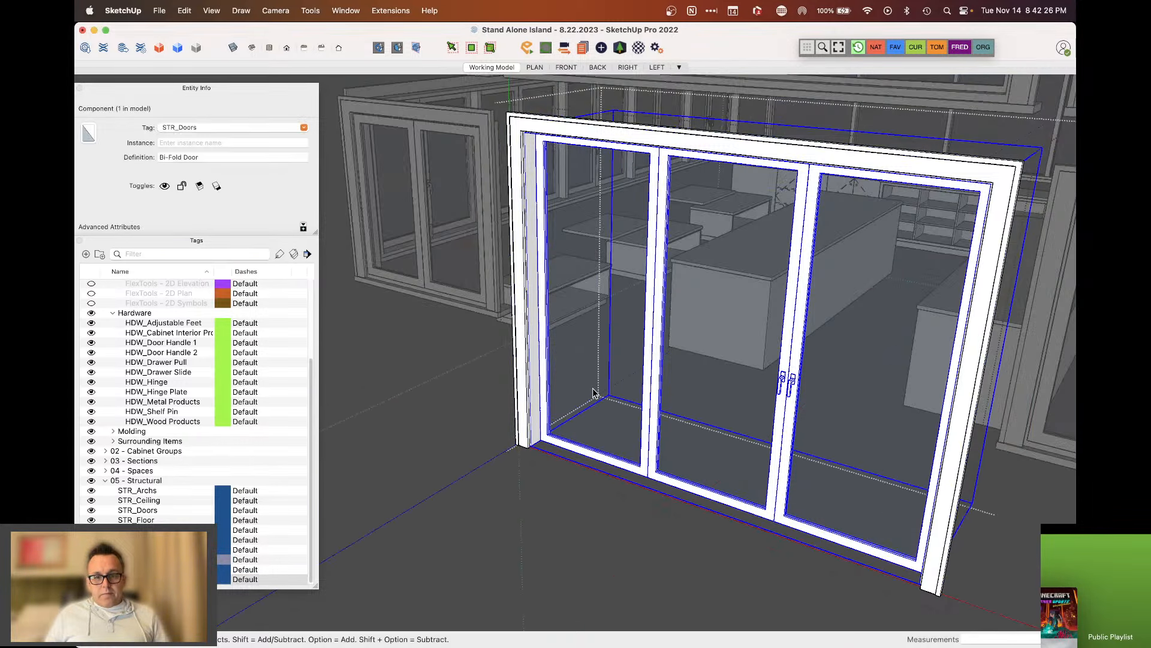
double_click(550, 401)
double_click(550, 401)
left_click(549, 401)
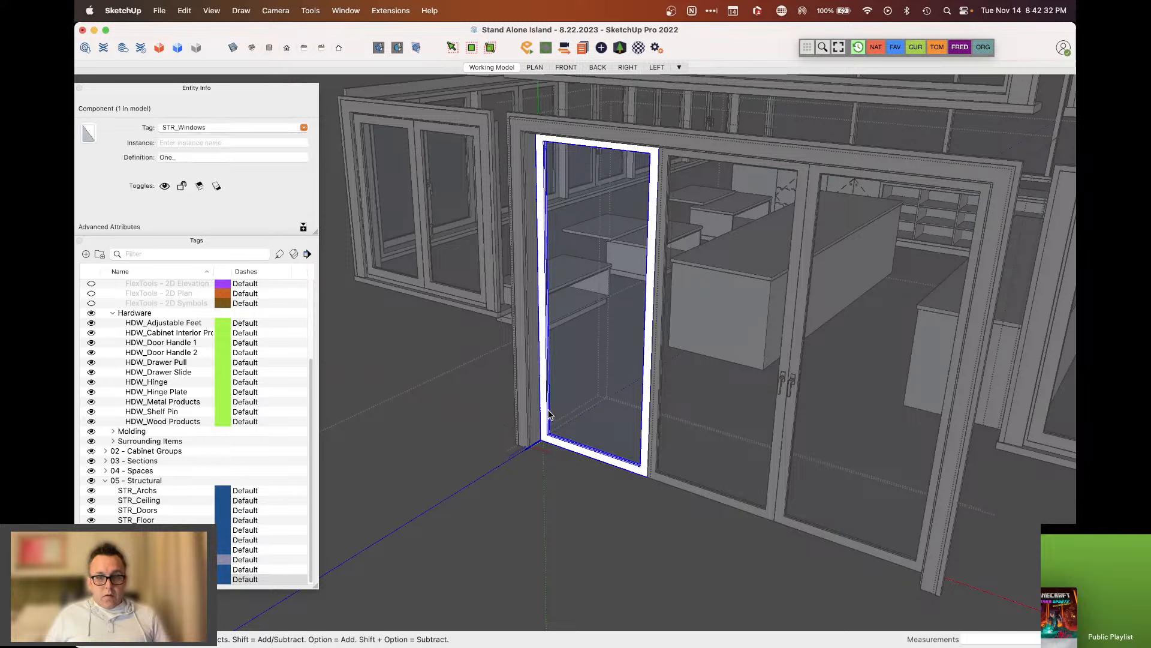
left_click(680, 418)
double_click(680, 418)
left_click(679, 418)
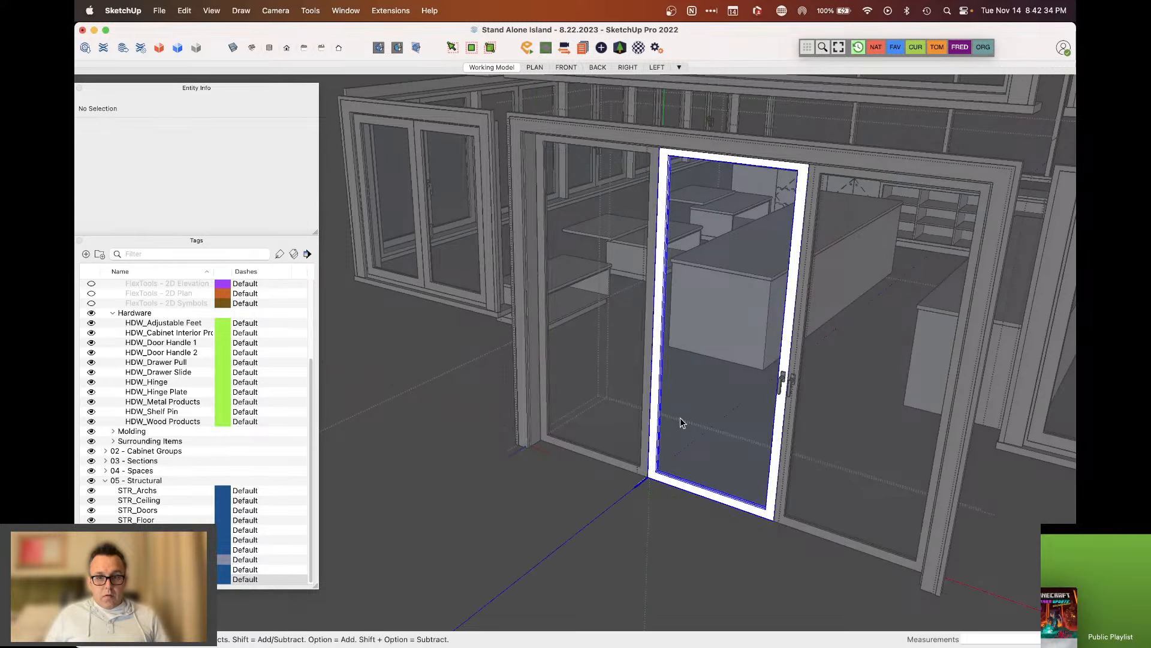
left_click(817, 437)
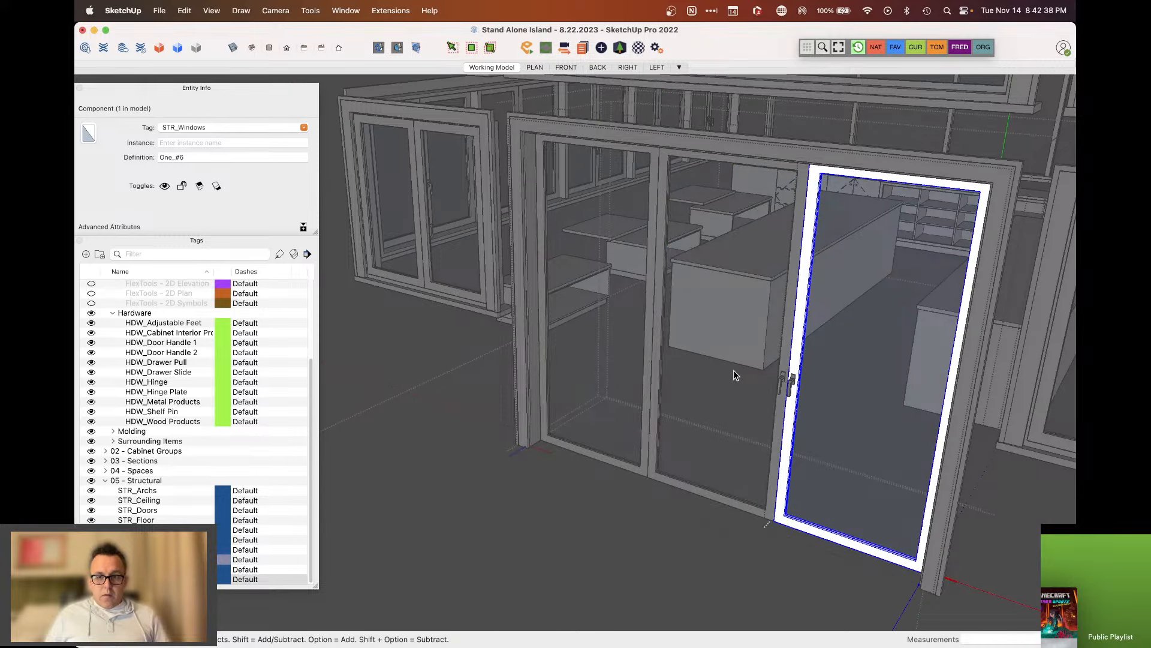
Assign the component nested inside the middle sash panel of the Bi-Fold Door to the STR_Doors tag
double_click(665, 335)
left_click(665, 335)
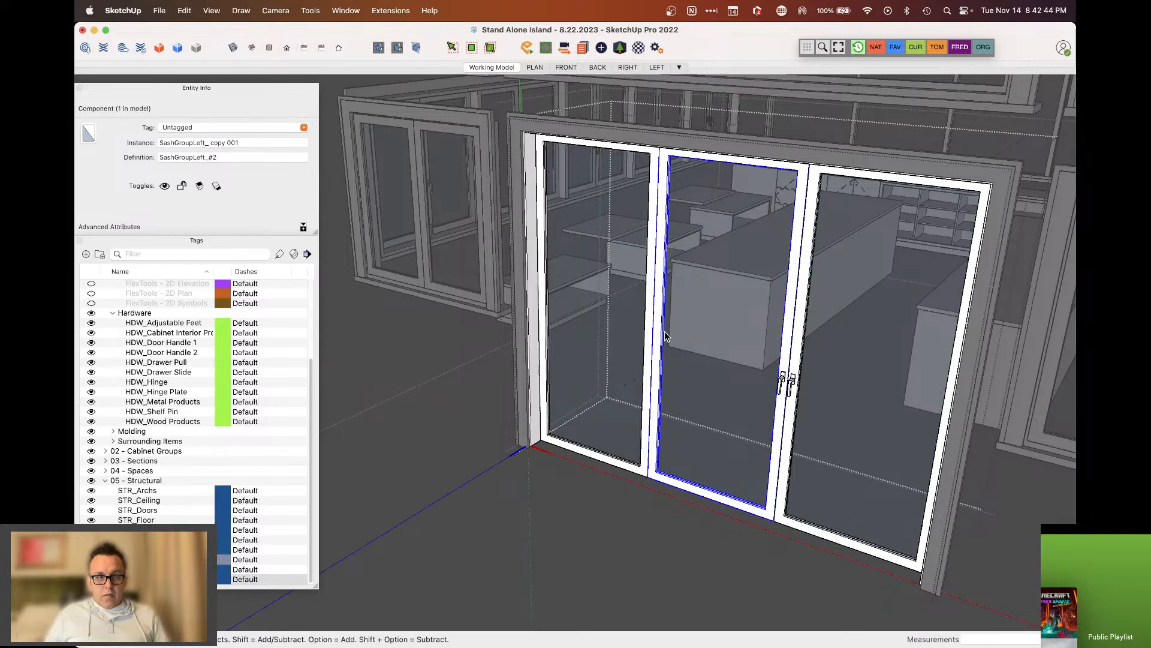
double_click(700, 361)
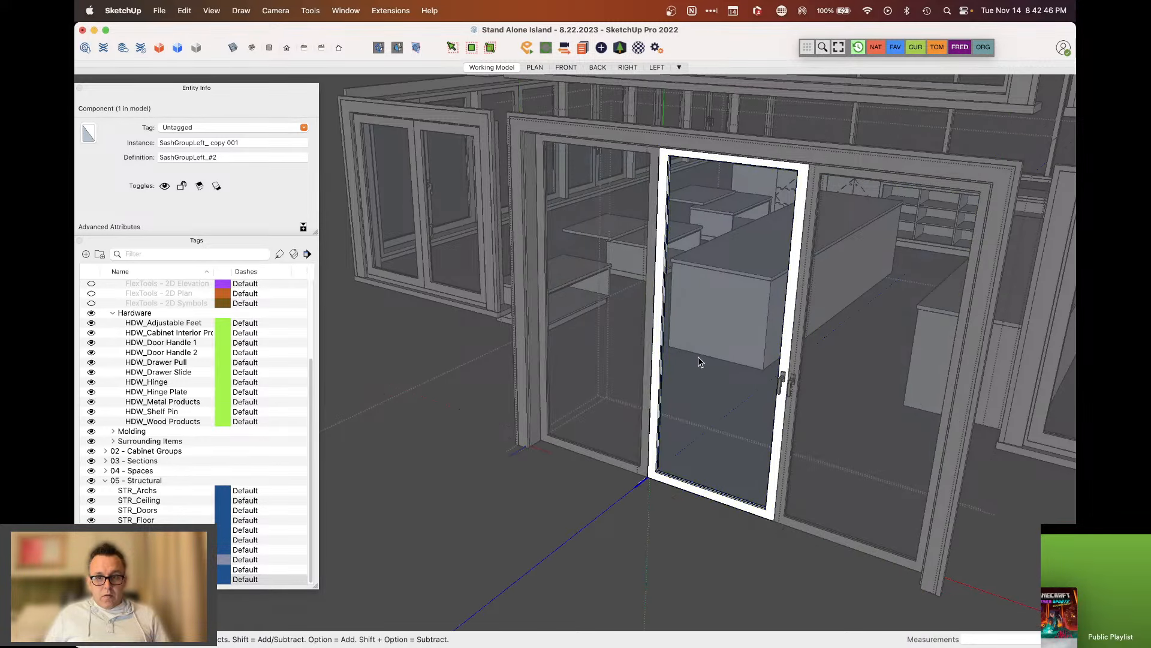
left_click(700, 360)
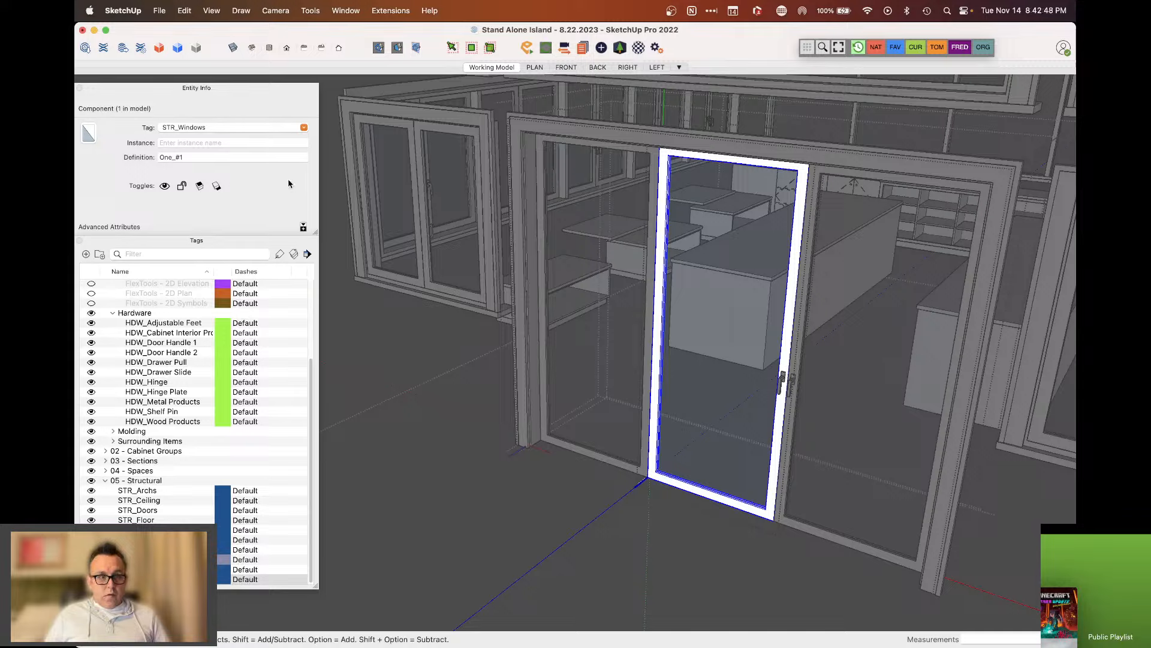
left_click(239, 127)
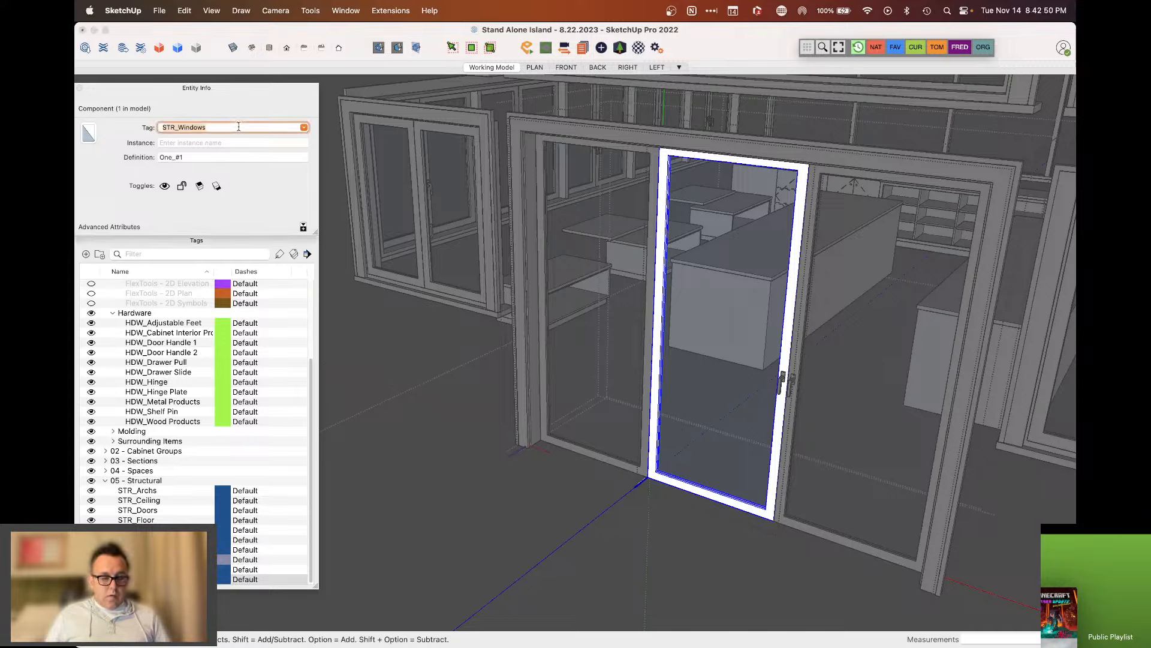
left_click(239, 127)
left_click_drag(180, 128, 247, 137)
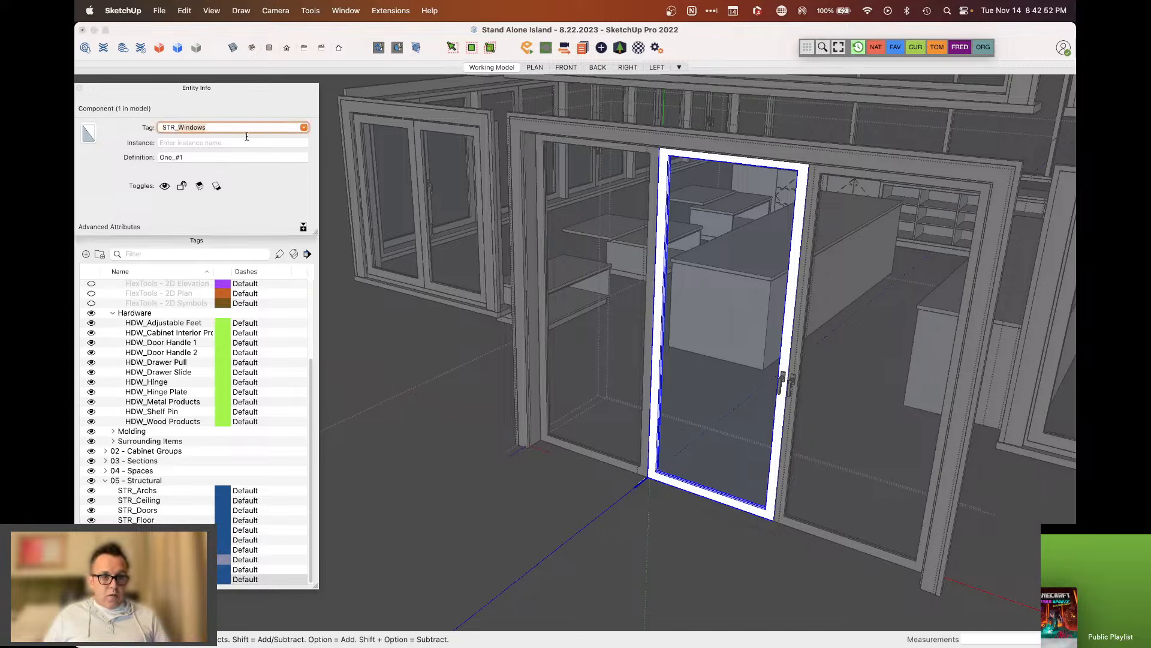
type("Door")
left_click(204, 138)
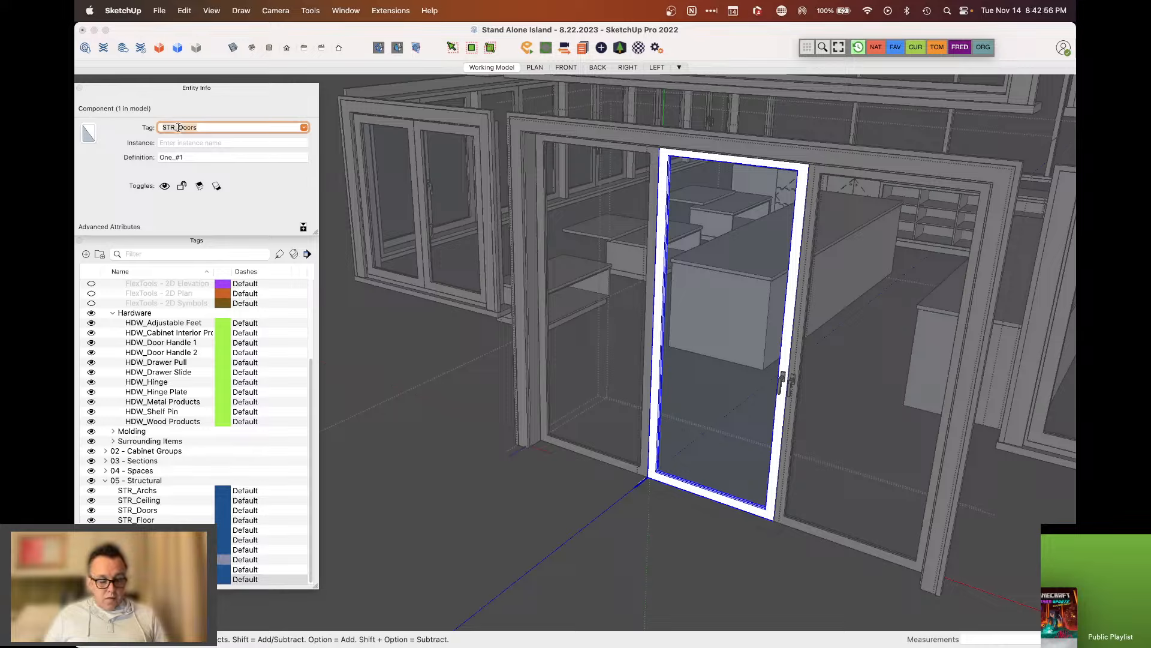
Assign the component nested inside the left sash panel of the Bi-Fold Door to the STR_Doors tag
left_click(611, 399)
left_click(213, 129)
type("STR_Doors")
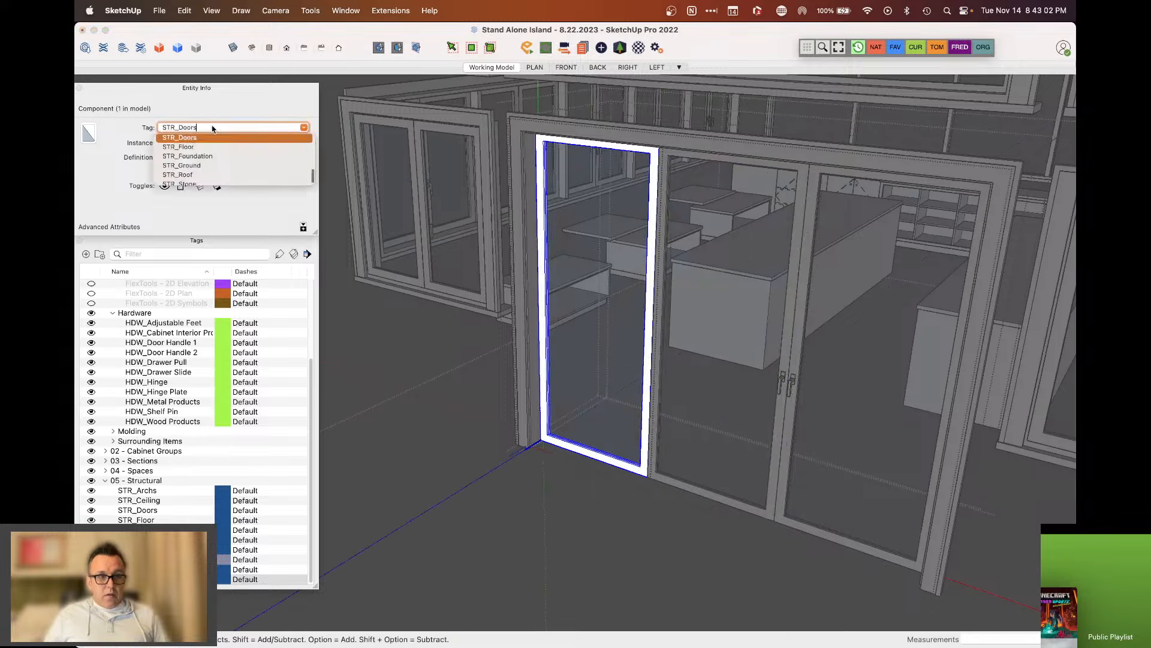
key("Return")
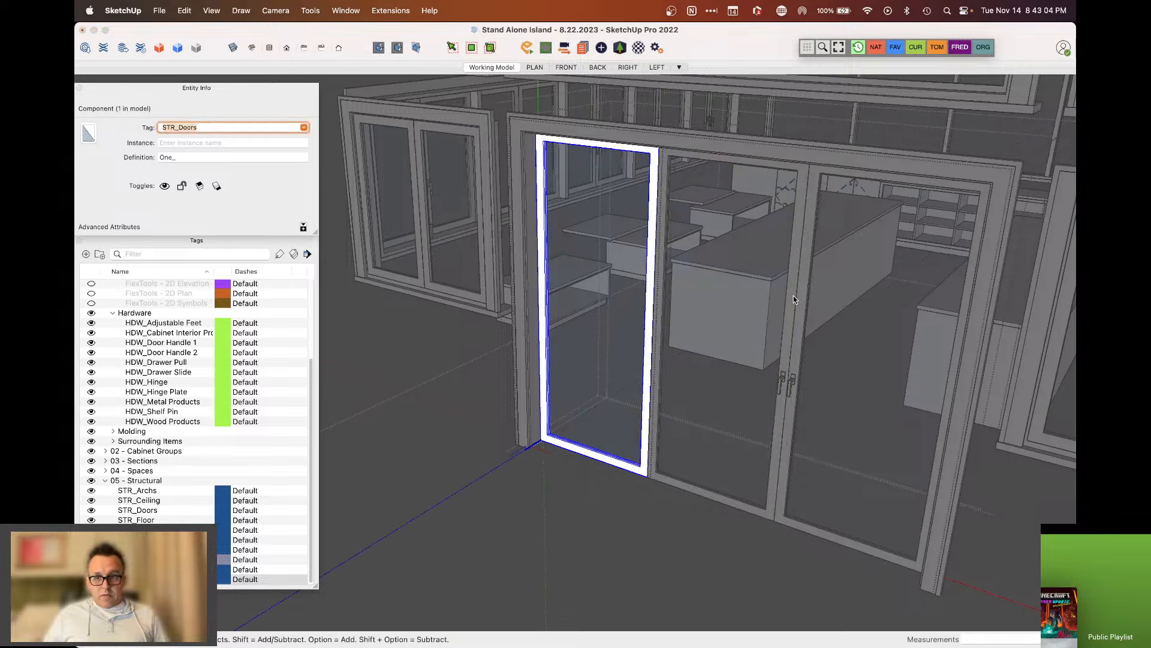
Assign the component nested inside the right sash panel to the STR_Doors tag and check the tag of its vertical stile
left_click(869, 317)
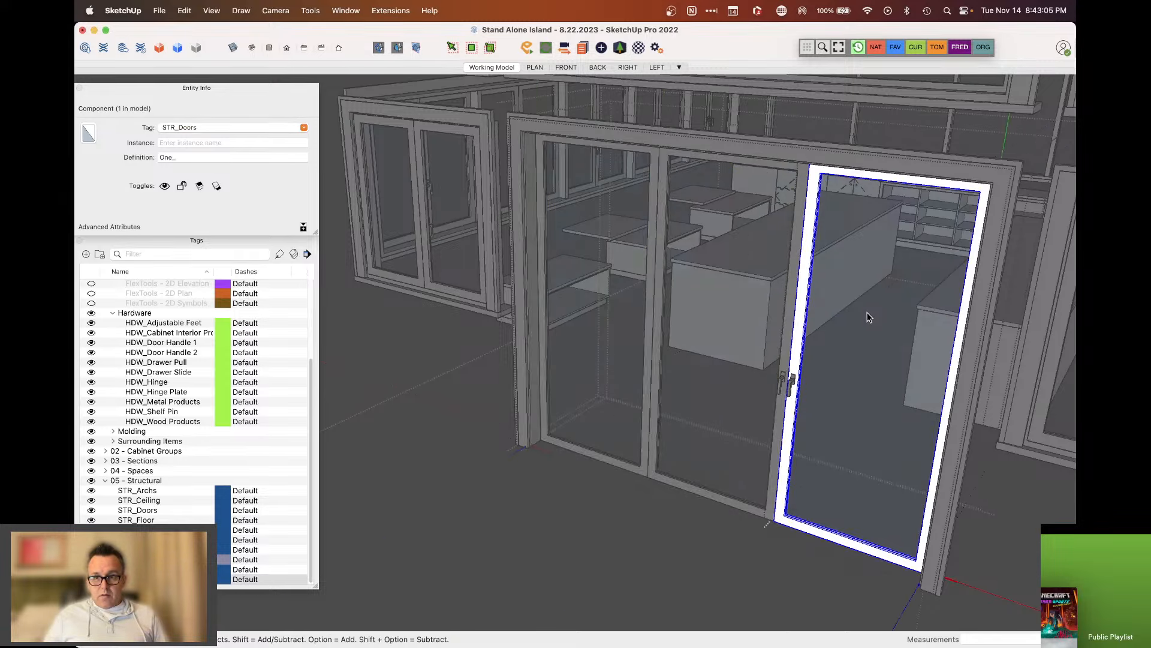
double_click(205, 127)
type("STR_Doors")
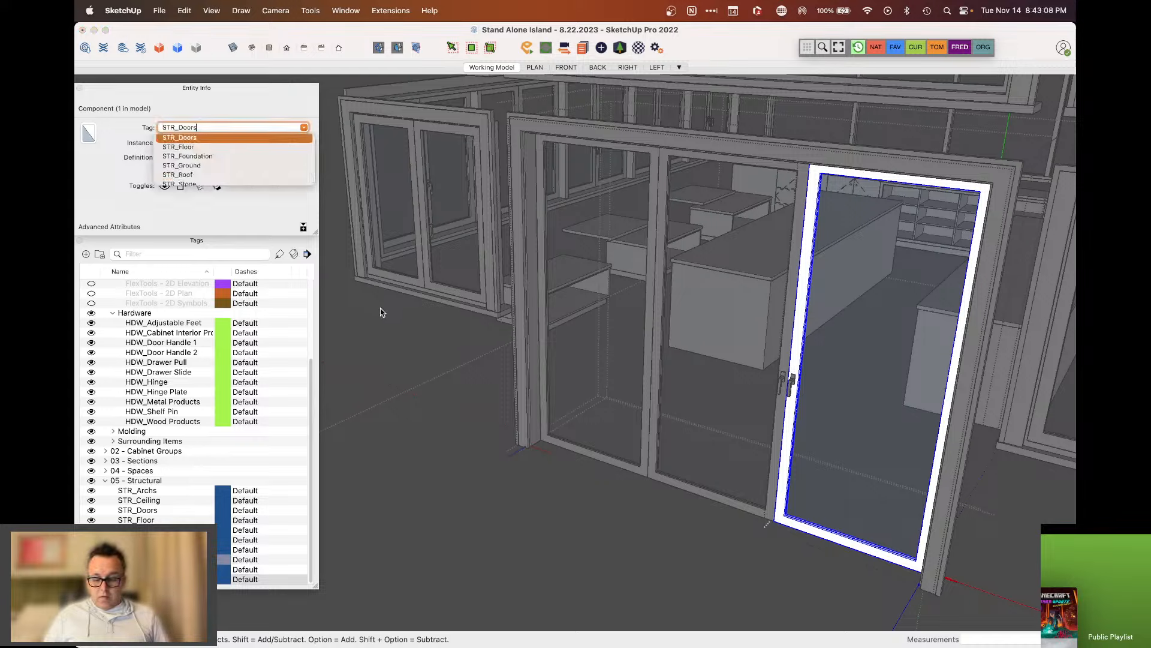
key("Return")
left_click(845, 461)
double_click(845, 455)
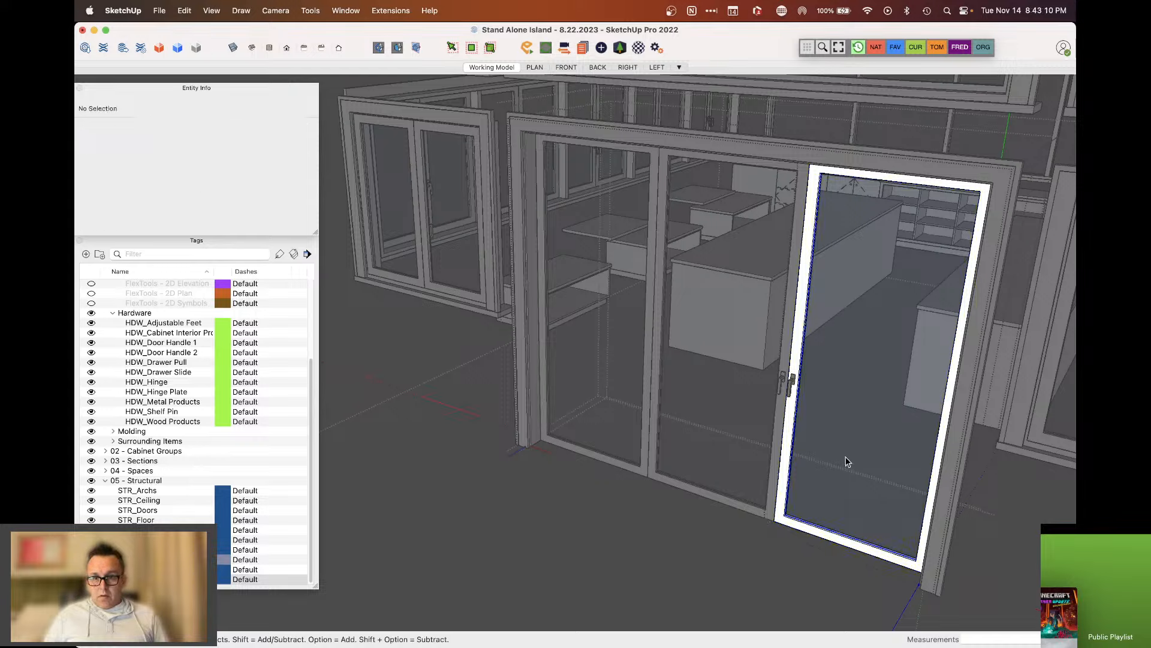
left_click(794, 423)
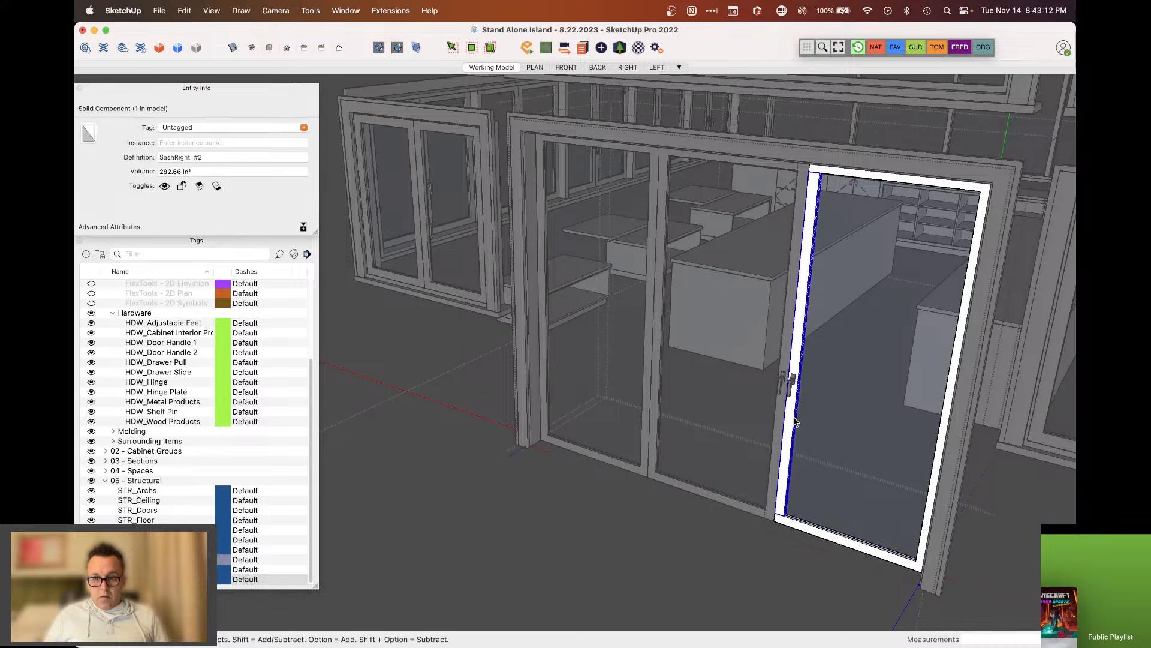
left_click(757, 509)
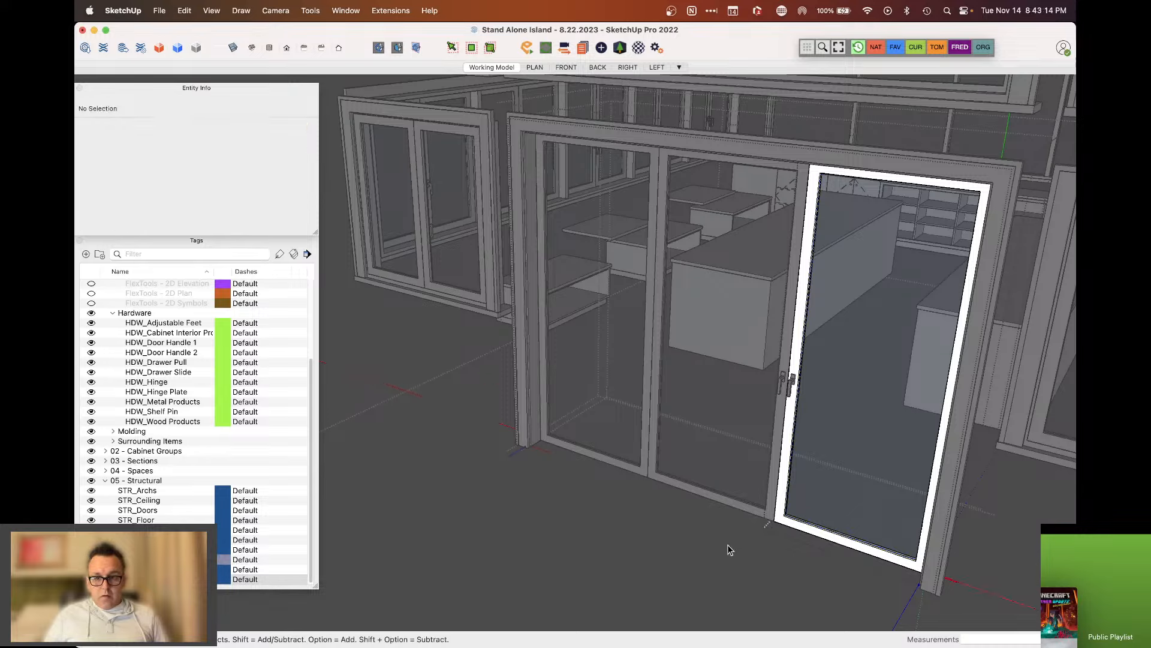
left_click(727, 544)
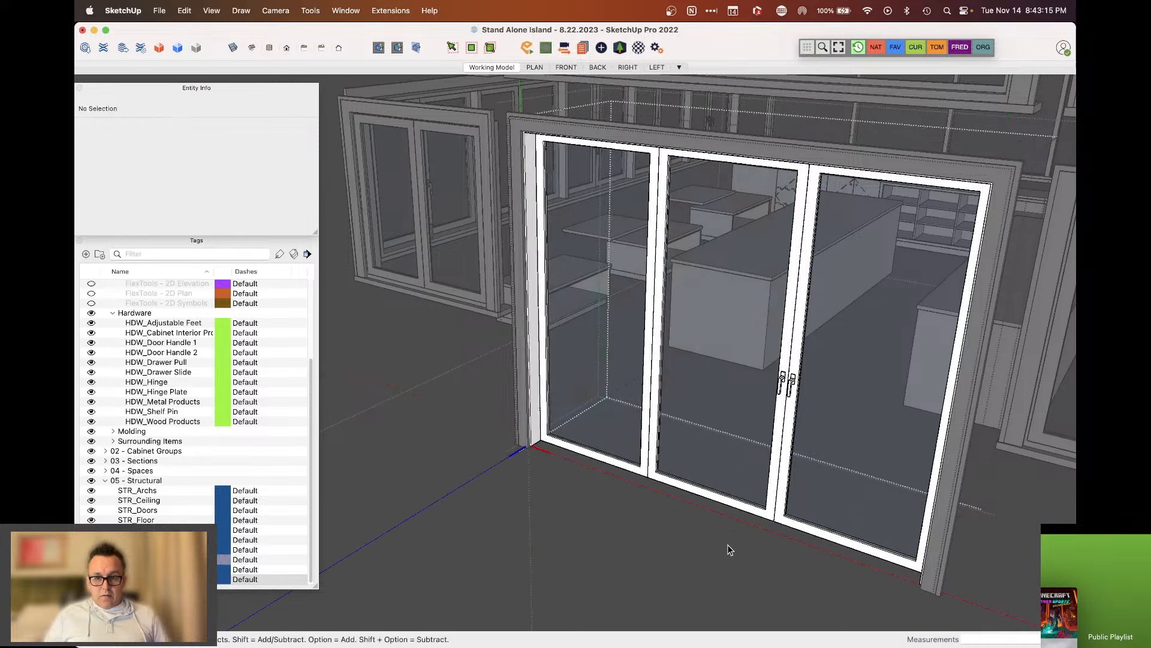
Assign the left jamb of the Bi-Fold Door's frame to the STR_Doors tag
left_click(530, 366)
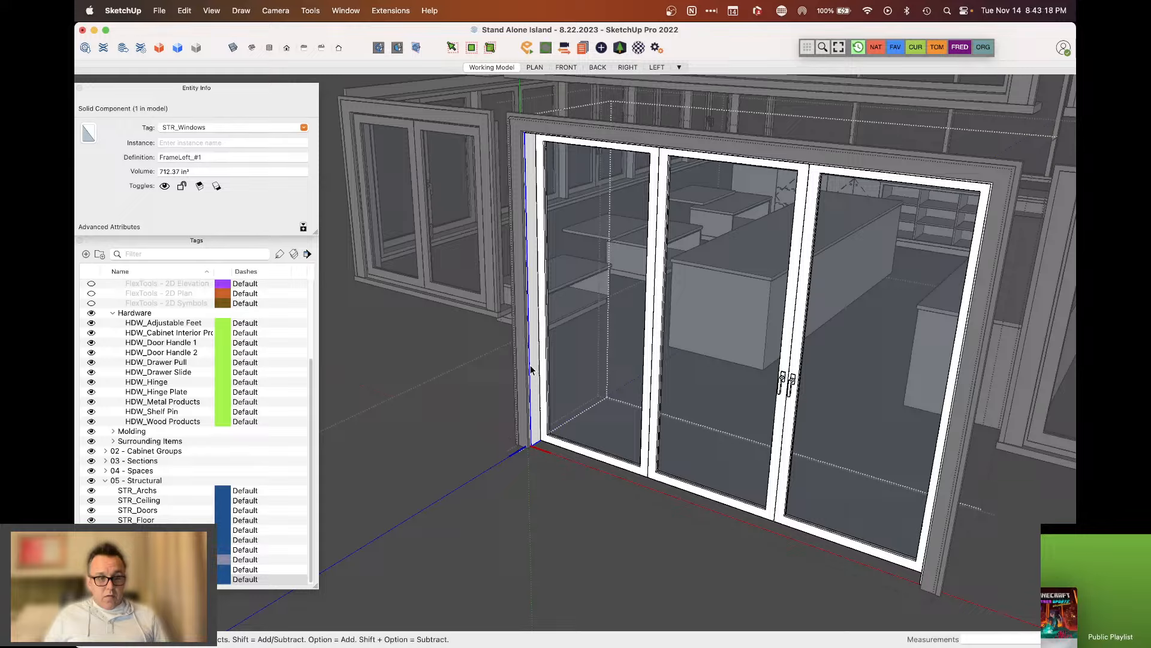
left_click(212, 129)
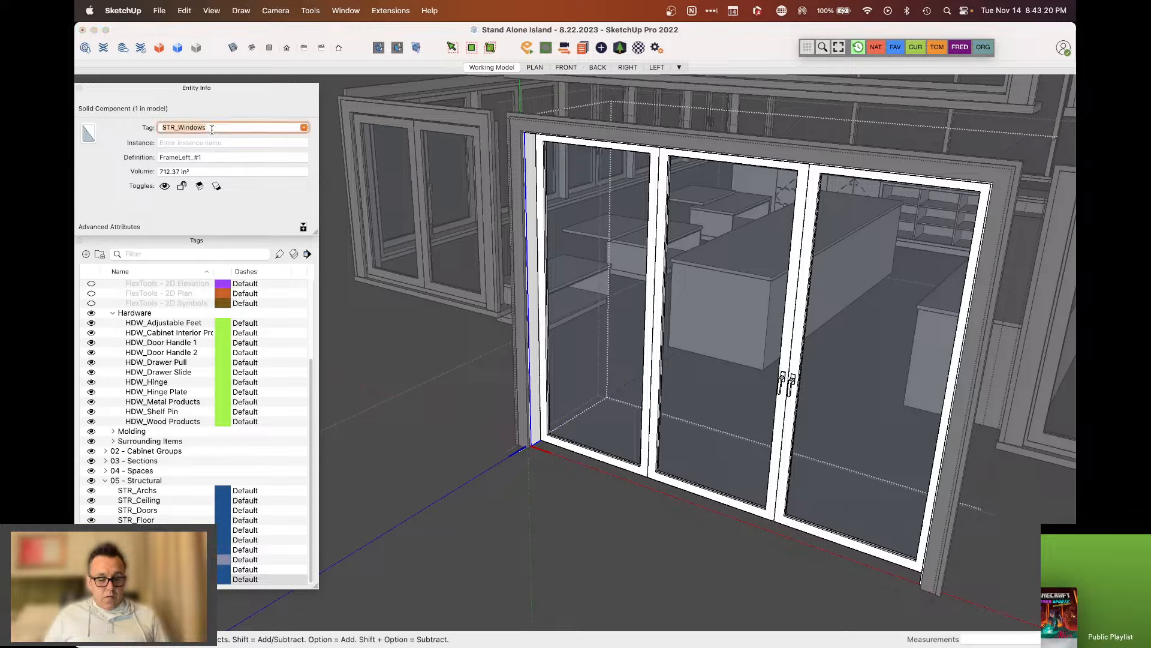
type("STR_Doors")
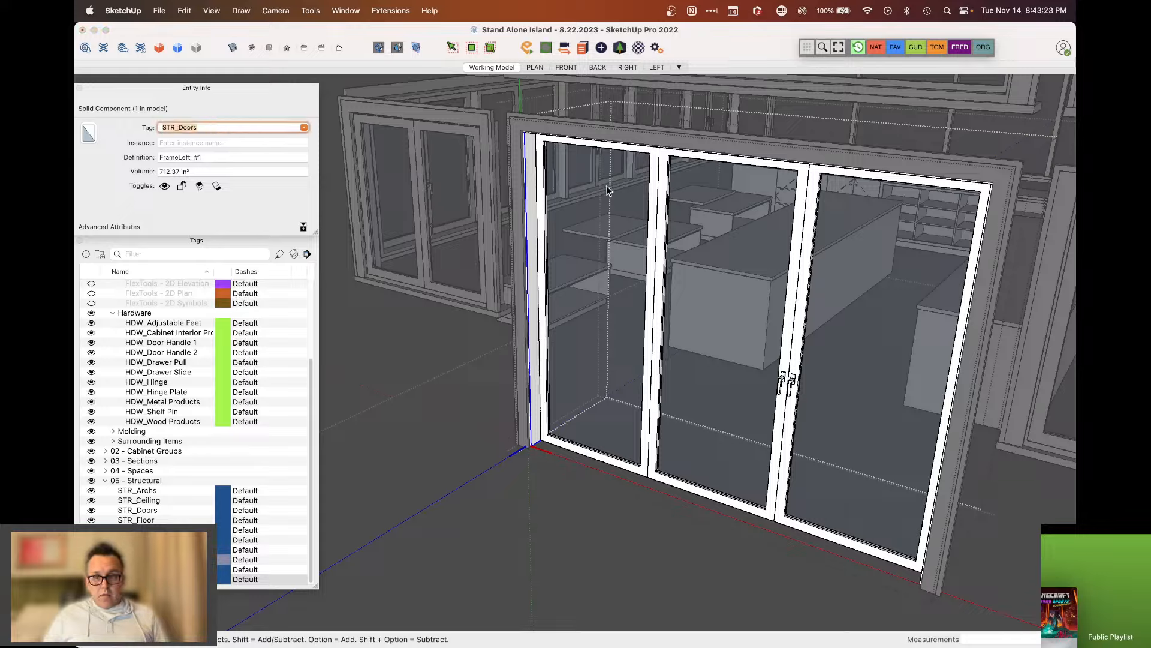
Assign the top piece of the Bi-Fold Door's frame to the STR_Doors tag
middle_click_drag(584, 171, 543, 349)
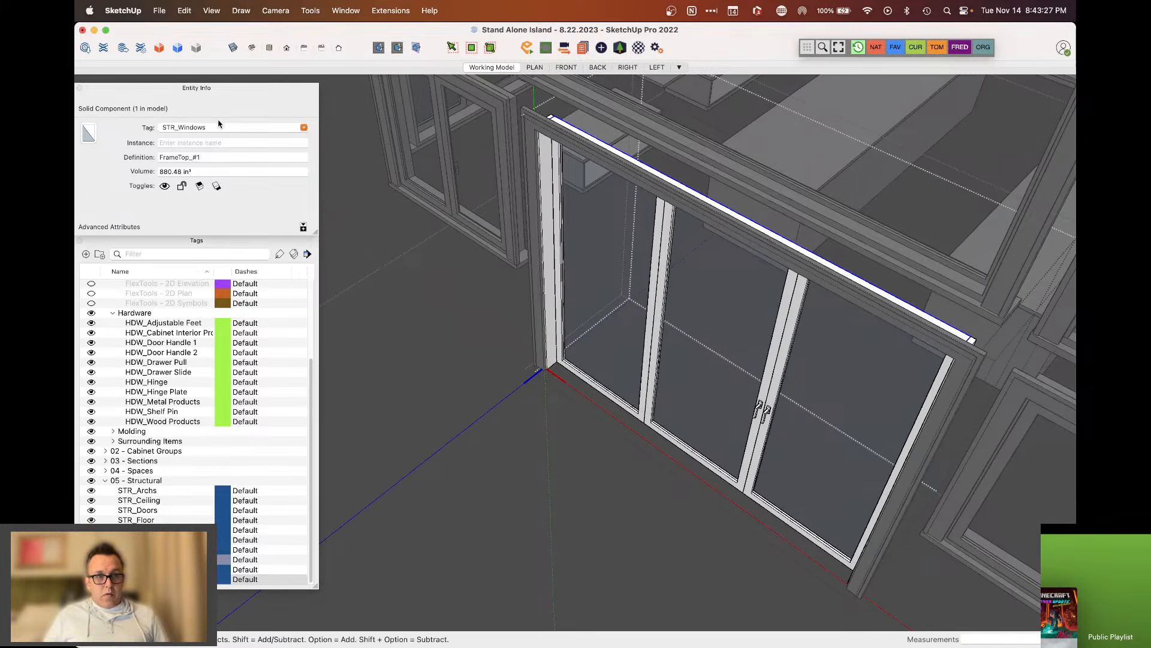
left_click(218, 127)
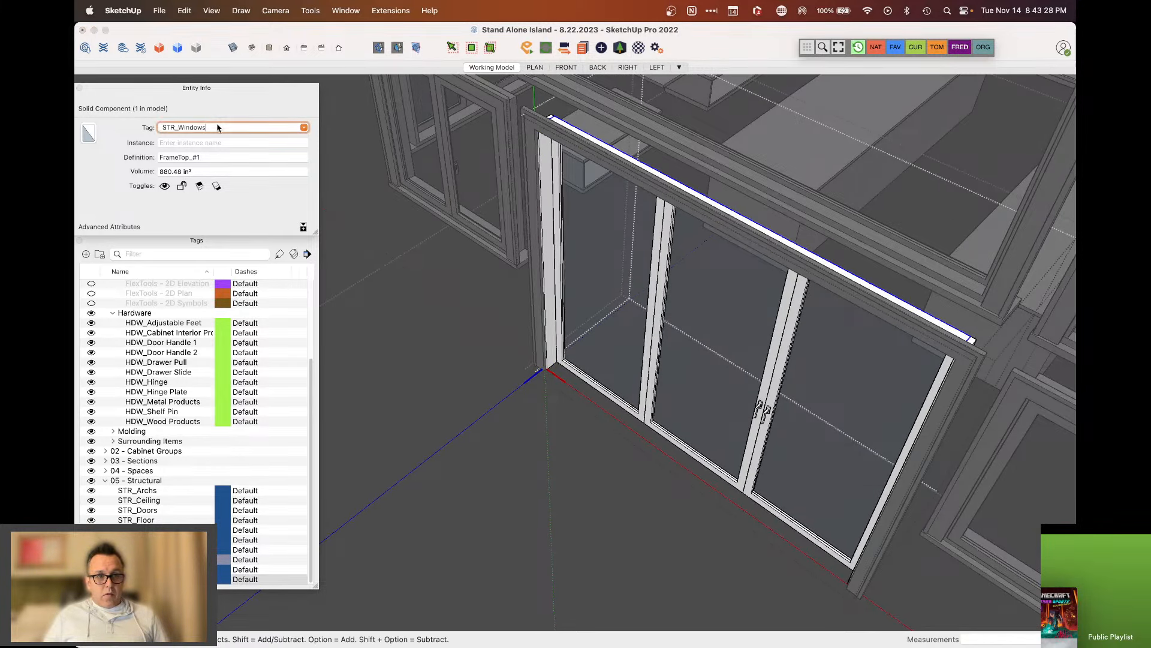
key("super+a")
type("STR_Doors")
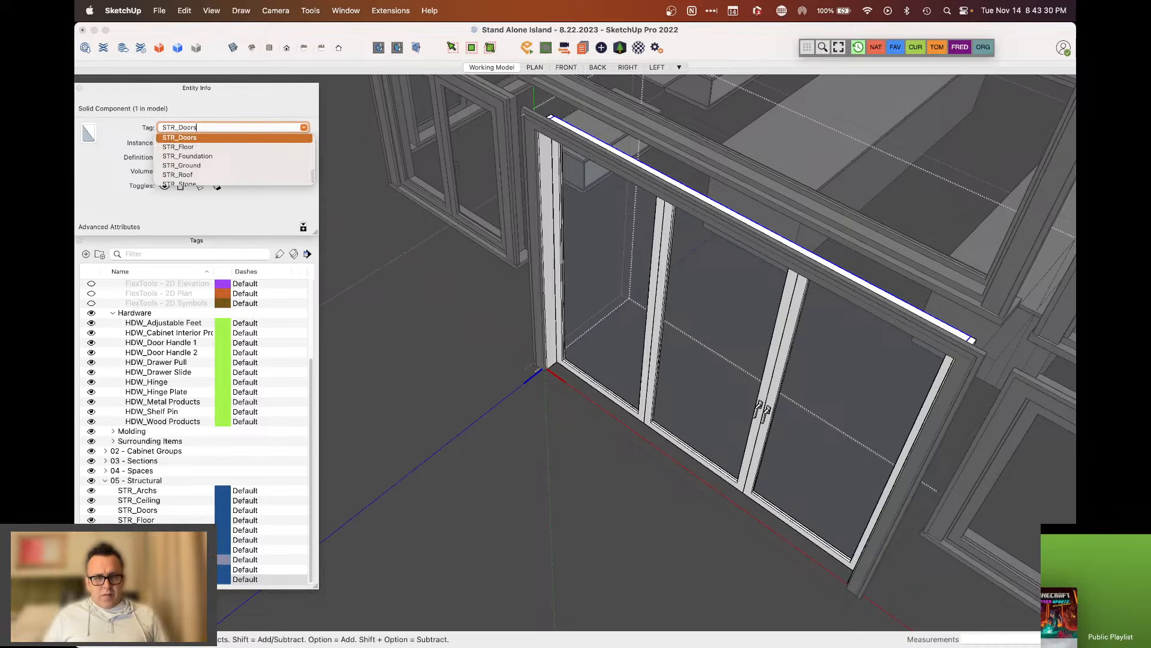
key("Return")
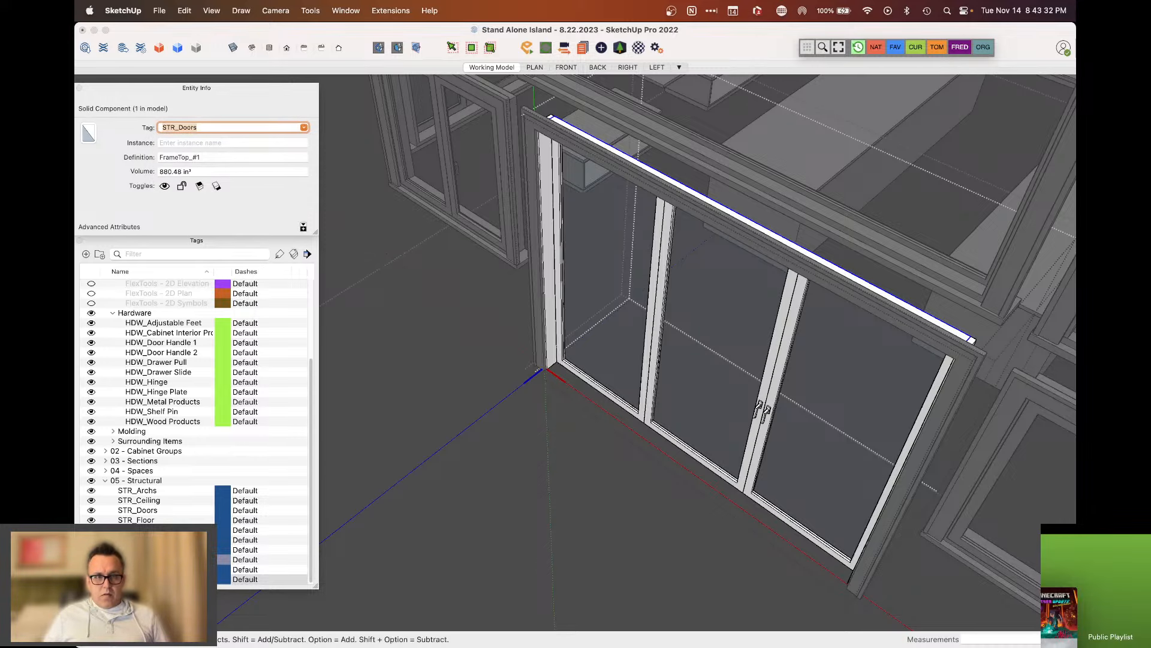
Select the right jamb, the left jamb and both top corner pieces of the door frame together and assign them to the STR_Doors tag
scroll(593, 354, "down", 3)
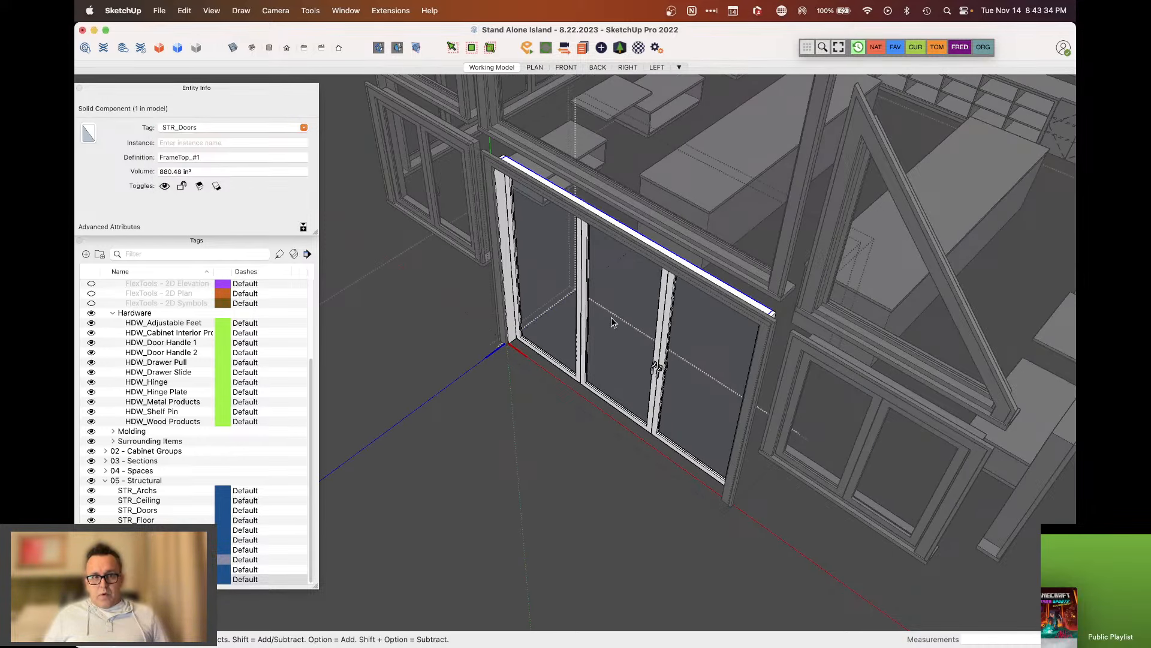
middle_click_drag(613, 322, 687, 286)
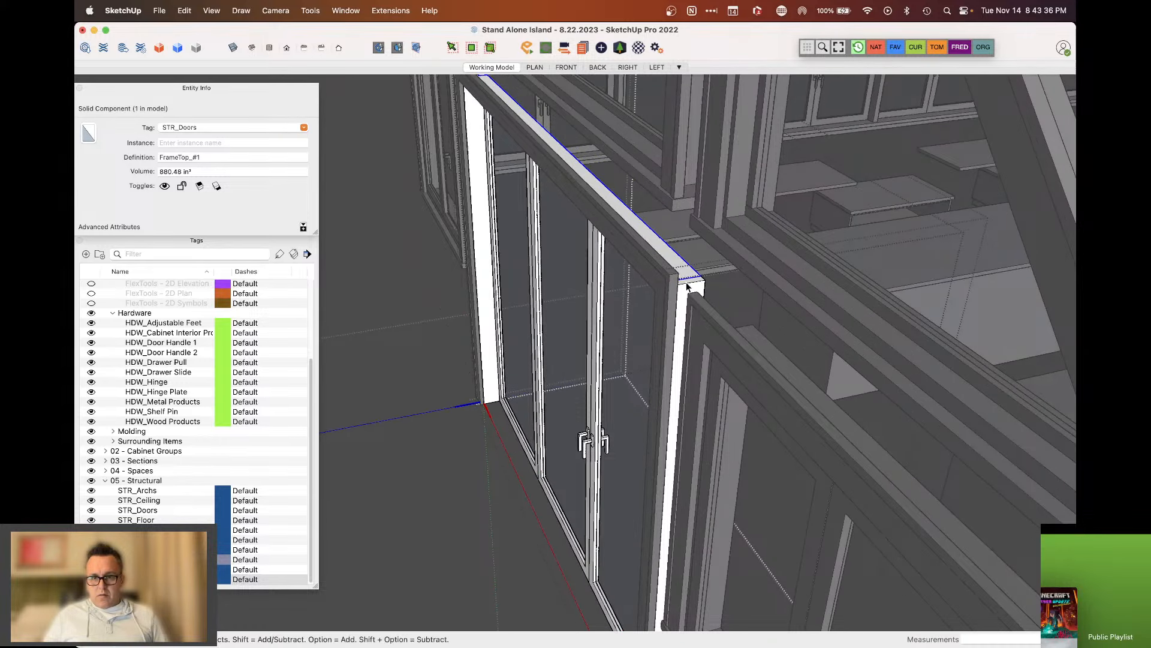
left_click(688, 285)
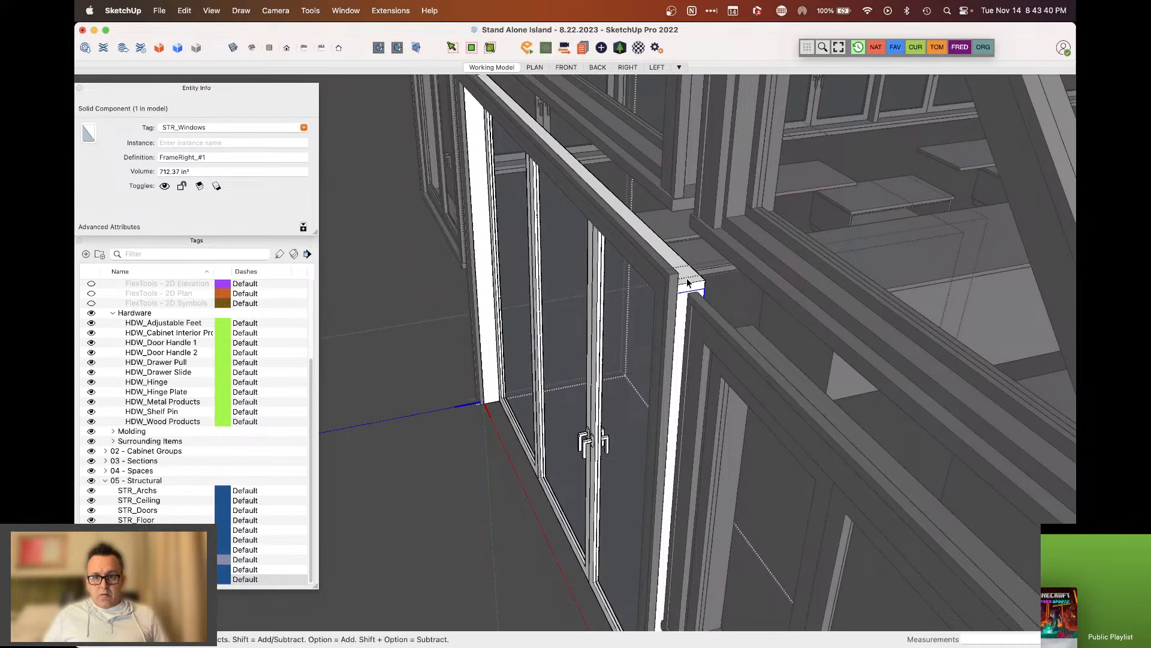
left_click(697, 291)
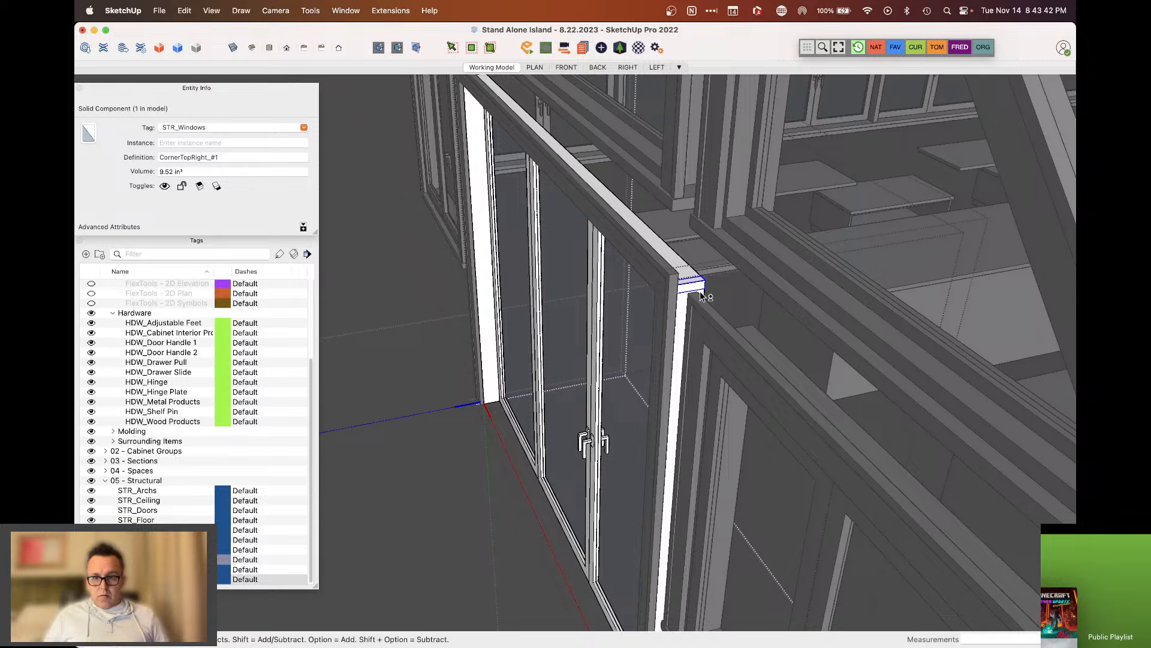
left_click(685, 309, "shift")
middle_click_drag(685, 309, 620, 274)
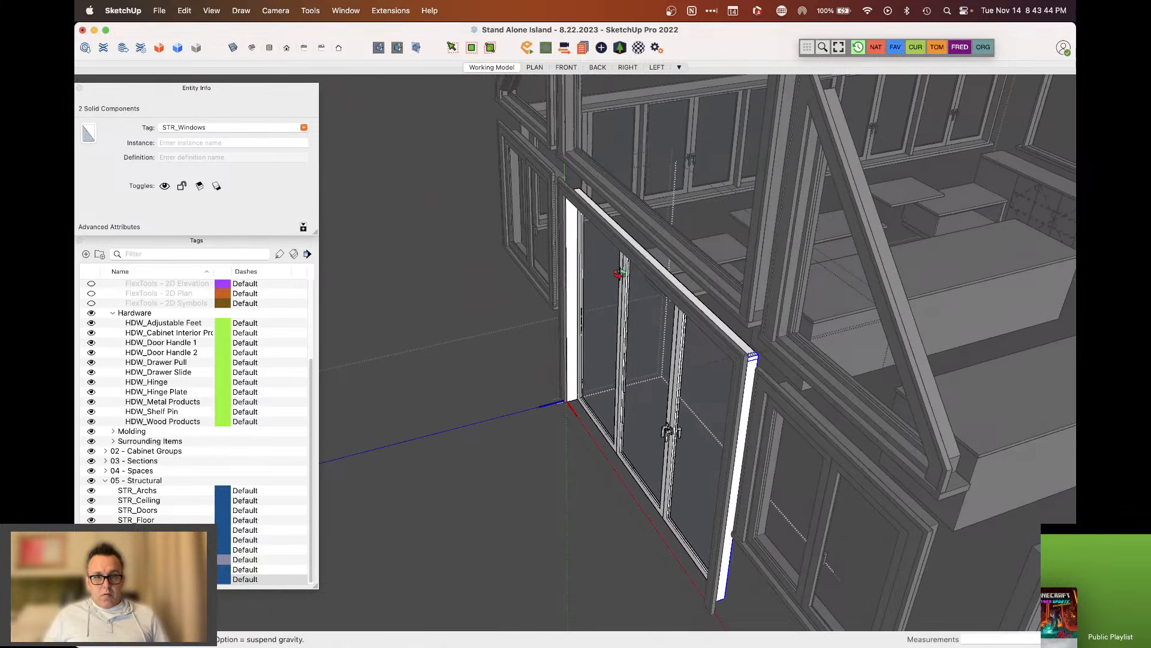
scroll(620, 273, "up", 8)
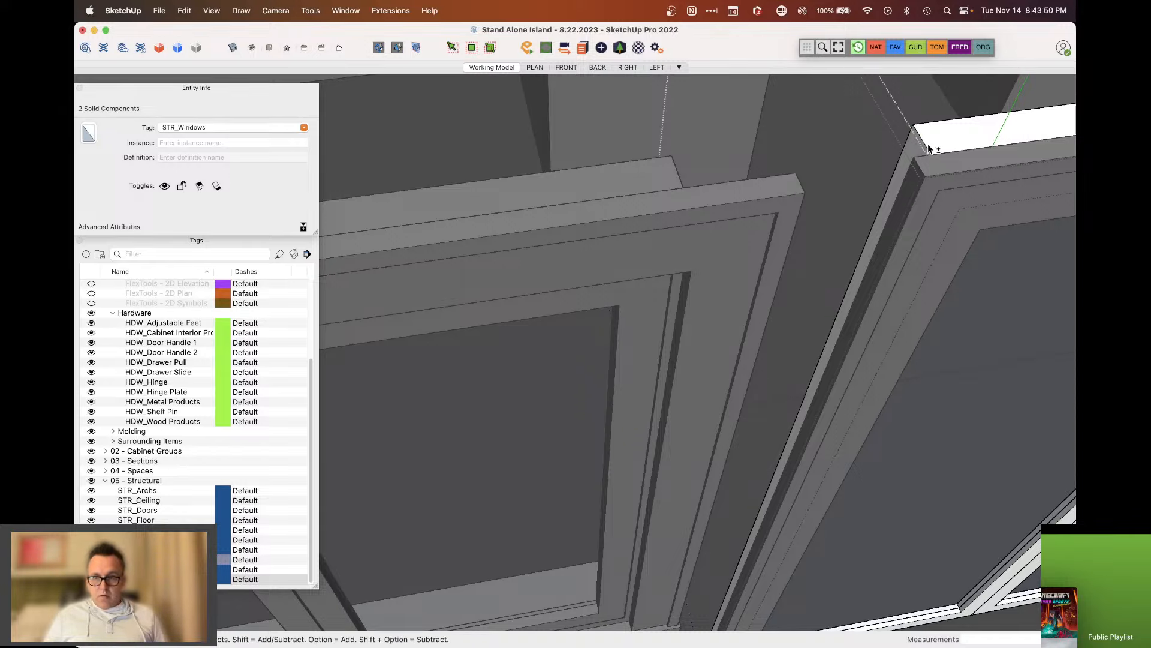
left_click(899, 169, "shift")
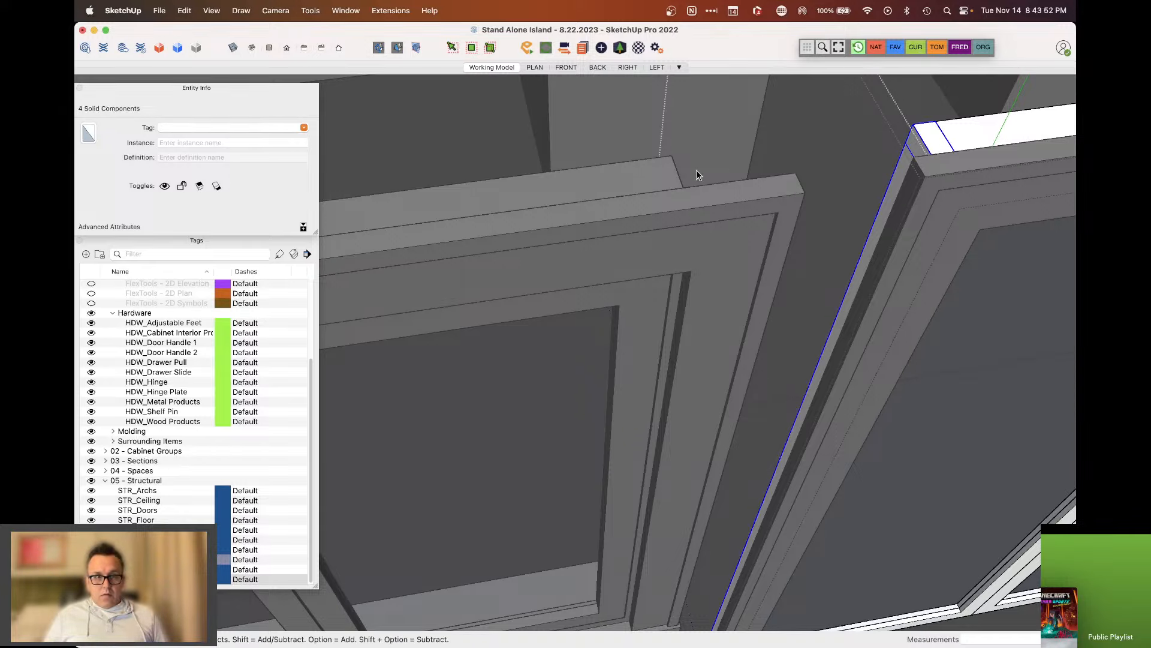
scroll(469, 186, "down", 6)
scroll(458, 190, "up", 3)
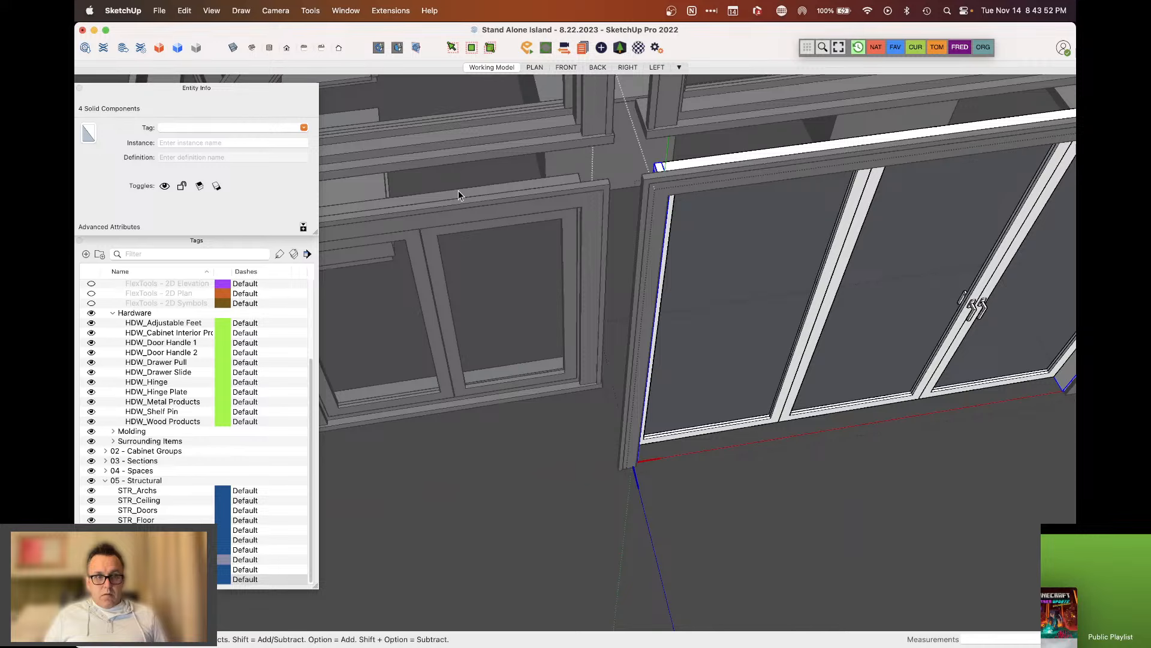
middle_click_drag(459, 189, 765, 457)
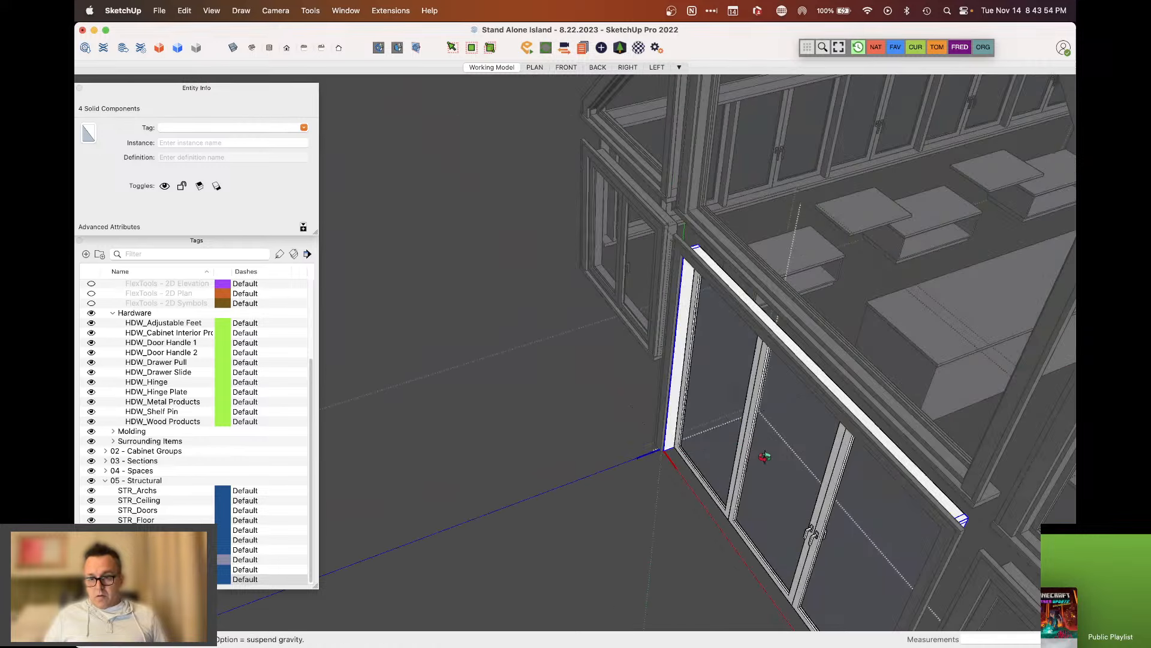
left_click(193, 128)
type("STR_Doors")
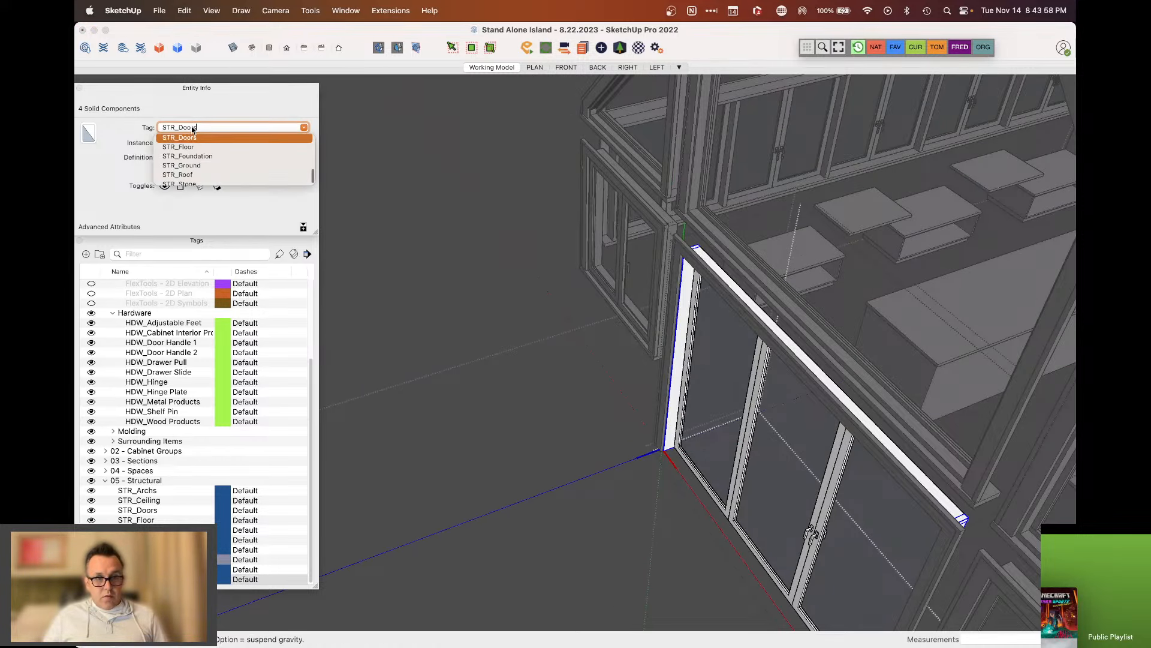
key("Return")
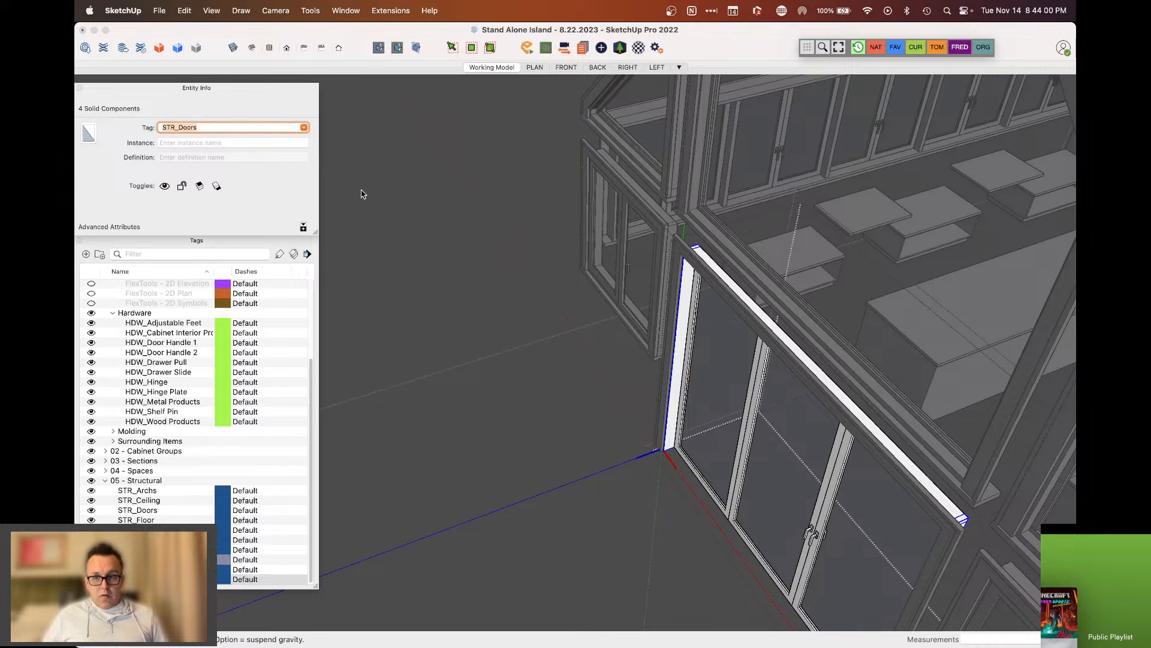
Leave the door group and hide the STR_Windows tag to check whether any door parts are still assigned to it
middle_click_drag(501, 256, 447, 235)
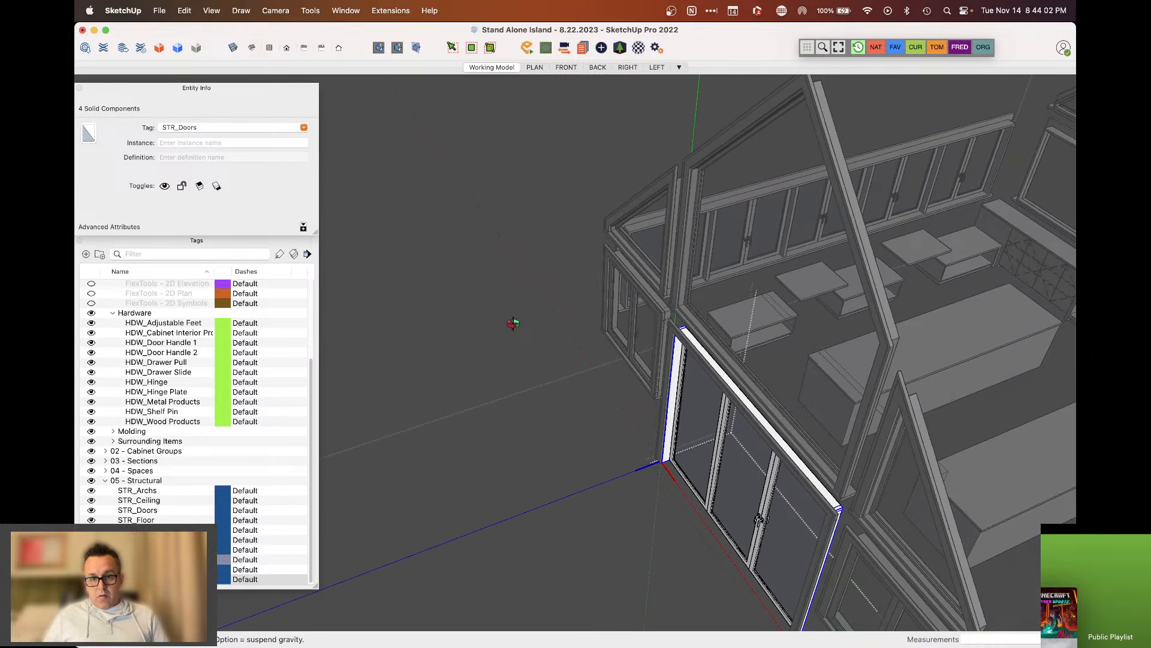
left_click(508, 333)
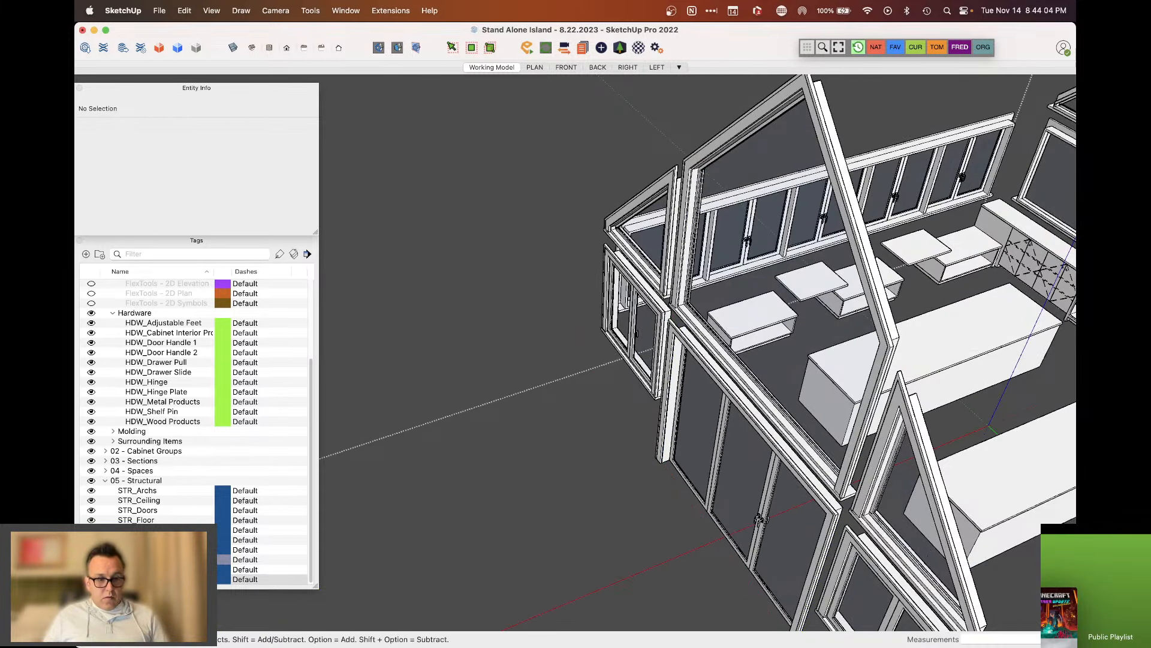
left_click(91, 579)
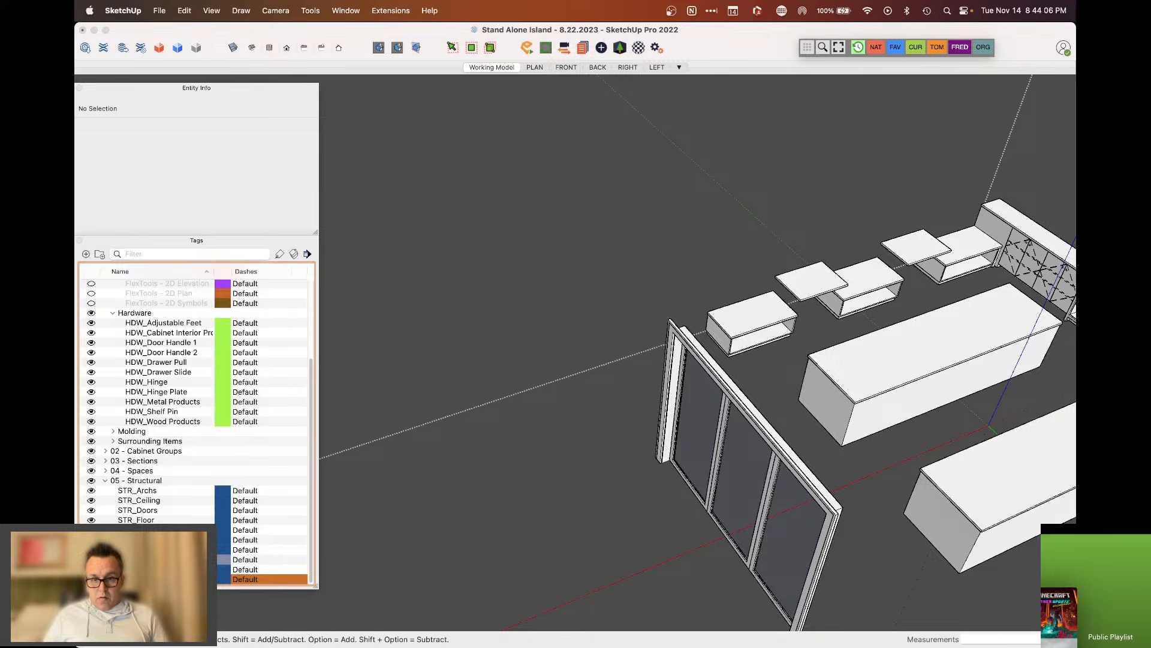
Show the STR_Windows tag, hide STR_Doors to check the door parts' tagging, and hide STR_Windows again
left_click(91, 579)
left_click(92, 579)
left_click(91, 580)
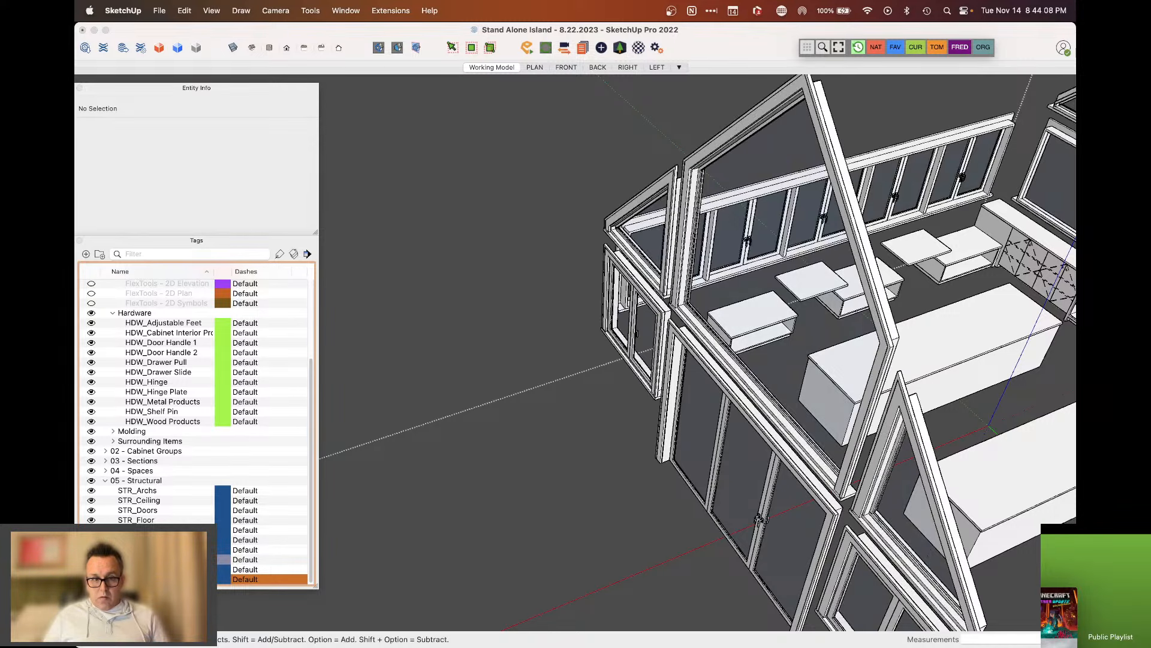
left_click(91, 510)
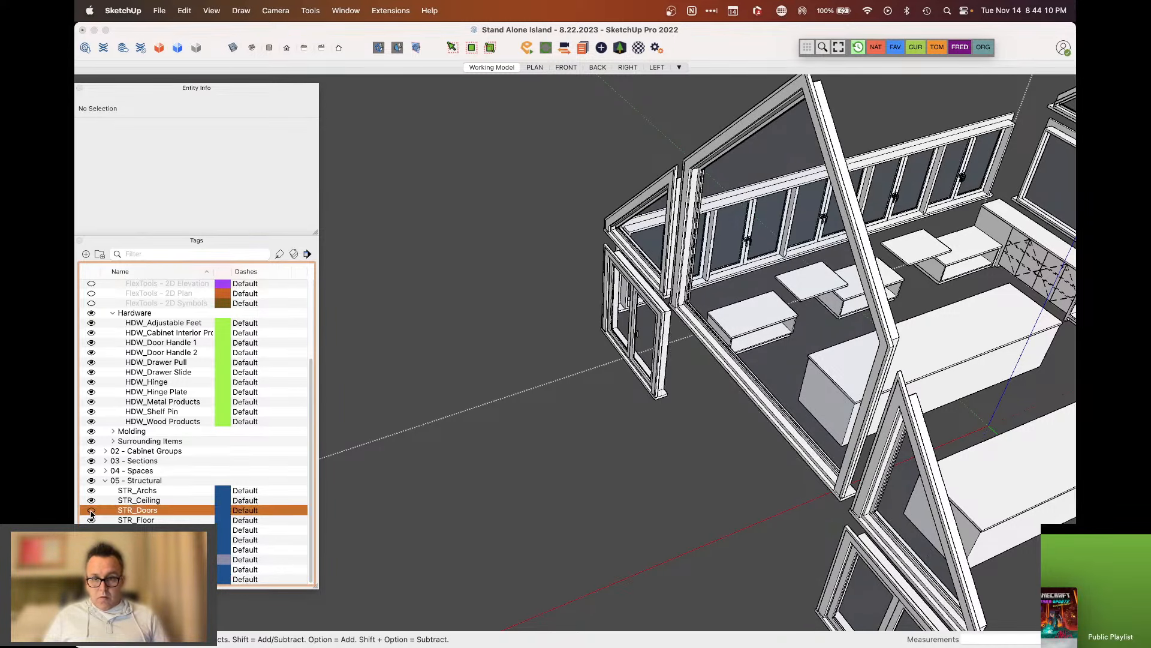
left_click(91, 579)
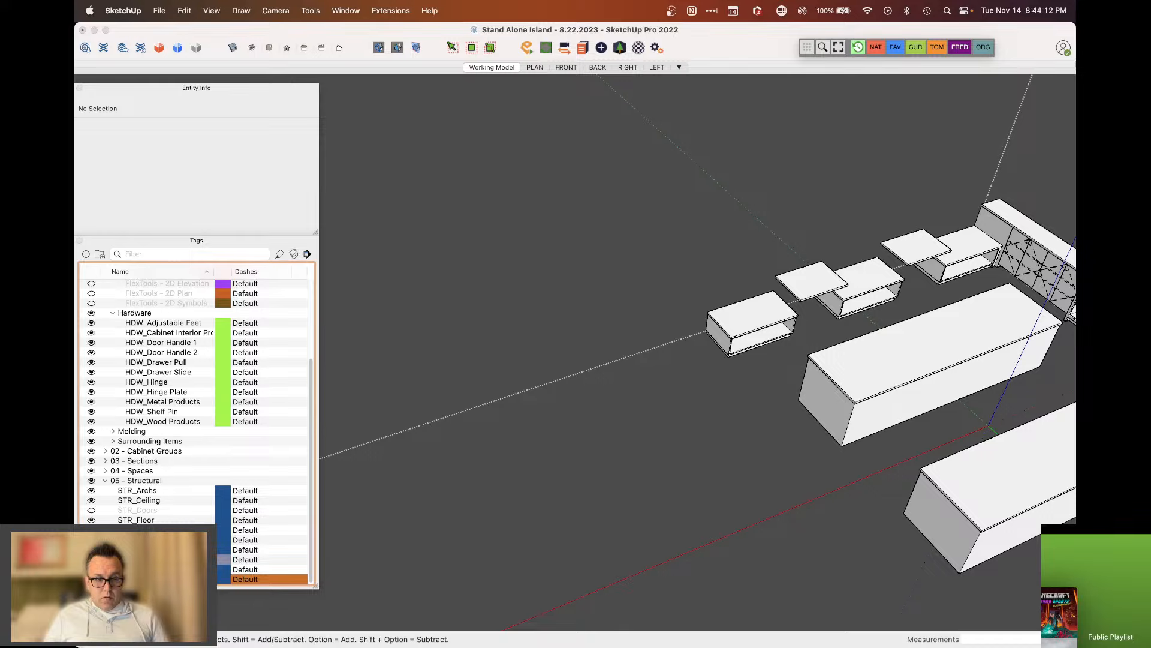
left_click(92, 519)
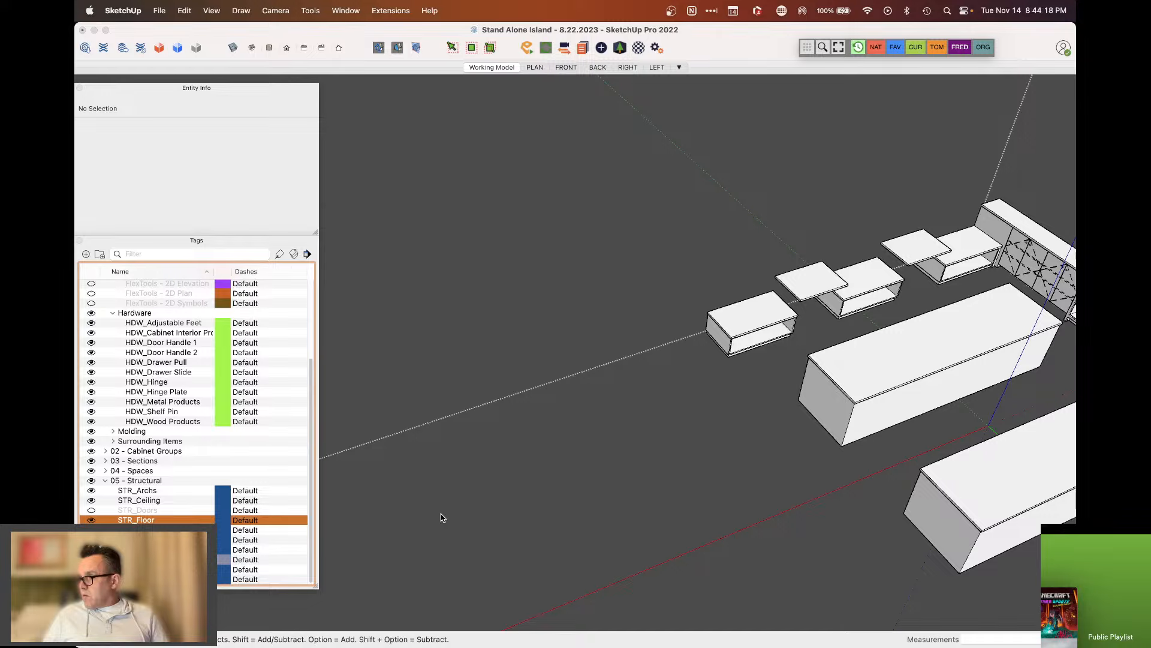
Switch to Spotify, resume playback of the Minecraft Soundtracks playlist, and return to SketchUp
mouse_move(647, 645)
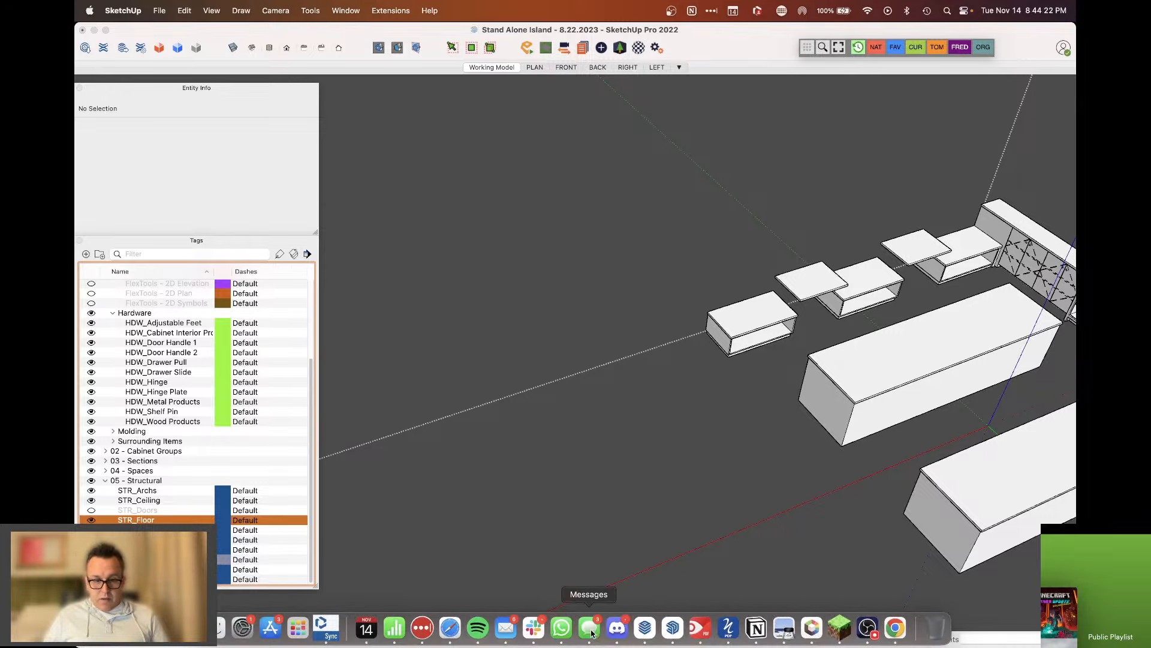
left_click(478, 629)
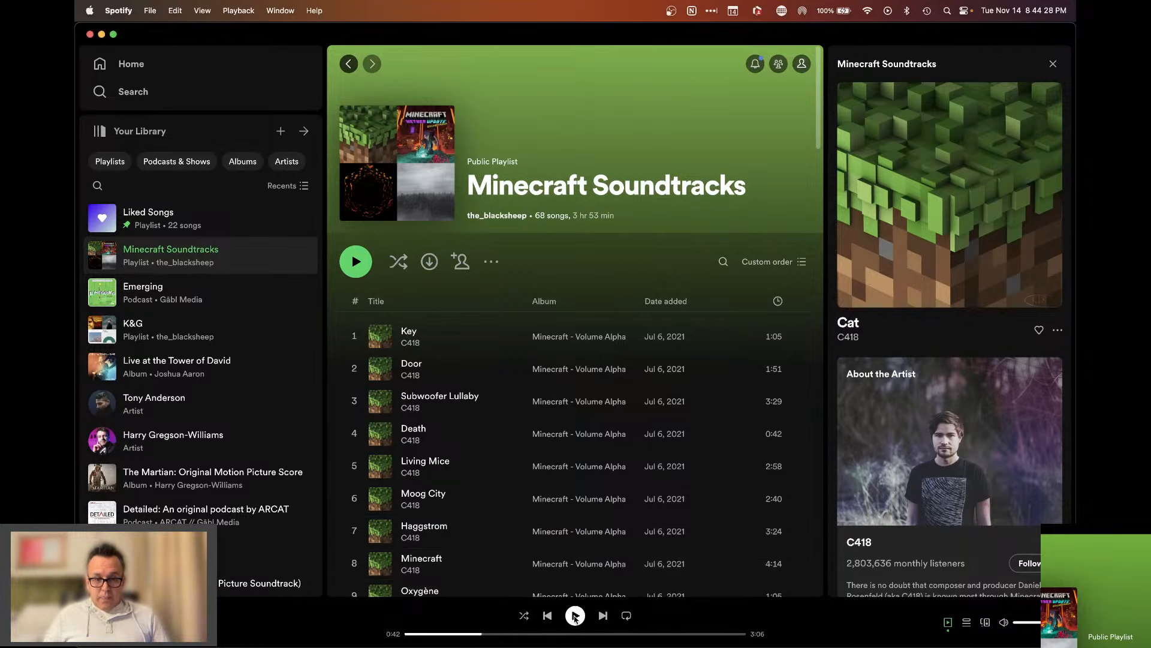
left_click(576, 616)
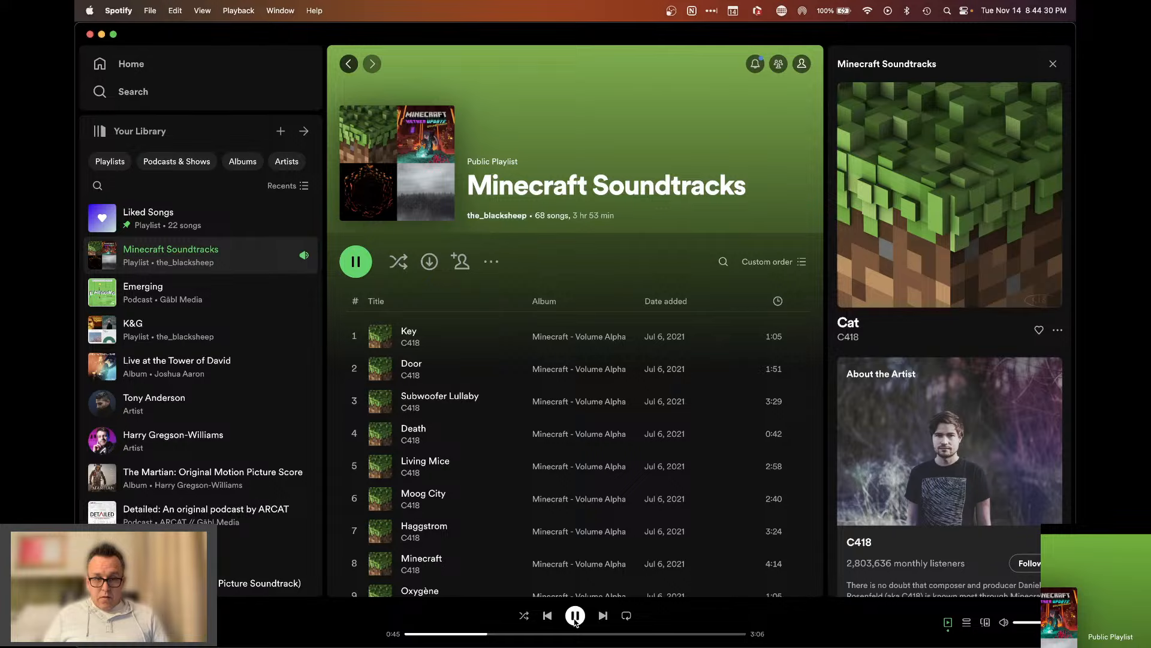
mouse_move(564, 645)
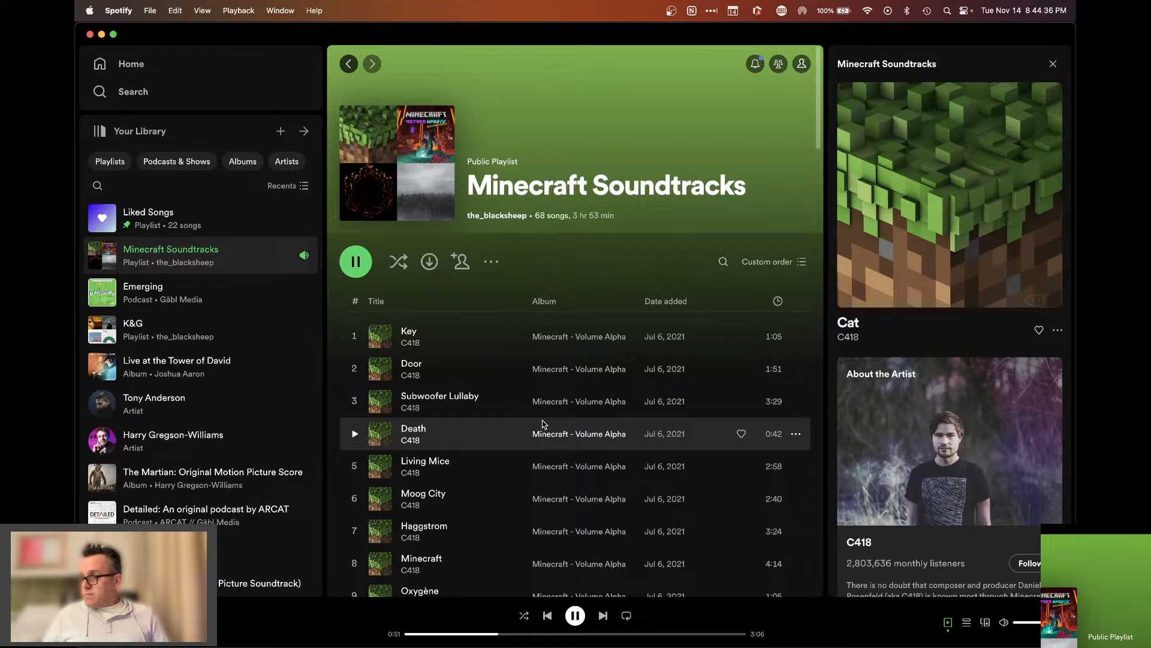
mouse_move(496, 646)
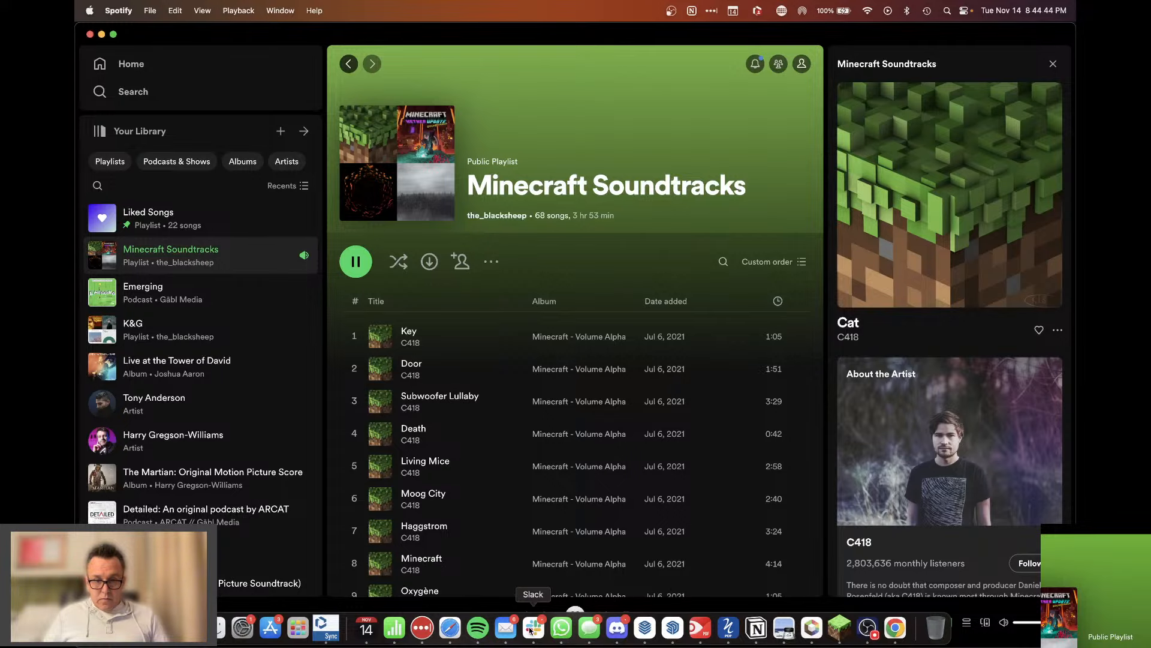
left_click(672, 627)
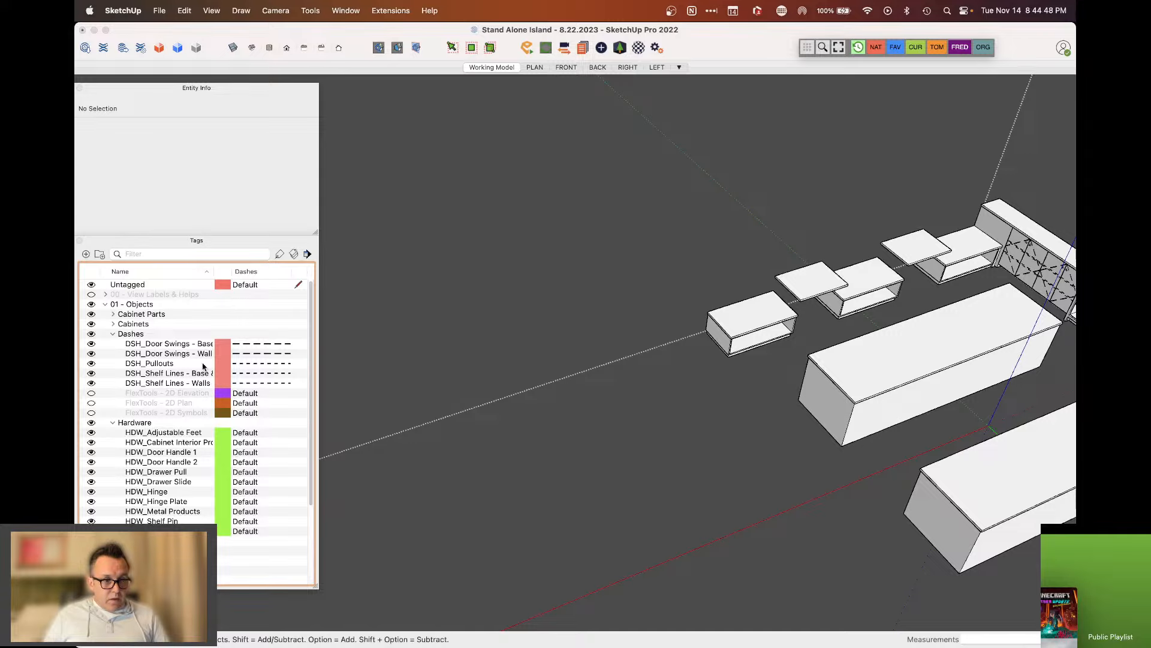
Collapse the Dashes tag folder and show the structural tags for doors, foundation, ground, roof, stone, walls and windows to check the building
left_click(112, 333)
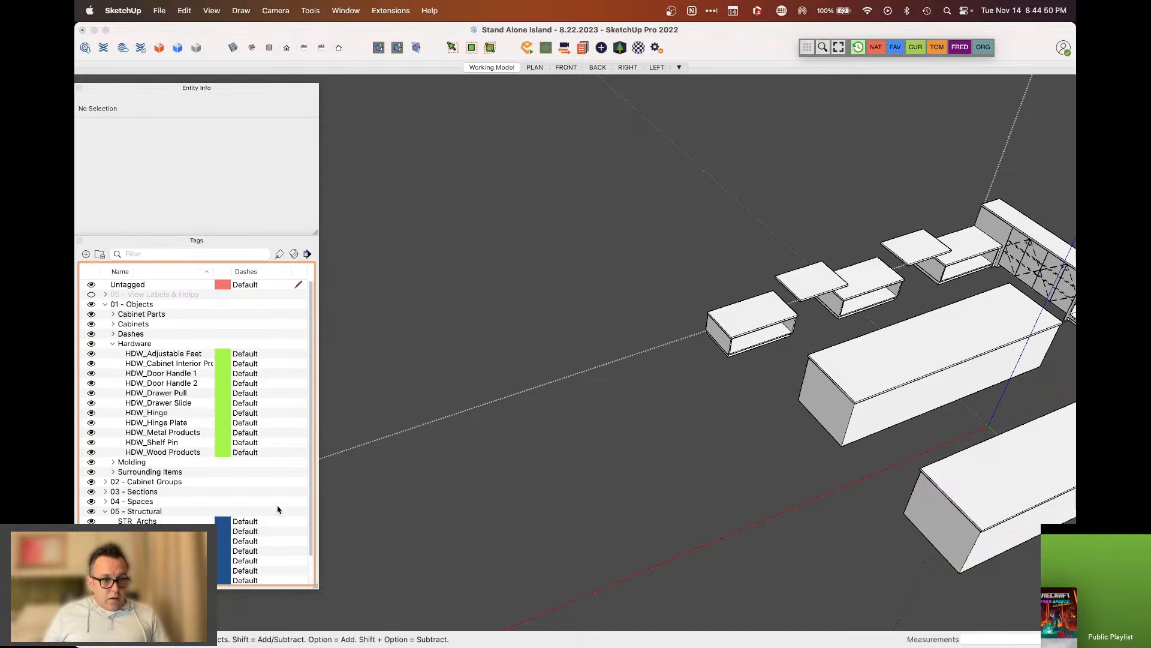
scroll(277, 509, "down", 2)
middle_click_drag(477, 426, 624, 378)
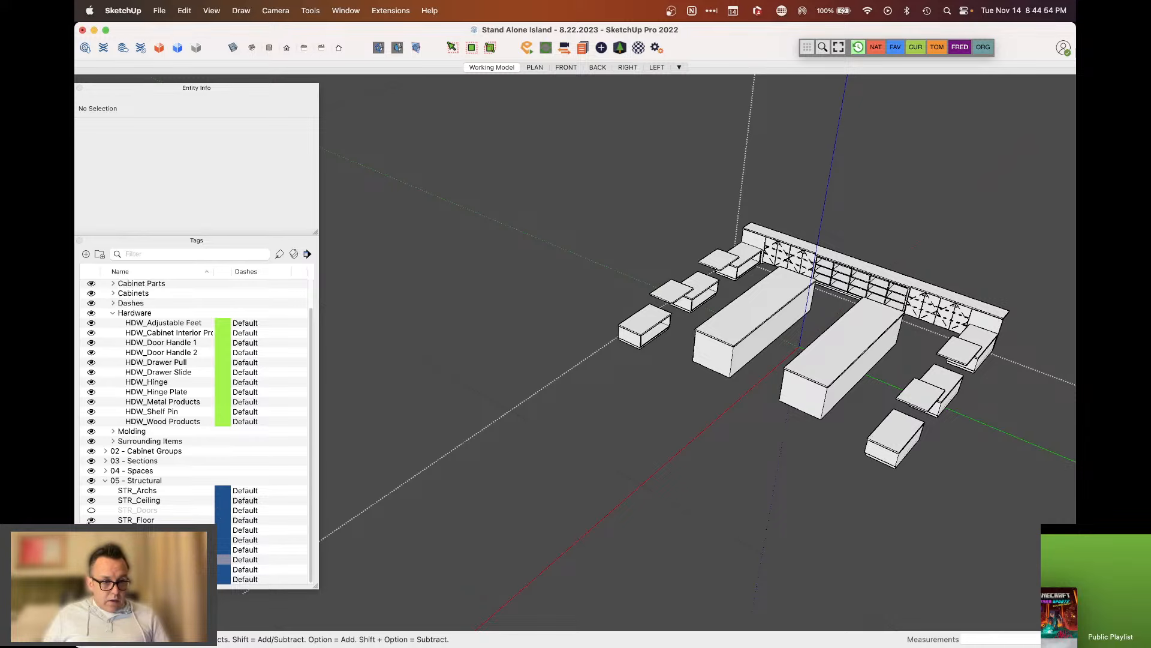
left_click(91, 511)
left_click(91, 530)
left_click(91, 539)
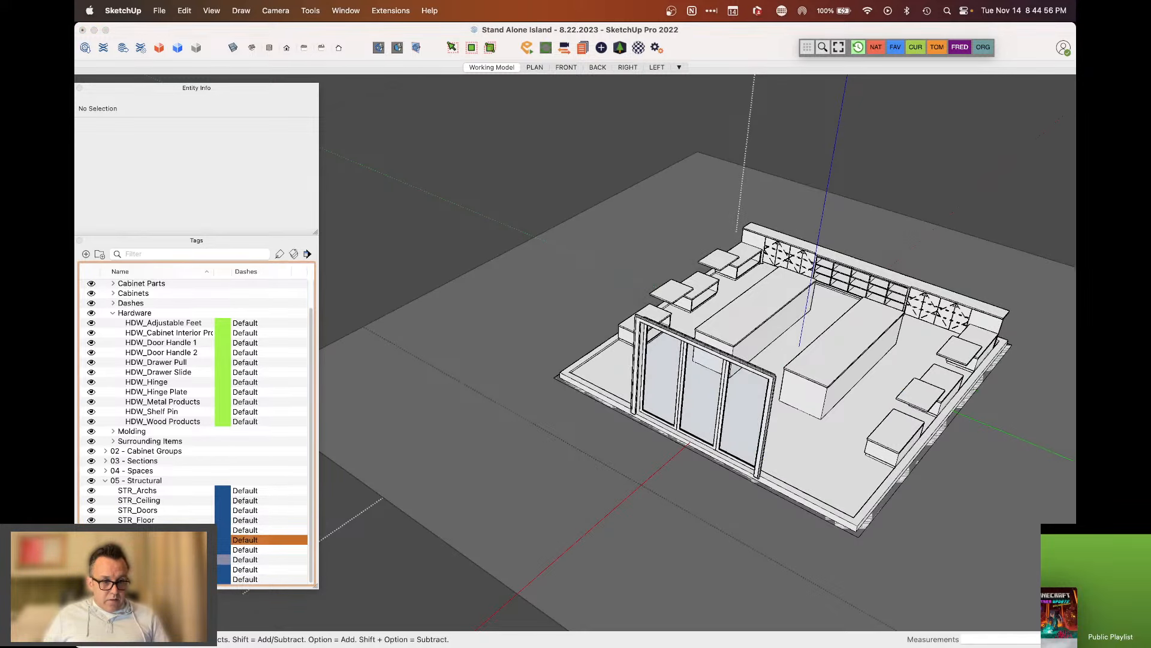
left_click(91, 549)
left_click(91, 558)
left_click(91, 569)
left_click(91, 578)
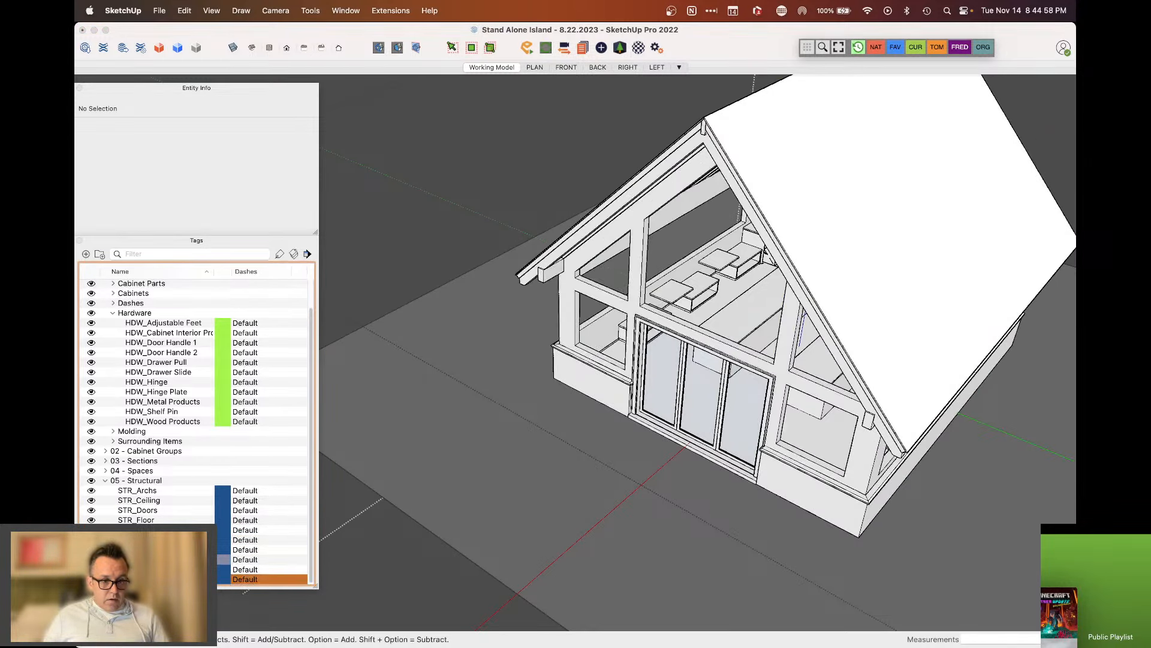
Hide the windows, walls, stone, roof, ground, foundation and doors tags one after another to check what each contains
left_click(91, 578)
left_click(91, 569)
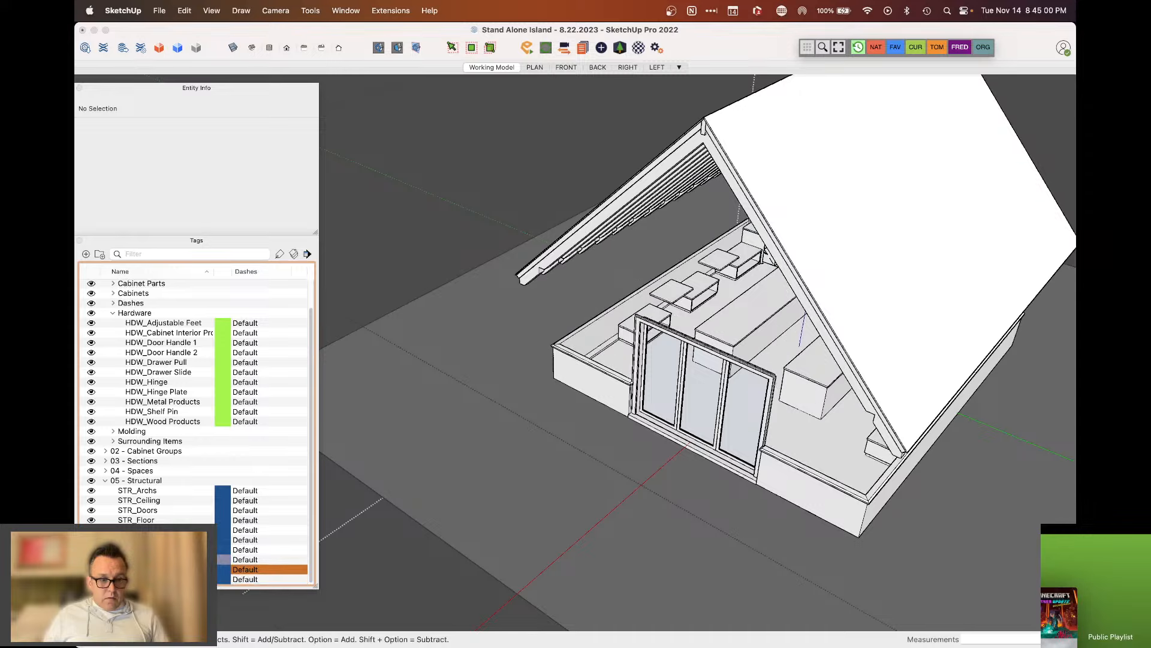
left_click(91, 559)
left_click(92, 549)
left_click(91, 540)
left_click(92, 530)
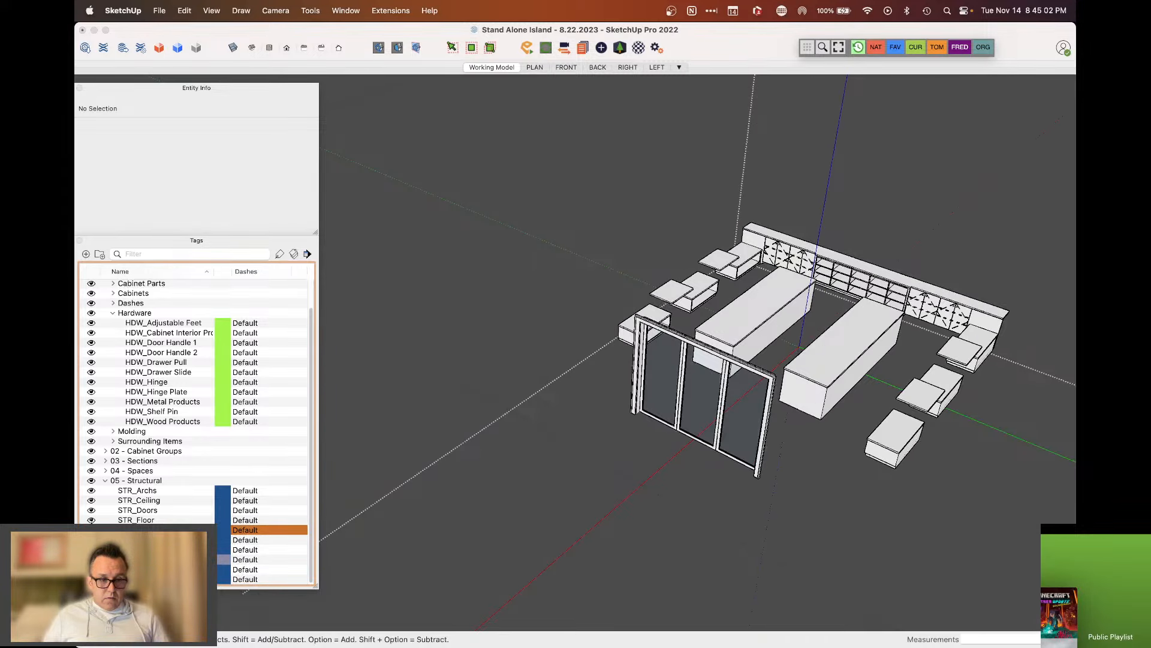
left_click(91, 519)
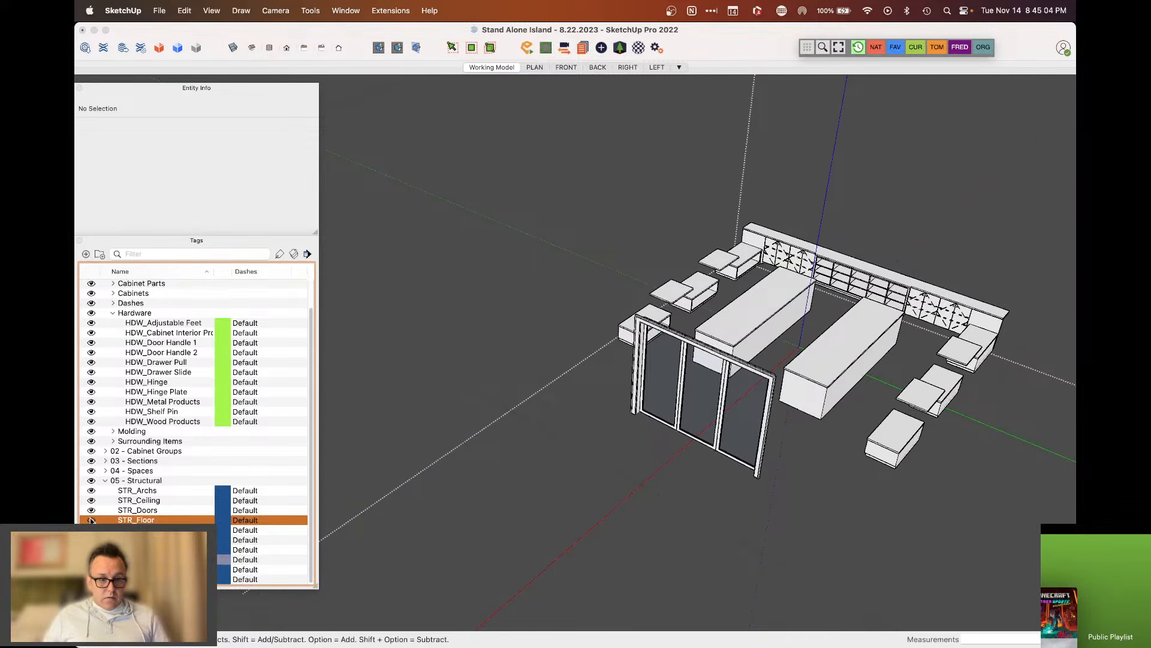
left_click(91, 509)
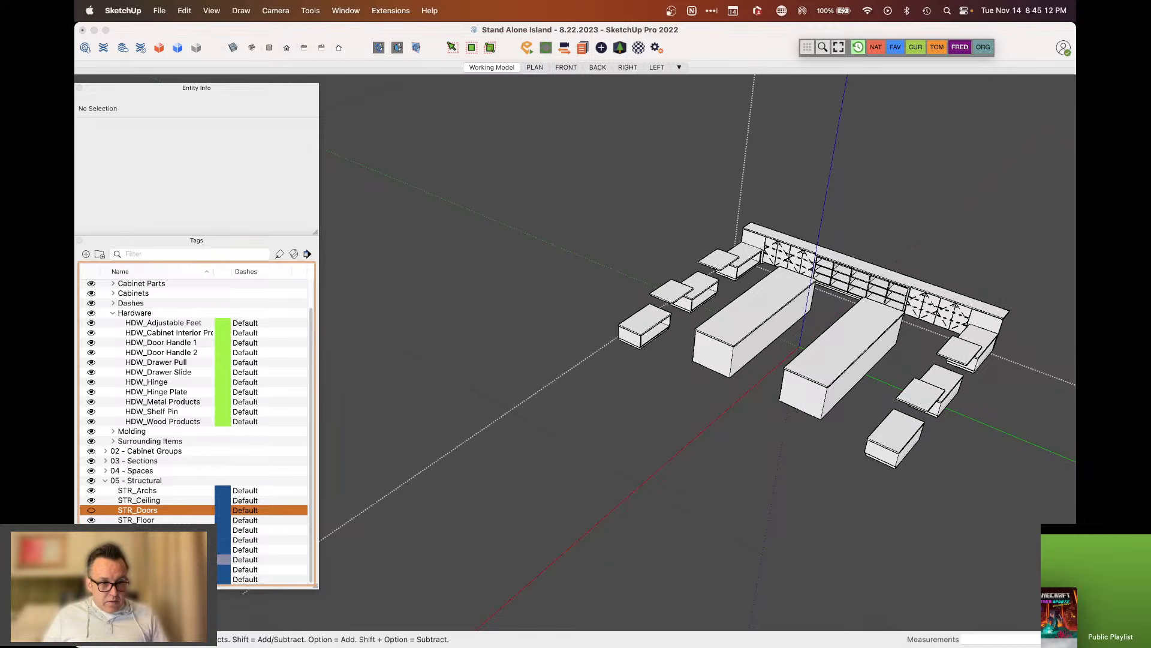
Show the STR_Walls and STR_Foundation tags again and view the building's interior from above
left_click(91, 569)
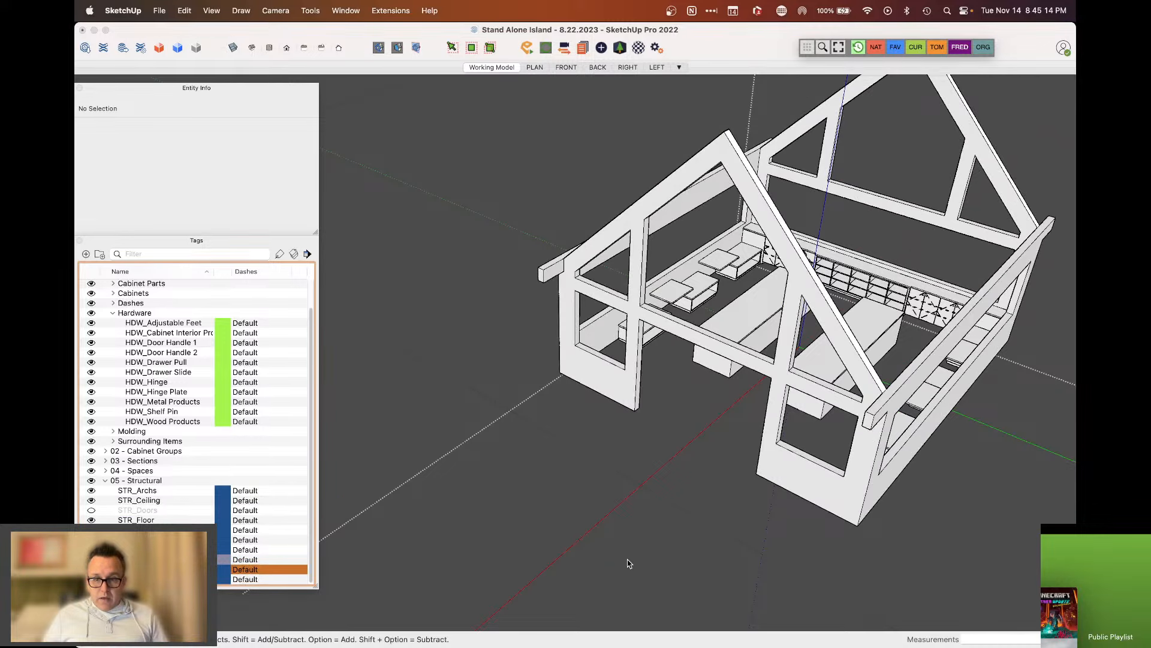
left_click(624, 554)
middle_click_drag(621, 550, 594, 534)
middle_click_drag(570, 492, 516, 408)
middle_click_drag(561, 254, 852, 356)
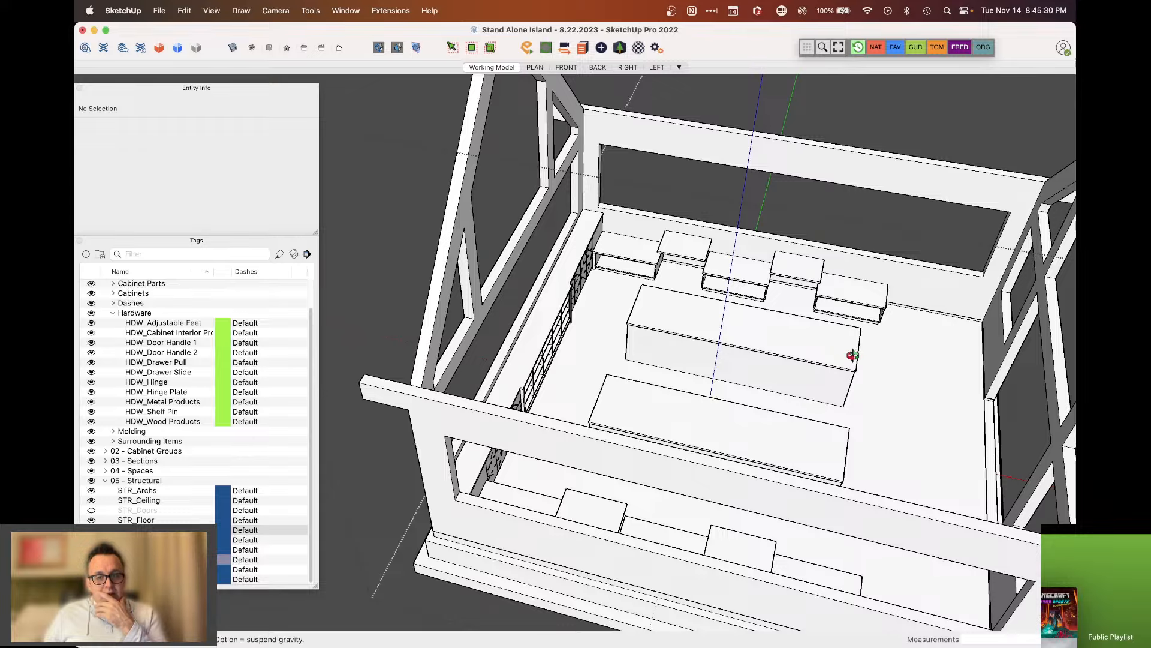
Examine the two islands, the cabinets along the end wall and the side units inside the building from several angles
middle_click_drag(844, 349, 533, 353)
scroll(802, 343, "down", 5)
scroll(744, 423, "up", 5)
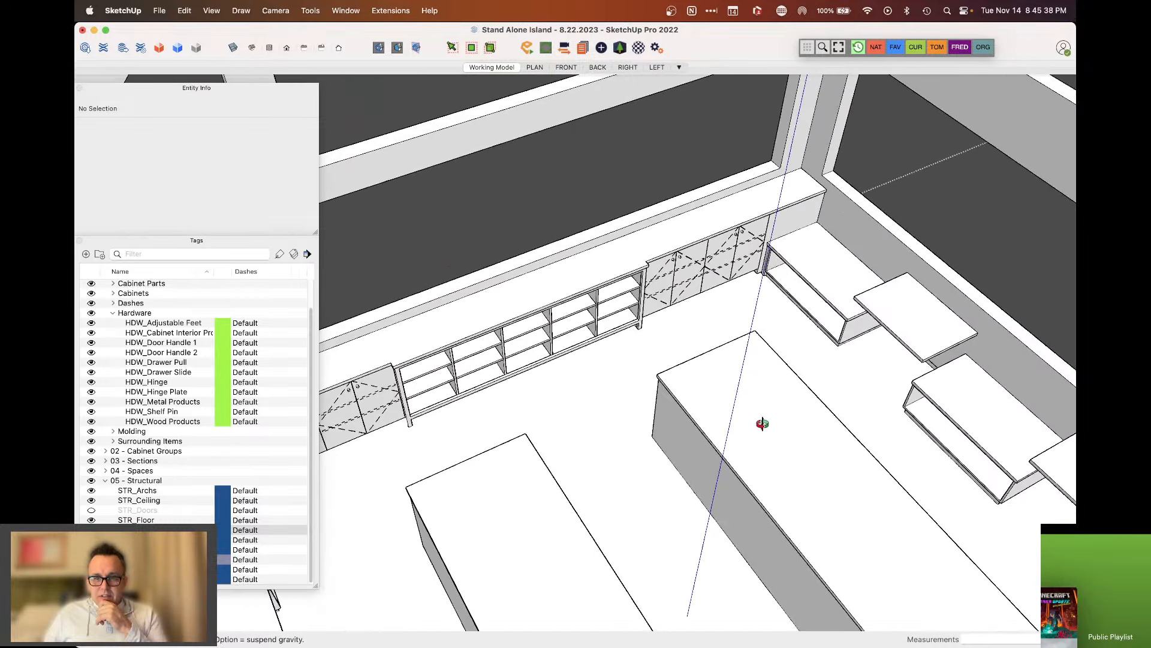
scroll(763, 424, "down", 5)
mouse_move(652, 377)
middle_mouse_down()
mouse_move(771, 414)
mouse_move(844, 360)
middle_mouse_up()
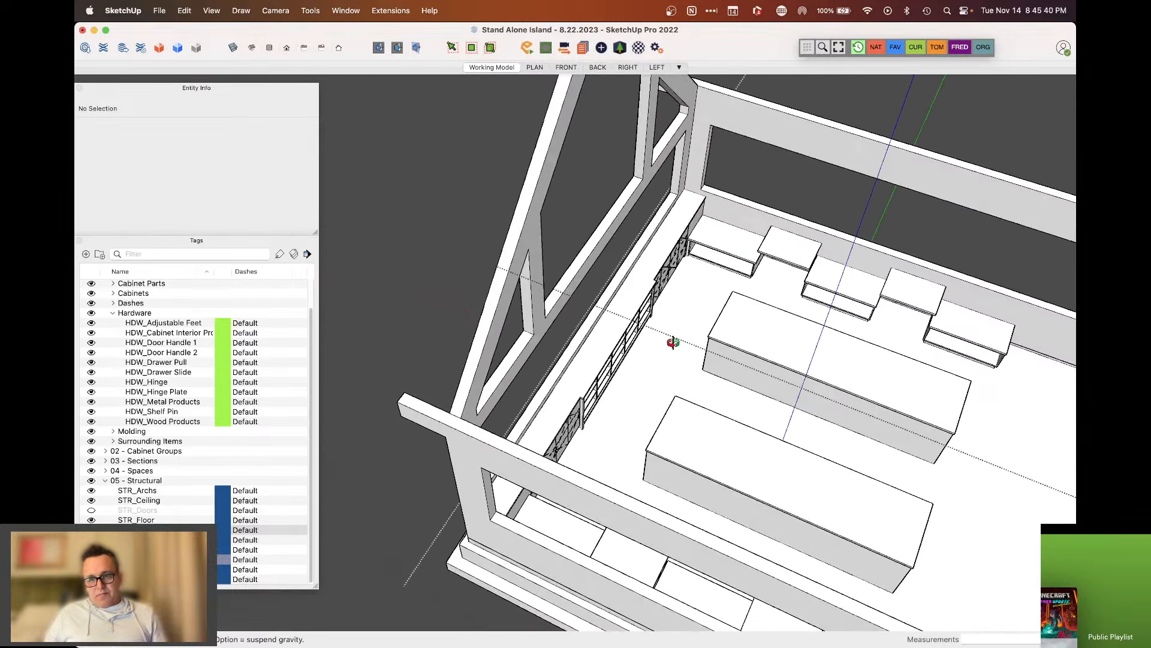
middle_click_drag(673, 342, 890, 327)
scroll(671, 320, "up", 6)
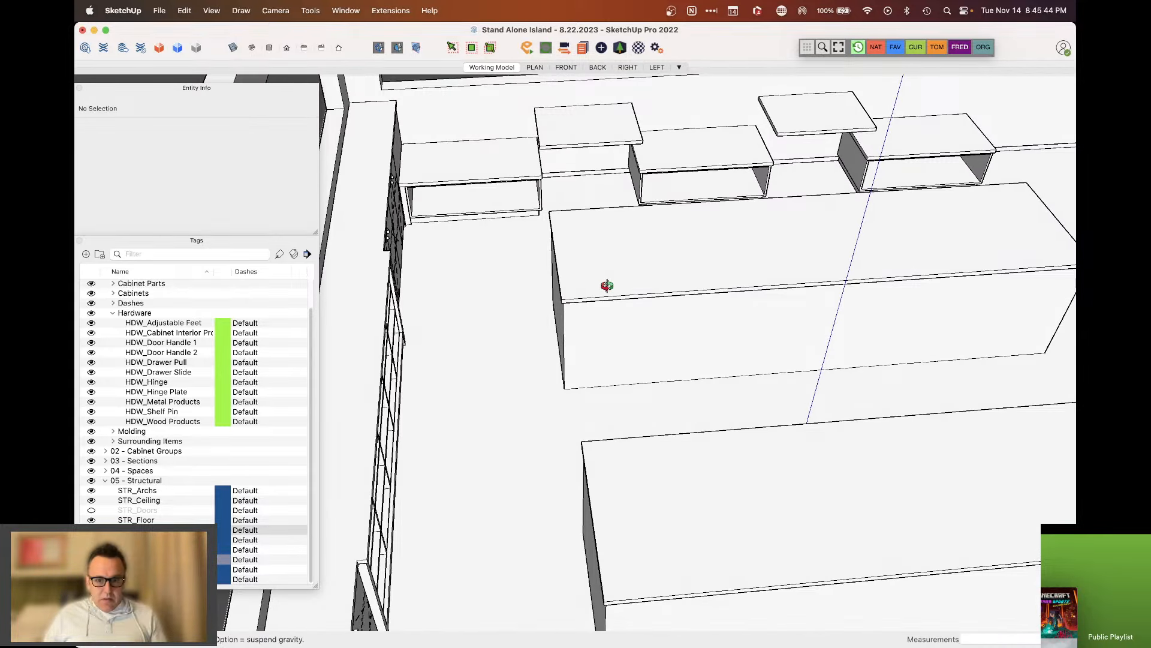
scroll(606, 286, "down", 3)
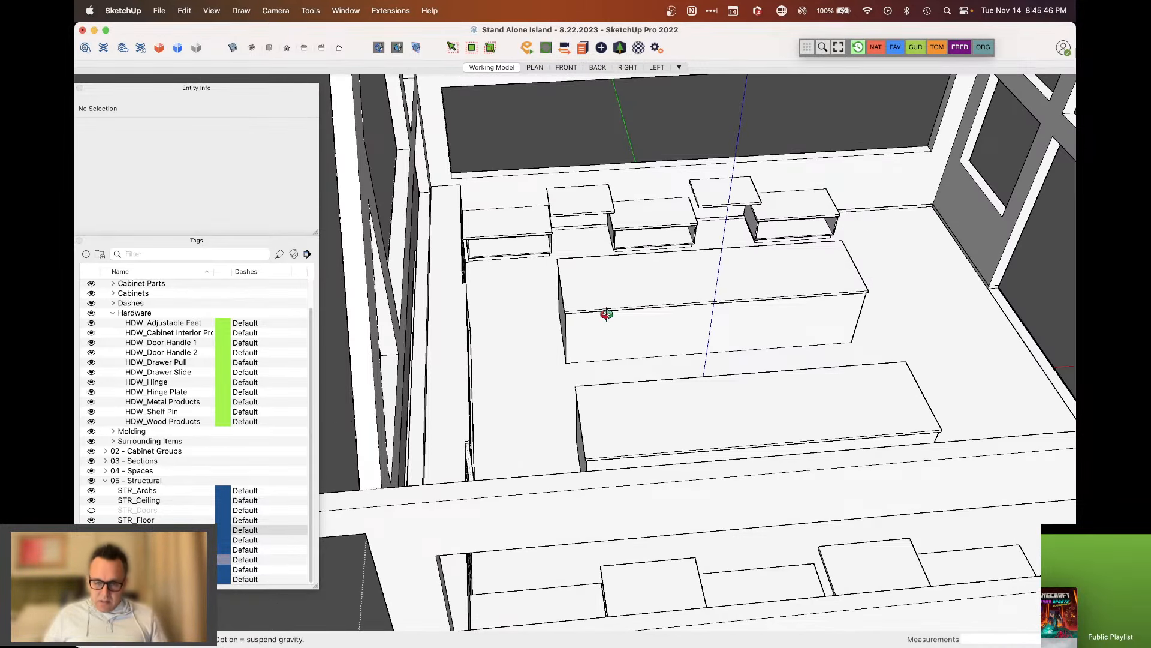
scroll(585, 323, "up", 8)
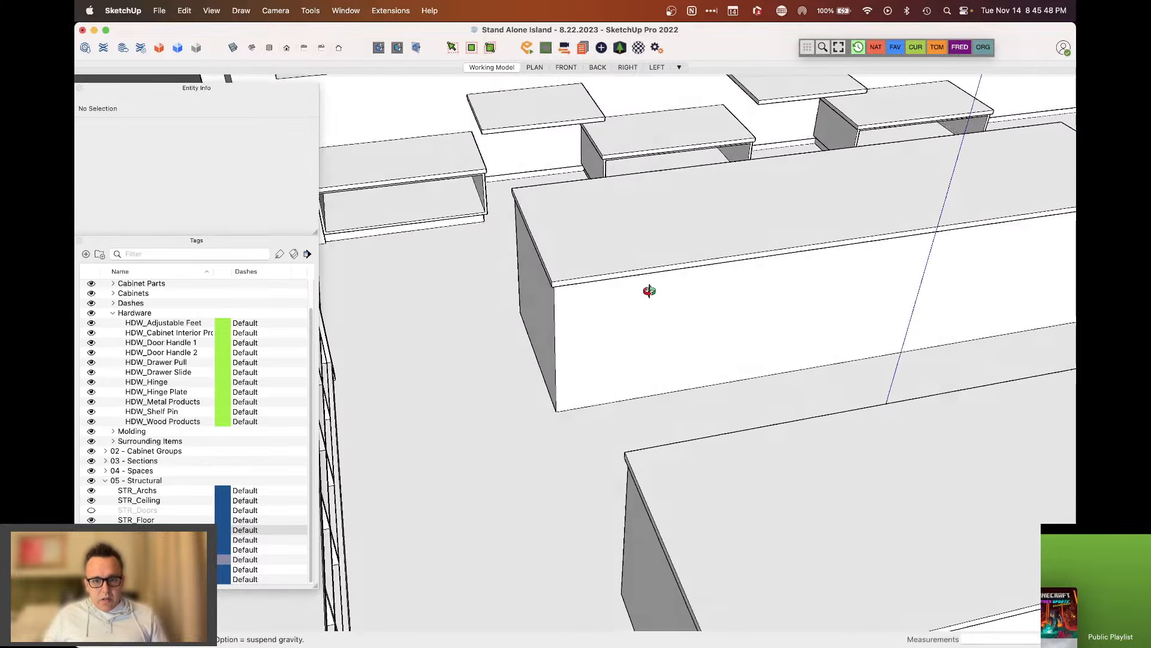
left_click_drag(650, 288, 634, 311)
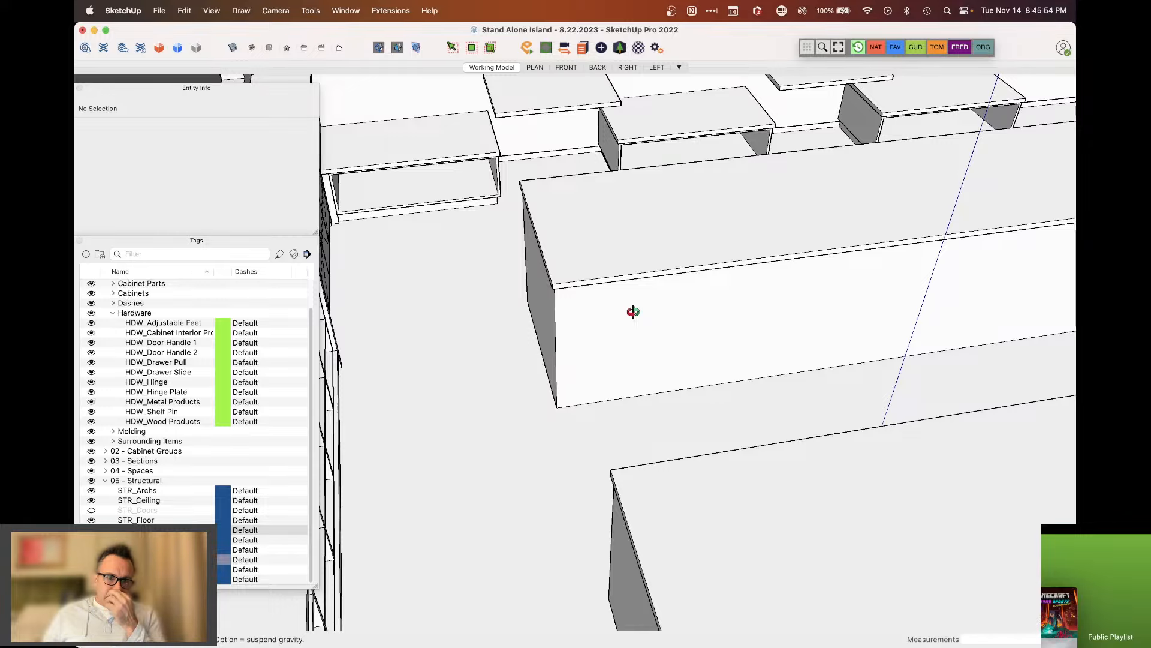
scroll(522, 293, "down", 10)
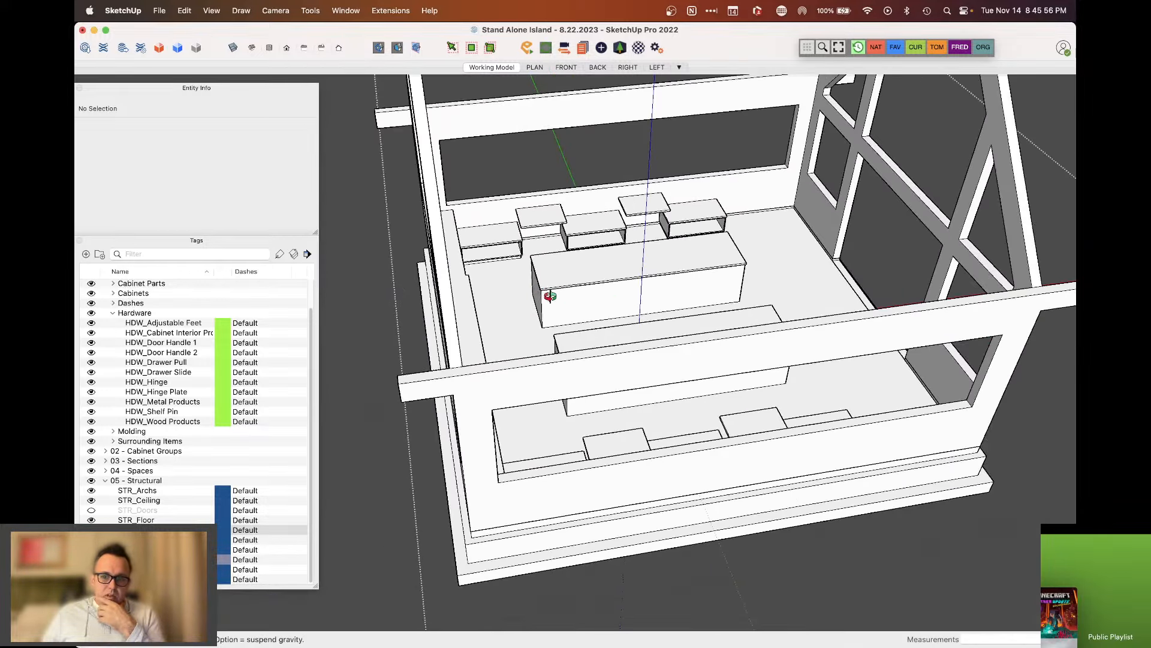
left_click_drag(550, 296, 569, 390)
Select the SEC_Island group and hide the CAB_Counter Top tag in the Cabinets tag folder
key("space")
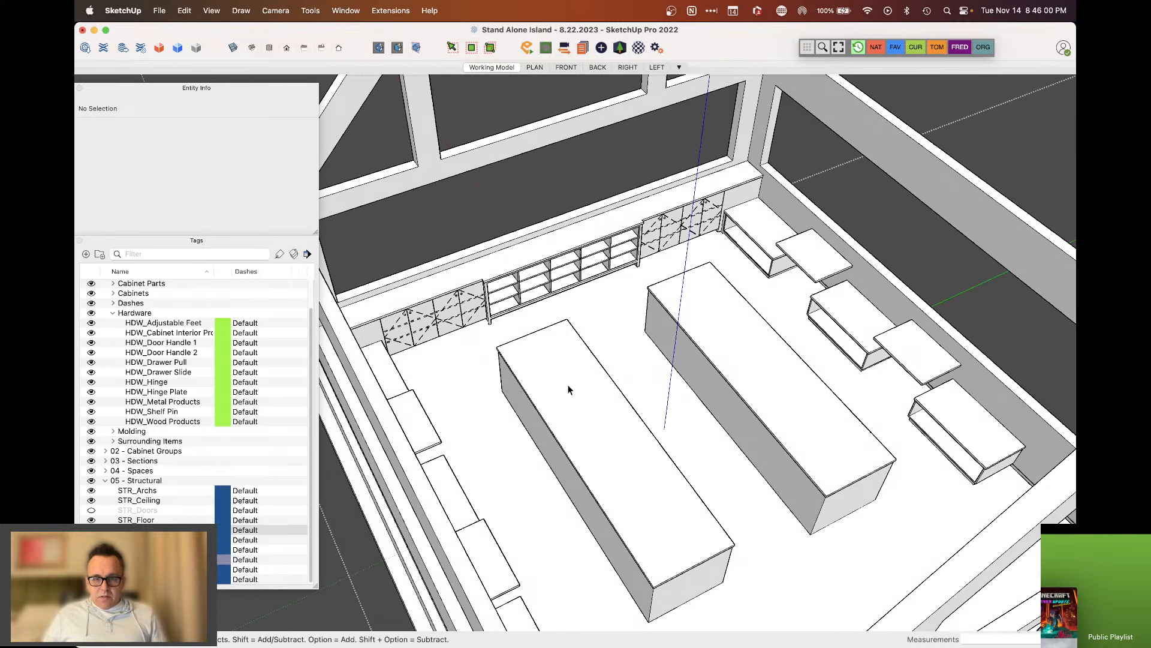
left_click(570, 389)
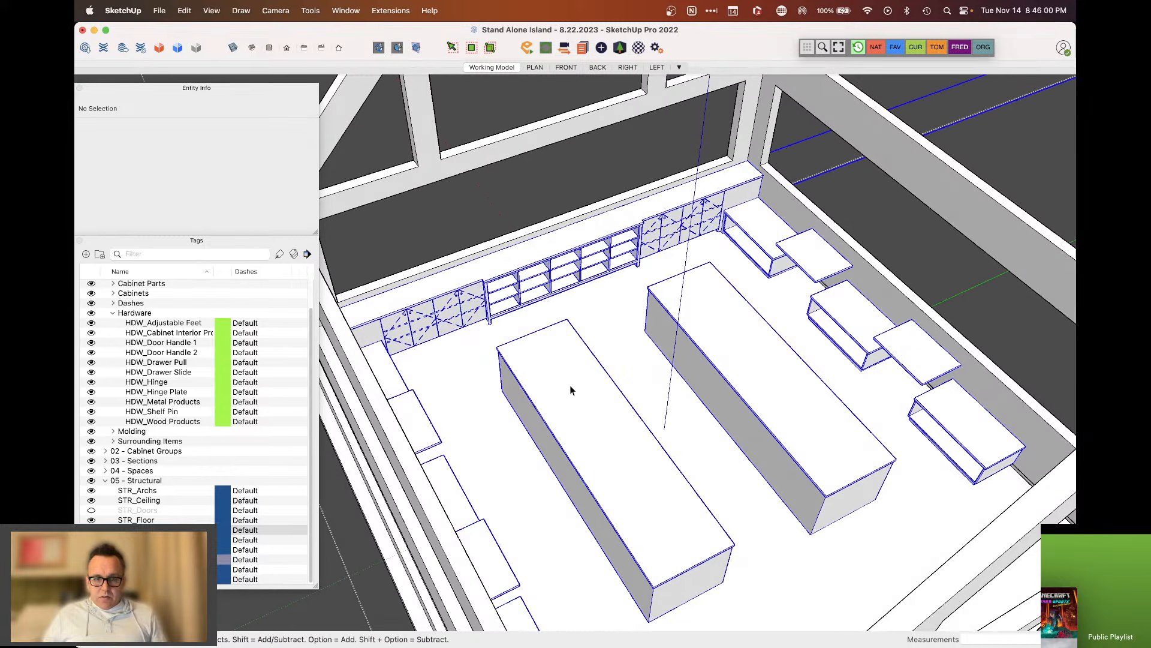
left_click(112, 313)
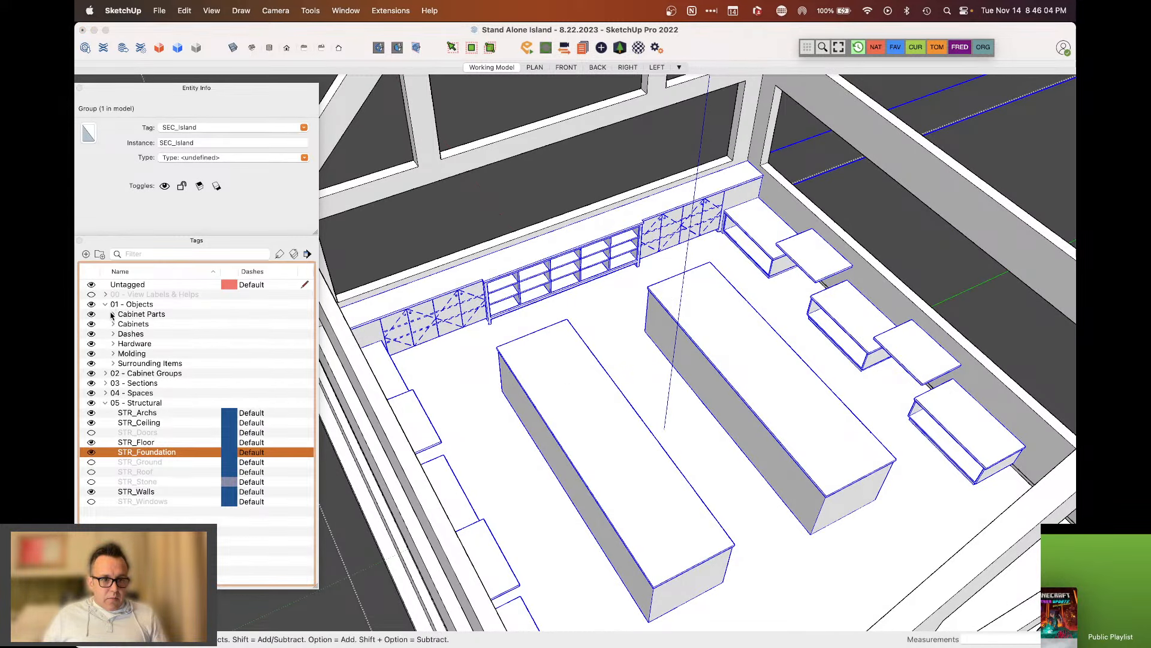
left_click(113, 325)
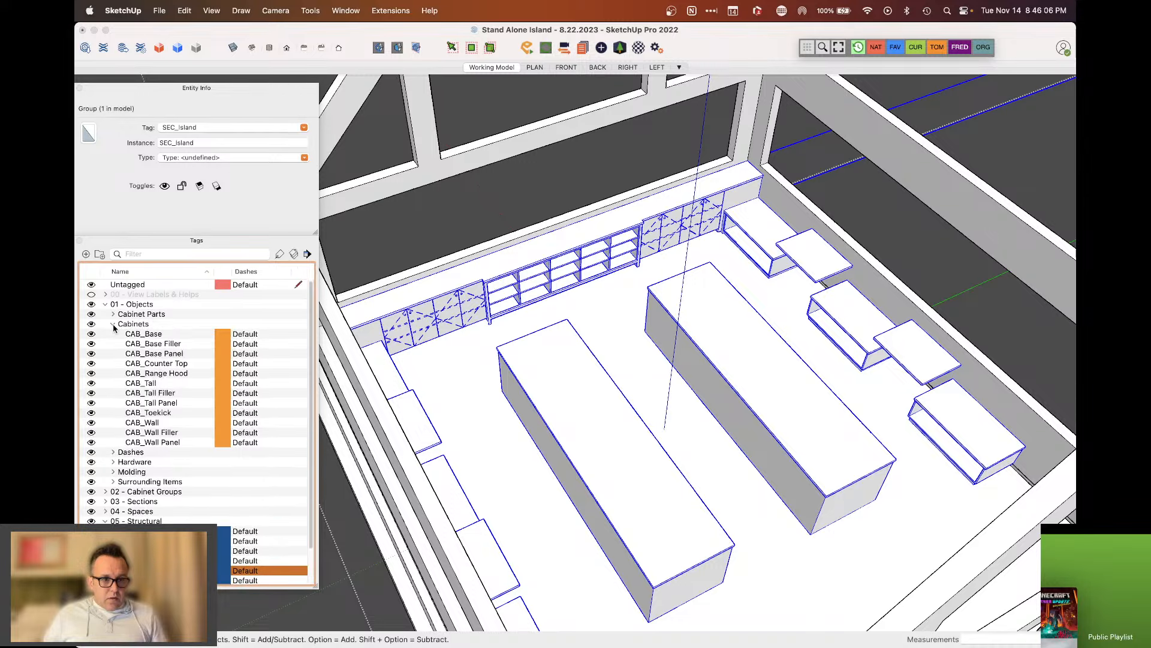
left_click(91, 364)
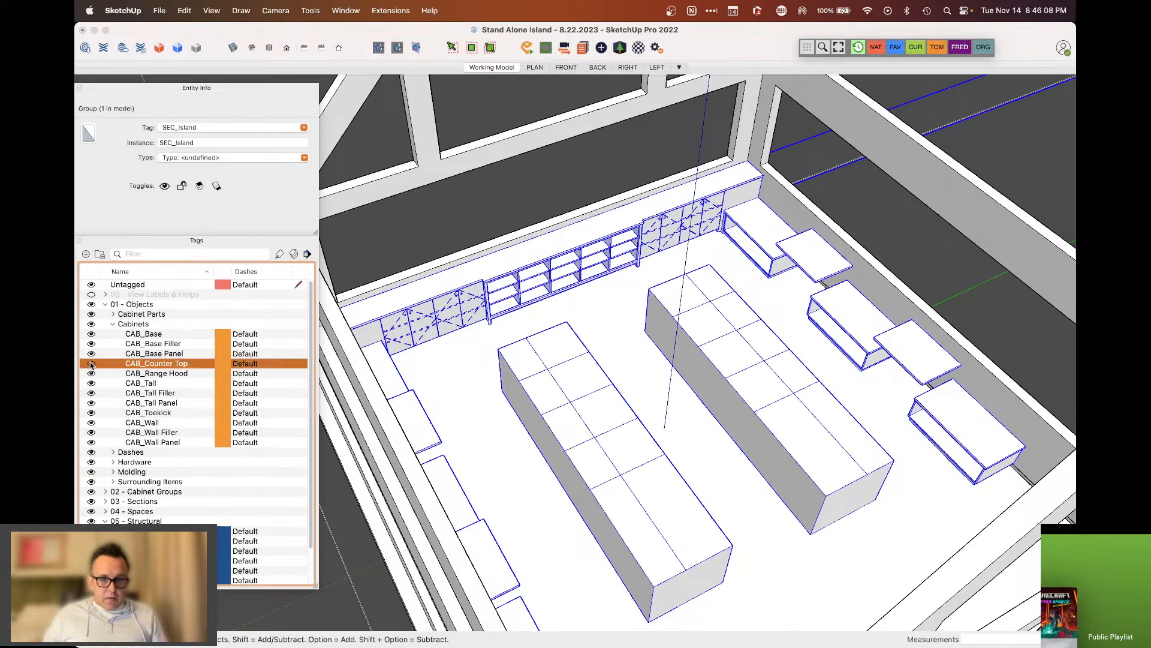
Open the far island's nested group and erase the lines dividing its top face
middle_click_drag(480, 390, 622, 360)
scroll(621, 360, "up", 5)
scroll(602, 366, "down", 5)
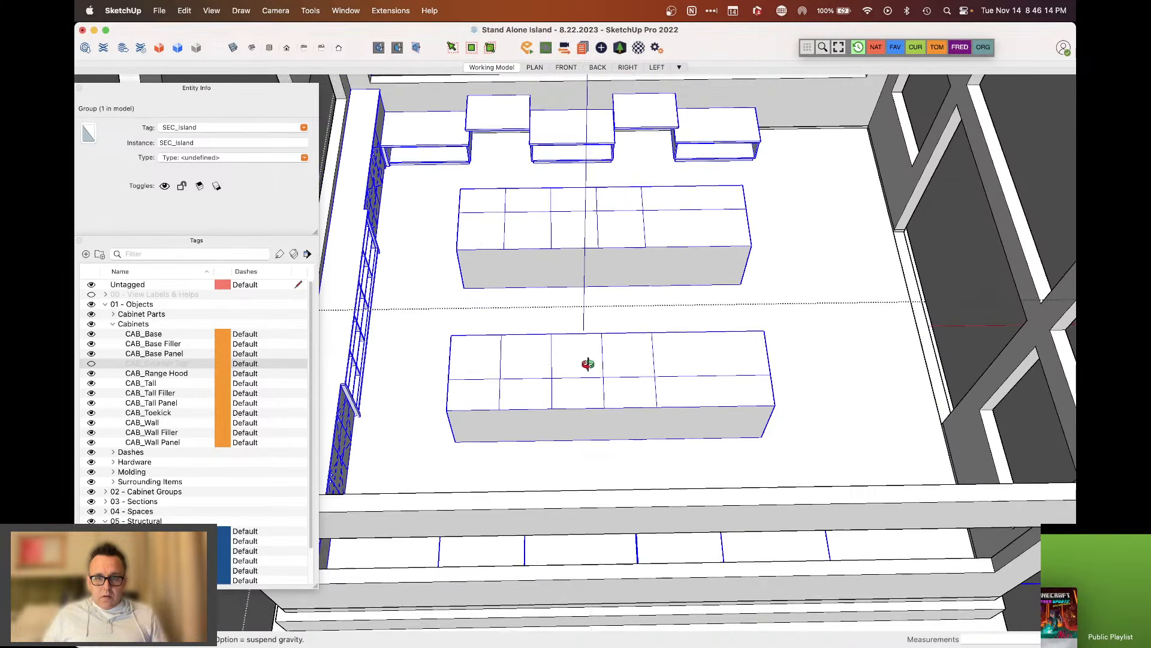
scroll(570, 252, "up", 5)
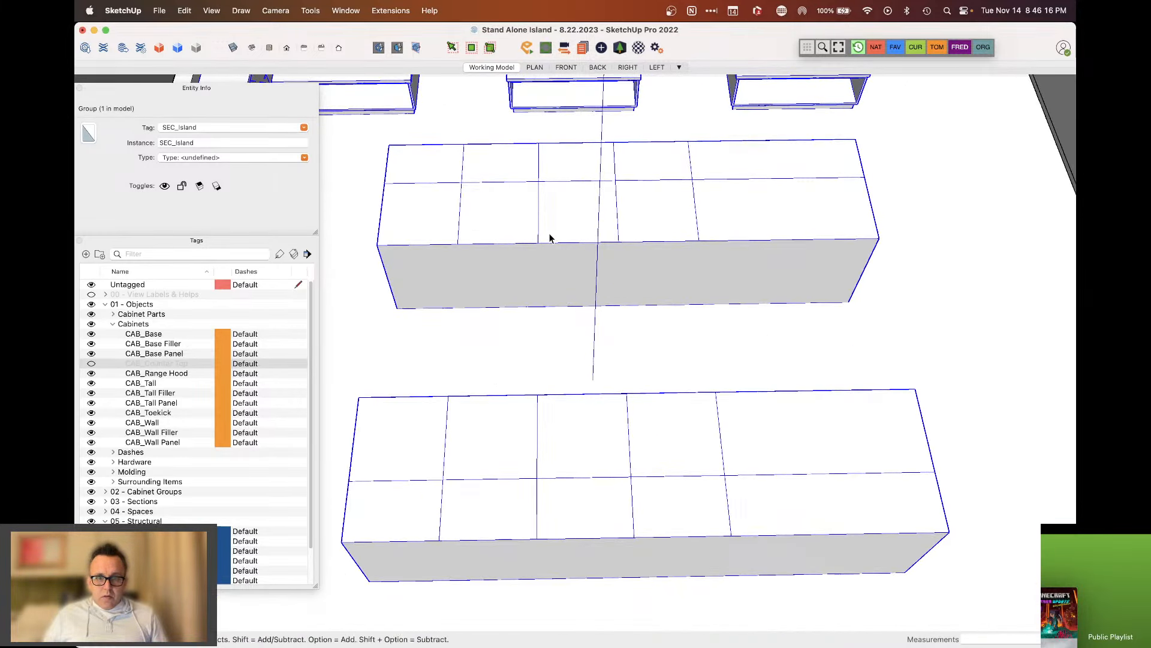
double_click(547, 231)
double_click(545, 227)
triple_click(546, 227)
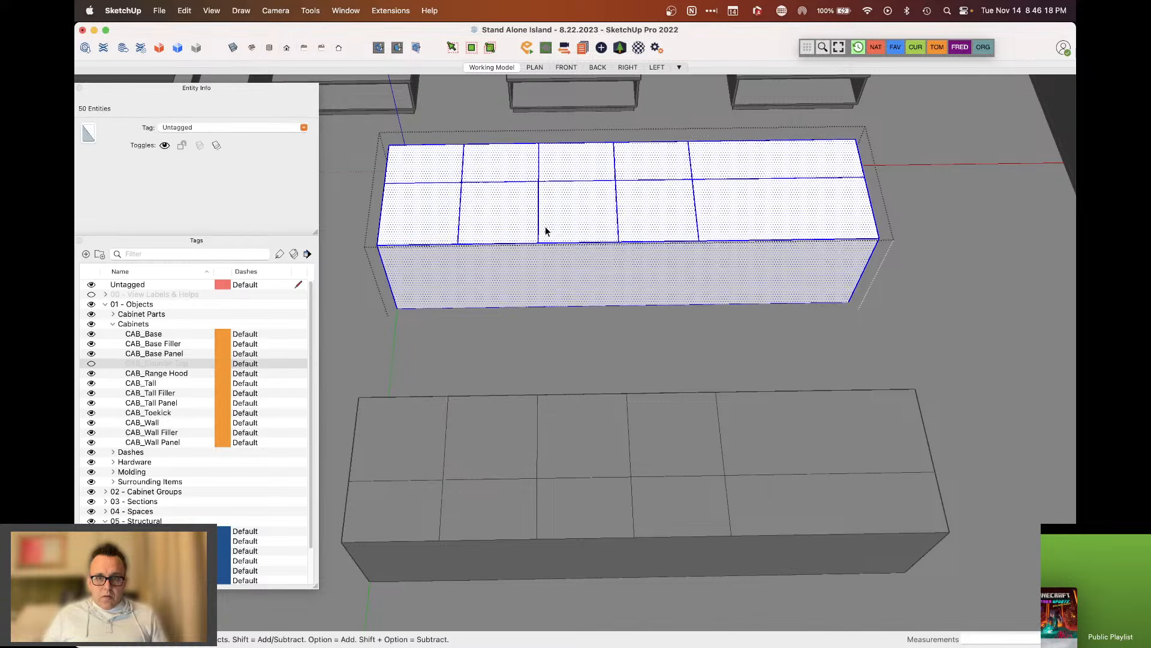
left_click(534, 217)
key("e")
left_click(537, 217)
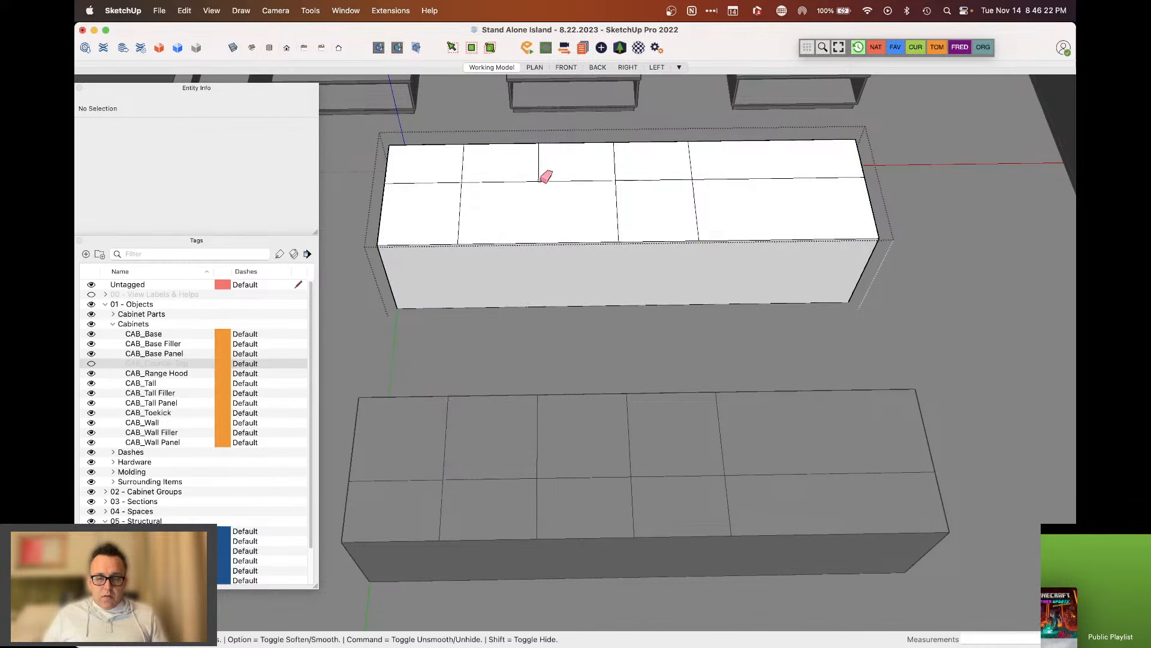
mouse_move(539, 163)
left_mouse_down()
mouse_move(529, 182)
mouse_move(459, 178)
left_mouse_up()
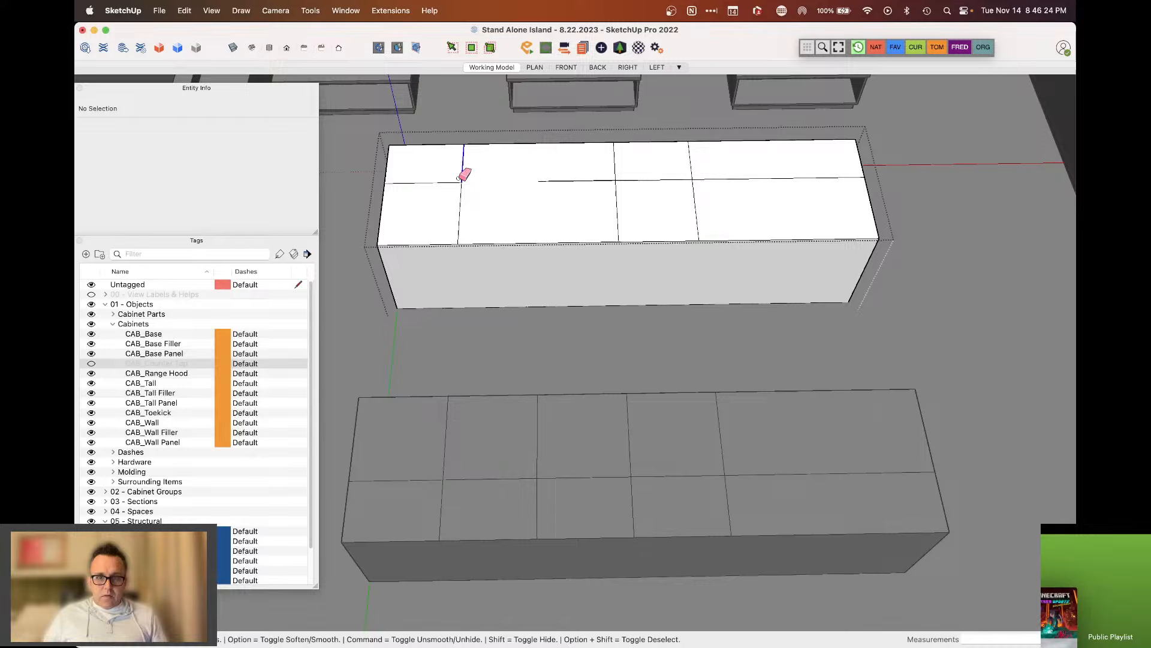
mouse_move(607, 168)
left_mouse_down()
mouse_move(637, 183)
mouse_move(609, 208)
left_mouse_up()
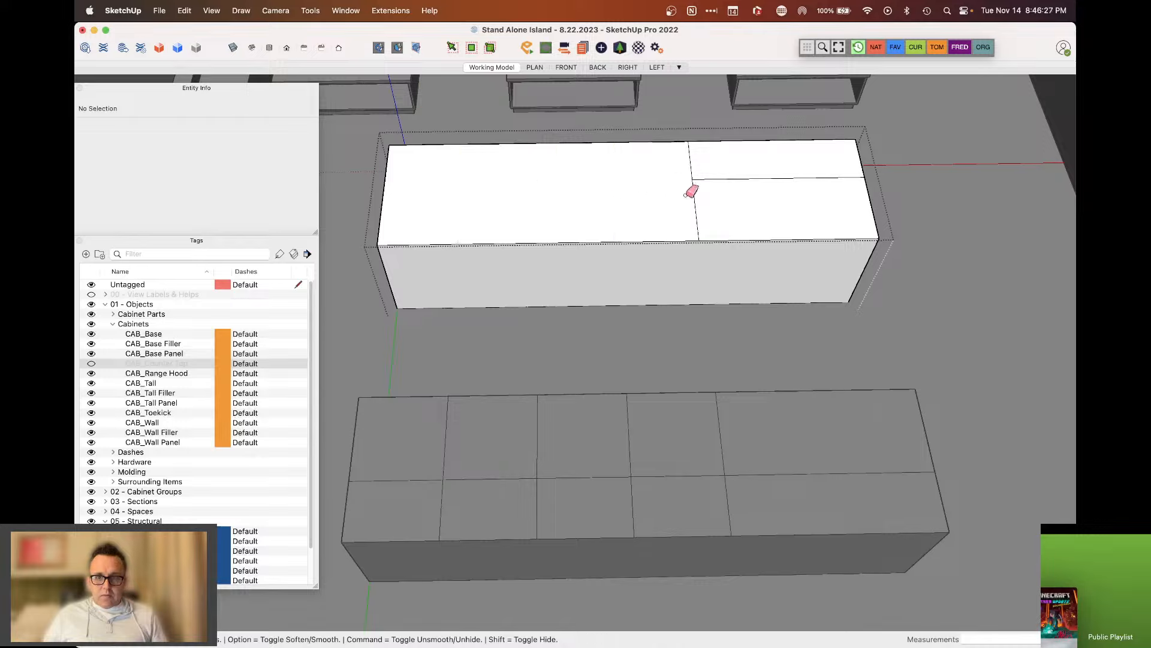
mouse_move(686, 195)
left_mouse_down()
mouse_move(691, 166)
mouse_move(698, 185)
left_mouse_up()
Erase the dividing lines from the near island's top face and close its group
key("space")
left_click(689, 431)
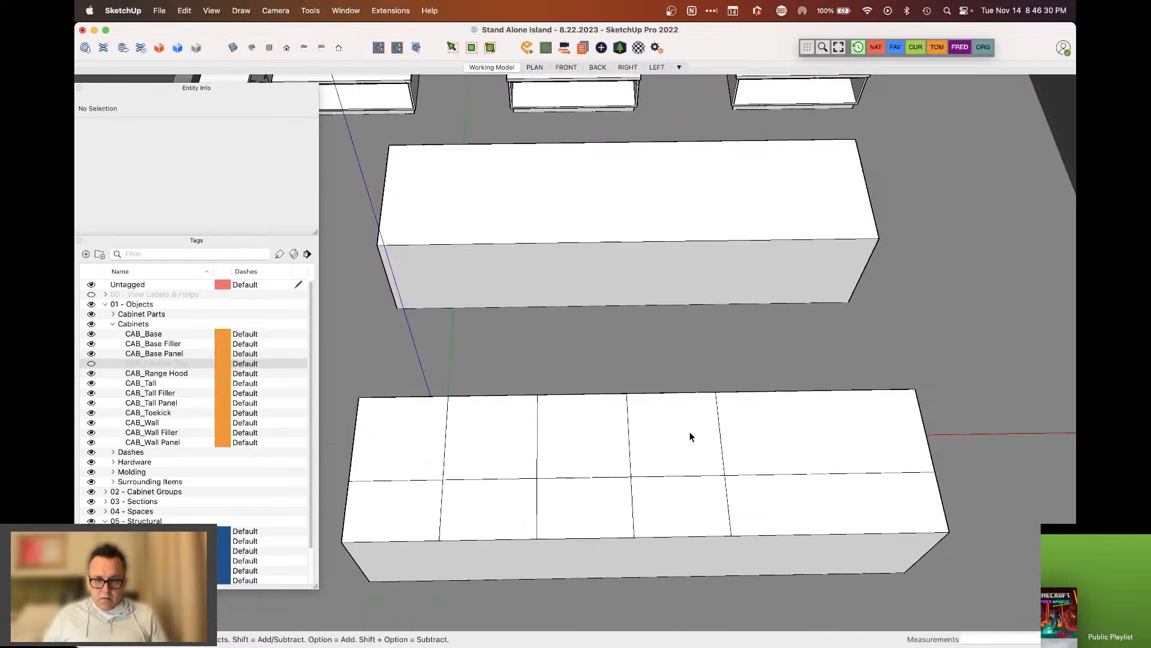
key("e")
mouse_move(733, 457)
left_mouse_down()
mouse_move(723, 481)
mouse_move(673, 462)
left_mouse_up()
mouse_move(630, 503)
left_mouse_down()
mouse_move(622, 462)
mouse_move(638, 478)
mouse_move(542, 485)
mouse_move(496, 455)
mouse_move(442, 465)
mouse_move(451, 487)
left_mouse_up()
scroll(625, 418, "down", 3)
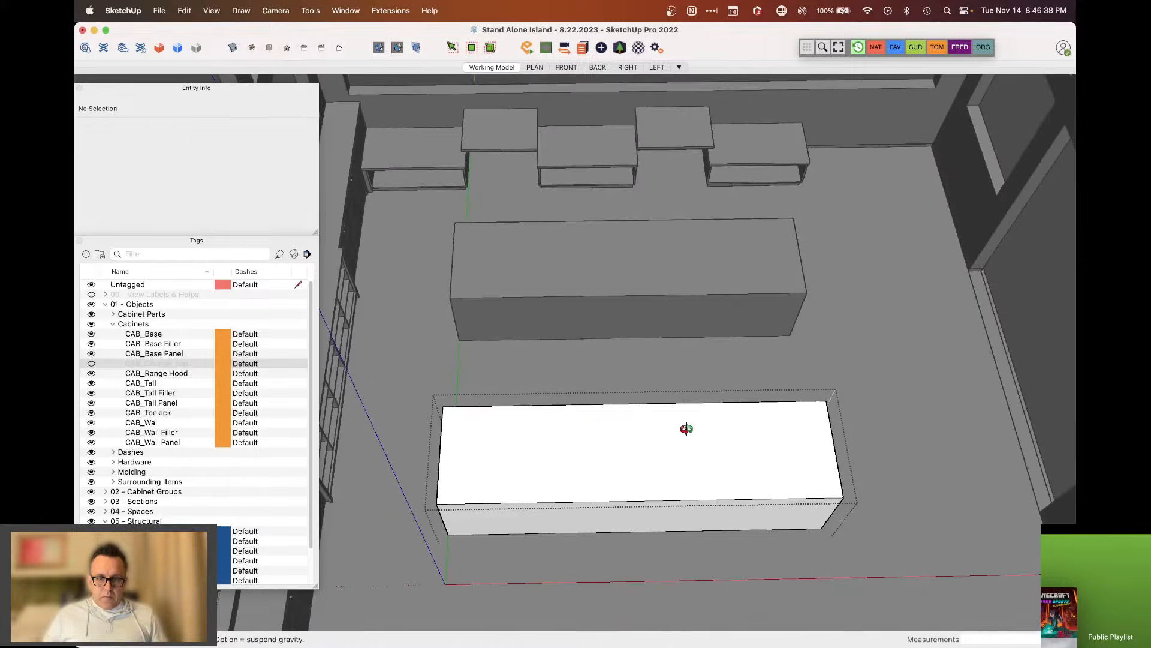
key("space")
mouse_move(686, 429)
middle_mouse_down()
mouse_move(621, 415)
mouse_move(623, 405)
mouse_move(663, 406)
mouse_move(516, 466)
middle_mouse_up()
key("Escape")
key("Escape")
scroll(670, 452, "down", 4)
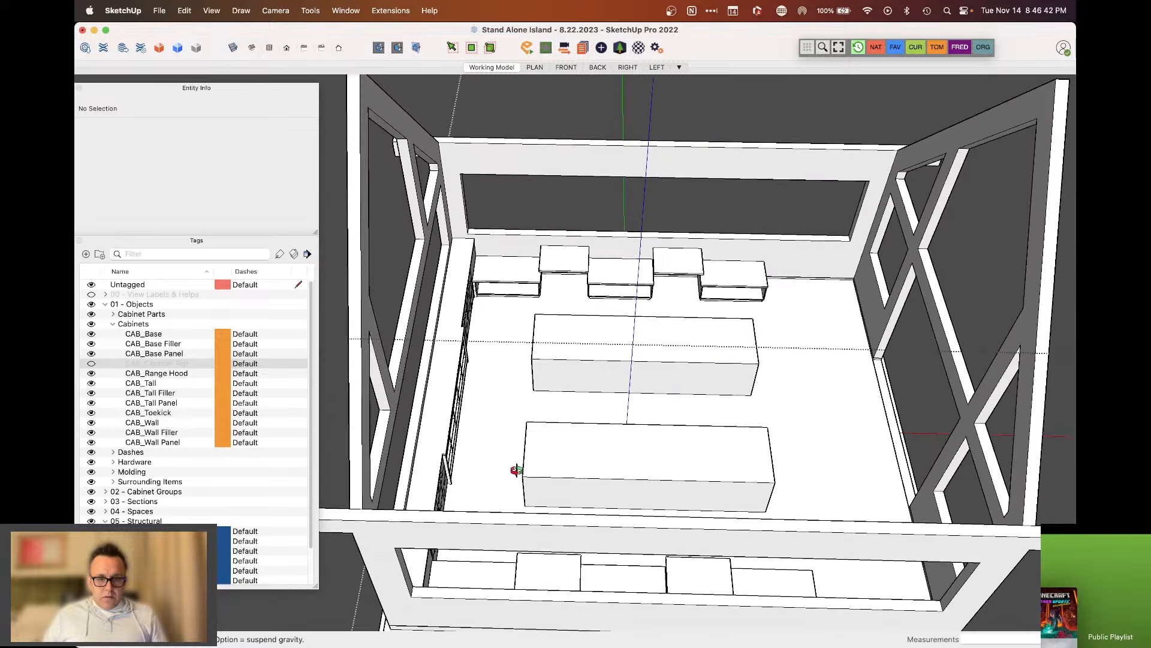
Measure the height and overall length of the near island's front face
scroll(517, 470, "up", 6)
key("t")
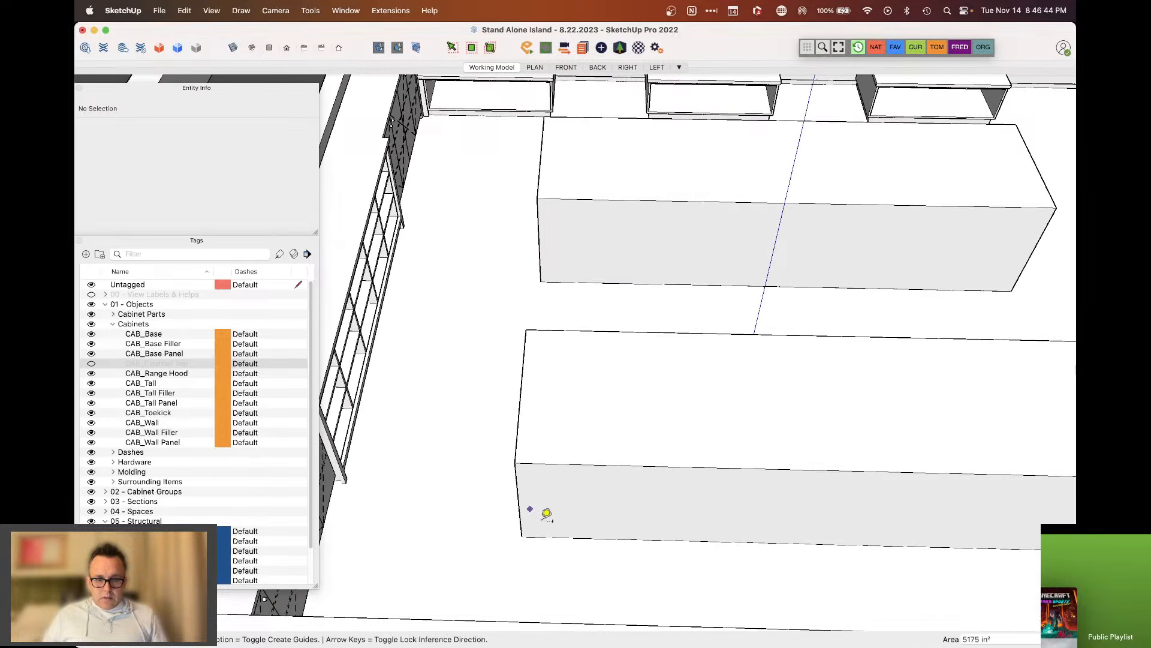
left_click(545, 536)
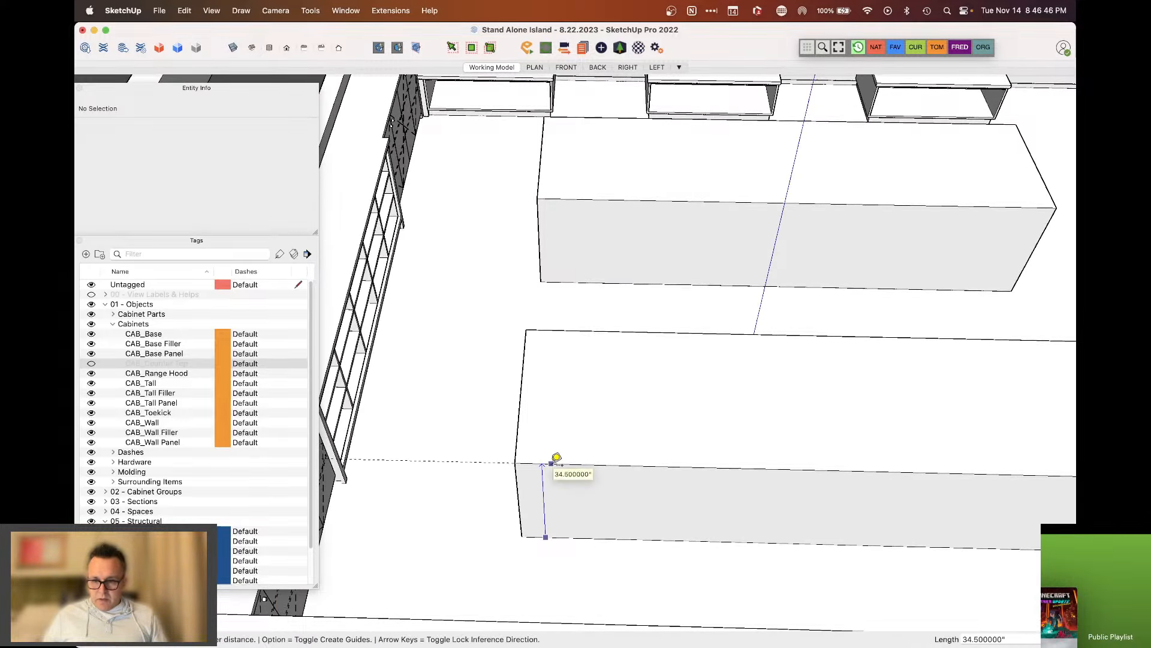
key("space")
scroll(465, 542, "down", 4)
scroll(476, 521, "up", 4)
key("t")
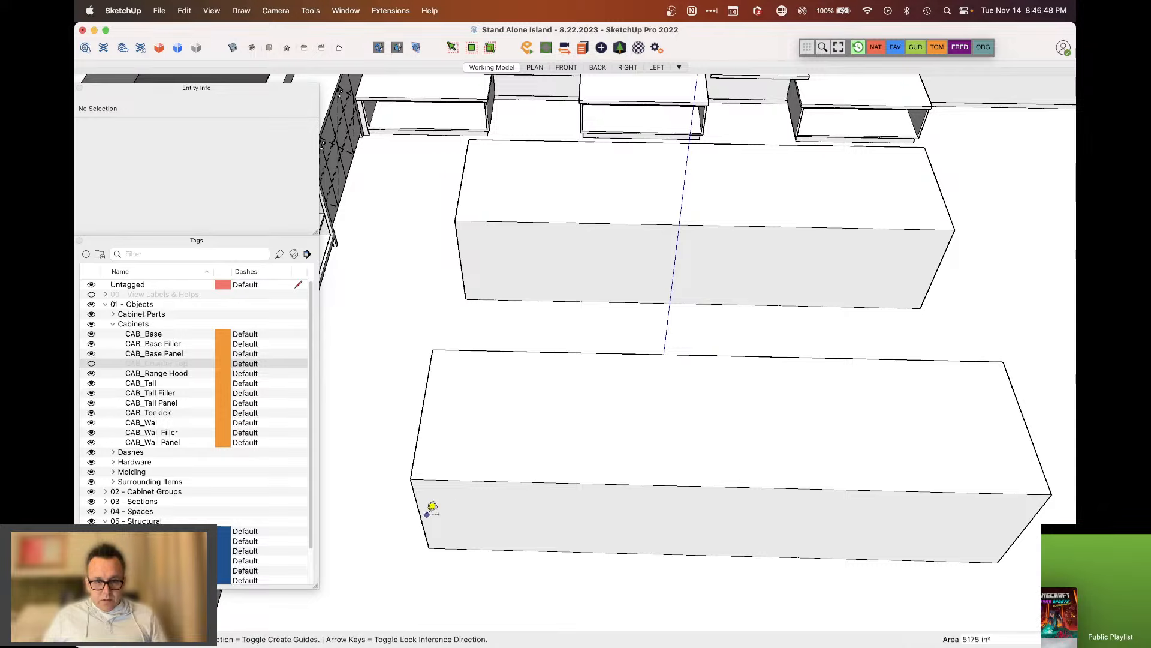
left_click(420, 516)
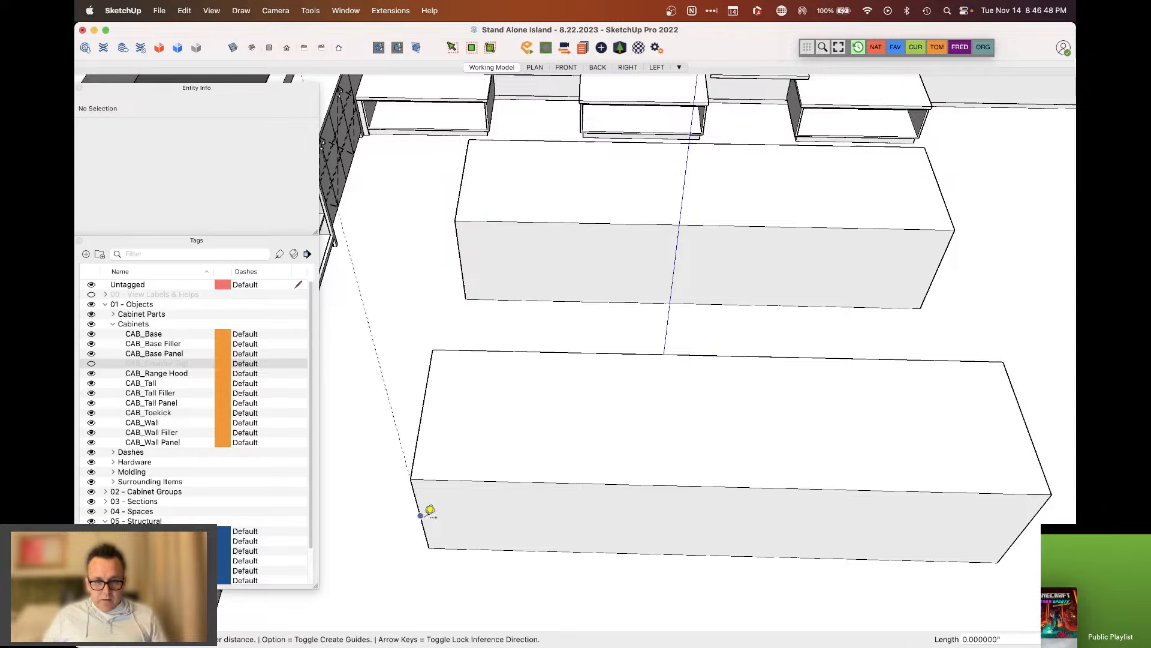
left_click(1023, 531)
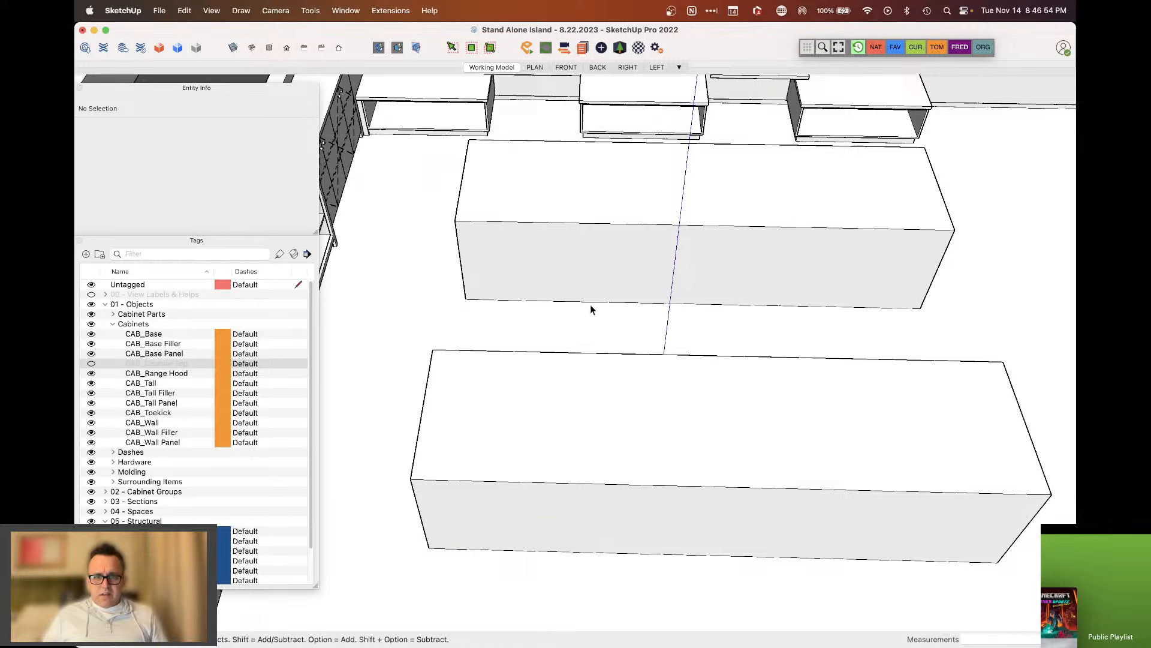
Measure the length and height of the far island's front face
left_click(461, 262)
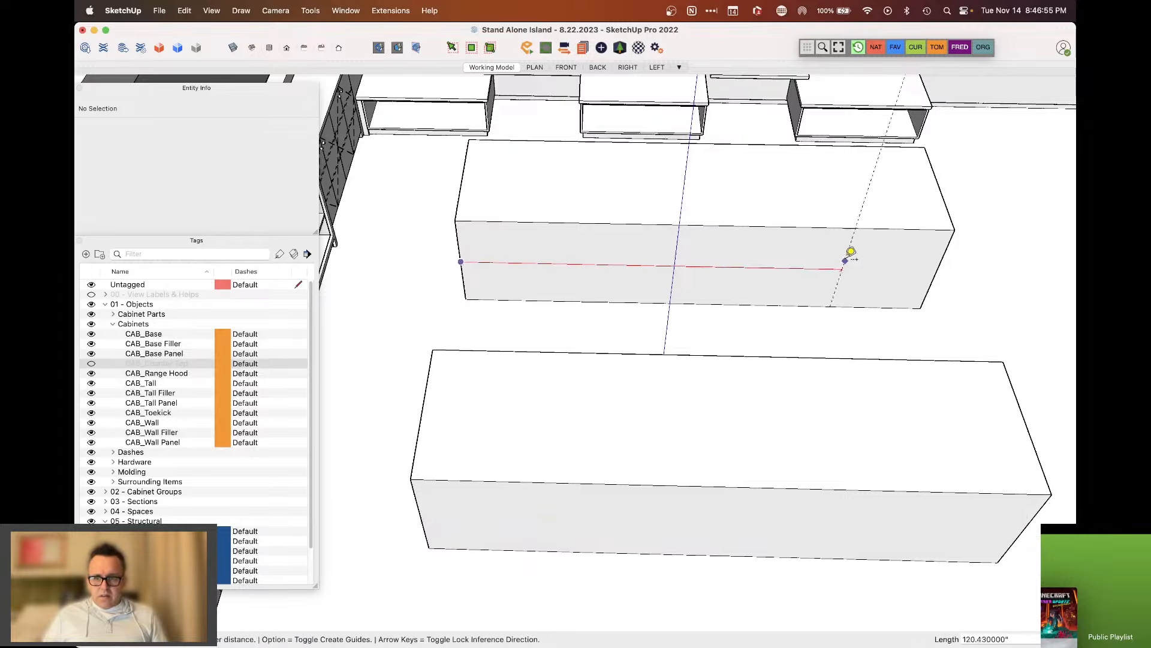
left_click(945, 253)
left_click(811, 306)
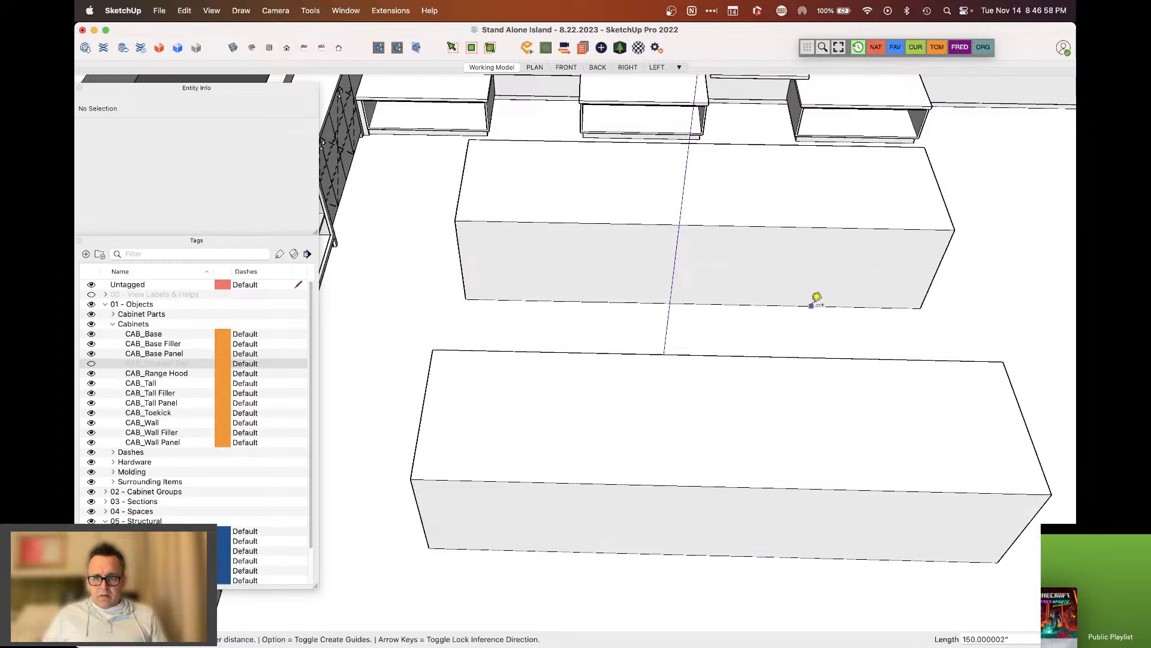
left_click(829, 219)
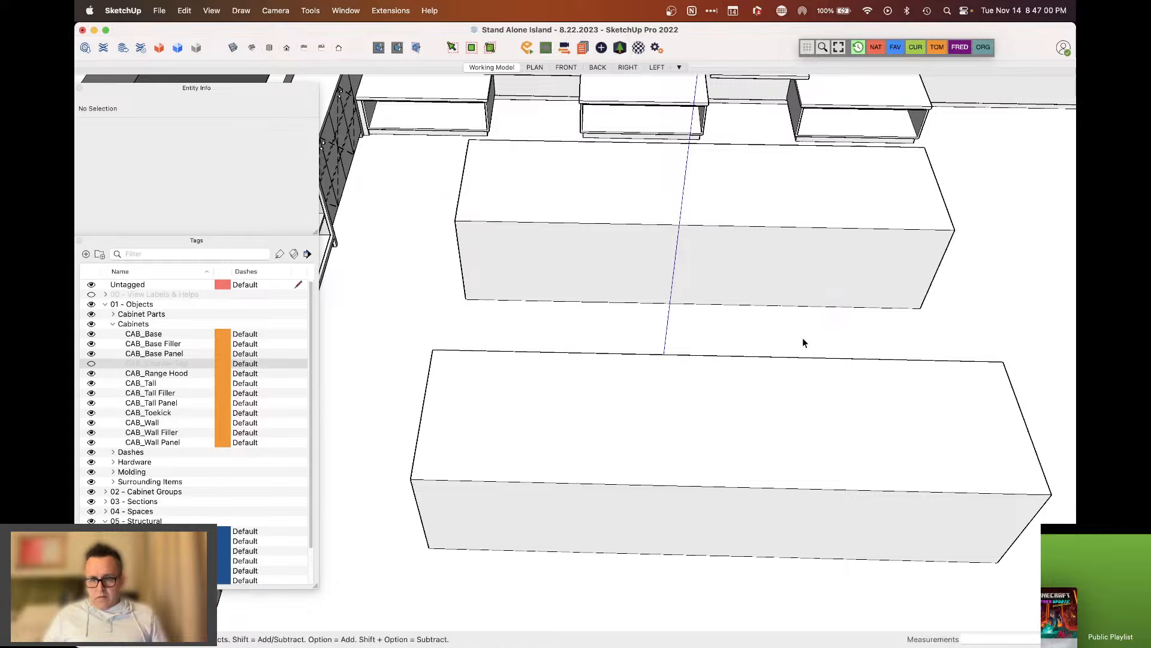
Measure the front-to-back depth of the top face on both islands
left_click(799, 357)
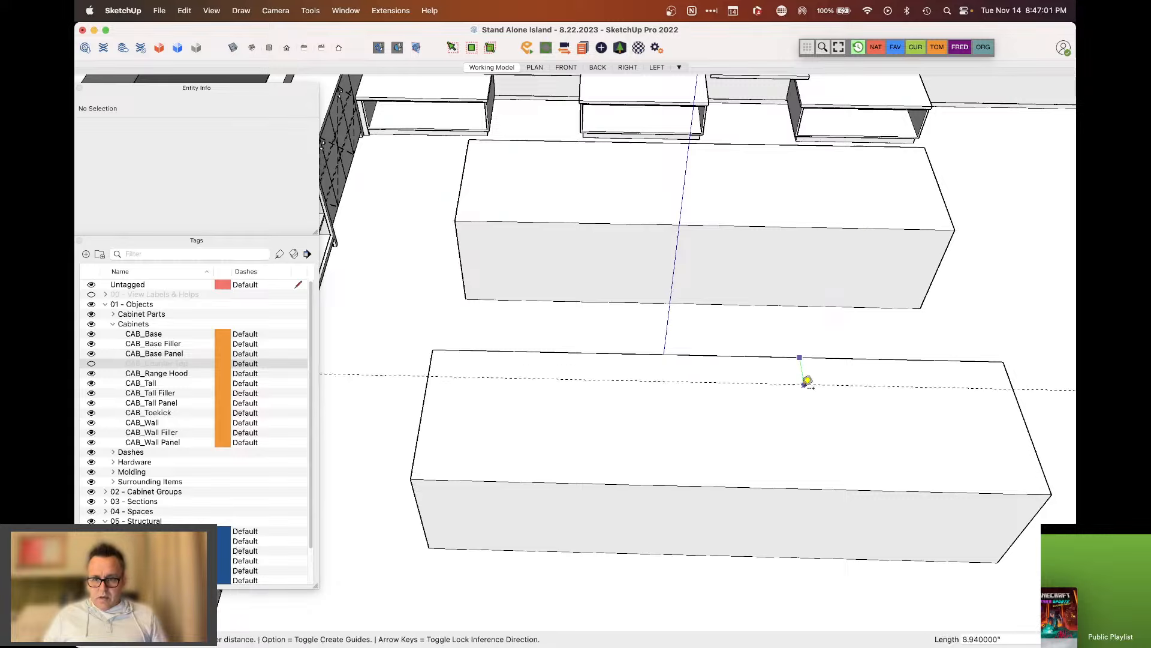
left_click(823, 484)
left_click(773, 144)
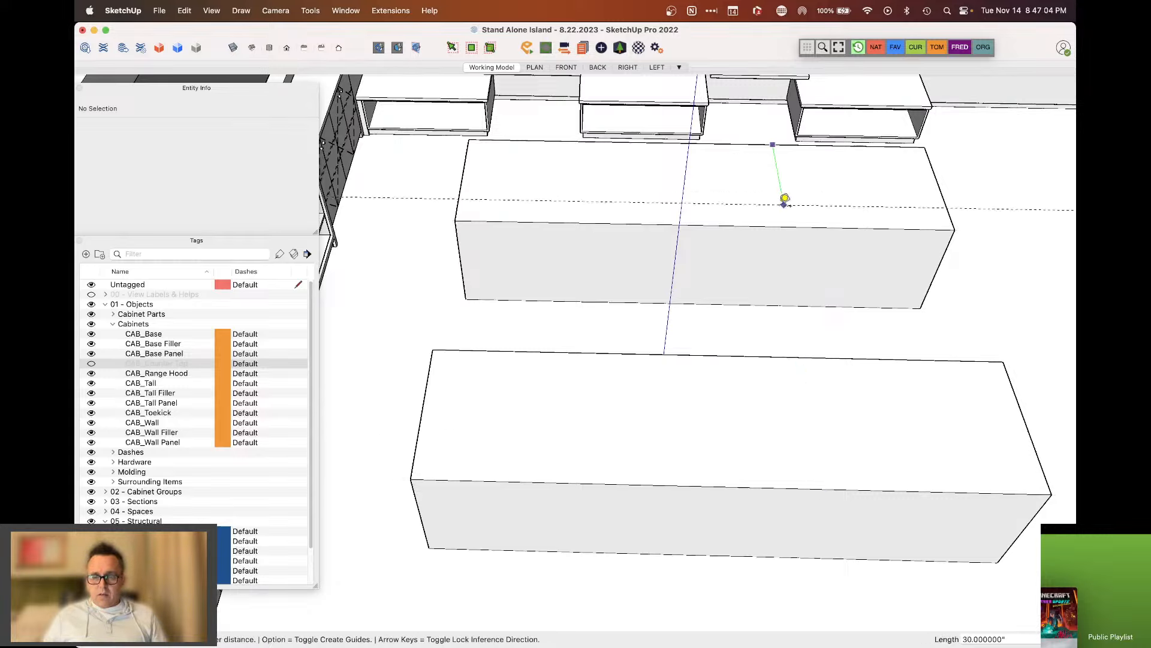
left_click(791, 227)
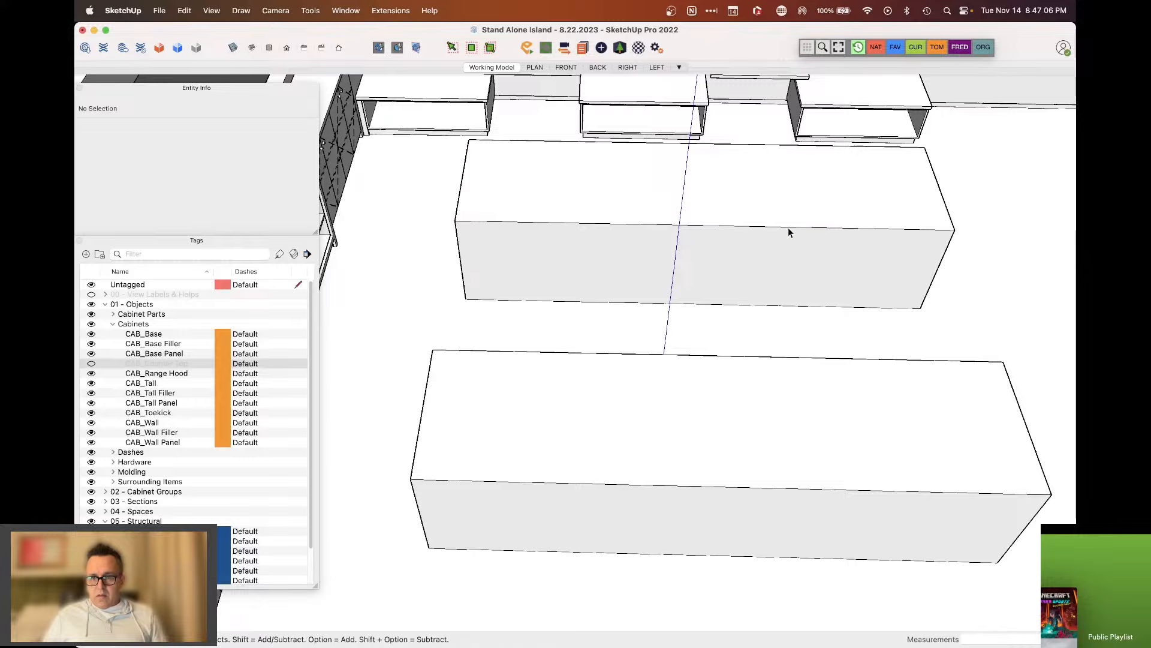
Place a guide 25 inches in from the near island's inner top edge and start one from the far island's front top edge
middle_click_drag(789, 231, 546, 328)
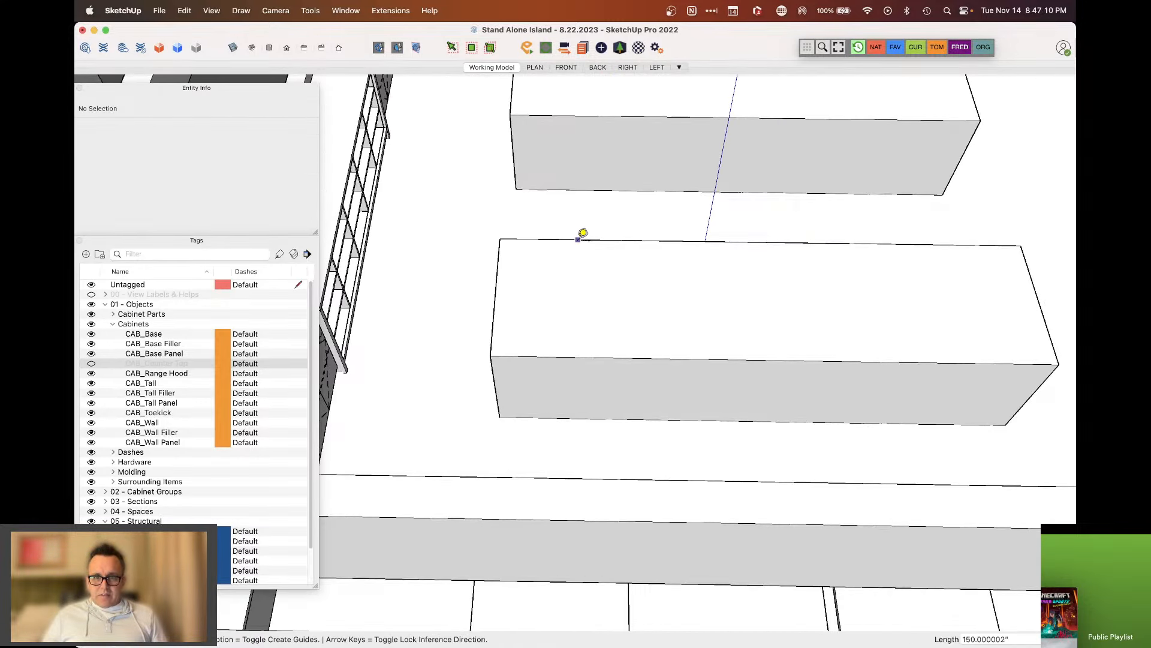
left_click(577, 240)
type("25")
key("Return")
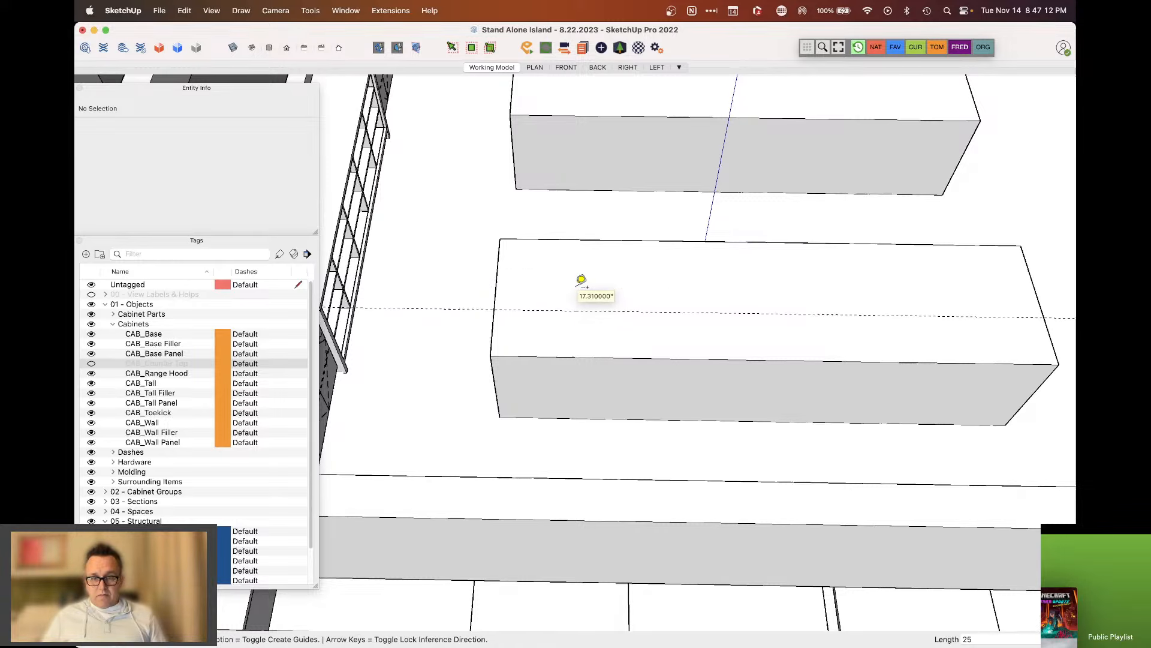
middle_click_drag(581, 279, 716, 221)
left_click(714, 245)
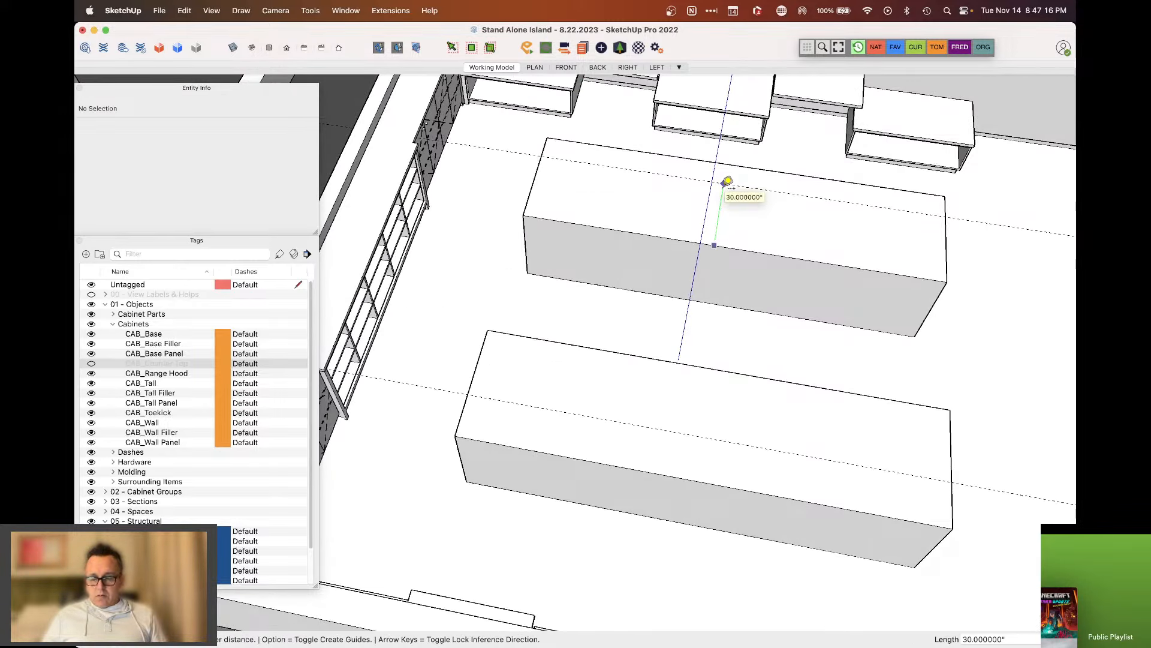
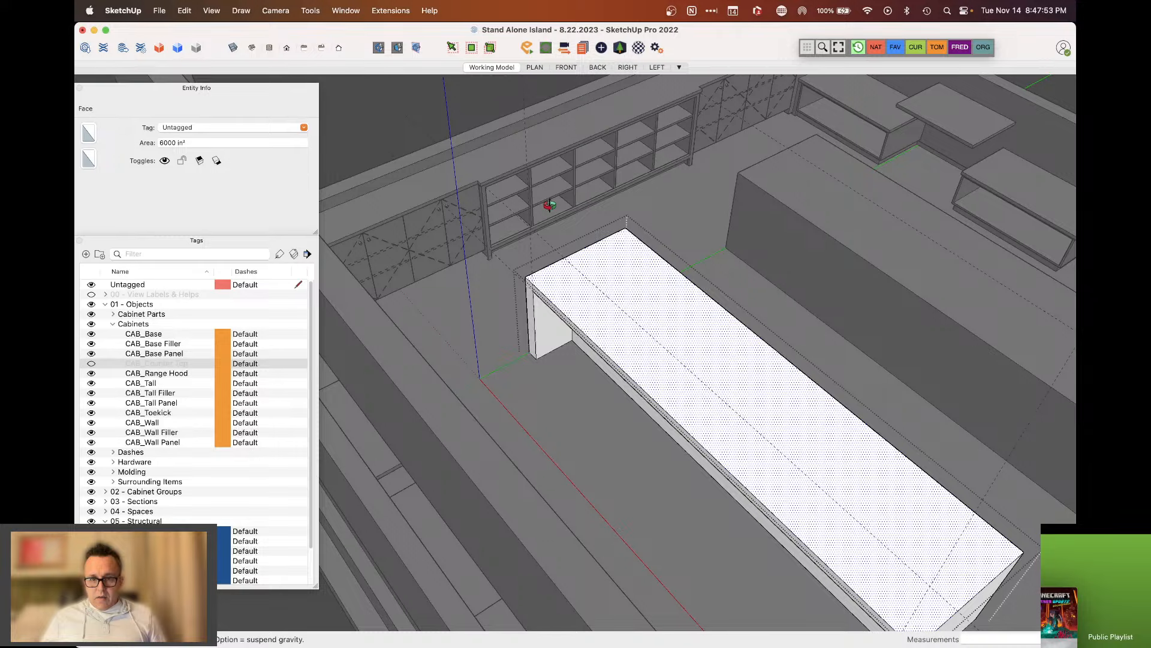
Measure the depth of the recess under the near island's top, from the recessed panel to the front of the end panel
scroll(550, 205, "down", 5)
middle_click_drag(550, 205, 746, 366)
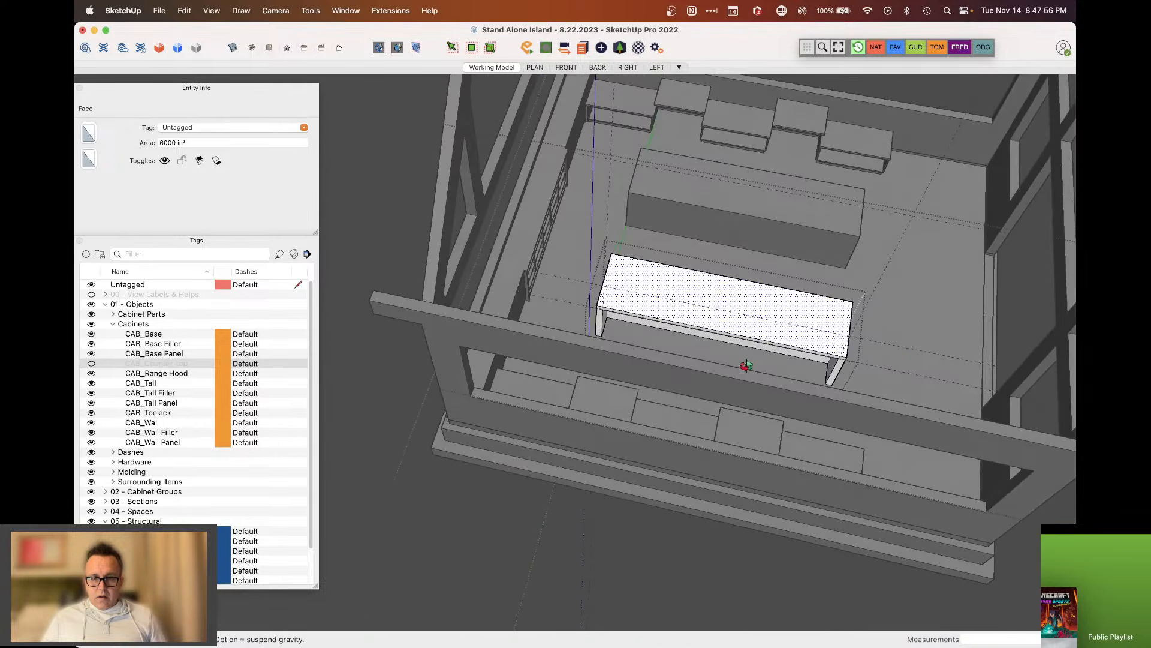
scroll(746, 365, "up", 10)
key("t")
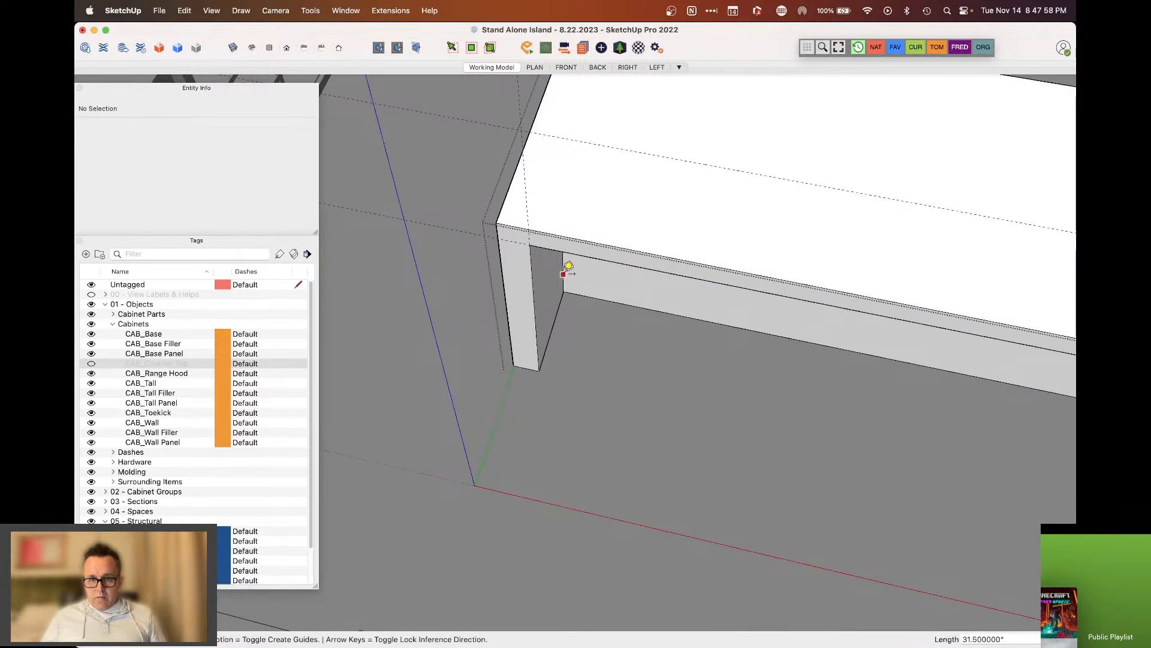
left_click(564, 274)
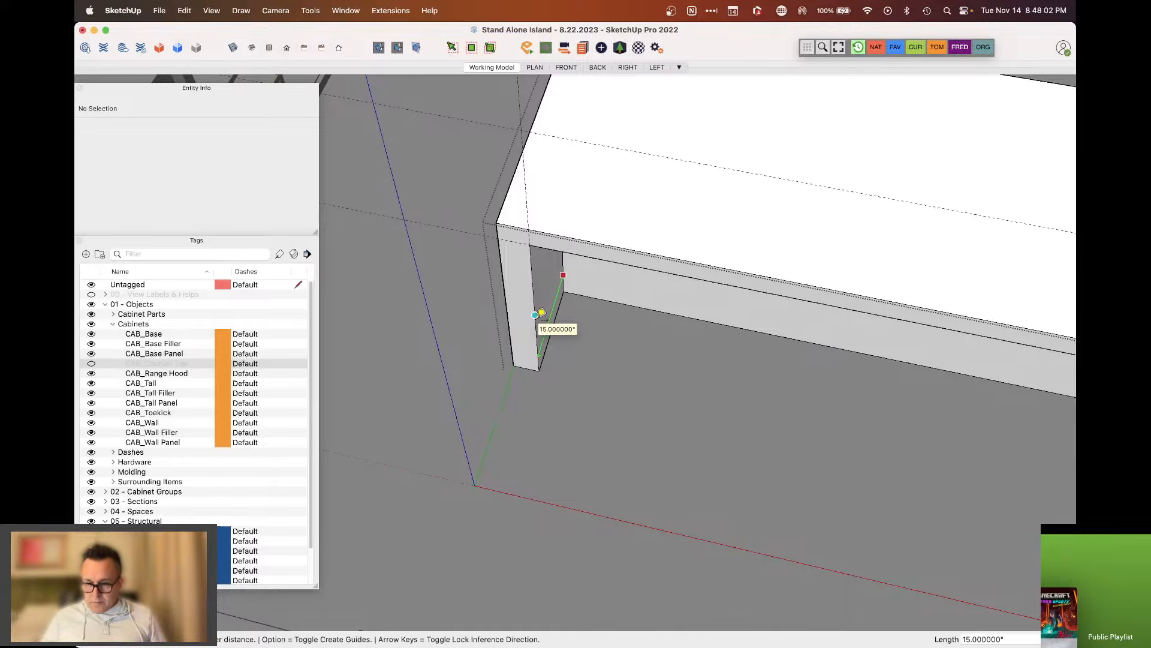
middle_click_drag(541, 312, 459, 301)
Push/Pull the recessed panel under the near island's top by 1 inch and close the island's group
key("p")
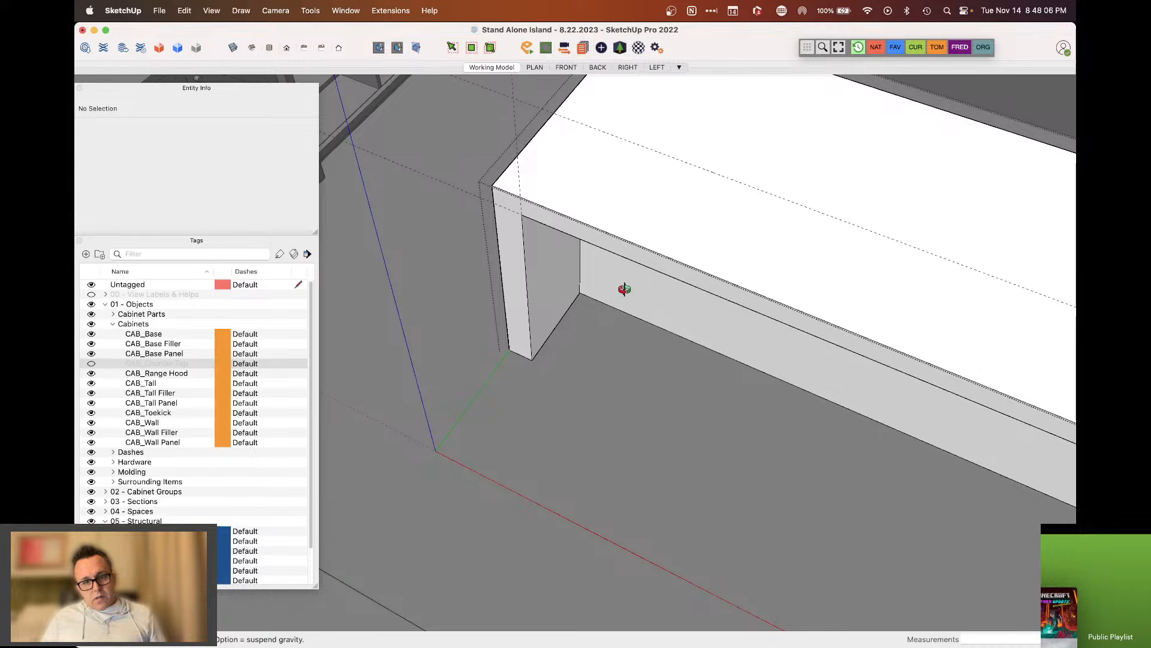
left_click(594, 287)
left_click(592, 285)
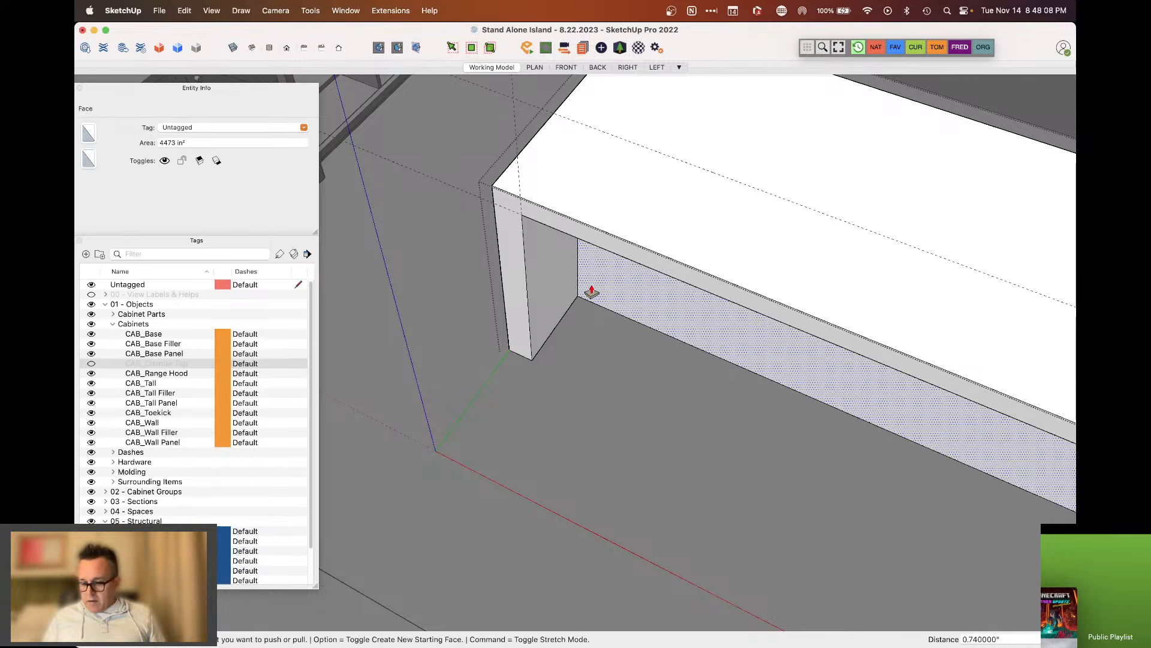
type("1")
key("Return")
key("space")
middle_click_drag(530, 273, 522, 198)
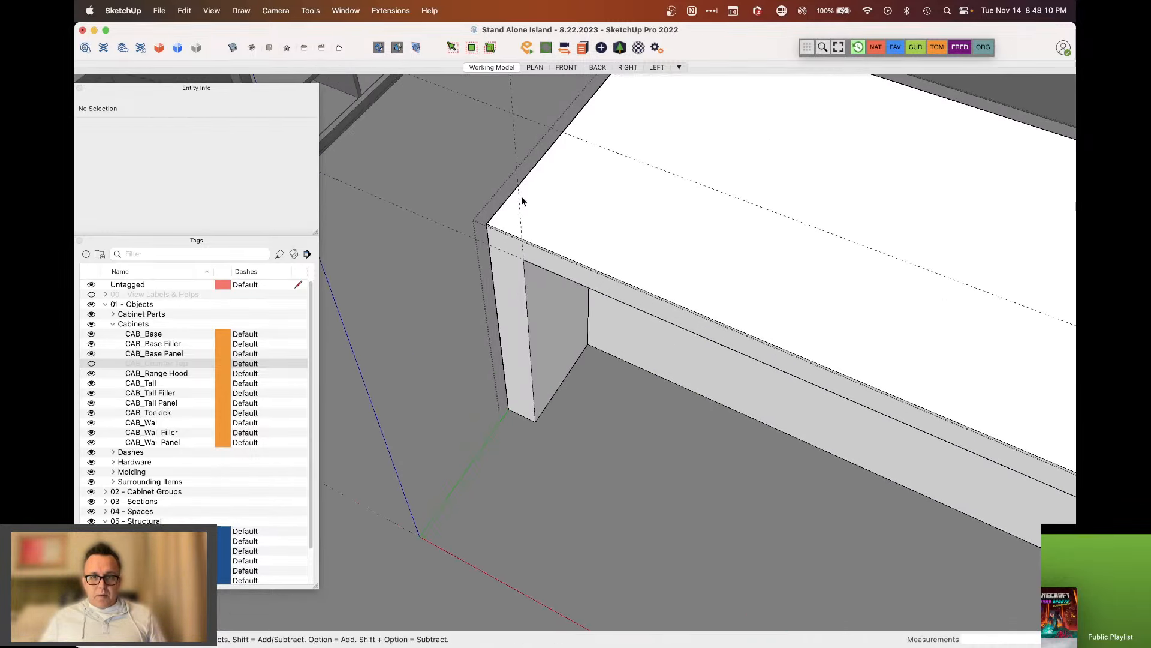
key("e")
key("space")
left_click(461, 182)
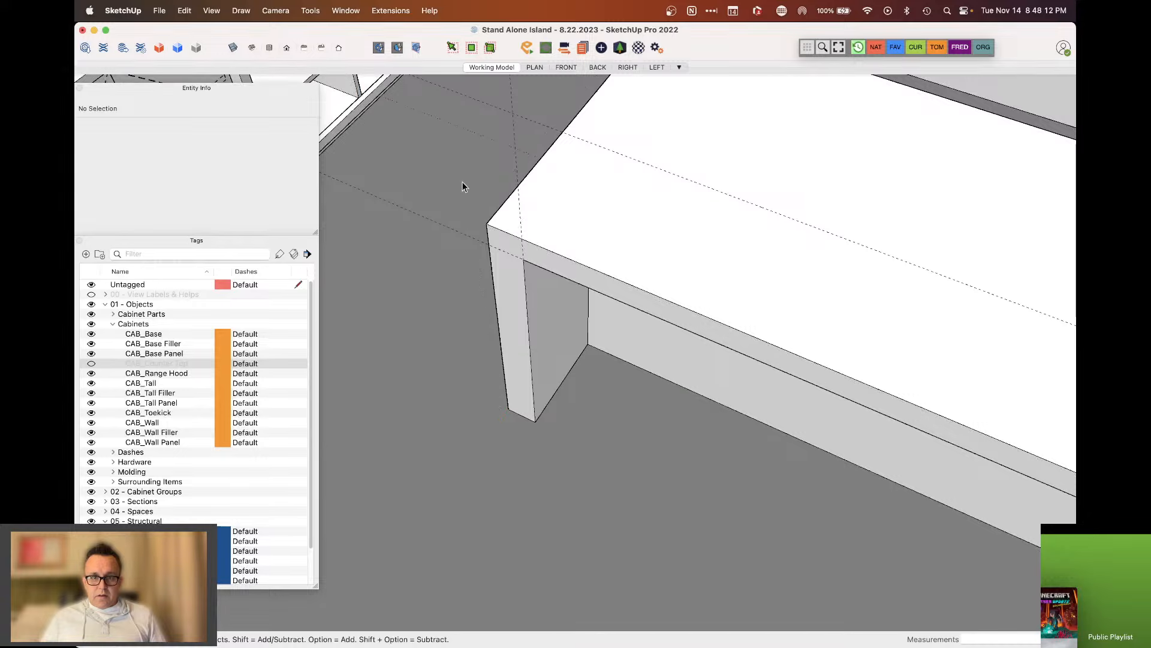
Erase the vertical guide at the near island's end panel and the guide along its front top edge
key("e")
scroll(483, 291, "down", 5)
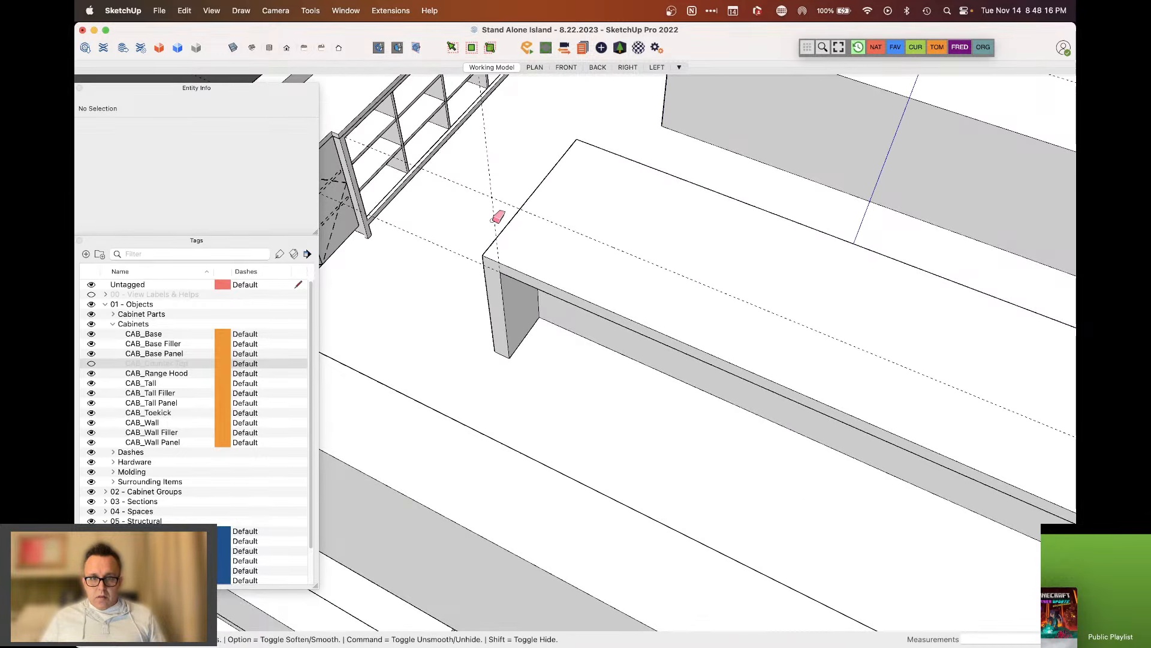
key("space")
double_click(495, 227)
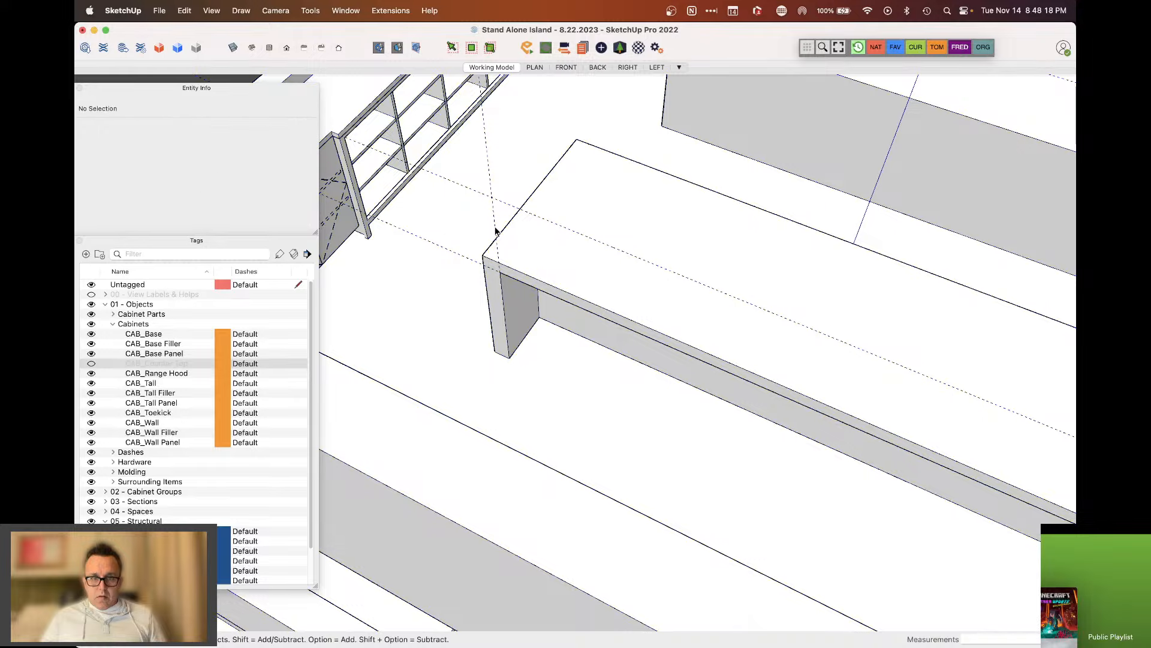
left_click(494, 227)
key("e")
left_click(495, 222)
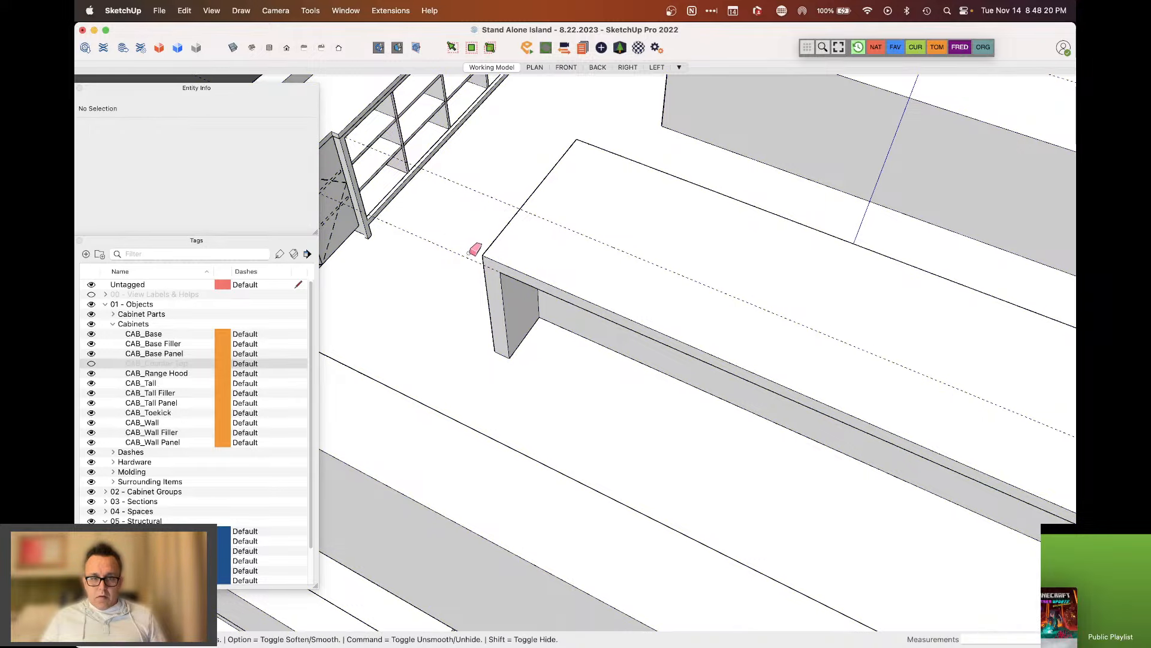
left_click(472, 258)
Examine both islands and the guides across their tops from several sides of the building
scroll(413, 257, "down", 3)
mouse_move(509, 288)
middle_mouse_down()
mouse_move(532, 275)
mouse_move(642, 272)
mouse_move(750, 314)
middle_mouse_up()
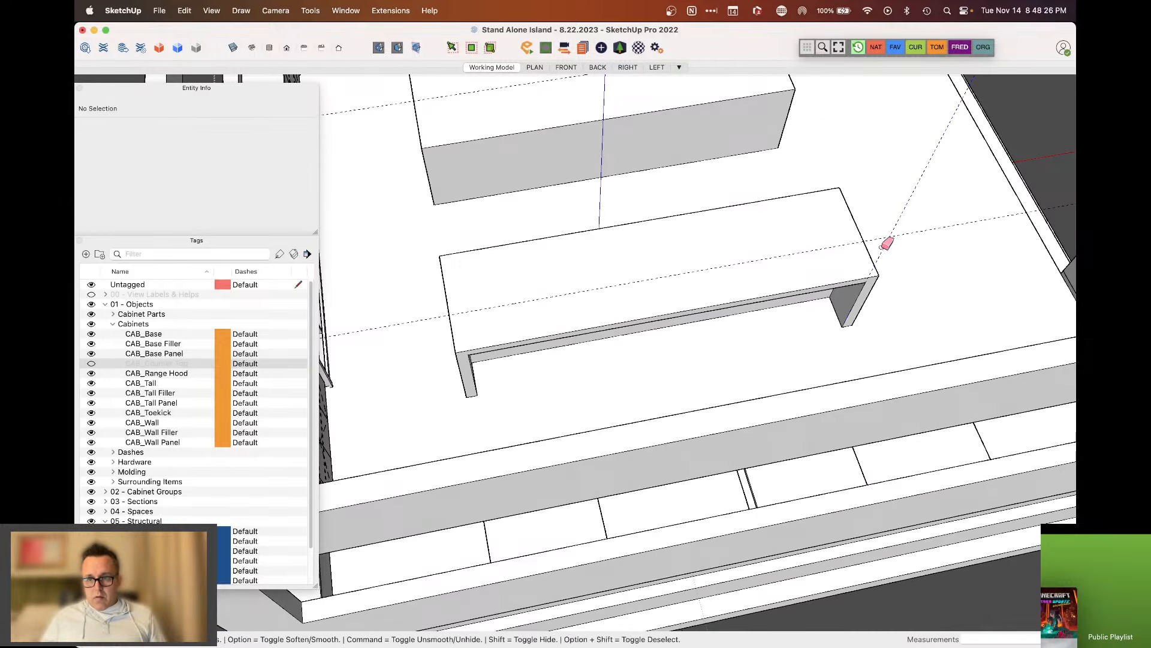
scroll(779, 264, "down", 5)
middle_click_drag(768, 258, 505, 238)
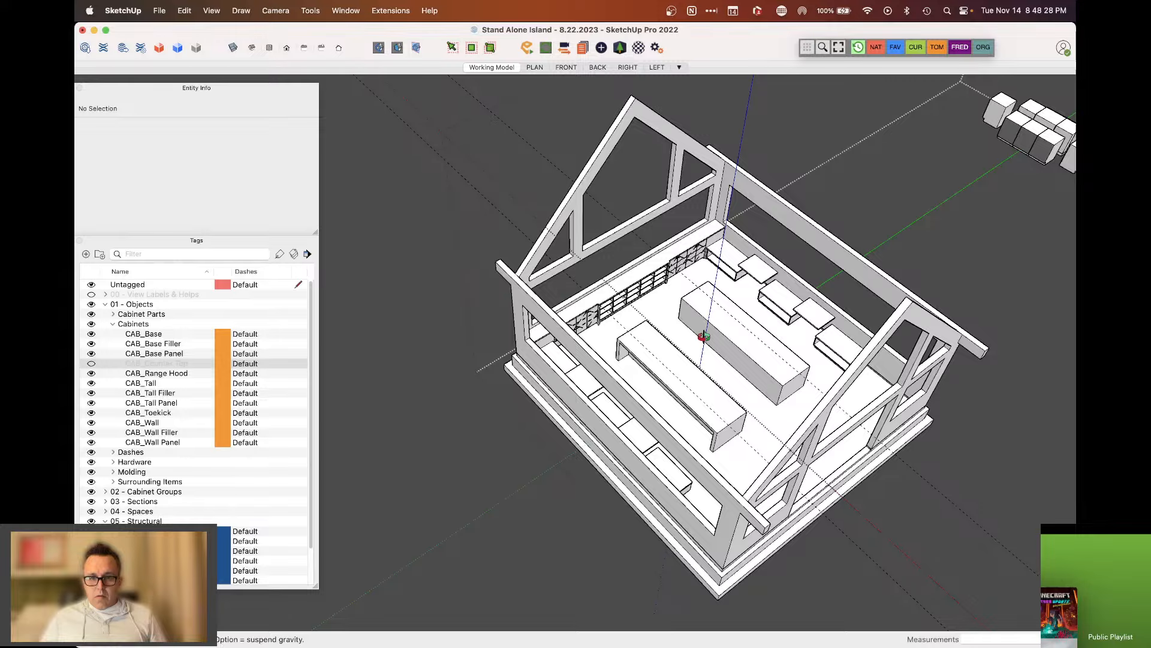
middle_click_drag(704, 337, 437, 354)
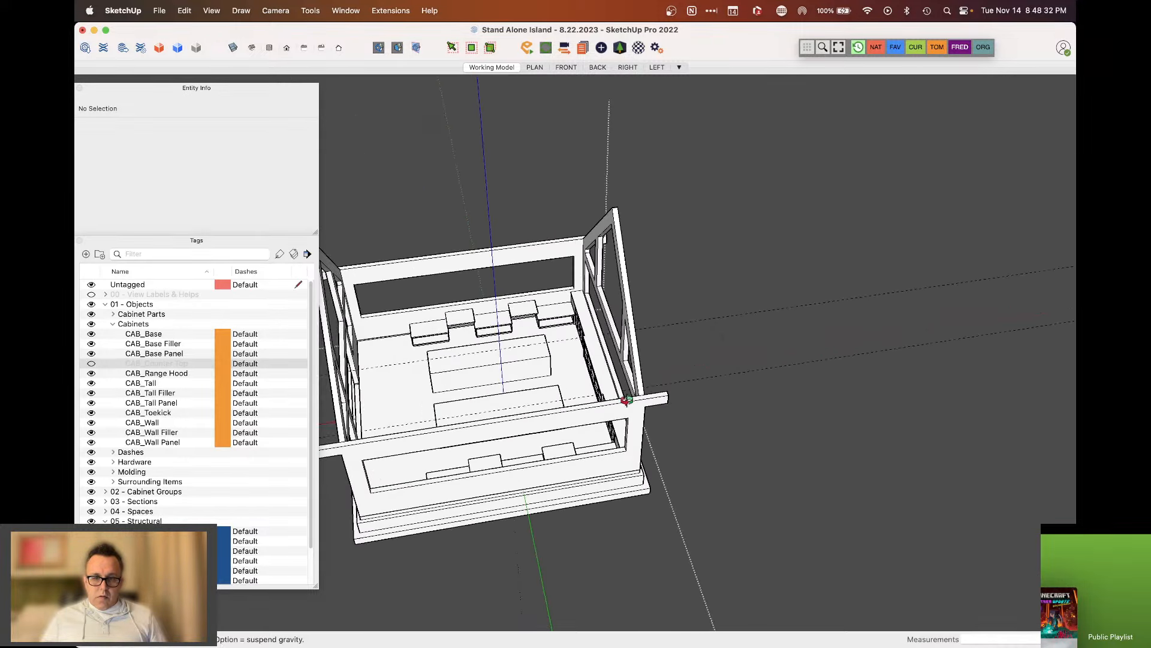
scroll(419, 369, "up", 6)
scroll(576, 429, "down", 6)
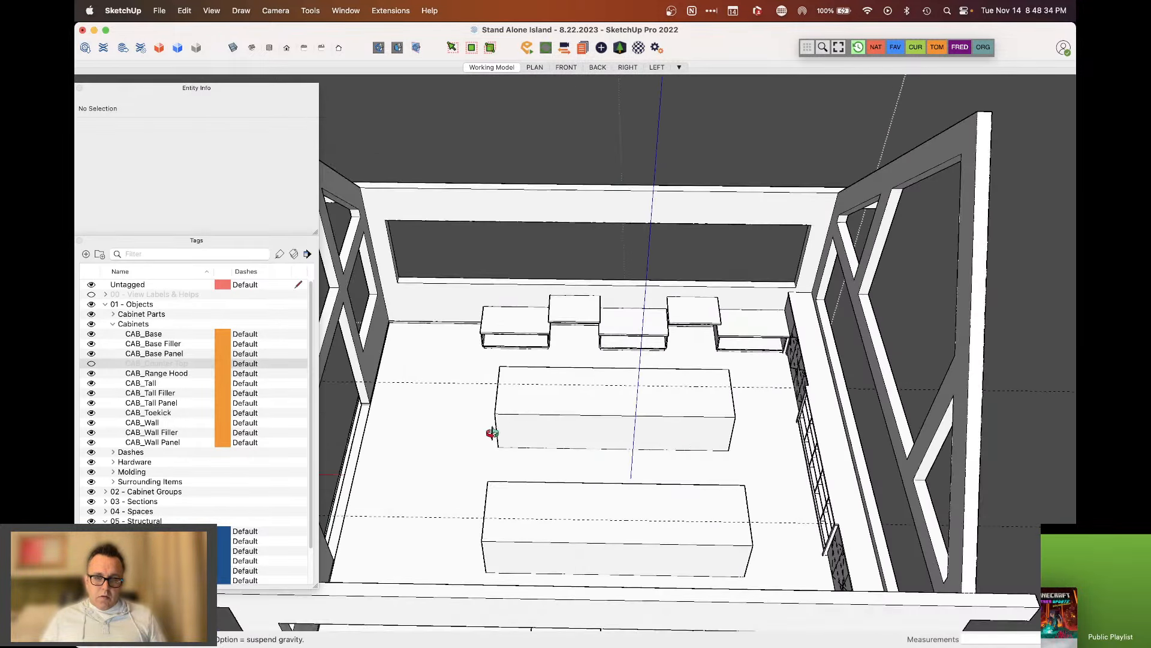
scroll(519, 437, "up", 8)
middle_click_drag(660, 456, 900, 540)
middle_click_drag(506, 506, 204, 401)
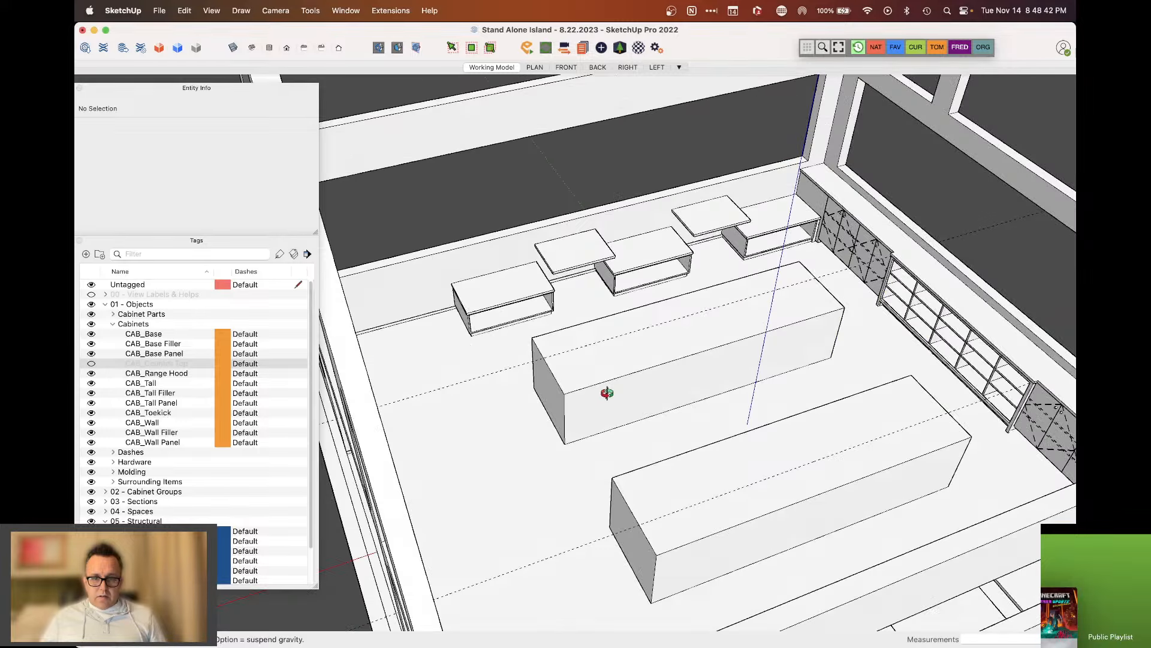
middle_click_drag(606, 393, 562, 383)
scroll(562, 383, "down", 3)
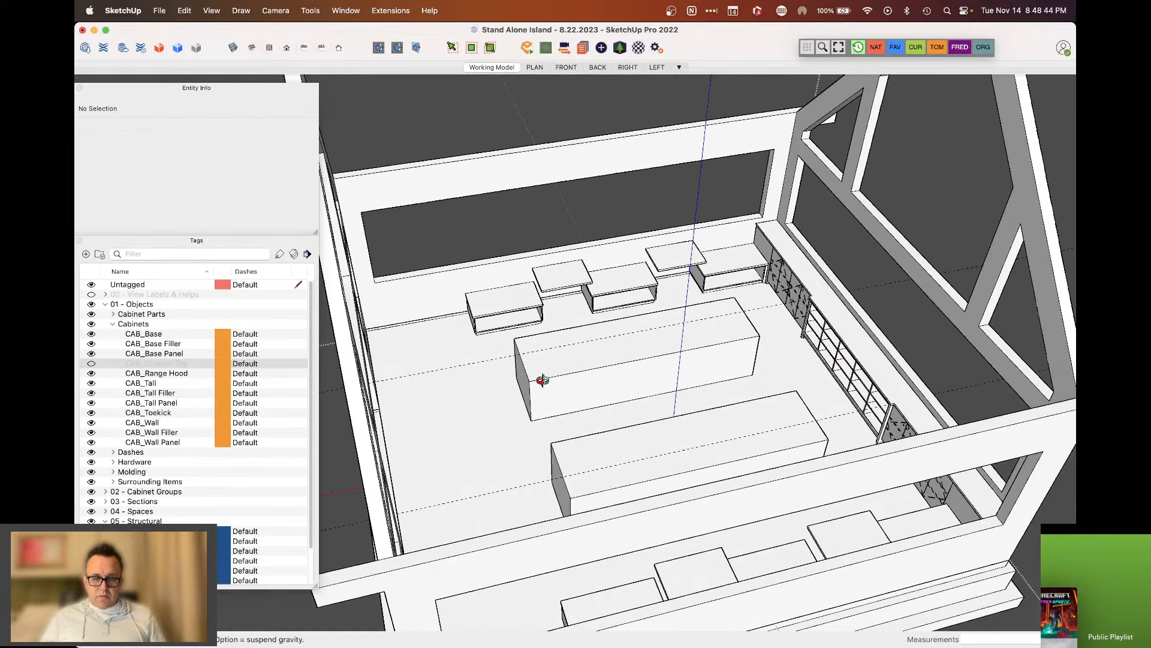
scroll(504, 379, "up", 8)
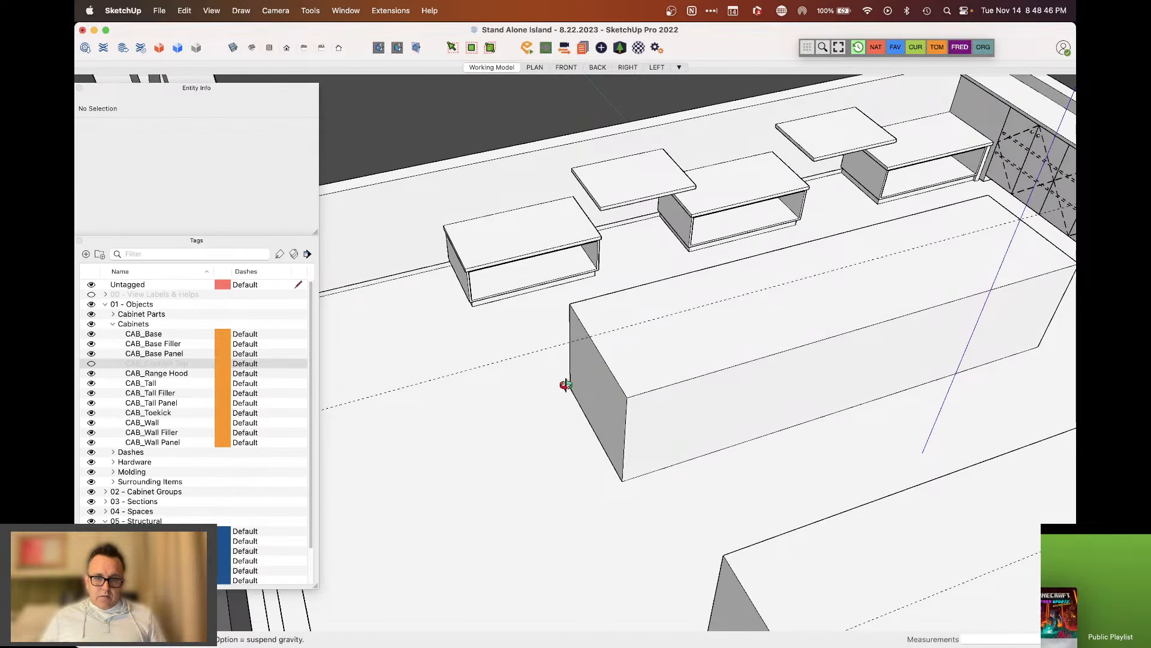
scroll(545, 362, "down", 5)
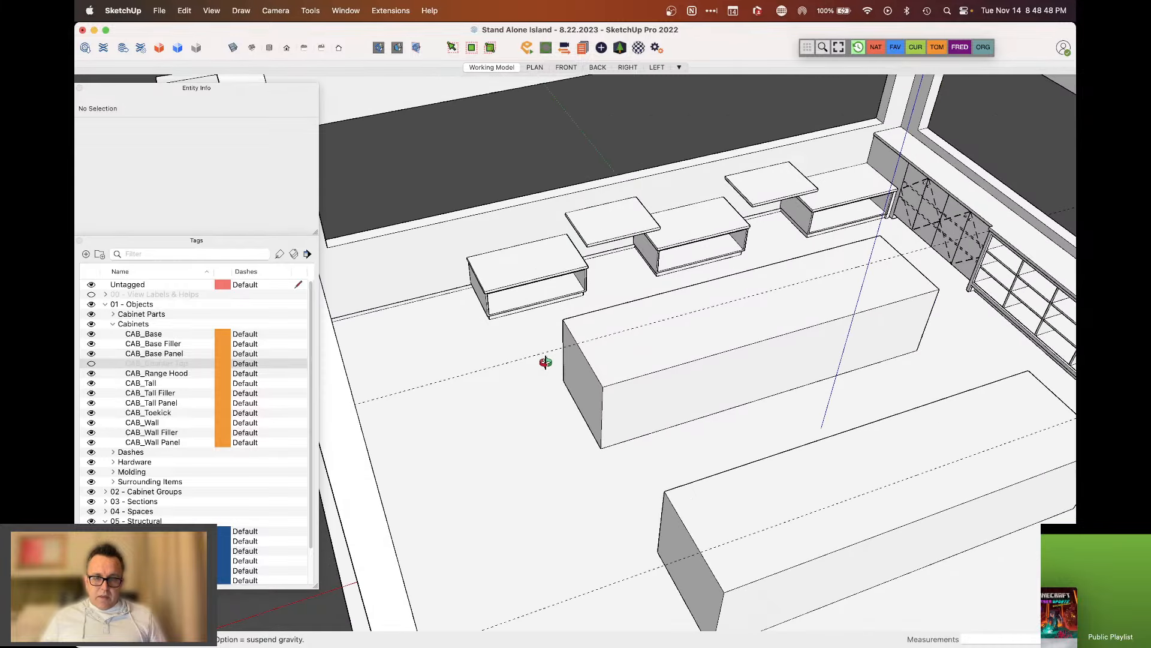
scroll(511, 358, "up", 4)
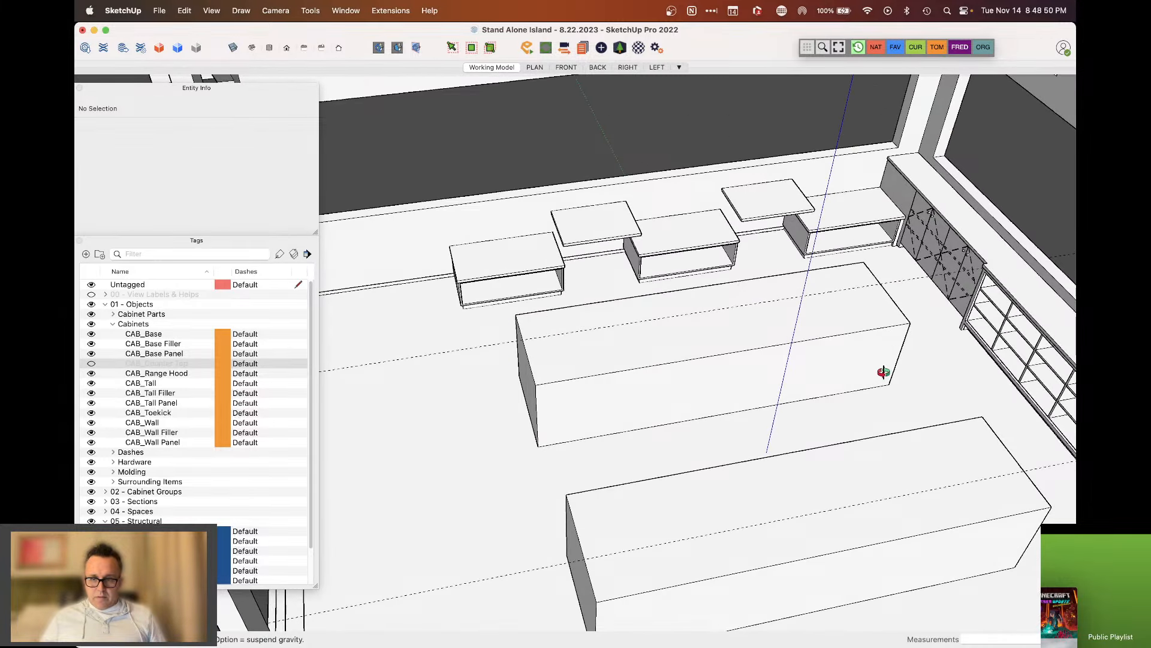
Place a vertical guide 4 inches in from the far island's end away from the wall shelving, on its inner long face
scroll(614, 416, "up", 6)
key("t")
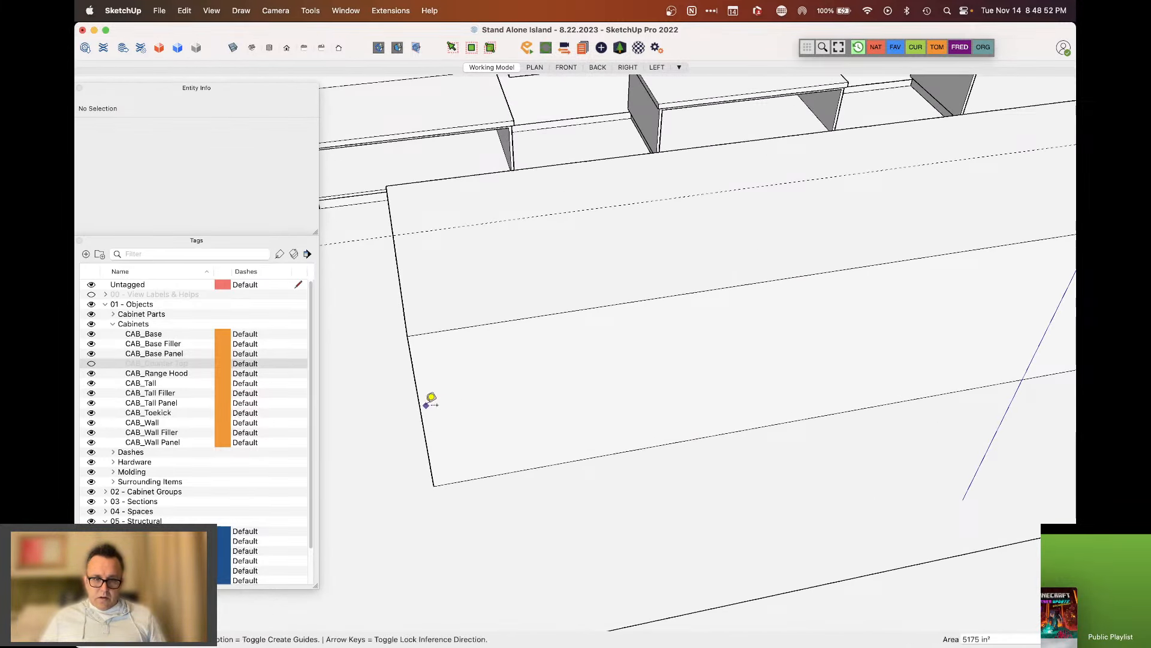
type("4")
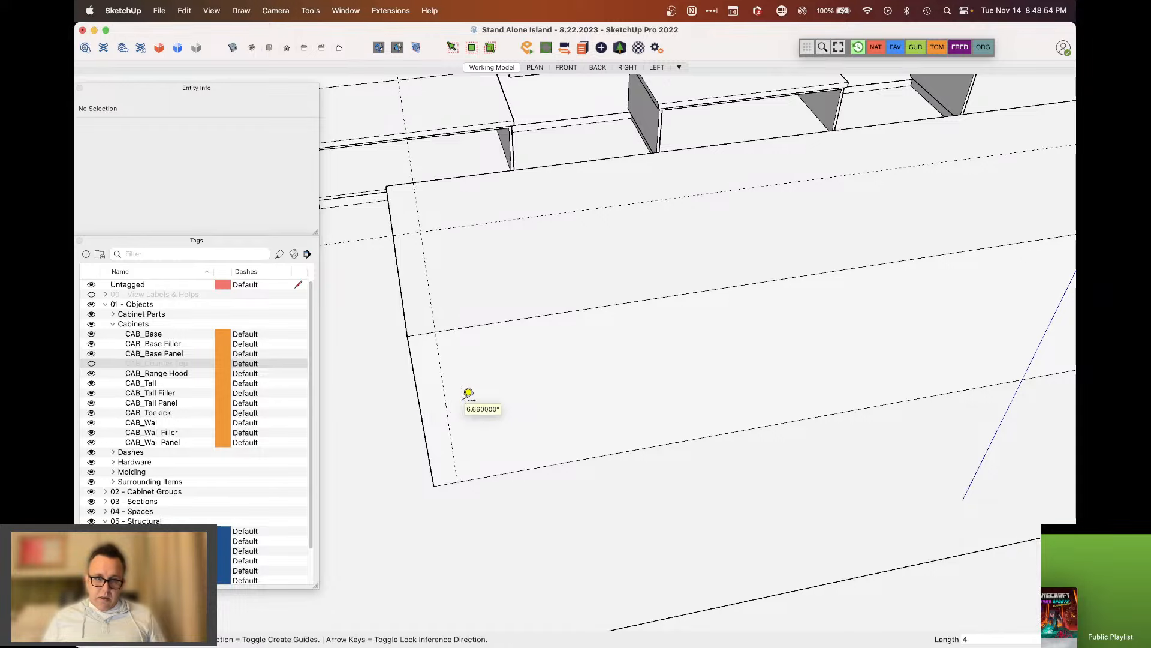
scroll(468, 398, "down", 3)
scroll(887, 350, "up", 3)
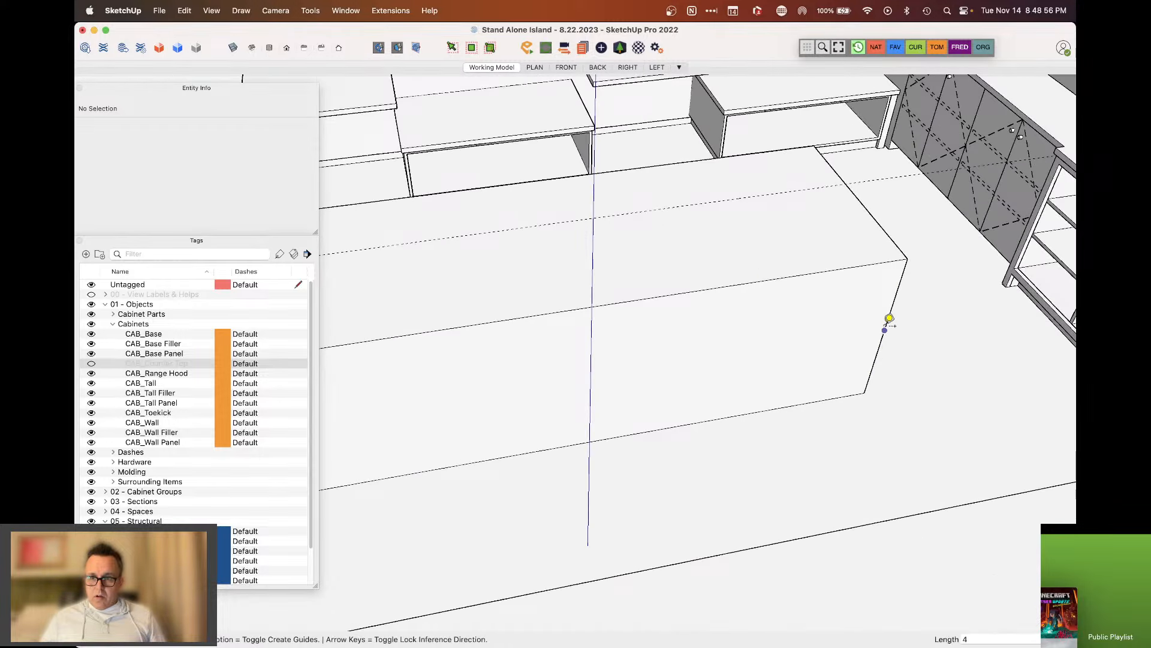
left_click(885, 330)
type("11\"")
key("Return")
key("space")
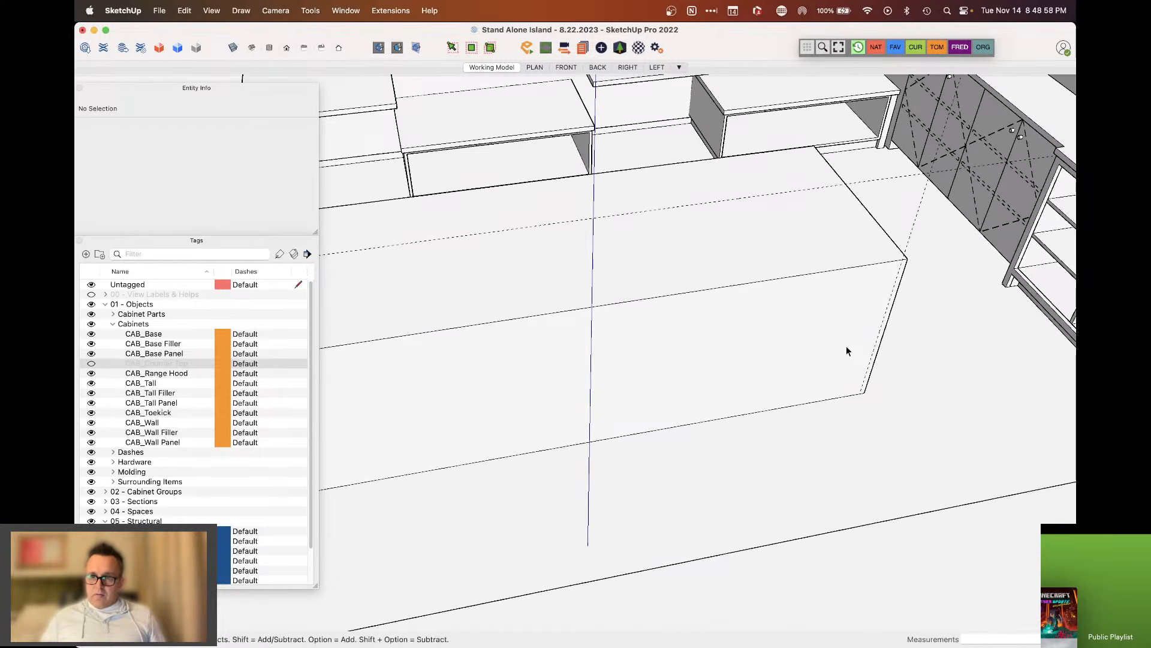
key("e")
left_click(889, 312)
key("t")
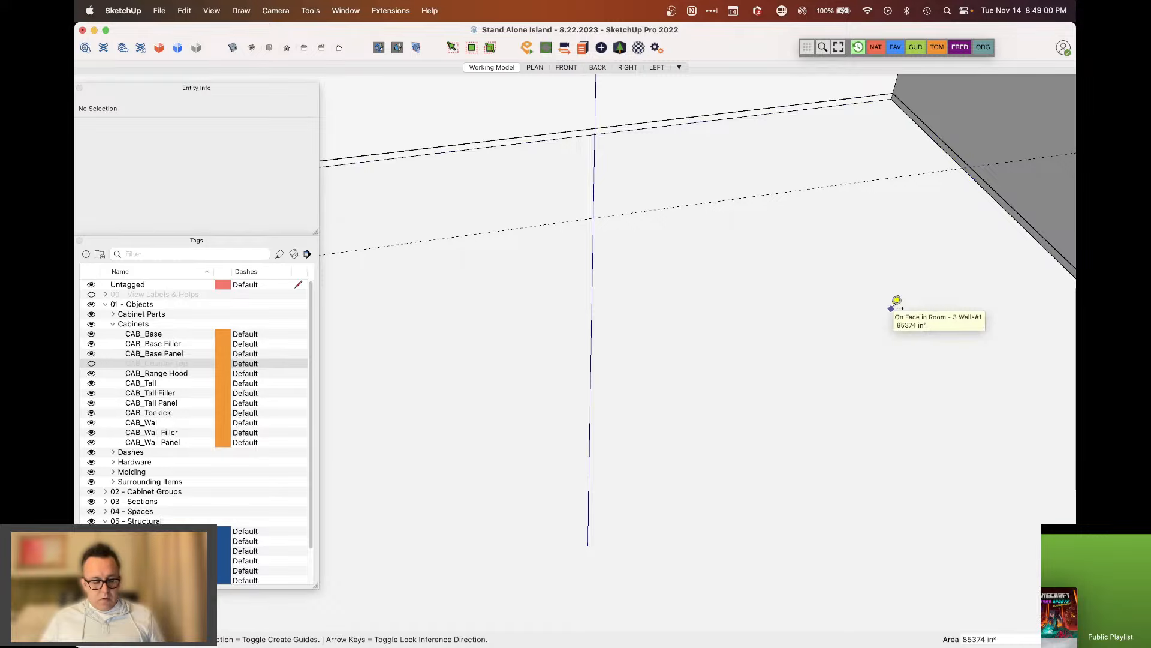
key("cmd+z")
key("e")
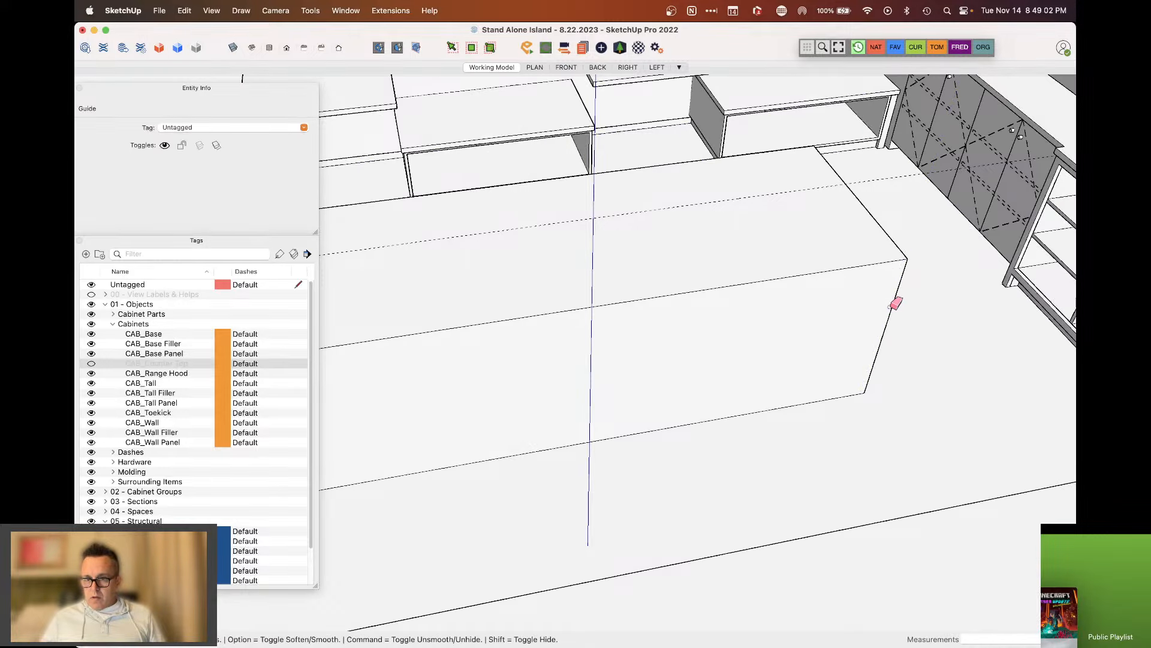
Place a vertical guide in from the far island's shelving-end edge on its inner long face, matching the opposite end's inset
key("t")
left_click(892, 307)
type("1")
key("Return")
key("space")
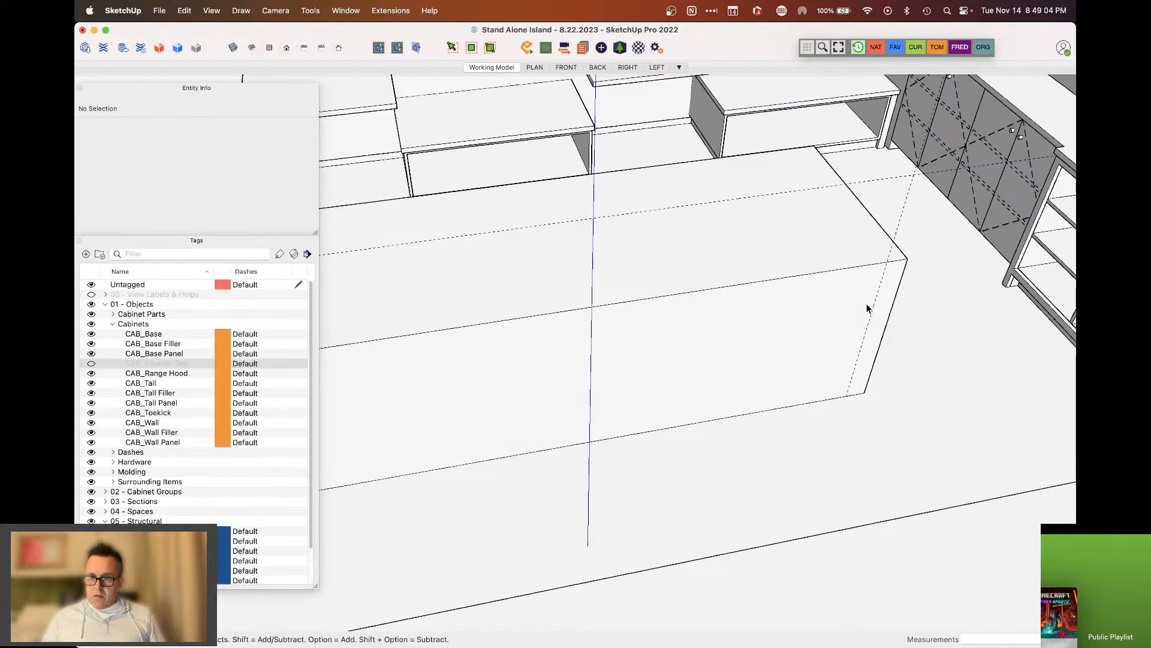
Open the far island's nested group and draw lines along the shelving-end guide across the top and down the inner long face
scroll(870, 306, "down", 3)
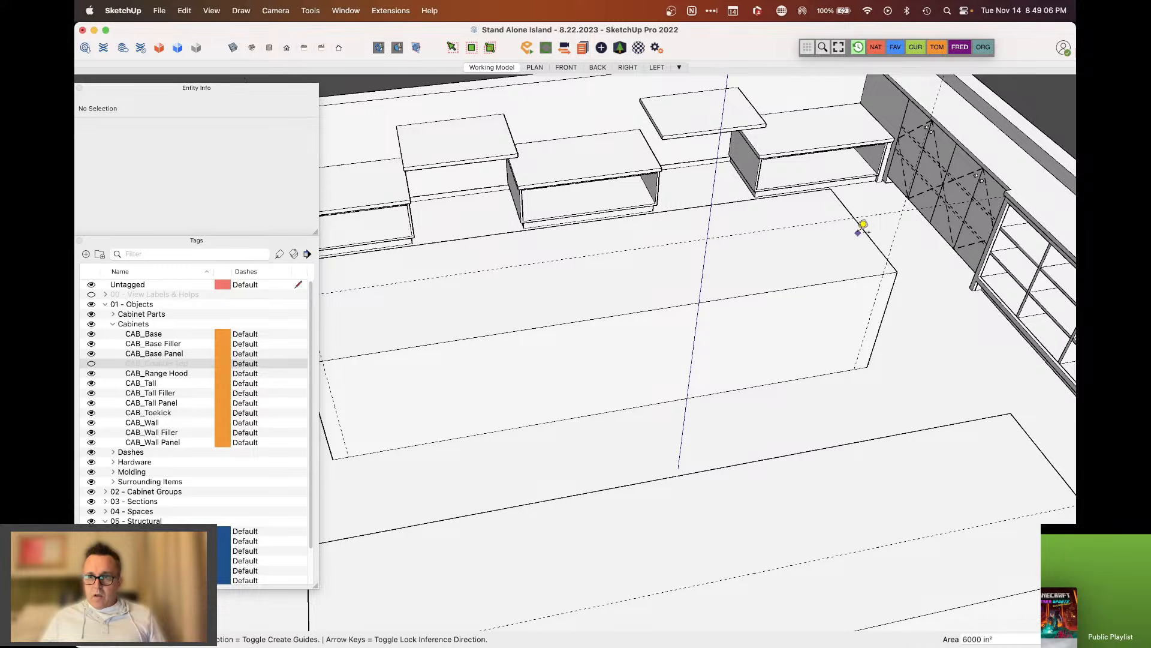
left_click(861, 254)
double_click(861, 256)
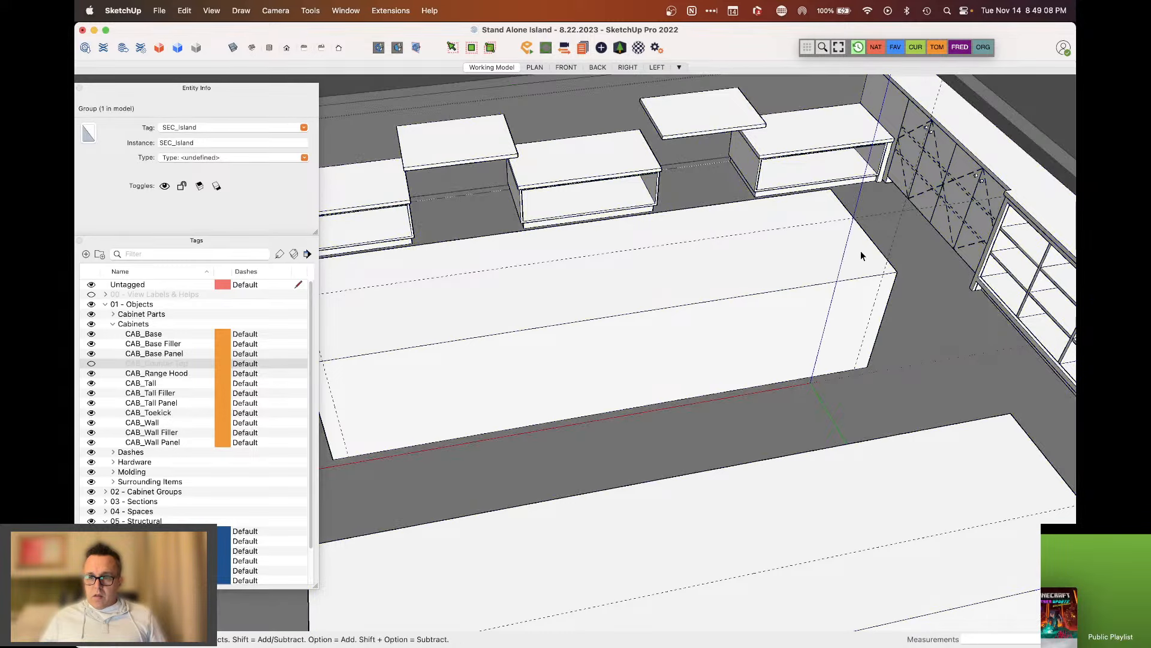
left_click(861, 255)
double_click(862, 256)
key("l")
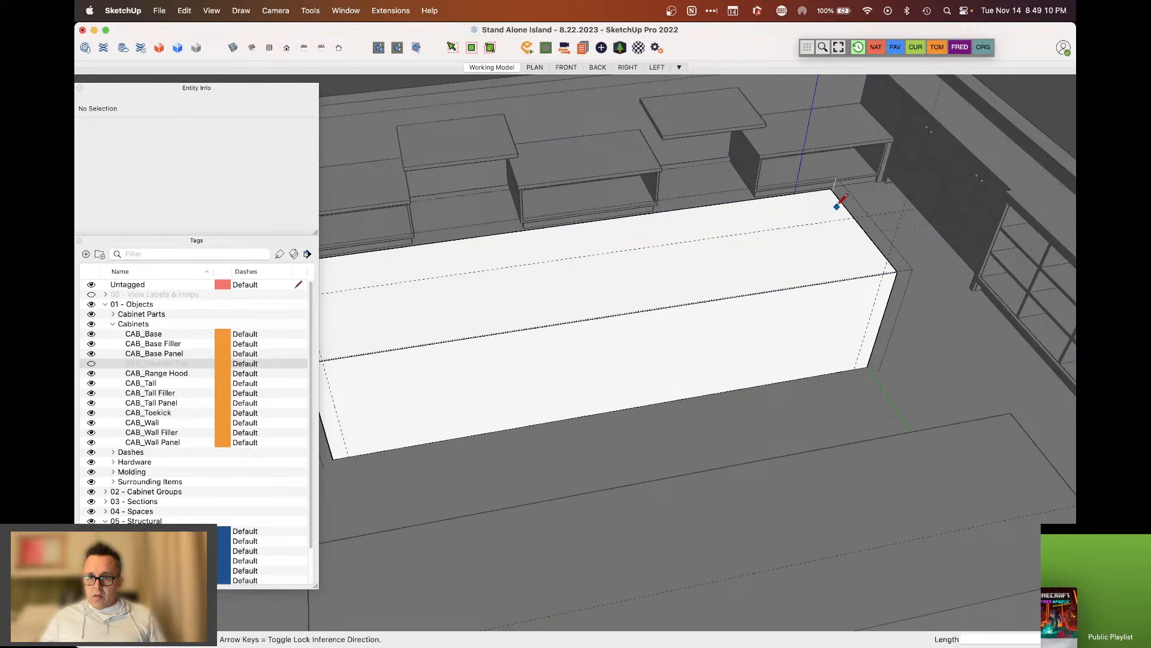
left_click(884, 274)
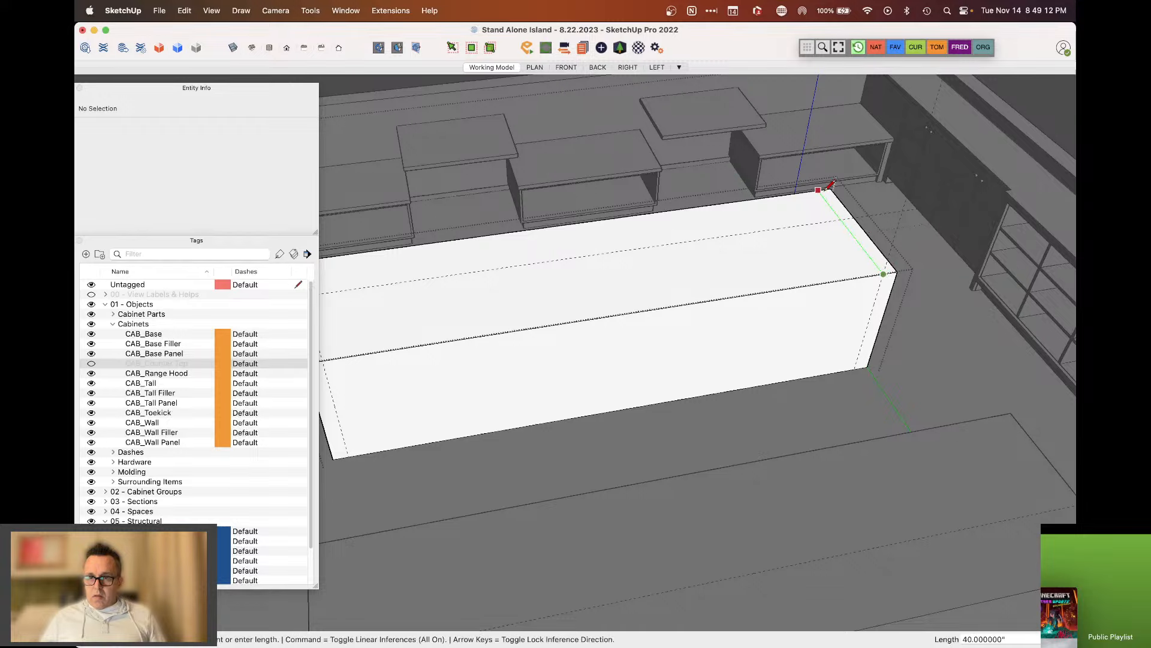
key("Escape")
Draw matching lines across the top and down the inner long face at the guide on the island's other end
scroll(932, 329, "down", 5)
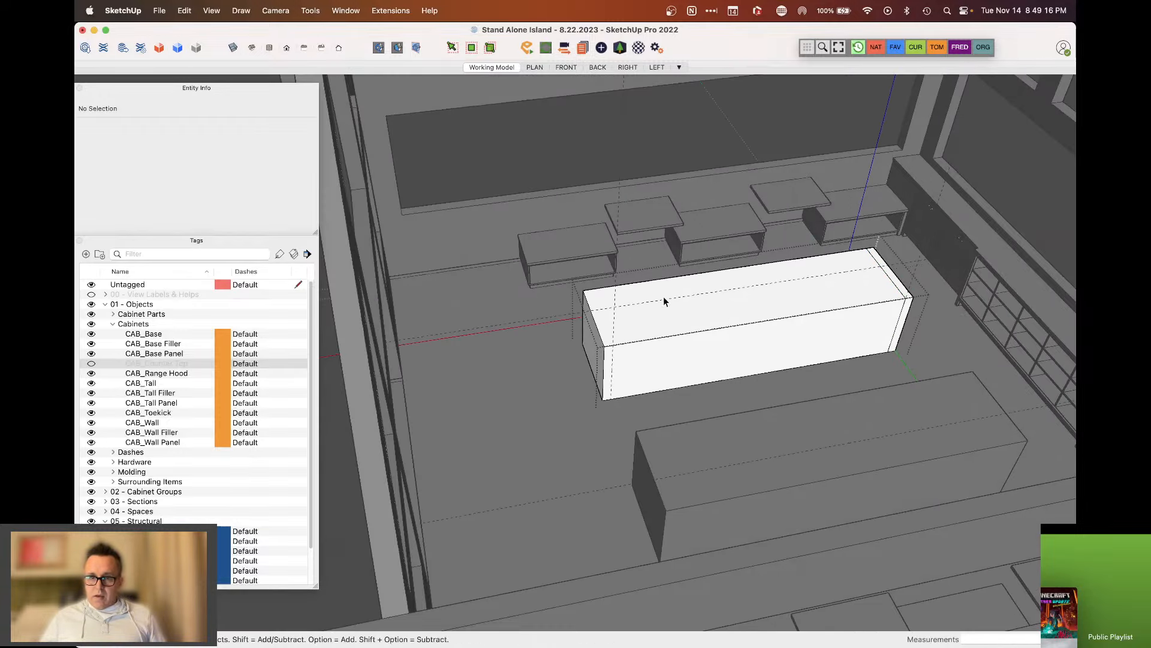
scroll(603, 297, "up", 6)
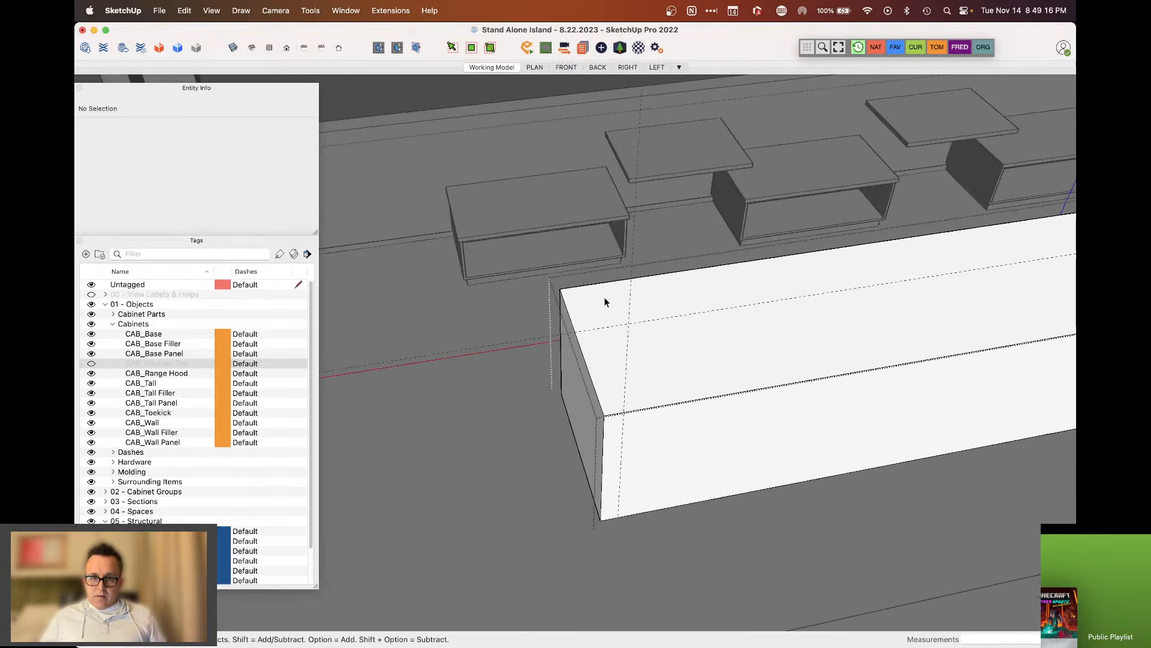
left_click(624, 412)
left_click(618, 515)
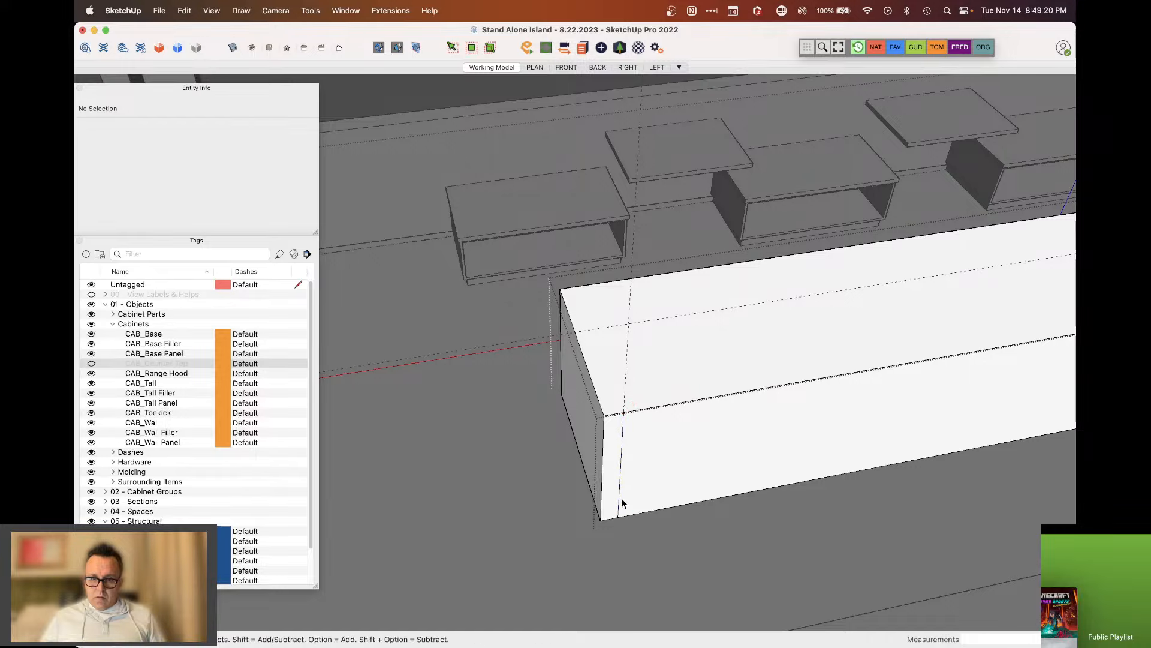
left_click(624, 412)
left_click(577, 286)
key("space")
scroll(576, 340, "down", 5)
middle_click_drag(656, 370, 581, 368)
scroll(481, 437, "up", 5)
key("t")
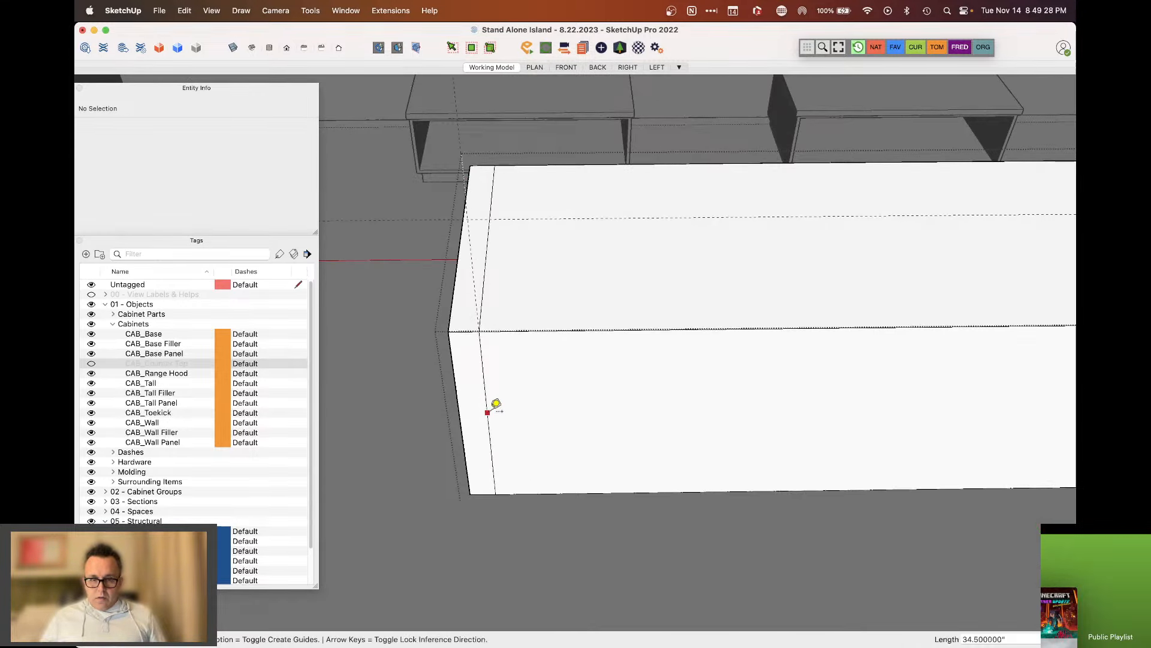
left_click(488, 411)
scroll(479, 412, "down", 3)
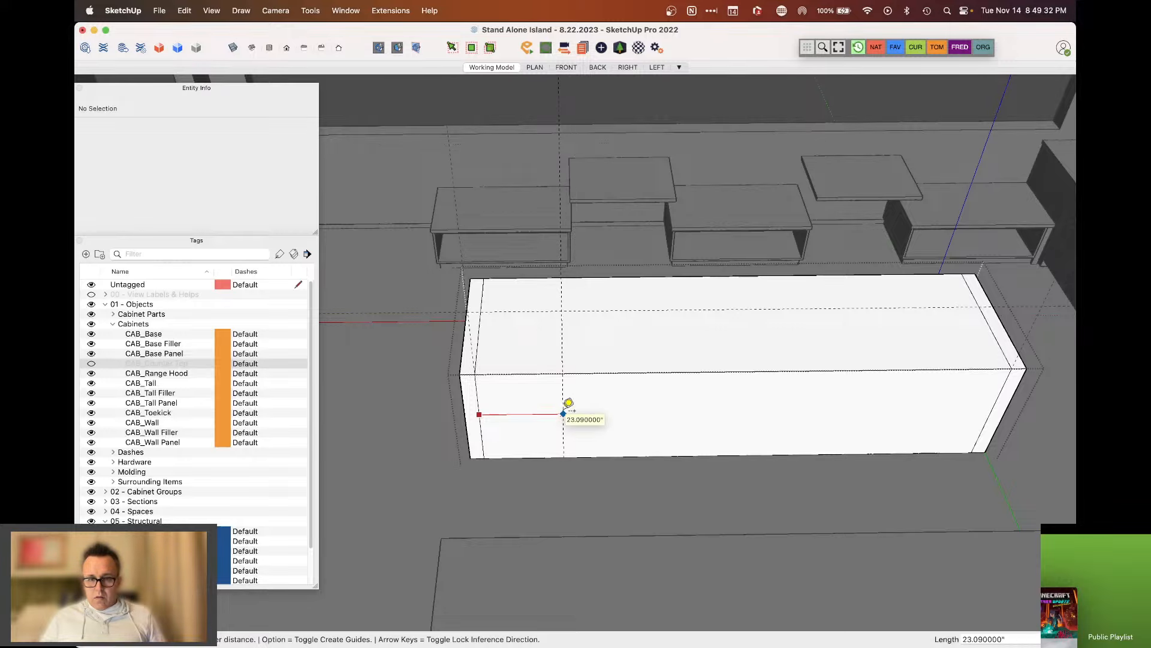
scroll(563, 414, "down", 3)
Examine the open island's end divisions and its position relative to the other island and the surrounding cabinets
middle_click_drag(563, 414, 551, 439)
scroll(578, 365, "up", 3)
middle_click_drag(518, 382, 583, 362)
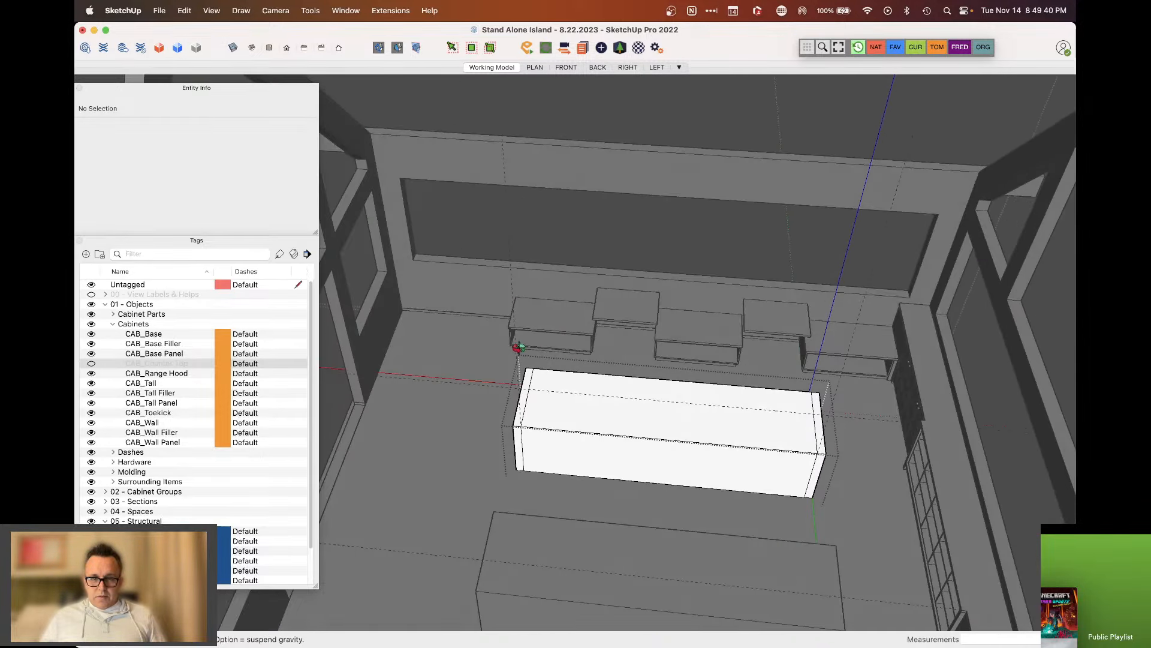
middle_click_drag(518, 346, 619, 412)
middle_click_drag(543, 408, 539, 406)
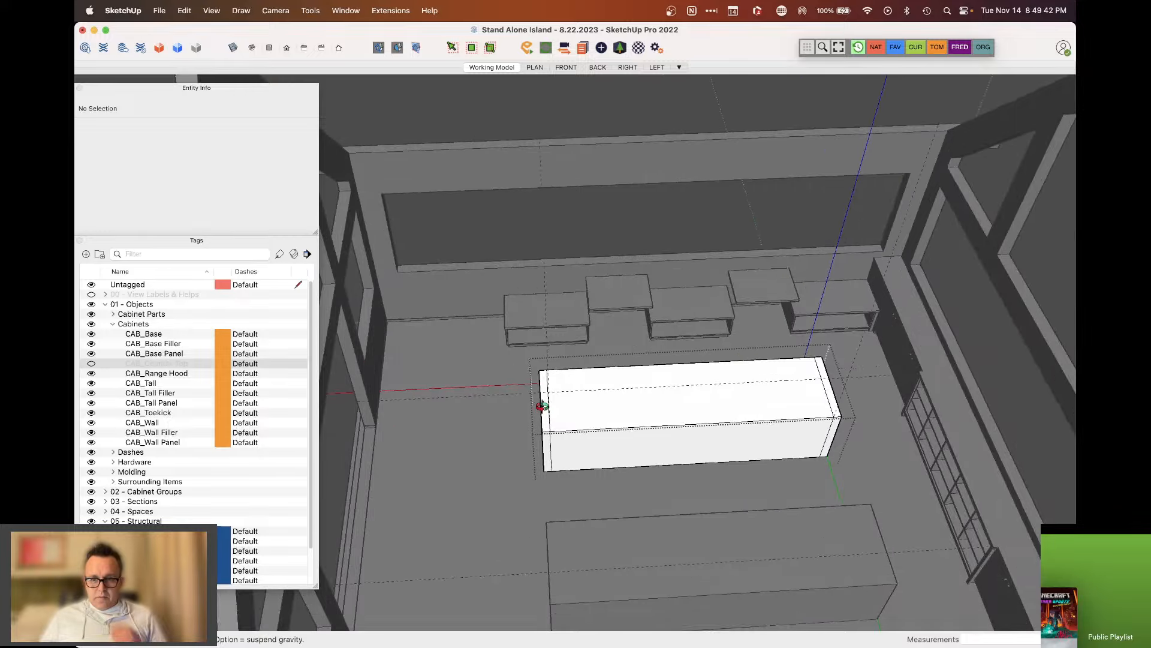
scroll(599, 460, "up", 5)
scroll(599, 460, "down", 5)
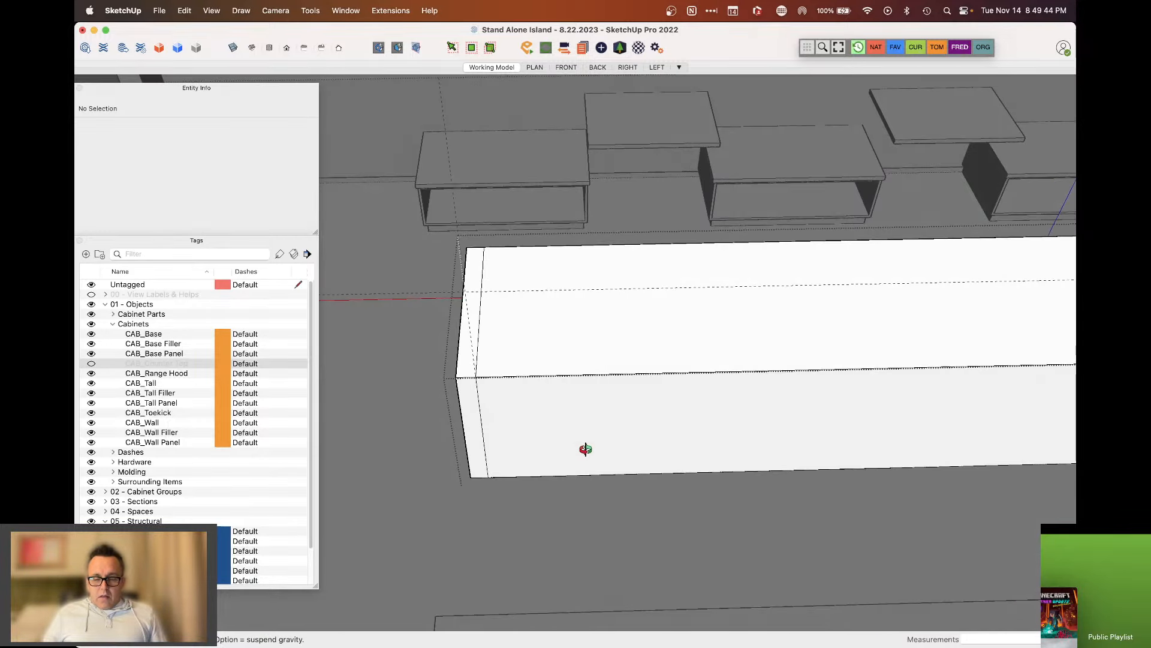
scroll(547, 410, "down", 3)
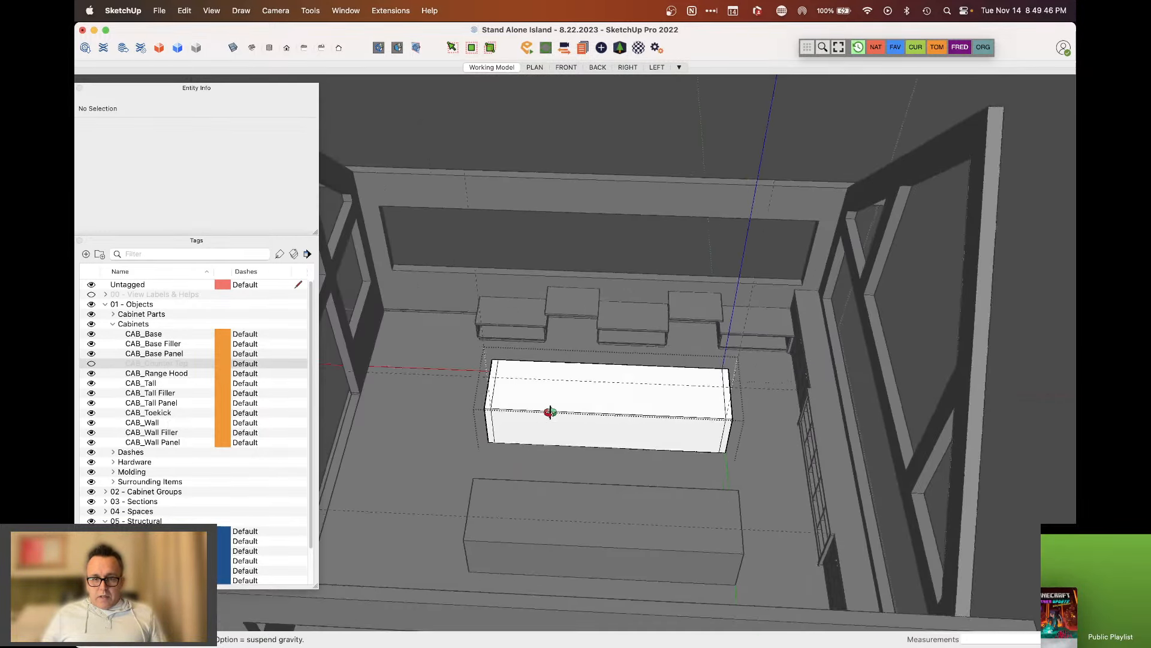
middle_click_drag(547, 411, 811, 467)
scroll(658, 443, "up", 3)
middle_click_drag(658, 442, 586, 433)
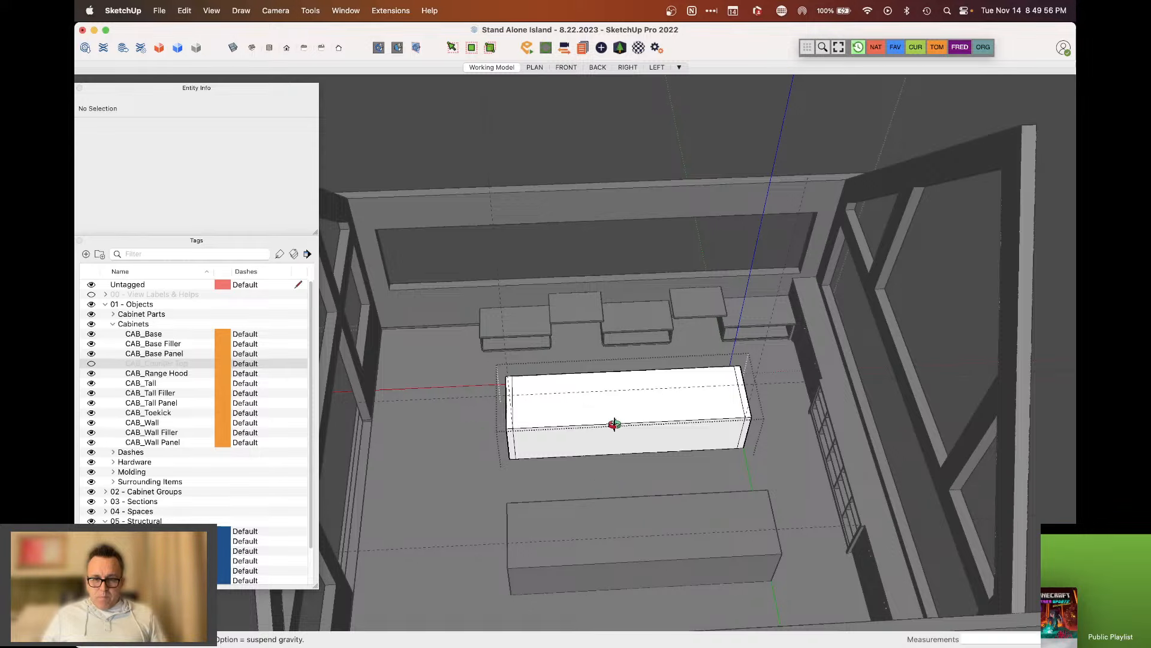
Place a guide 71 inches from the inset line at the end away from the shelving, at the middle of the island's length
scroll(615, 424, "up", 3)
key("t")
left_click(442, 406)
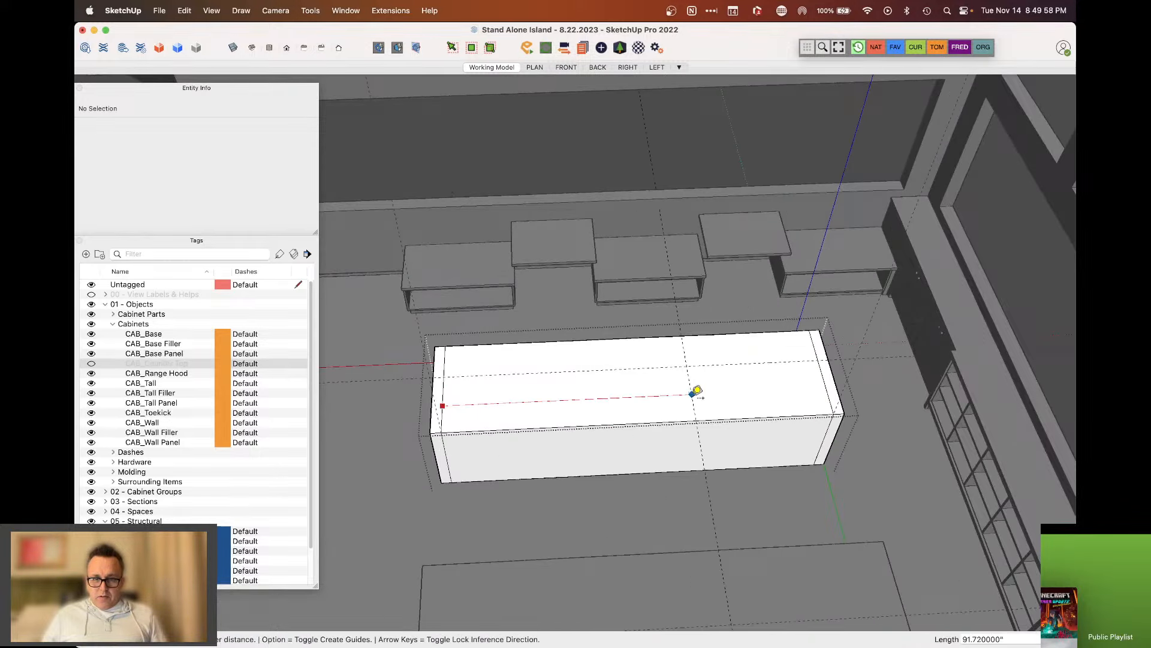
left_click(647, 414)
scroll(492, 401, "down", 3)
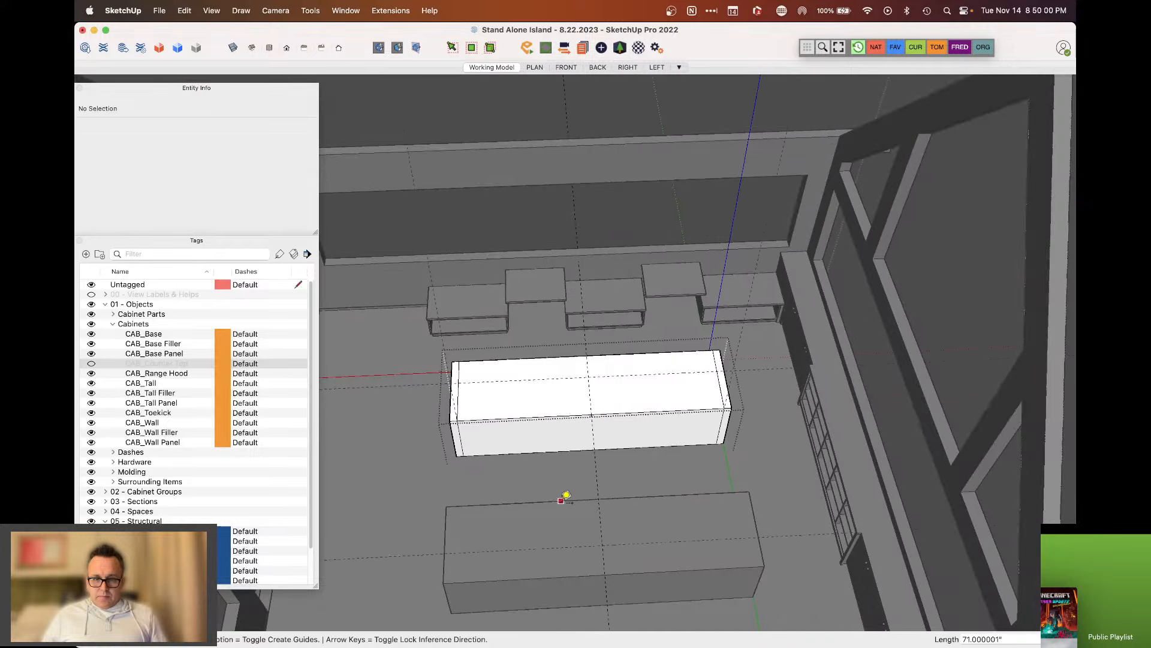
Place guides 18 inches to either side of the middle guide on the far island's top
scroll(486, 541, "up", 3)
key("space")
scroll(623, 314, "up", 3)
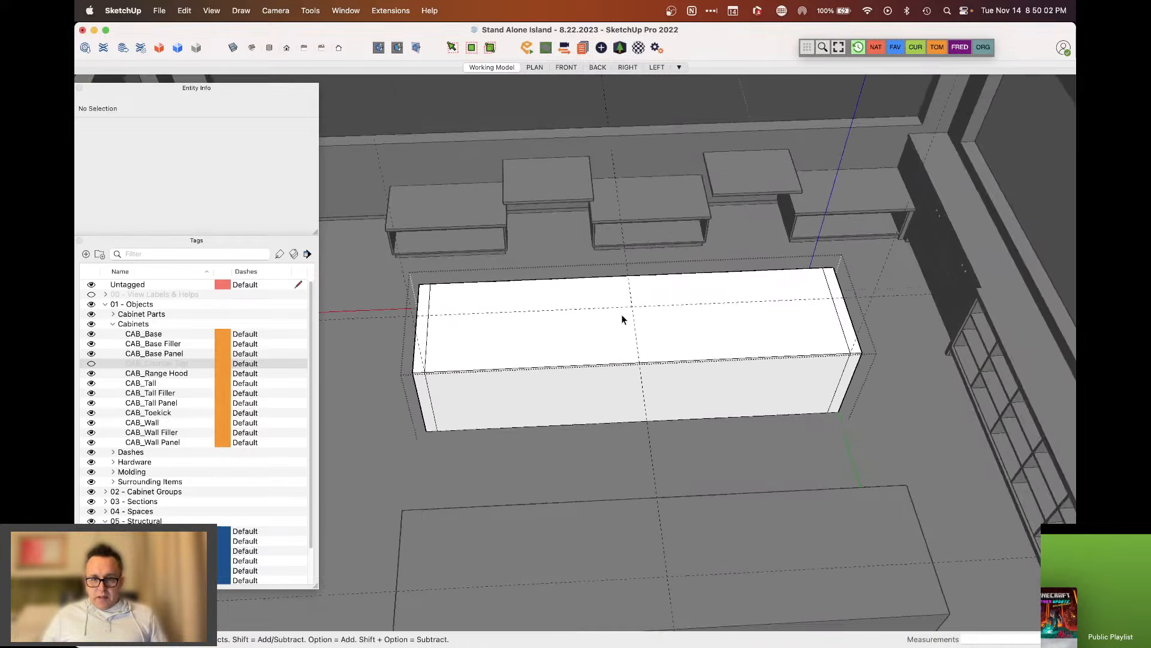
key("t")
left_click(640, 340)
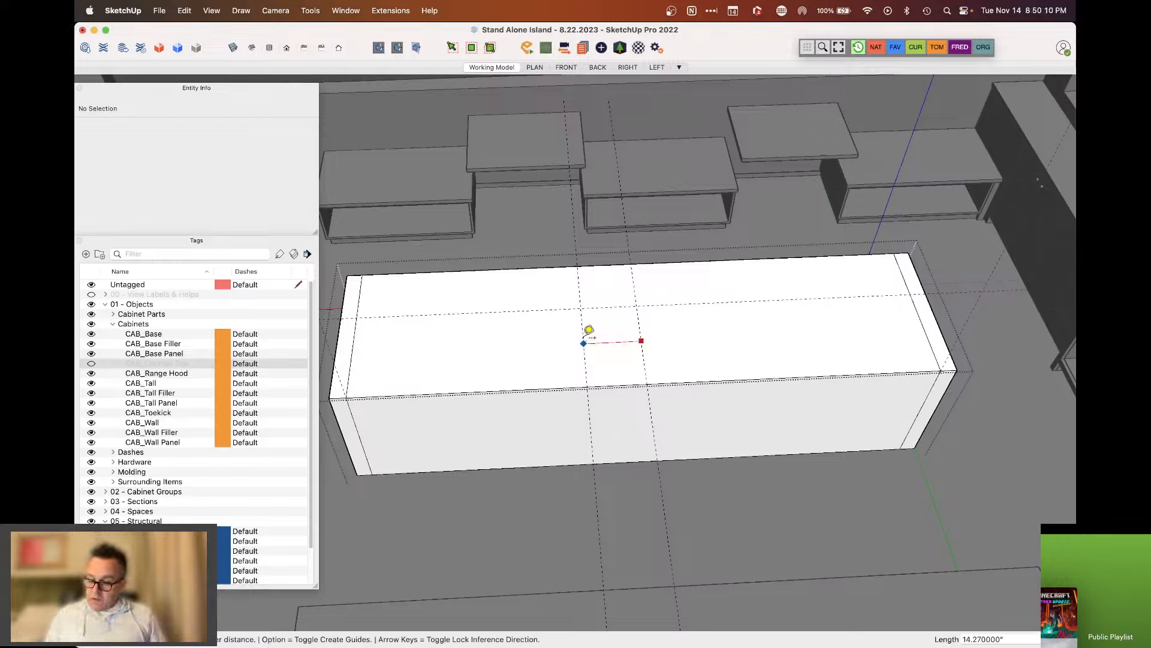
type("18")
key("Return")
left_click(641, 339)
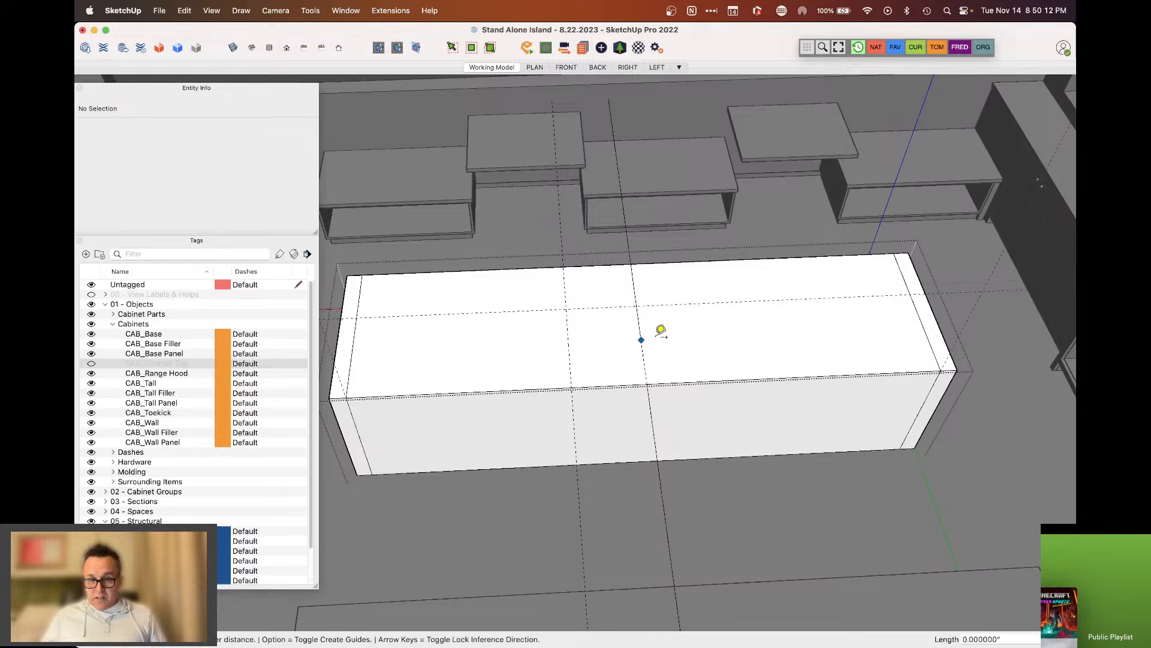
key("Return")
key("space")
scroll(640, 326, "down", 5)
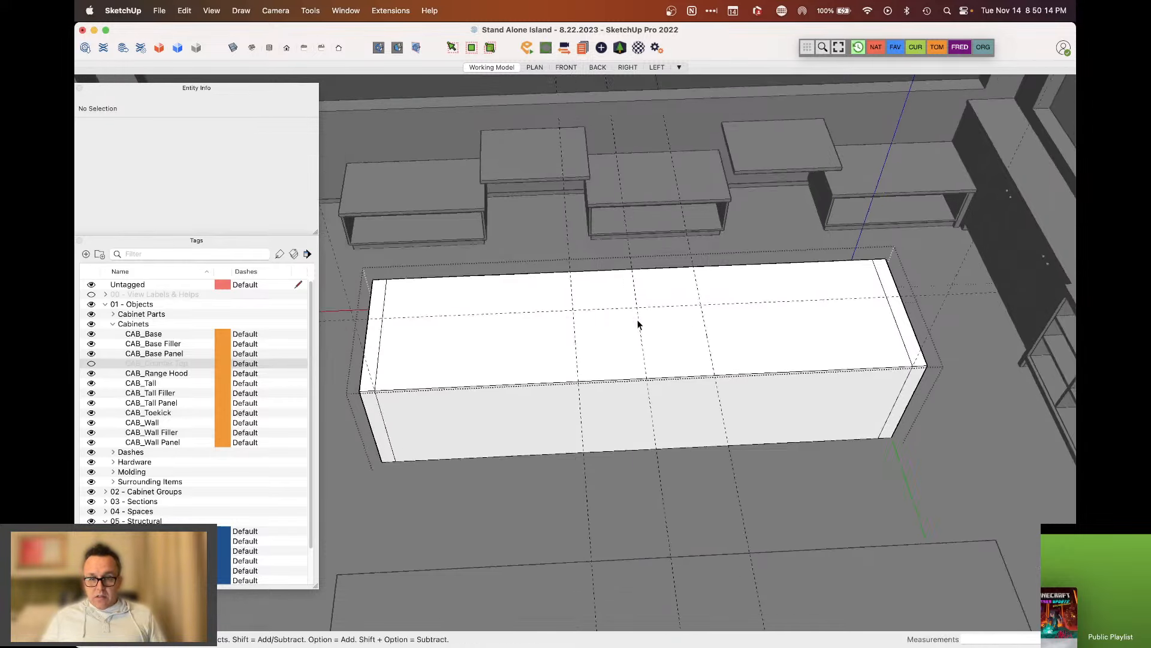
Draw a rectangle on the far island's top between the two 18-inch guides, from the lengthwise guide to the inner long edge
key("o")
scroll(629, 315, "up", 6)
key("r")
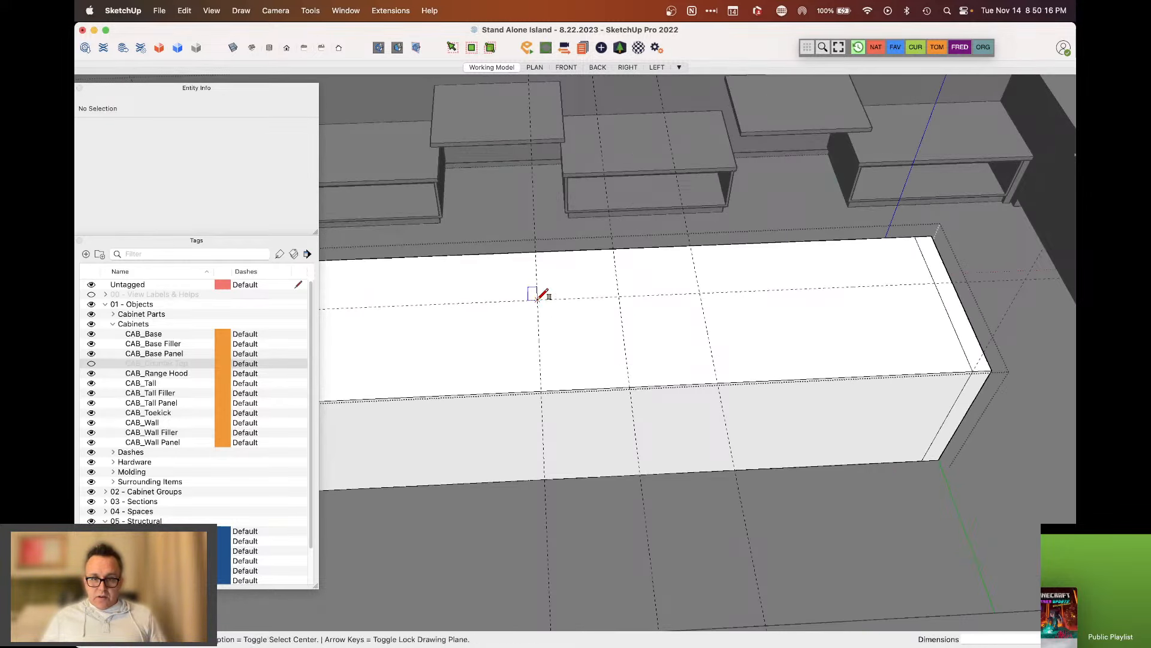
key("space")
left_click(542, 319)
key("r")
left_click(538, 298)
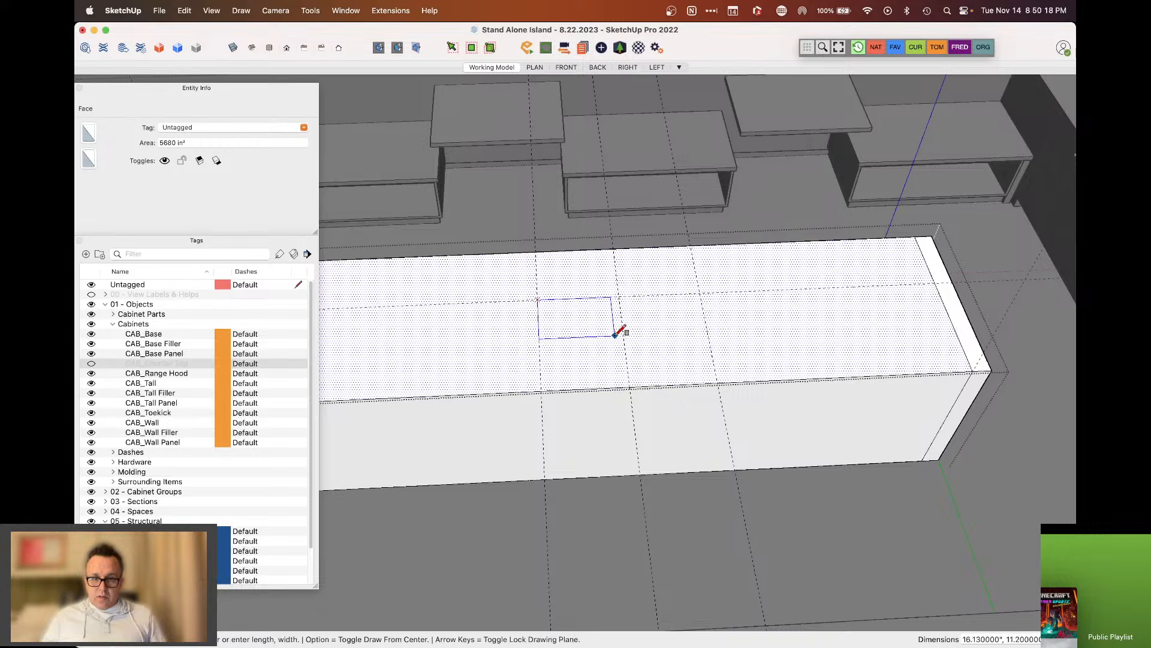
left_click(717, 382)
key("space")
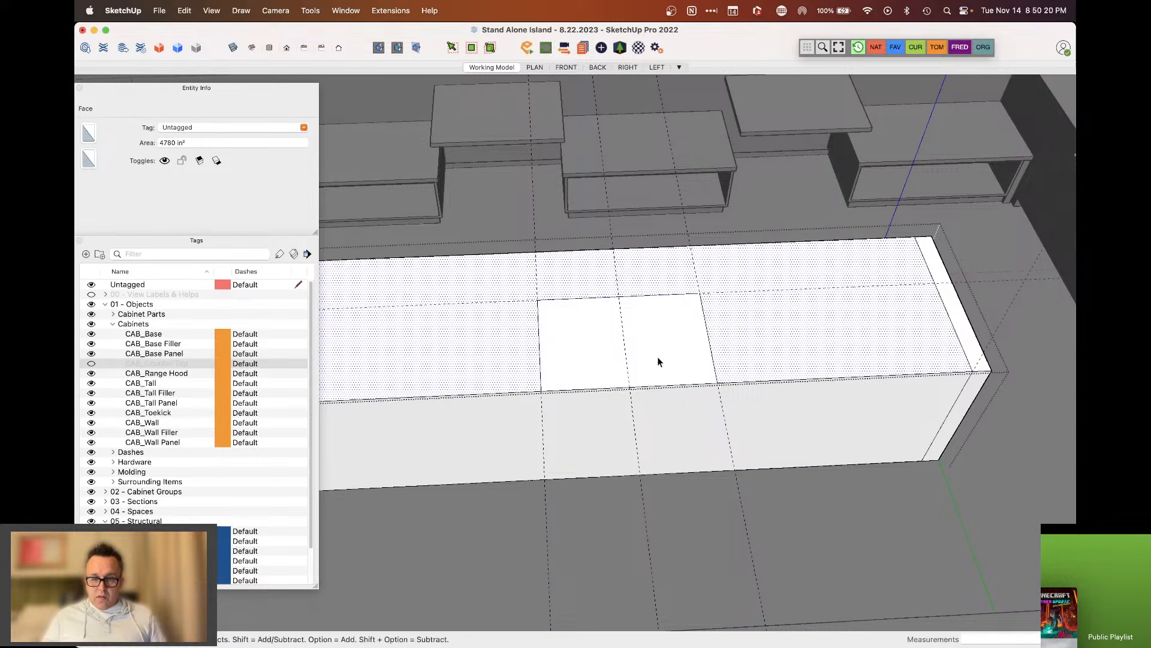
Open the other island for editing and select its top face
middle_click_drag(657, 360, 864, 386)
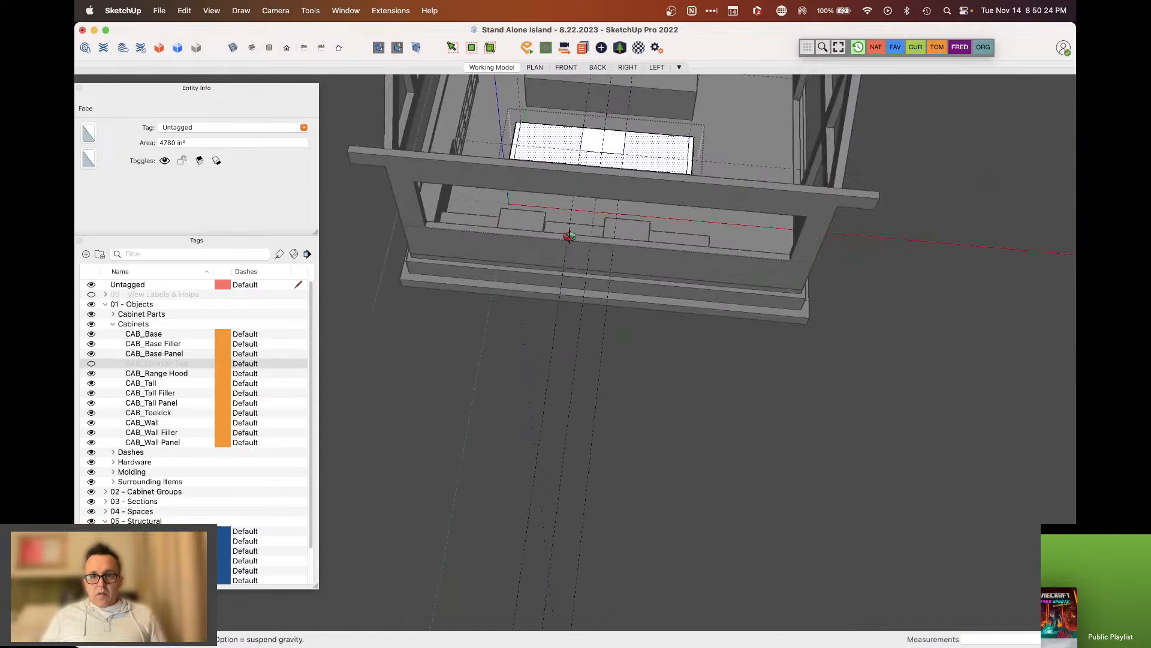
scroll(574, 282, "down", 4)
scroll(575, 162, "up", 12)
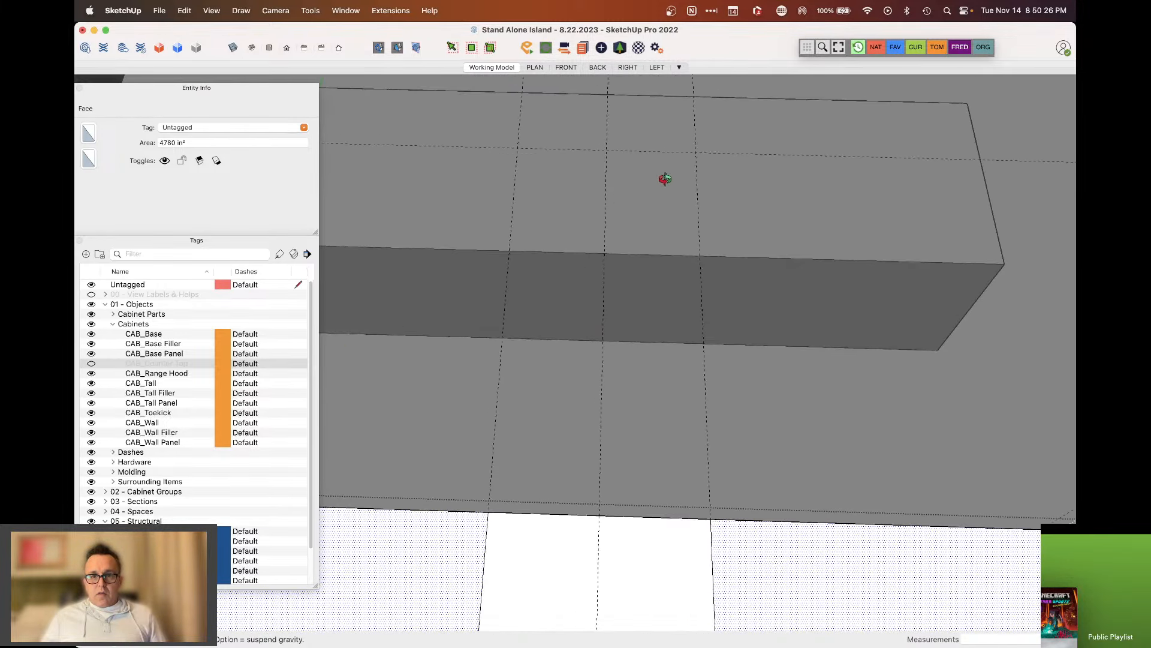
left_click(627, 193)
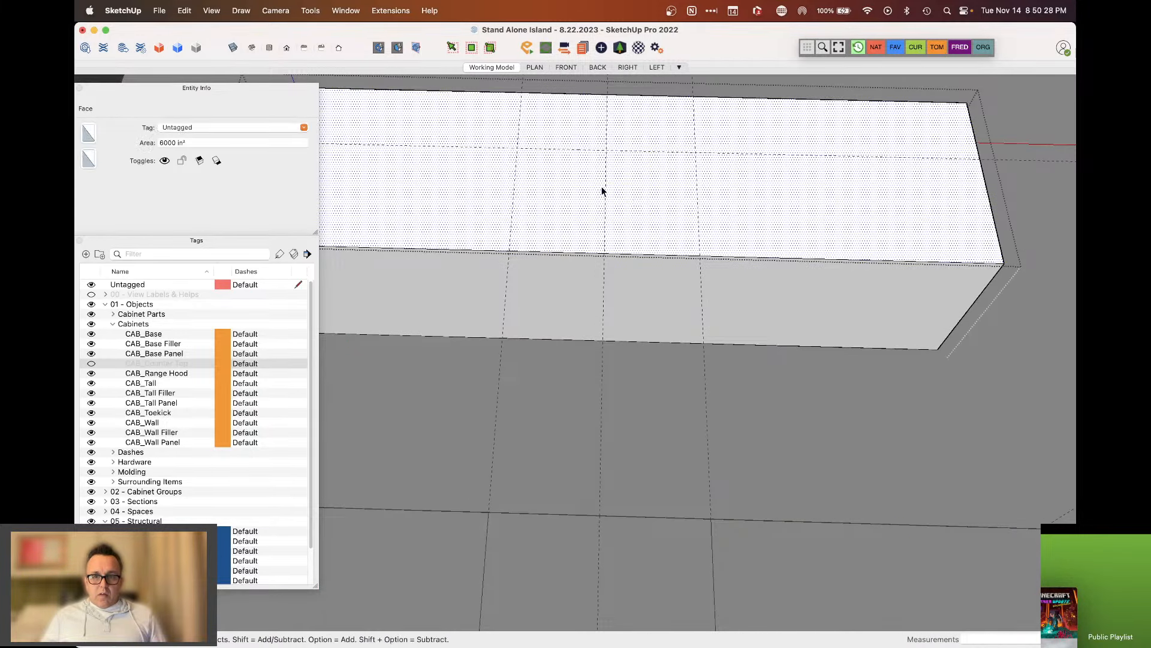
Try placing guides 24 inches to either side of the middle guide on this island's top
key("t")
left_click(605, 202)
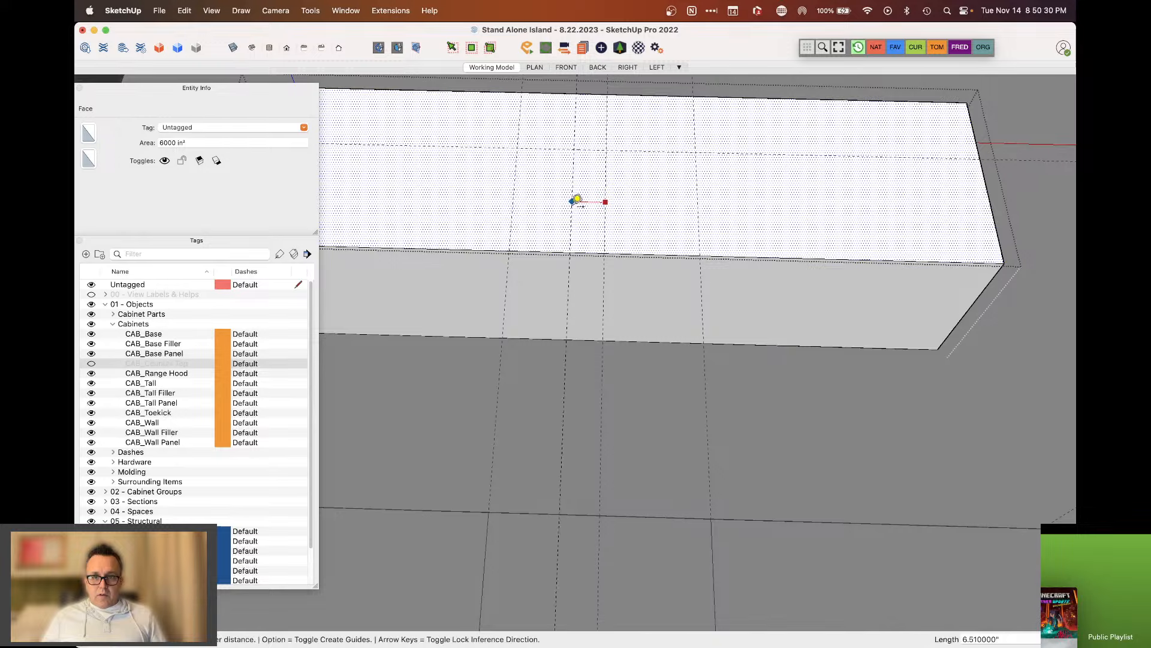
type("24")
key("Return")
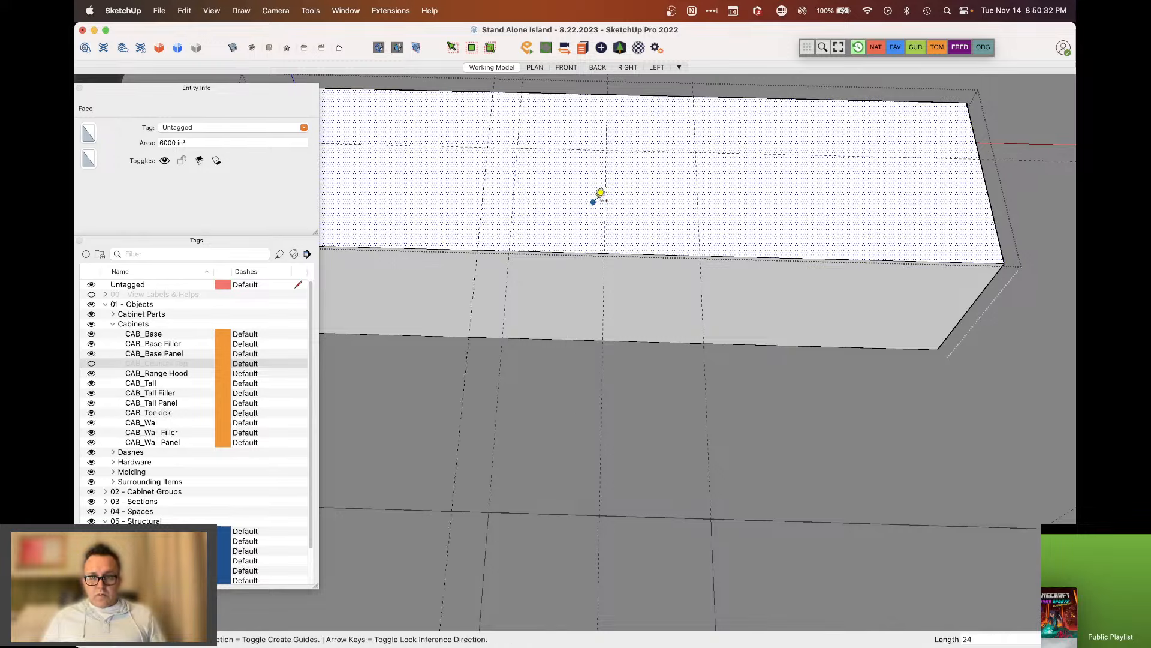
left_click(606, 204)
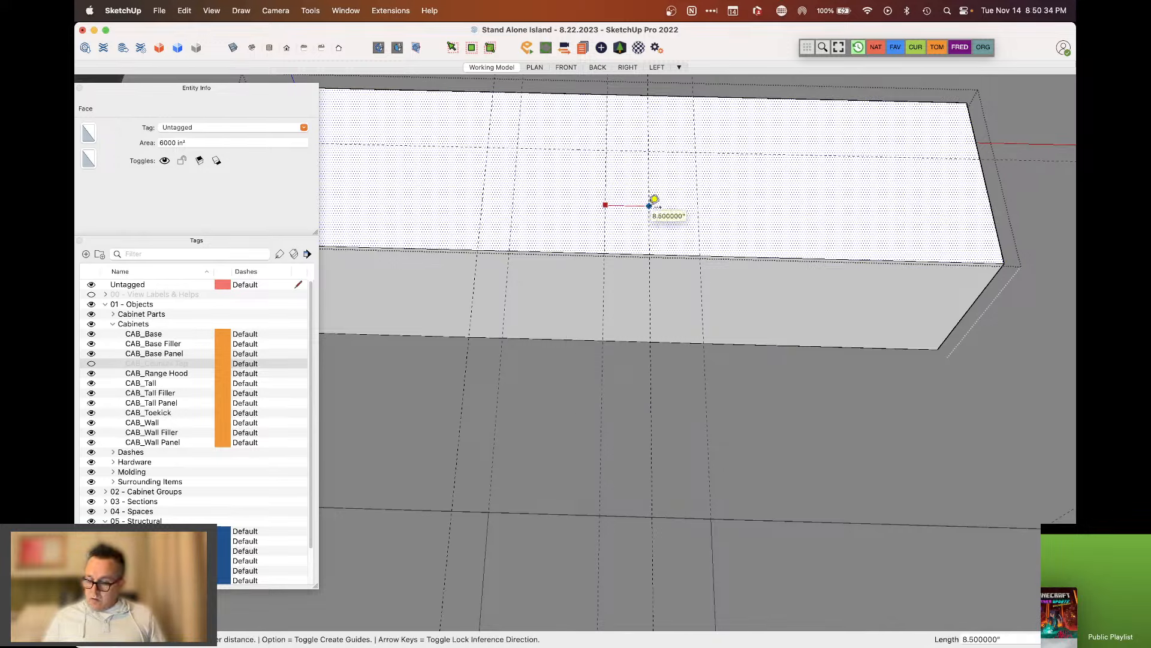
type("24")
key("Return")
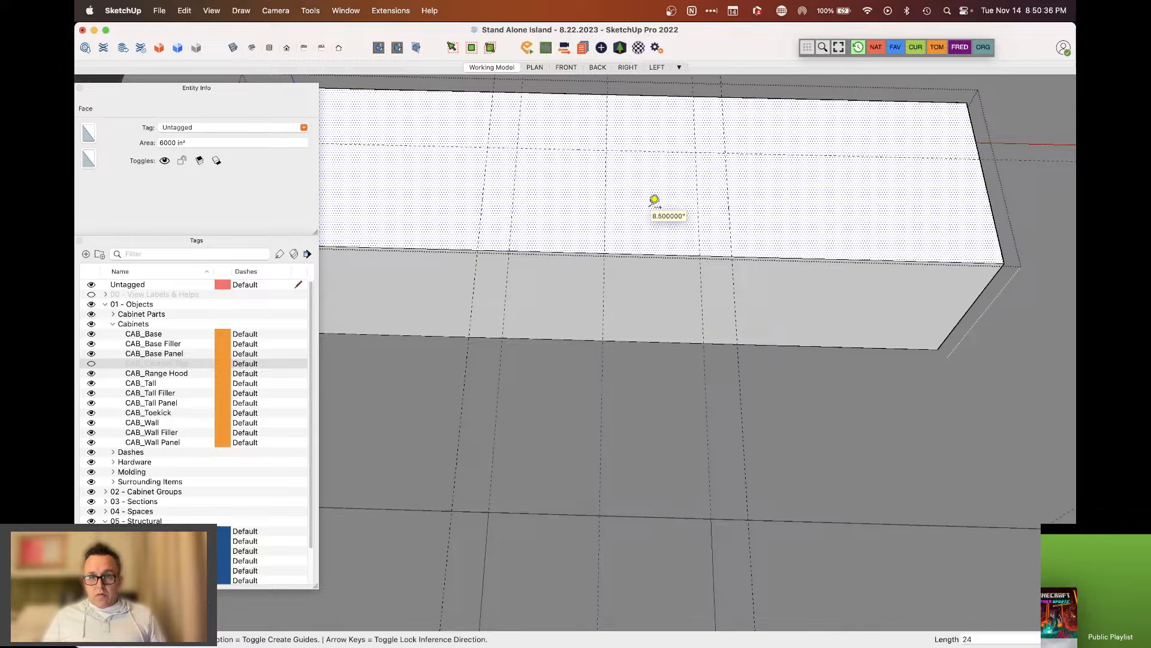
key("super+z")
key("super+z")
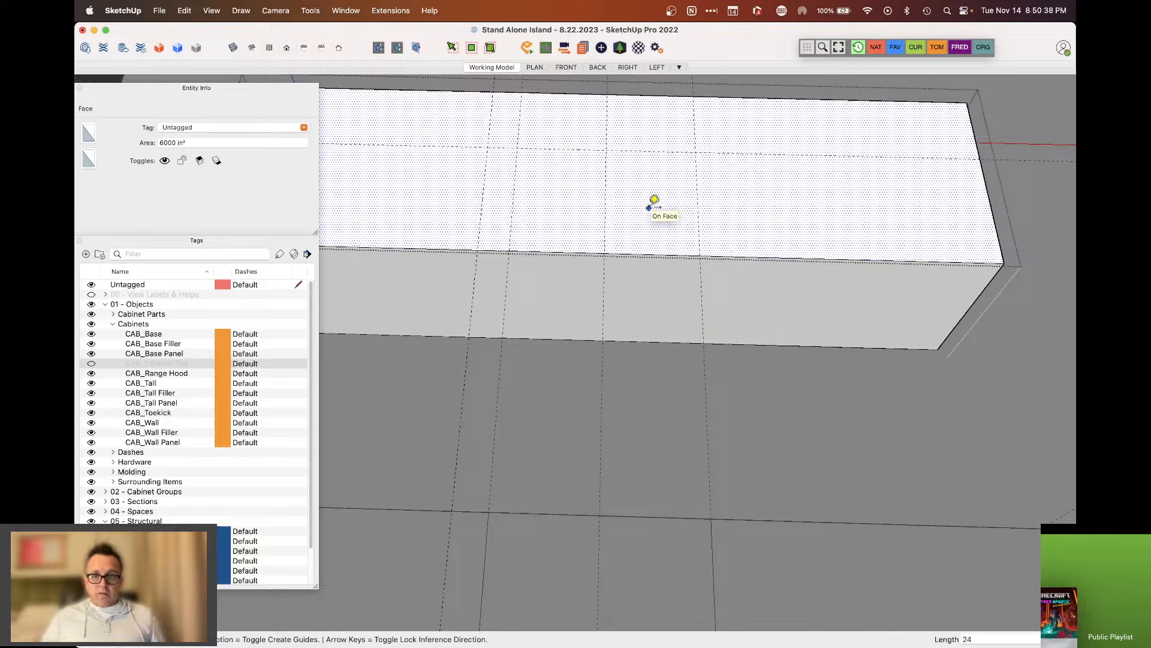
Draw a matching rectangle on this island's top between the 18-inch guides, from the lengthwise guide to the inner long edge
key("r")
left_click(517, 147)
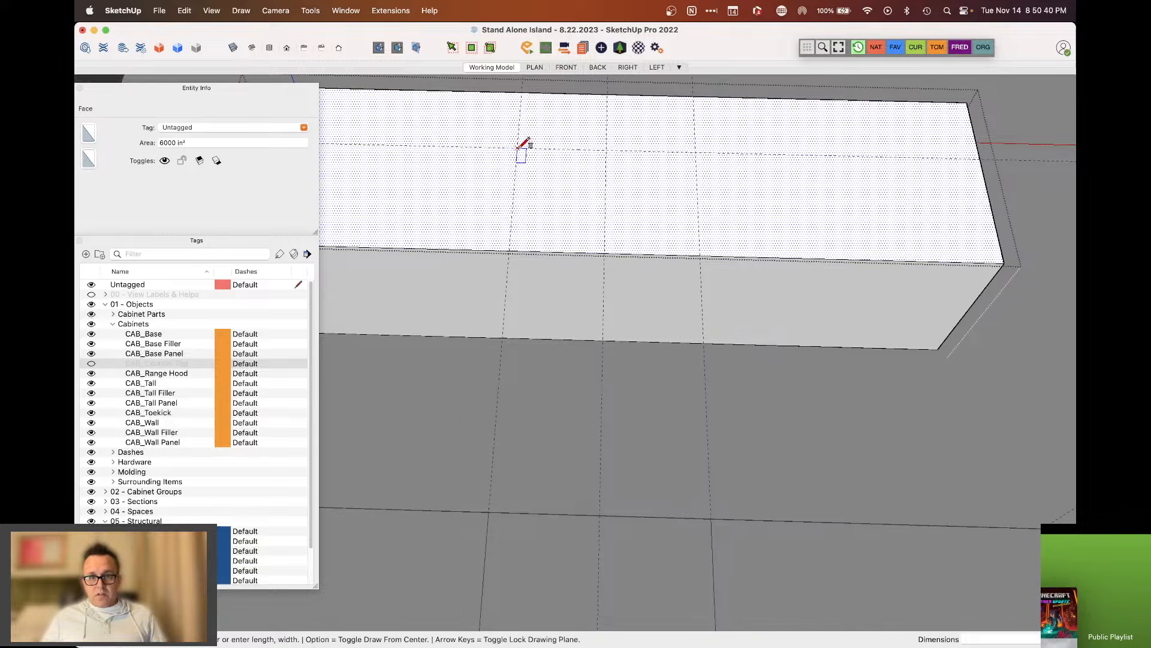
left_click(697, 256)
key("space")
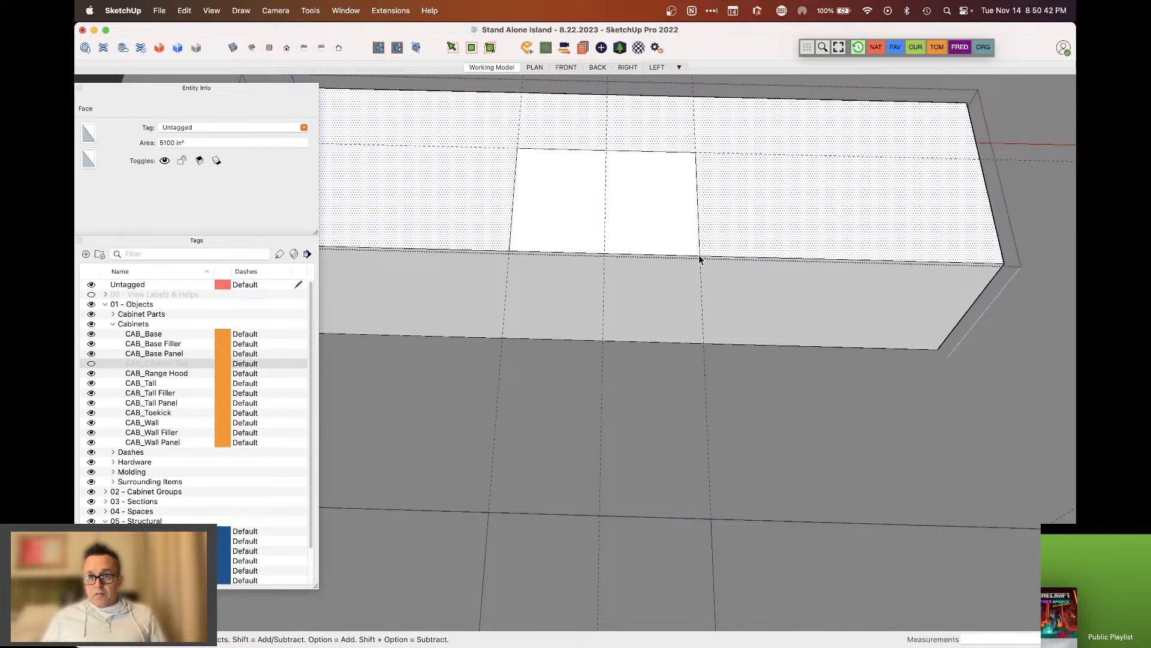
Try erasing the guides that run lengthwise along both islands
scroll(689, 215, "down", 5)
middle_click_drag(560, 184, 562, 233)
key("e")
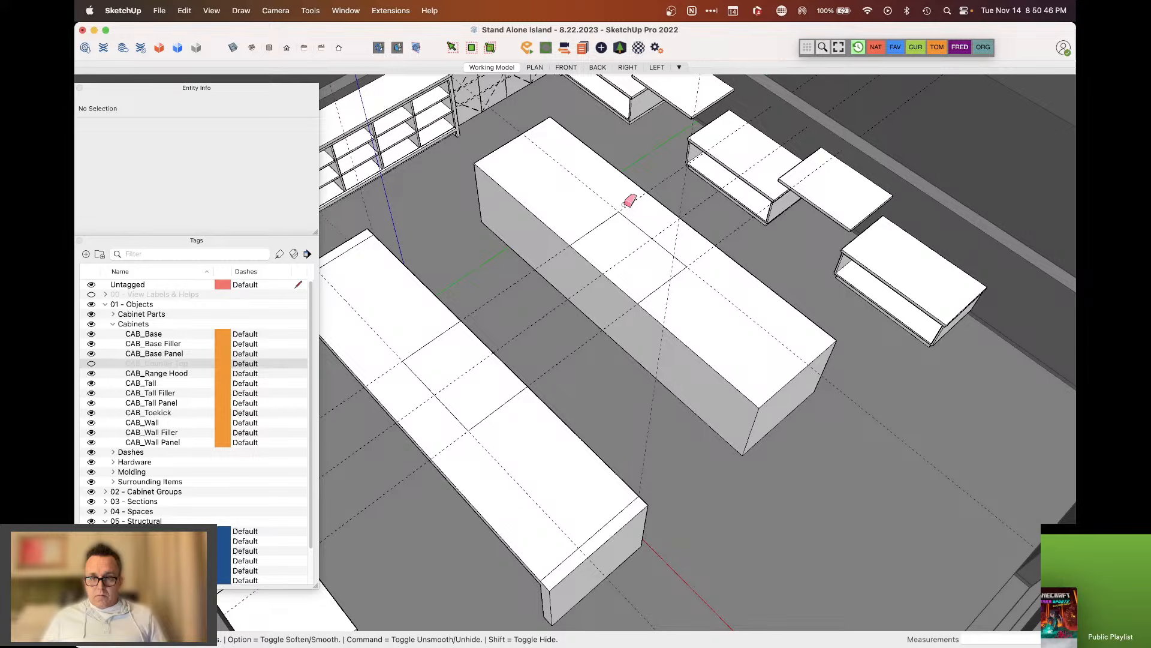
key("Escape")
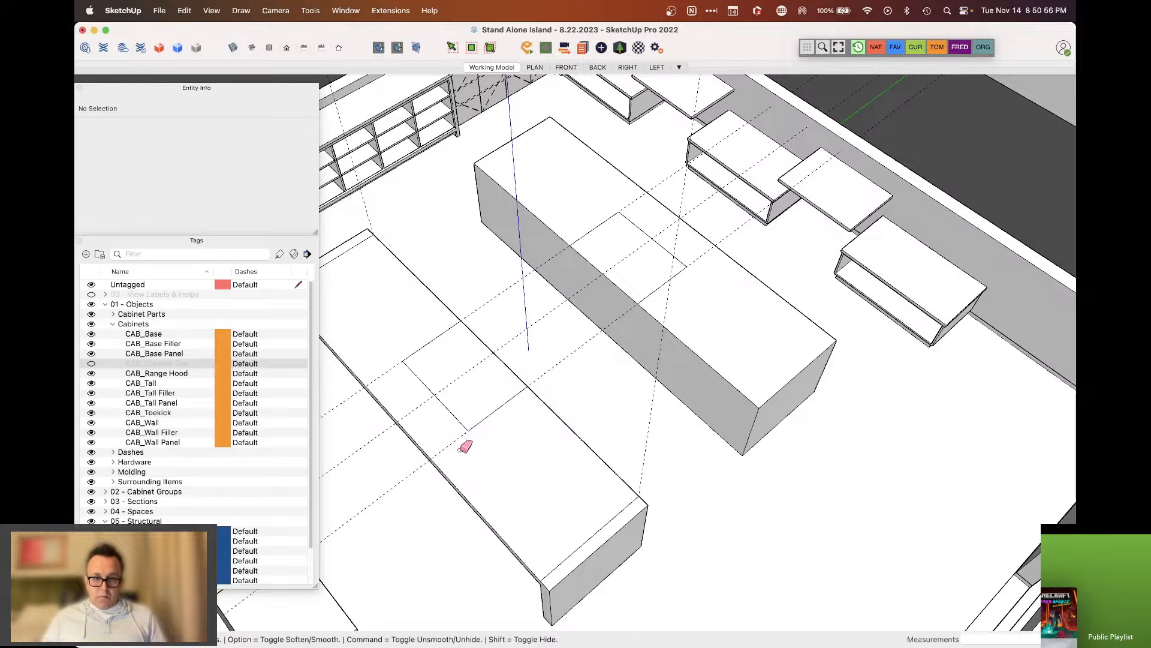
key("space")
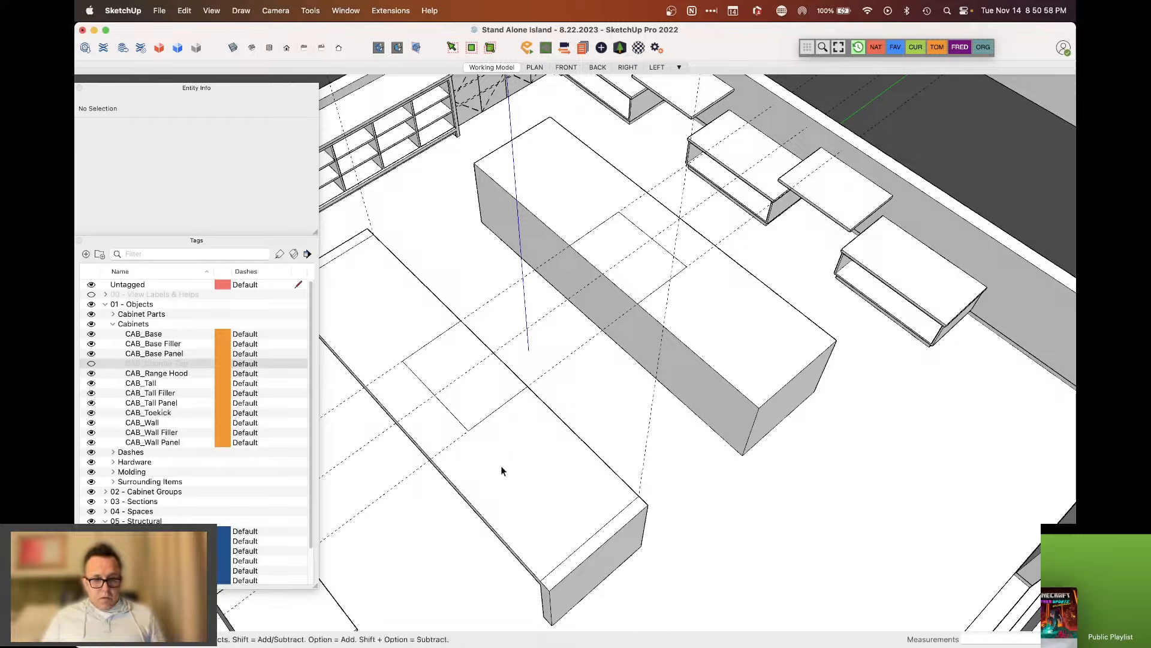
key("super+z")
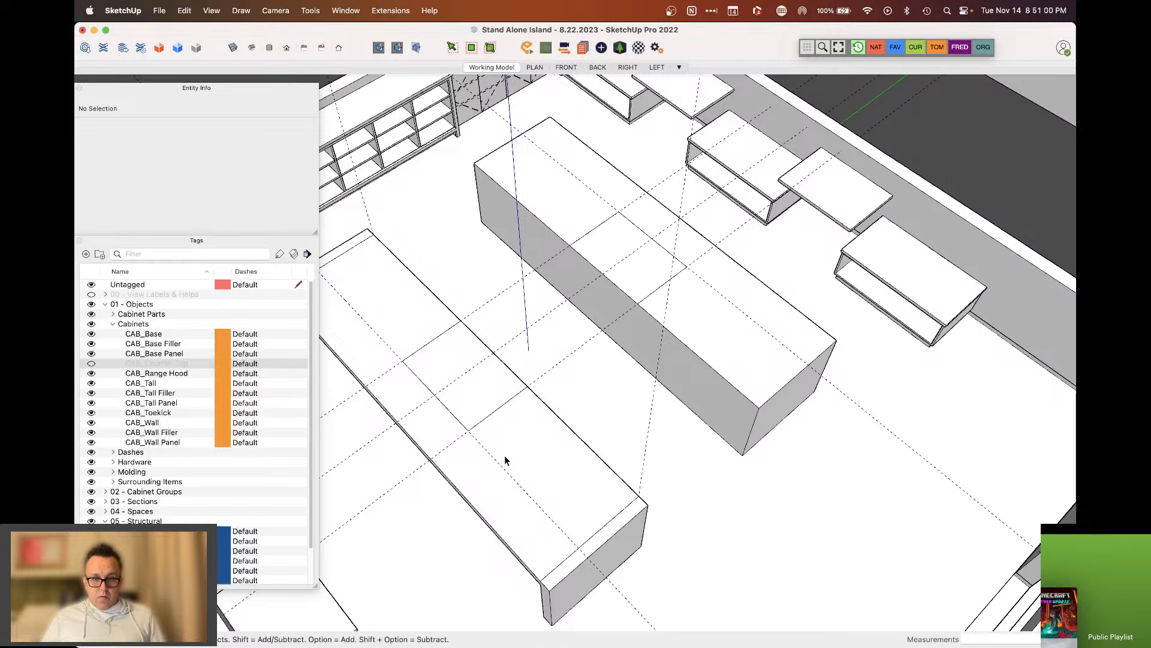
Erase the three crosswise guides at the middle of the islands and open the island with inset end lines for editing
double_click(505, 452)
key("e")
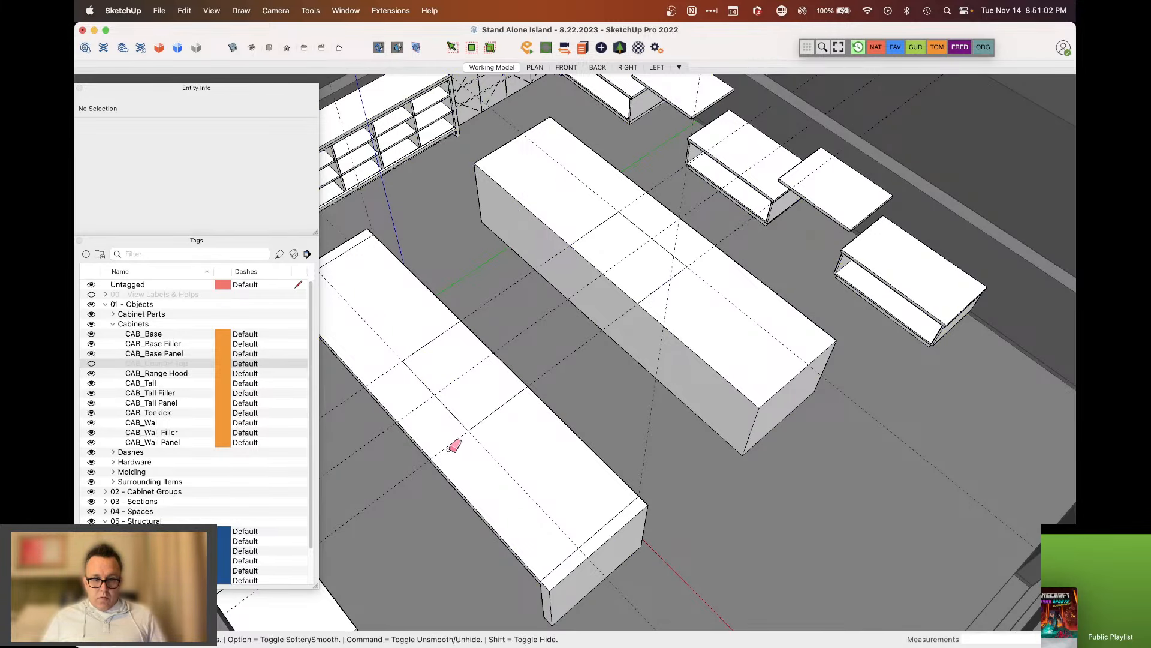
key("space")
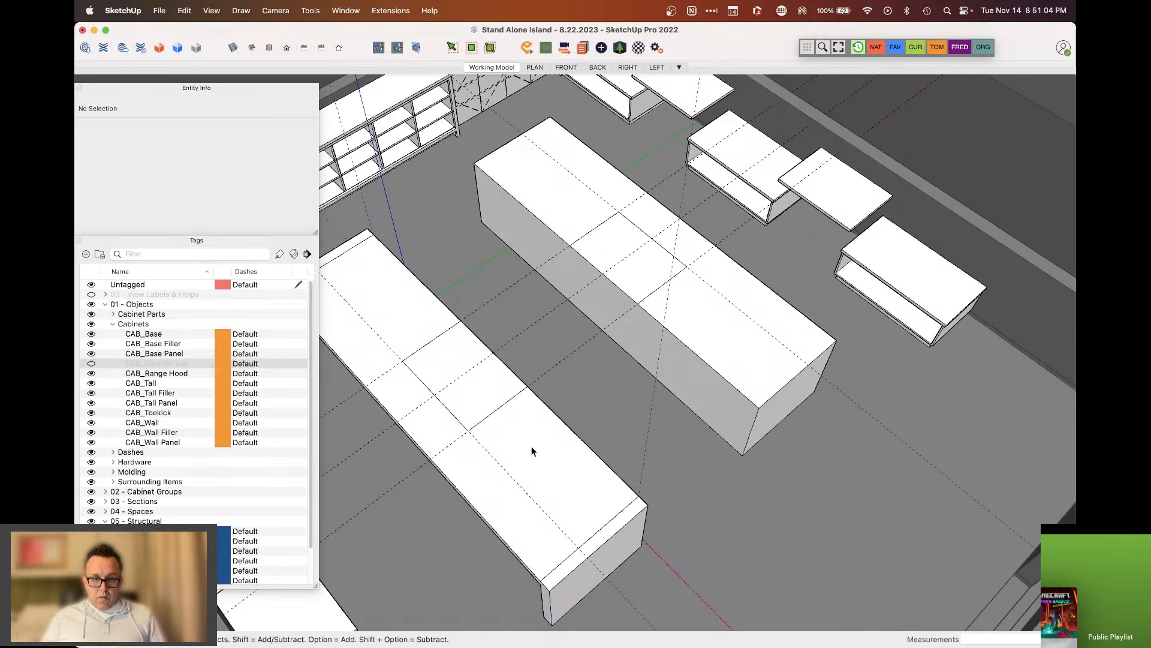
double_click(455, 444)
key("e")
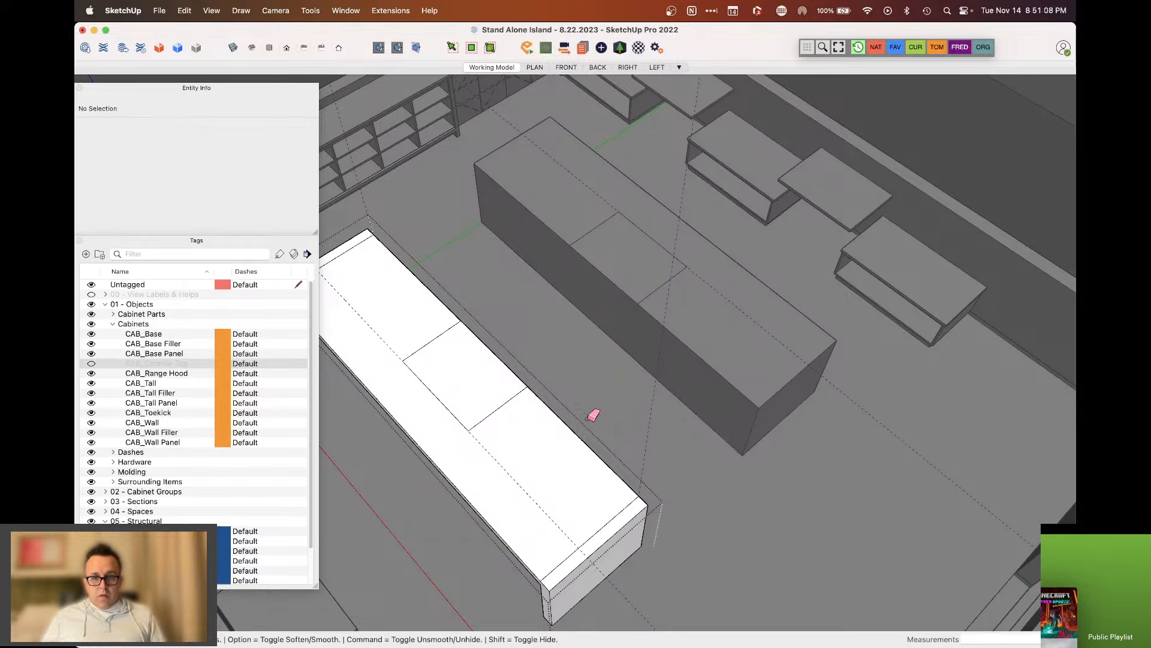
Draw vertical lines down the inner long face of the island with inset ends, from both rectangle corners to the floor edge
middle_click_drag(596, 411, 483, 397)
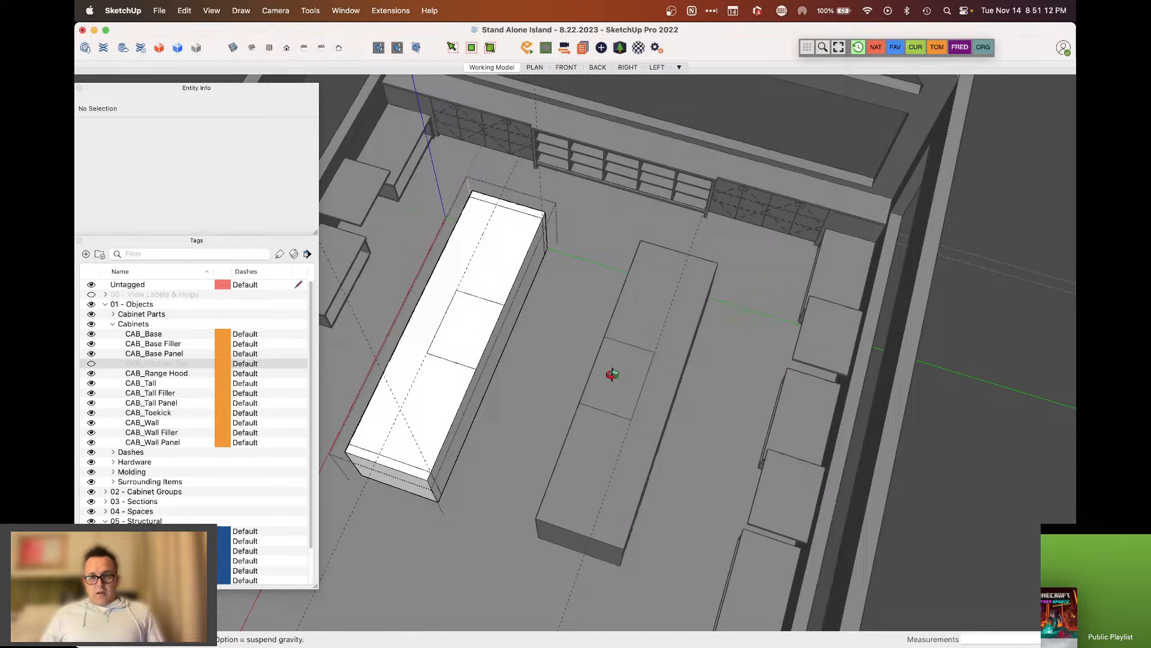
middle_click_drag(612, 375, 473, 368)
scroll(448, 329, "up", 5)
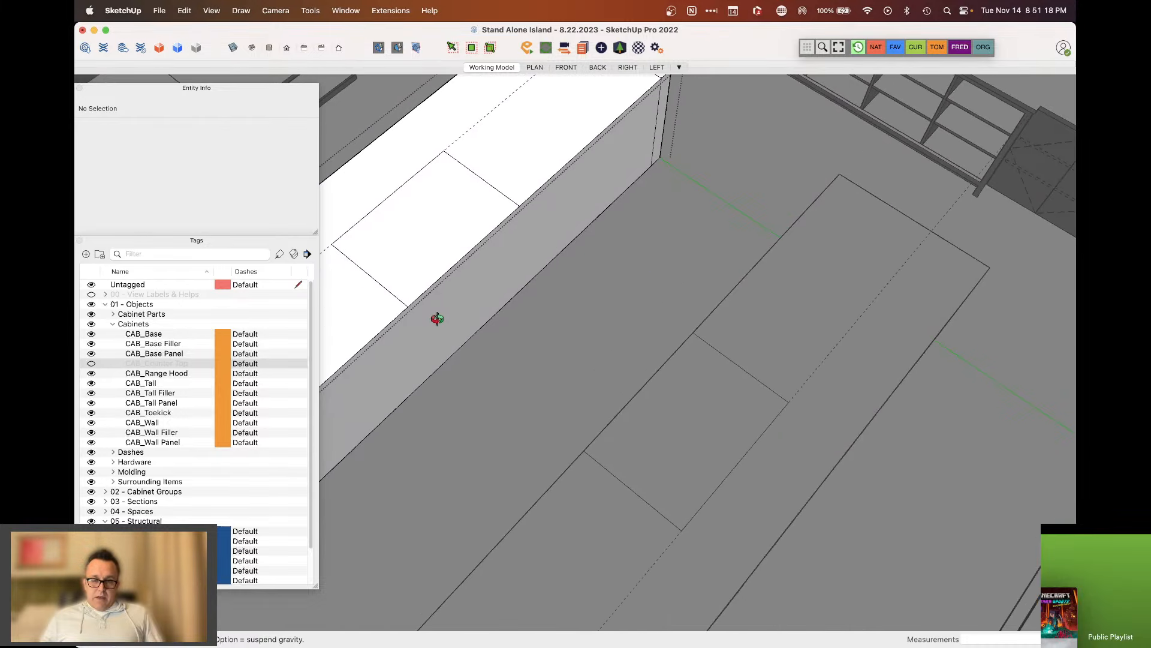
key("space")
double_click(416, 301)
key("l")
left_click(408, 307)
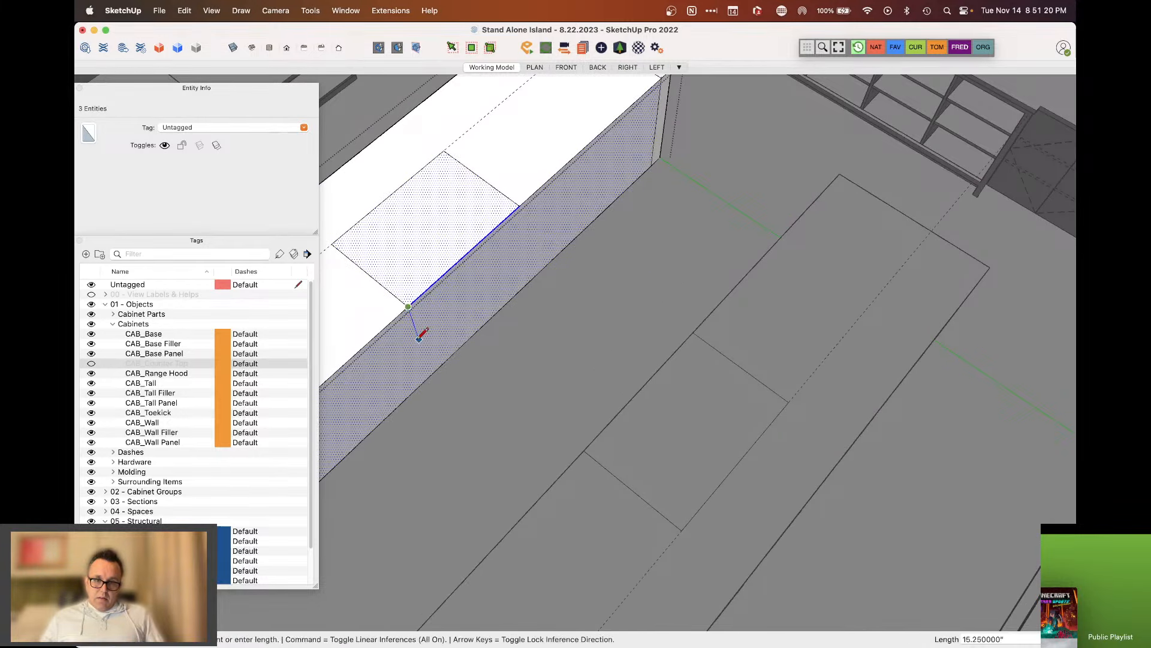
left_click(431, 375)
key("space")
key("l")
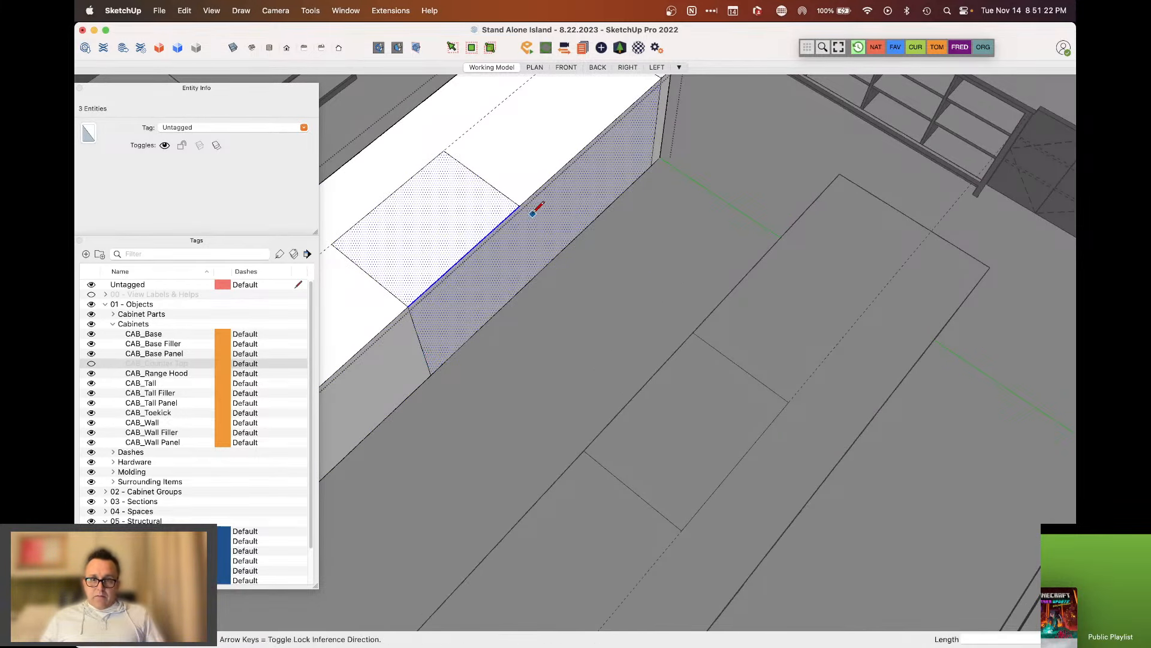
left_click(519, 205)
left_click(526, 282)
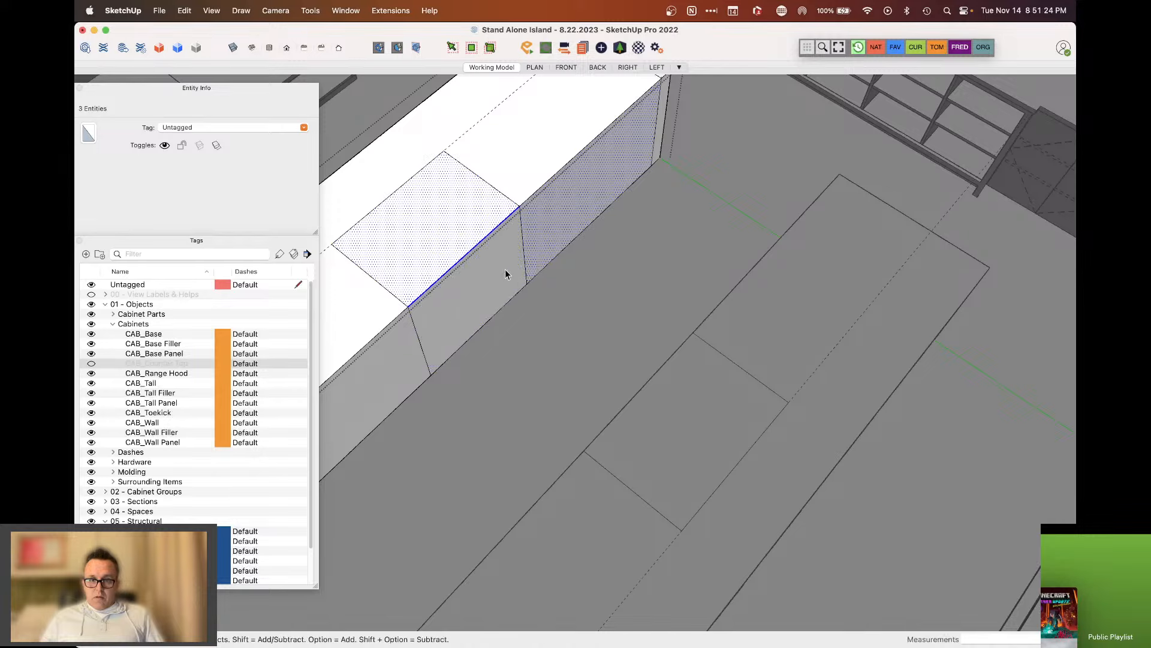
Open the other island, draw vertical lines down its inner long face from both rectangle corners, and select the face between them
middle_click_drag(505, 269, 719, 267)
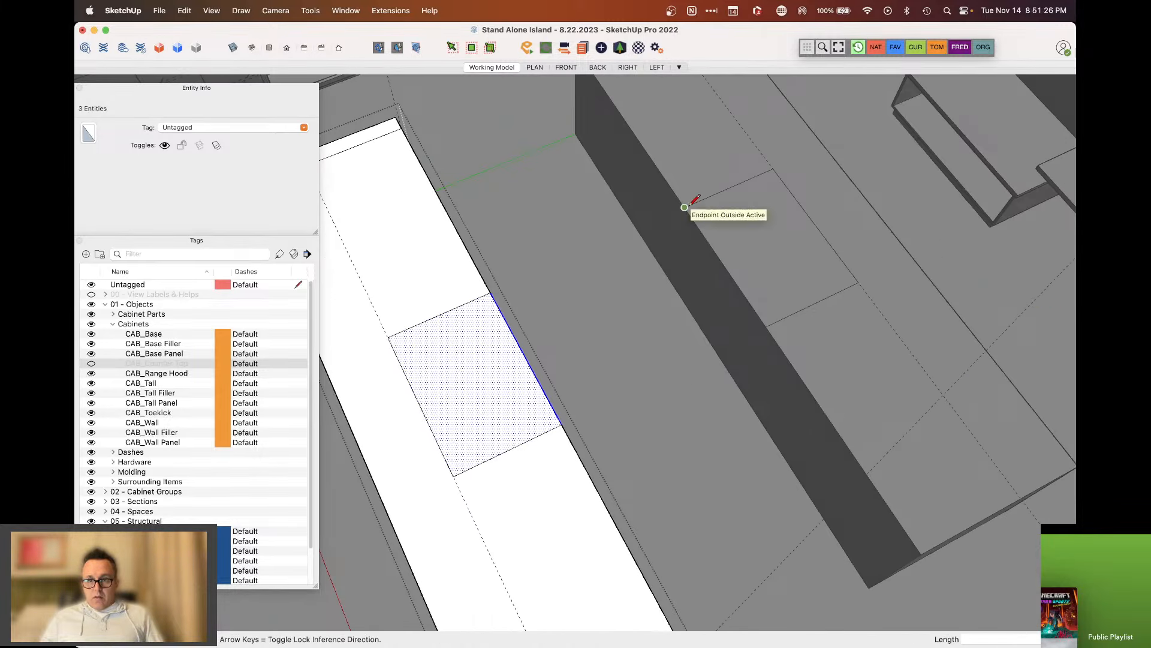
key("space")
double_click(710, 228)
key("l")
left_click(684, 207)
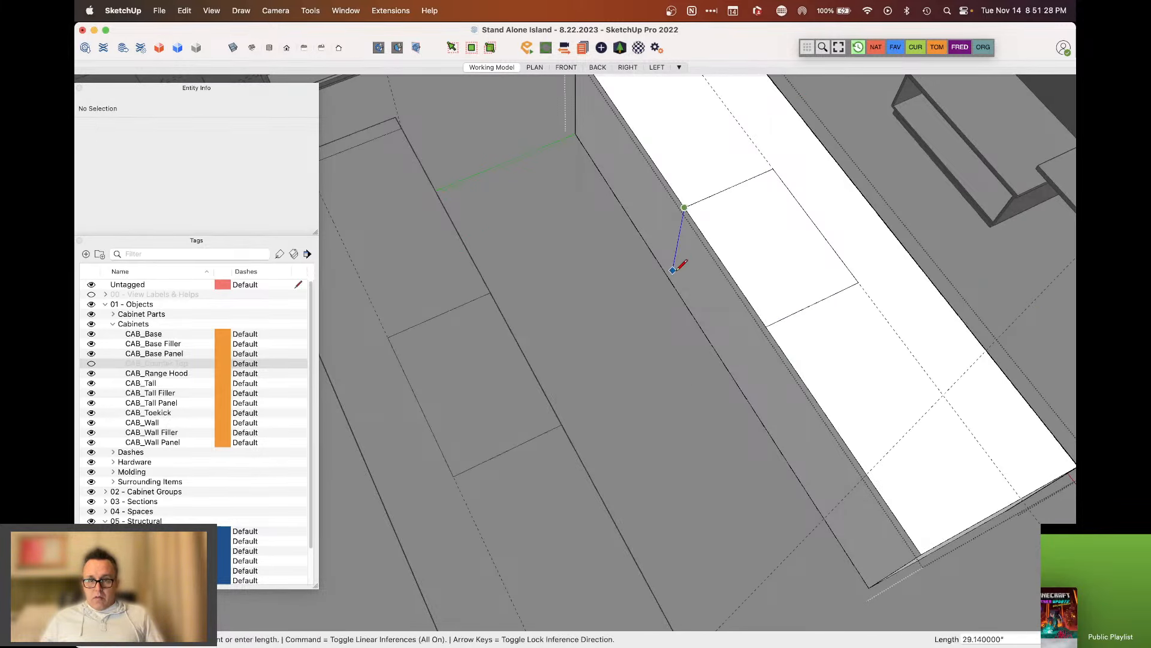
left_click(670, 279)
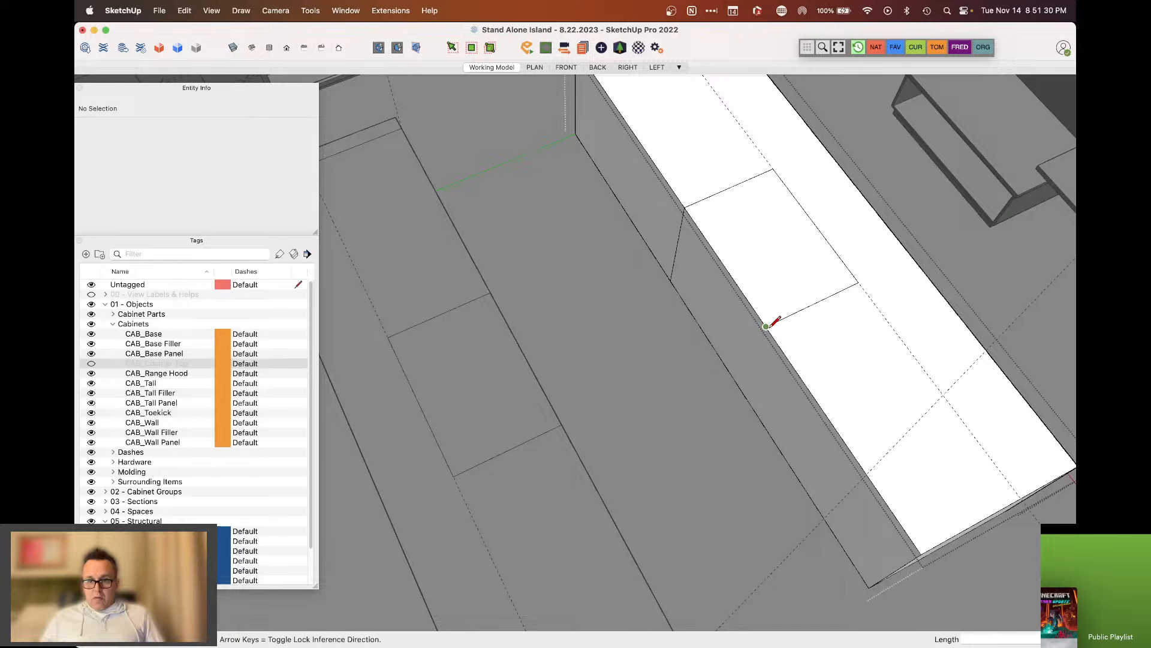
left_click(765, 327)
left_click(740, 388)
key("space")
left_click(742, 320)
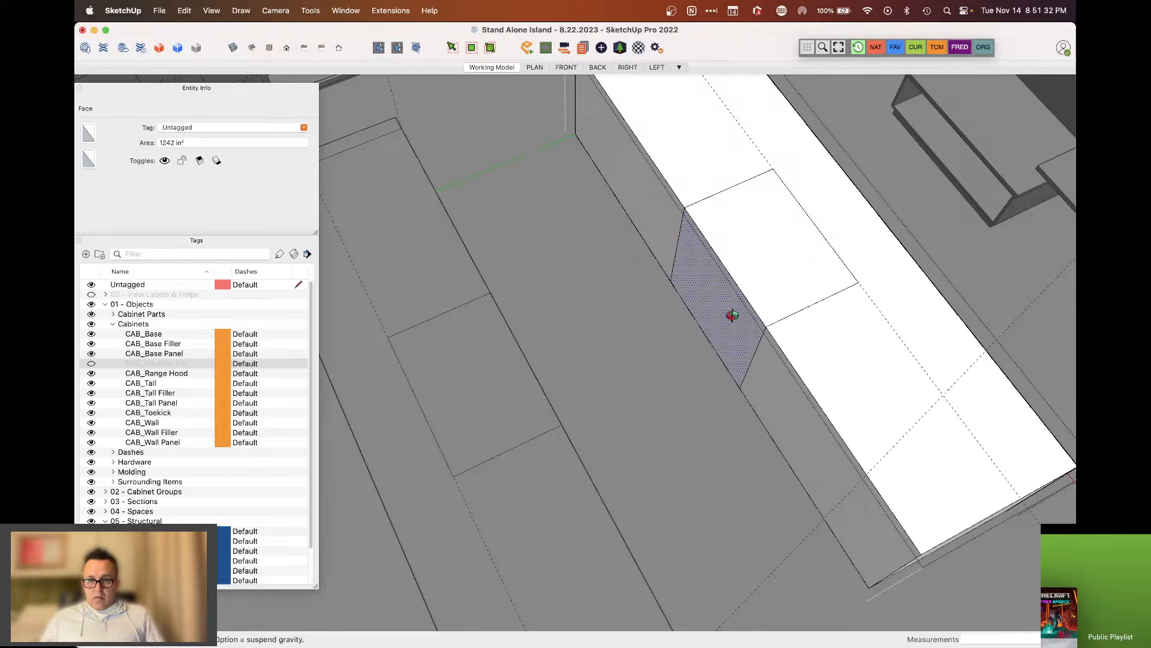
Move the Entity Info and Tags window out of the model view and bring the divided island into close view
mouse_move(732, 315)
middle_mouse_down()
mouse_move(805, 304)
mouse_move(509, 208)
mouse_move(424, 241)
middle_mouse_up()
scroll(567, 280, "down", 3)
middle_click_drag(568, 280, 424, 232)
left_click_drag(199, 92, 1148, 279)
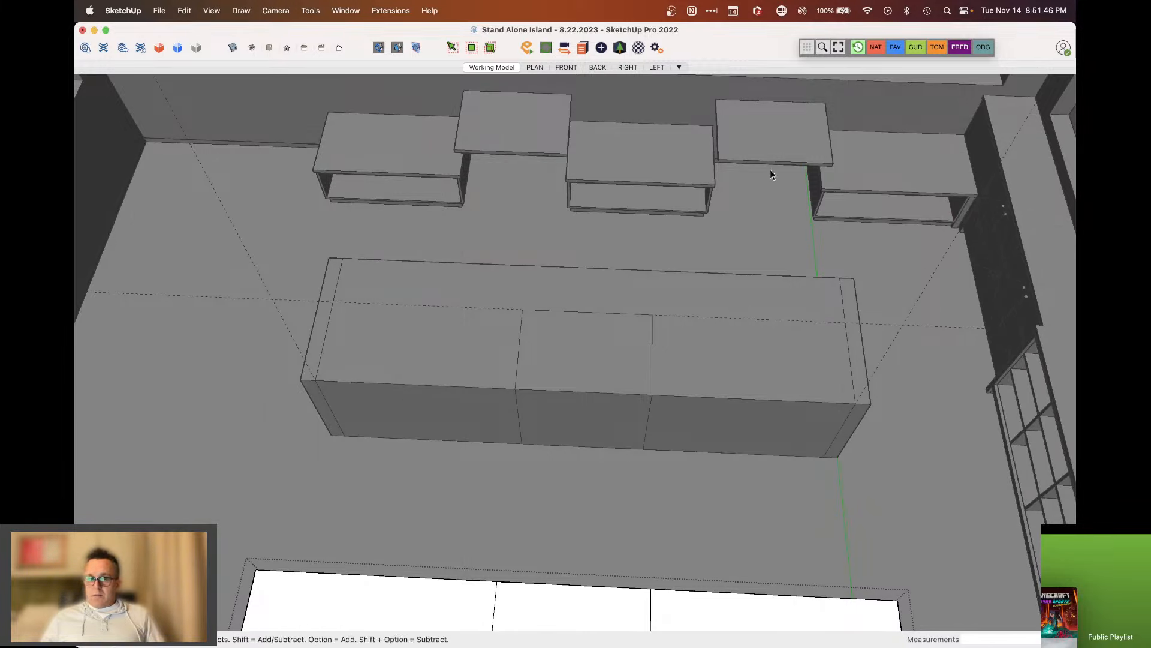
middle_click_drag(770, 169, 598, 326)
scroll(590, 366, "up", 5)
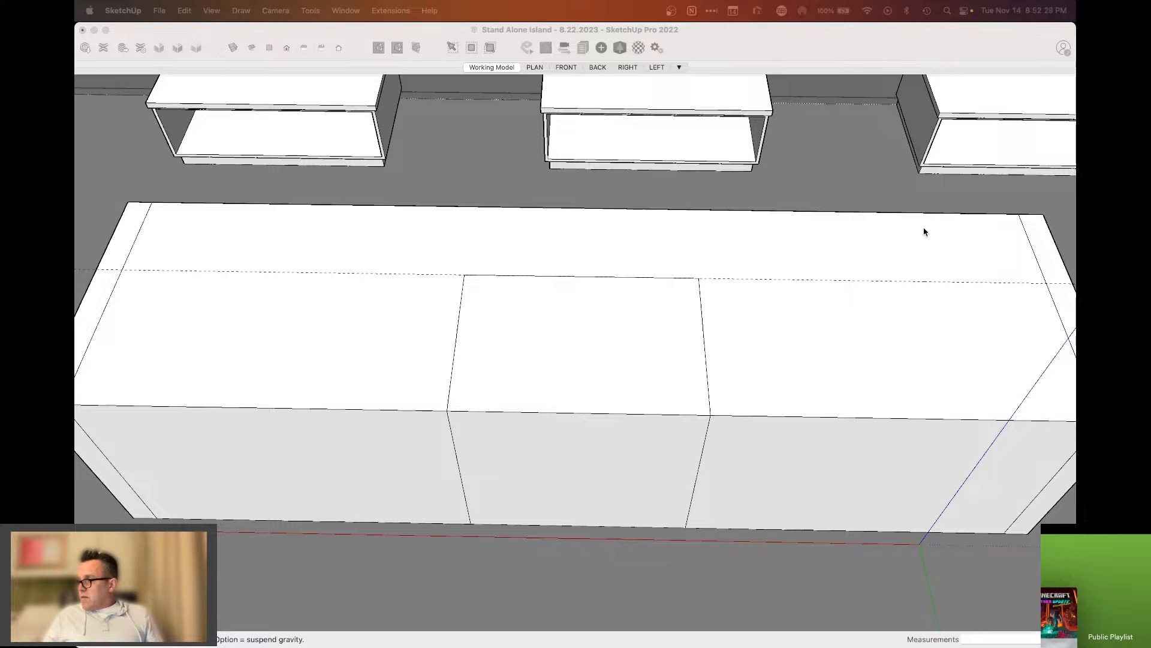
Measure the distance along the island's inner long face from the center section's edge to the inset end line
left_click(898, 191)
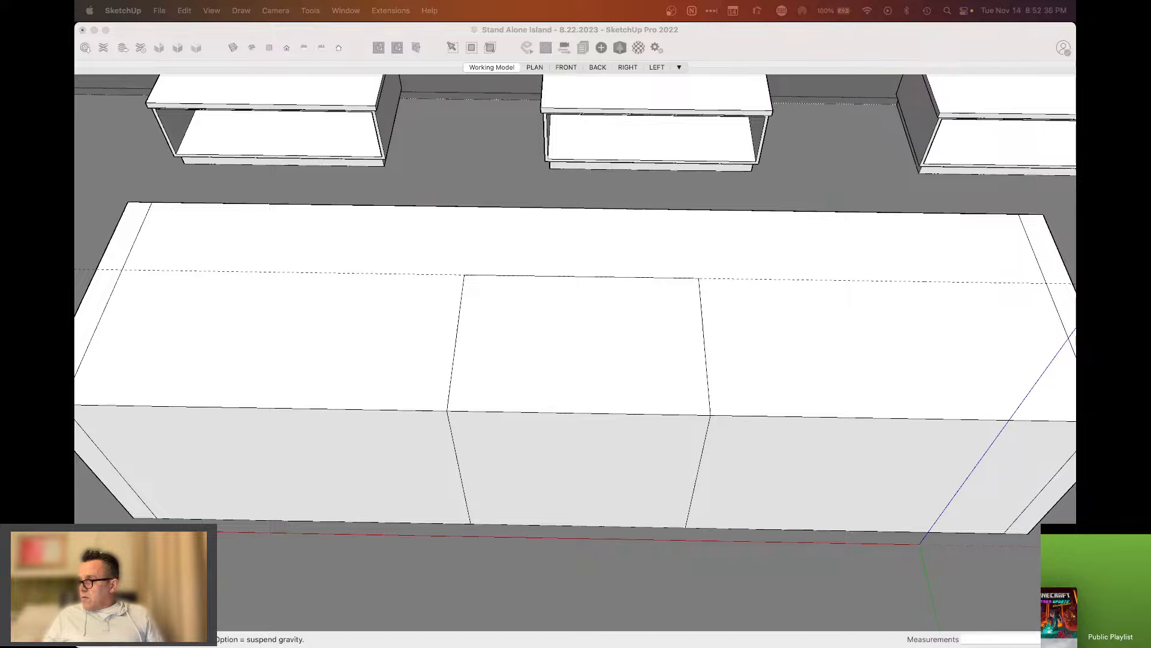
left_click(786, 189)
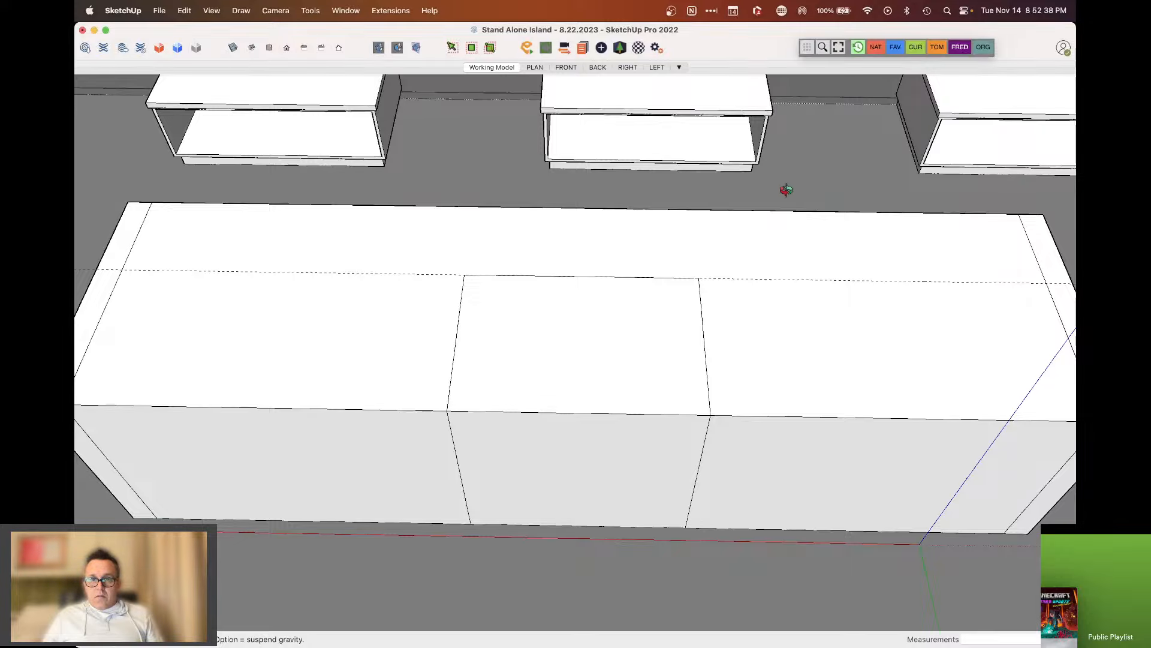
left_click_drag(760, 236, 624, 196)
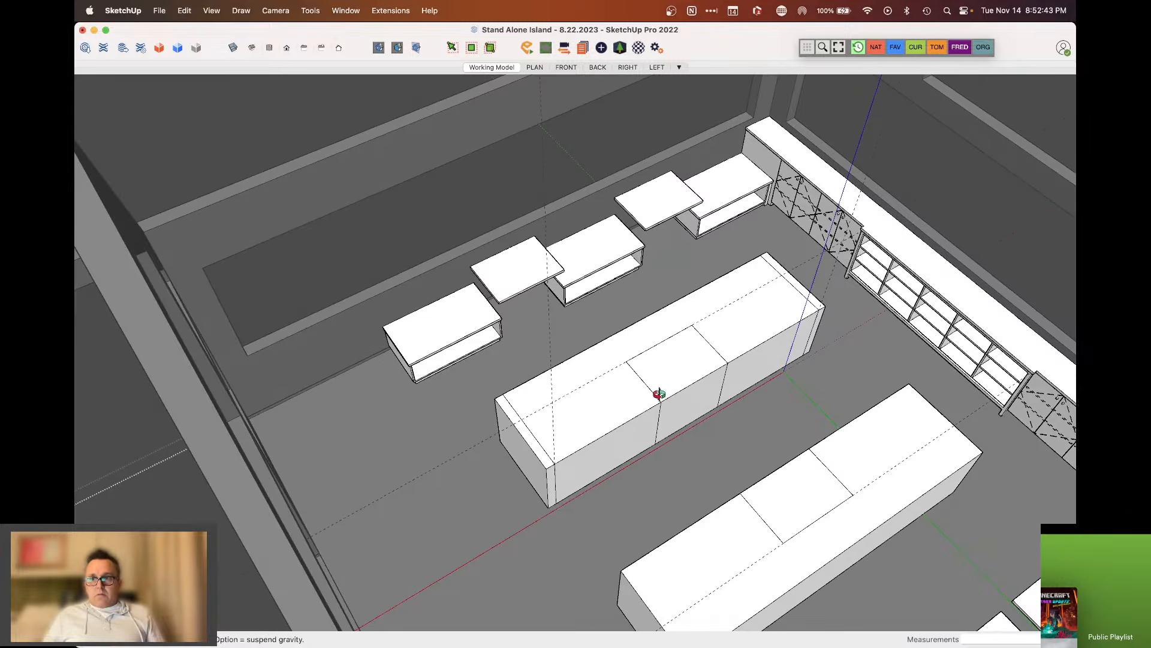
scroll(799, 377, "up", 5)
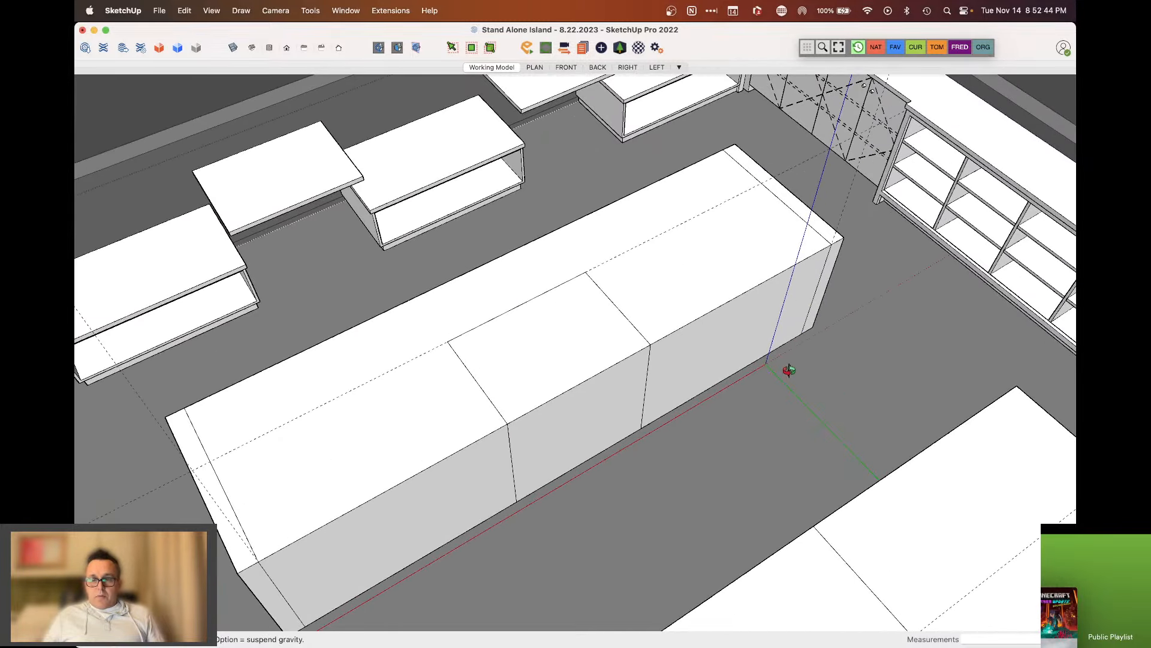
scroll(565, 352, "down", 5)
left_click_drag(566, 352, 463, 352)
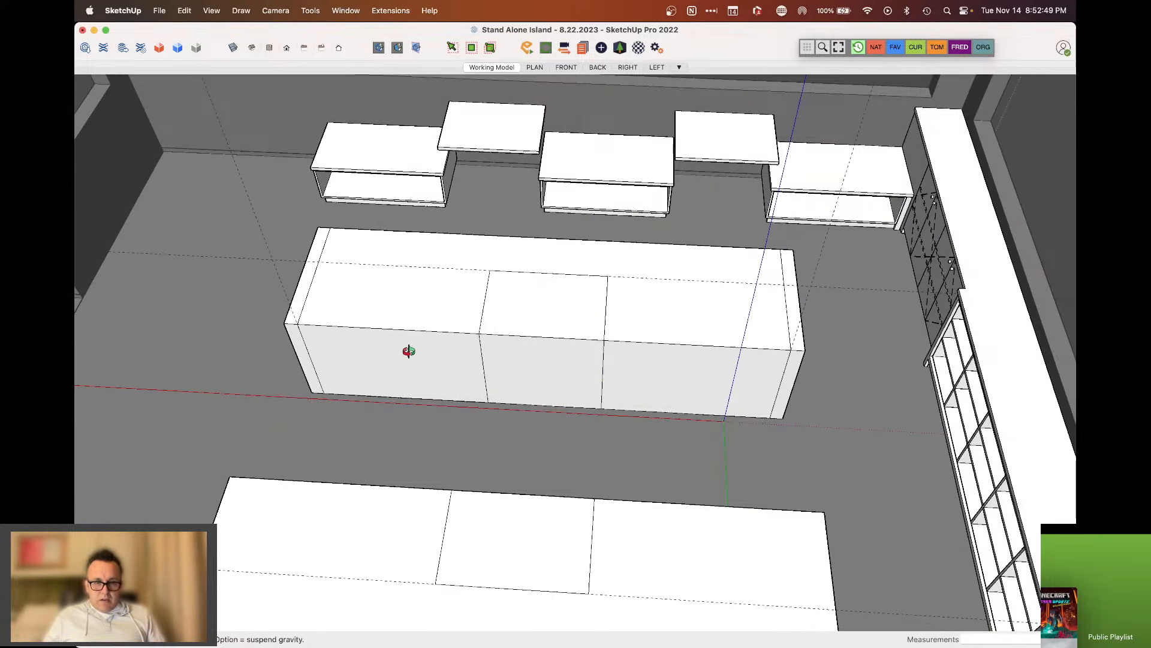
scroll(537, 356, "up", 5)
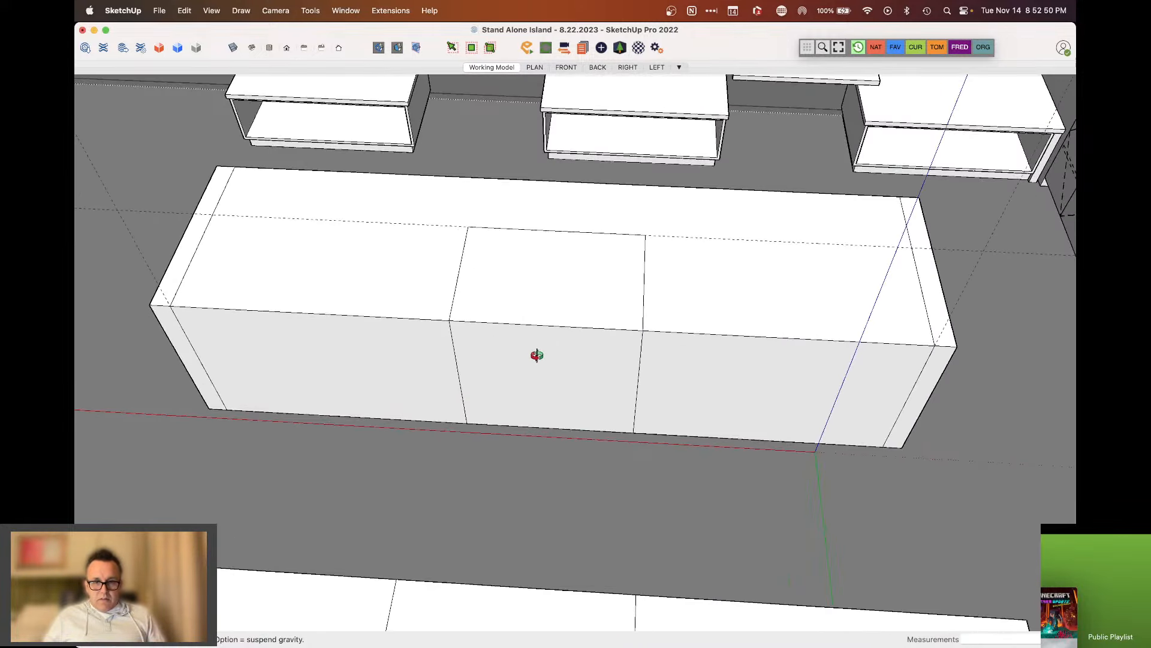
left_click_drag(537, 355, 576, 354)
key("t")
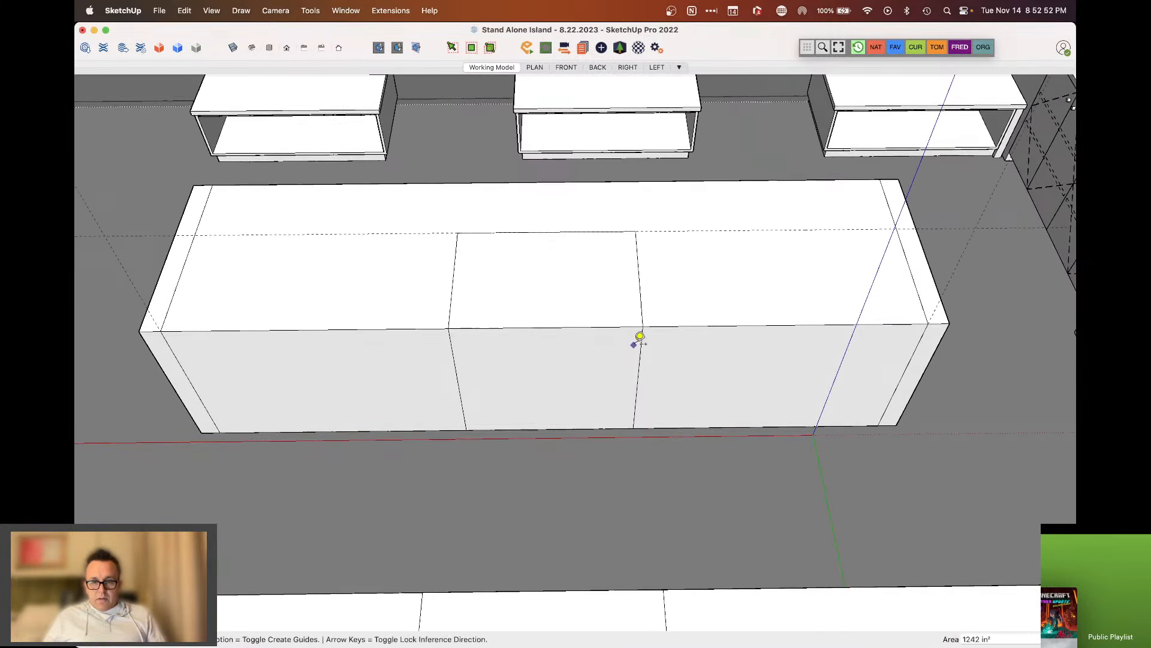
left_click(643, 340)
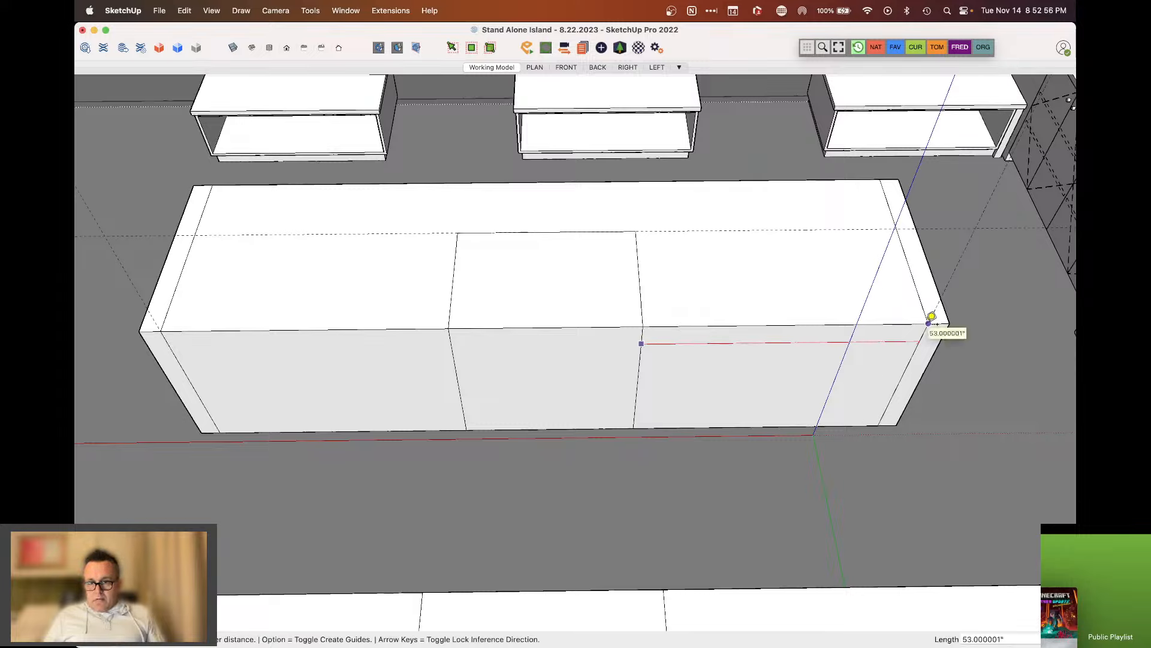
key("space")
Place a vertical guide on the island's inner long face, offset from the center section toward the open shelving end
key("t")
left_click(640, 363)
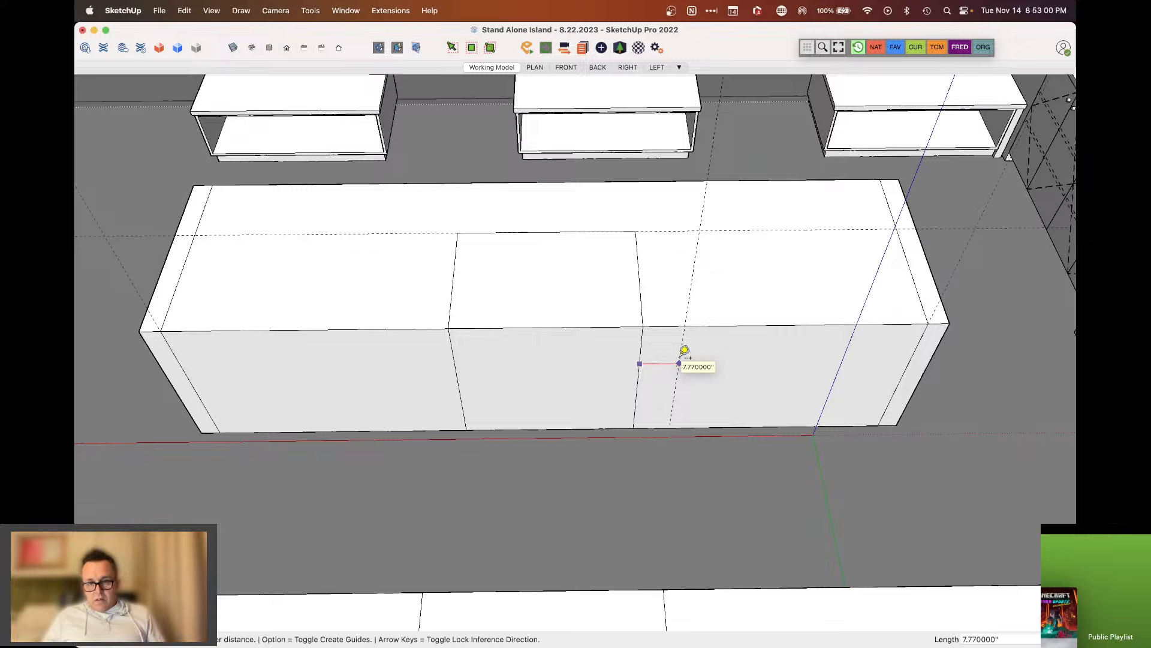
type("2")
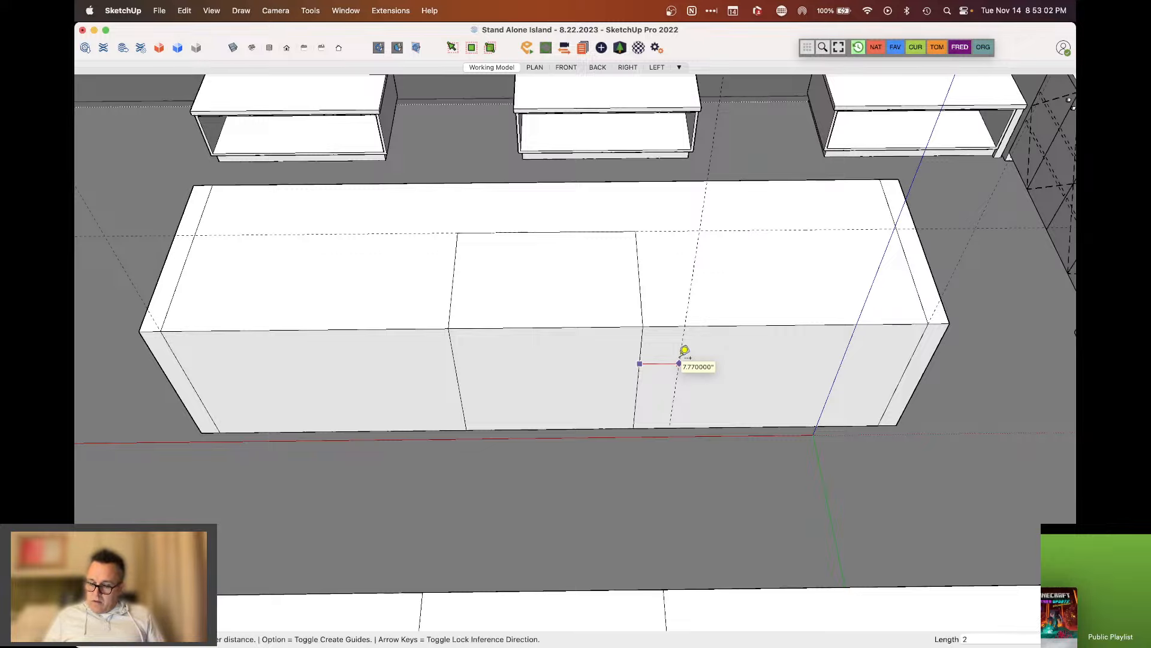
key("Return")
key("o")
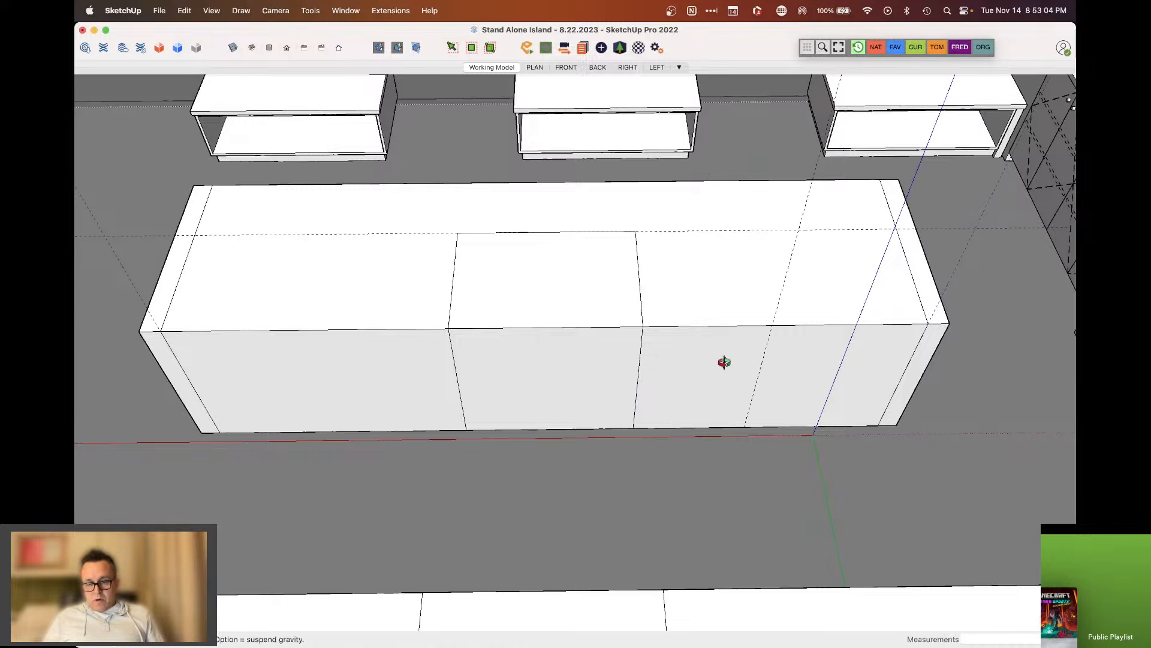
left_click_drag(723, 361, 795, 385)
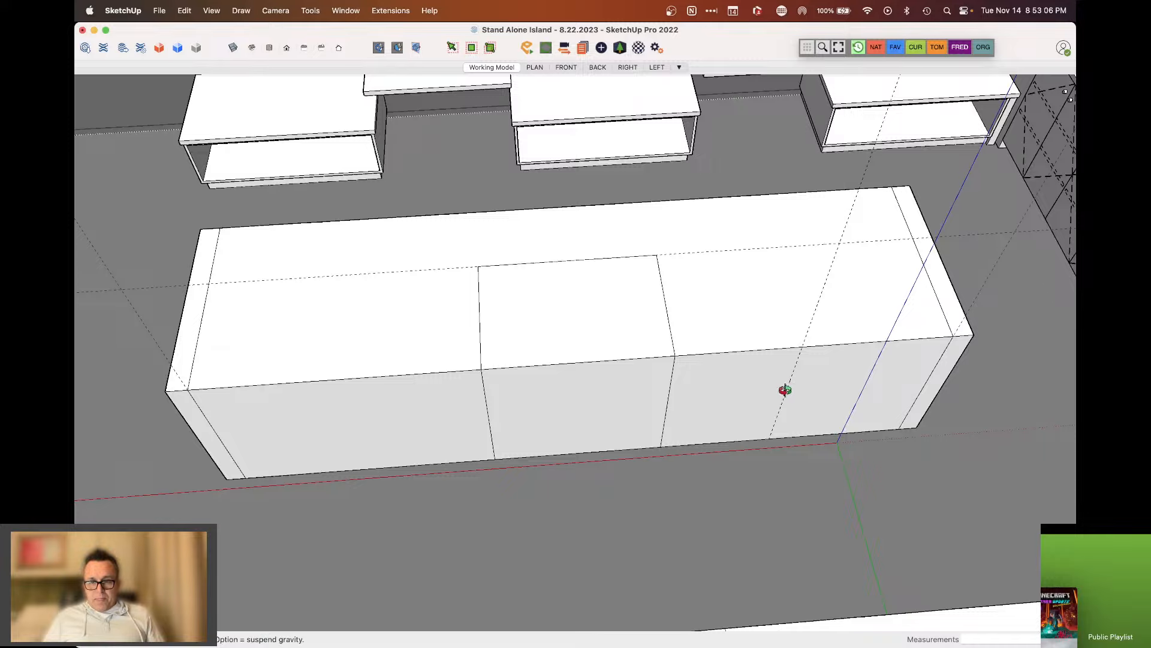
scroll(779, 386, "up", 3)
scroll(558, 329, "down", 3)
scroll(766, 352, "up", 3)
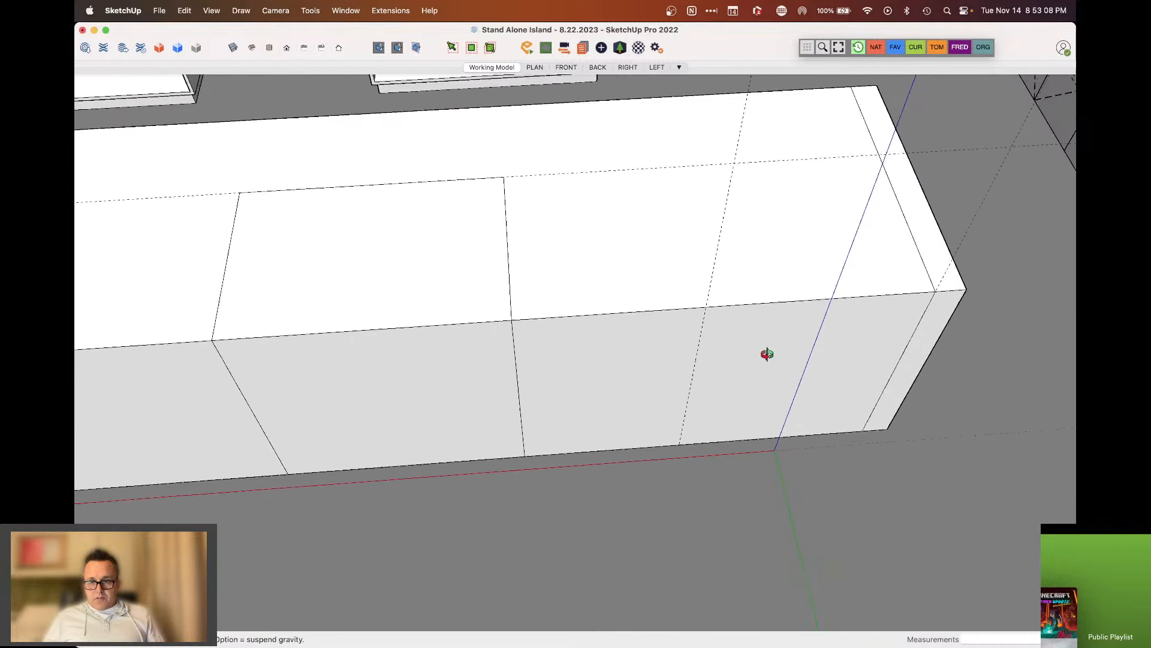
scroll(765, 352, "down", 1)
key("t")
left_click(688, 358)
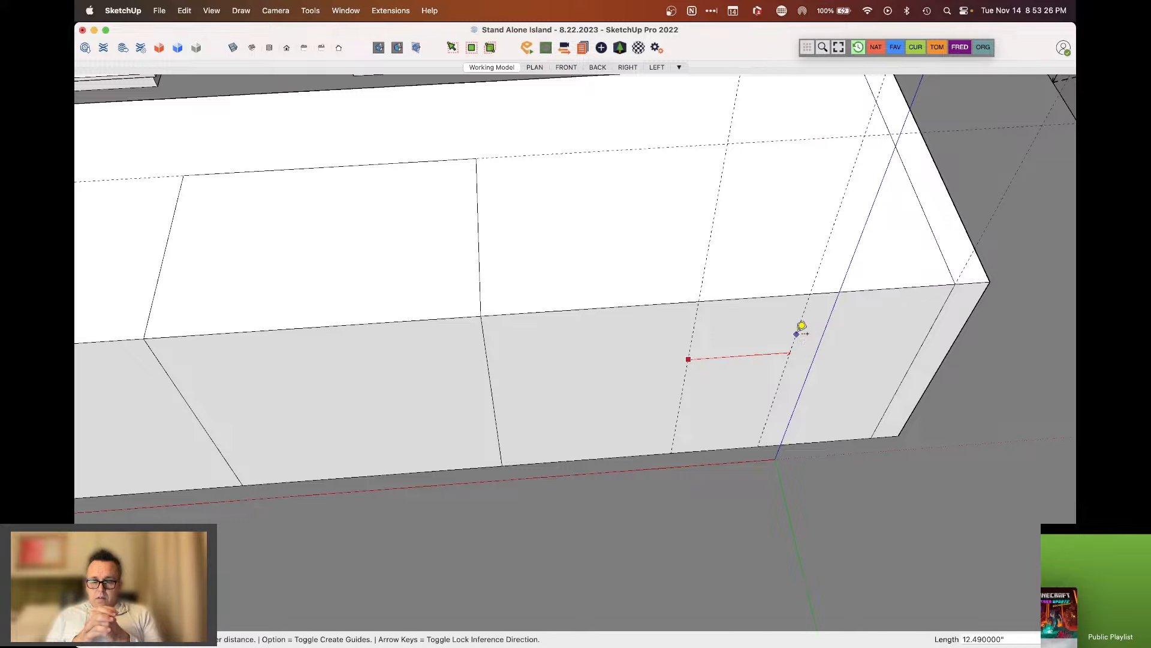
key("space")
Open the island and draw a section beside the center rectangle, running lines up the face, across the top and back to the rectangle's corner
scroll(693, 359, "down", 3)
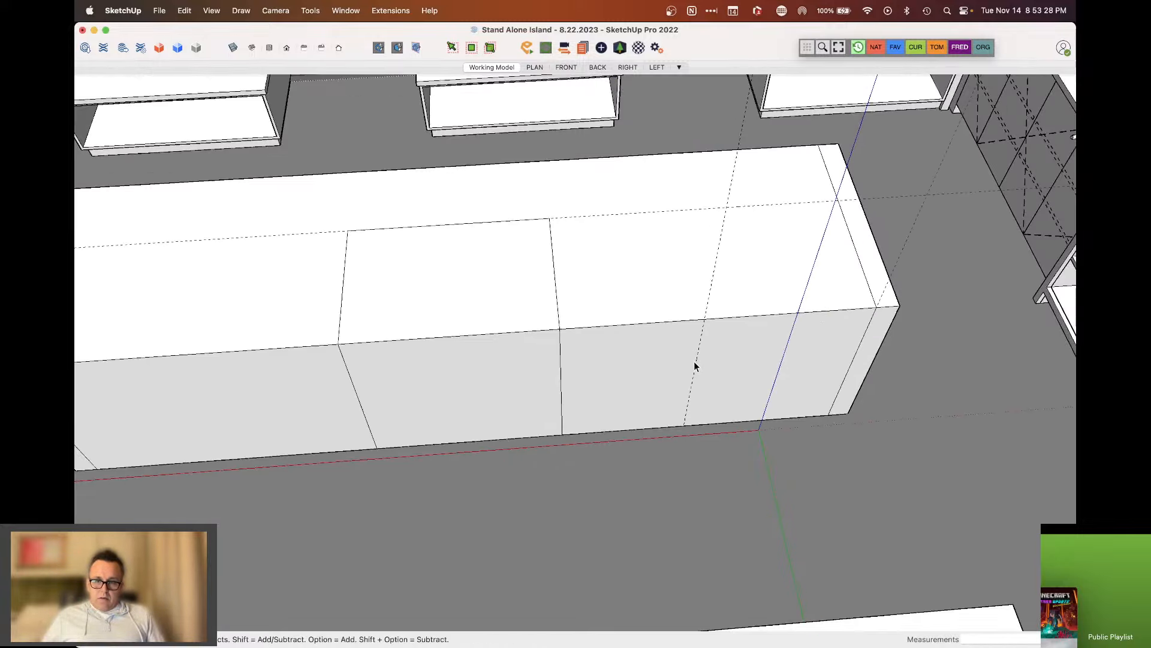
double_click(692, 332)
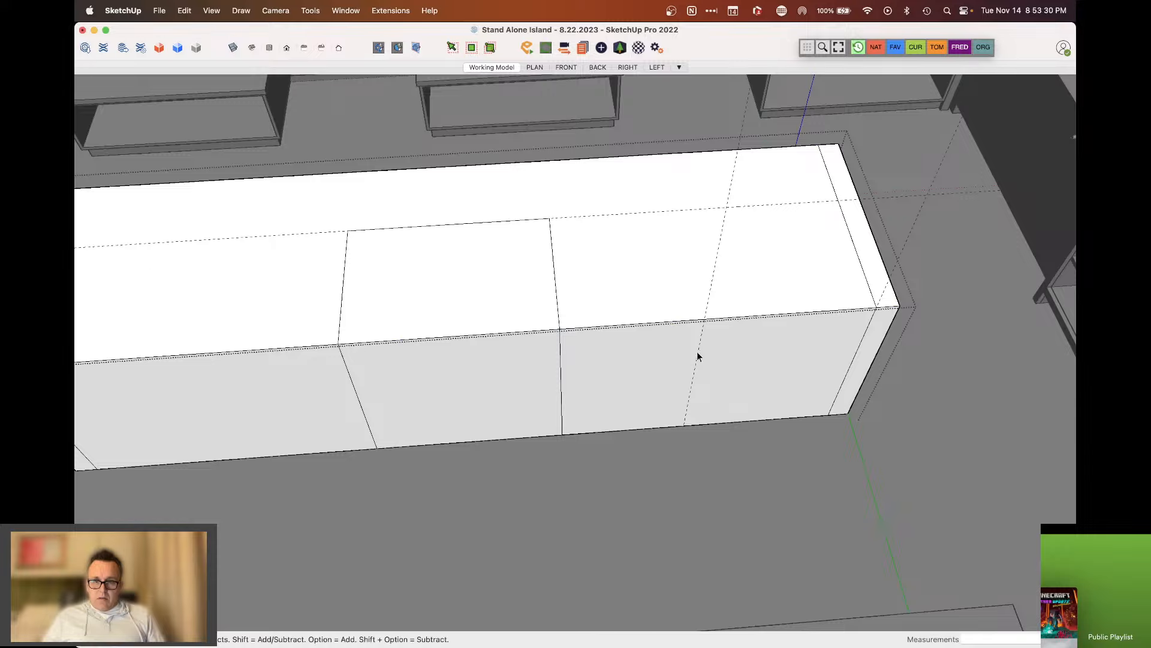
key("l")
left_click(684, 424)
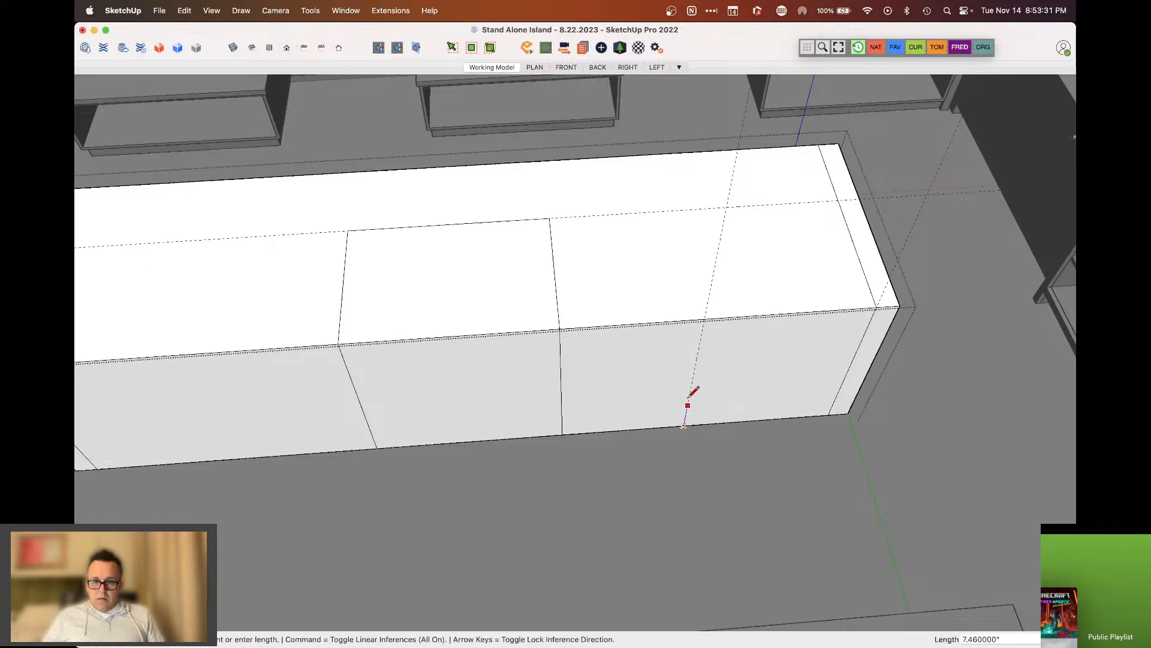
left_click(705, 319)
left_click(682, 209)
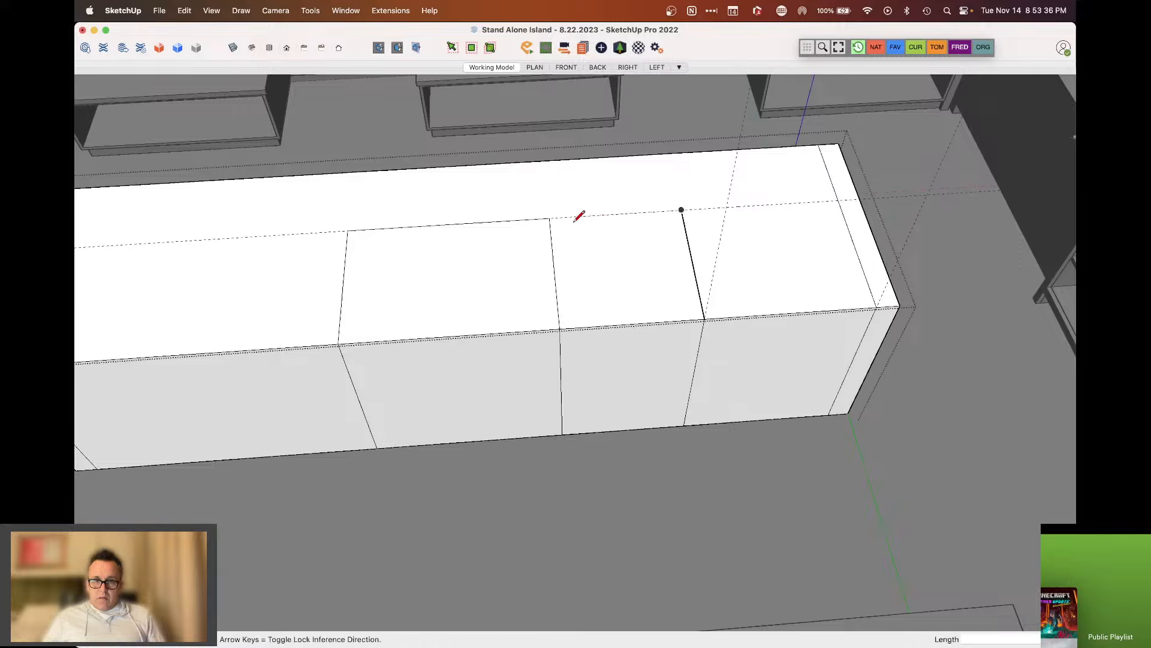
key("space")
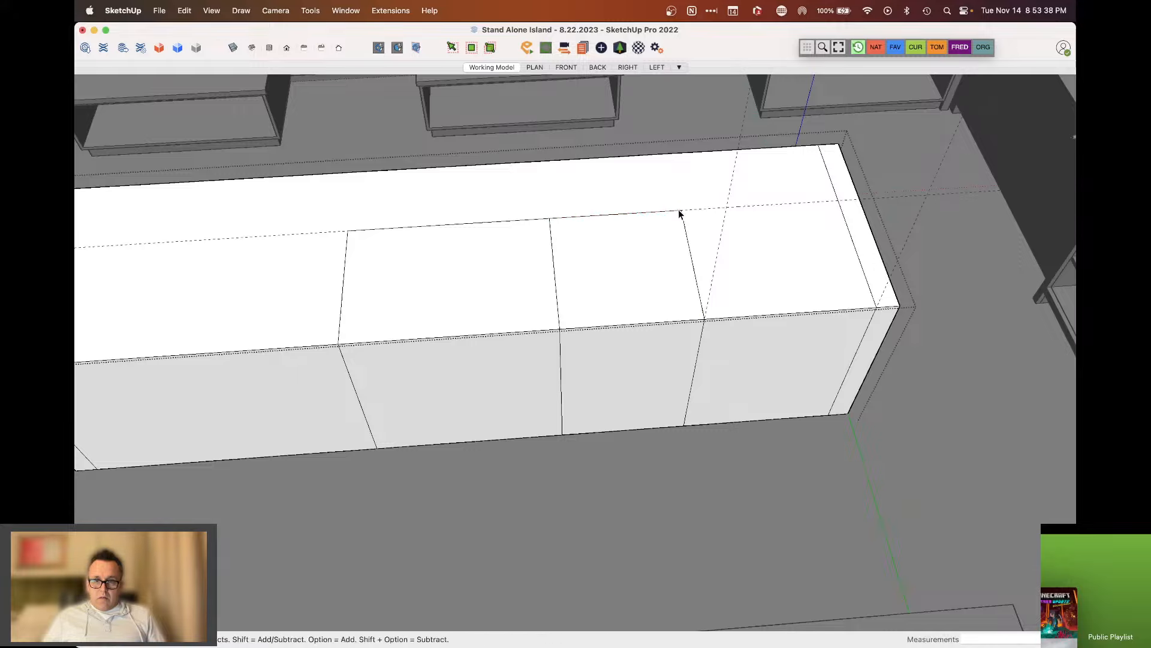
scroll(779, 255, "down", 5)
key("m")
scroll(526, 270, "up", 4)
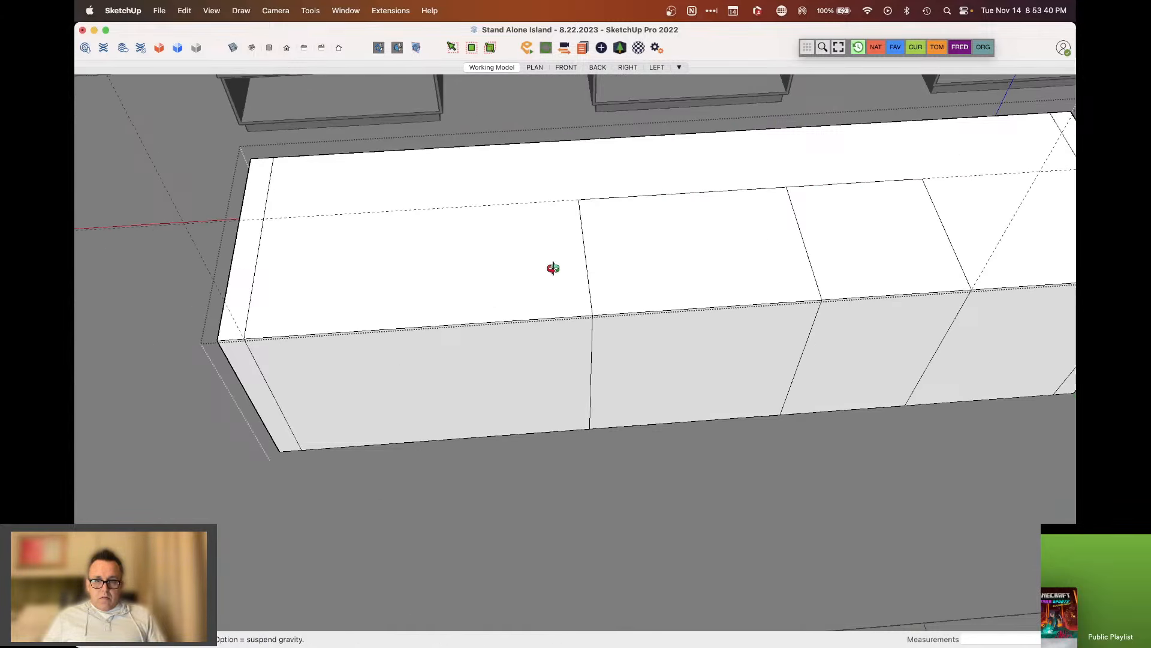
key("t")
left_click(585, 255)
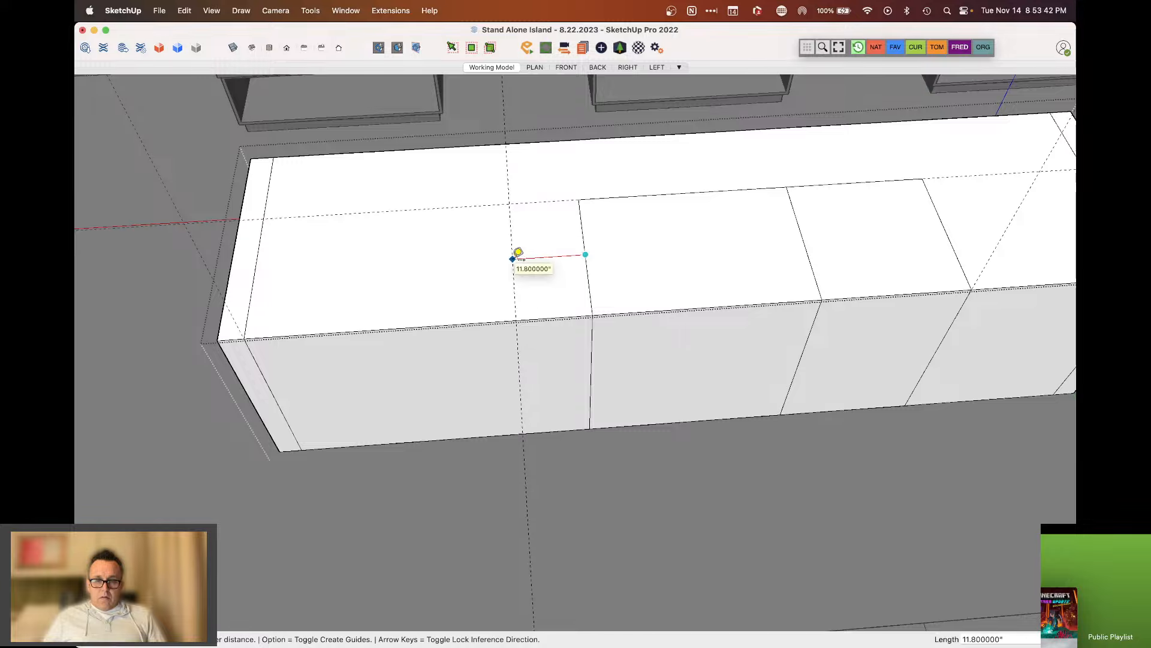
key("space")
Examine the divided island from several sides and compare its sections with those of the opposite island
key("m")
scroll(486, 275, "down", 5)
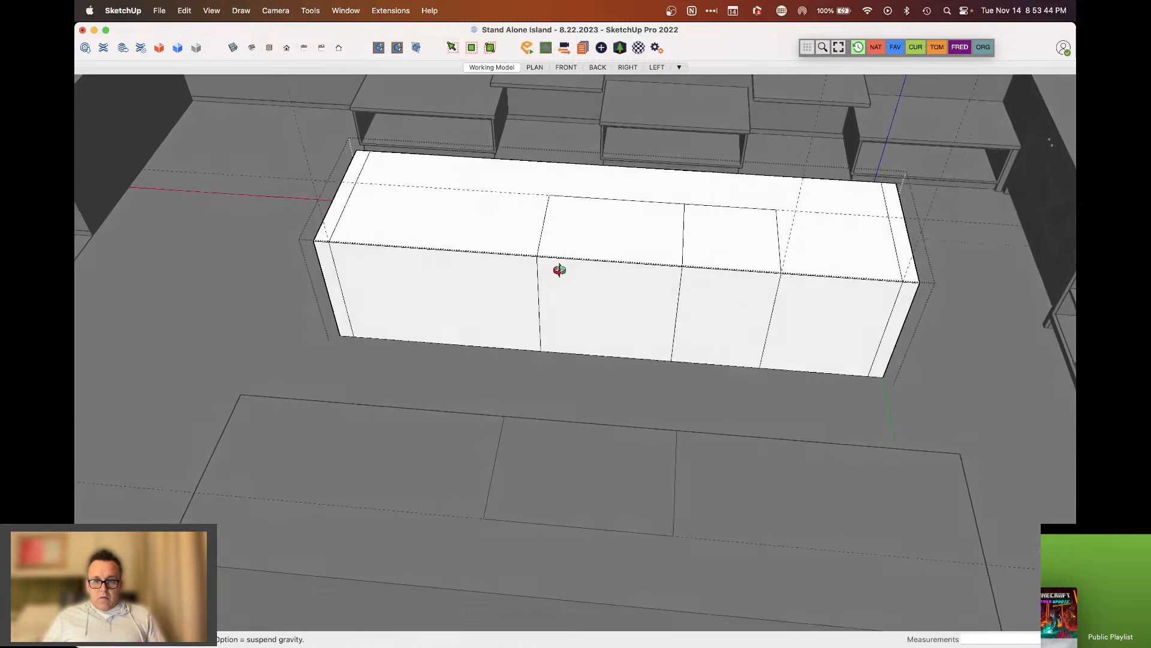
middle_click_drag(561, 289, 649, 336)
scroll(568, 330, "up", 4)
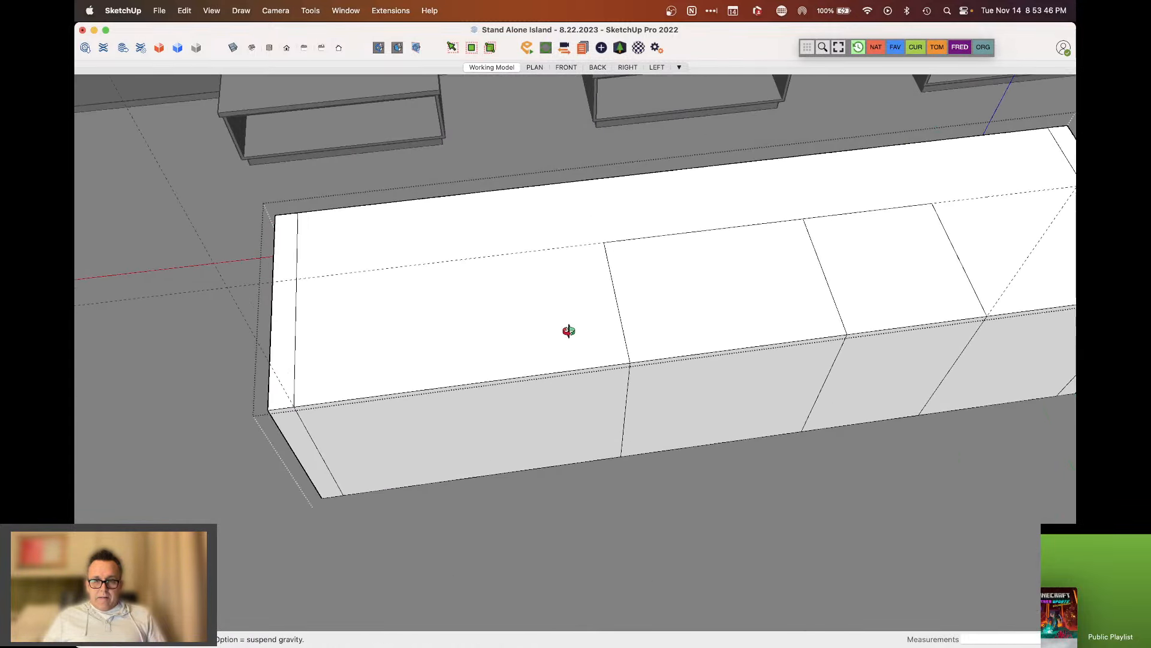
middle_click_drag(568, 330, 535, 316)
scroll(375, 326, "down", 3)
scroll(920, 397, "up", 2)
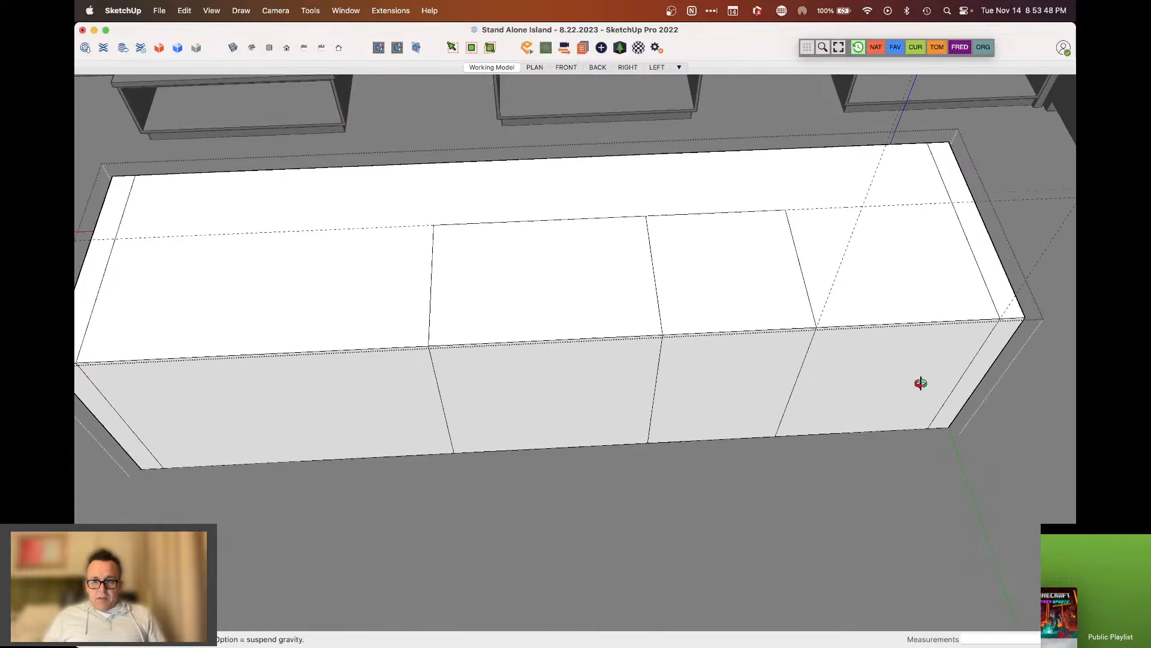
scroll(546, 330, "down", 4)
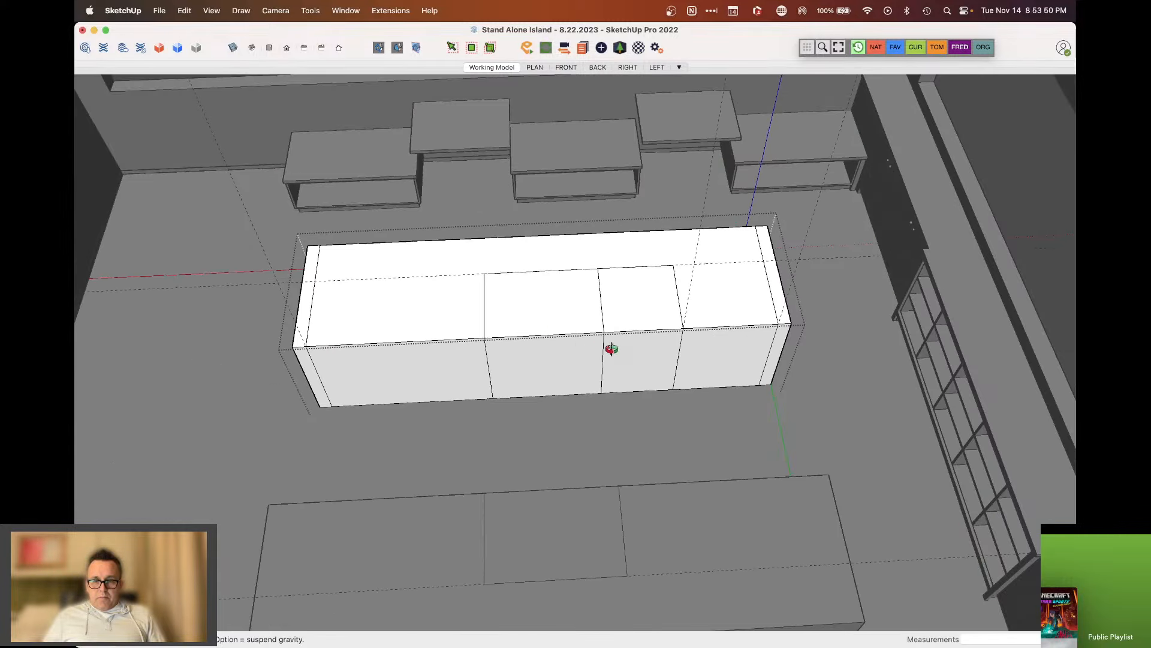
middle_click_drag(612, 350, 653, 189)
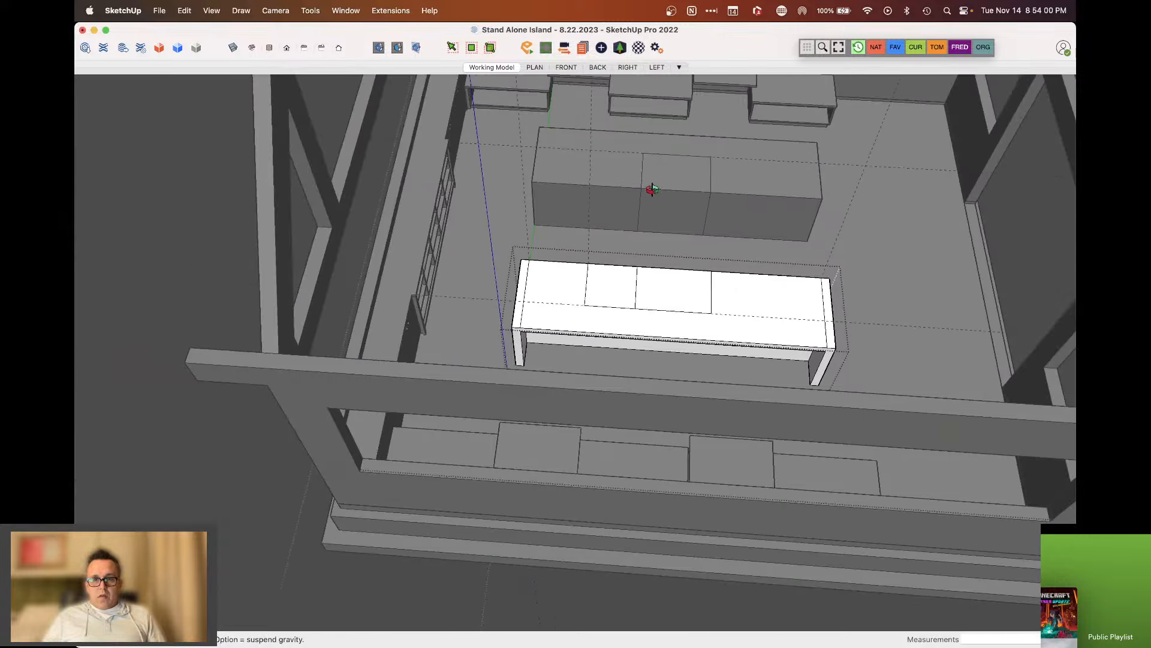
scroll(653, 189, "up", 10)
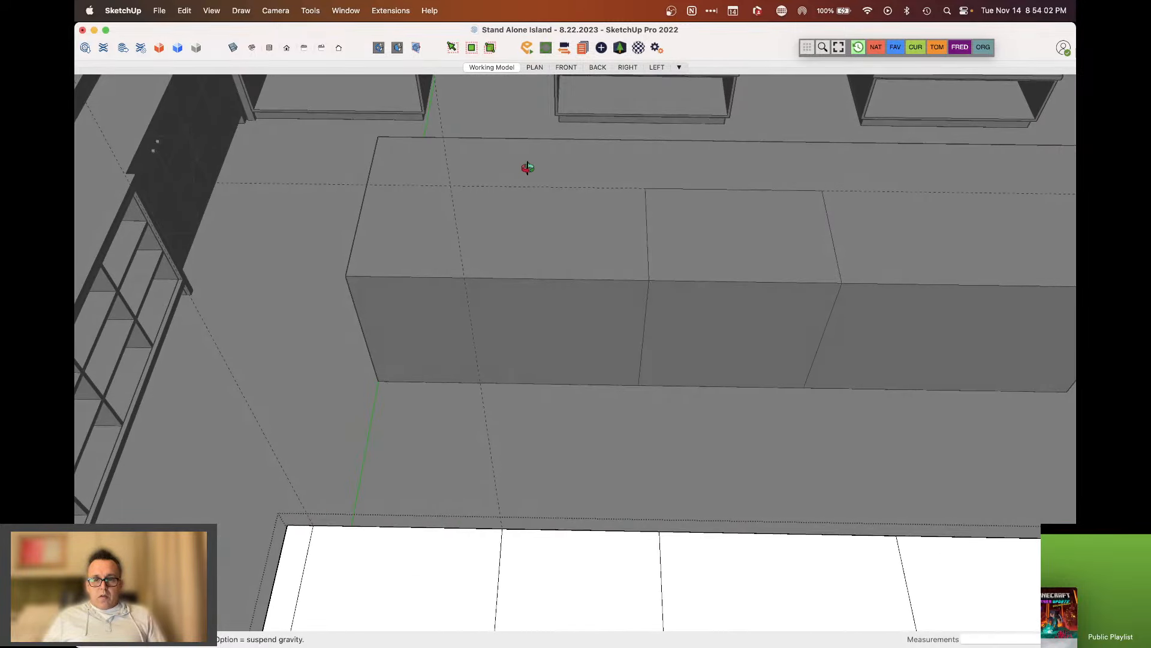
scroll(528, 168, "down", 5)
scroll(684, 193, "up", 5)
middle_click_drag(684, 192, 582, 168)
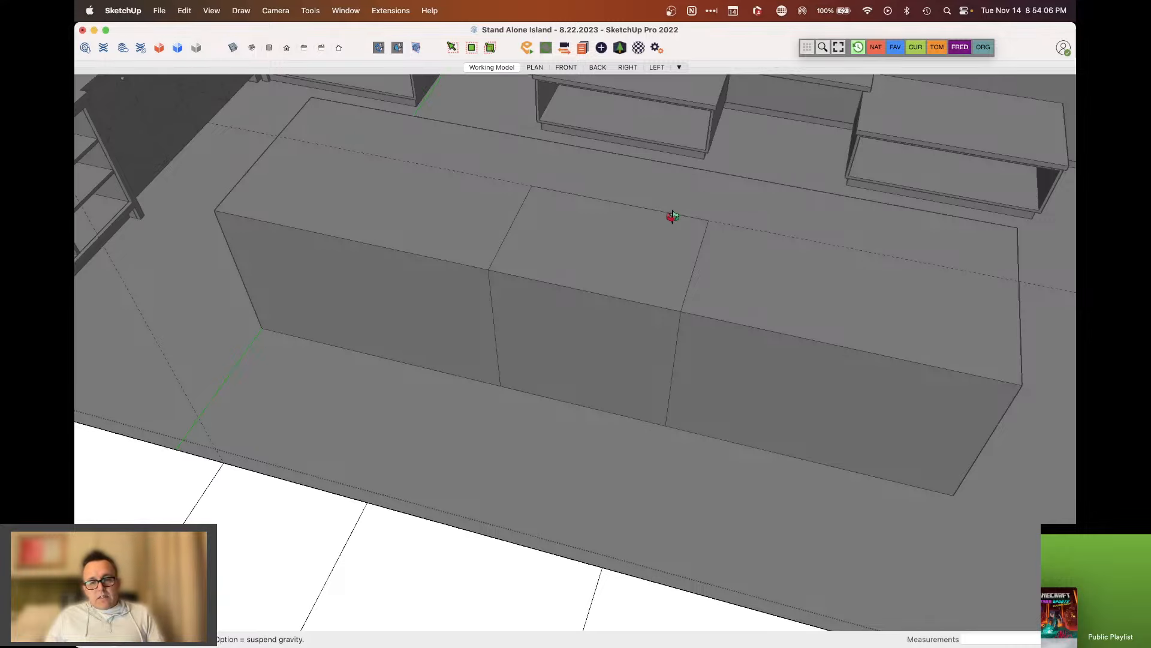
middle_click_drag(673, 217, 76, 78)
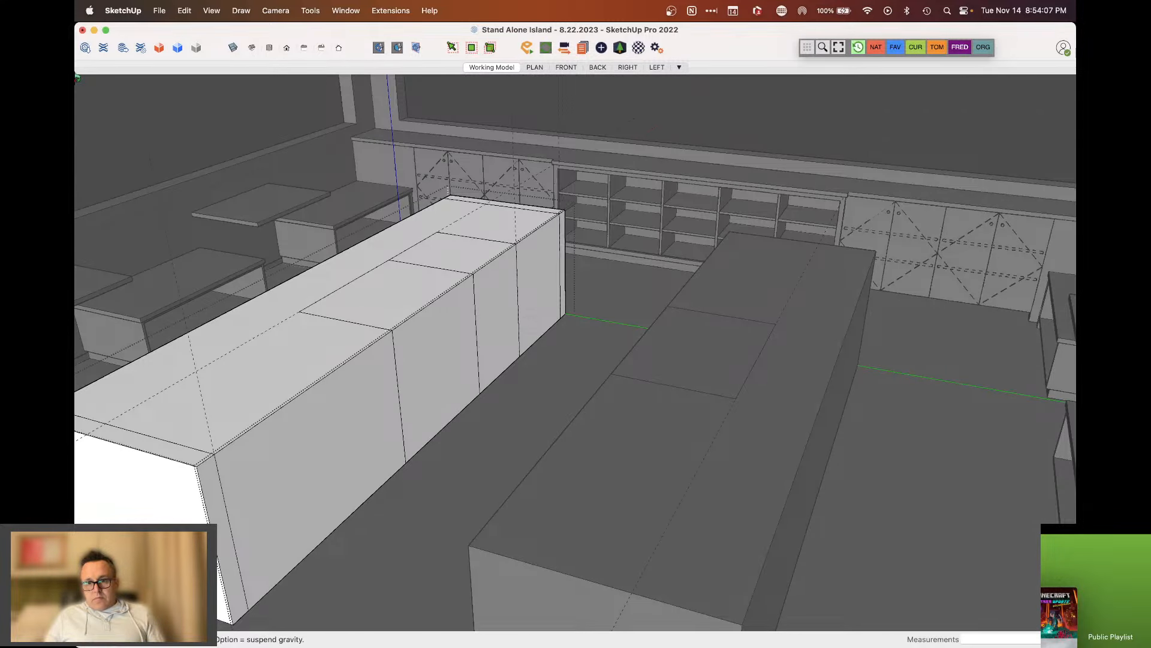
scroll(526, 198, "down", 5)
middle_click_drag(527, 198, 658, 288)
scroll(657, 288, "down", 5)
scroll(514, 167, "up", 5)
middle_click_drag(514, 167, 388, 173)
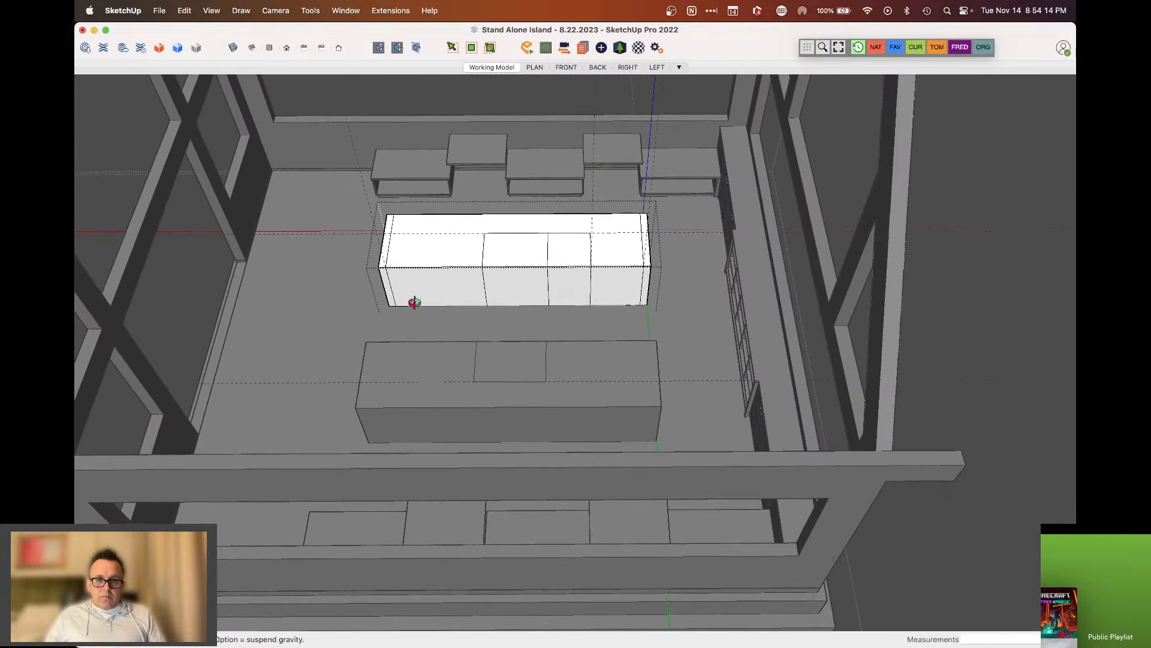
Open the opposite island for editing and place a guide 4" in from one end edge of its outer long face
scroll(420, 304, "up", 5)
middle_click_drag(430, 306, 466, 311)
scroll(499, 447, "up", 5)
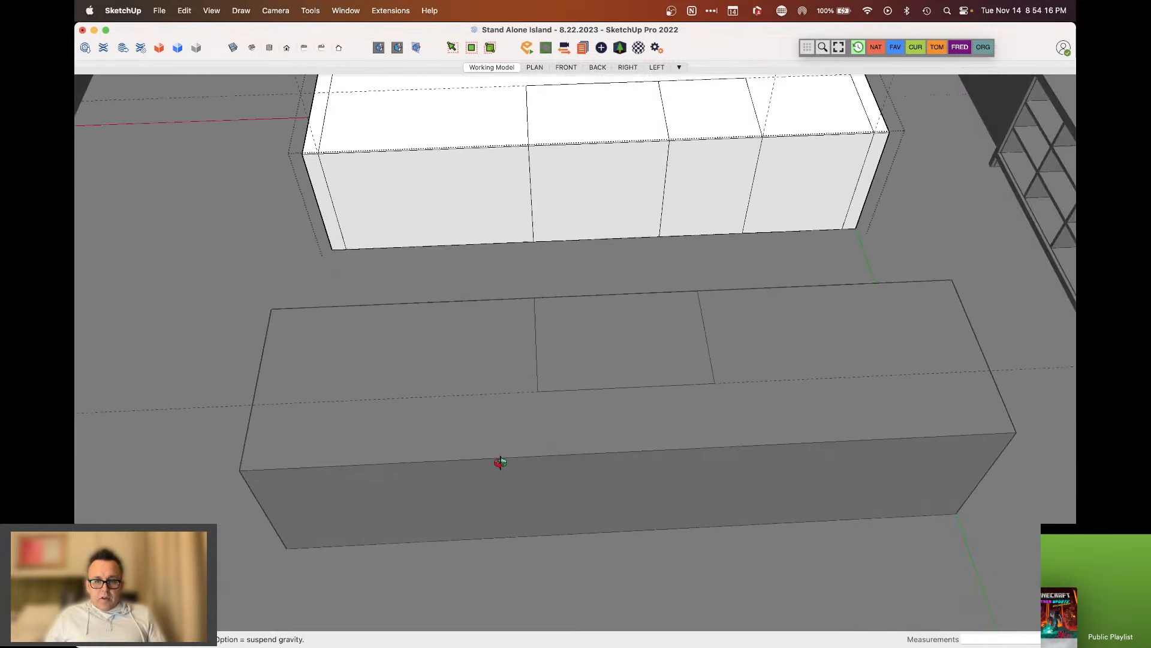
key("space")
left_click(483, 461)
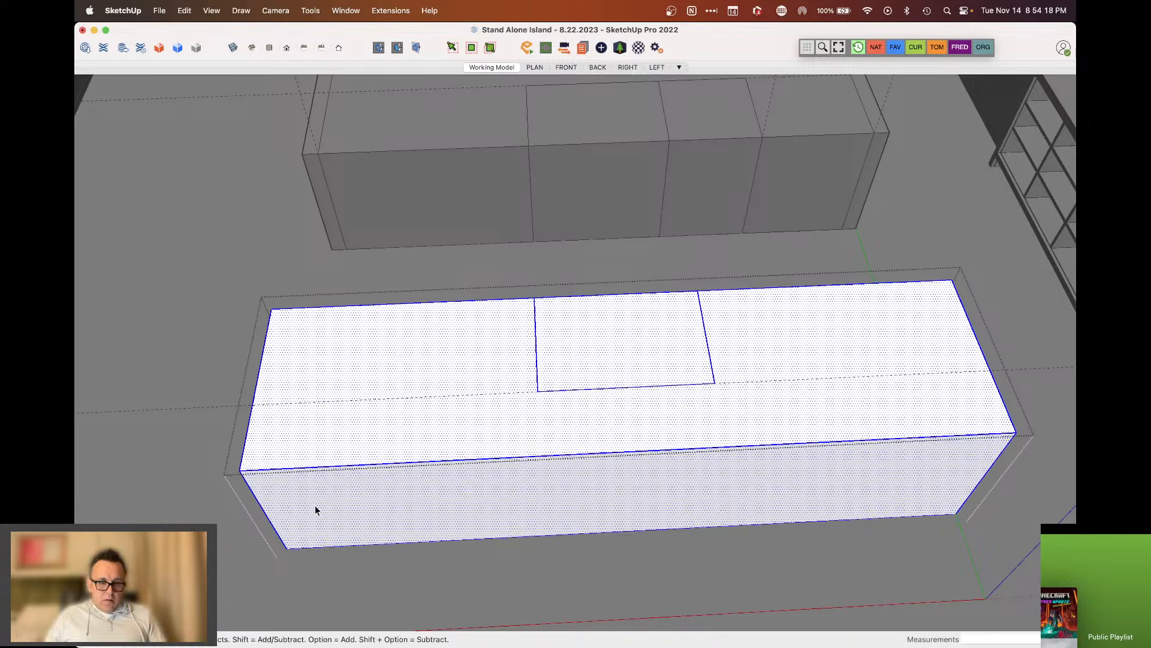
key("t")
left_click(273, 526)
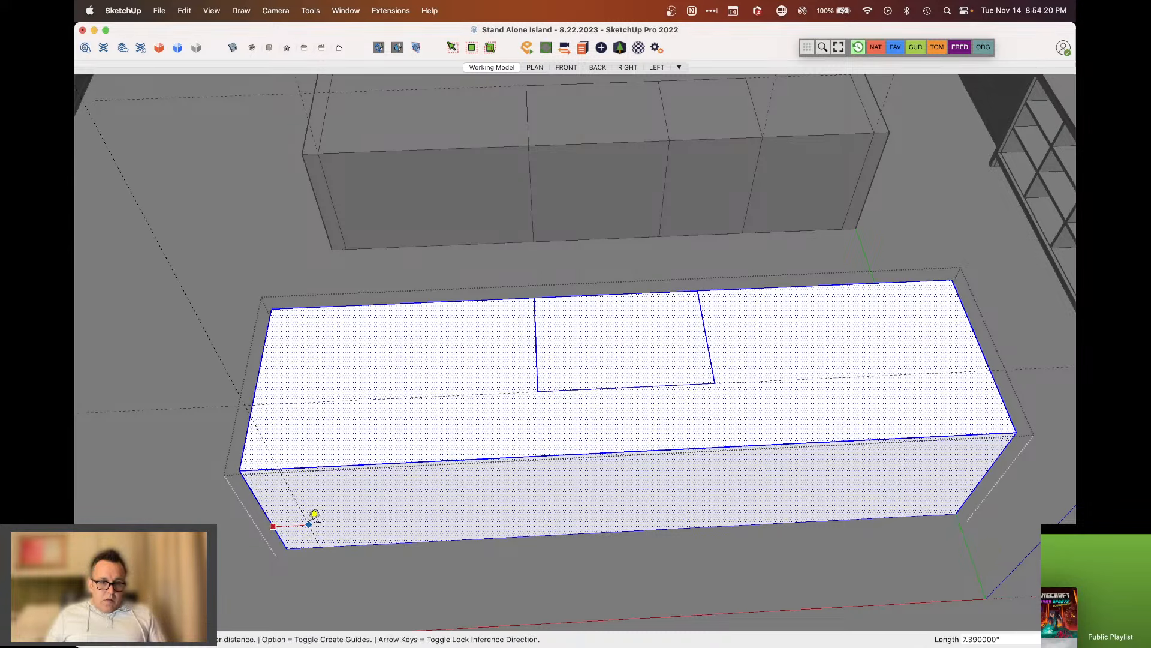
type("4")
key("Return")
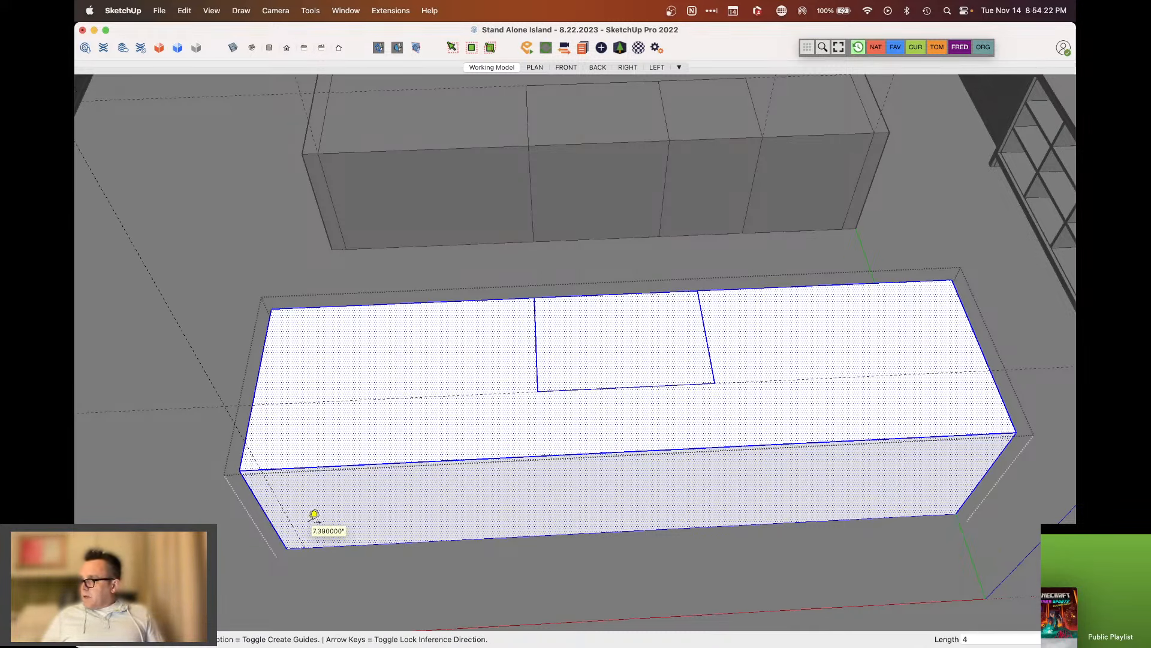
Place a vertical guide 4" in from the other end edge of the island's outer long face
key("space")
key("t")
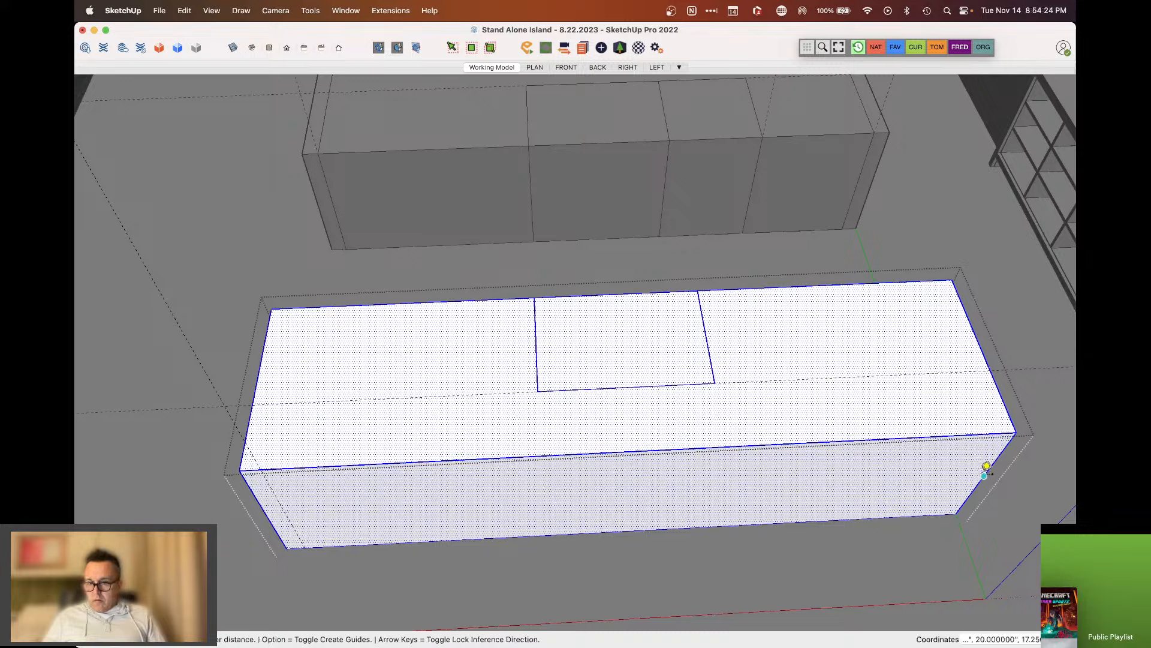
left_click(986, 467)
type("1")
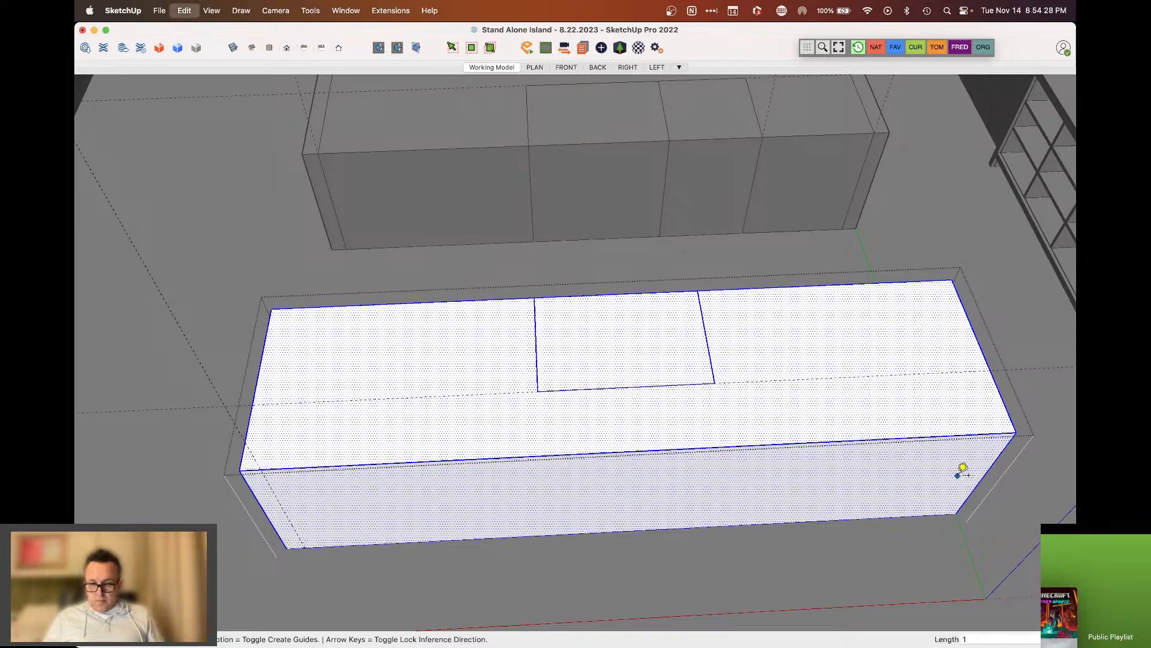
key("Return")
left_click(992, 463)
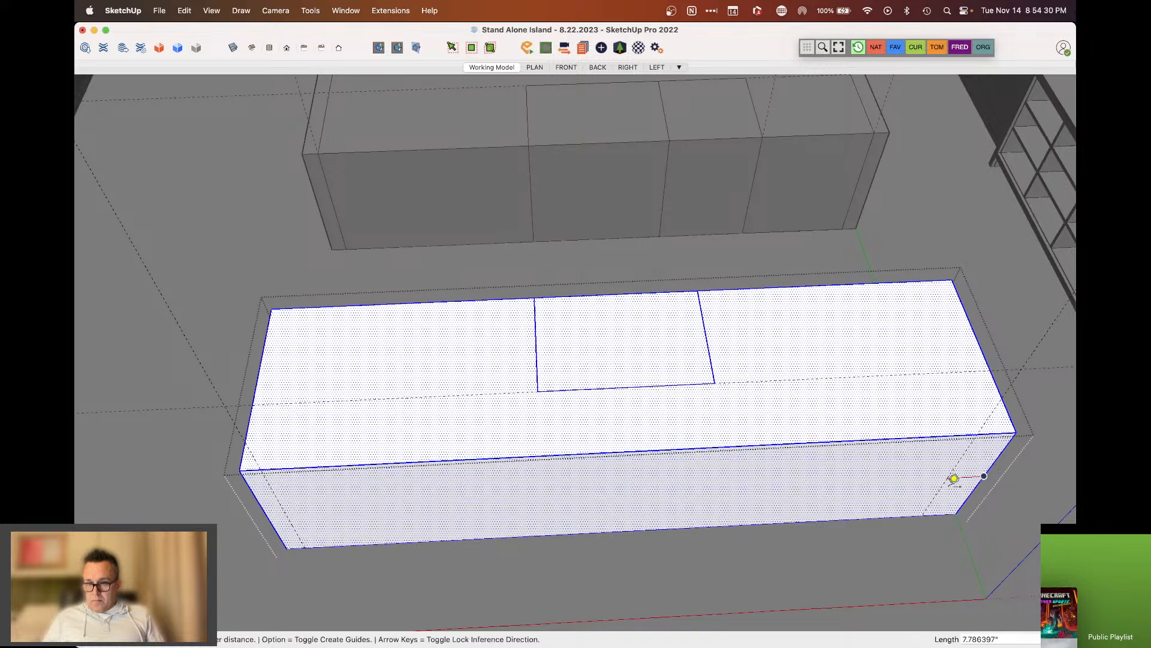
type("4")
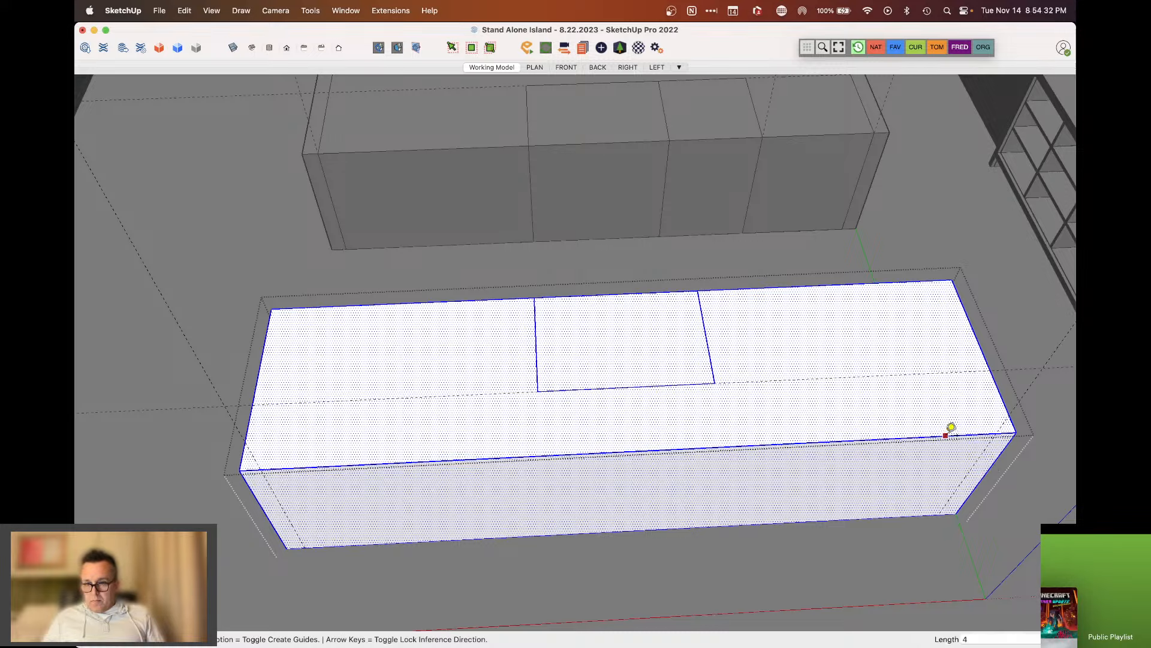
key("Return")
Draw a rectangle between the guides on the outer long face, reaching the floor, and push it in 14" as a seating recess
key("r")
left_click(996, 434)
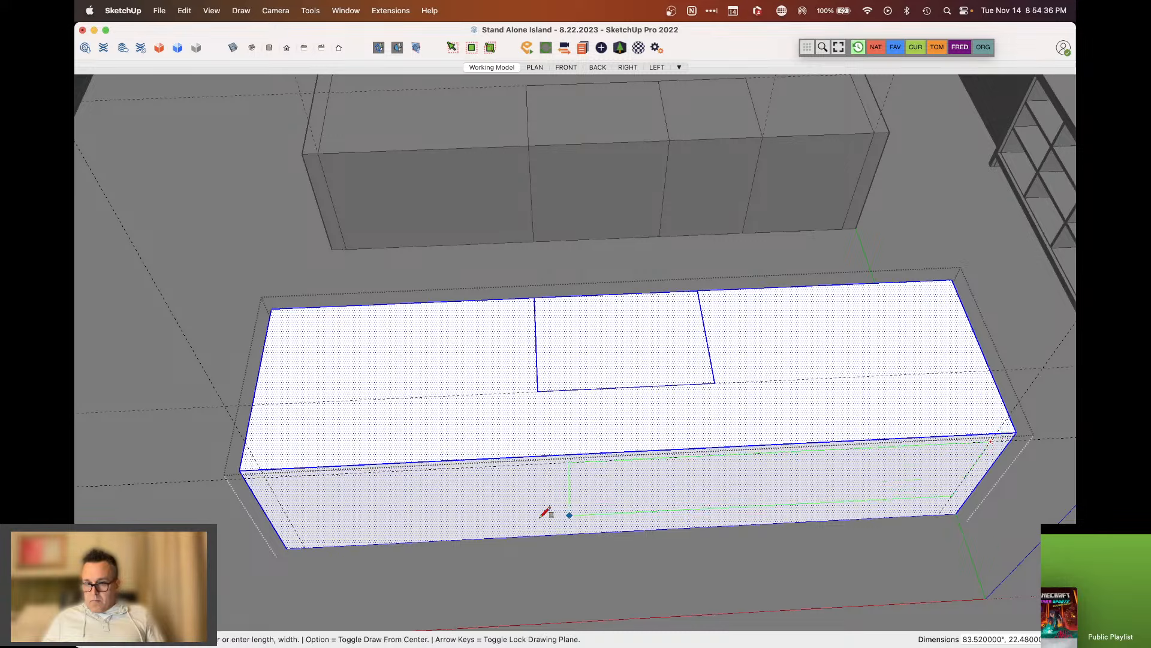
left_click(305, 545)
key("p")
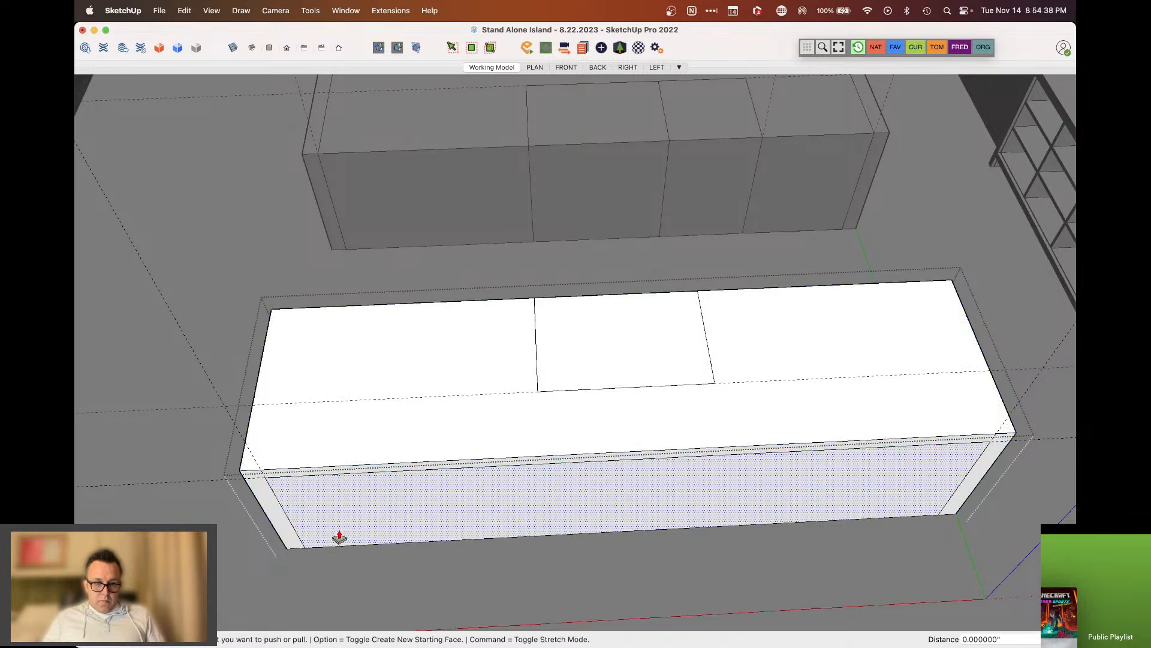
left_click(337, 537)
key("Return")
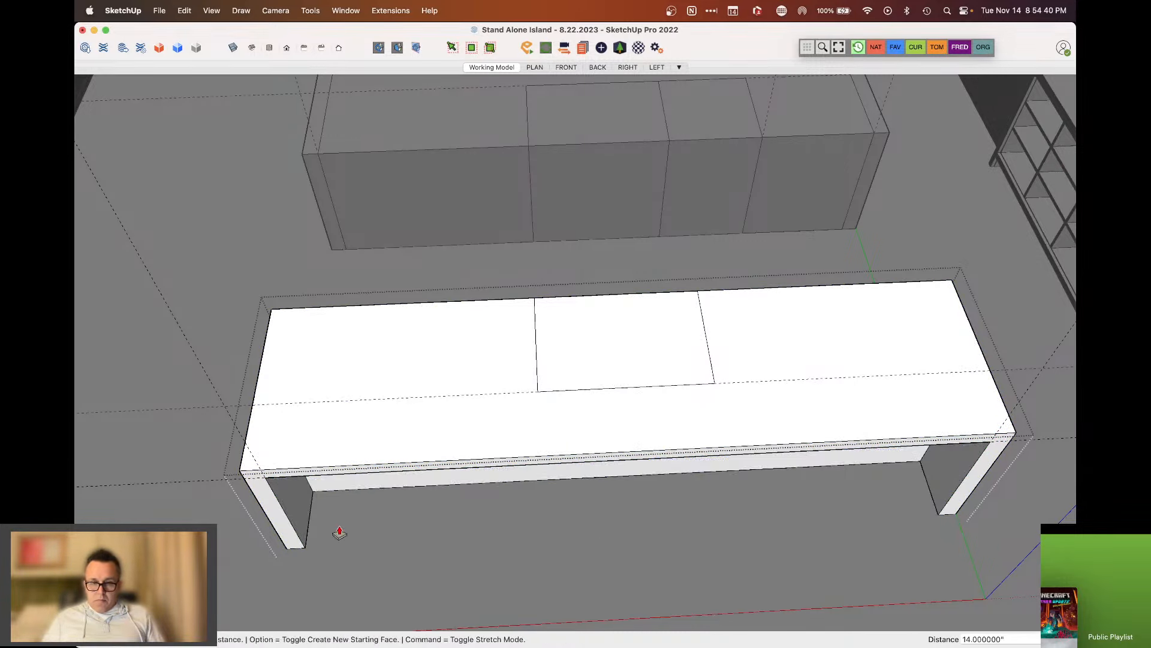
Erase the vertical guides at both ends of the recessed island and finish editing it
key("e")
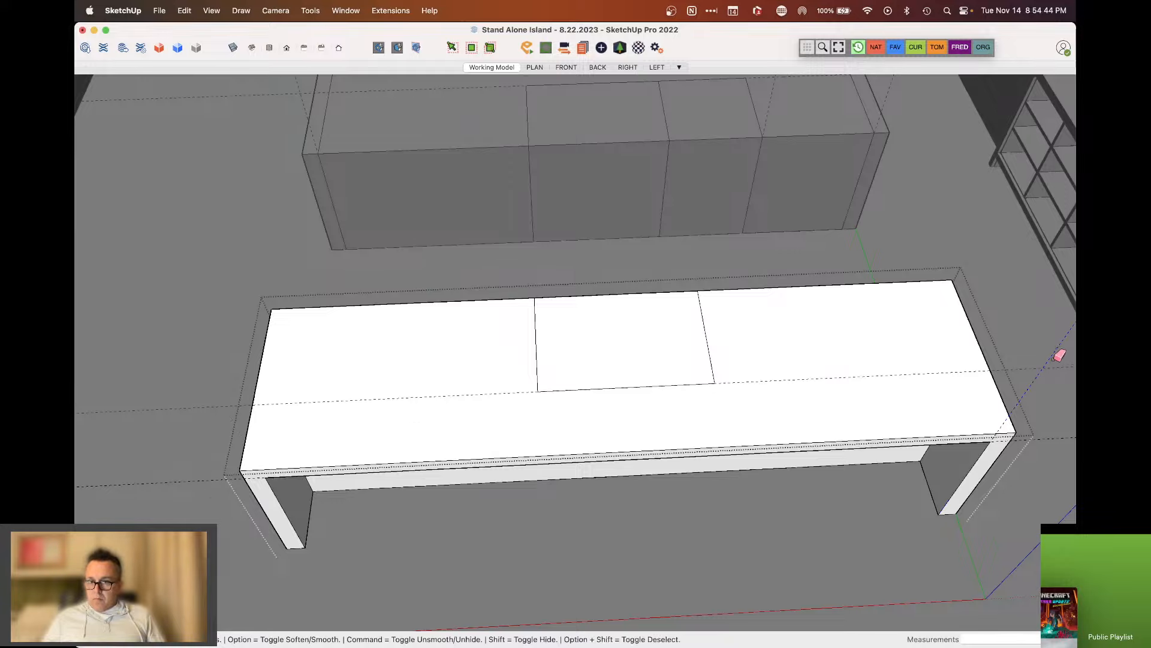
key("space")
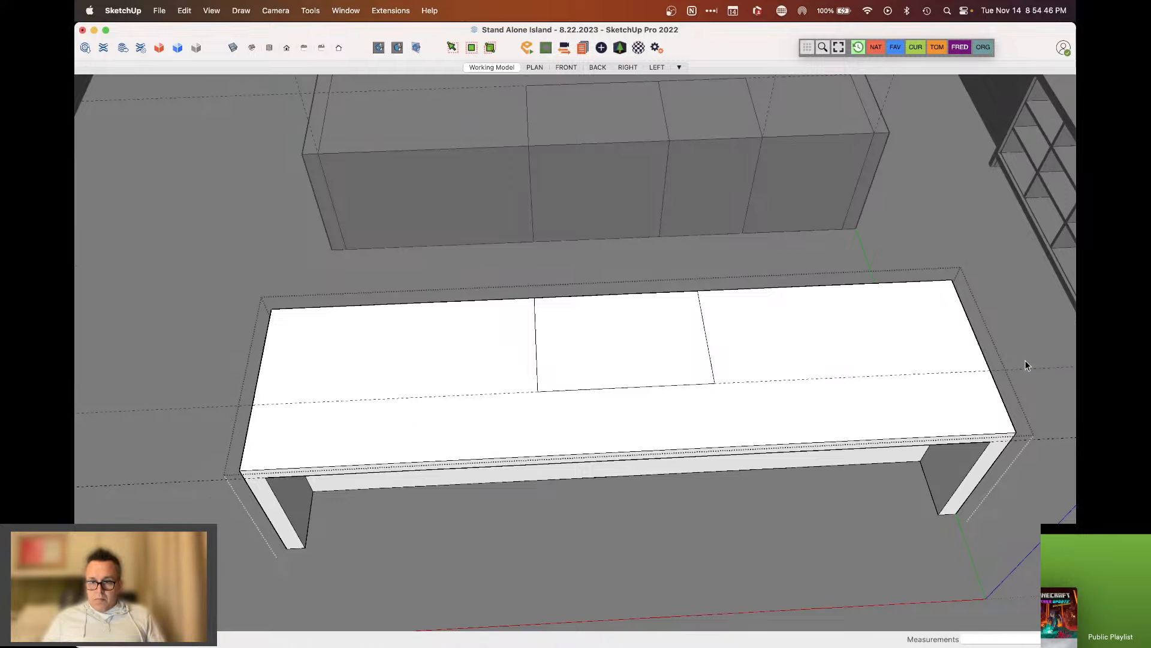
left_click(1024, 360)
key("m")
Measure the distance from the divided island's center section to the end panel on its undivided side, along the inner long face
scroll(628, 389, "down", 3)
middle_click_drag(630, 391, 610, 418)
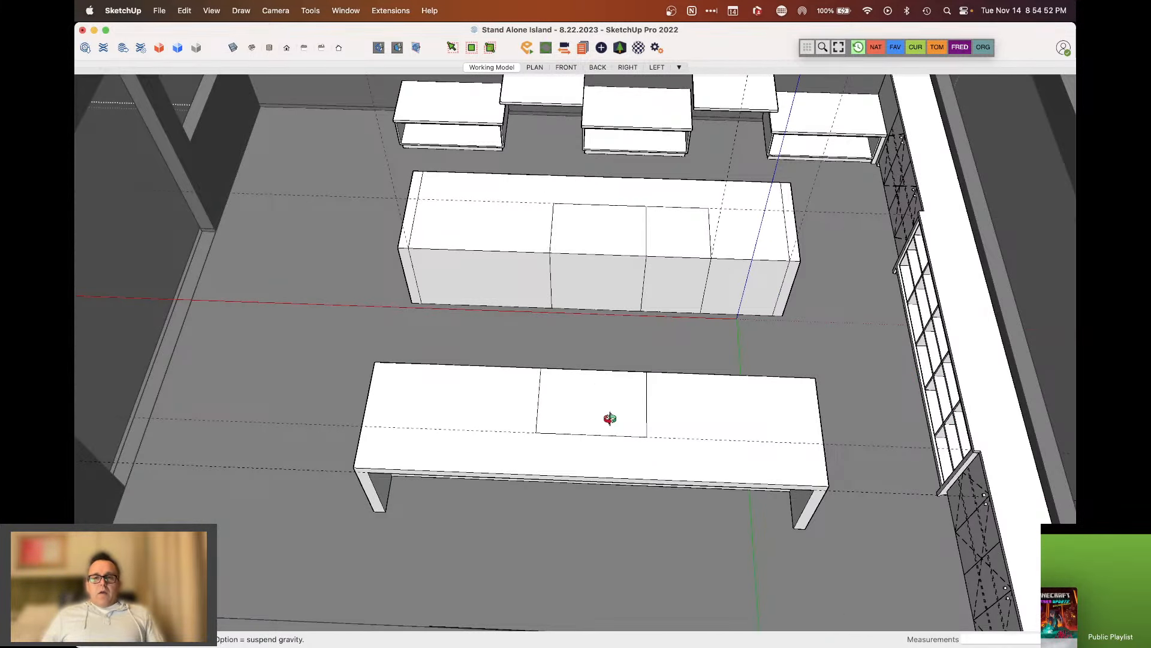
scroll(596, 203, "up", 4)
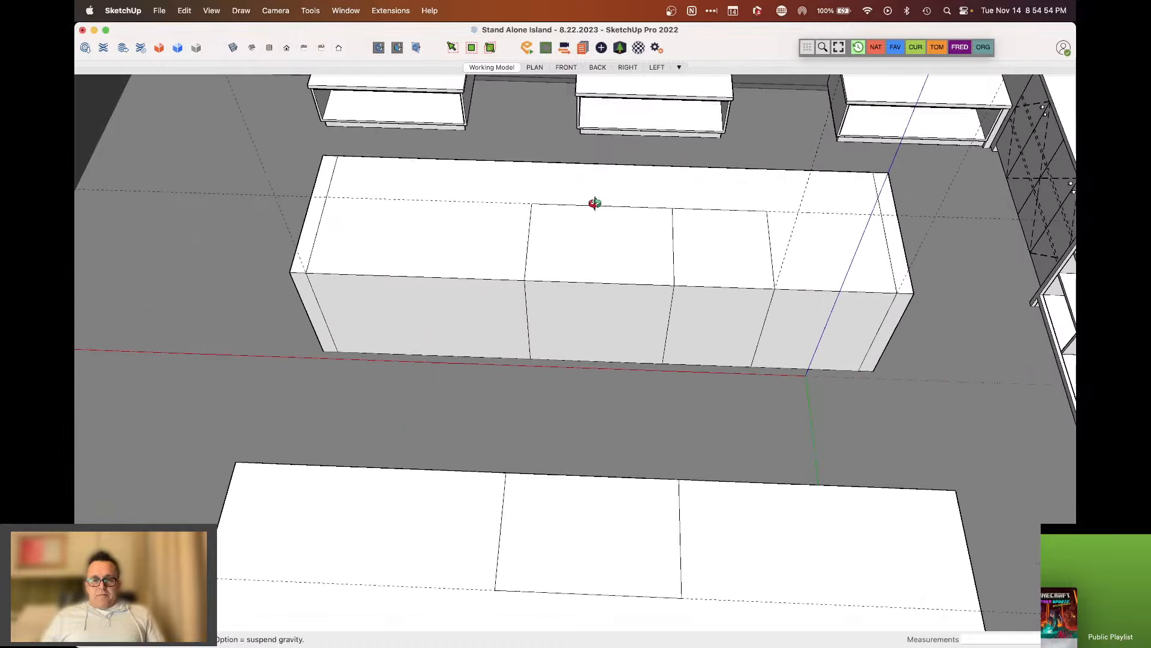
mouse_move(595, 202)
middle_mouse_down()
mouse_move(606, 192)
mouse_move(617, 202)
middle_mouse_up()
scroll(344, 255, "up", 3)
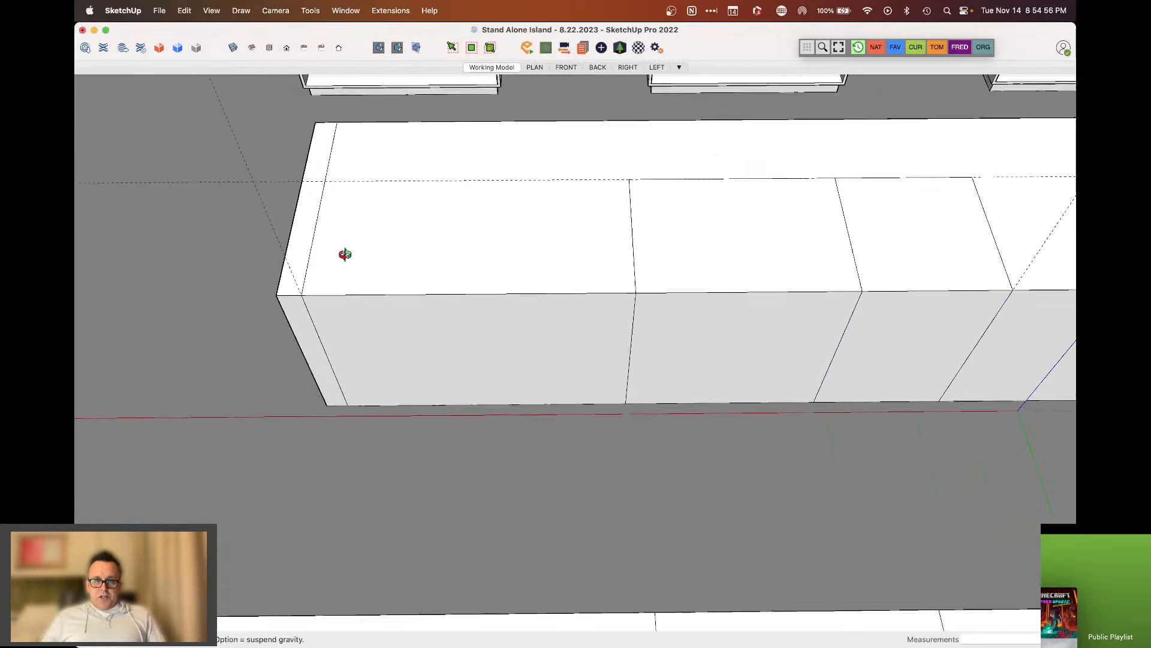
key("t")
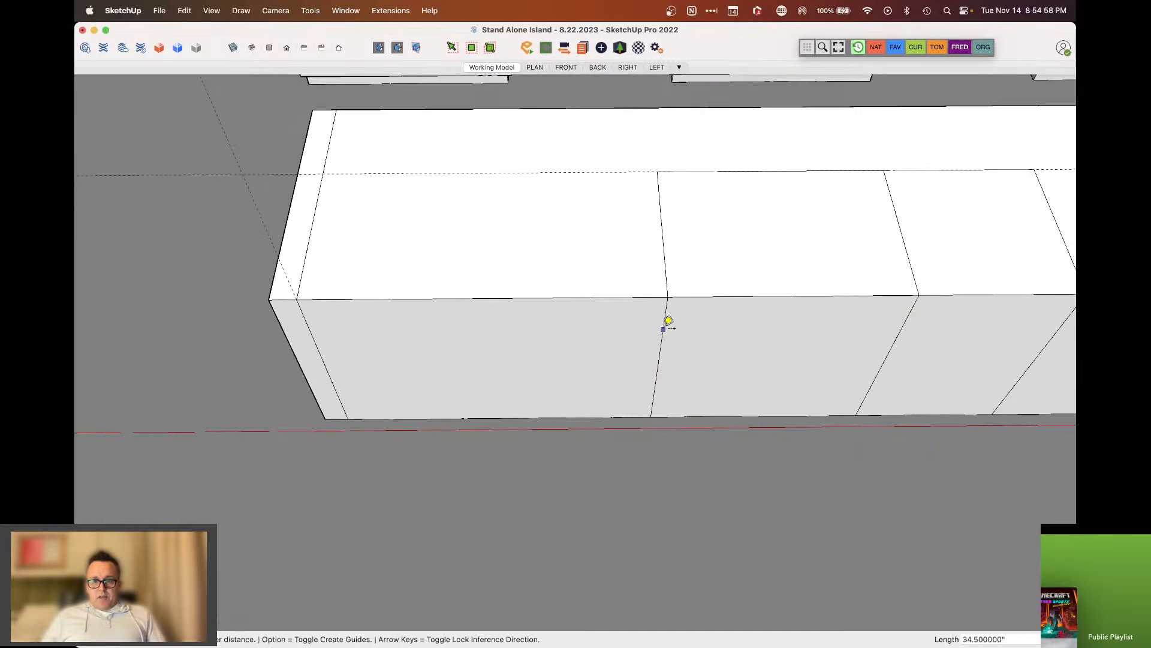
left_click(662, 329)
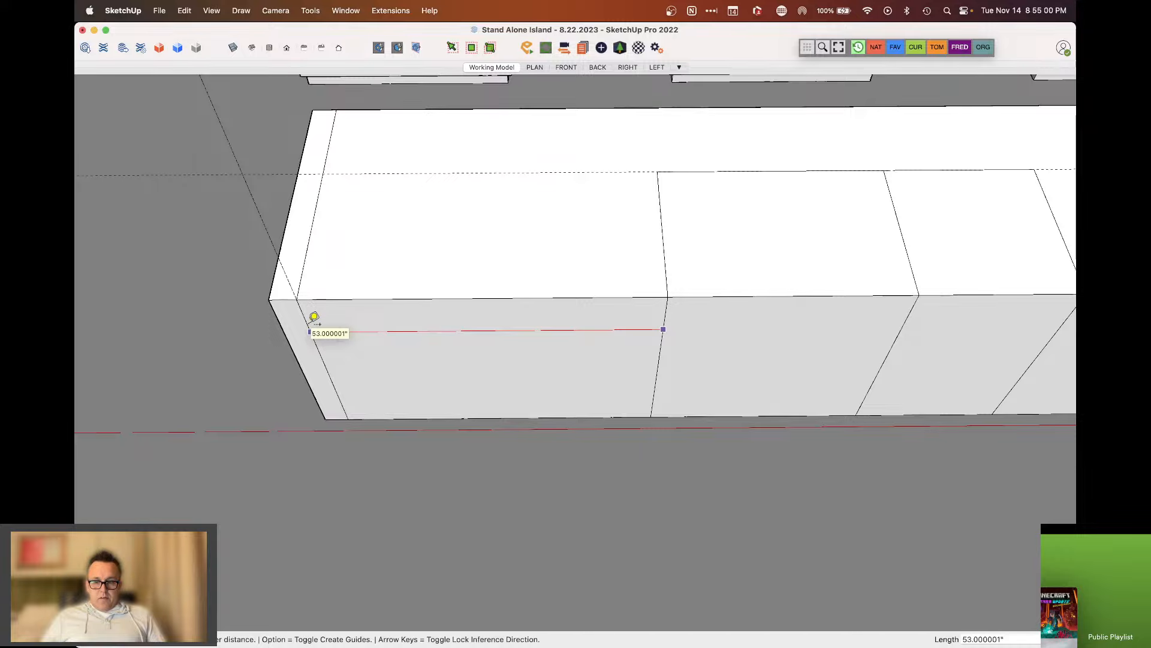
scroll(314, 317, "down", 3)
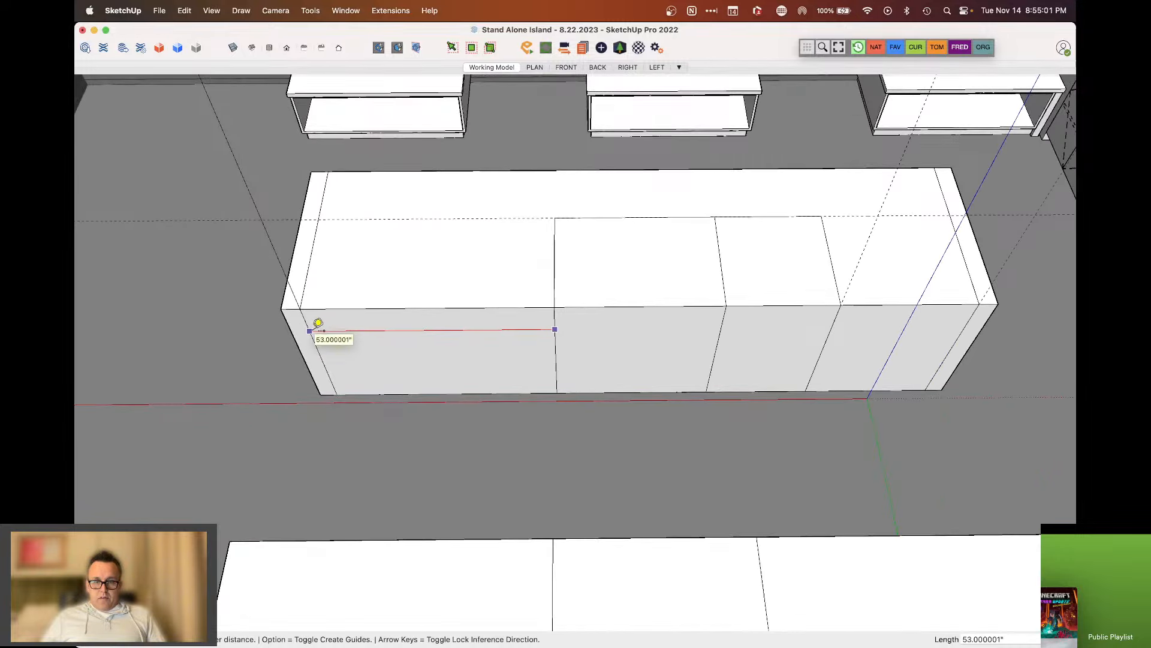
key("space")
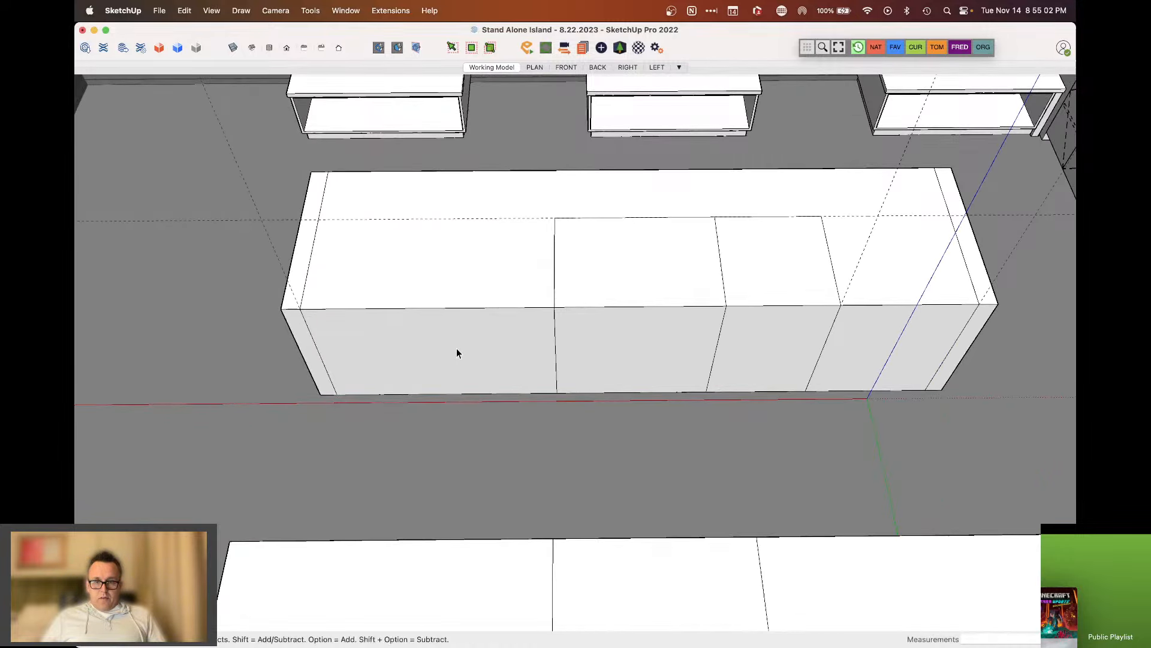
Check a possible division just inside the same end panel by measuring from the center section, and compare both islands' layouts
scroll(567, 349, "down", 5)
mouse_move(568, 349)
middle_mouse_down()
mouse_move(523, 334)
mouse_move(430, 340)
mouse_move(560, 360)
middle_mouse_up()
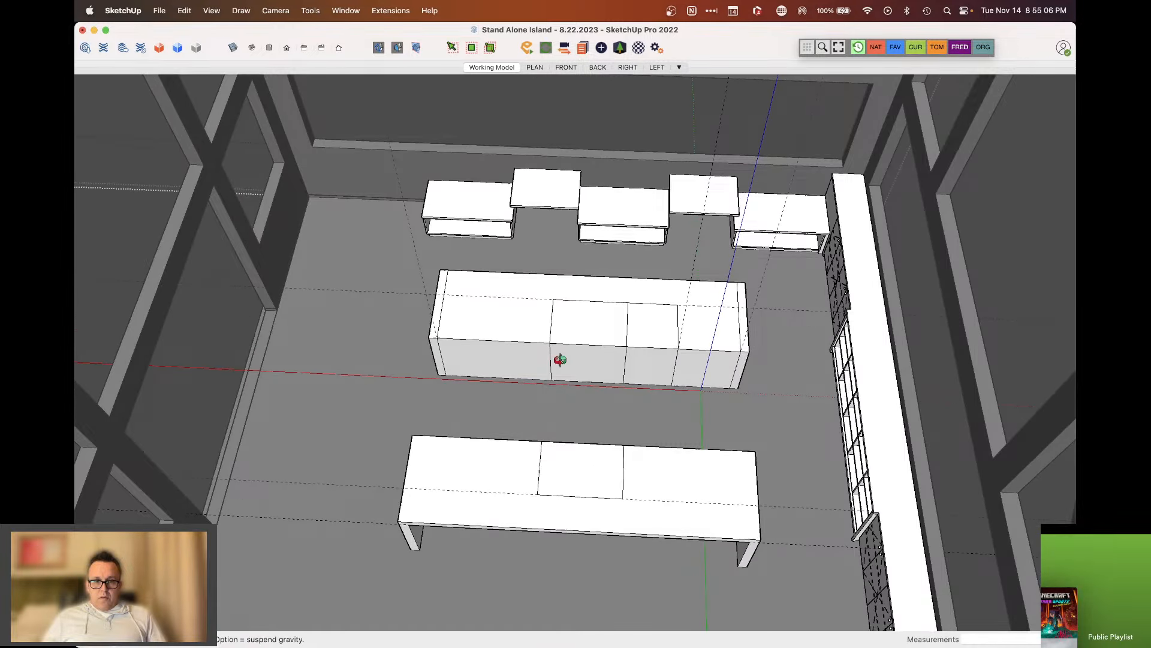
scroll(560, 359, "up", 5)
key("t")
left_click(580, 335)
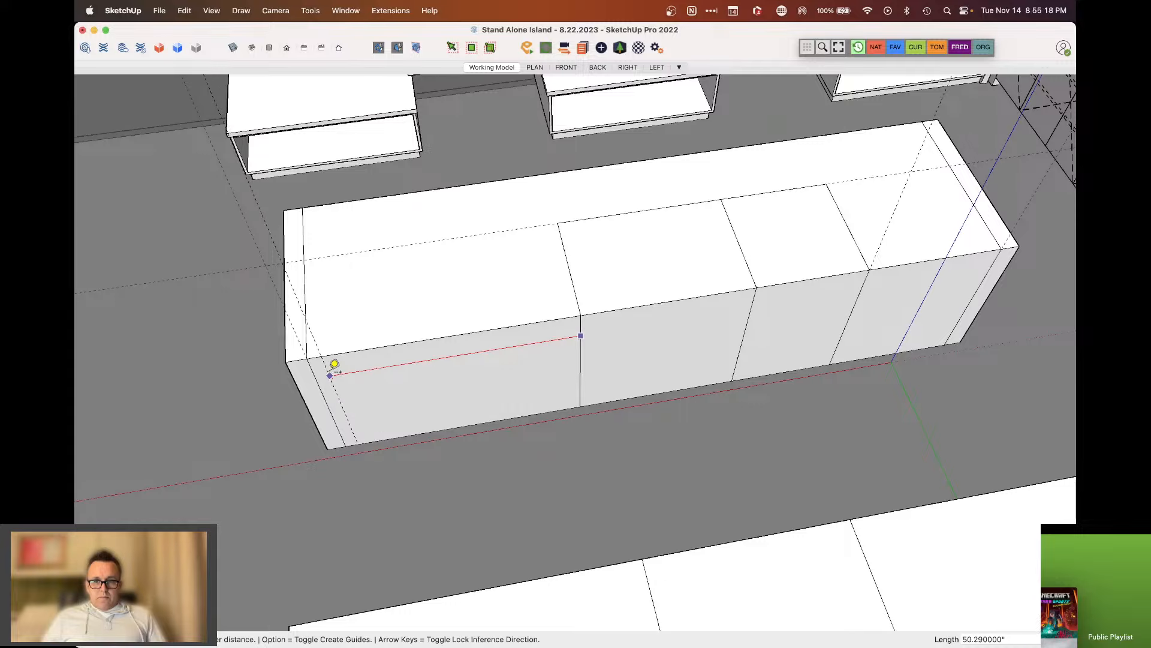
scroll(345, 375, "down", 2)
key("space")
middle_click_drag(421, 347, 347, 340)
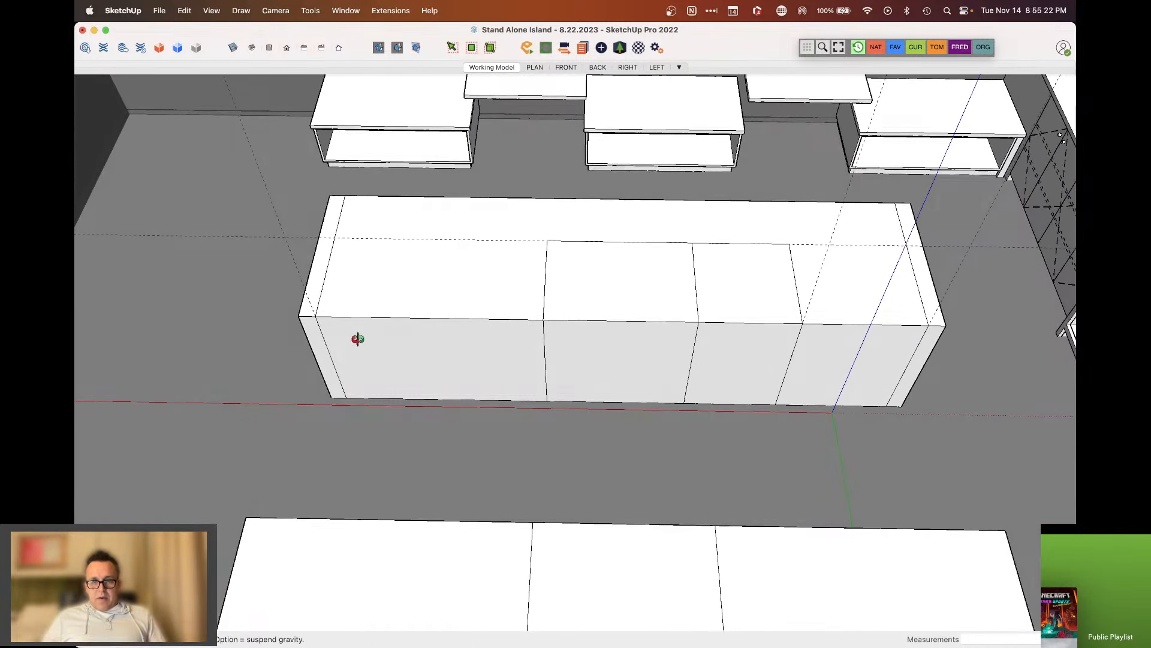
scroll(545, 347, "down", 3)
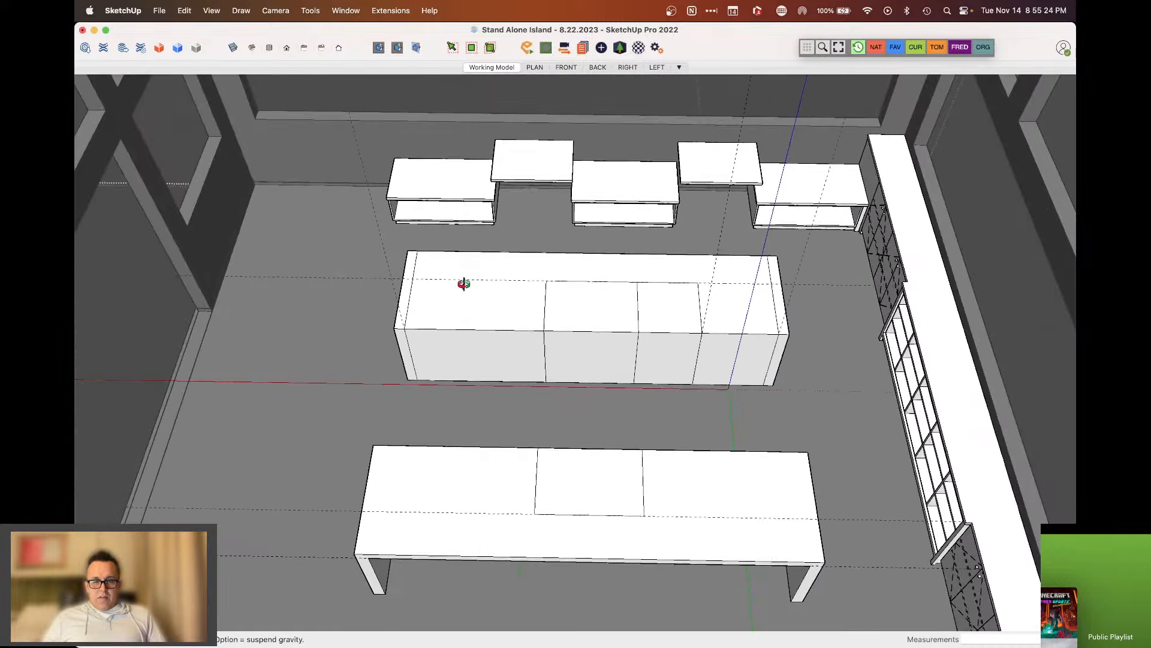
scroll(465, 282, "up", 5)
key("space")
scroll(470, 277, "down", 2)
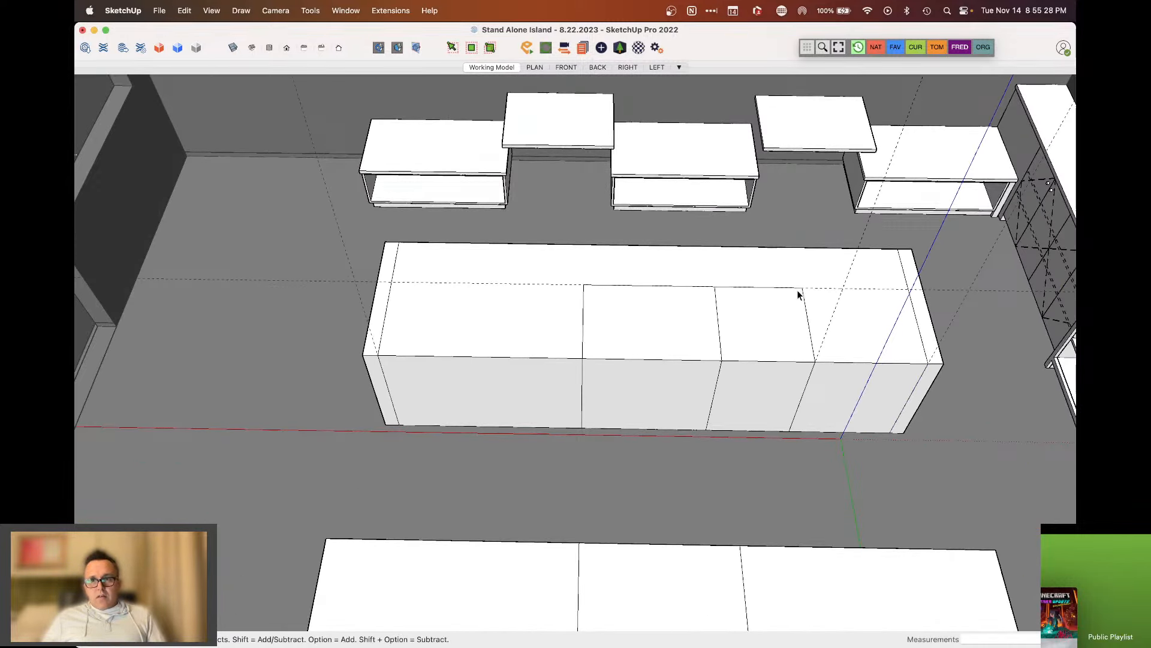
Look through the extension tool palettes, close the Favorites palette and show the Curic palette
left_click(896, 47)
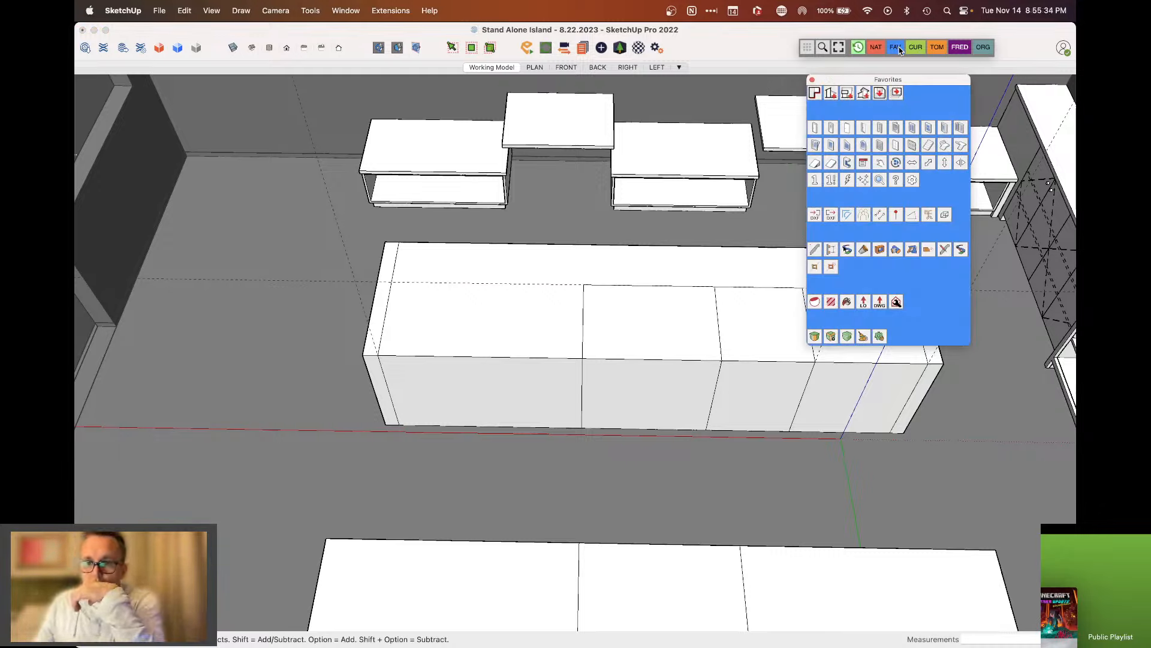
left_click(915, 51)
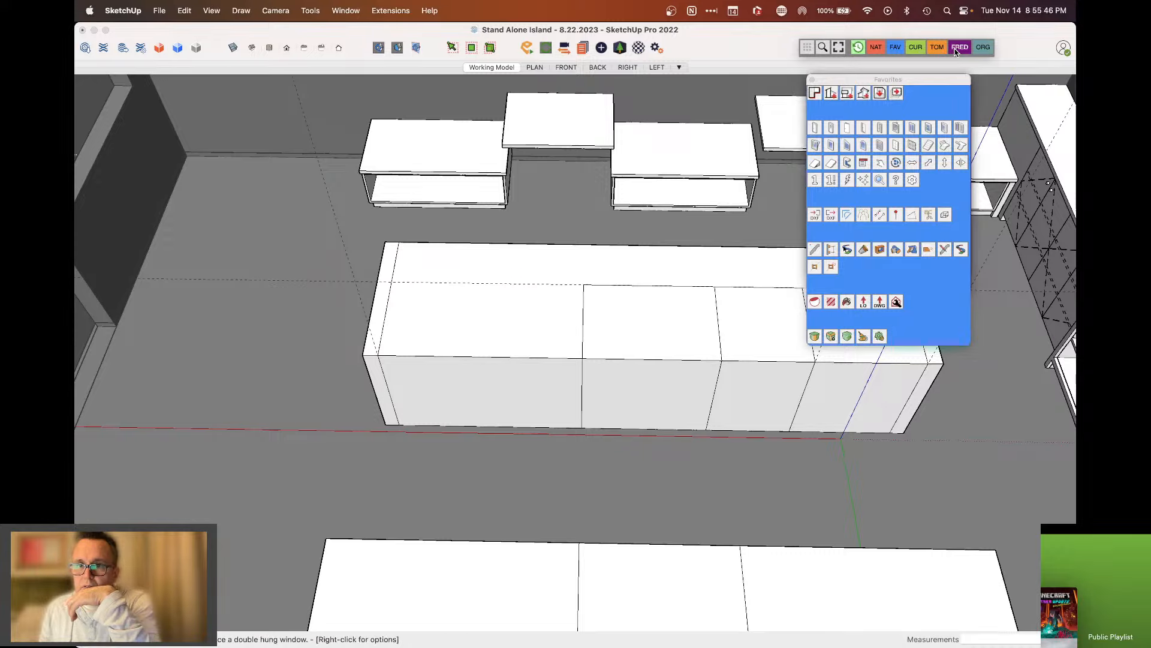
left_click(916, 48)
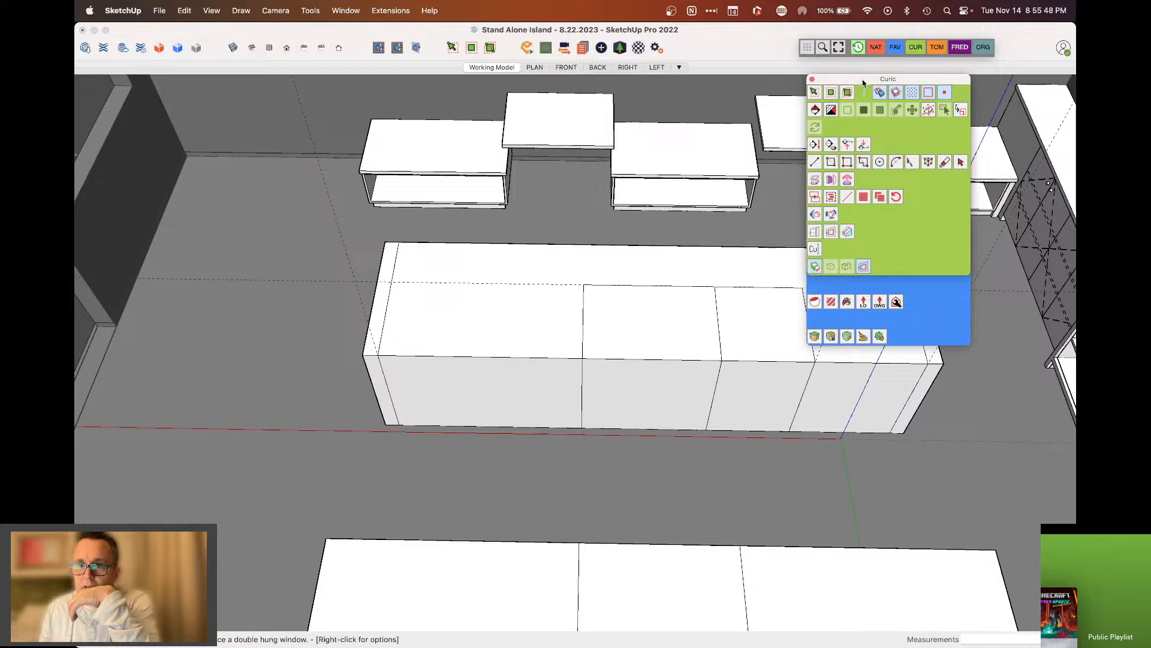
left_click(813, 79)
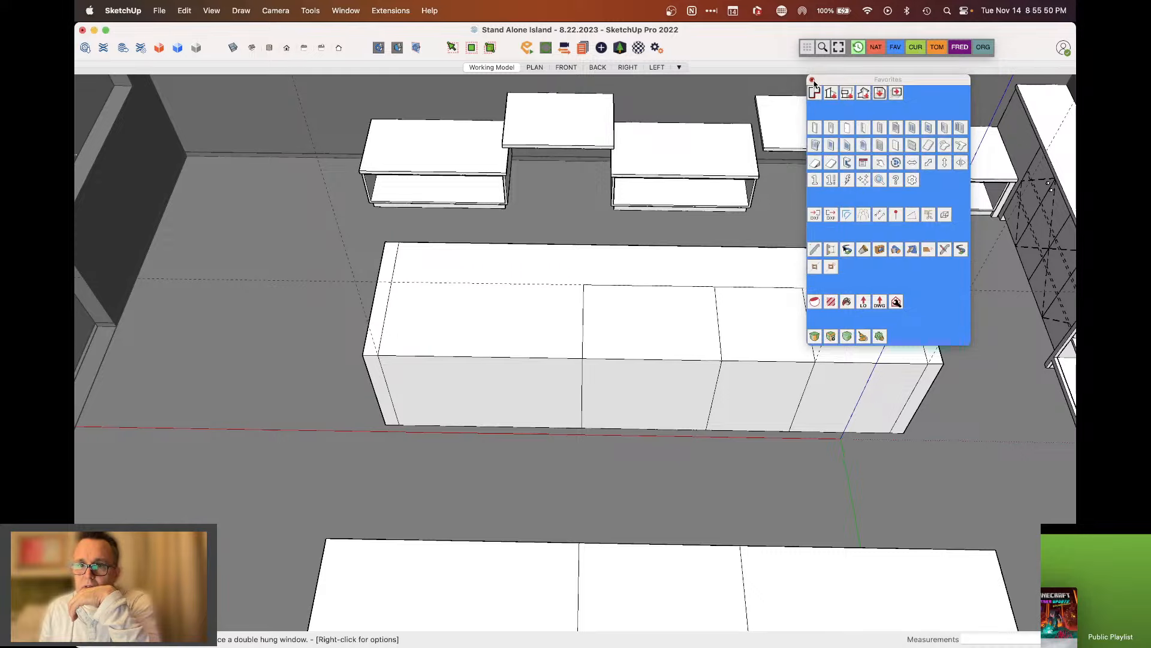
left_click(812, 79)
left_click(909, 49)
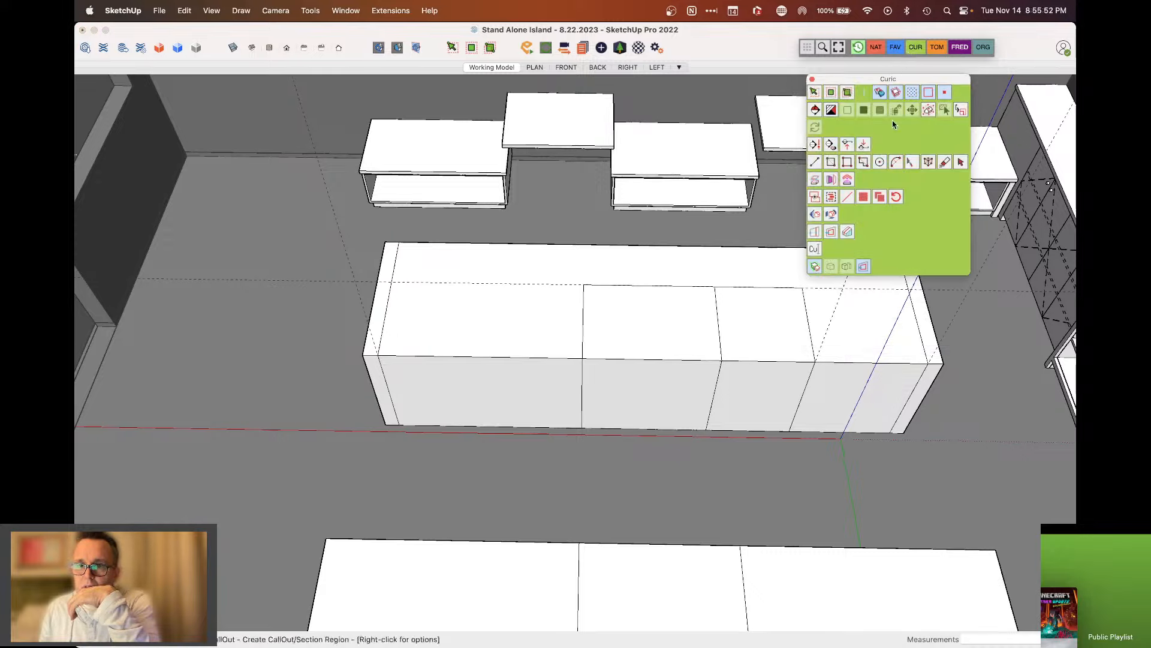